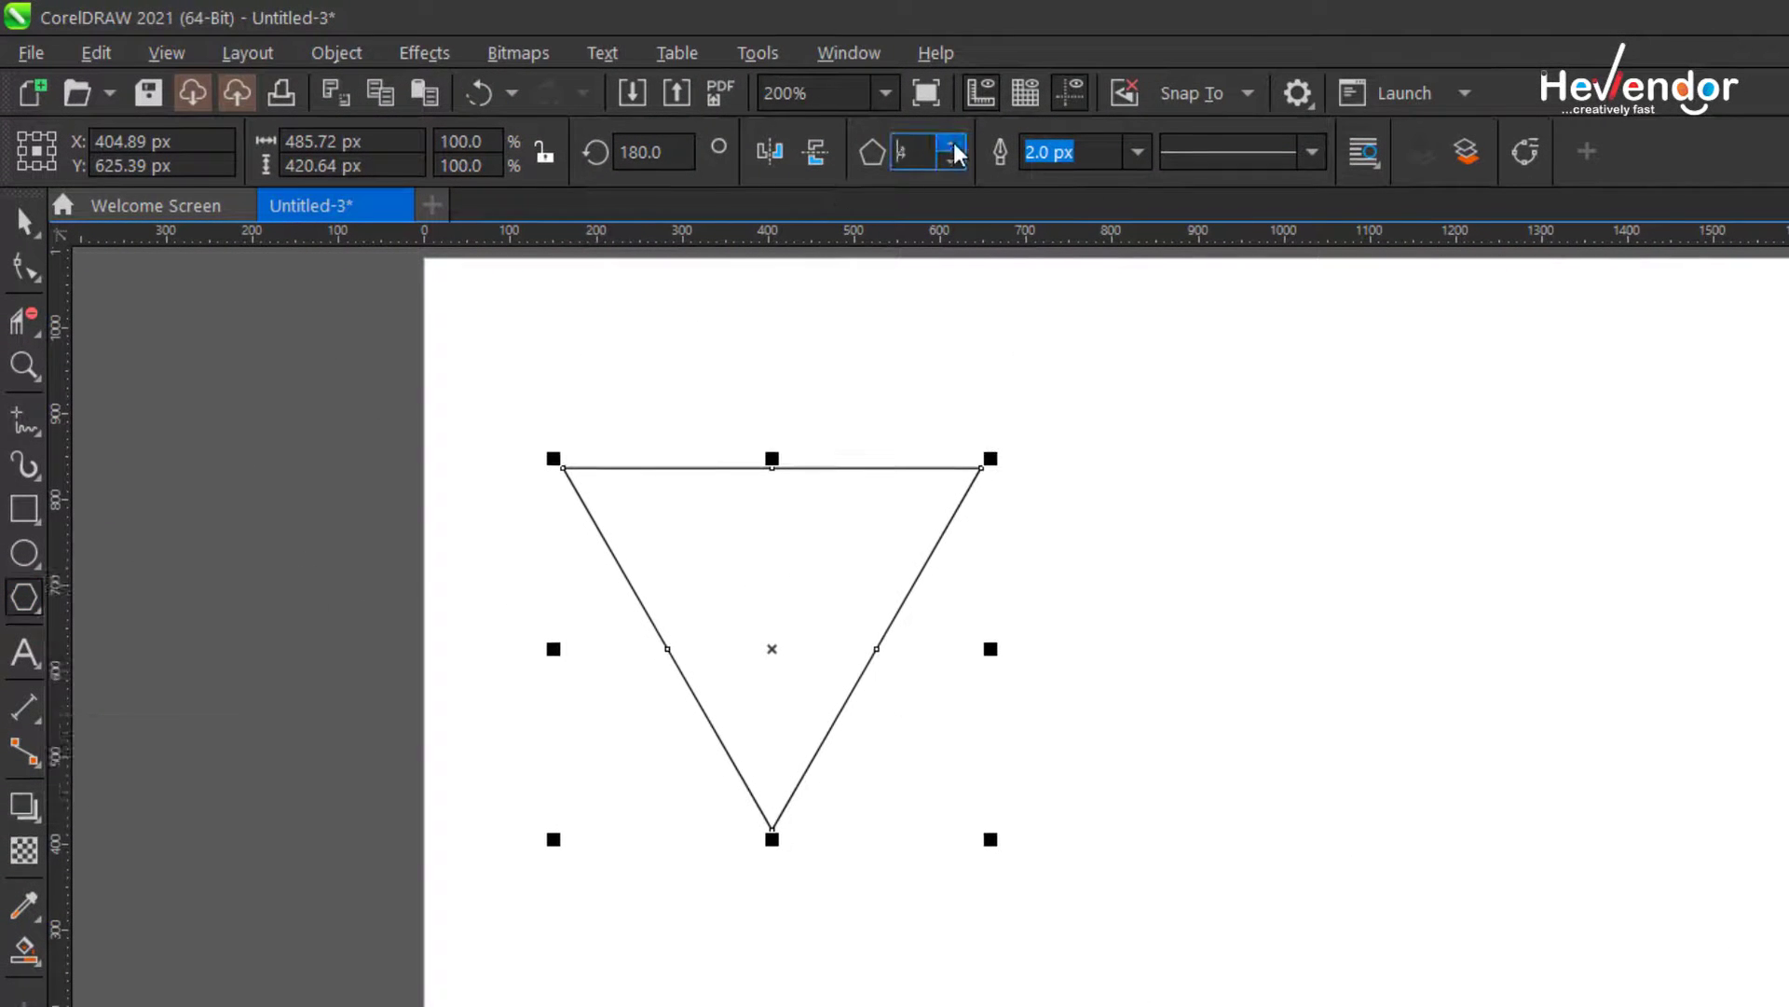
# Change the triangle into a six-sided polygon and move it to the right half of the page
pyautogui.click(954, 147)
pyautogui.click(955, 147)
pyautogui.click(954, 147)
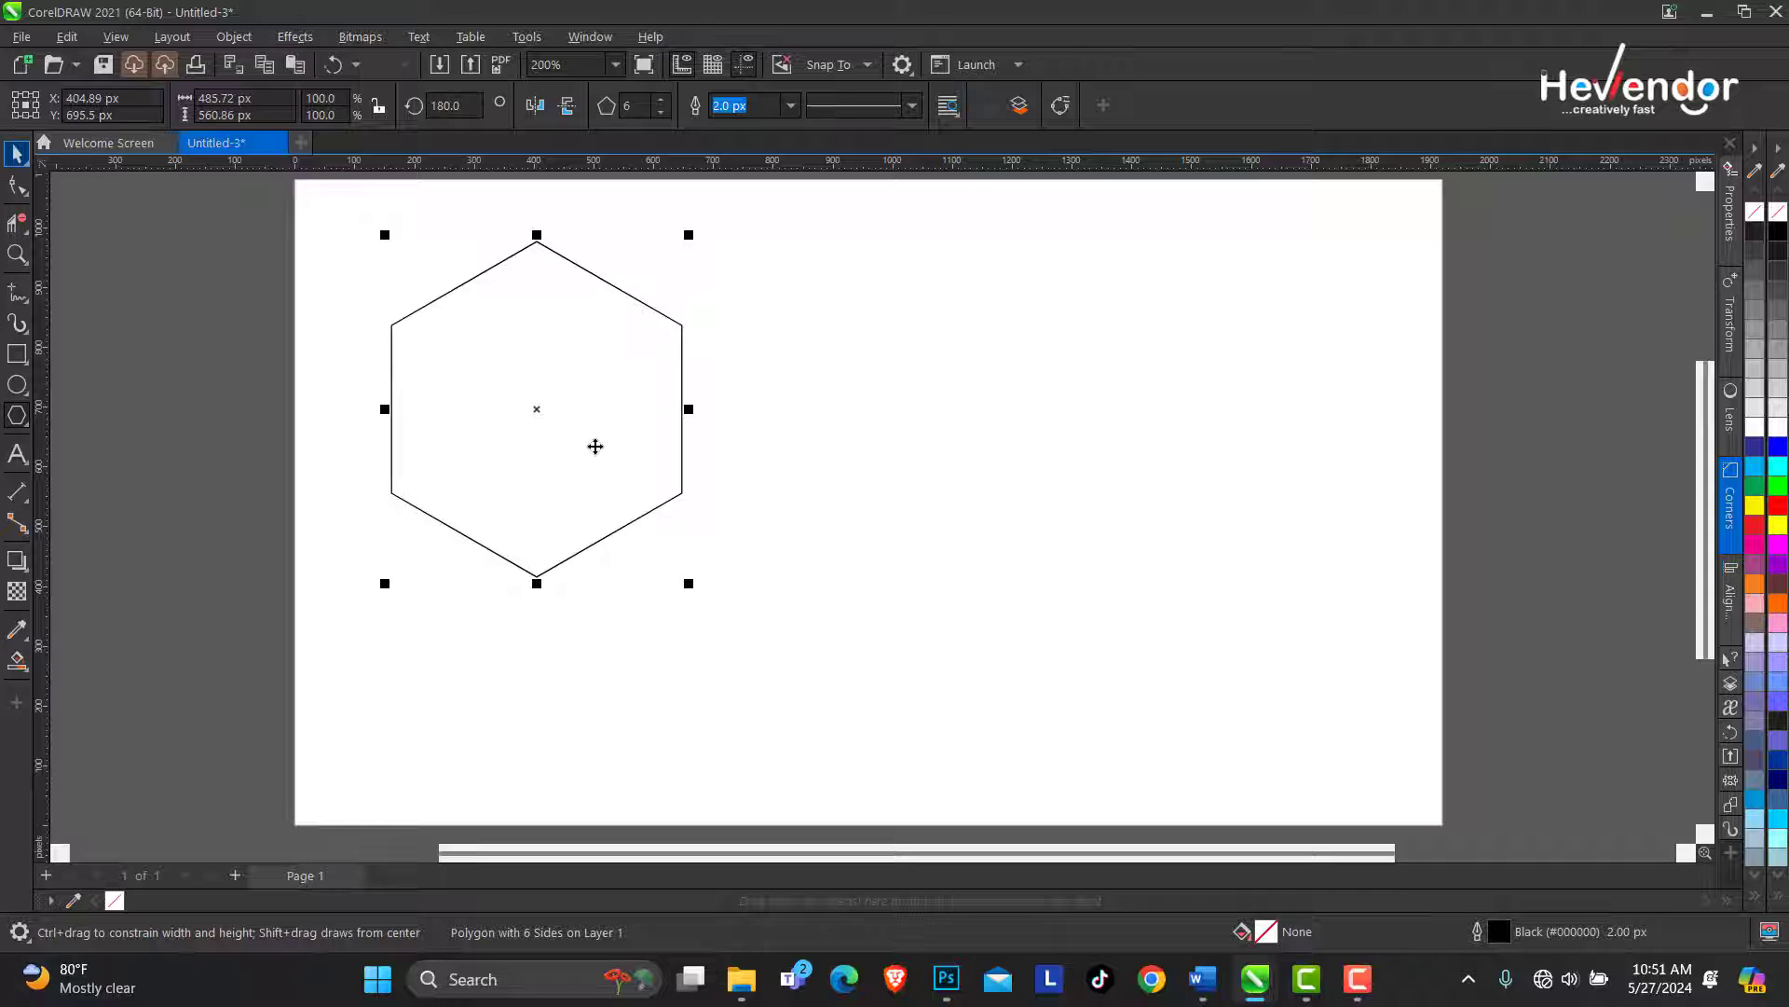
pyautogui.moveTo(537, 408); pyautogui.dragTo(1167, 481)
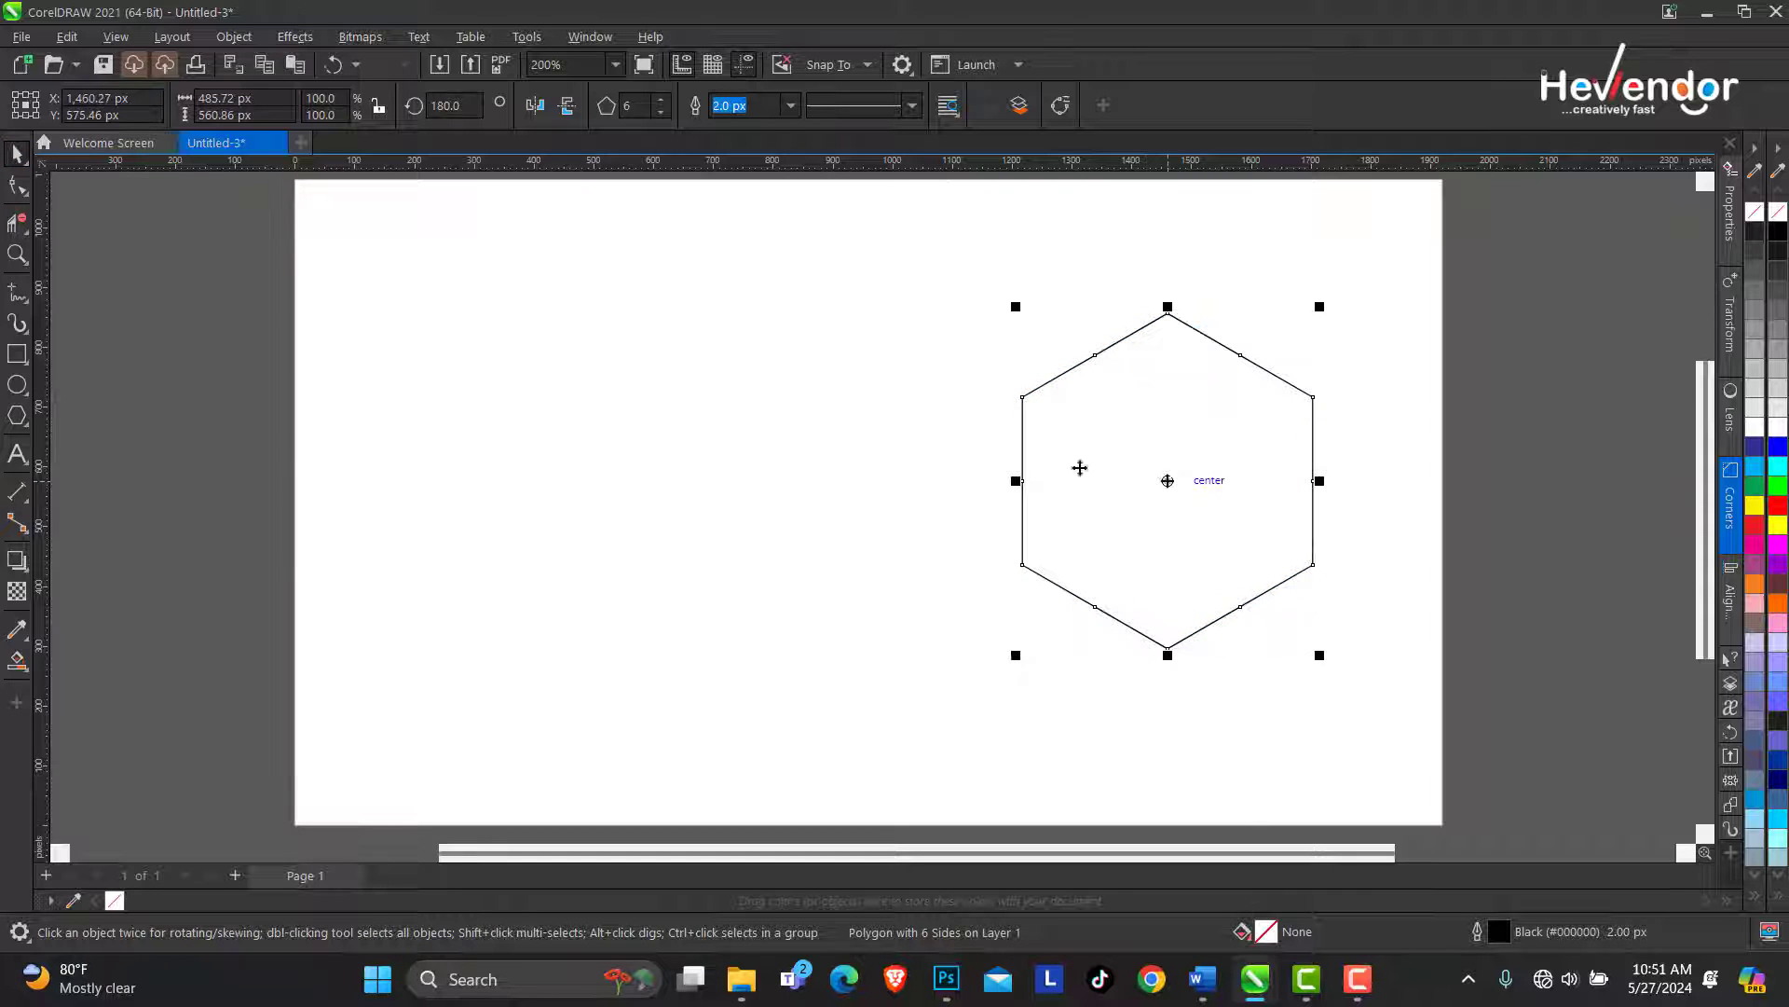
# Draw a circle about 561 px in diameter just left of the hexagon
pyautogui.click(17, 384)
pyautogui.moveTo(652, 355); pyautogui.dragTo(911, 686)
pyautogui.hotkey('ctrl', 'q')
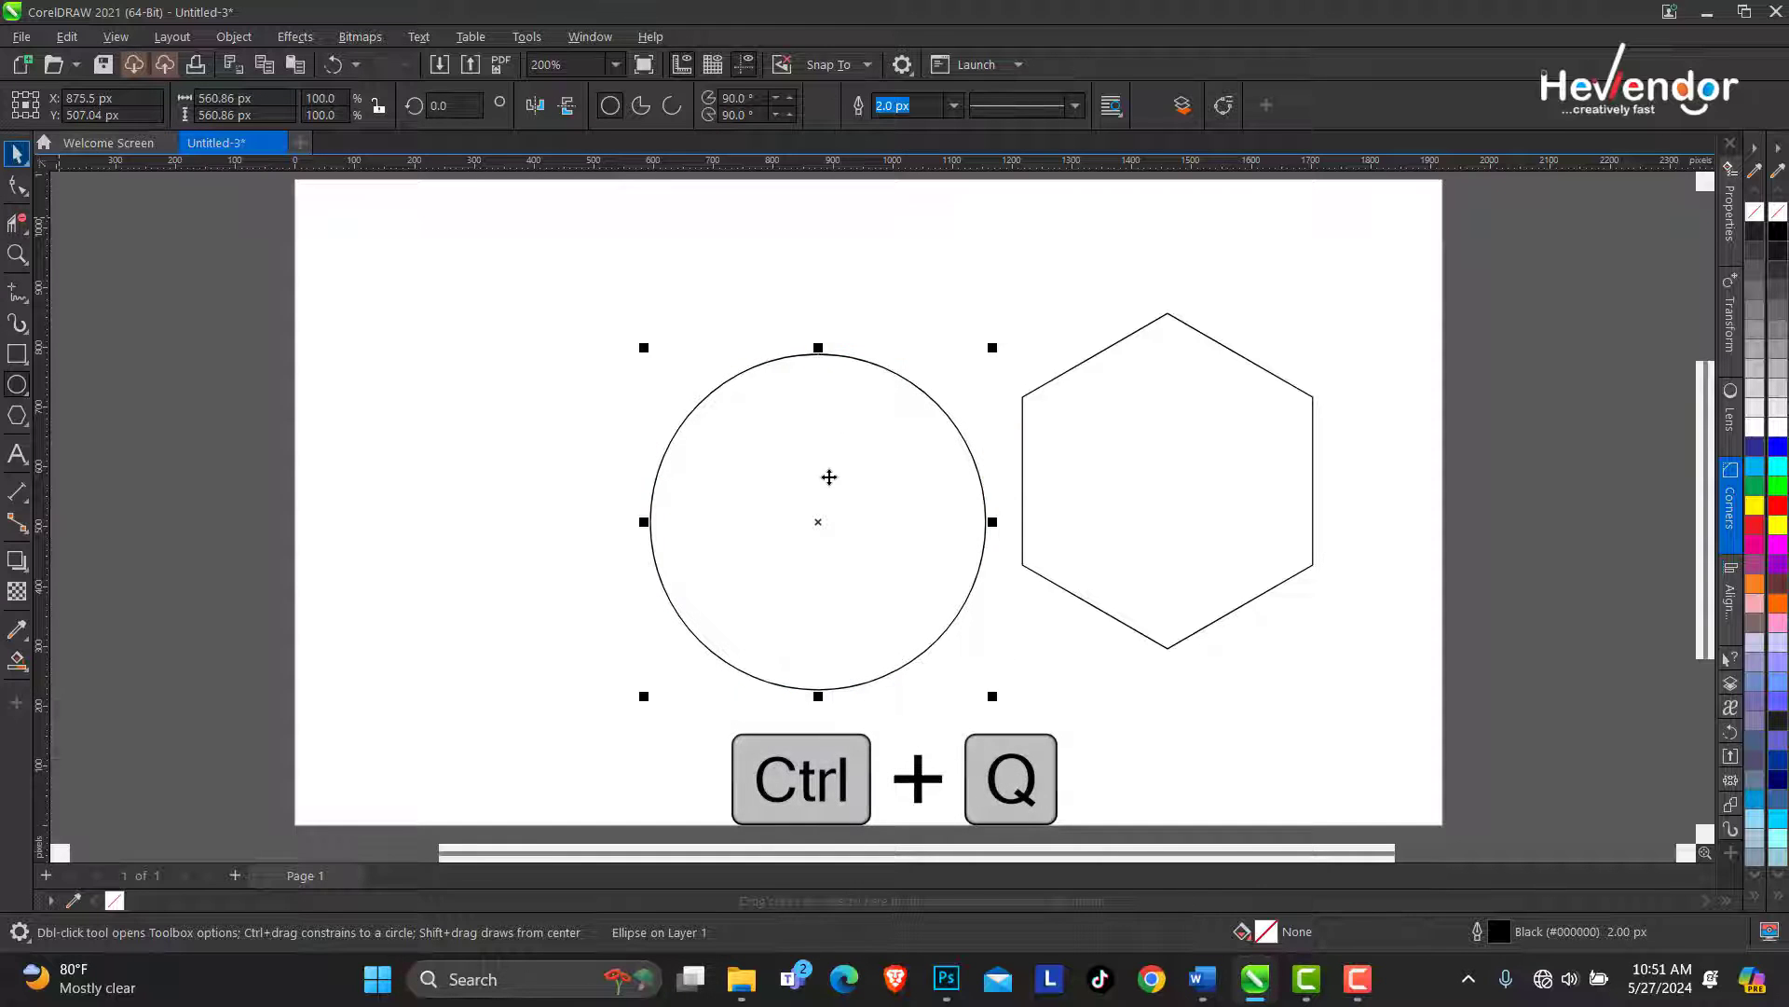
pyautogui.moveTo(830, 477); pyautogui.dragTo(811, 451)
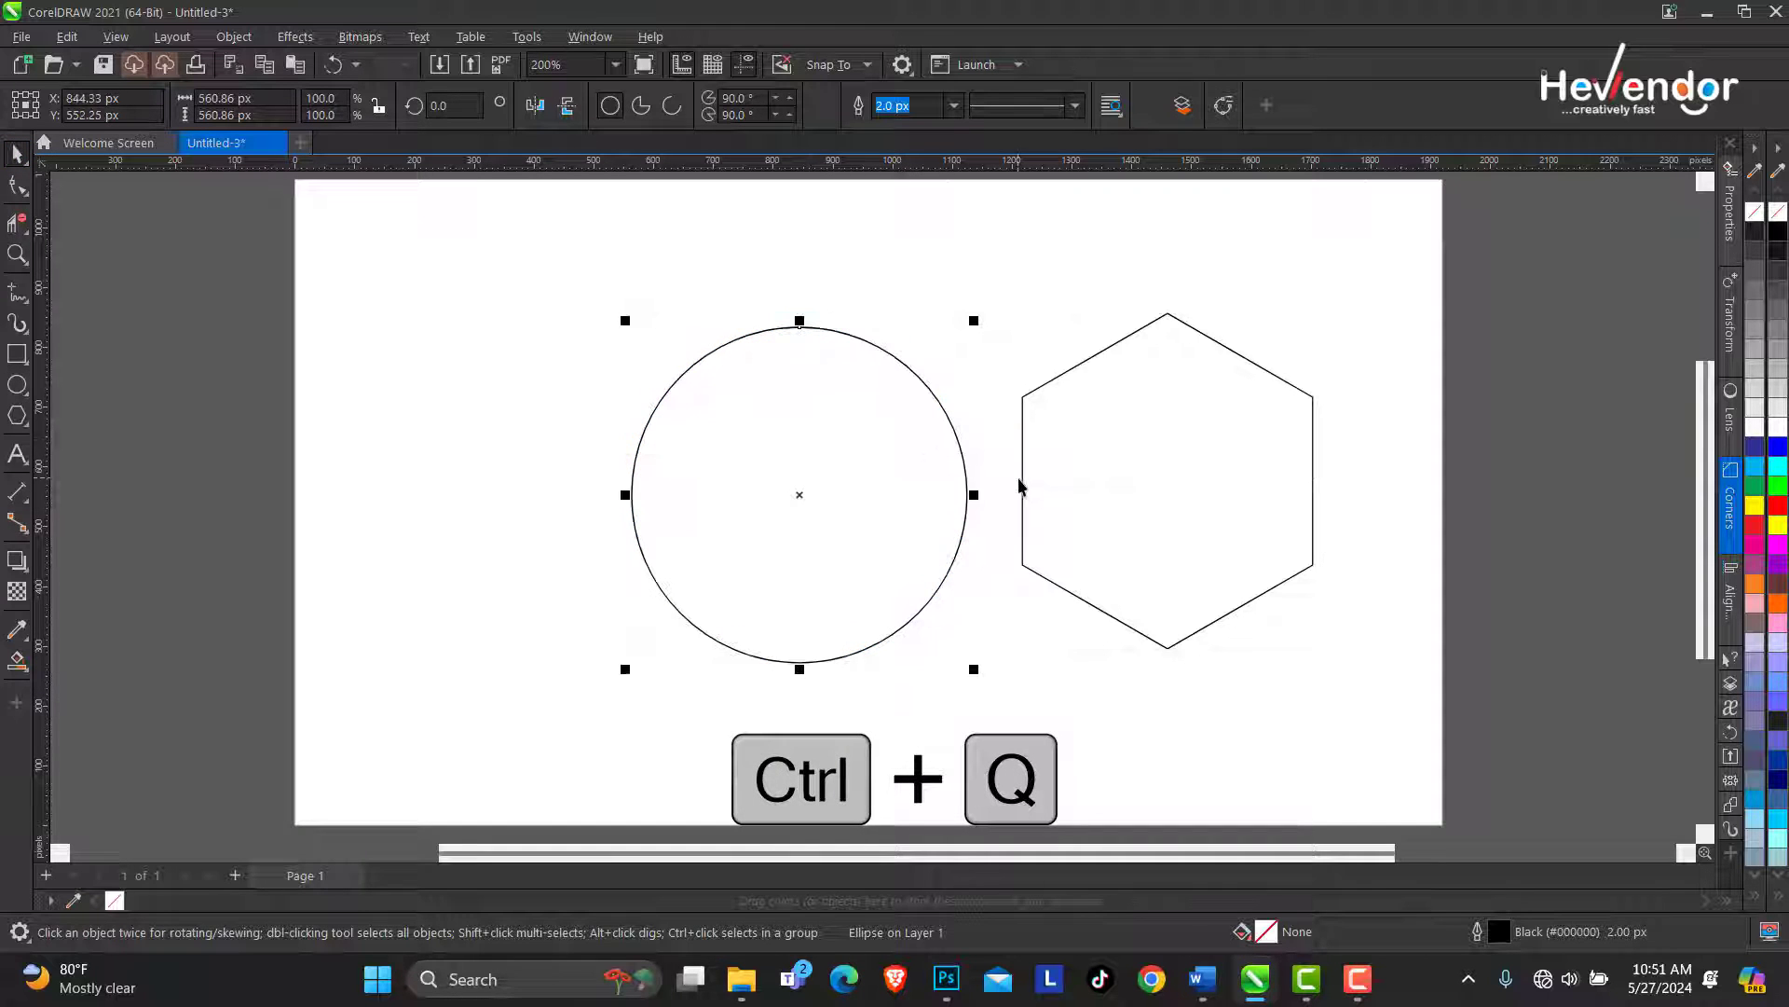
# Align the circle and hexagon at the same height, then move the circle near the page's left edge and the hexagon past its right edge
pyautogui.keyDown('shift'); pyautogui.click(1164, 492); pyautogui.keyUp('shift')
pyautogui.moveTo(1161, 492); pyautogui.dragTo(1265, 478)
pyautogui.click(1056, 419)
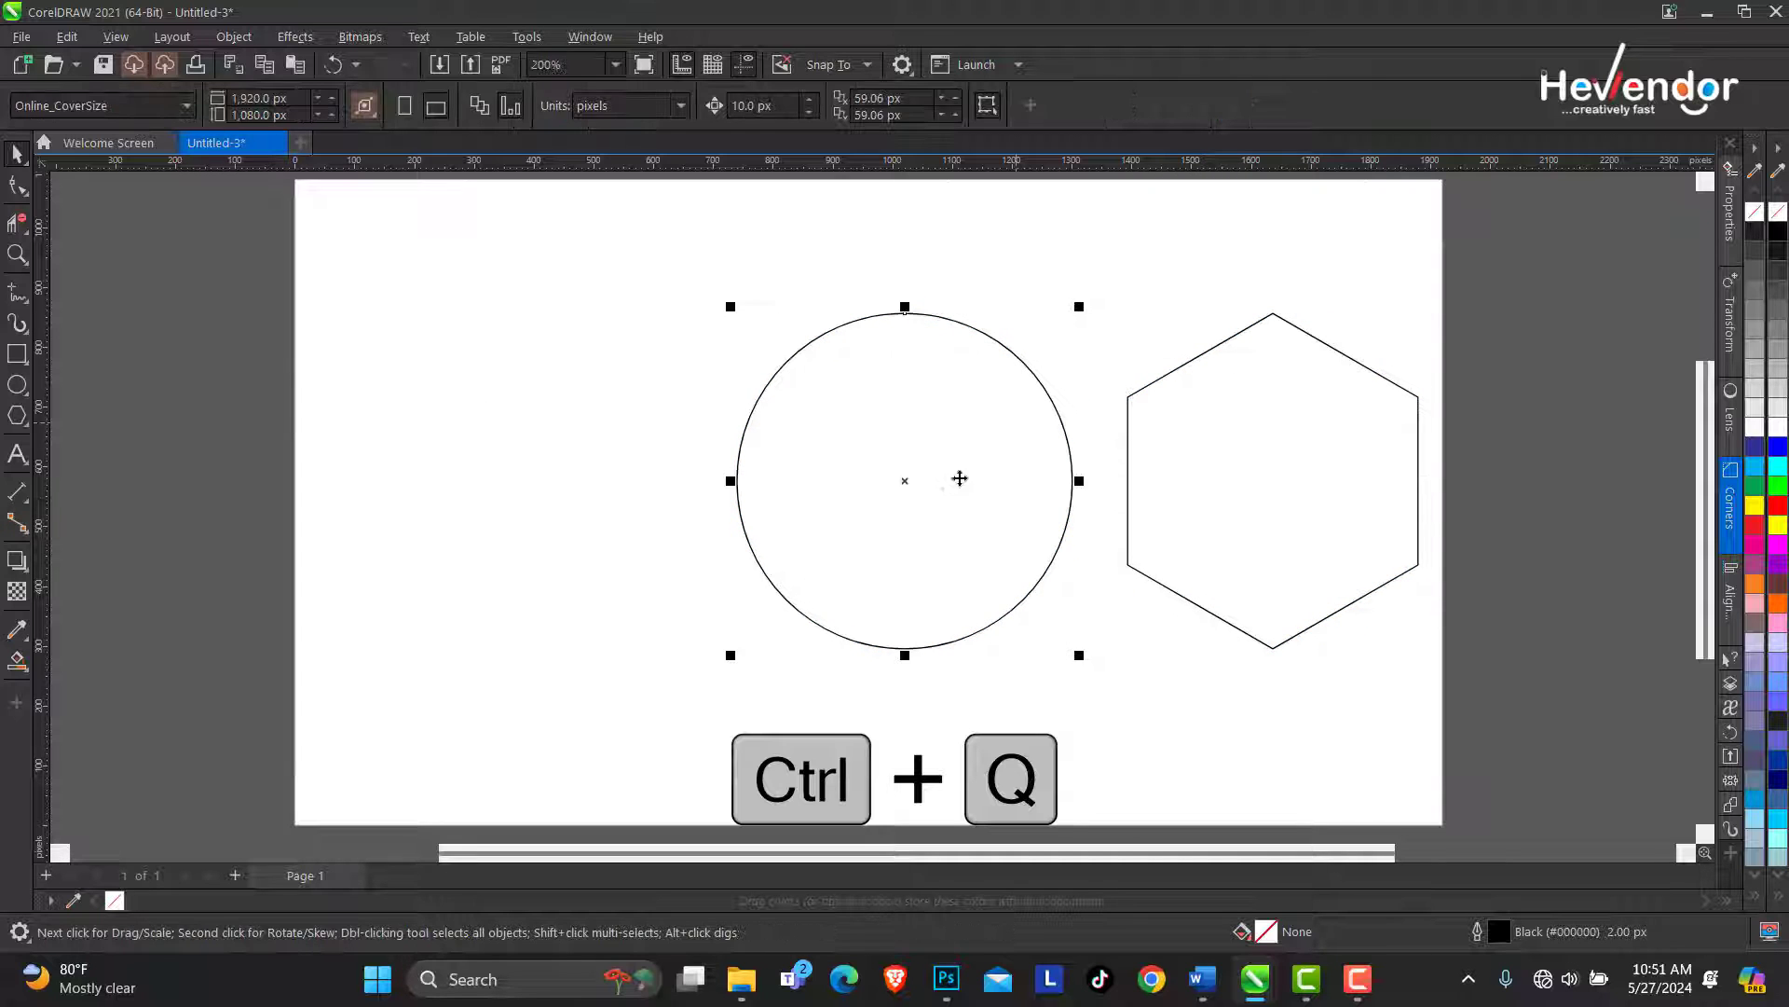
pyautogui.moveTo(1070, 475); pyautogui.dragTo(569, 496)
pyautogui.click(1043, 484)
pyautogui.moveTo(1261, 477); pyautogui.dragTo(1528, 478)
# Duplicate the circle to keep a spare beside the hexagon and build a two-by-two cluster of four overlapping circles
pyautogui.click(479, 461)
pyautogui.moveTo(482, 475); pyautogui.dragTo(1130, 483)
pyautogui.moveTo(1131, 482); pyautogui.dragTo(661, 502)
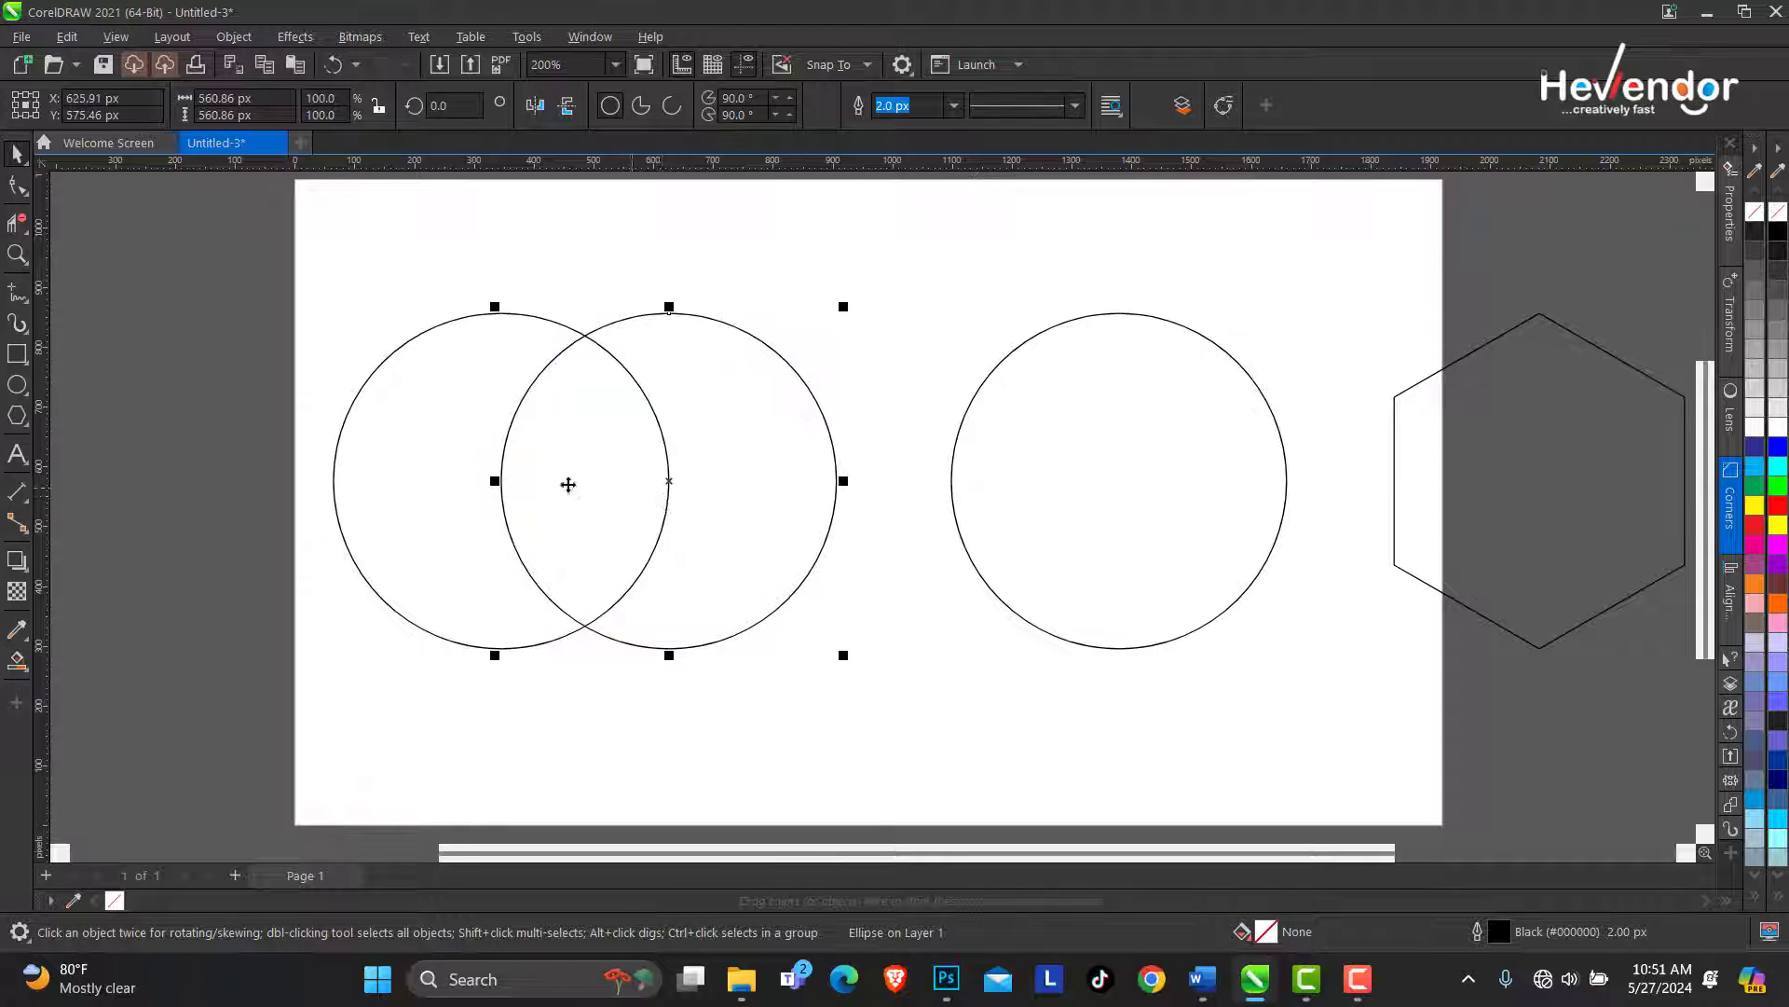
pyautogui.keyDown('shift'); pyautogui.click(460, 459); pyautogui.keyUp('shift')
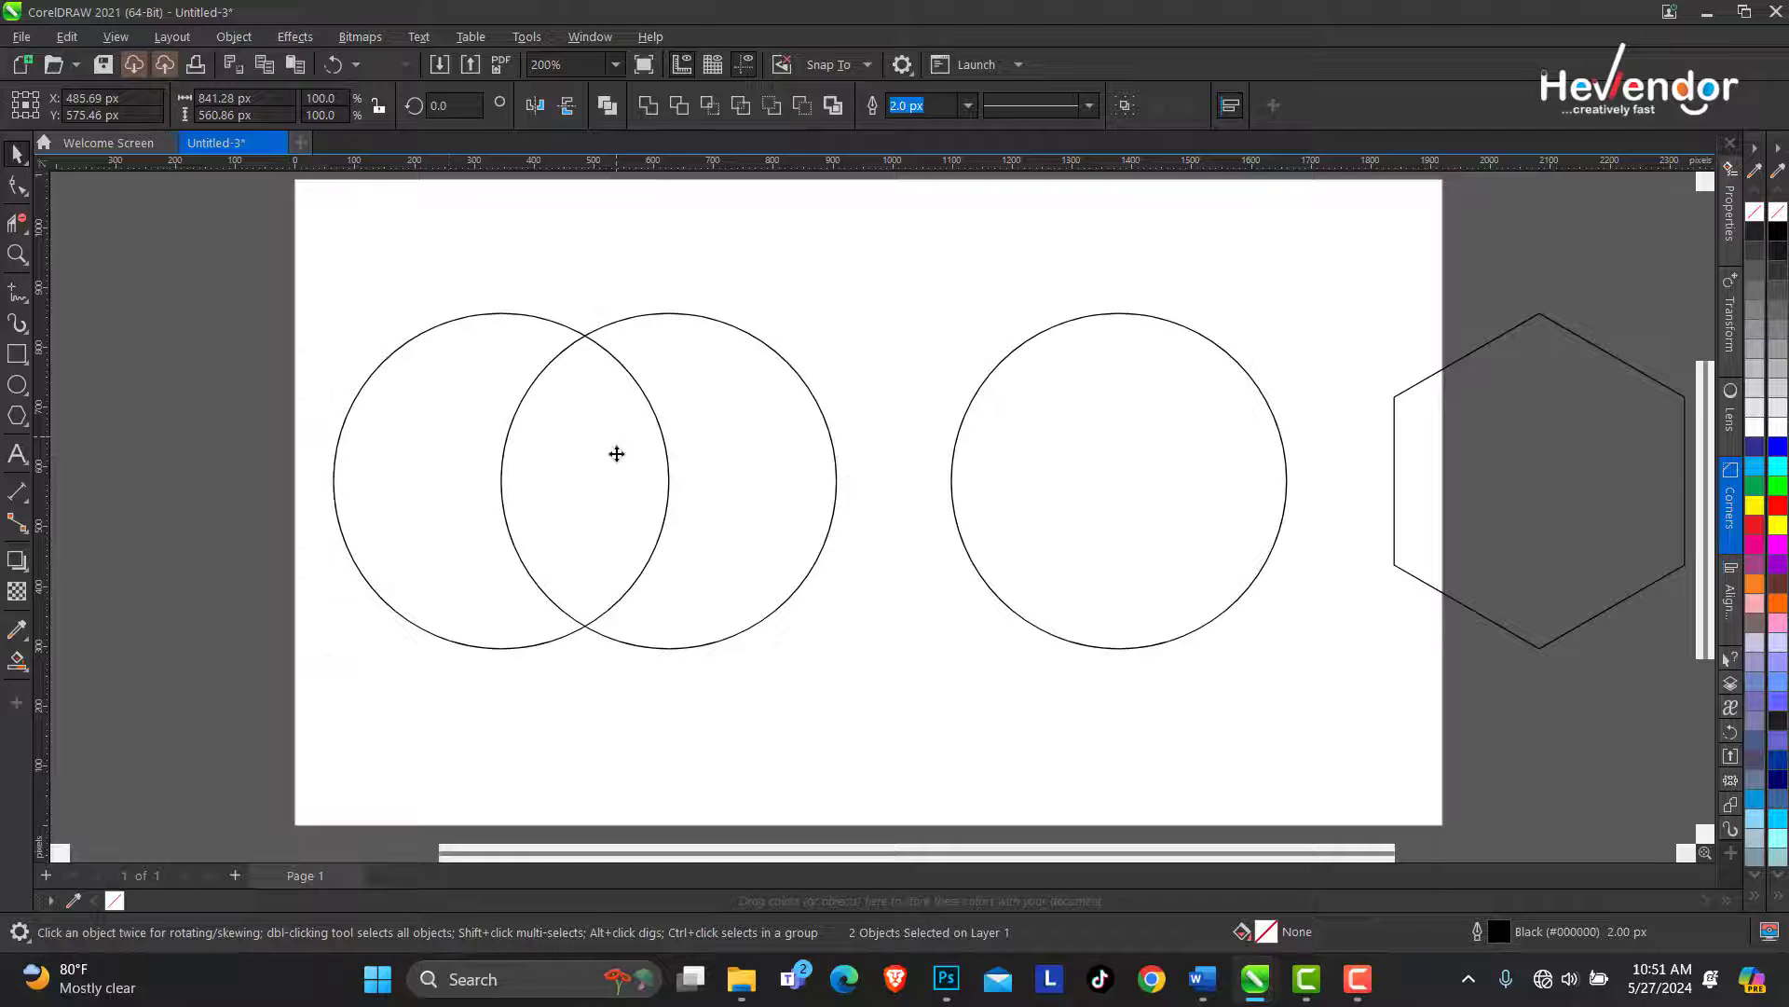
pyautogui.moveTo(617, 454); pyautogui.dragTo(615, 615)
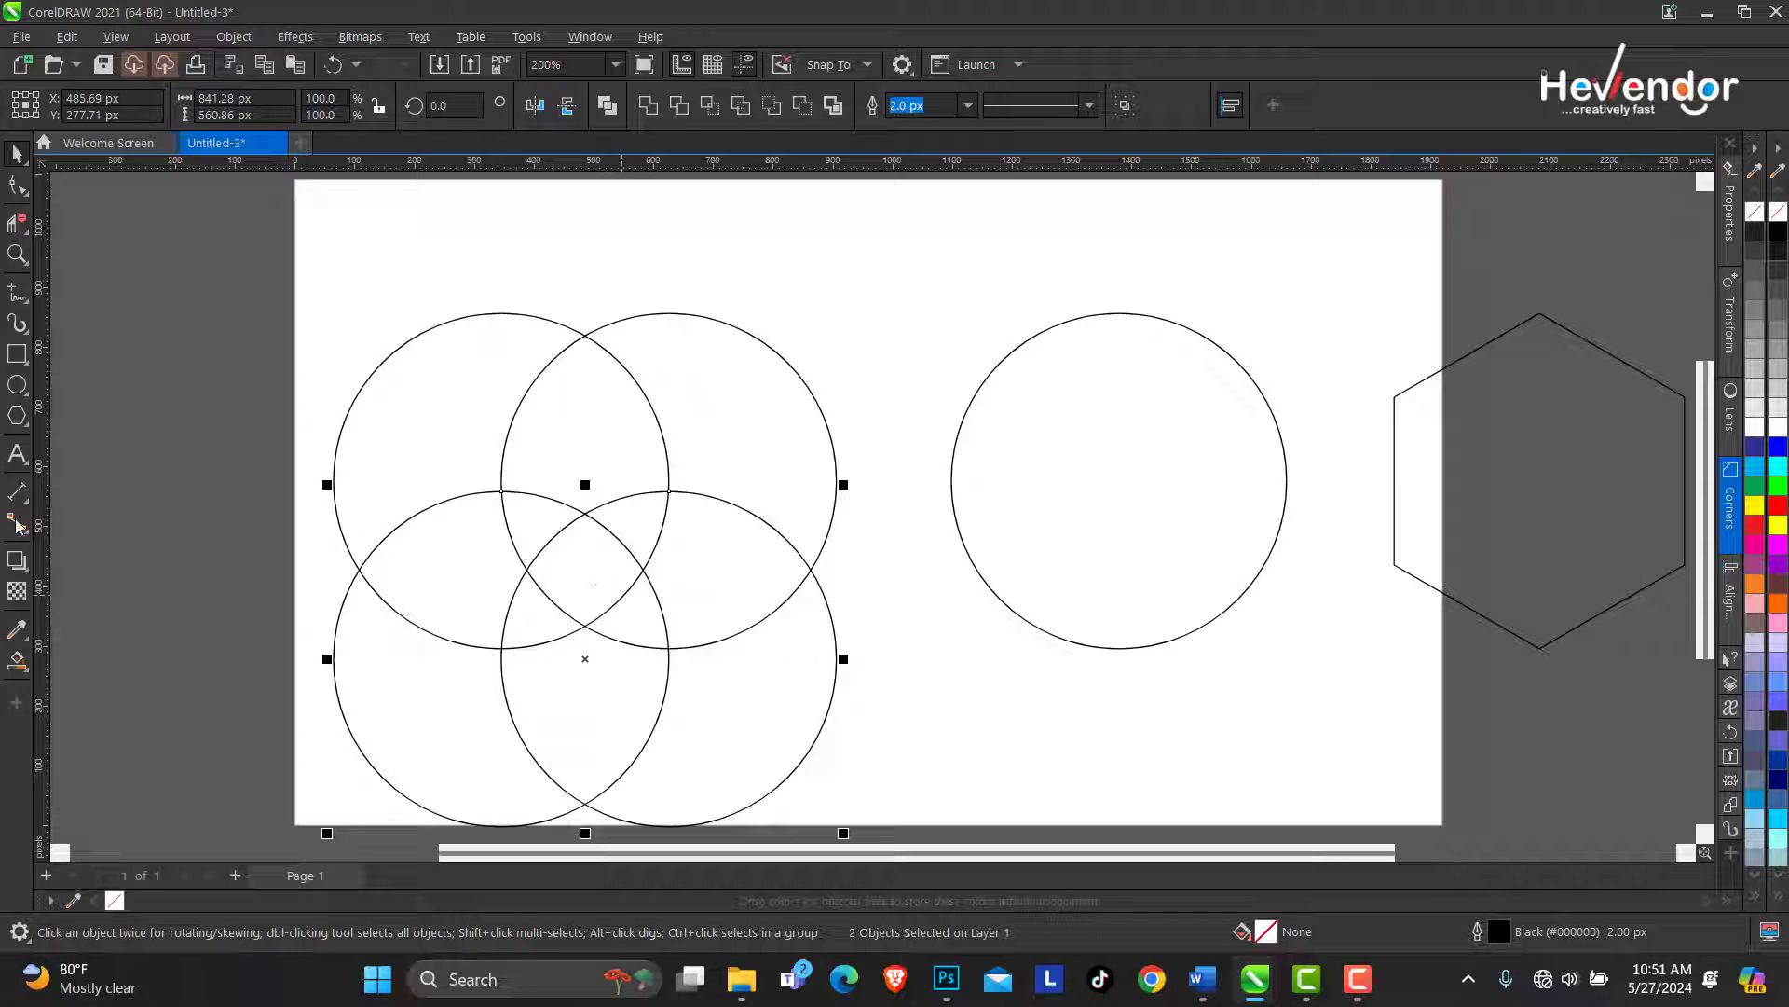
# Use Smart Fill to create a green shield from the lower central overlap of the four circles
pyautogui.click(31, 678)
pyautogui.click(98, 697)
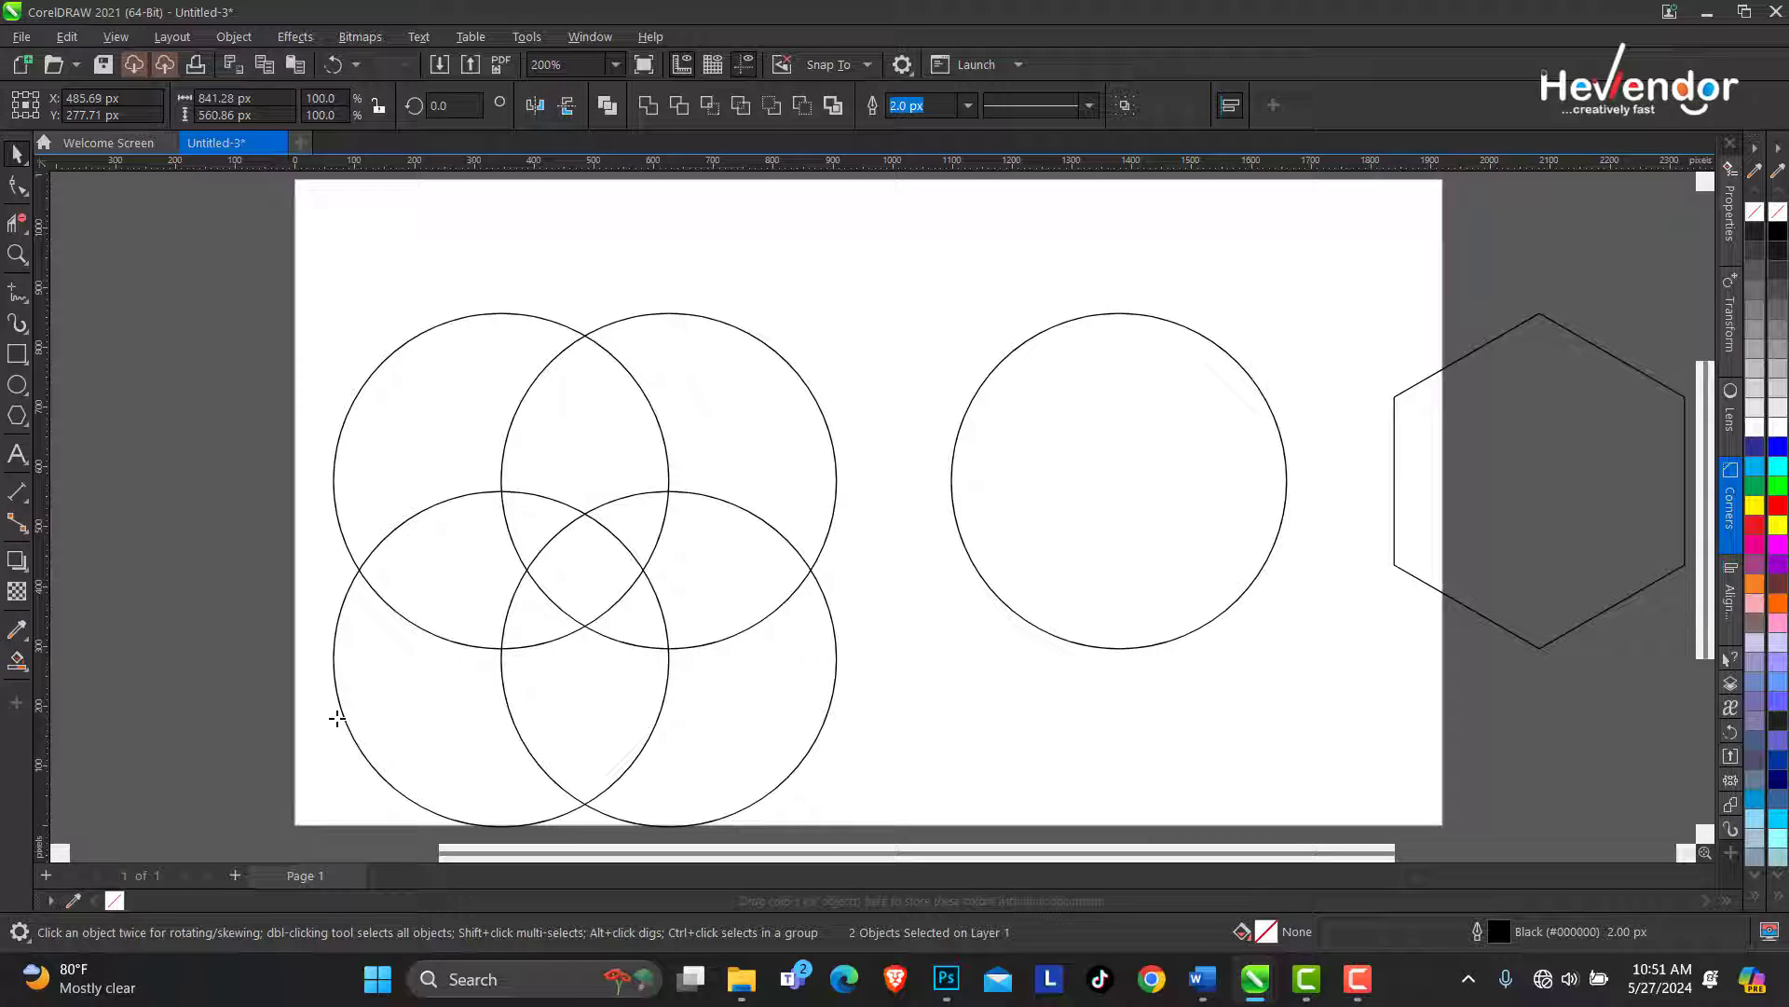
pyautogui.click(588, 711)
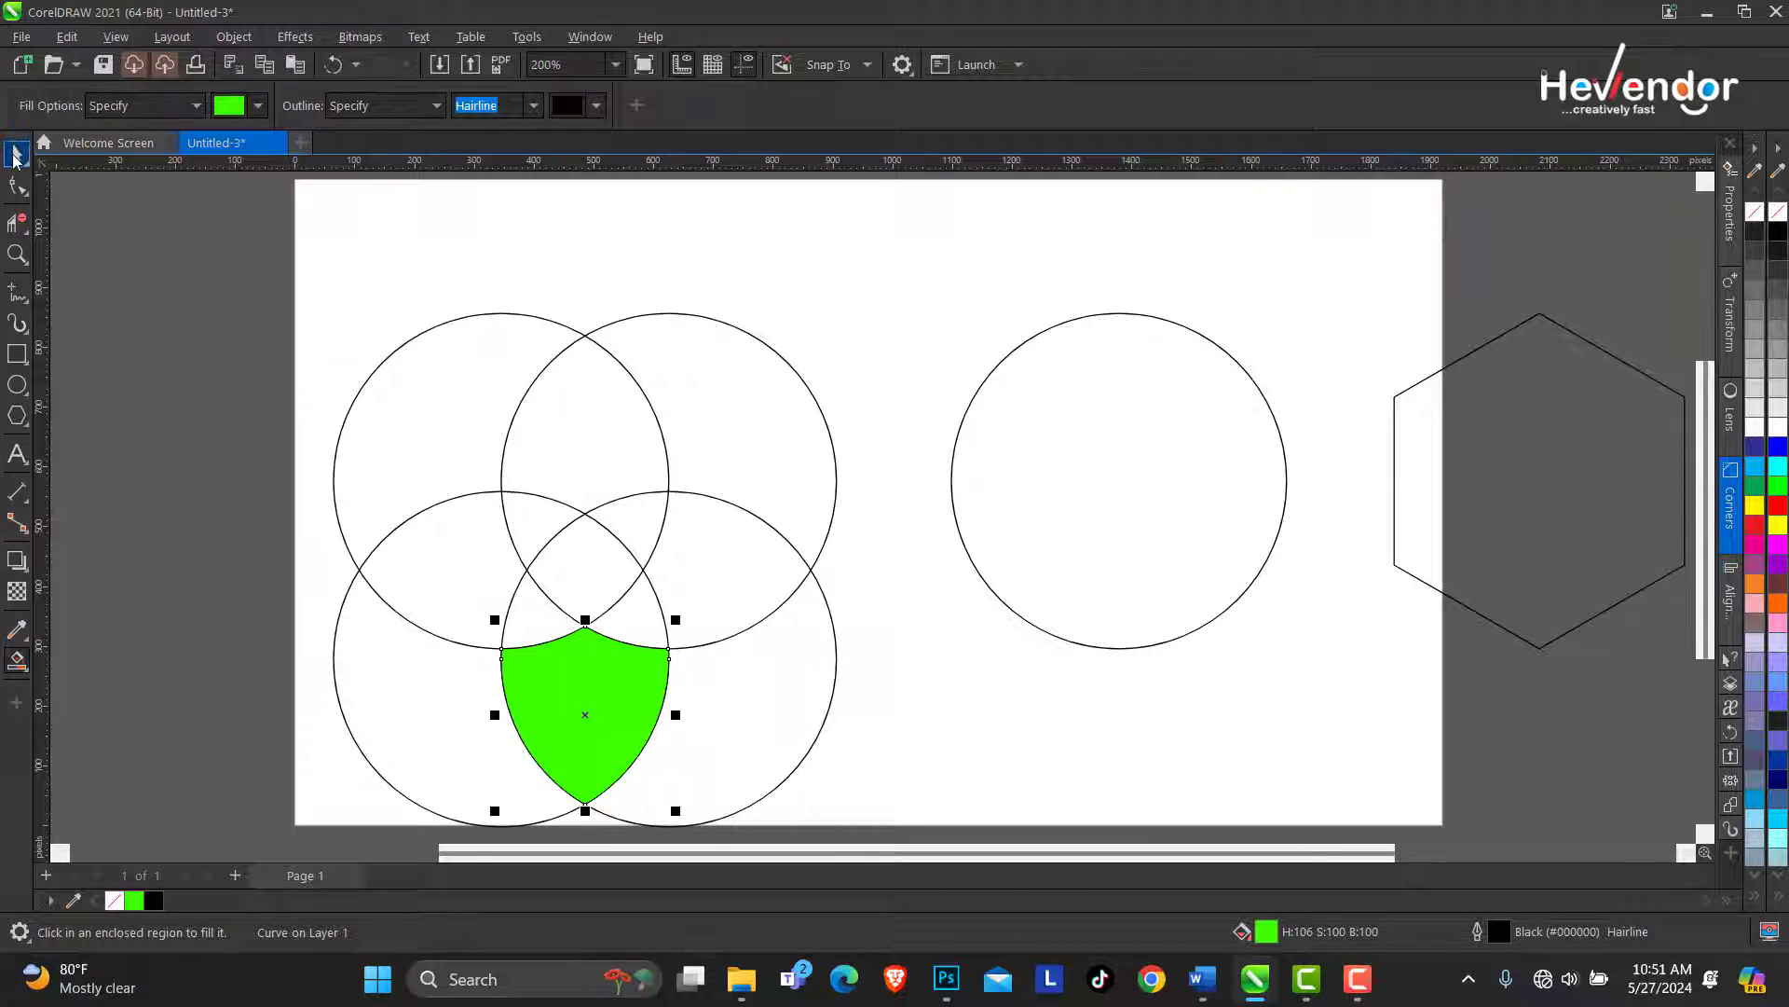
# Delete the four overlapping circles around the green shield, keeping the spare circle and the hexagon
pyautogui.press('space')
pyautogui.click(467, 583)
pyautogui.press('Delete')
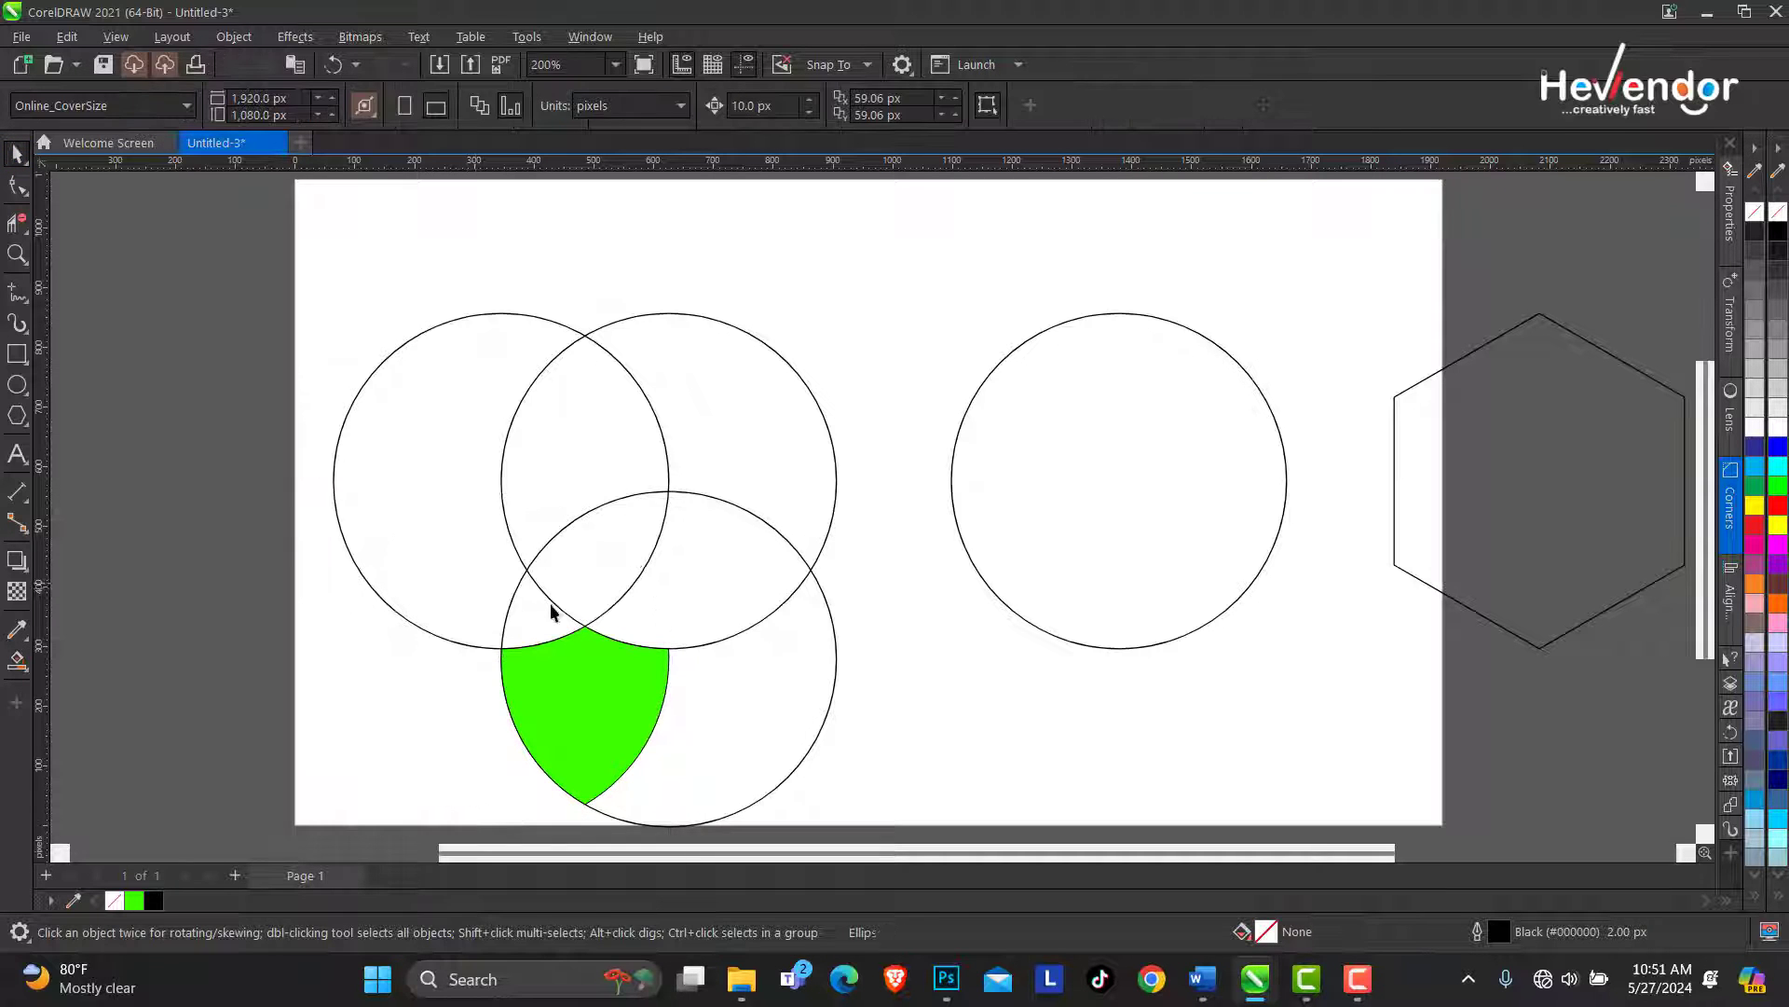
pyautogui.click(550, 591)
pyautogui.press('Delete')
pyautogui.click(551, 509)
pyautogui.press('Delete')
pyautogui.click(466, 554)
pyautogui.press('Delete')
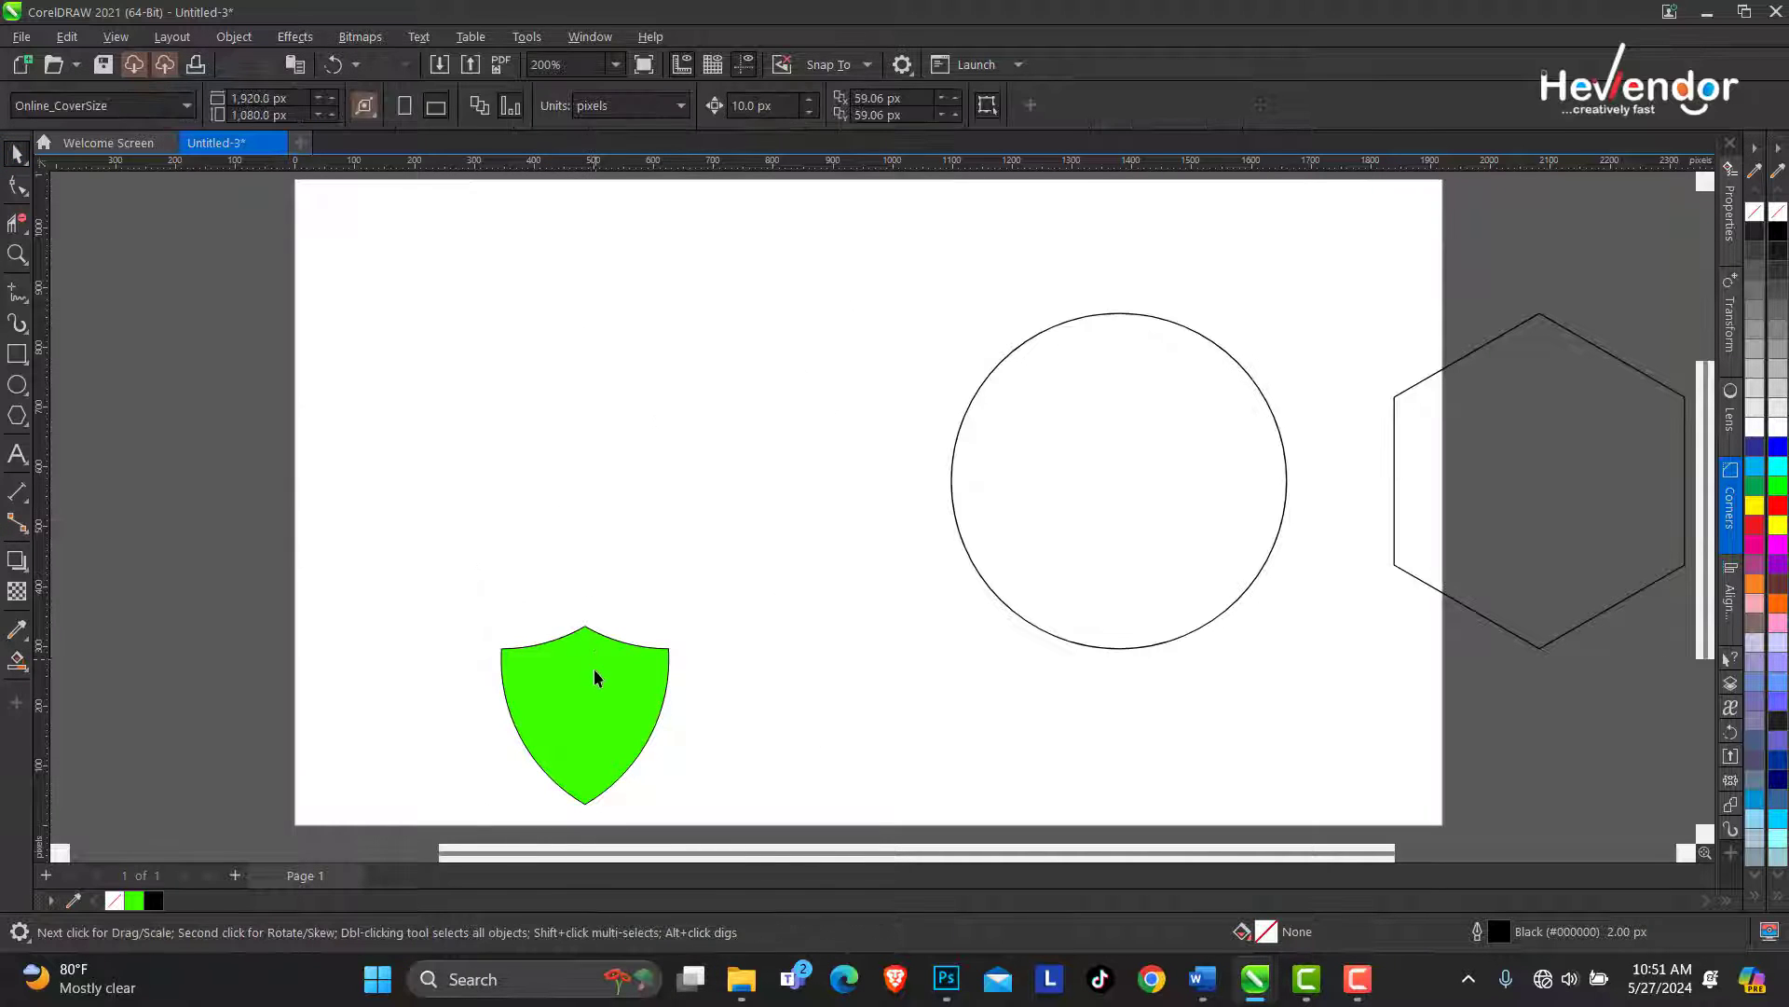
# Remove the shield's fill, enlarge it to about 592 × 628 px and place it in the left half of the page
pyautogui.click(598, 677)
pyautogui.moveTo(628, 623); pyautogui.dragTo(597, 377)
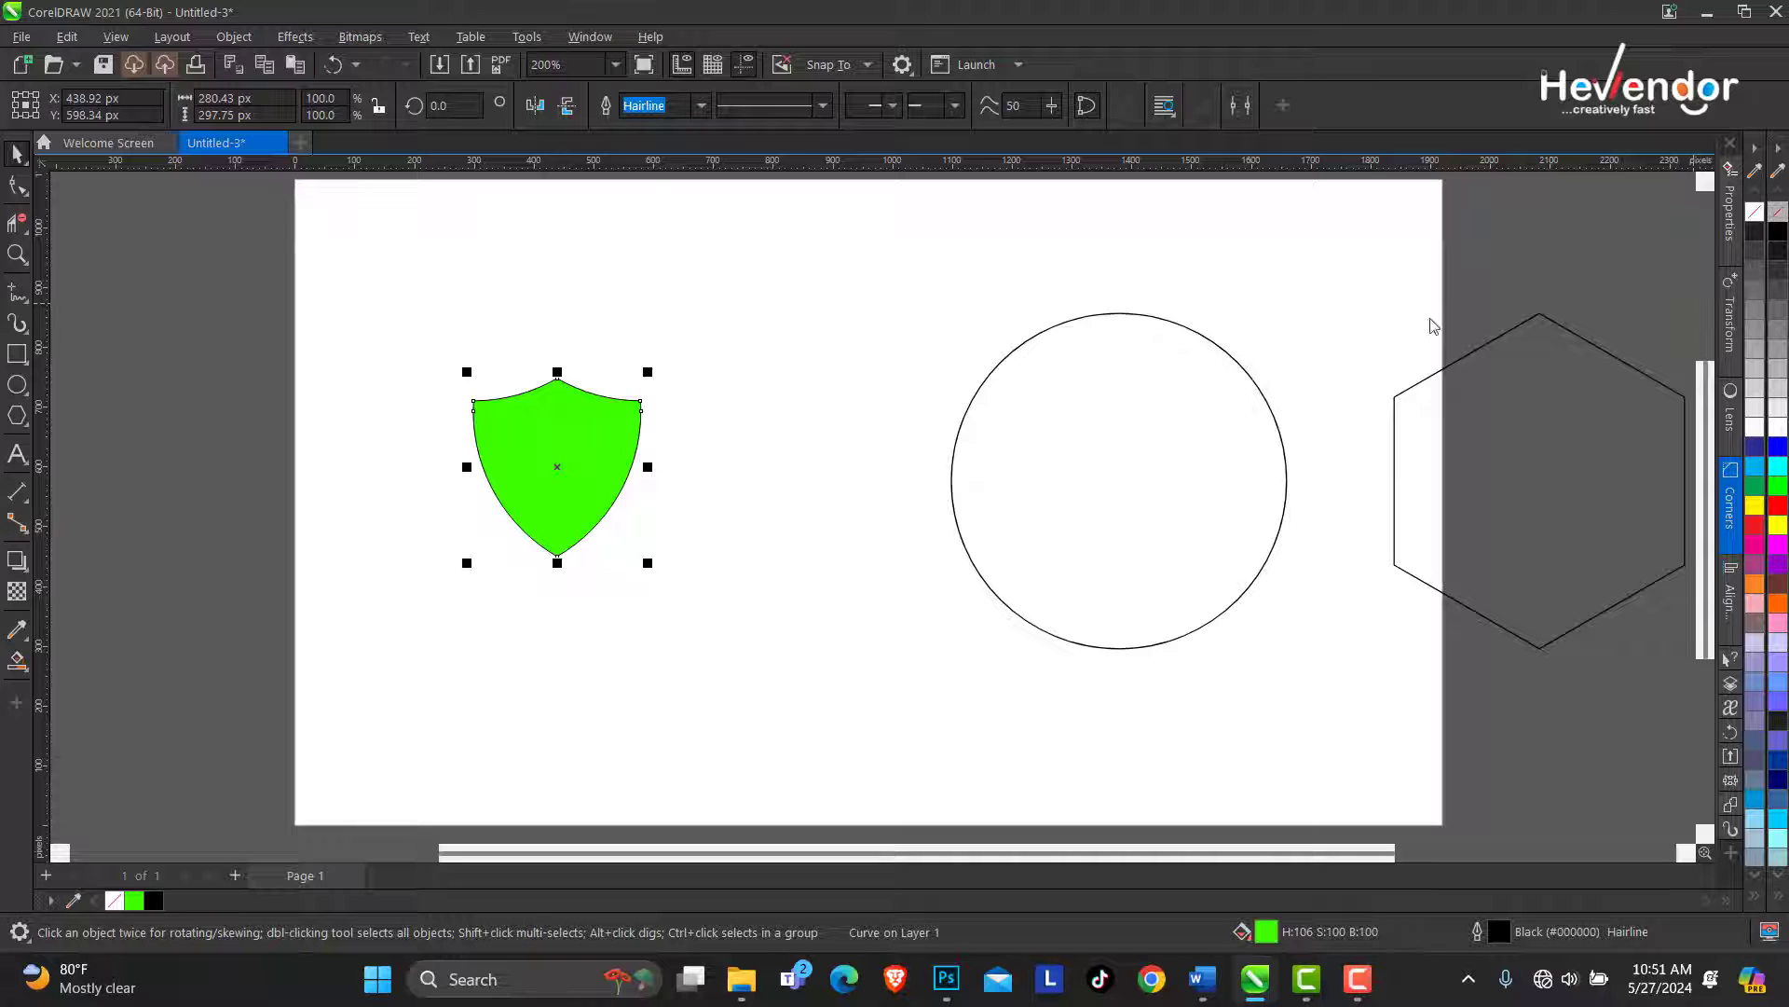
pyautogui.moveTo(649, 564); pyautogui.dragTo(781, 673)
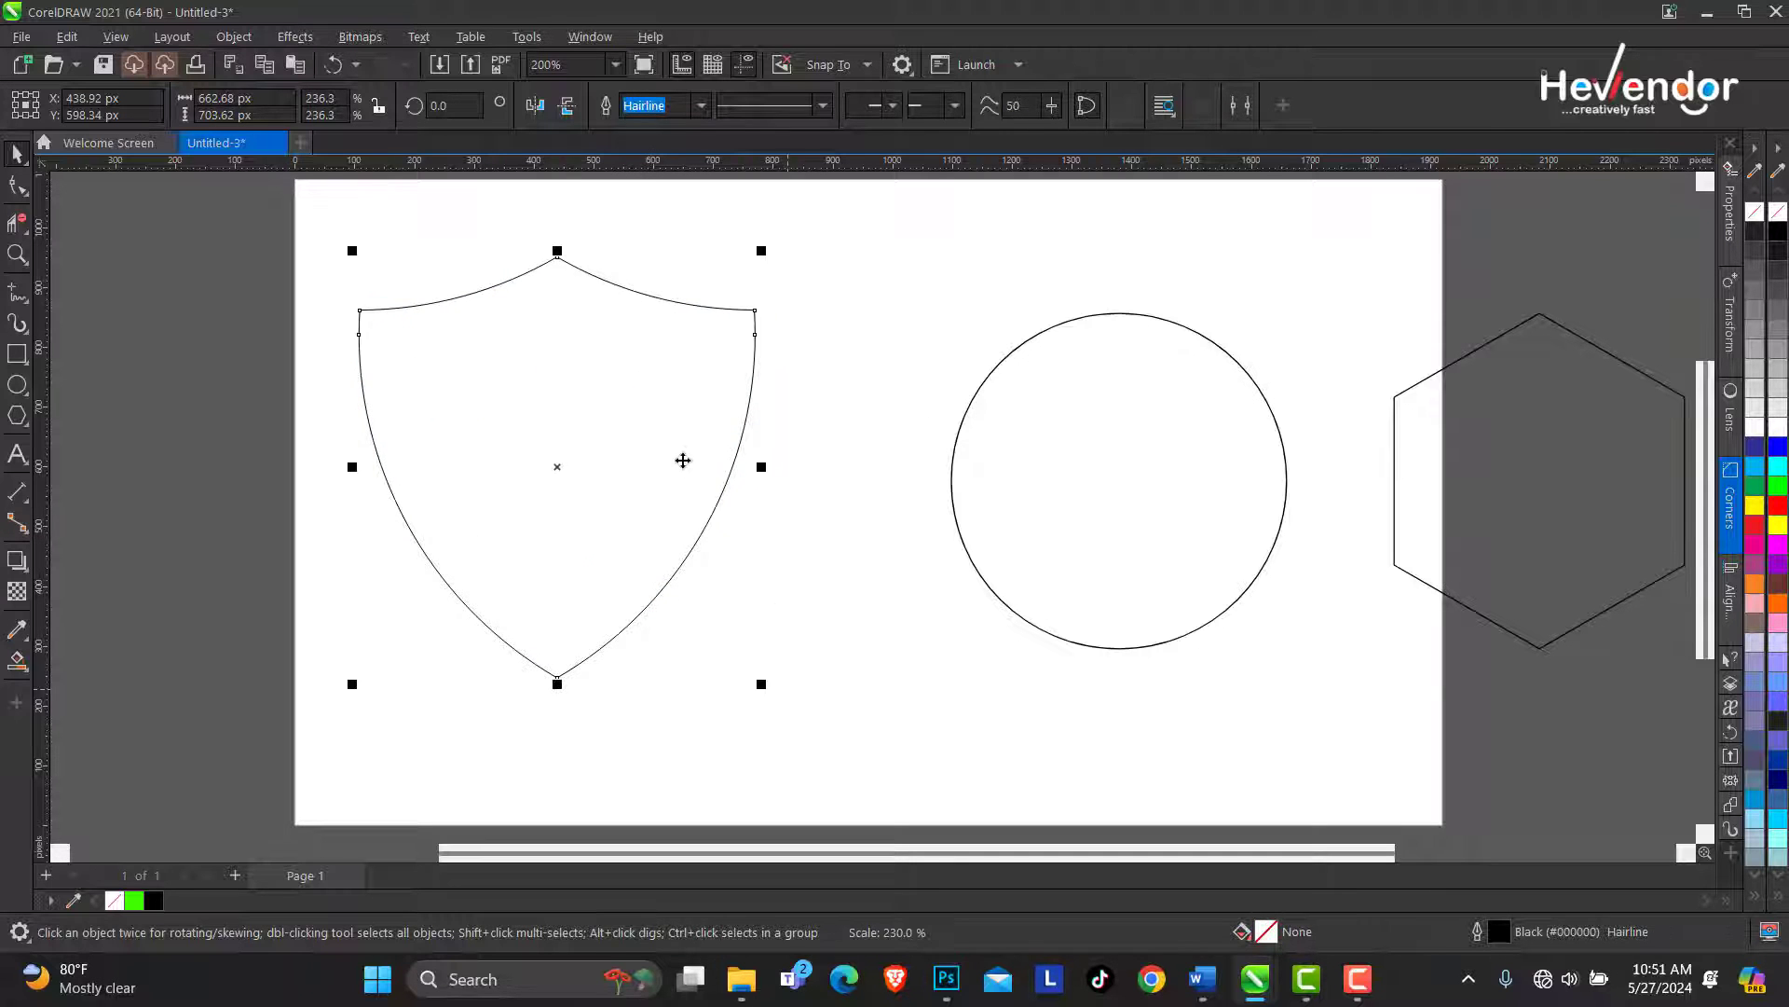
pyautogui.moveTo(683, 461); pyautogui.dragTo(709, 505)
pyautogui.moveTo(790, 296); pyautogui.dragTo(746, 341)
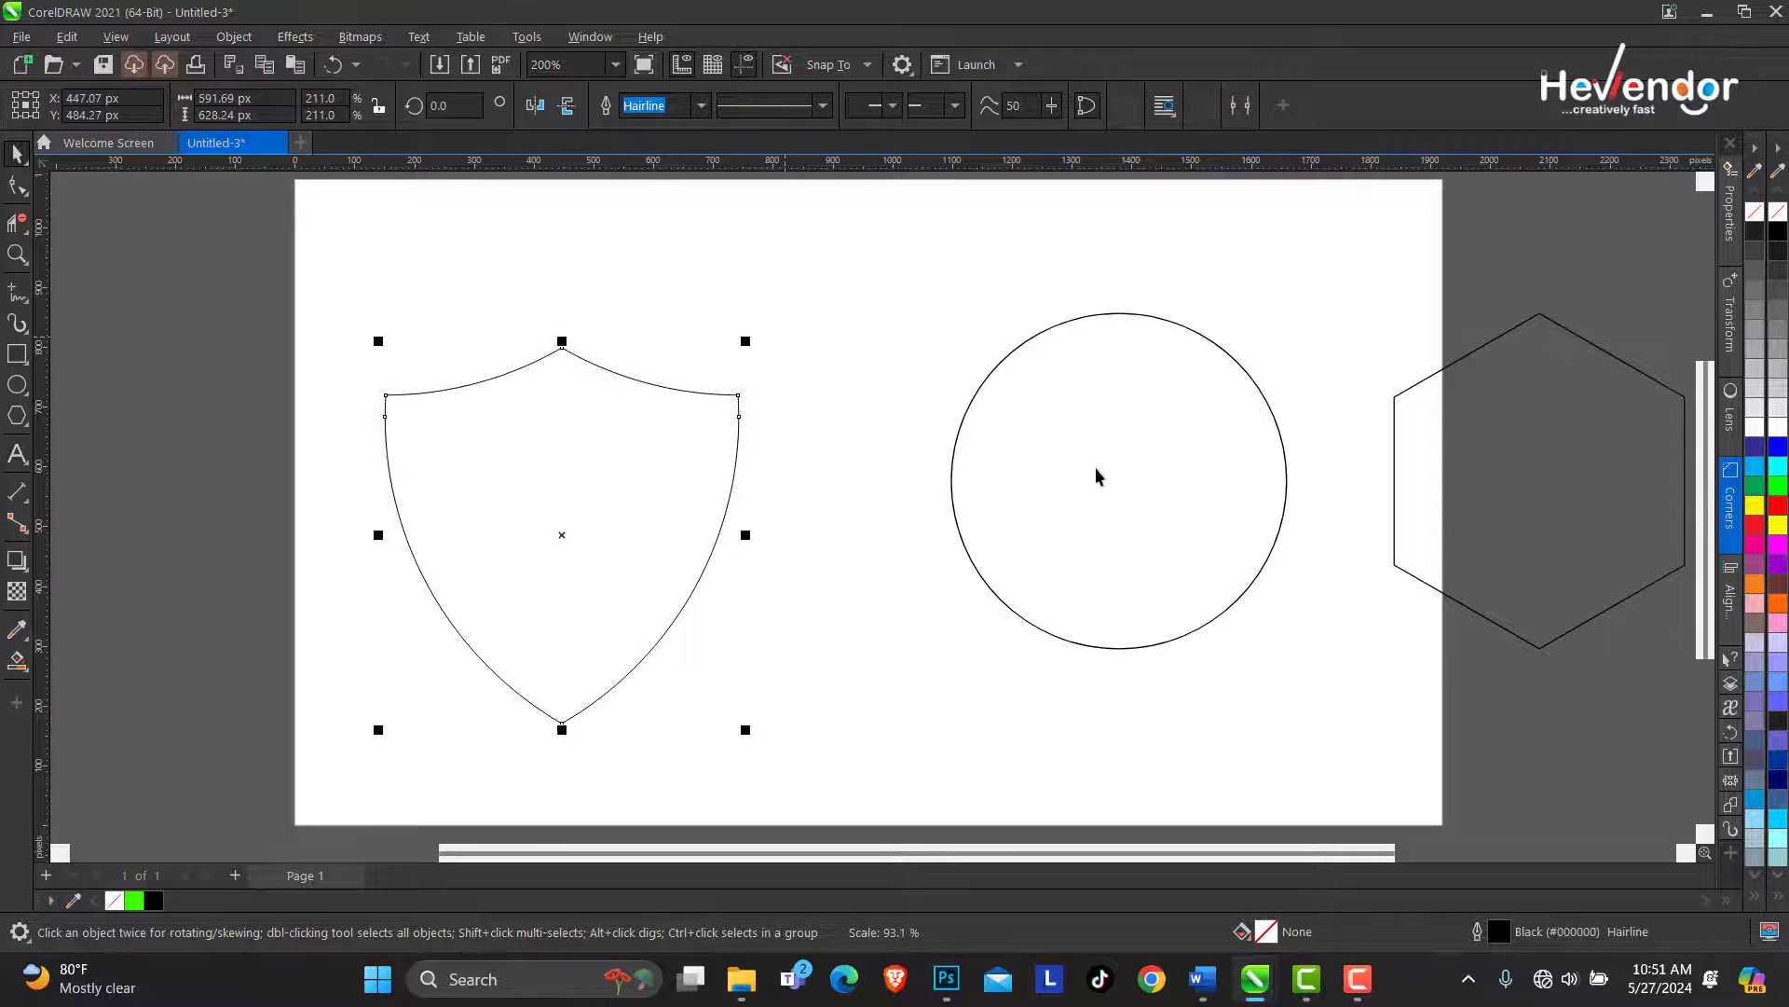
# Line up the circle and hexagon beside the shield and scale all three shapes together to about 1641 × 534 px
pyautogui.moveTo(1097, 476); pyautogui.dragTo(986, 531)
pyautogui.moveTo(1482, 488); pyautogui.dragTo(1336, 541)
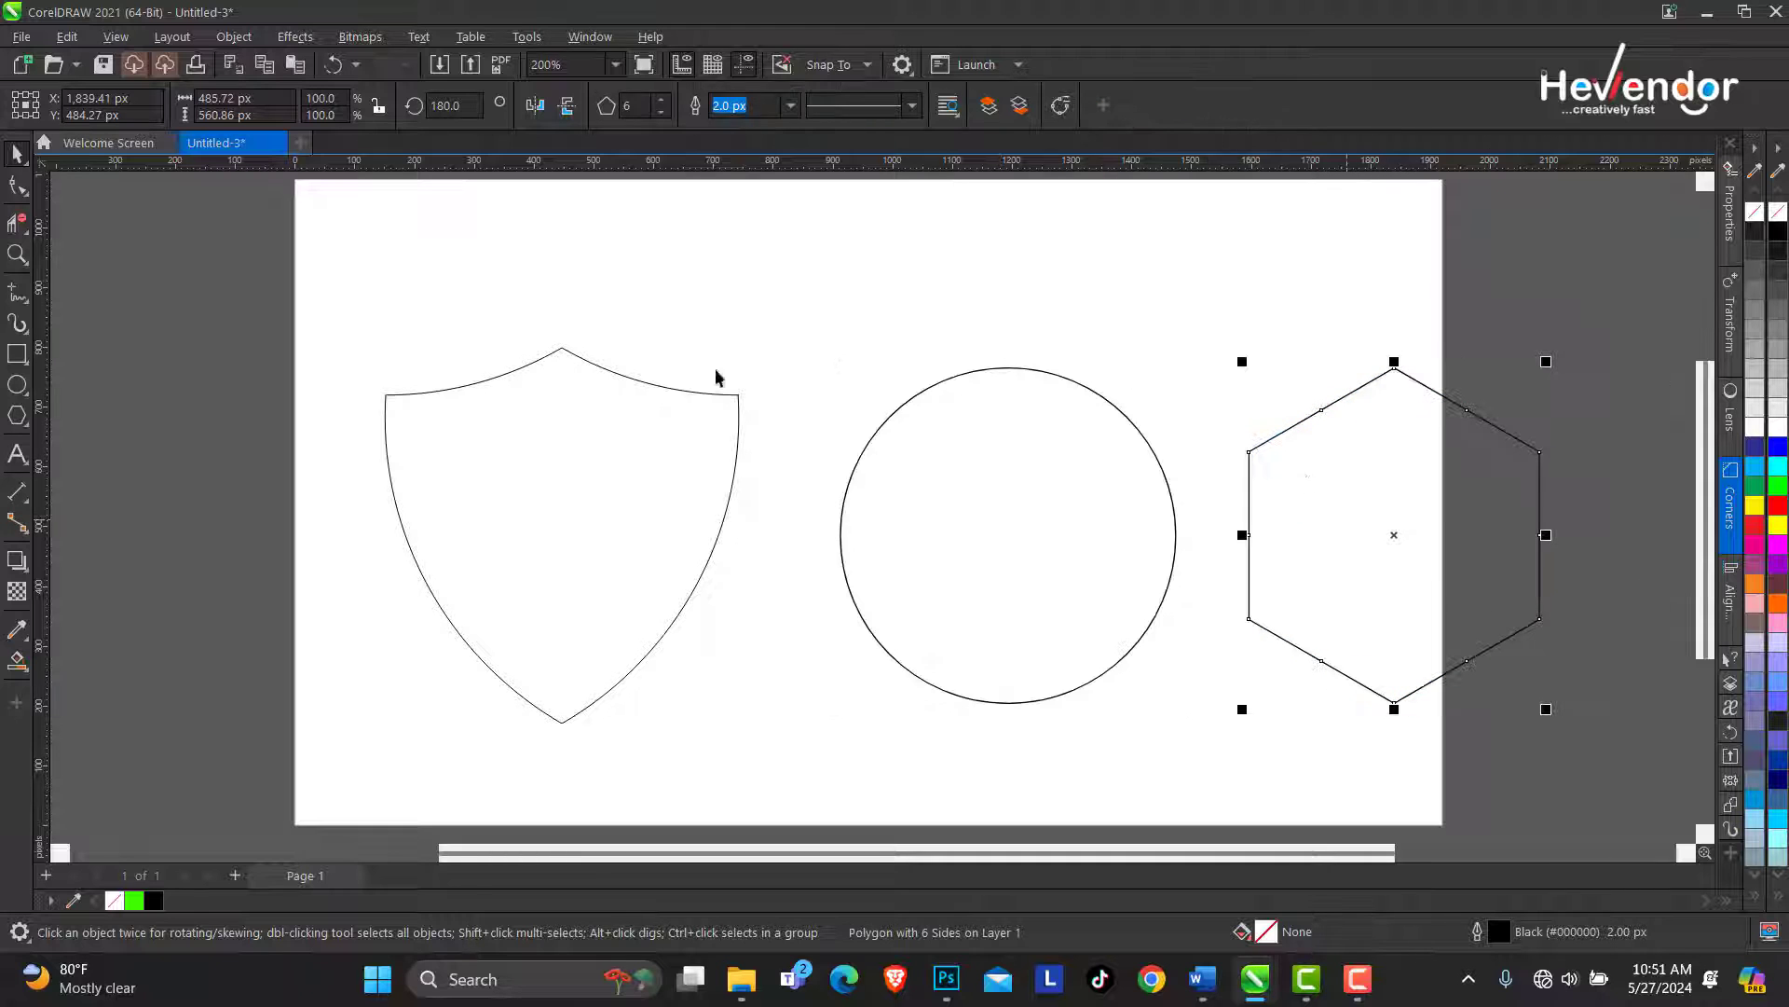
pyautogui.moveTo(239, 282); pyautogui.dragTo(1230, 643)
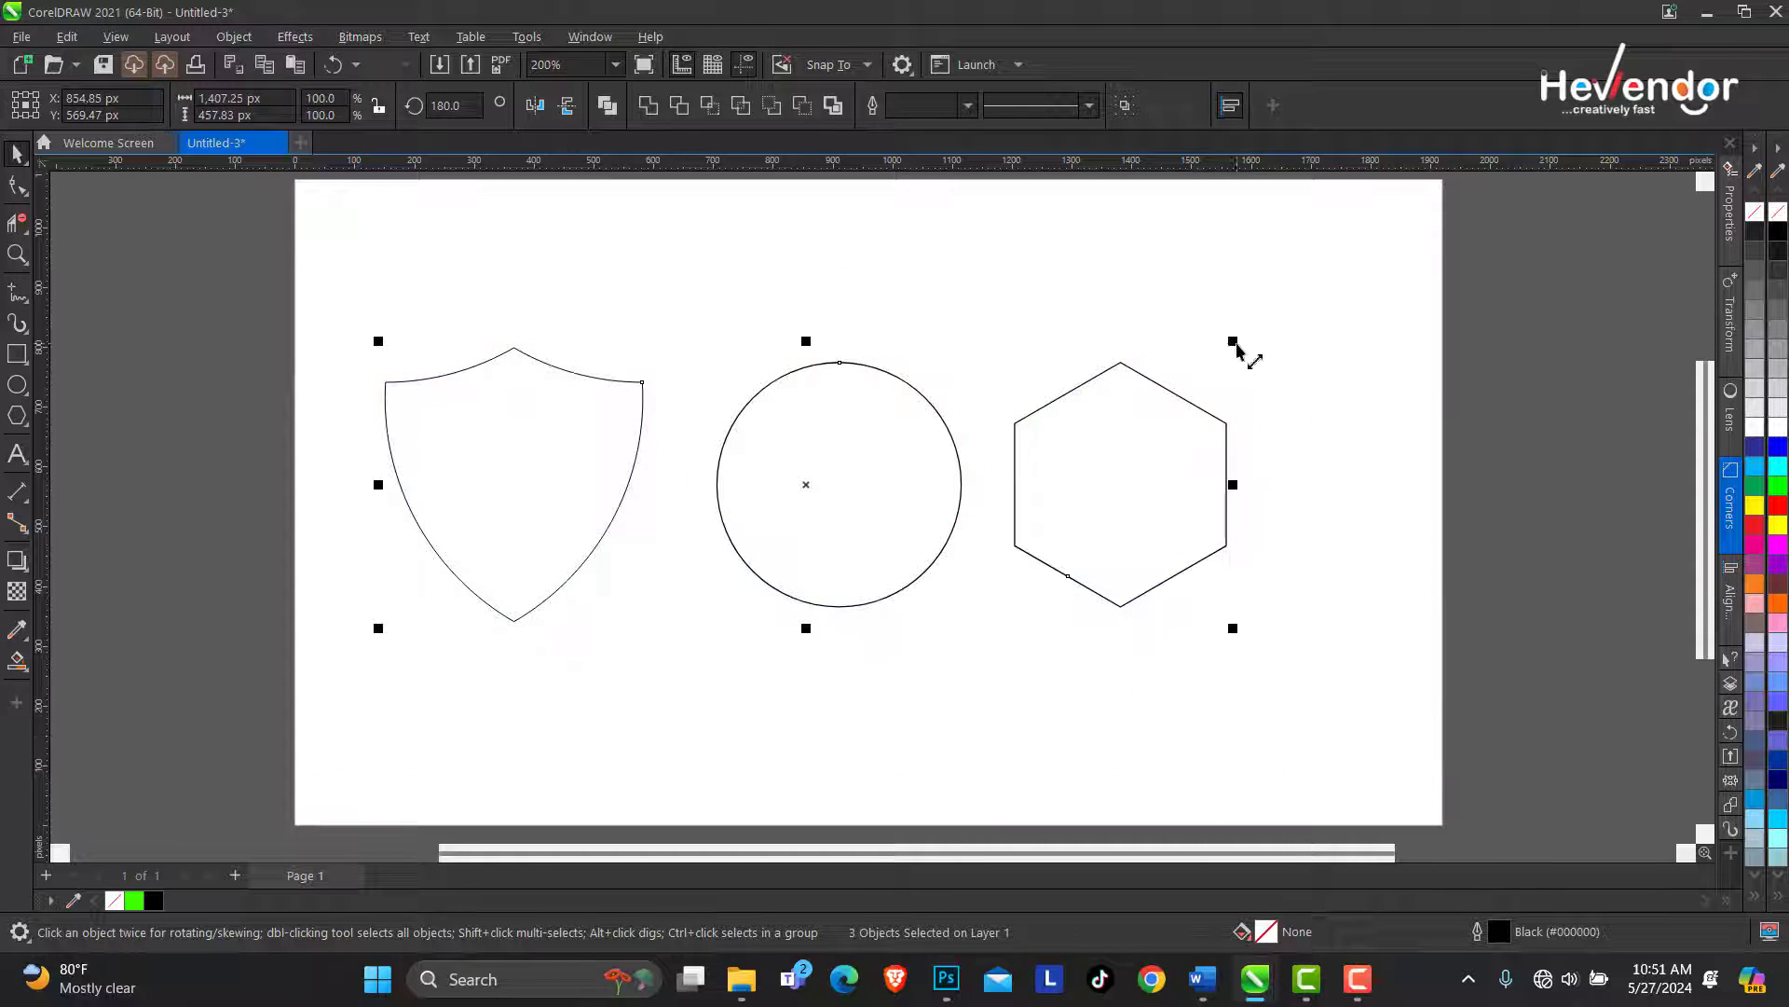
pyautogui.moveTo(1234, 347); pyautogui.dragTo(1302, 320)
pyautogui.press('z')
pyautogui.moveTo(480, 280); pyautogui.dragTo(1311, 715)
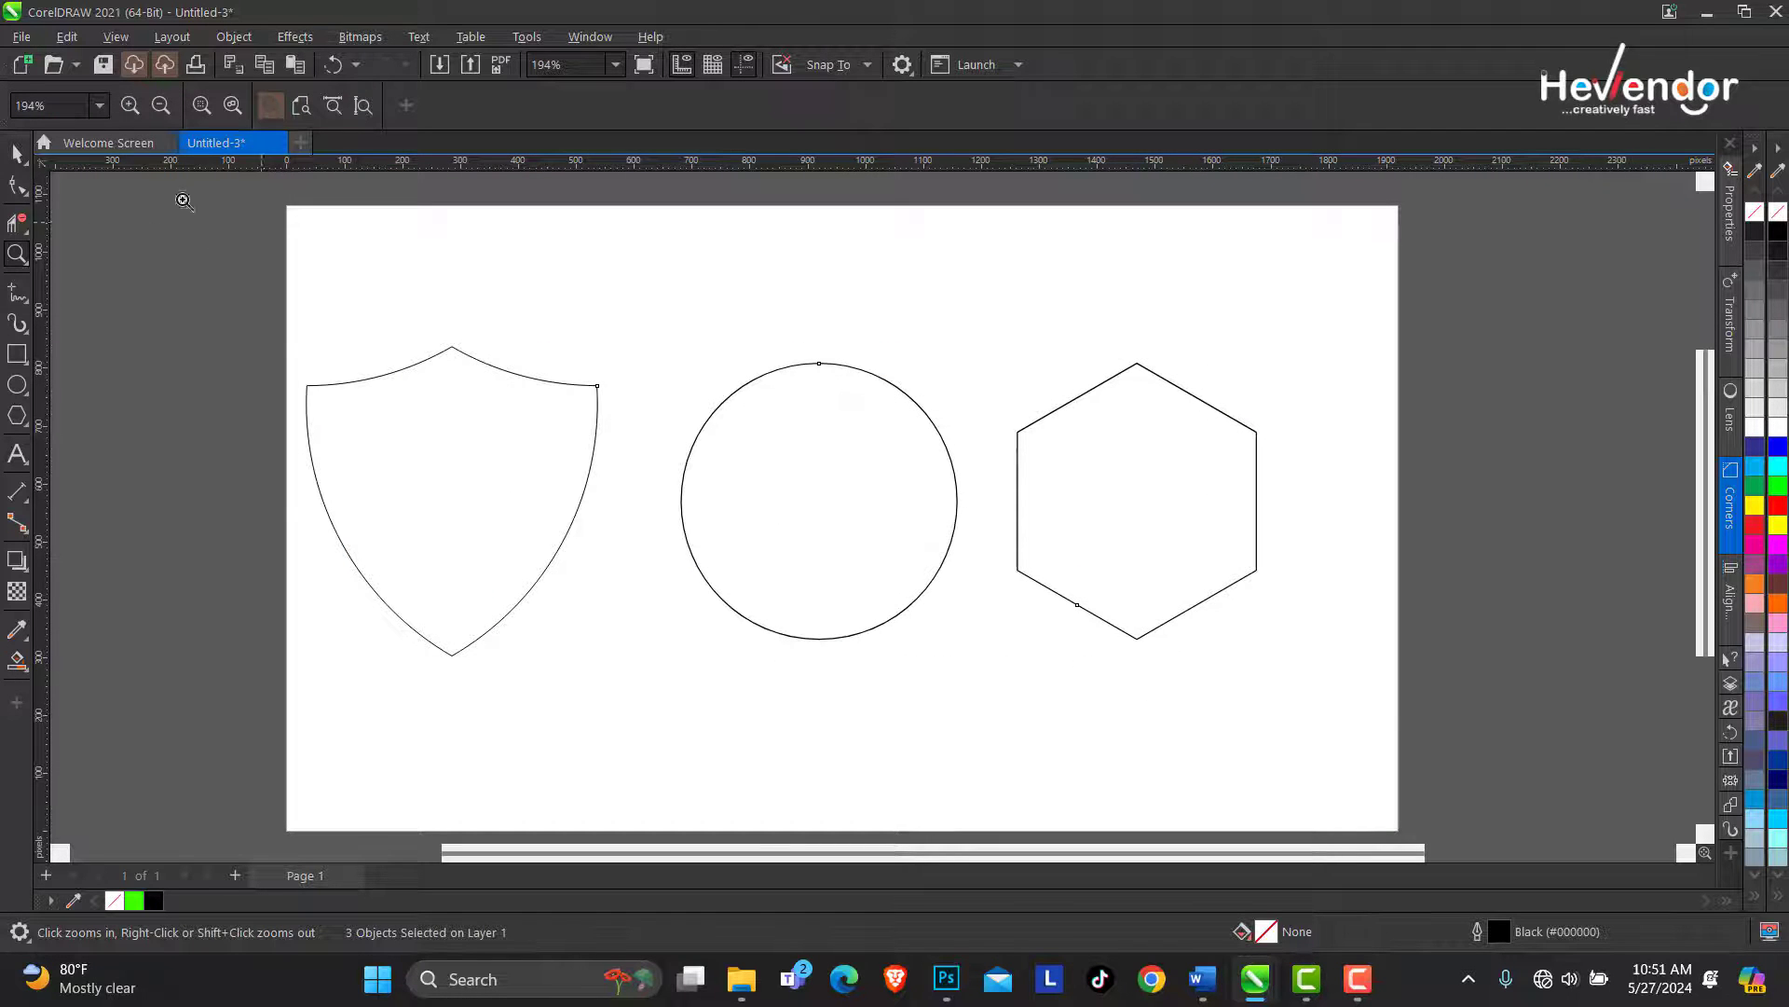
# Move the shield, circle and hexagon together off the right side of the page
pyautogui.click(16, 155)
pyautogui.moveTo(904, 500); pyautogui.dragTo(932, 395)
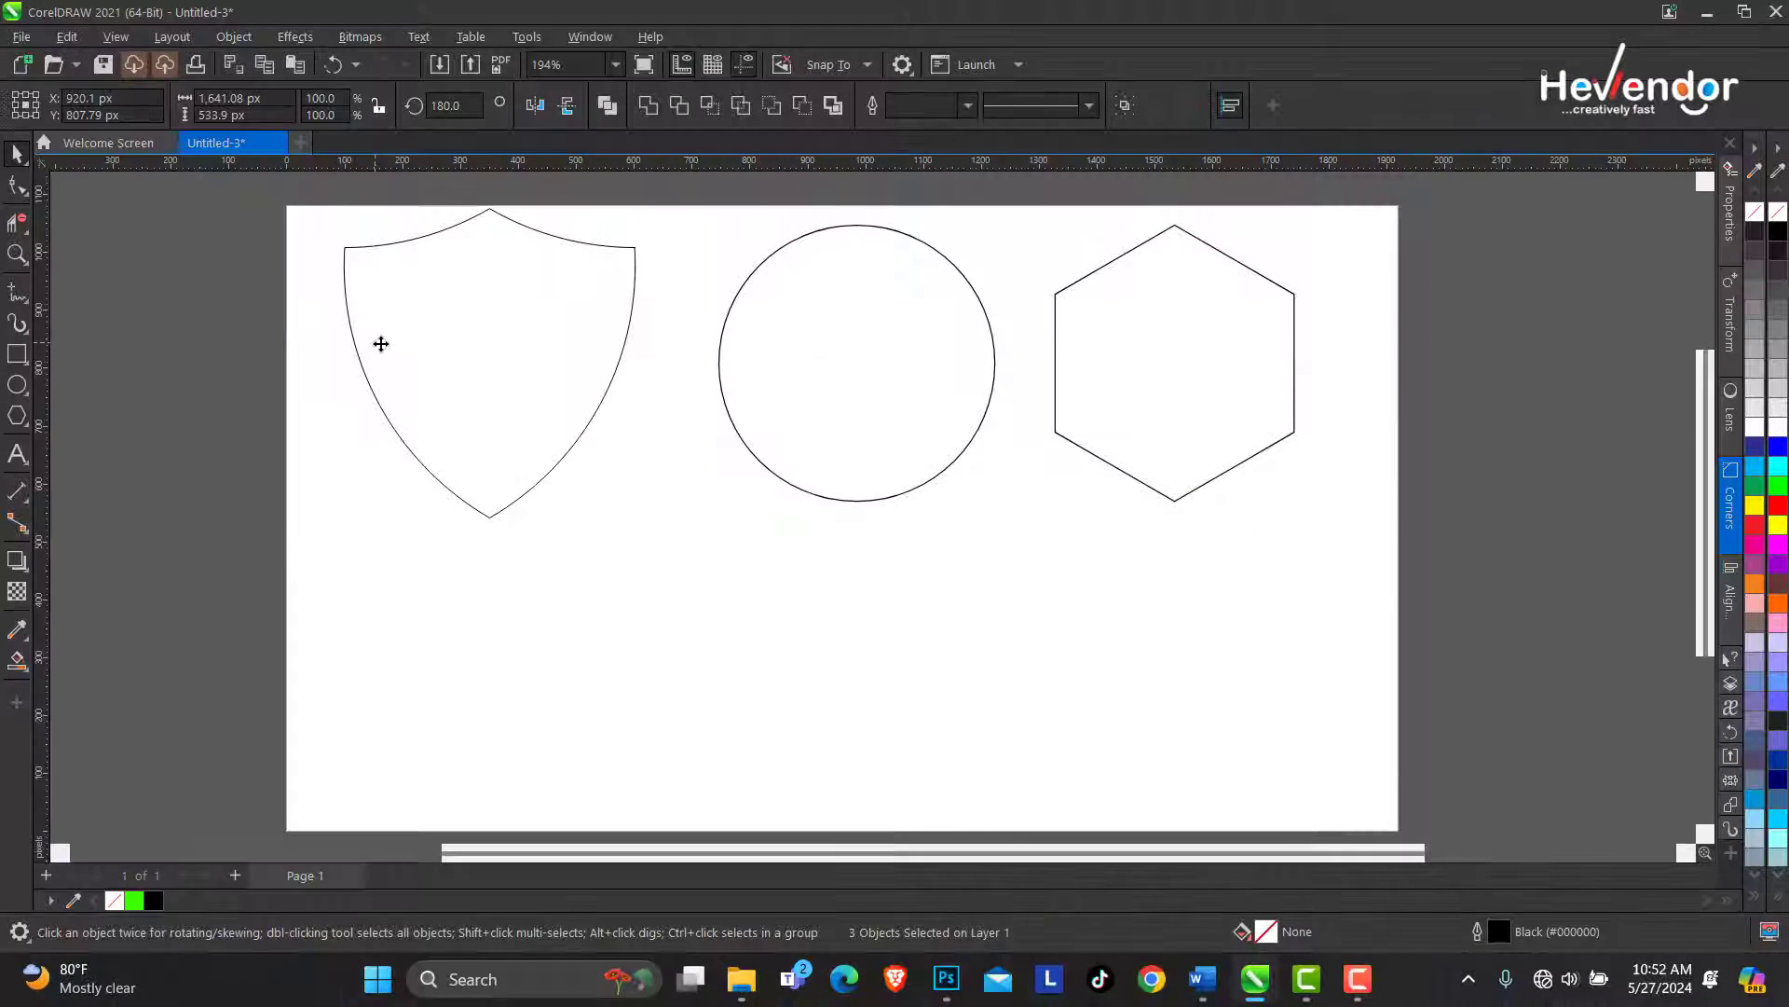
pyautogui.moveTo(381, 343); pyautogui.dragTo(1506, 388)
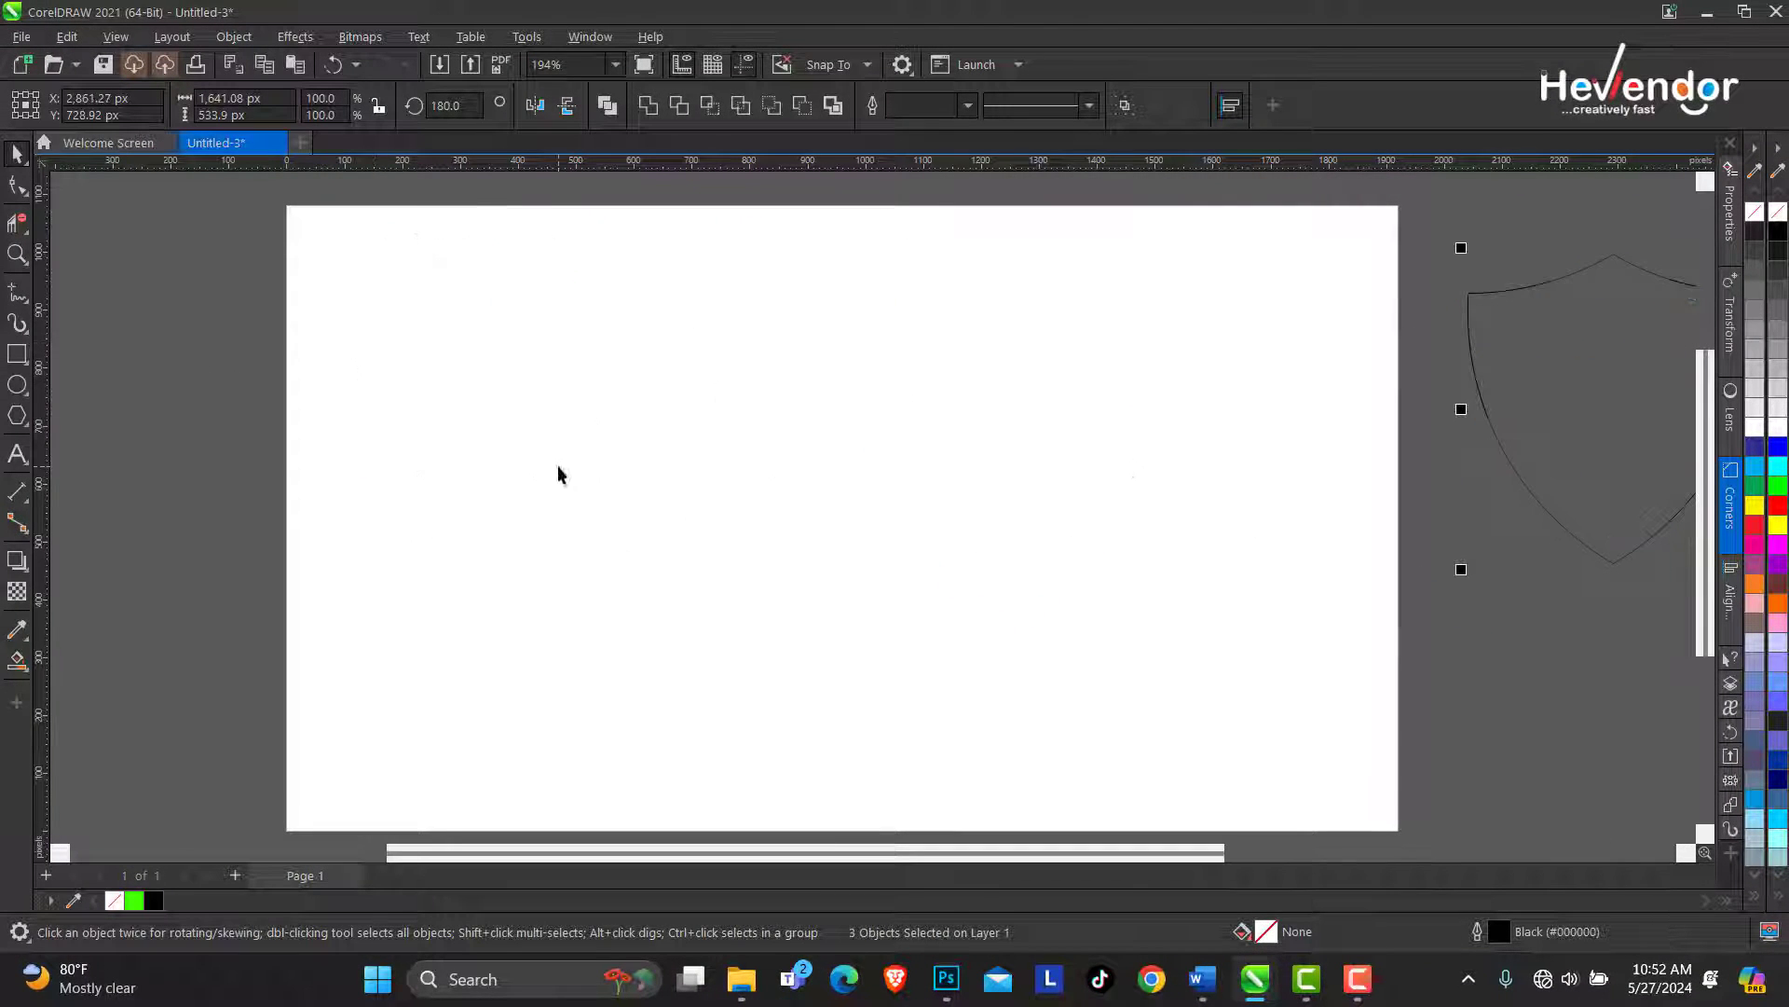
pyautogui.click(109, 425)
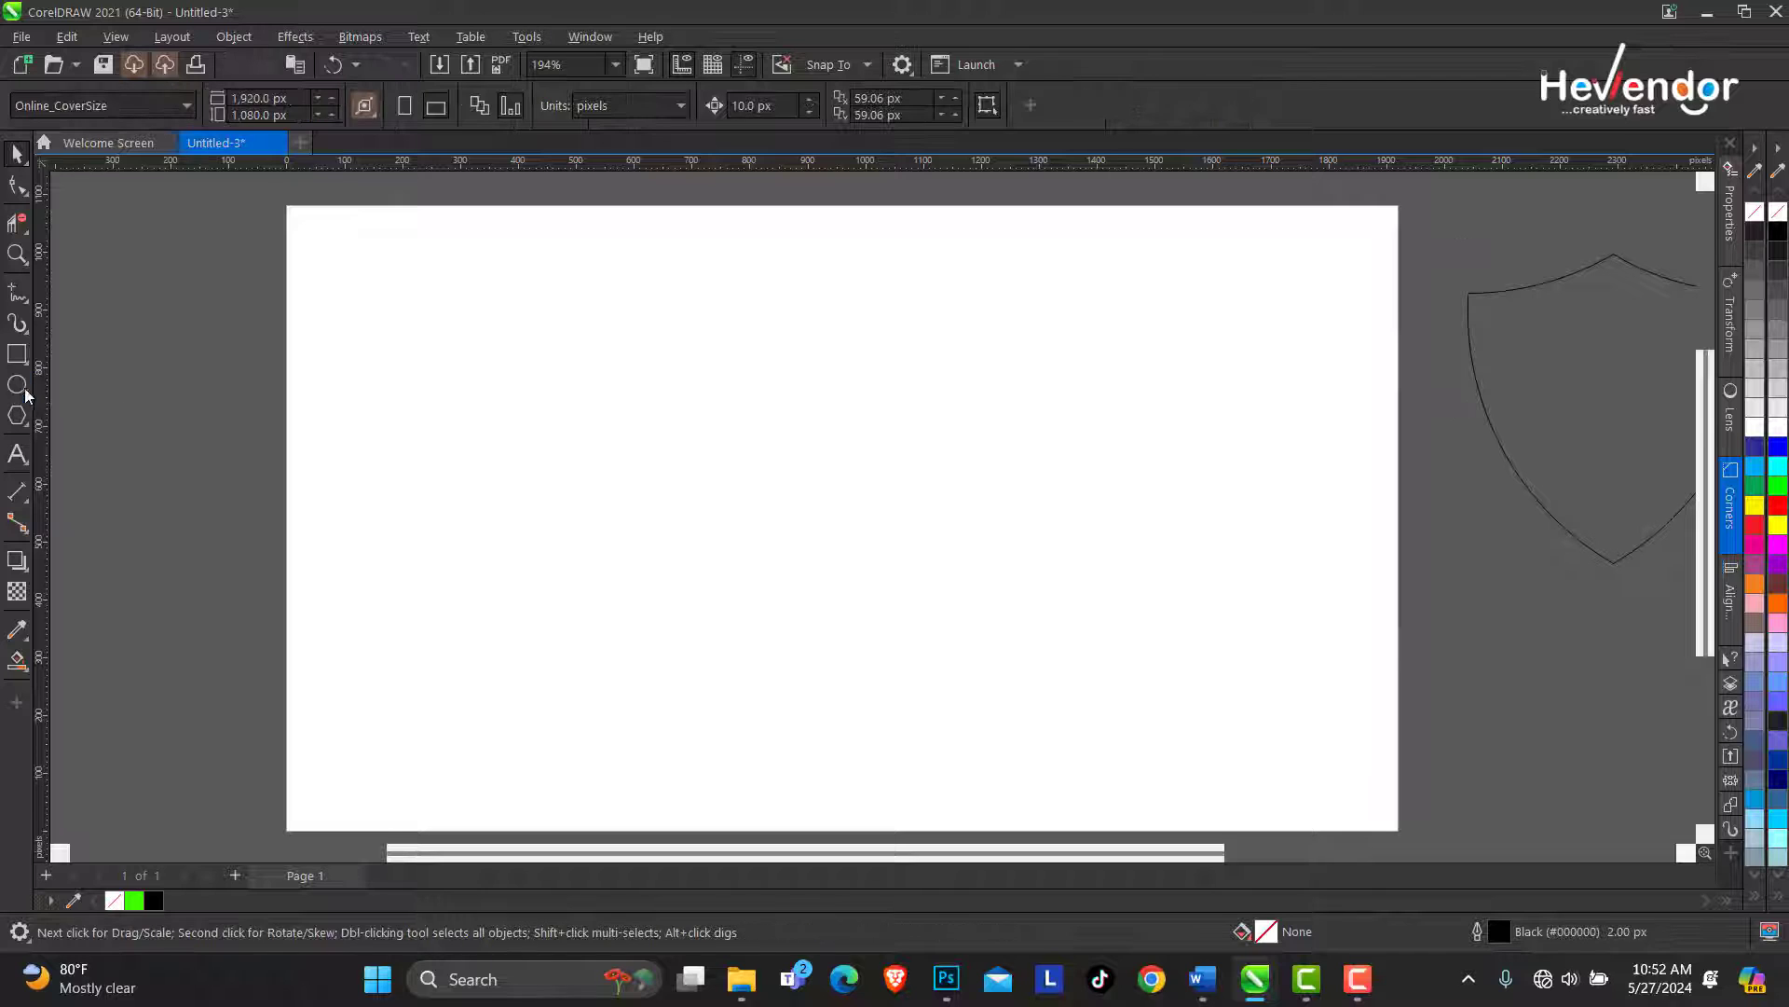
# Draw a straight vertical line about 689 px tall near the page's left side with the Freehand tool
pyautogui.click(32, 310)
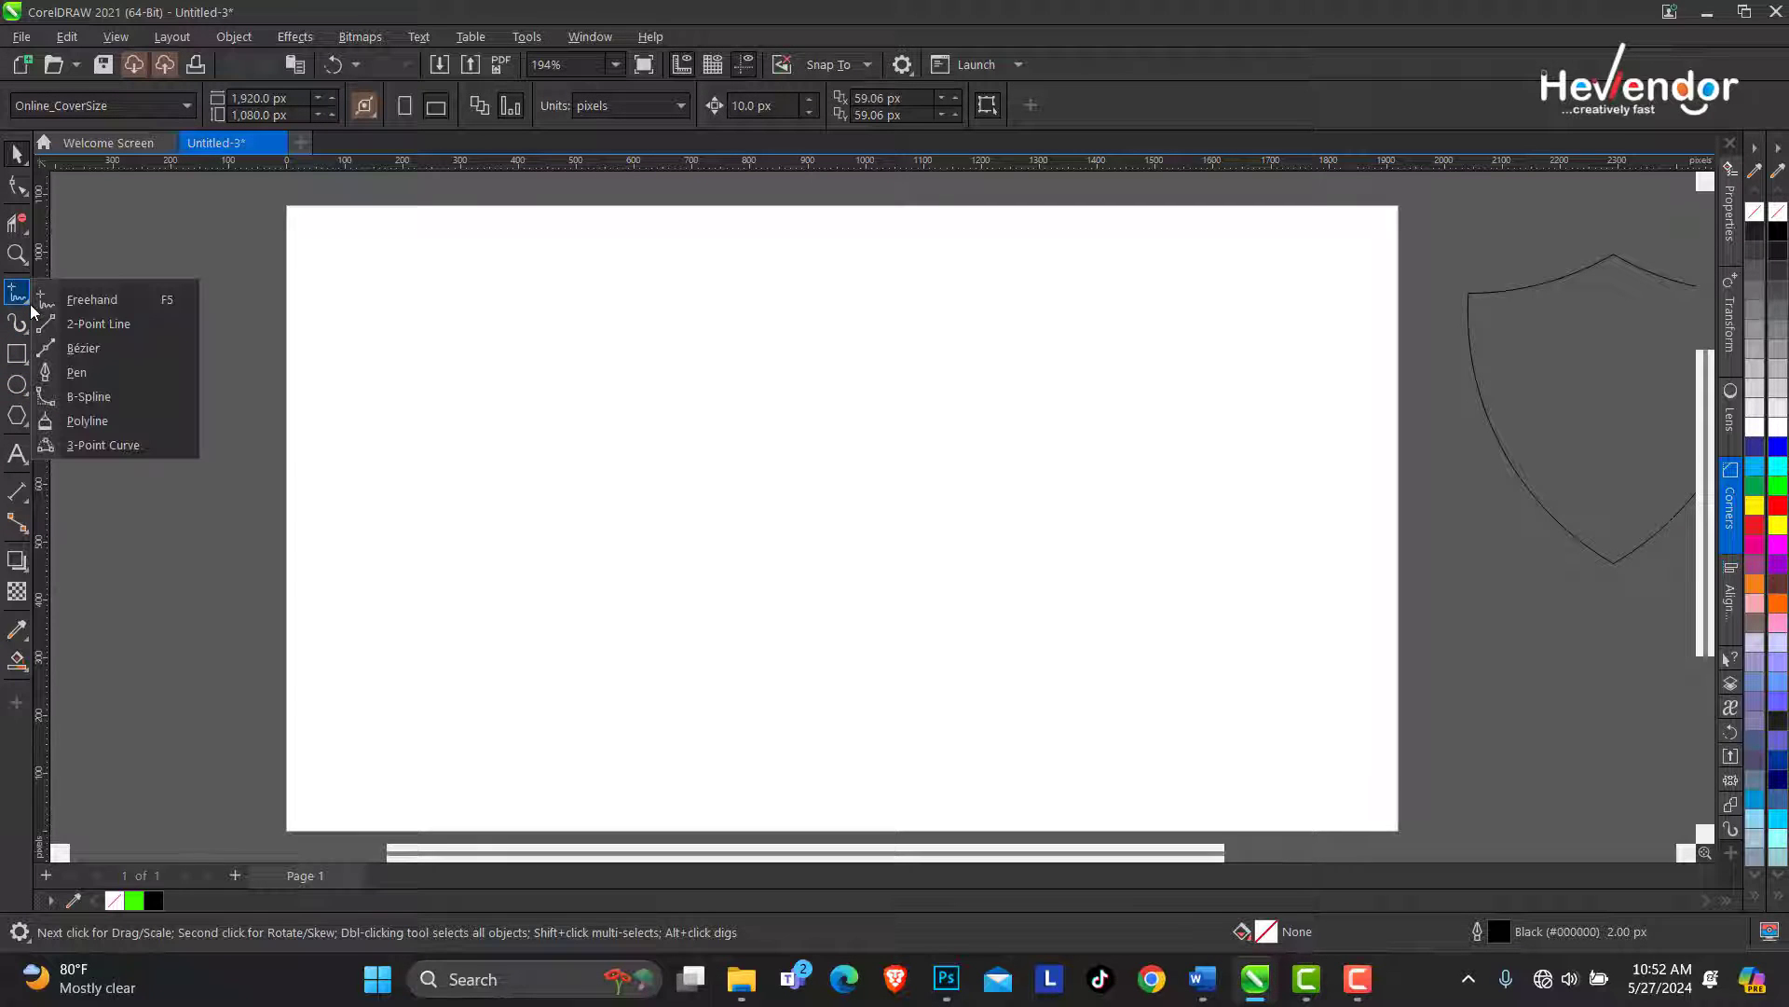
pyautogui.click(93, 297)
pyautogui.click(425, 313)
pyautogui.click(426, 715)
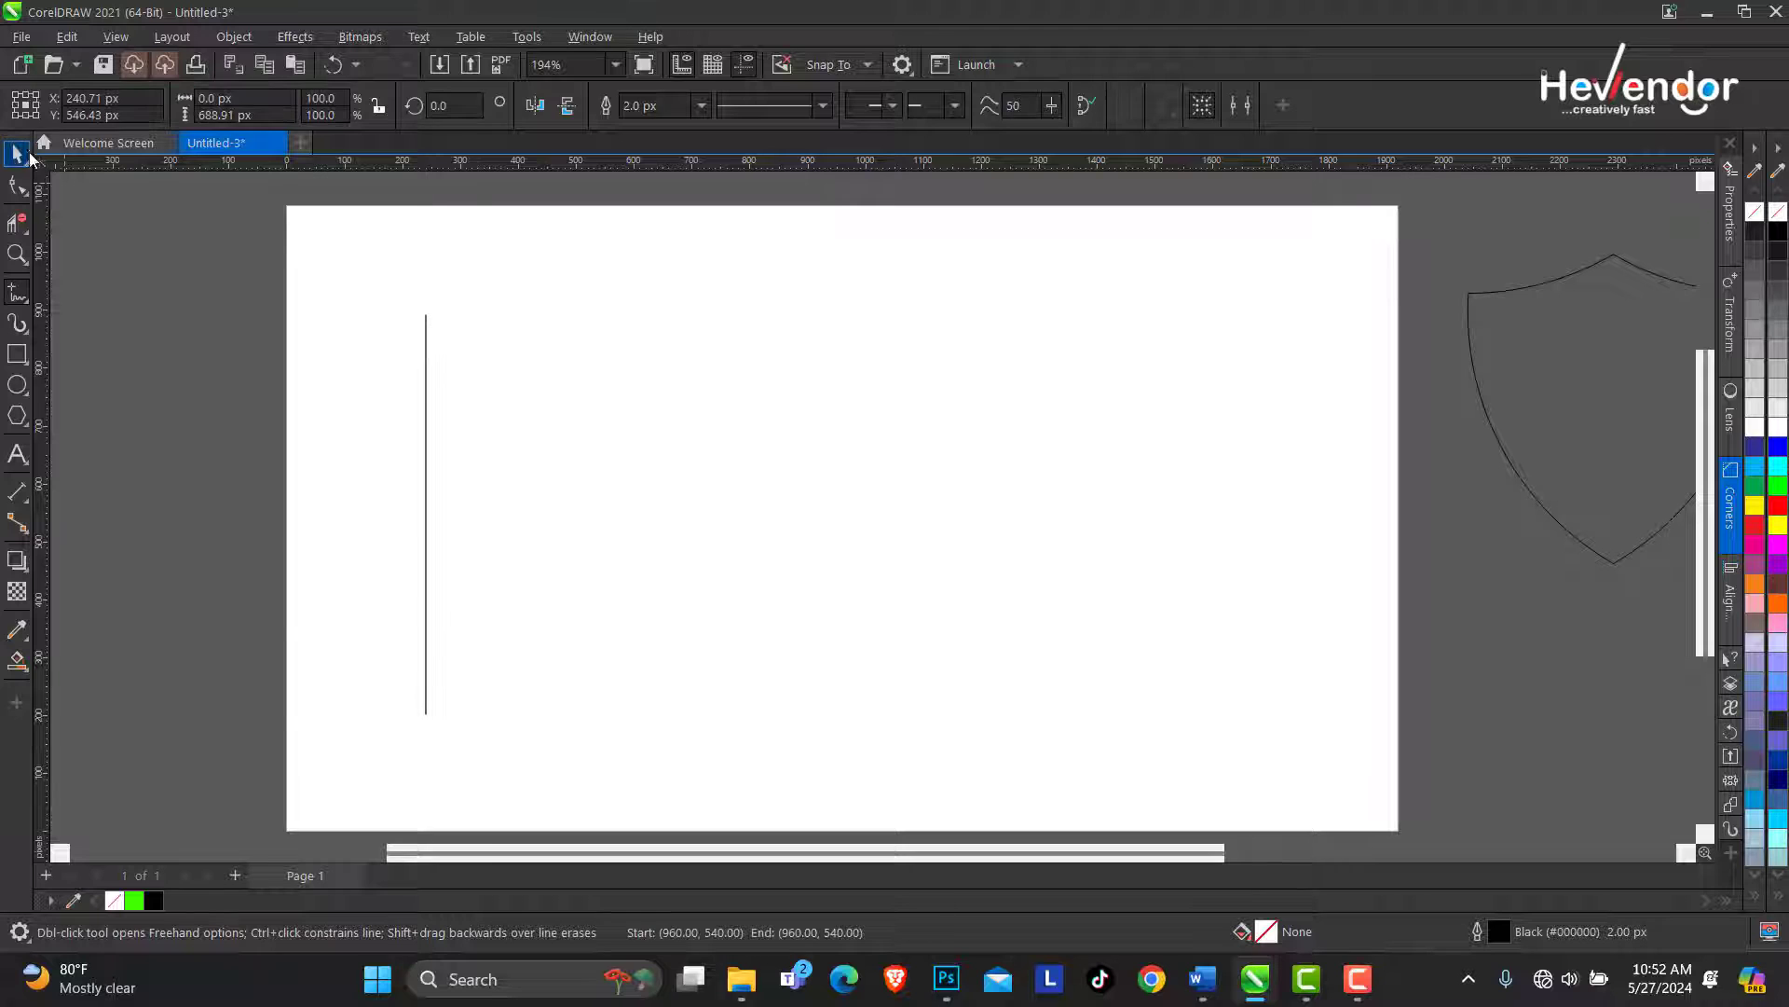
pyautogui.press('space')
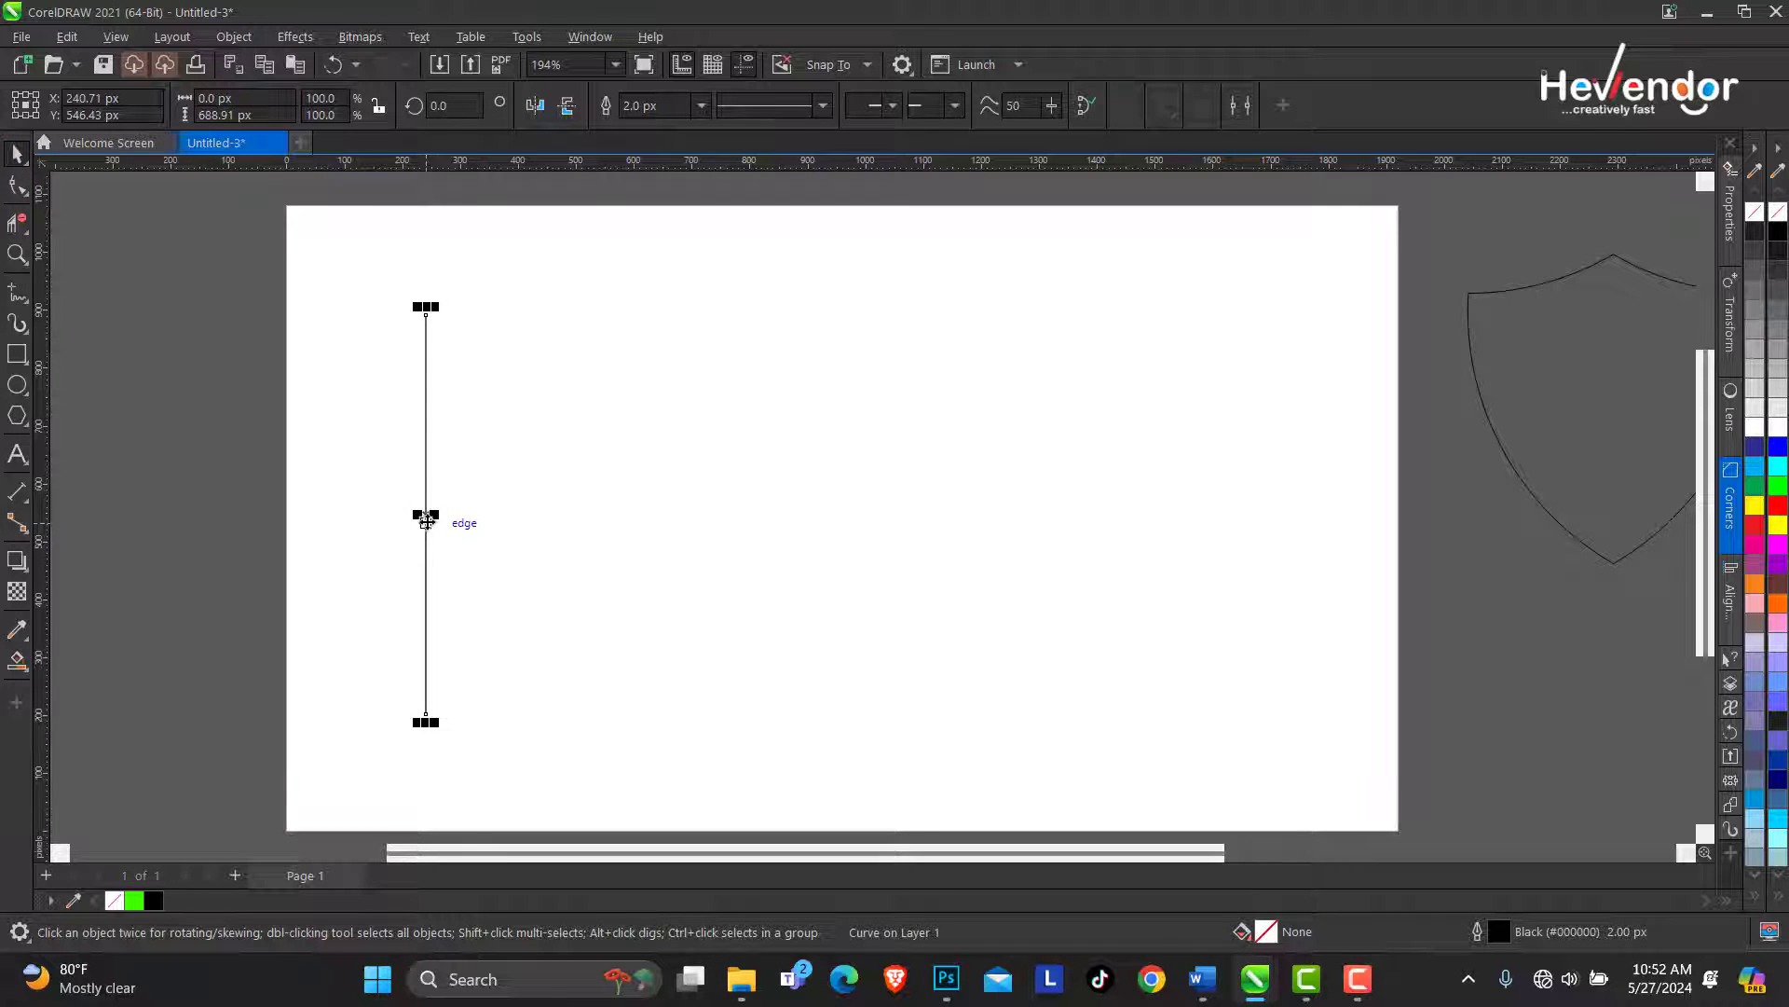
# Duplicate the line about 55 px to the right and repeat the duplication to make twelve evenly spaced vertical lines
pyautogui.moveTo(426, 522)
pyautogui.mouseDown()
pyautogui.moveTo(512, 520)
pyautogui.moveTo(457, 513)
pyautogui.mouseUp()
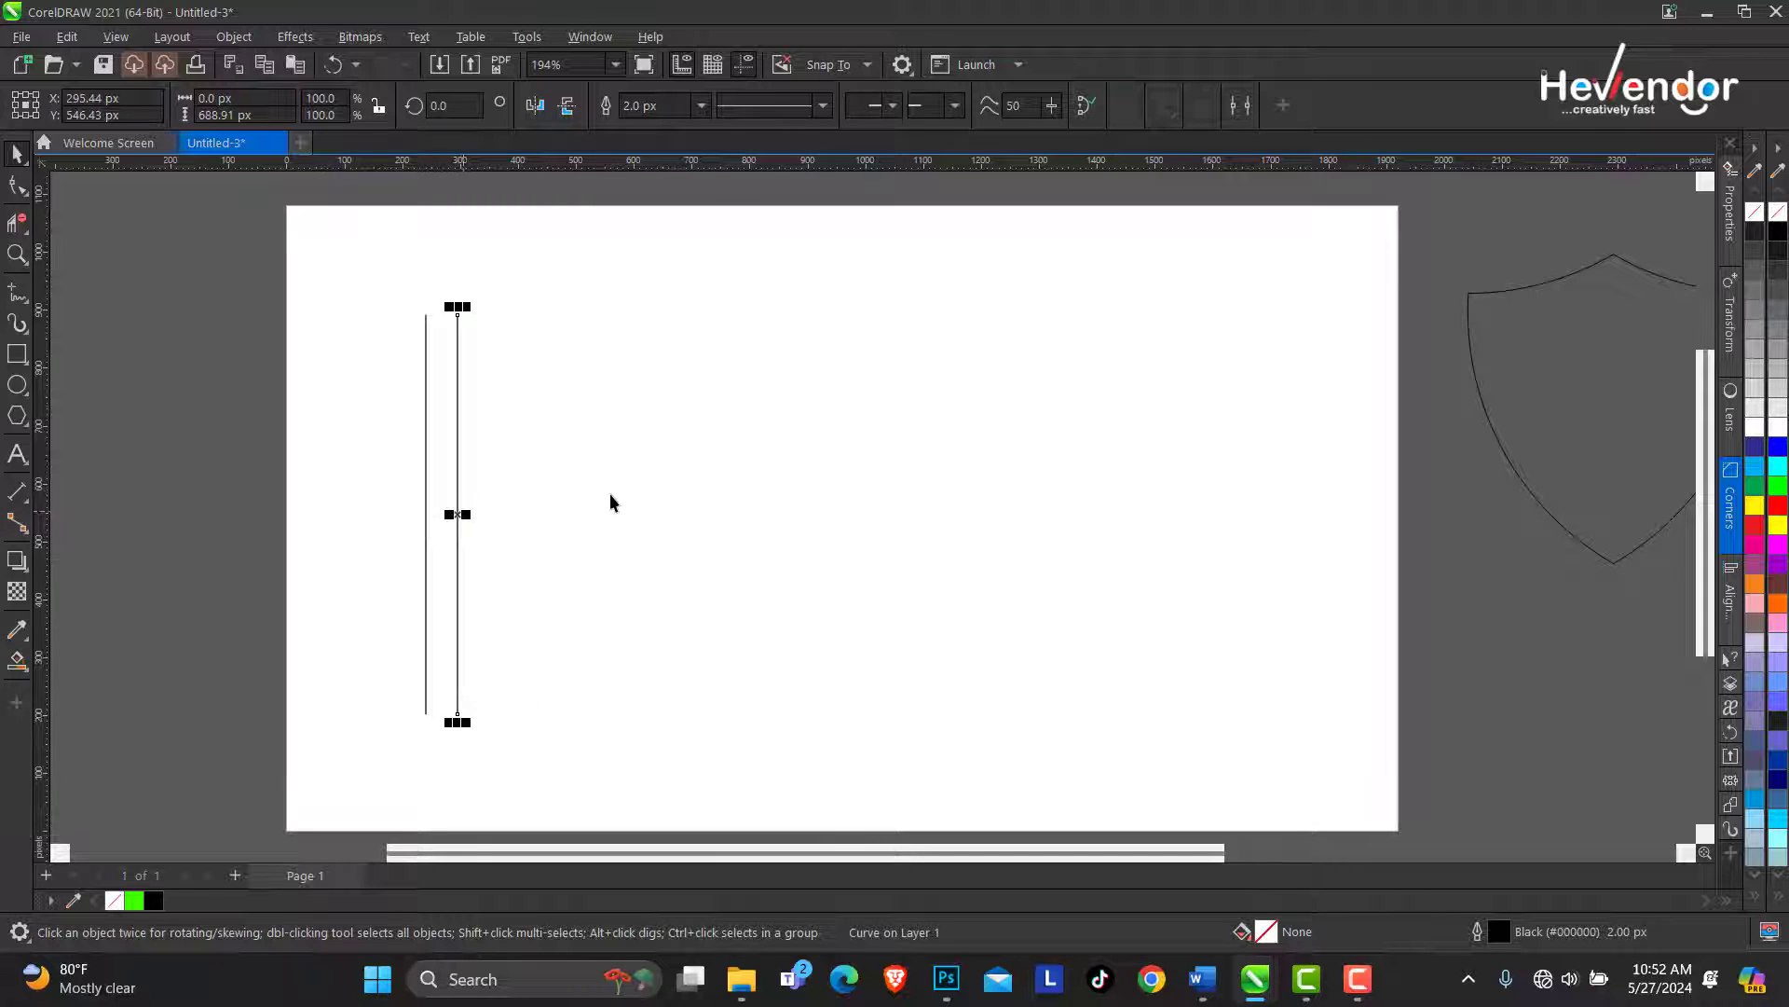
pyautogui.hotkey('ctrl', 'r')
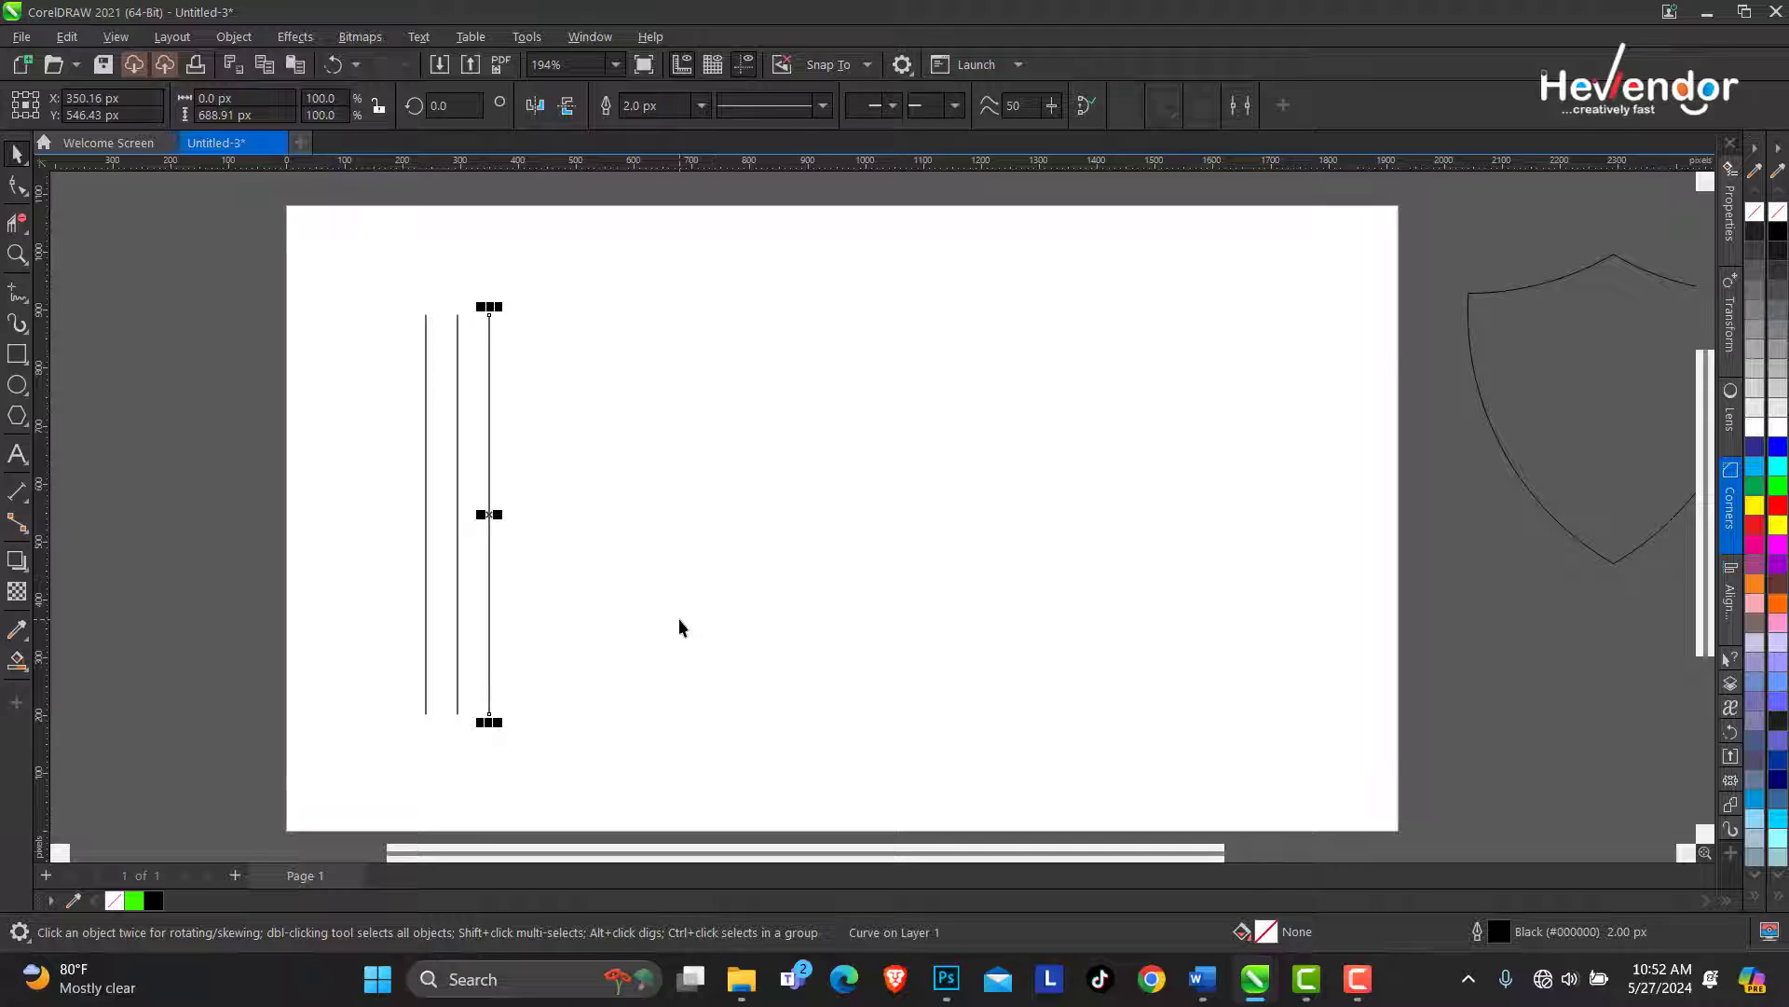
pyautogui.hotkey('ctrl', 'r')
pyautogui.hotkey('ctrl', 'r')
pyautogui.hotkey('ctrl', 'r')
pyautogui.hotkey('ctrl', 'r')
pyautogui.hotkey('ctrl', 'r')
pyautogui.hotkey('ctrl', 'r')
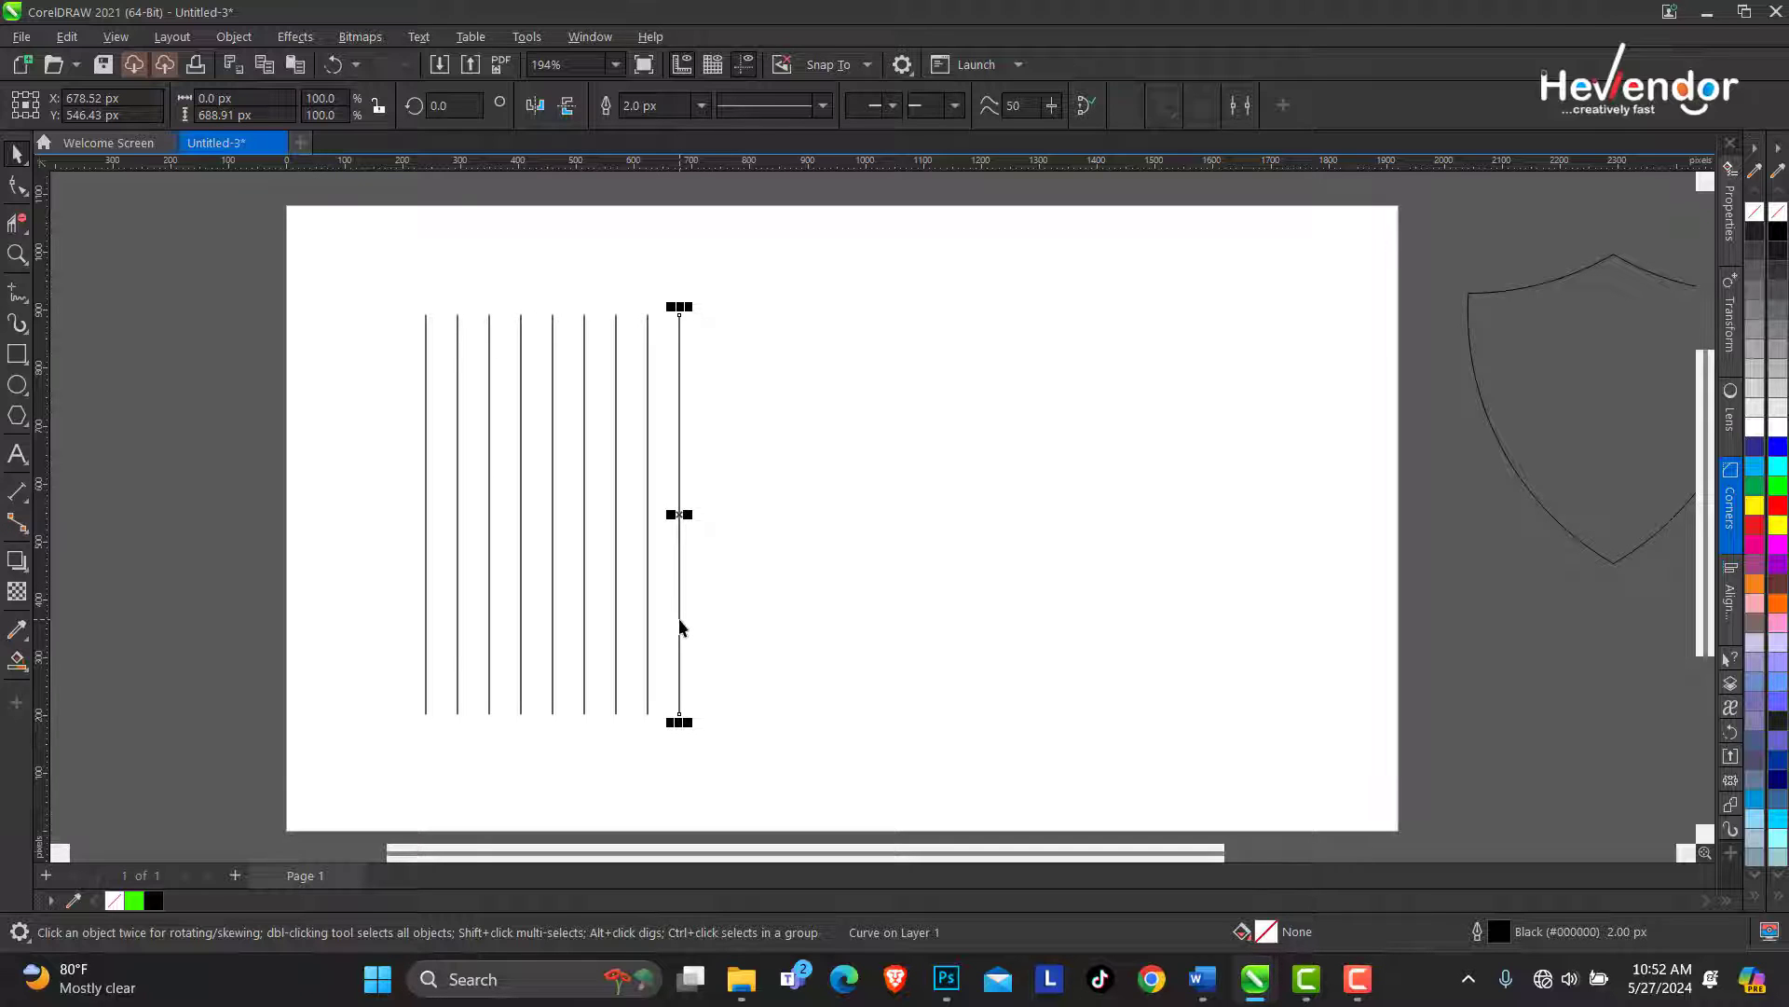
pyautogui.hotkey('ctrl', 'r')
pyautogui.hotkey('ctrl', 'r')
pyautogui.hotkey('ctrl', 'r')
pyautogui.click(395, 317)
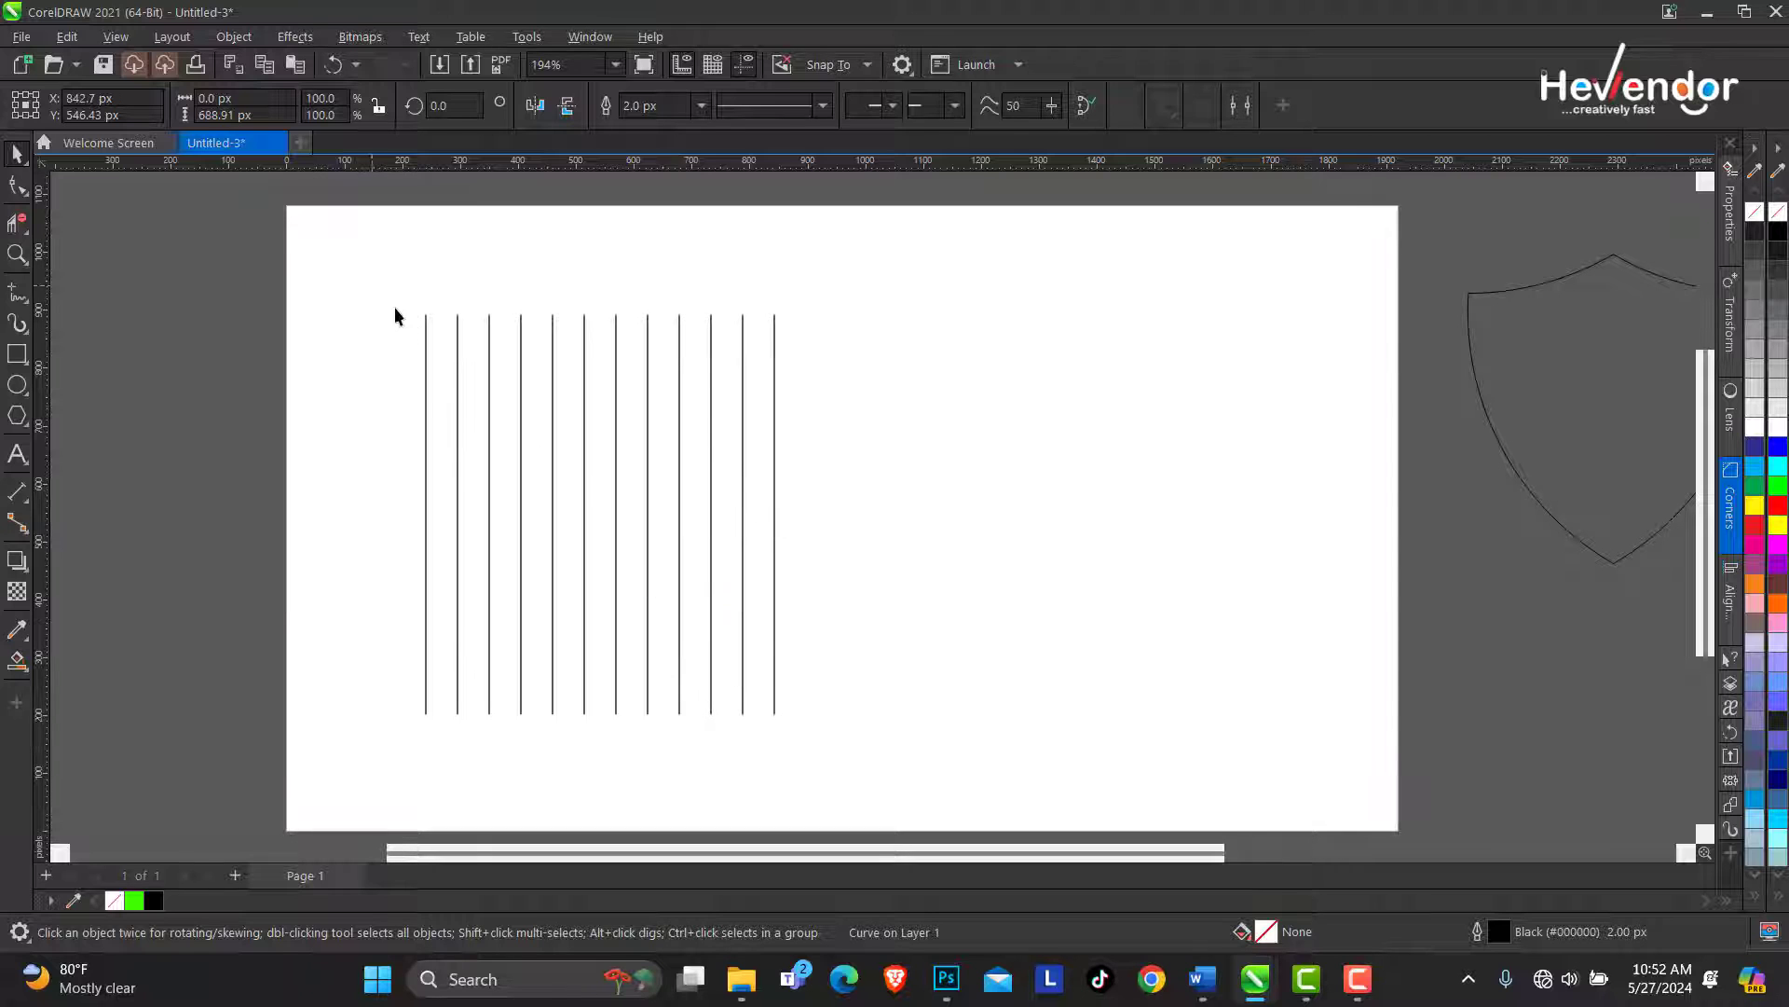
# Resize the twelve vertical lines together to about 485 × 673 px and place them near the page's left edge
pyautogui.moveTo(373, 285); pyautogui.dragTo(898, 736)
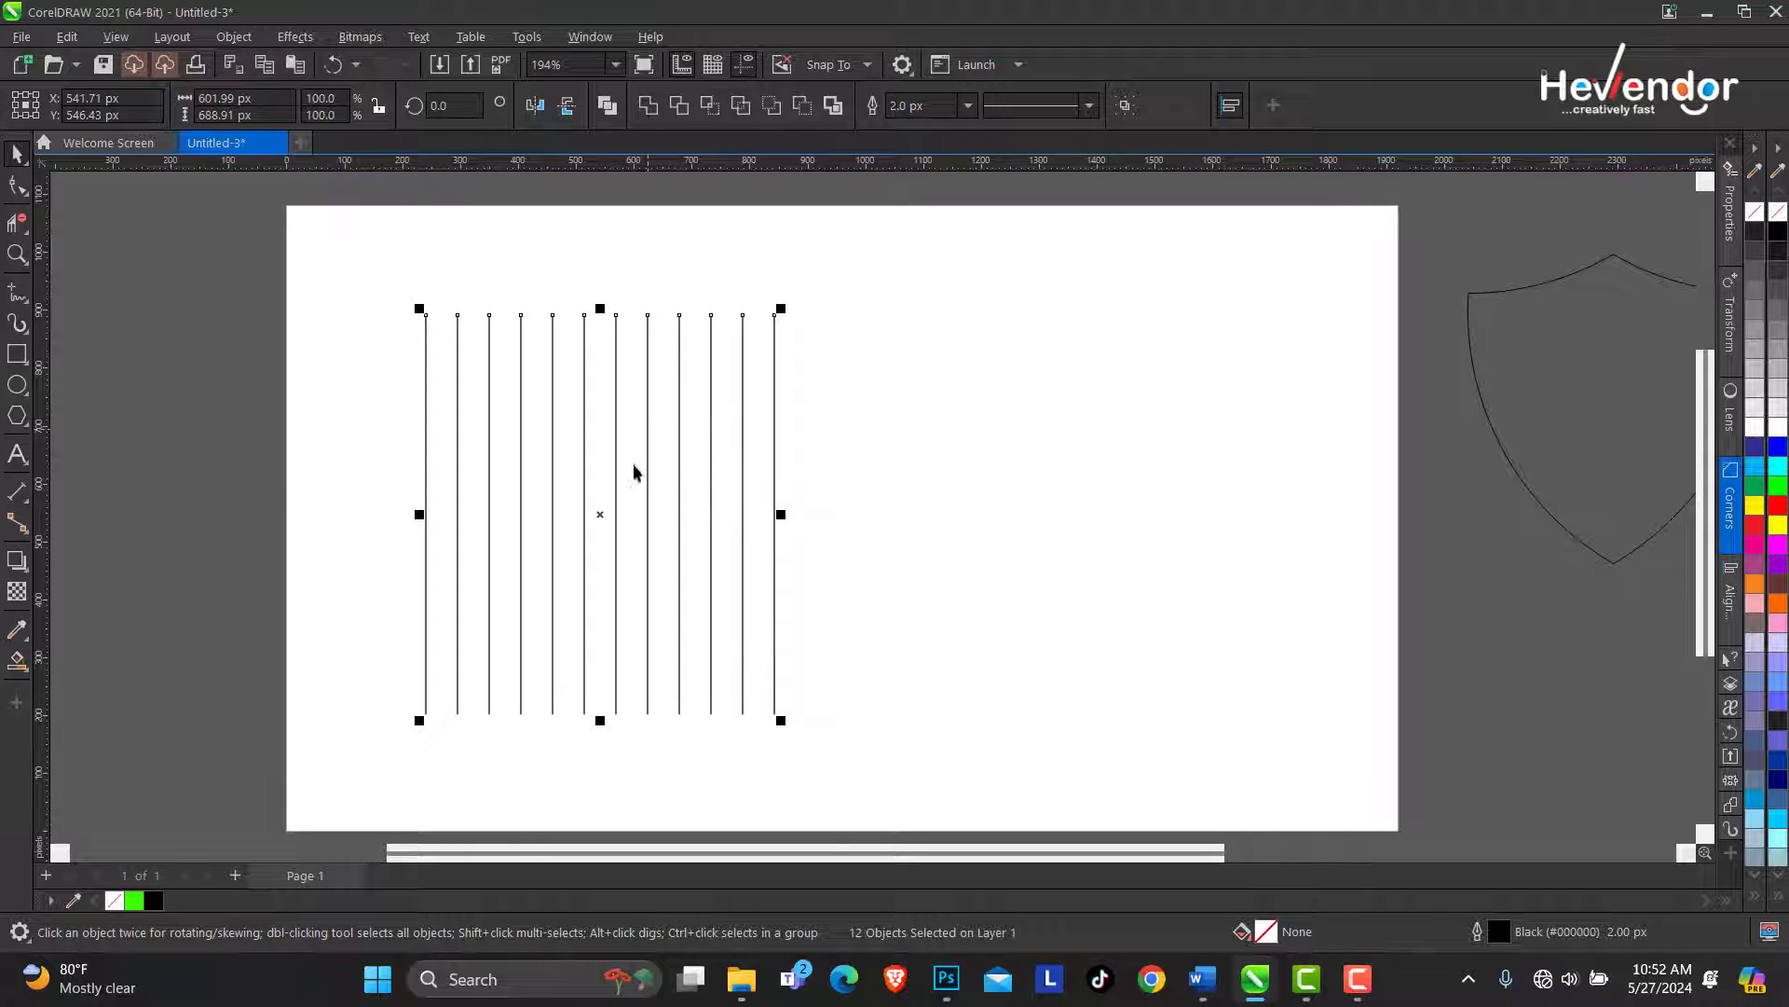
pyautogui.moveTo(601, 720); pyautogui.dragTo(606, 754)
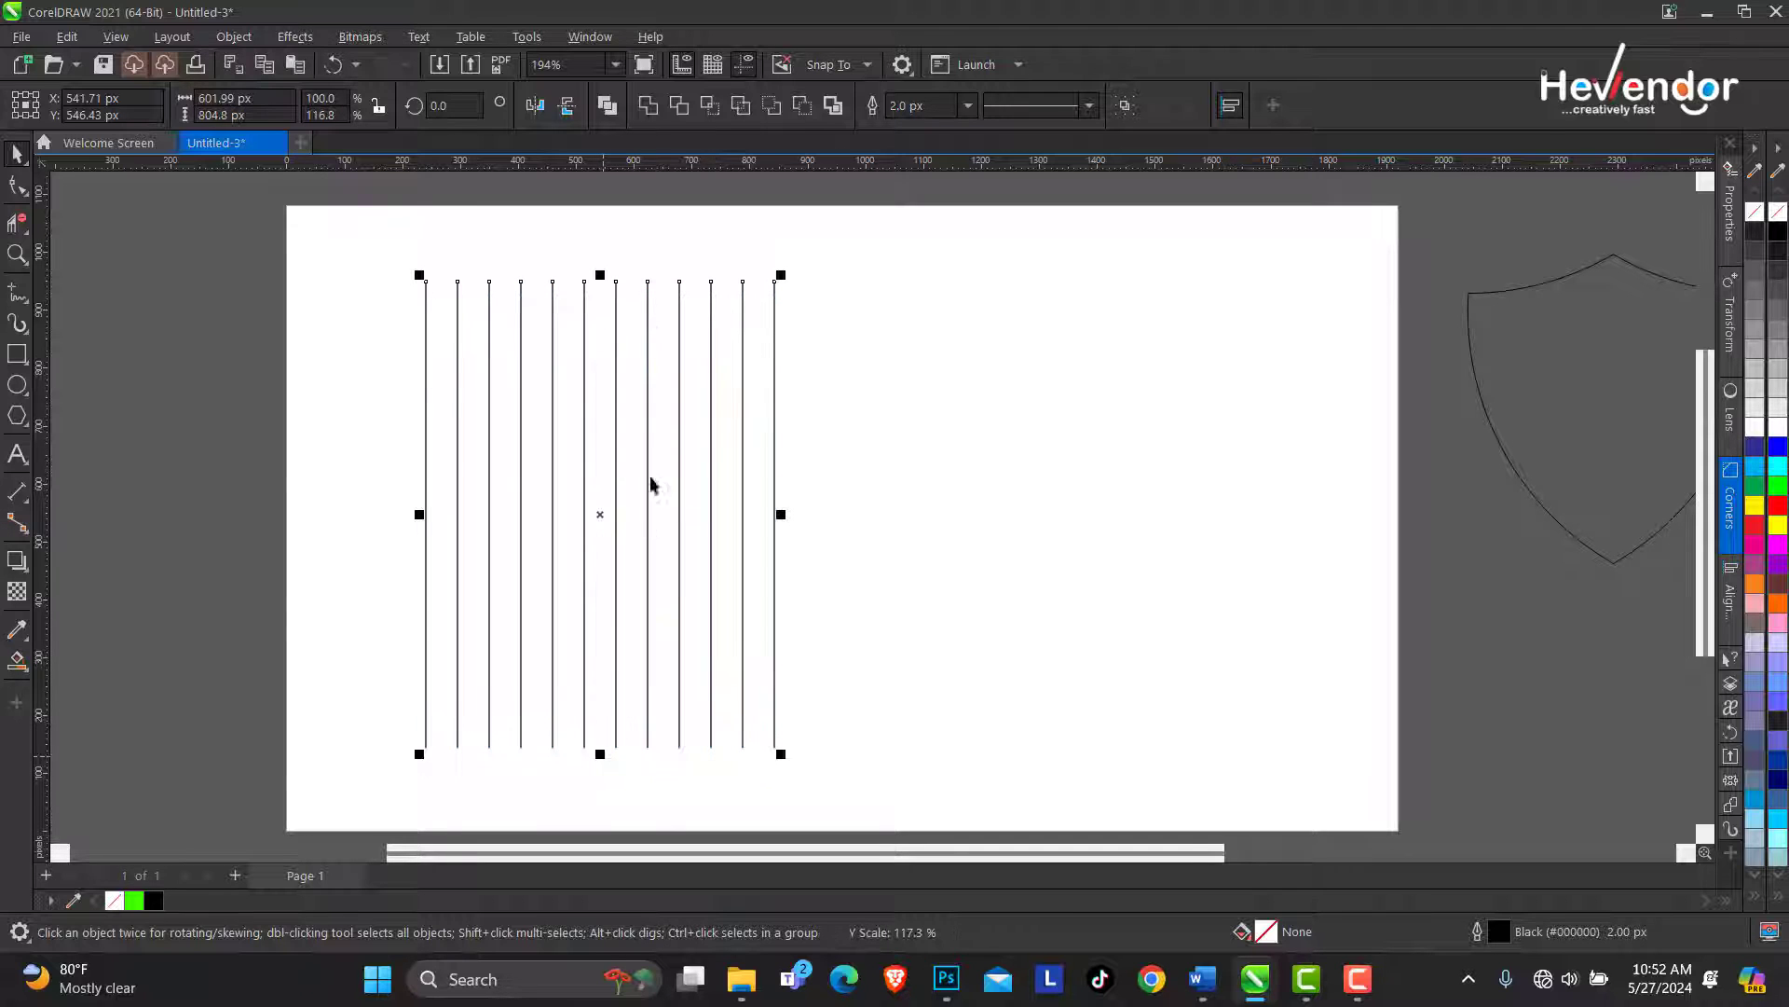
pyautogui.moveTo(600, 515); pyautogui.dragTo(527, 514)
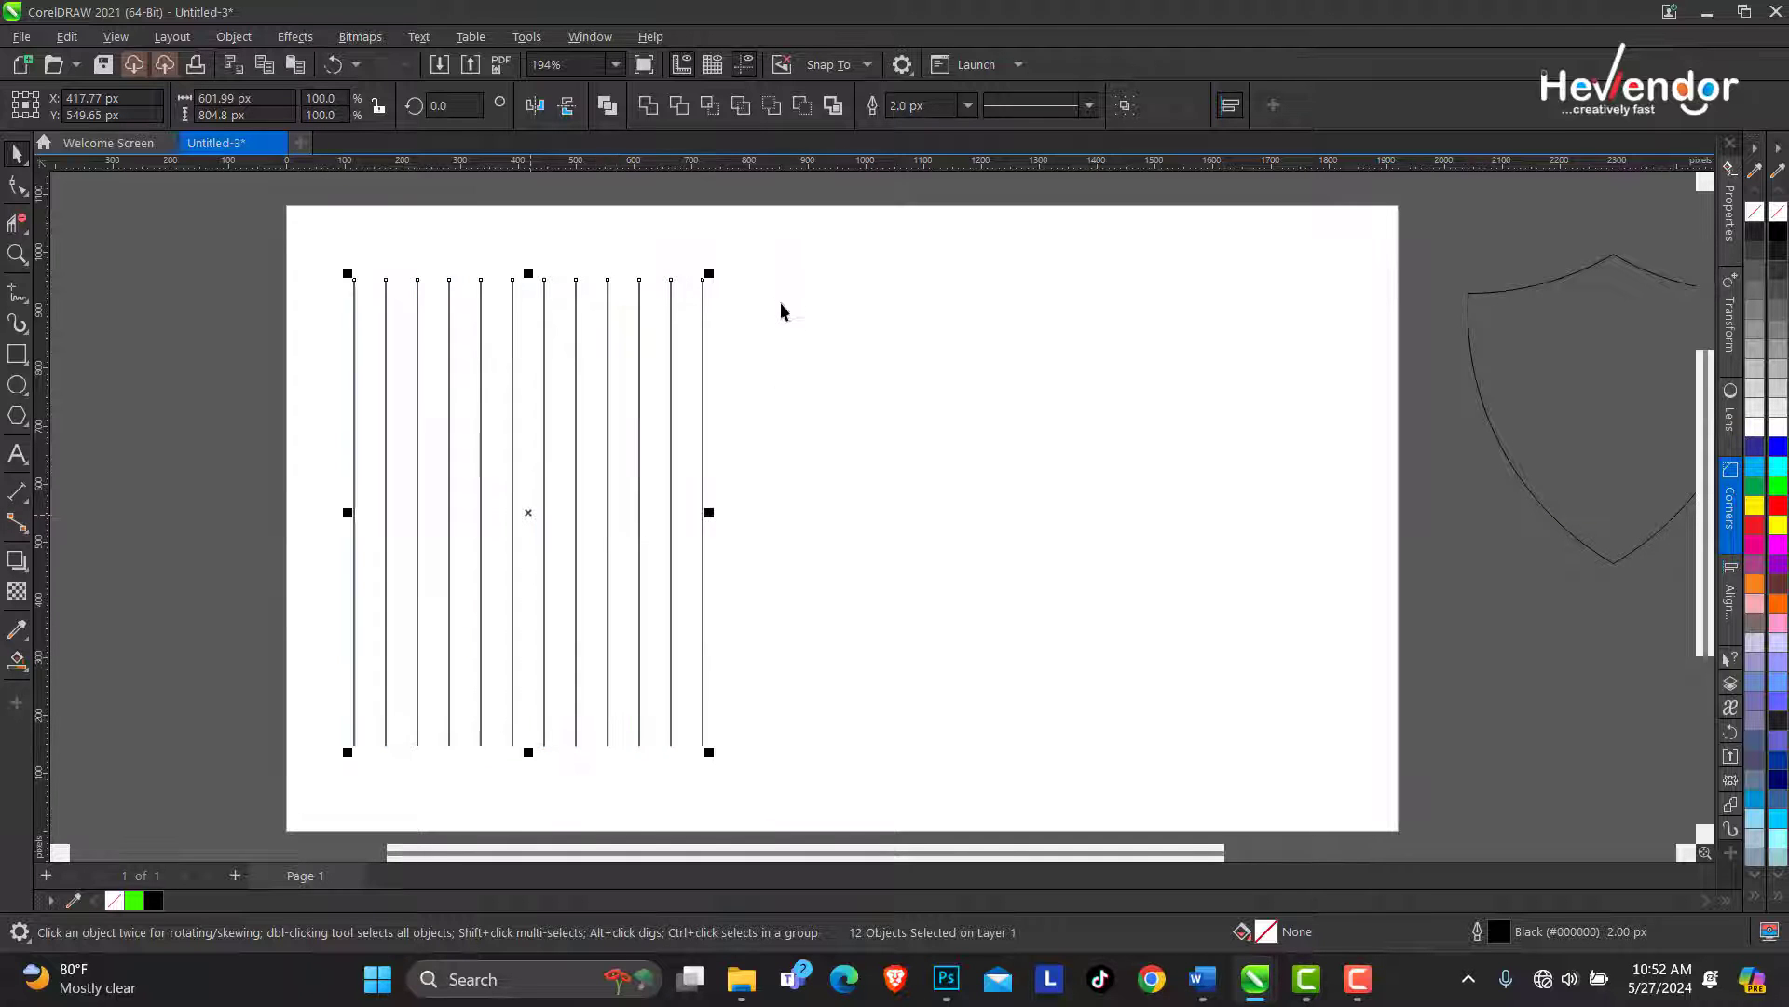
pyautogui.moveTo(711, 274); pyautogui.dragTo(675, 344)
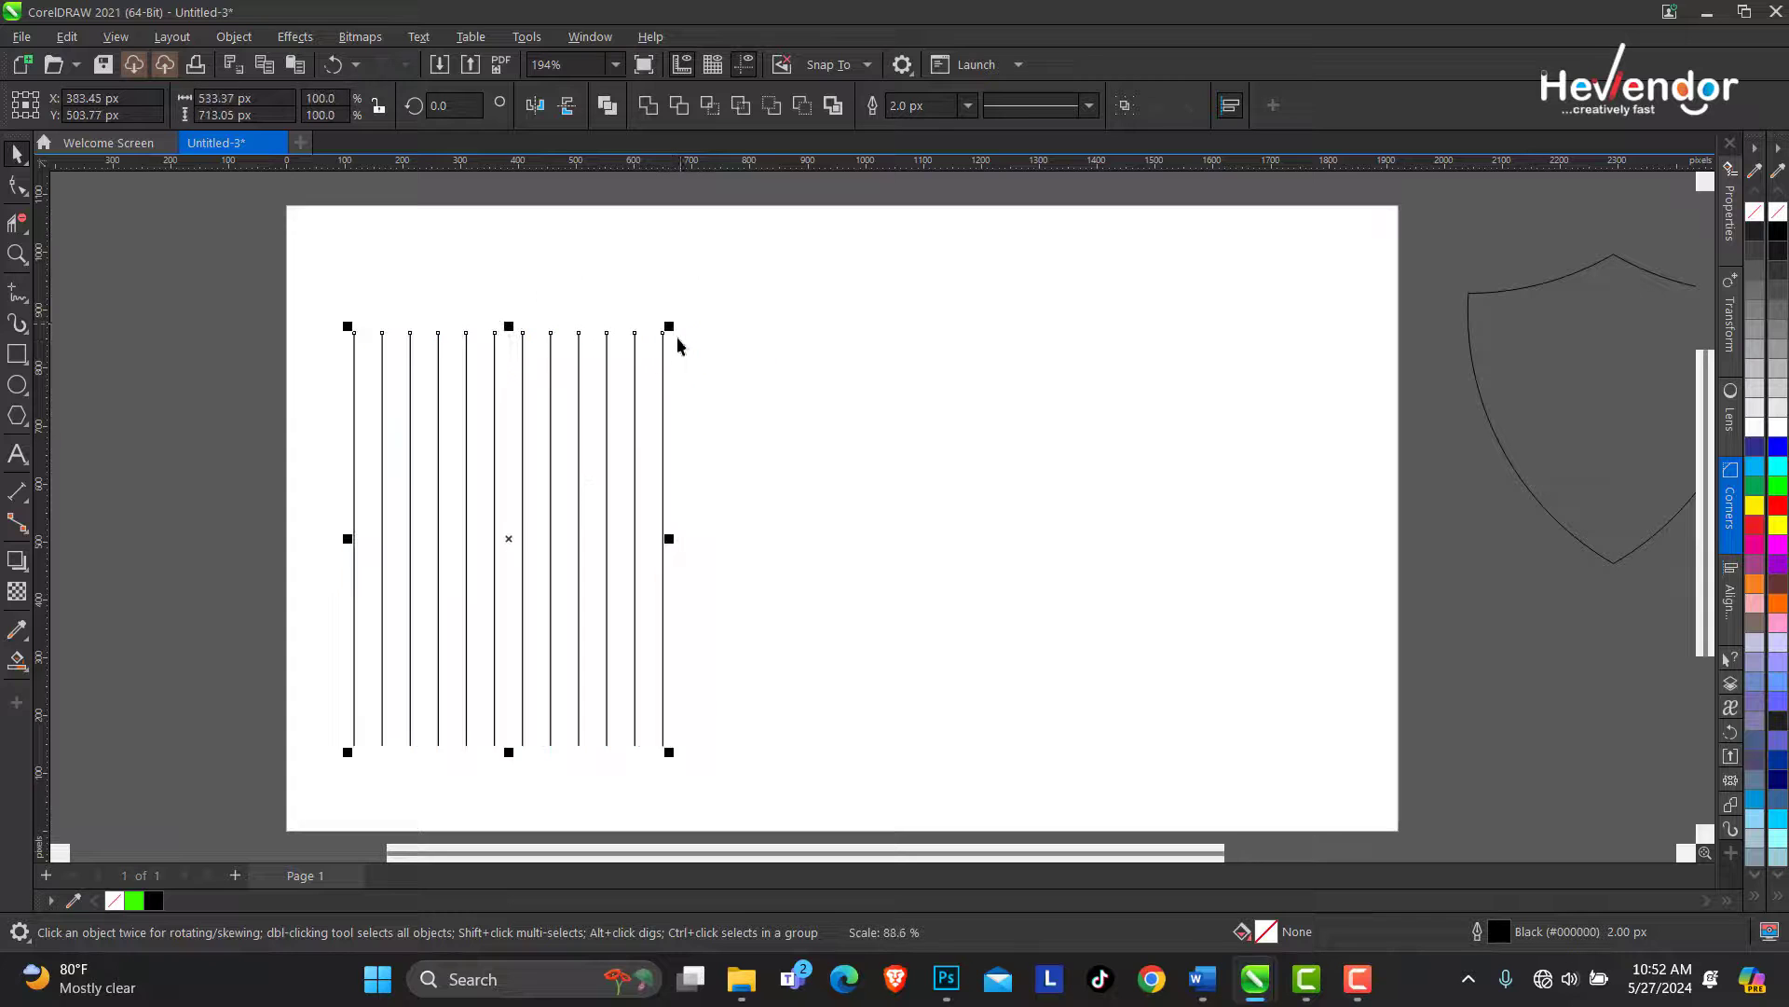
pyautogui.moveTo(511, 328); pyautogui.dragTo(509, 310)
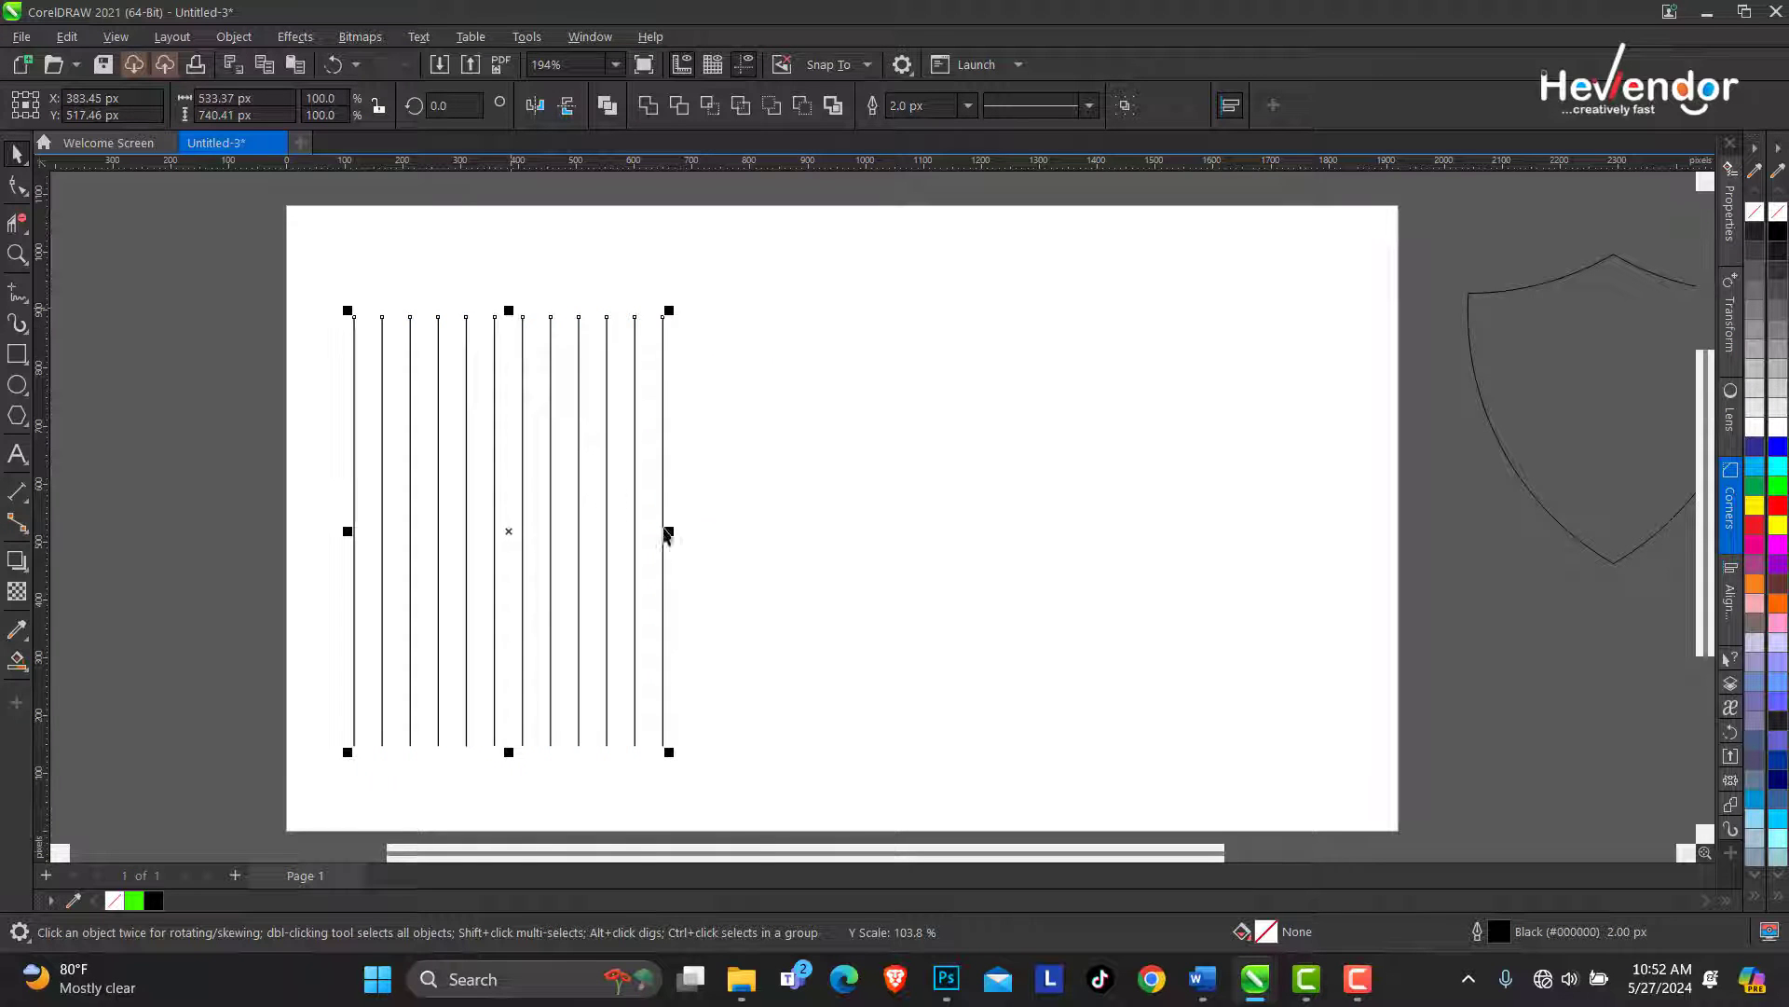
pyautogui.moveTo(668, 755); pyautogui.dragTo(611, 702)
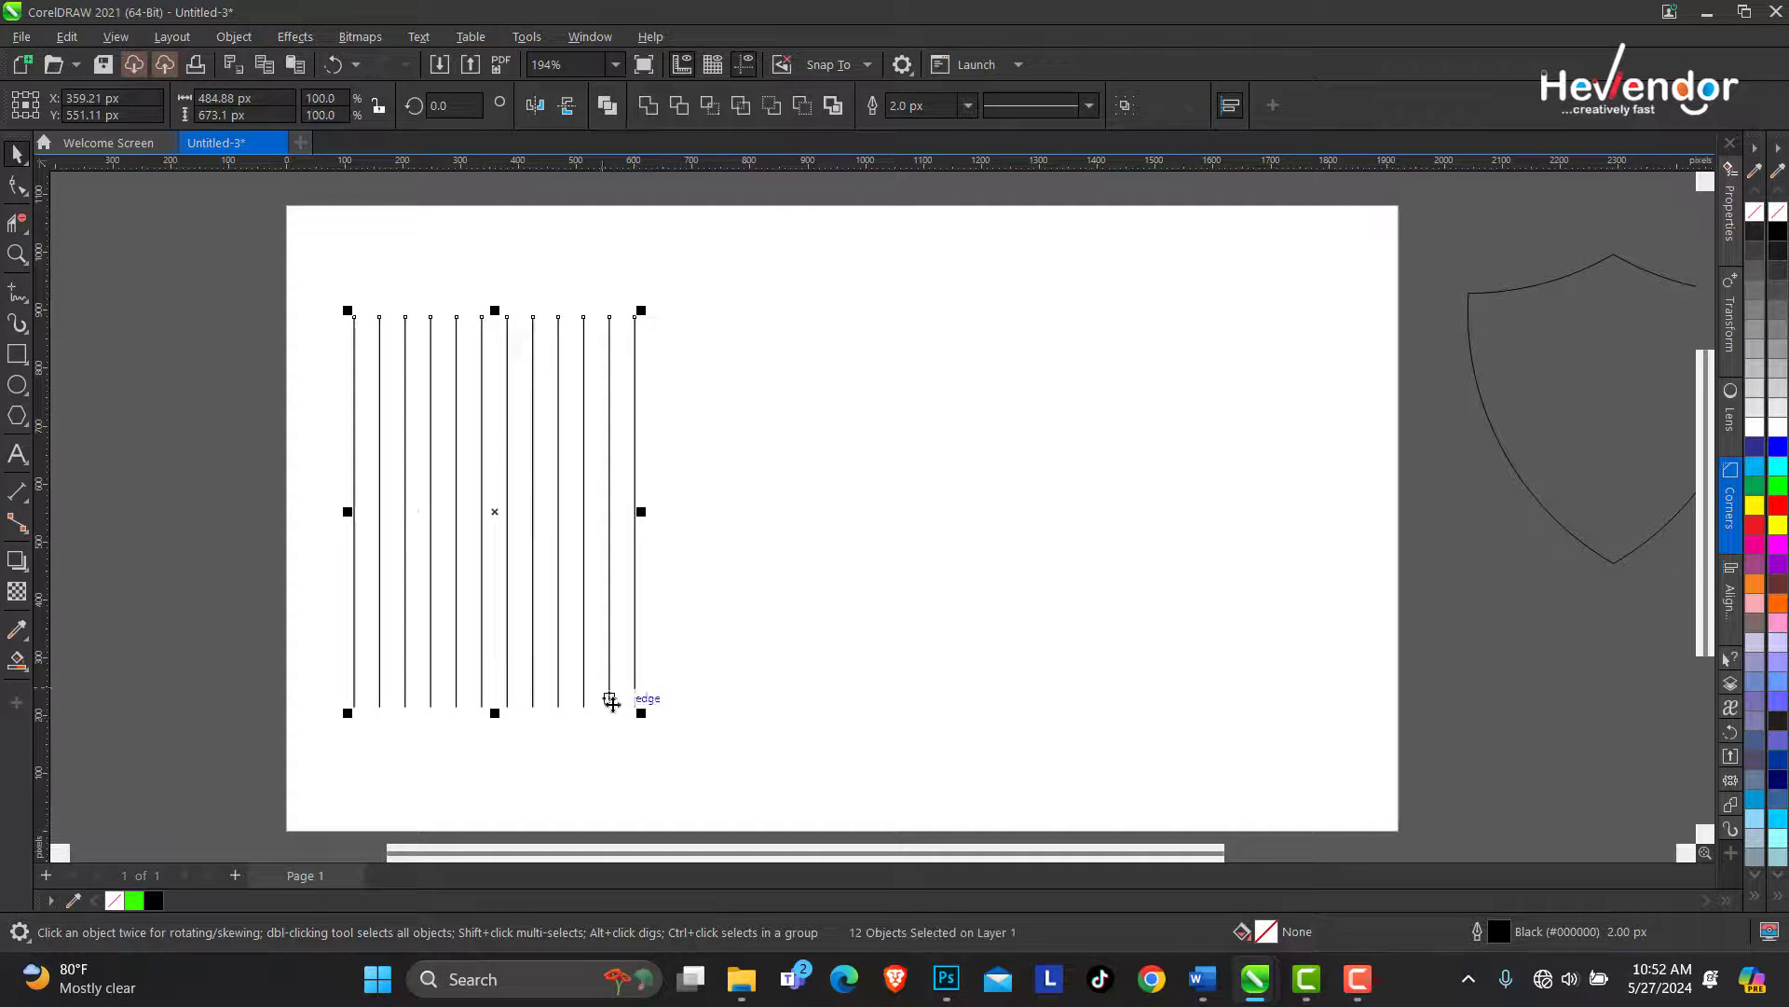
pyautogui.moveTo(495, 507)
pyautogui.mouseDown()
pyautogui.moveTo(483, 529)
pyautogui.moveTo(471, 516)
pyautogui.mouseUp()
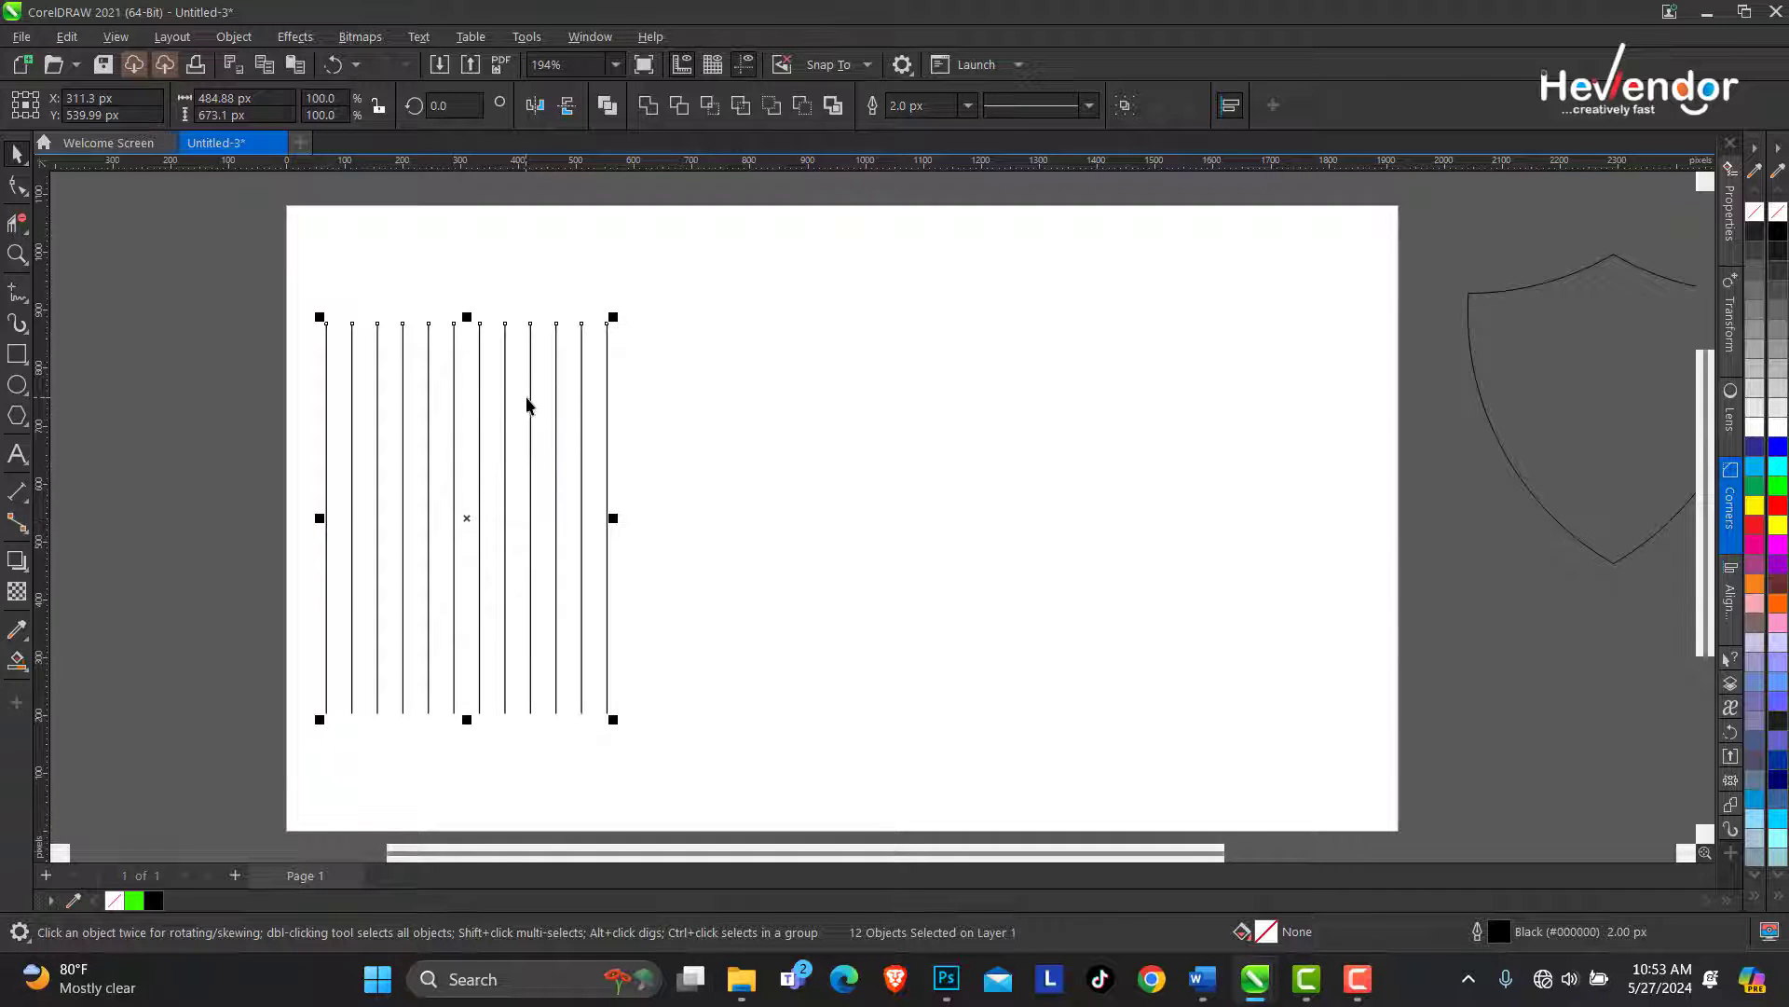
# Group the twelve vertical lines, duplicate the group, and rotate the duplicate 90° to form horizontal lines
pyautogui.rightClick(531, 349)
pyautogui.click(601, 436)
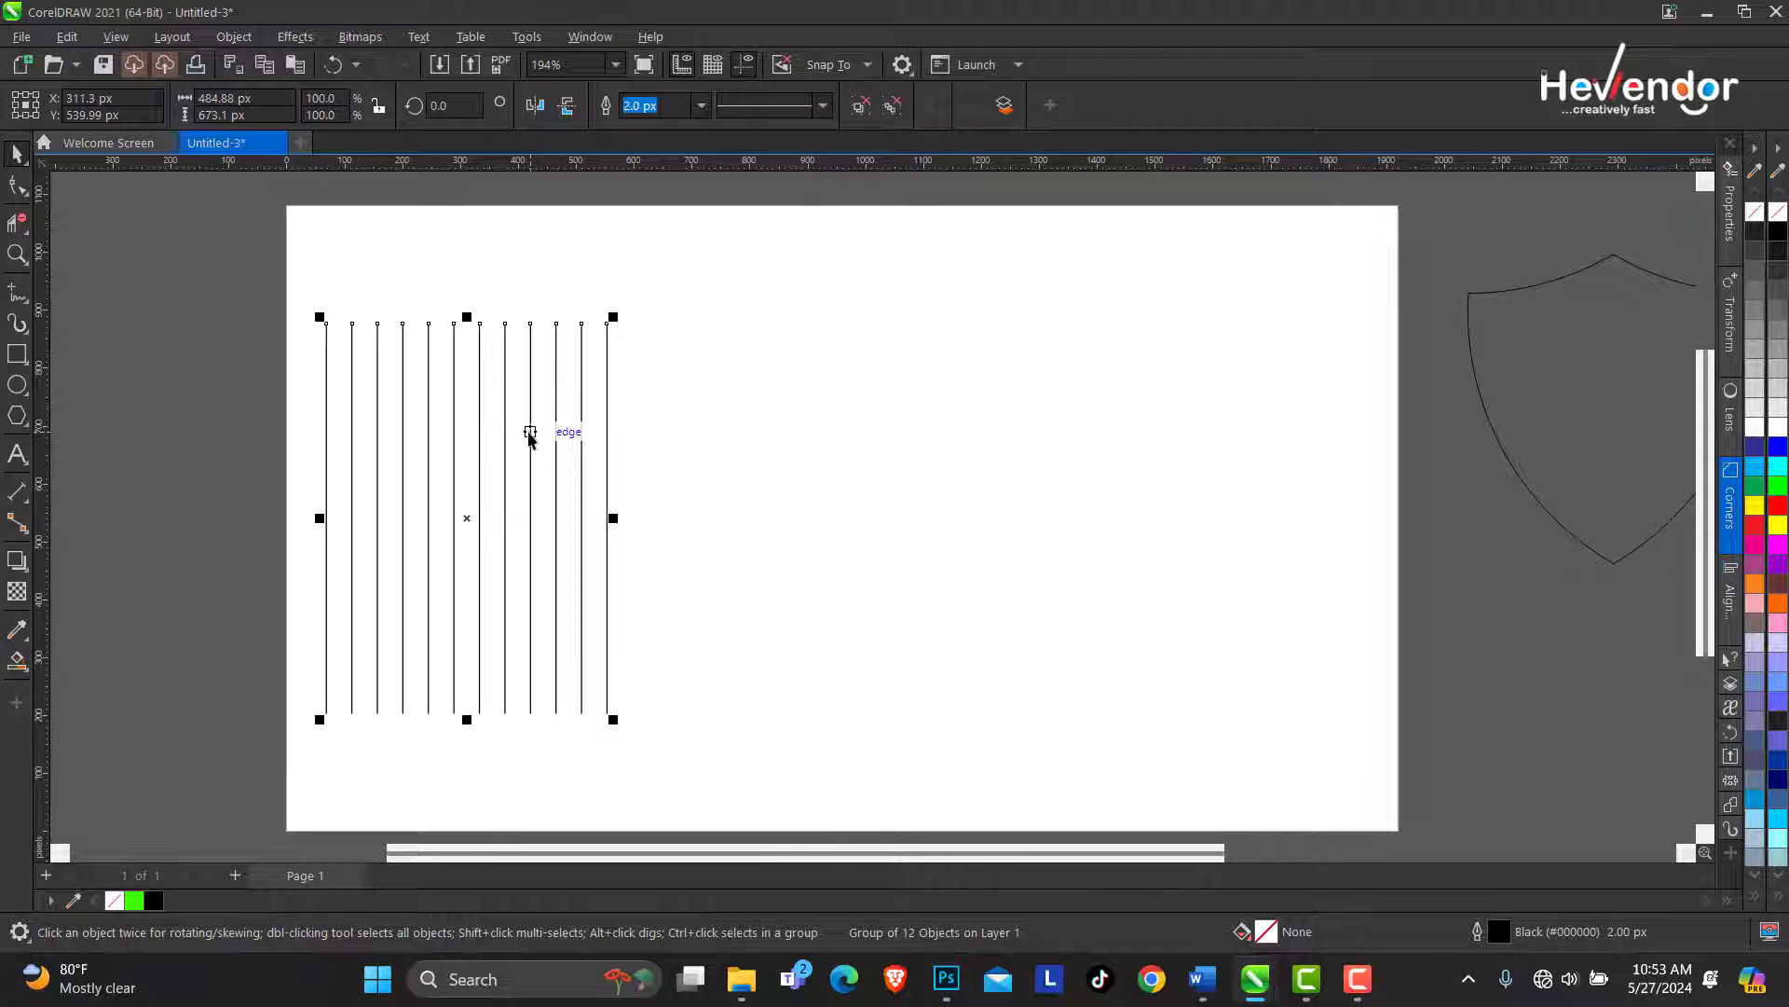
pyautogui.hotkey('ctrl', 'd')
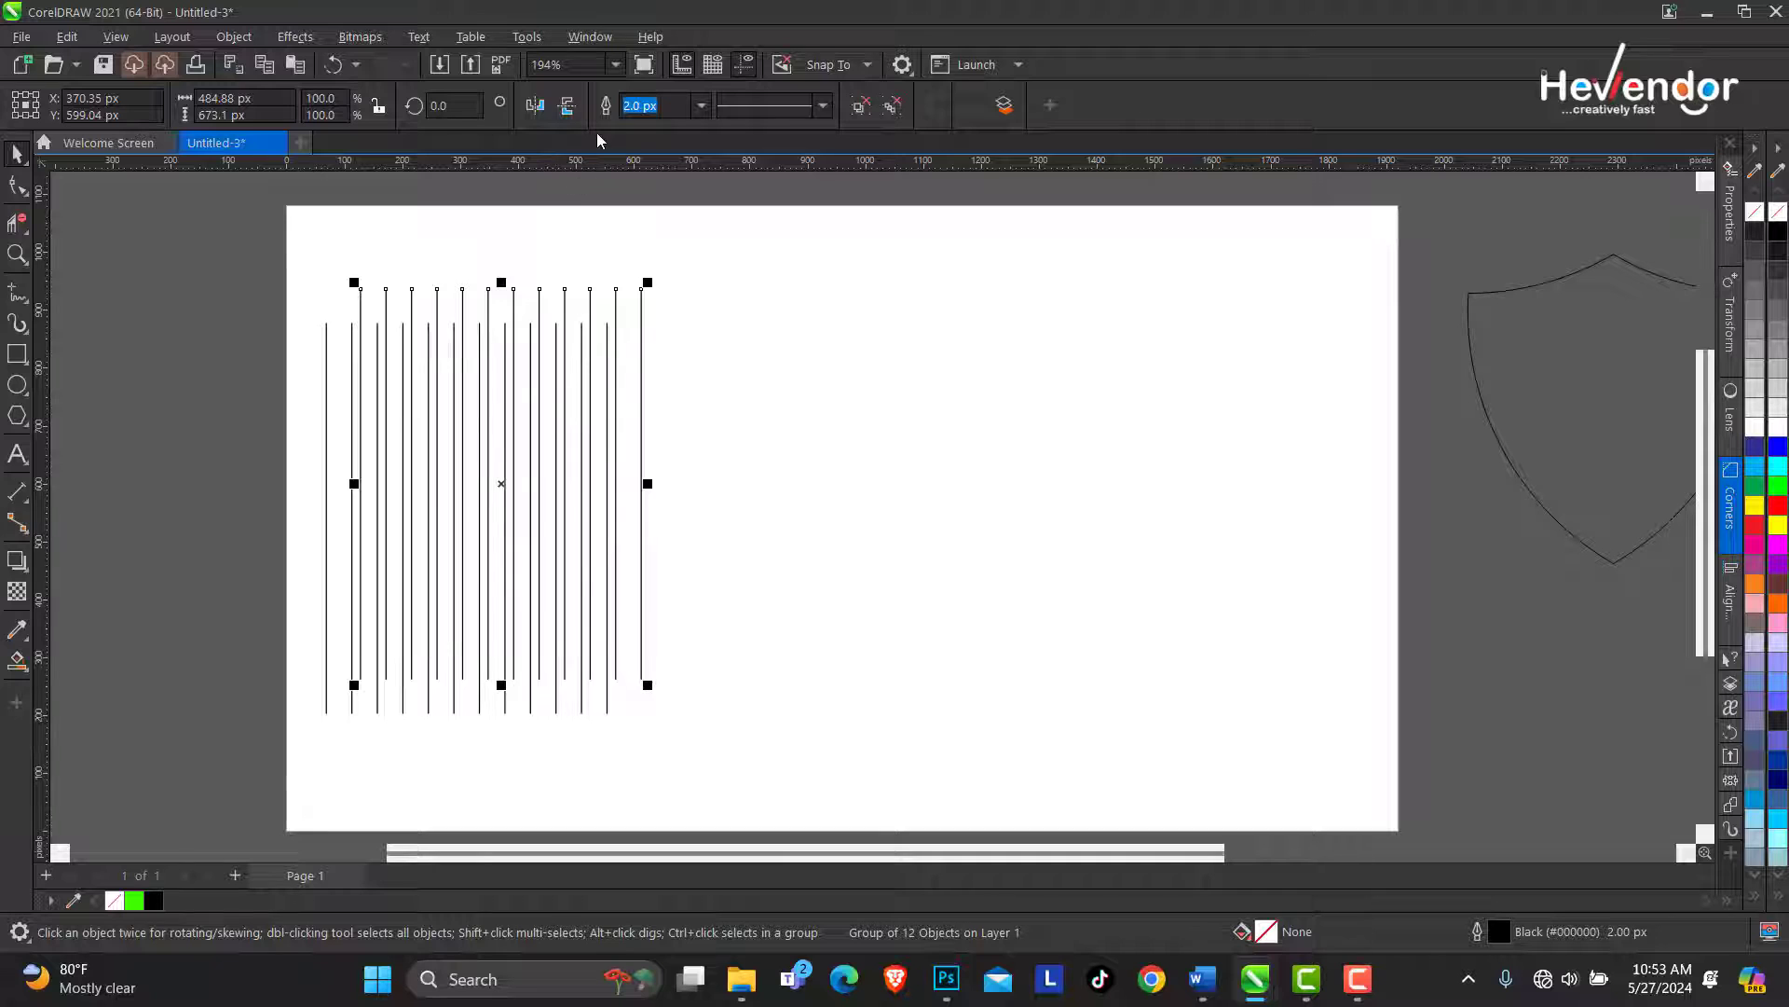
pyautogui.click(452, 104)
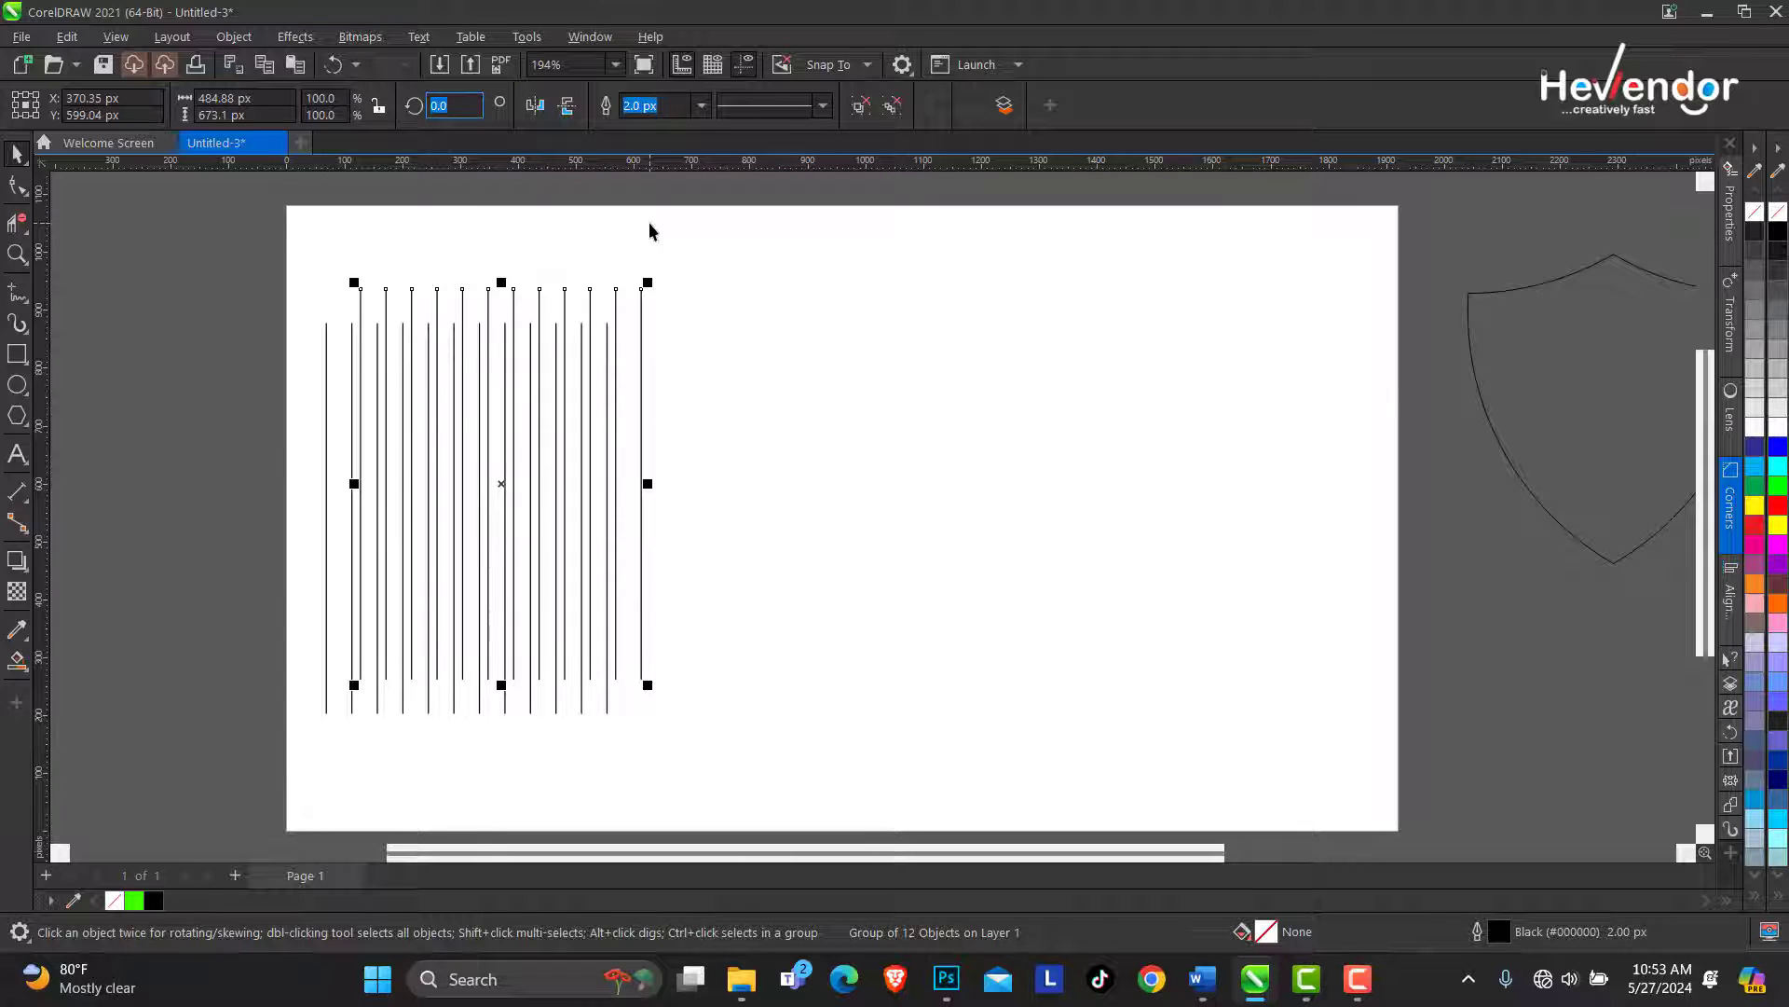
pyautogui.press('Return')
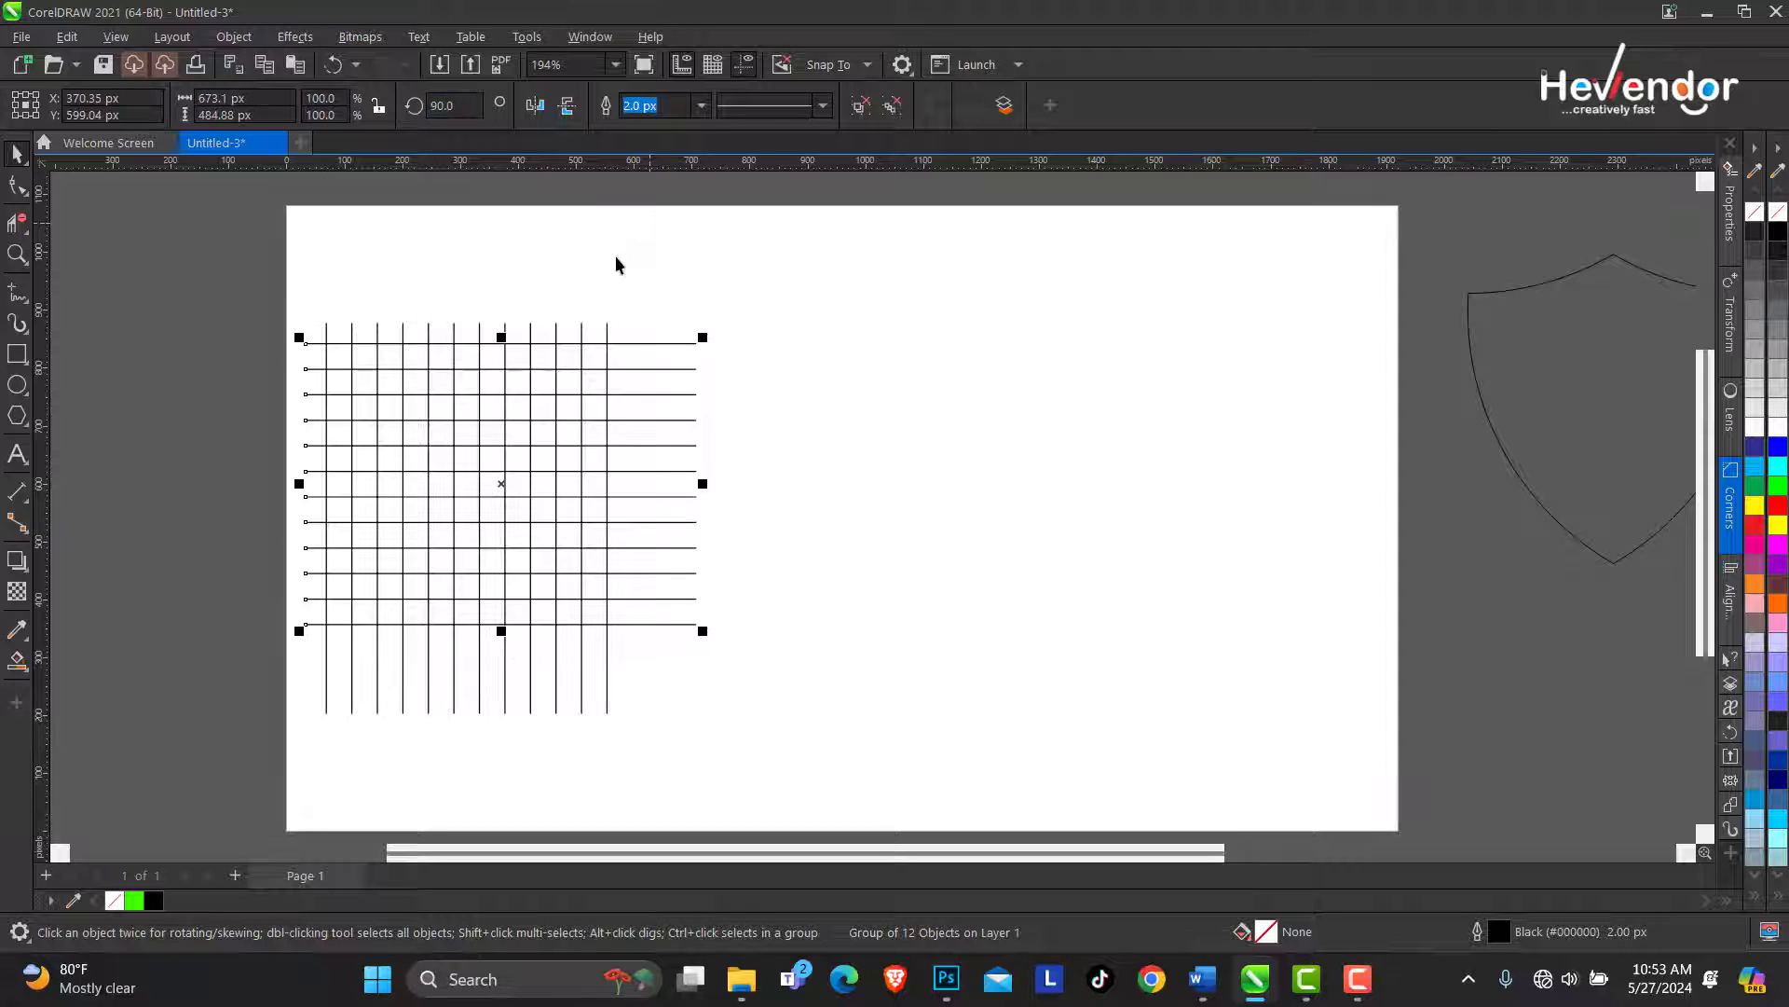
# Align the horizontal and vertical line groups on a common center and group them into one grid
pyautogui.keyDown('shift'); pyautogui.click(455, 334); pyautogui.keyUp('shift')
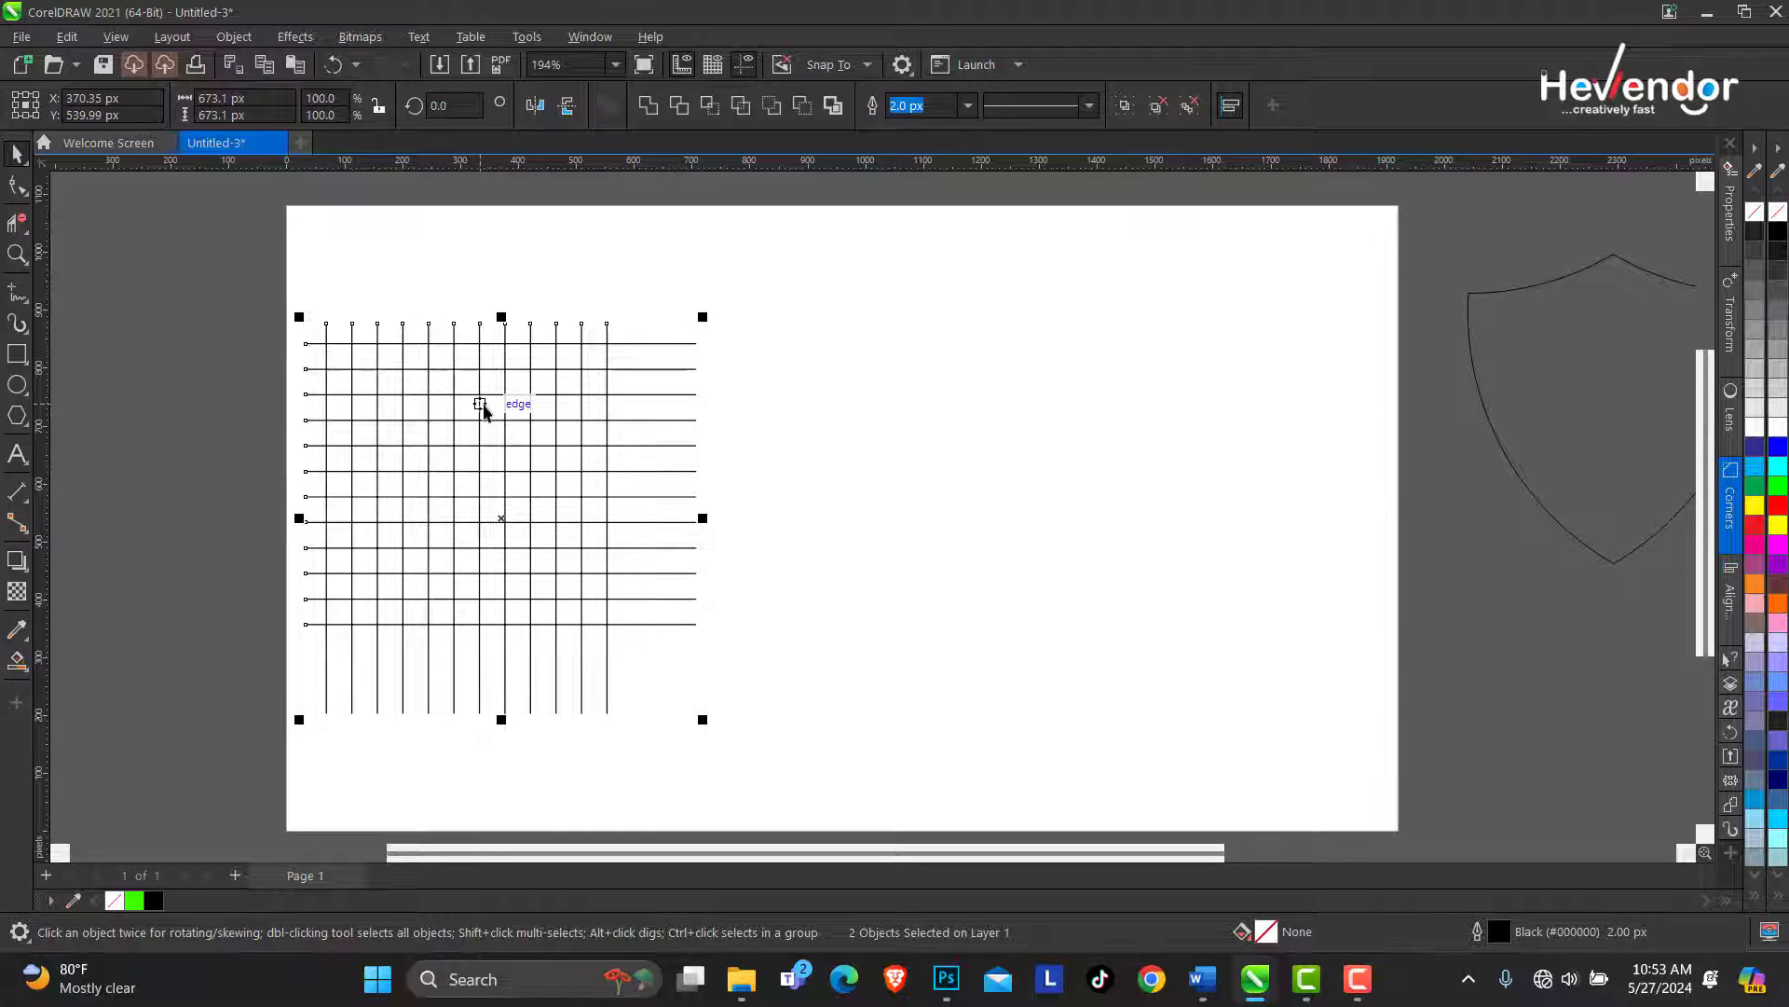
pyautogui.press('c')
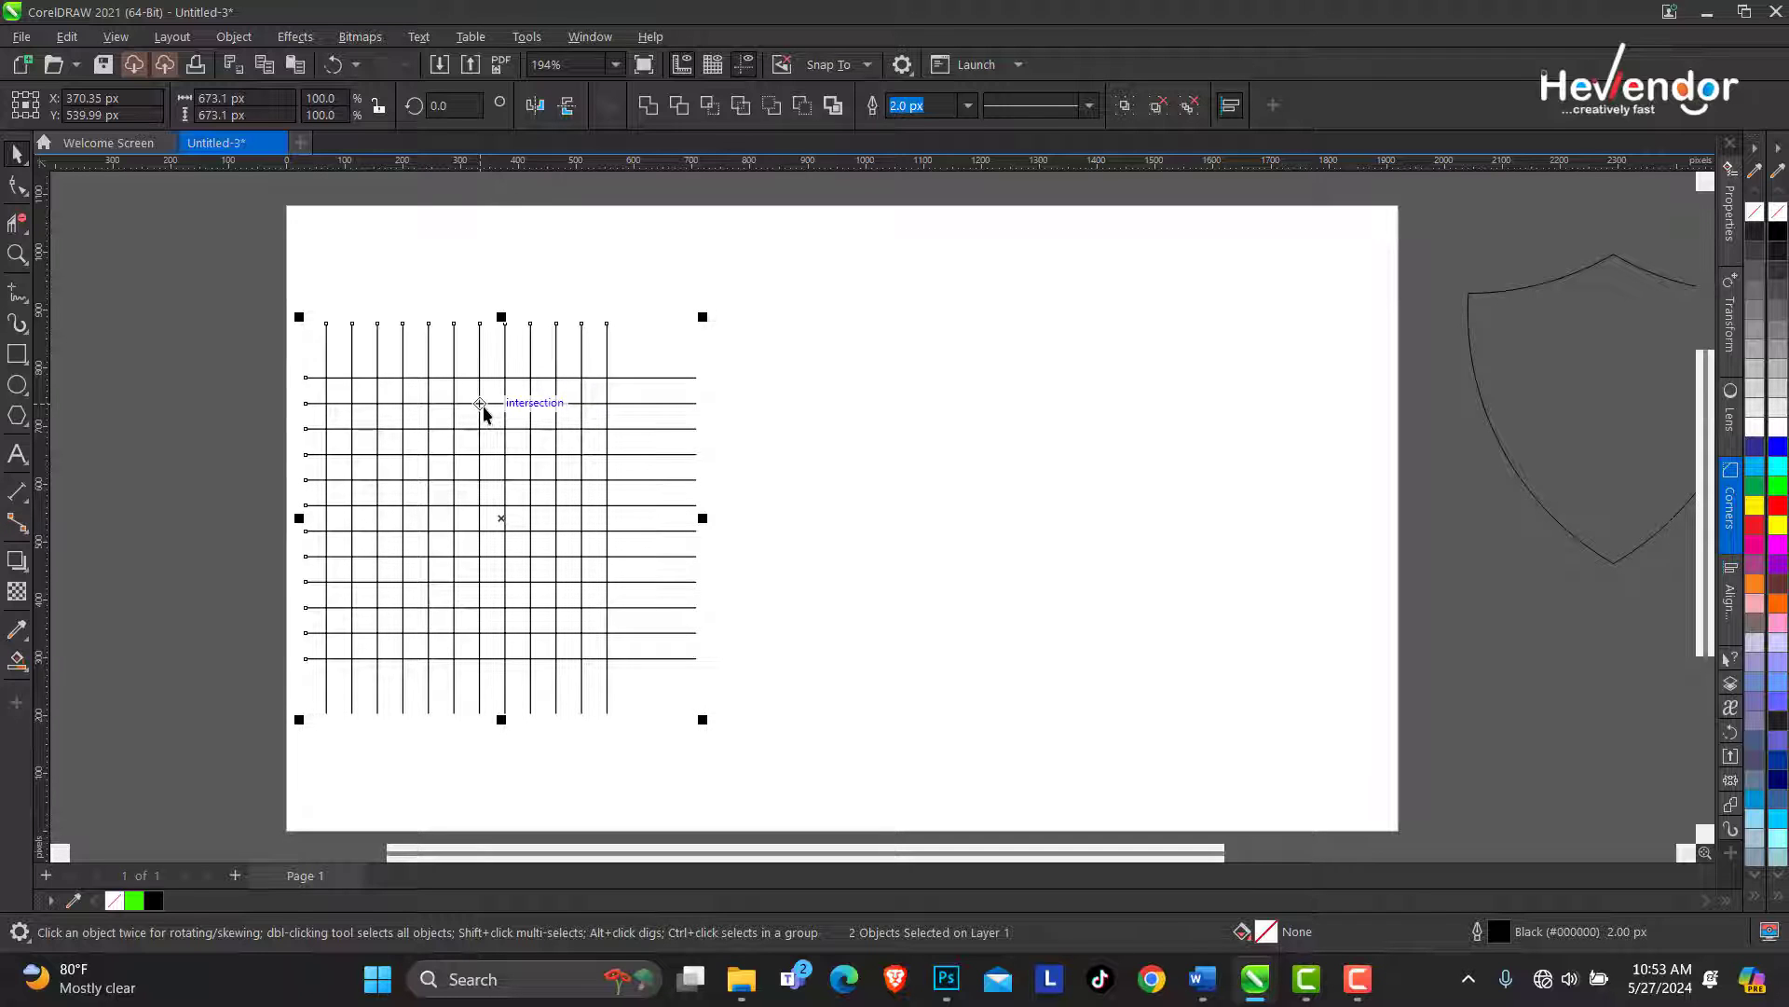
pyautogui.press('e')
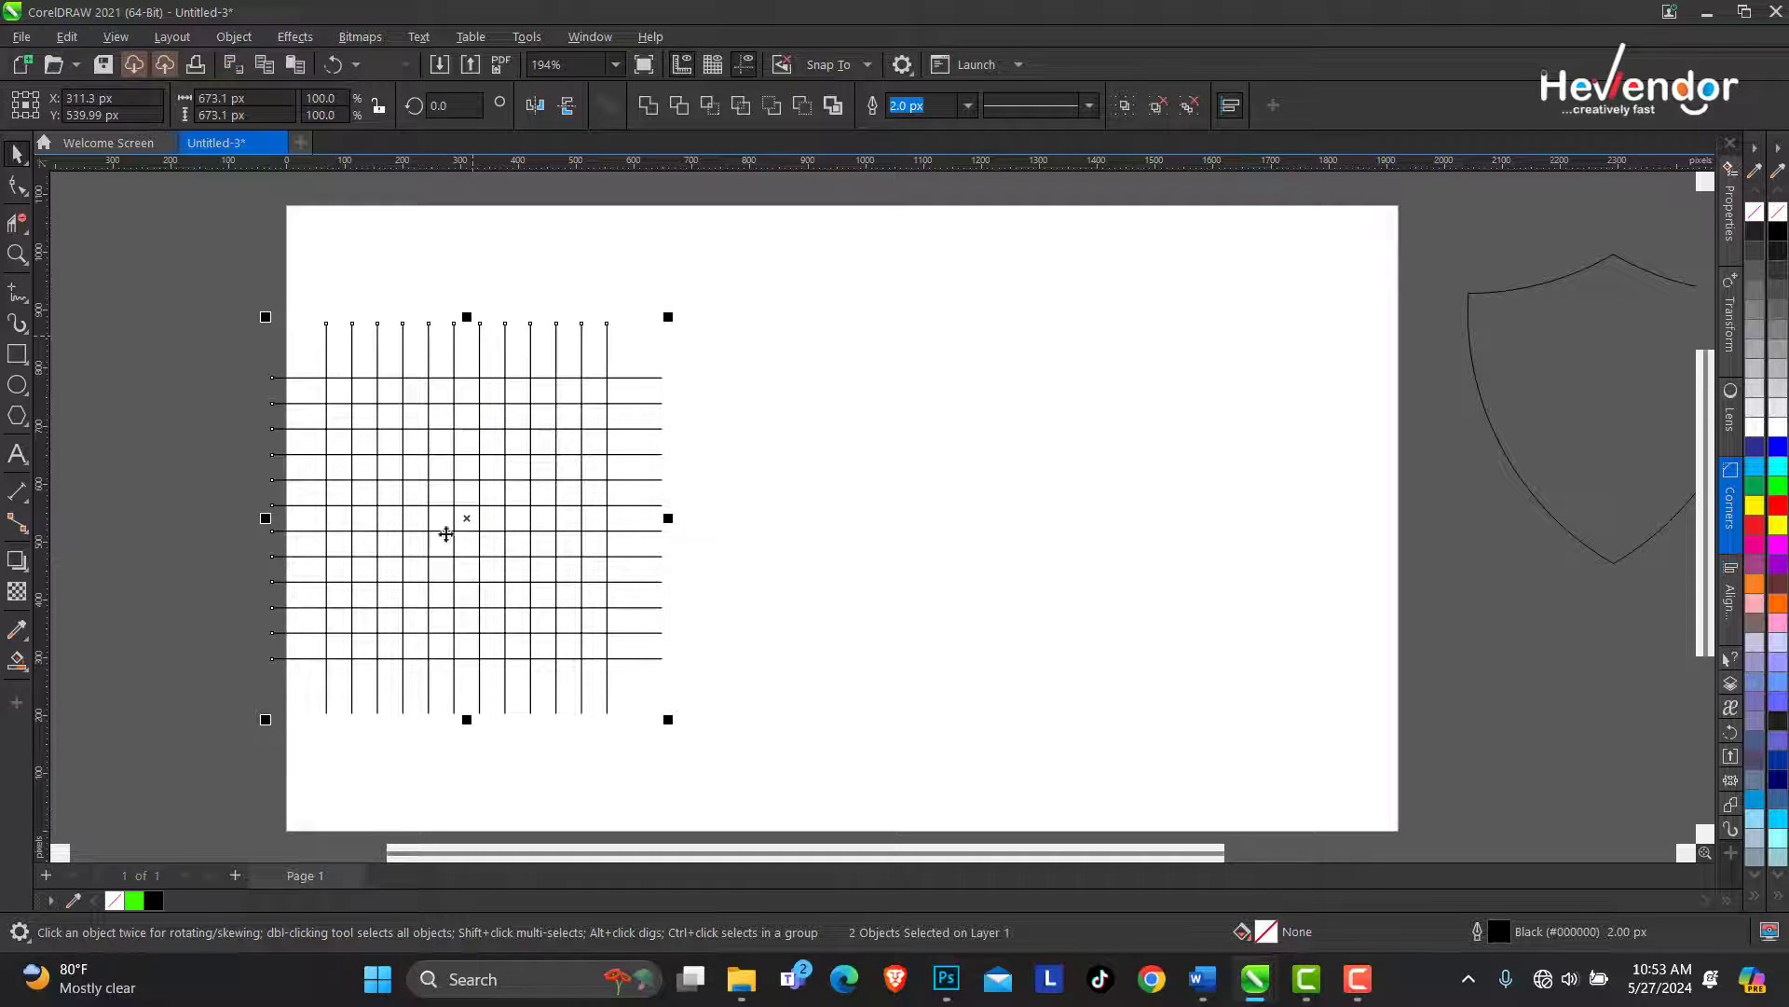
pyautogui.rightClick(579, 362)
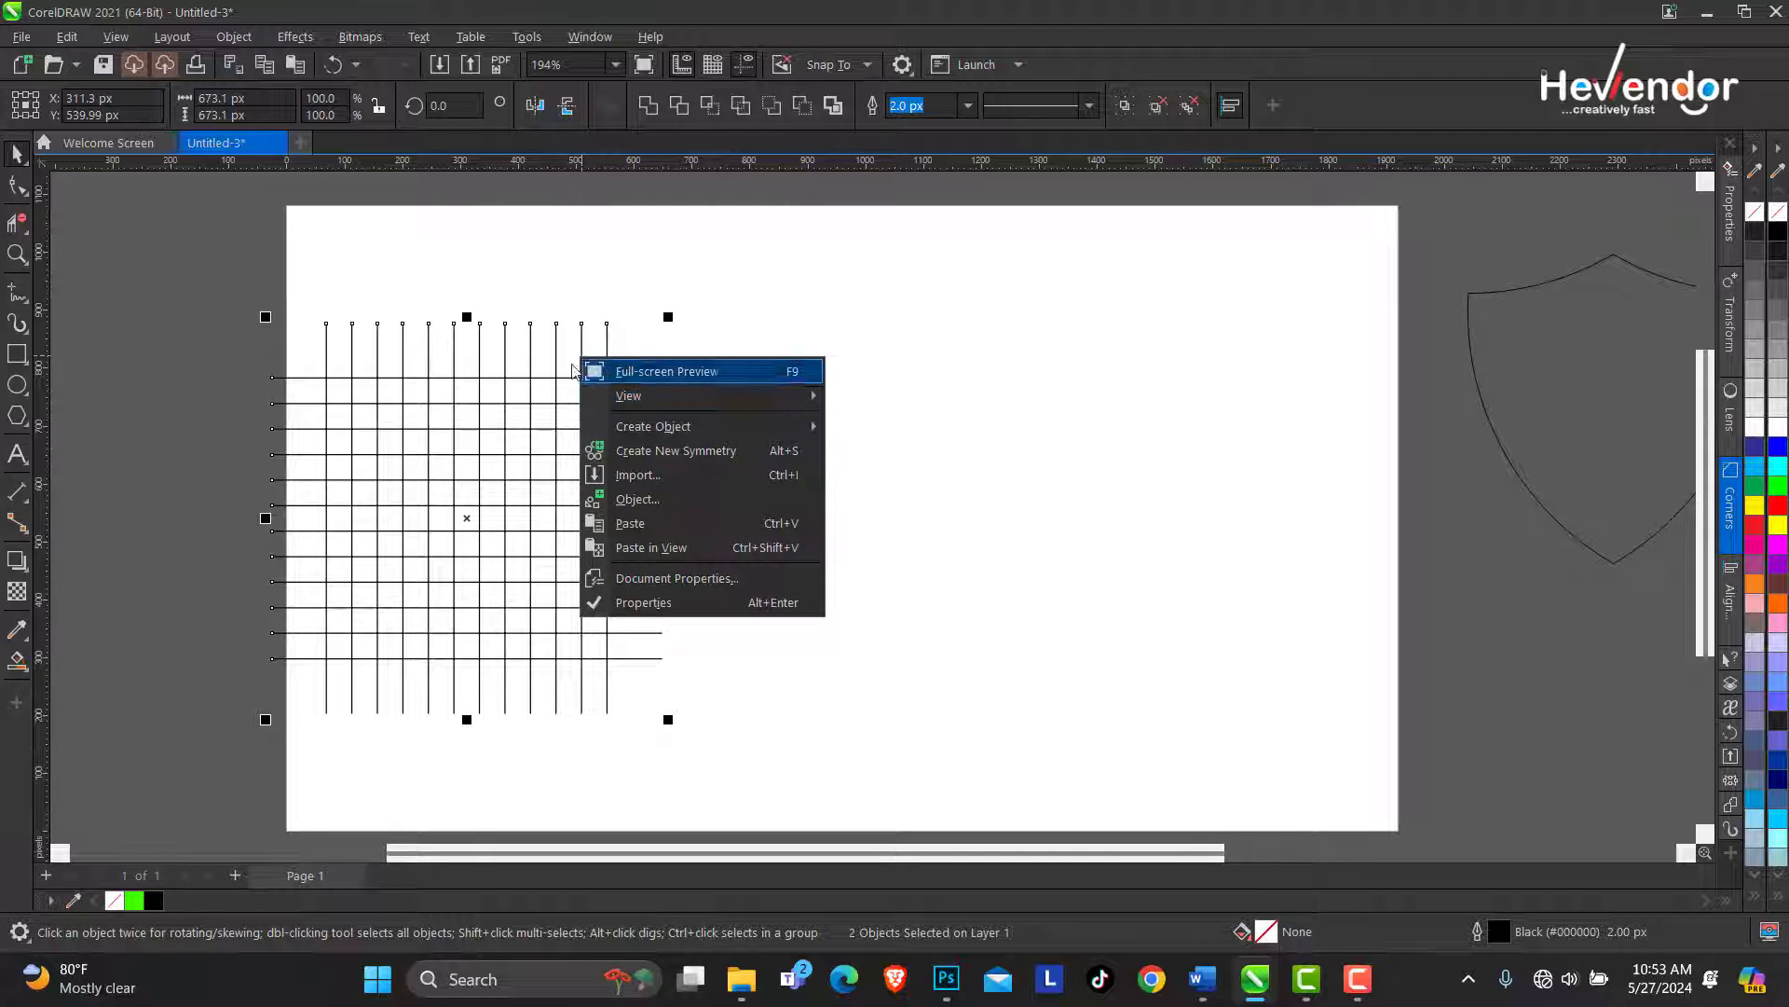
pyautogui.click(1126, 108)
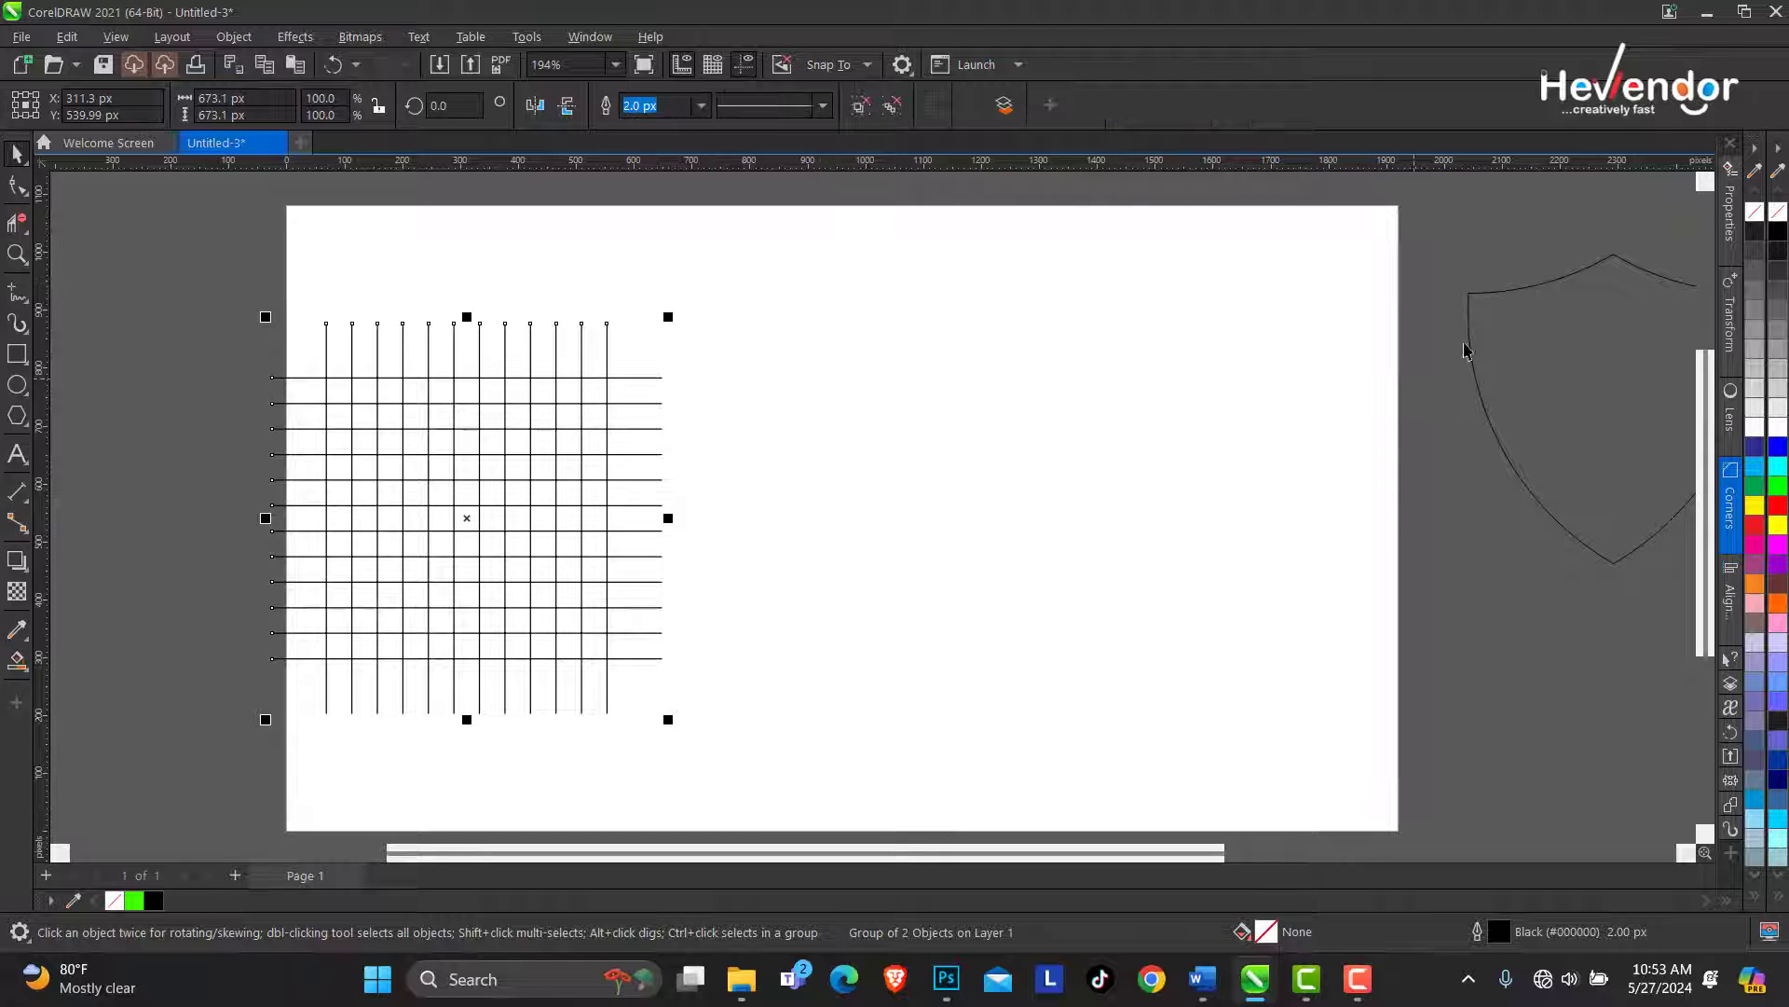
# Place a copy of the shield over the grid and duplicate the grid twice to the right at about 718 px spacing
pyautogui.moveTo(1546, 372); pyautogui.dragTo(447, 479)
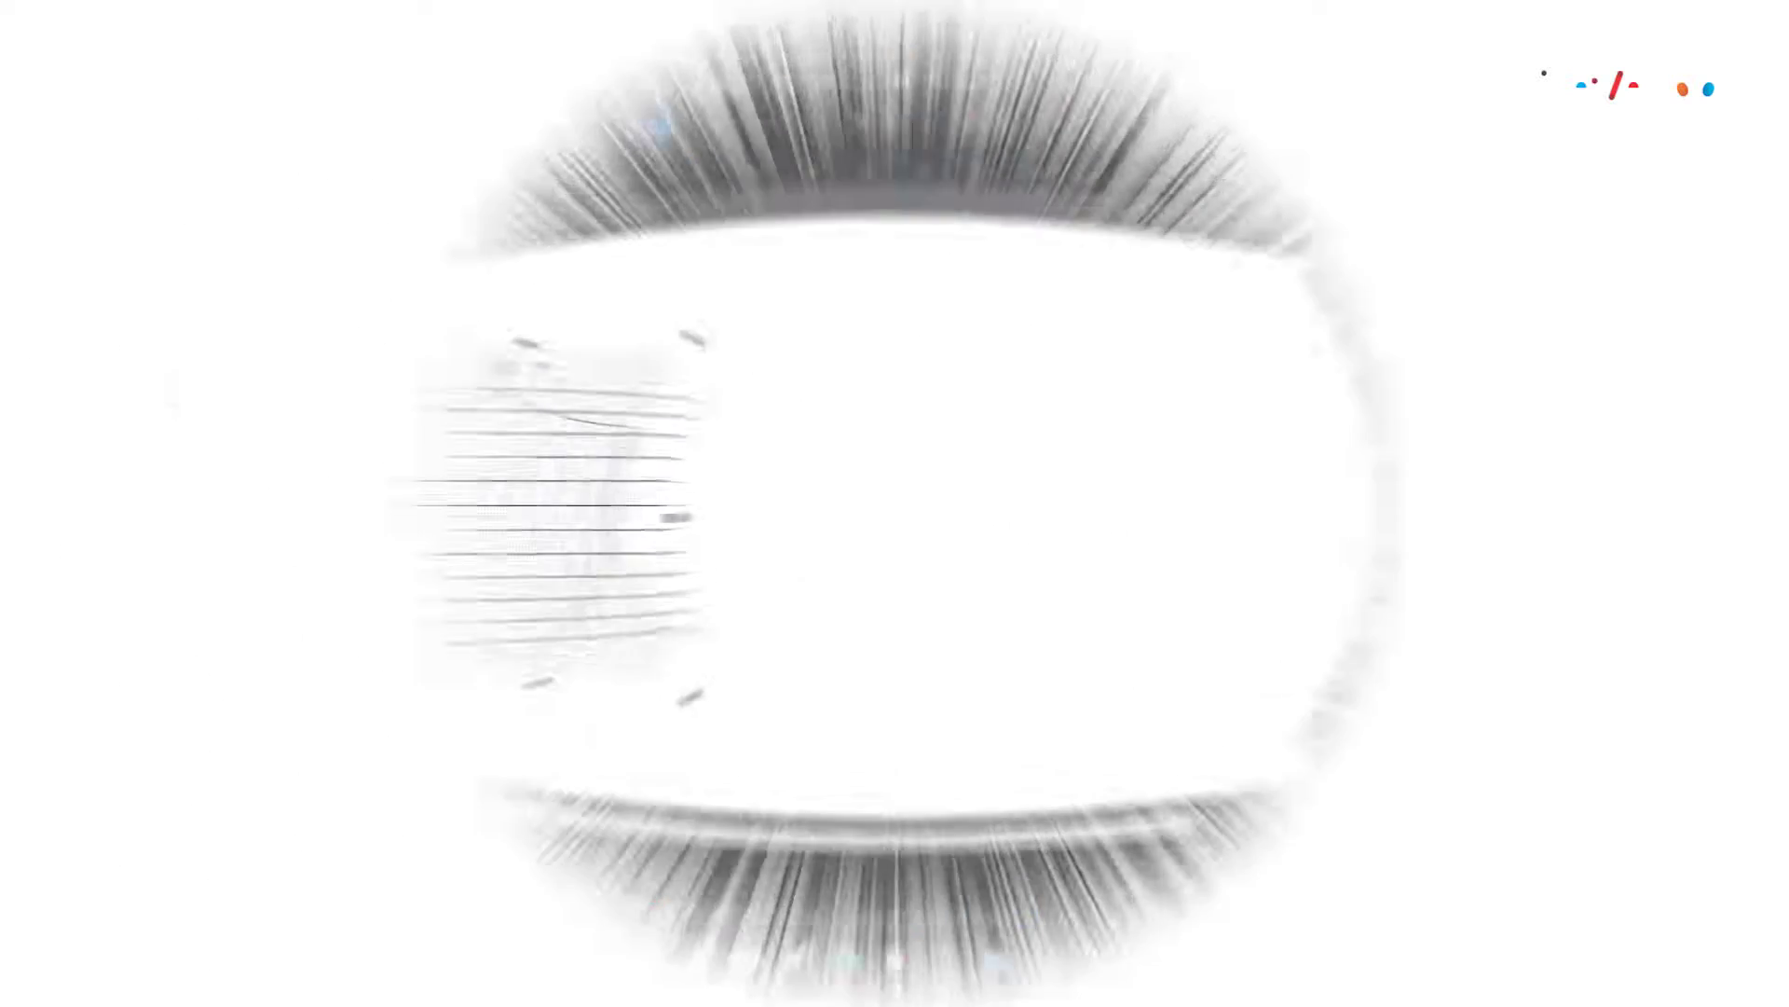
pyautogui.moveTo(454, 361); pyautogui.dragTo(871, 364)
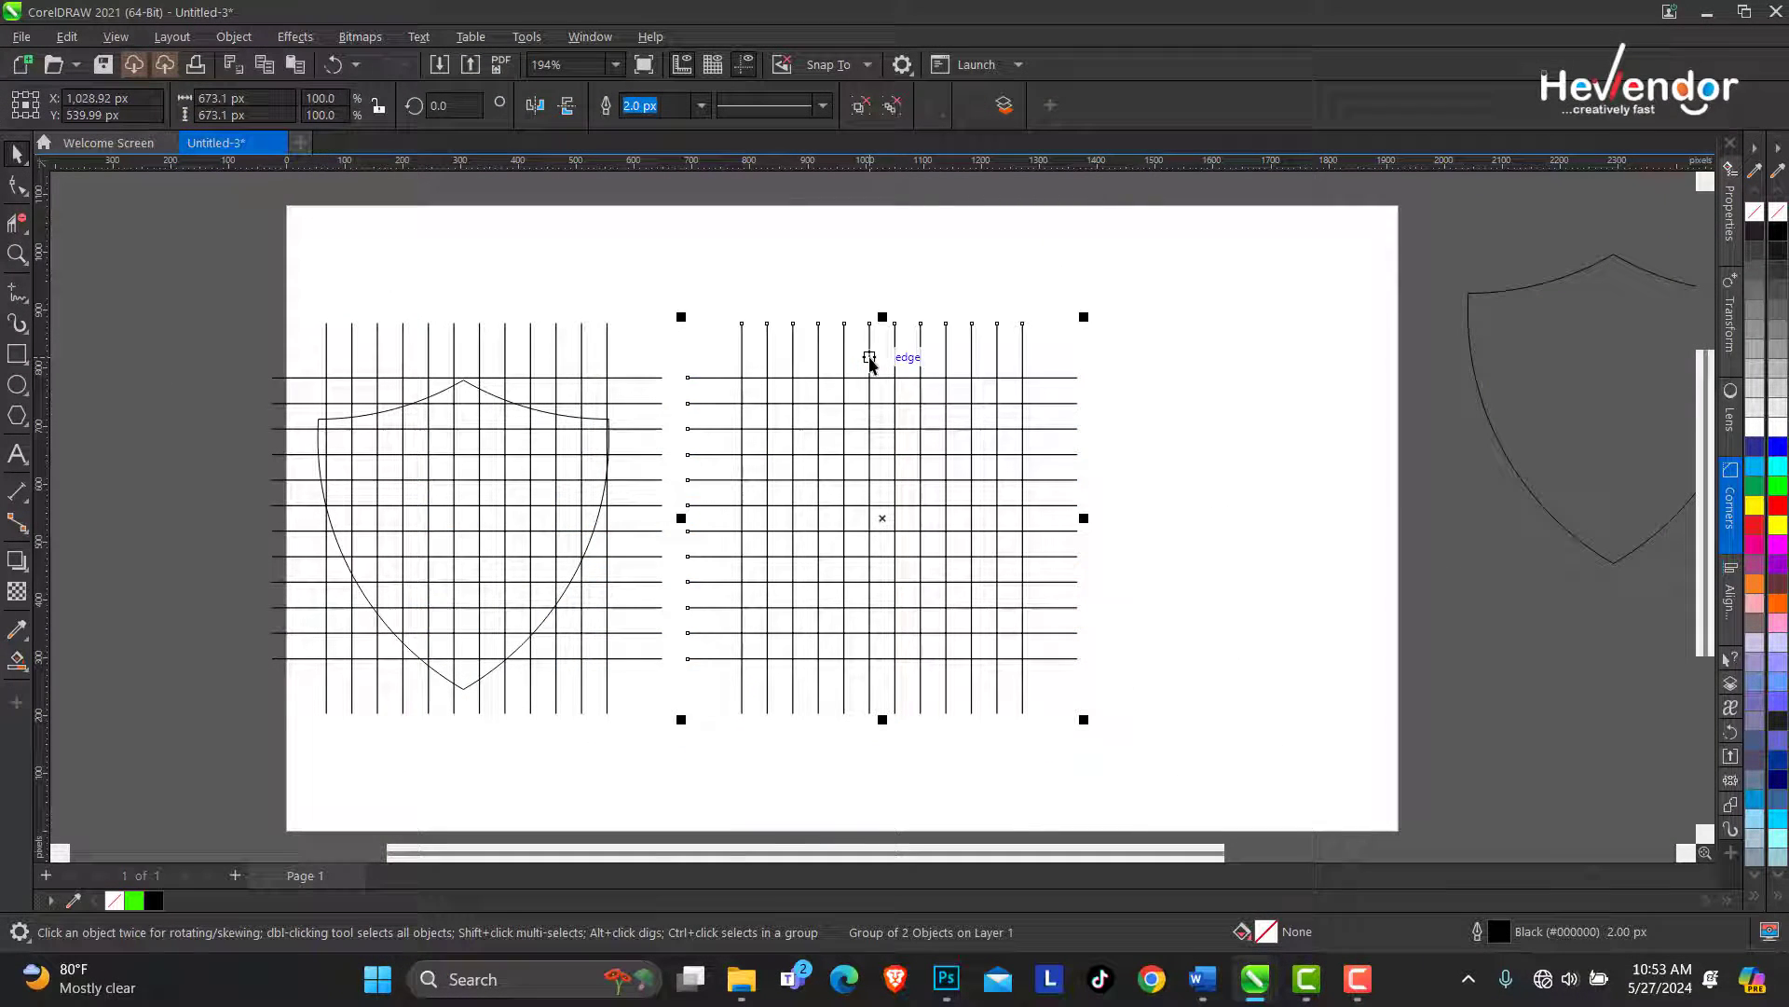
pyautogui.hotkey('ctrl', 'r')
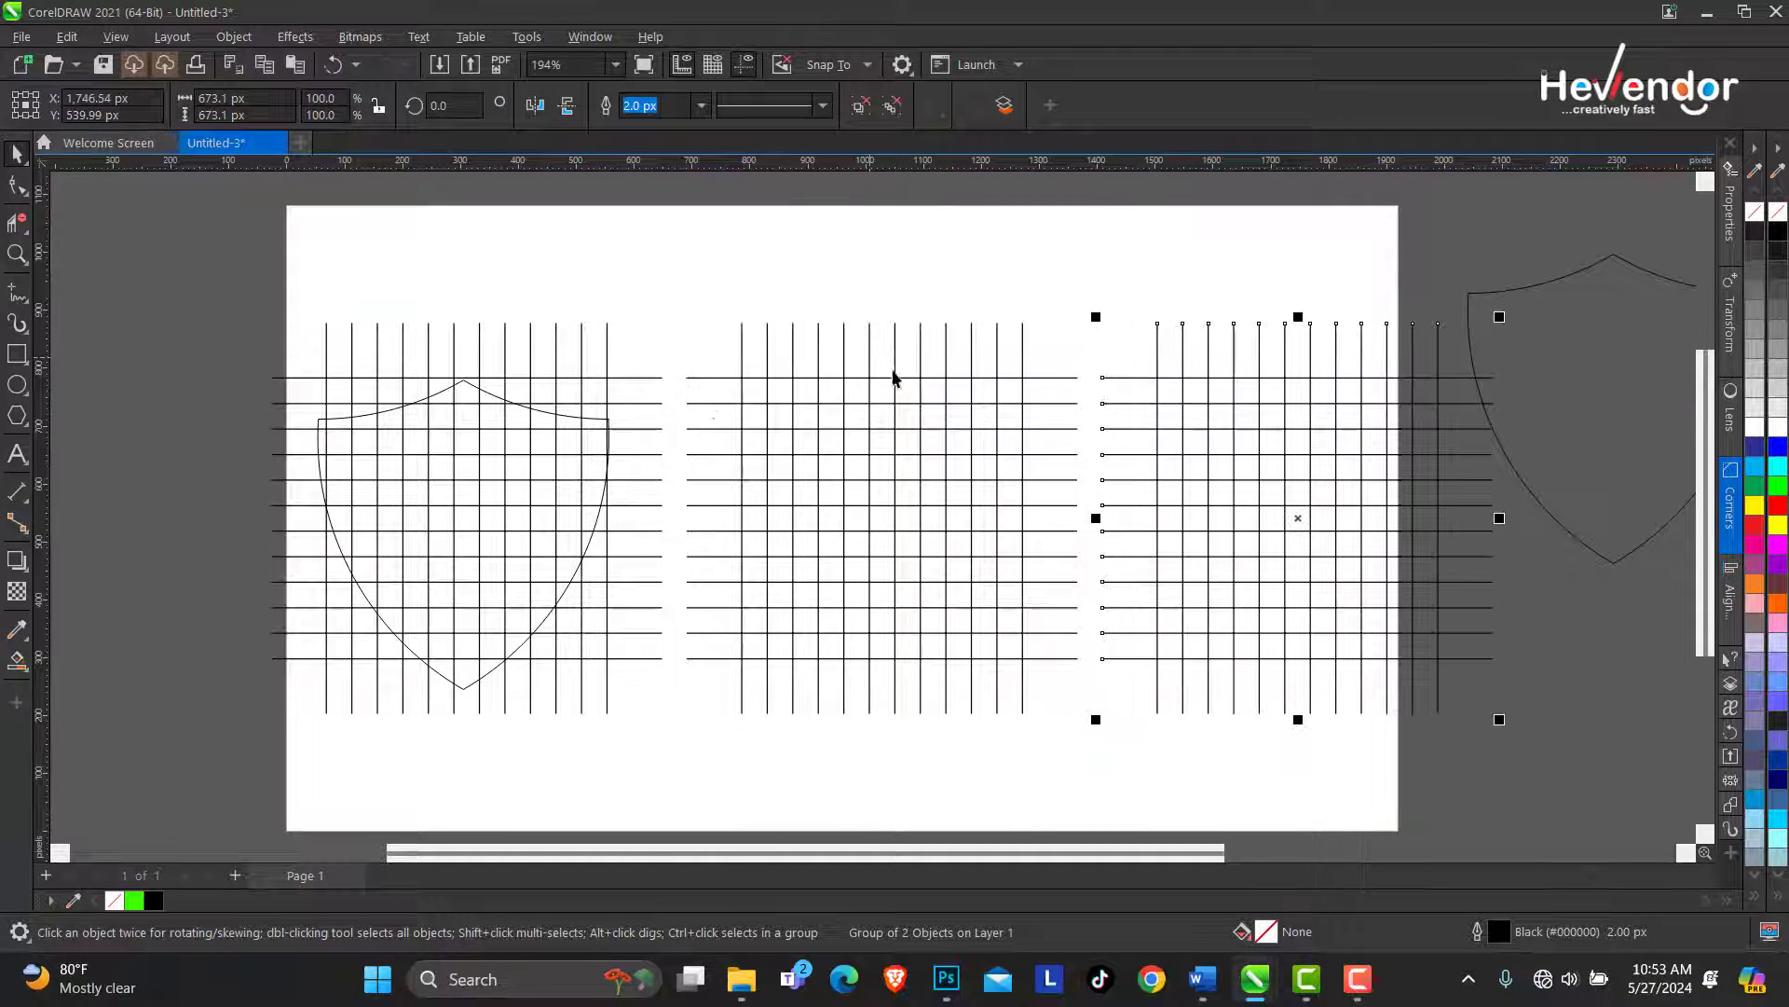
# Delete the shield copy lying over the first grid
pyautogui.click(595, 424)
pyautogui.click(606, 434)
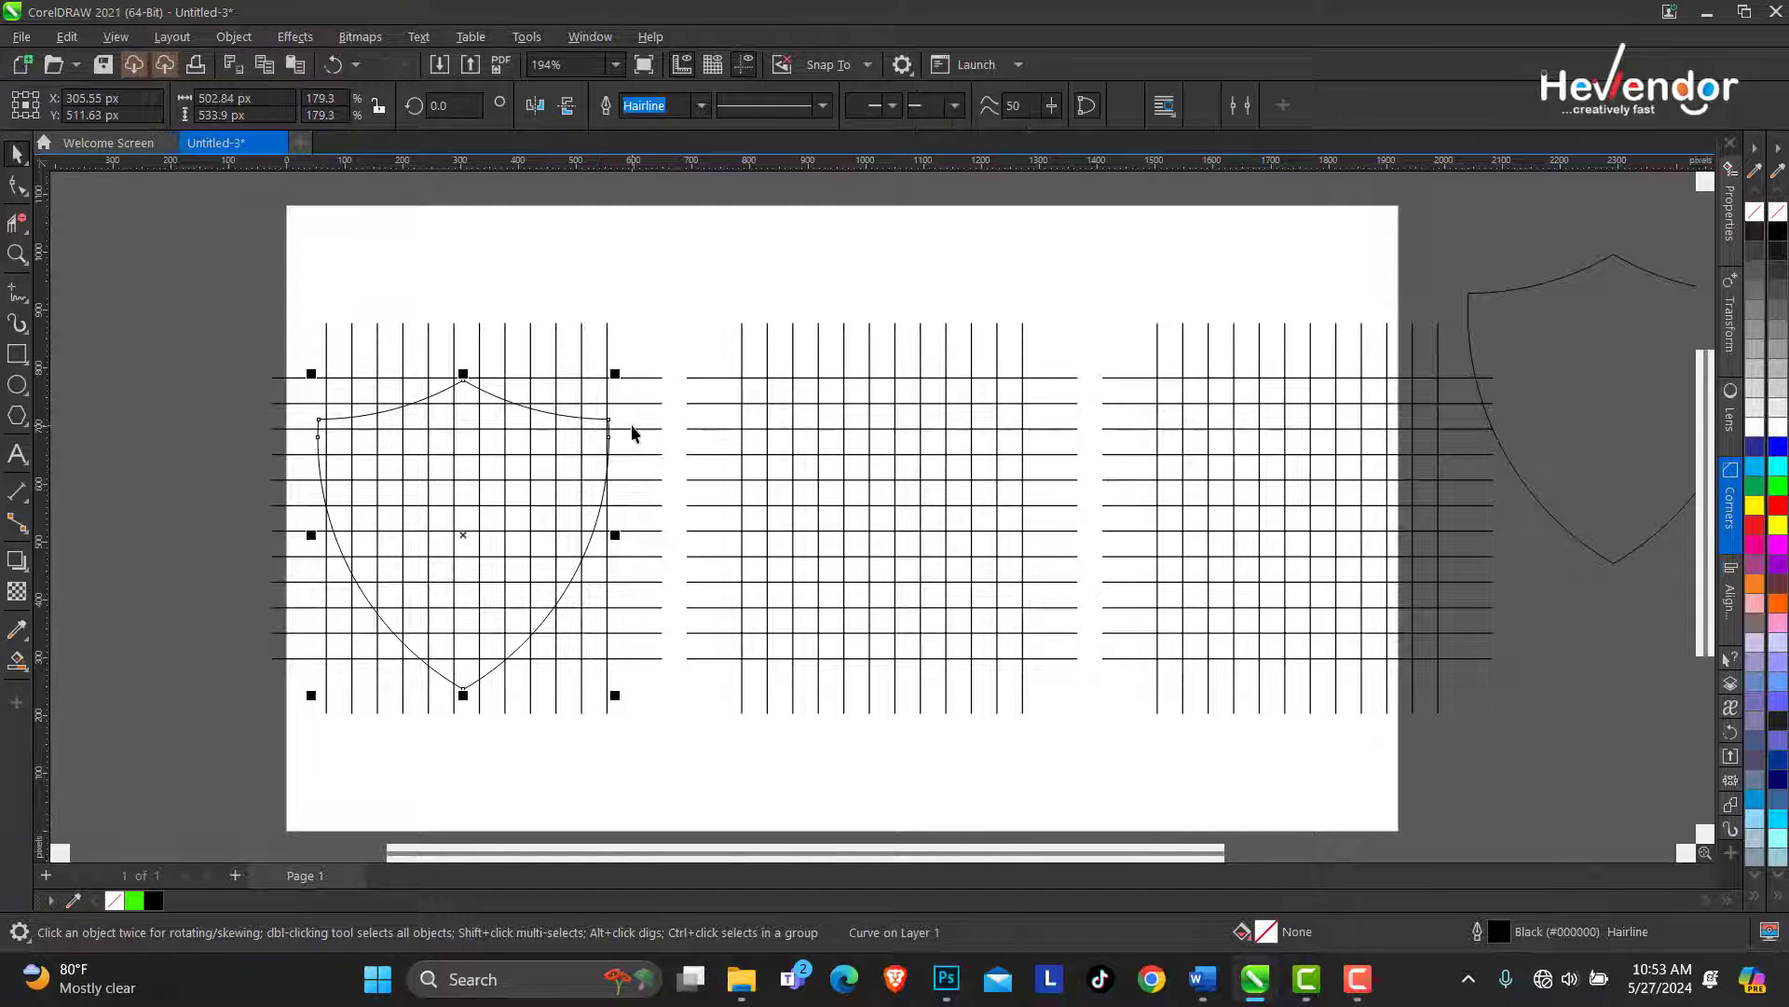
pyautogui.press('Delete')
# Scale the three grids together to about 558 px square each and arrange them across the middle of the page
pyautogui.click(546, 388)
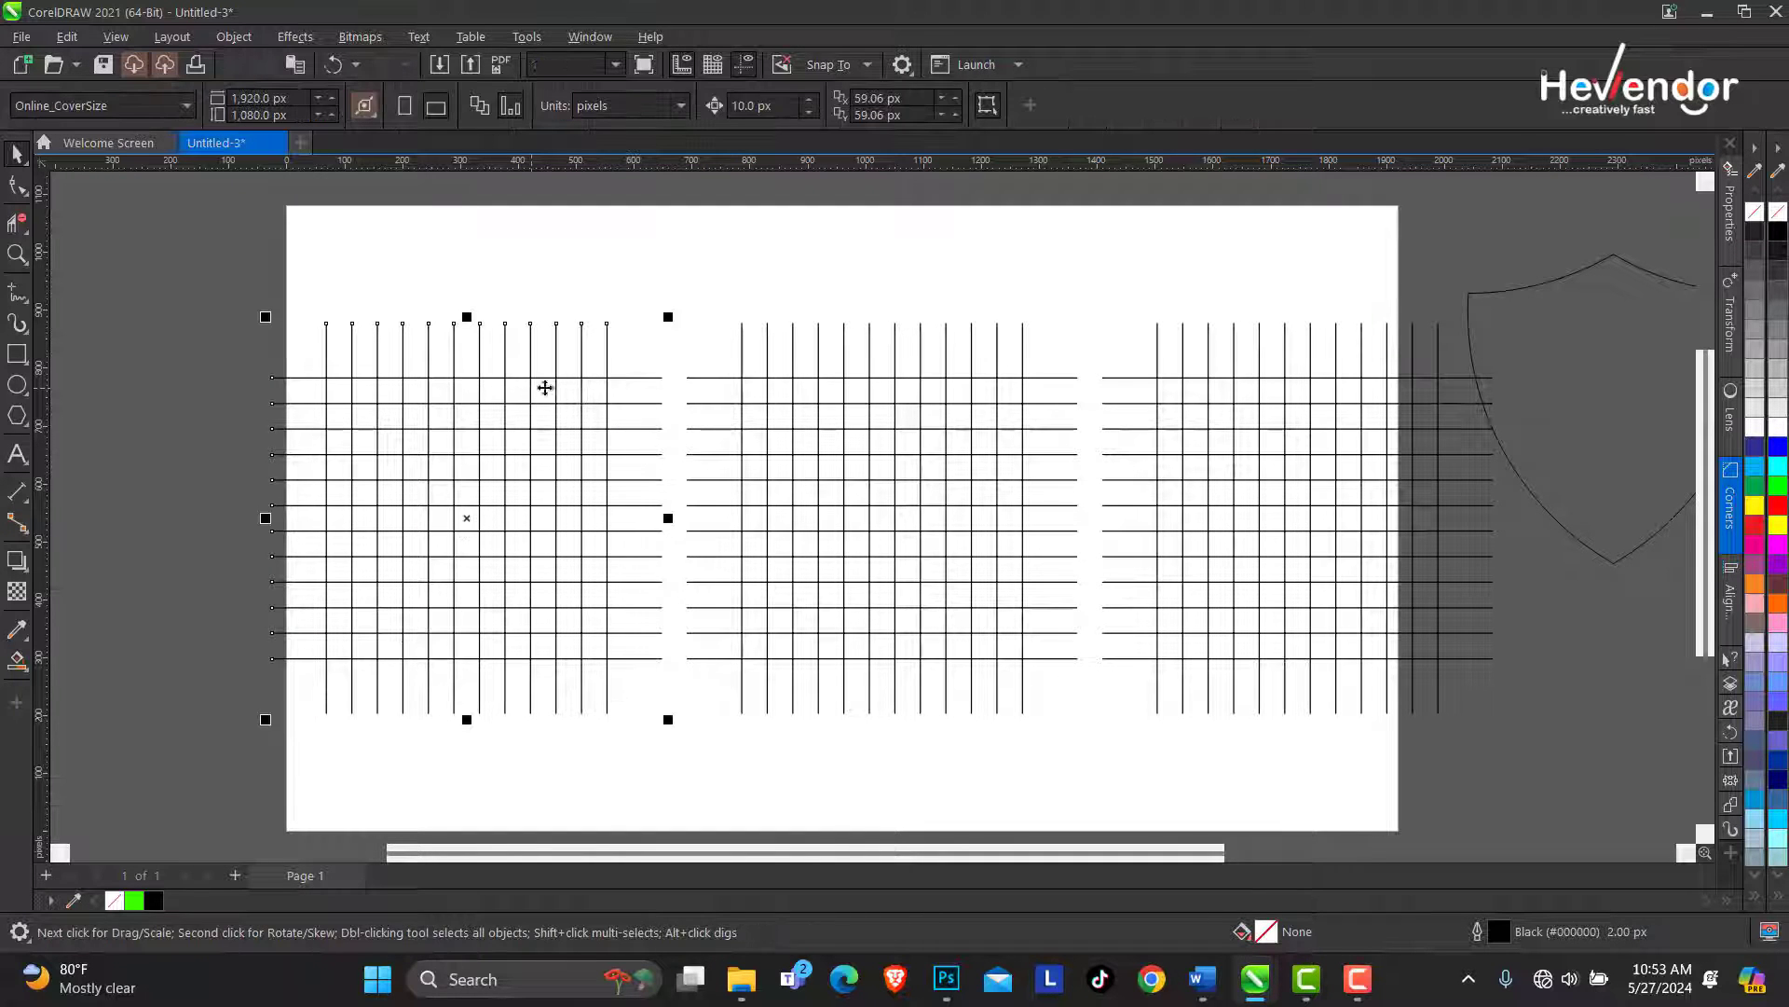
pyautogui.keyDown('shift'); pyautogui.click(824, 383); pyautogui.keyUp('shift')
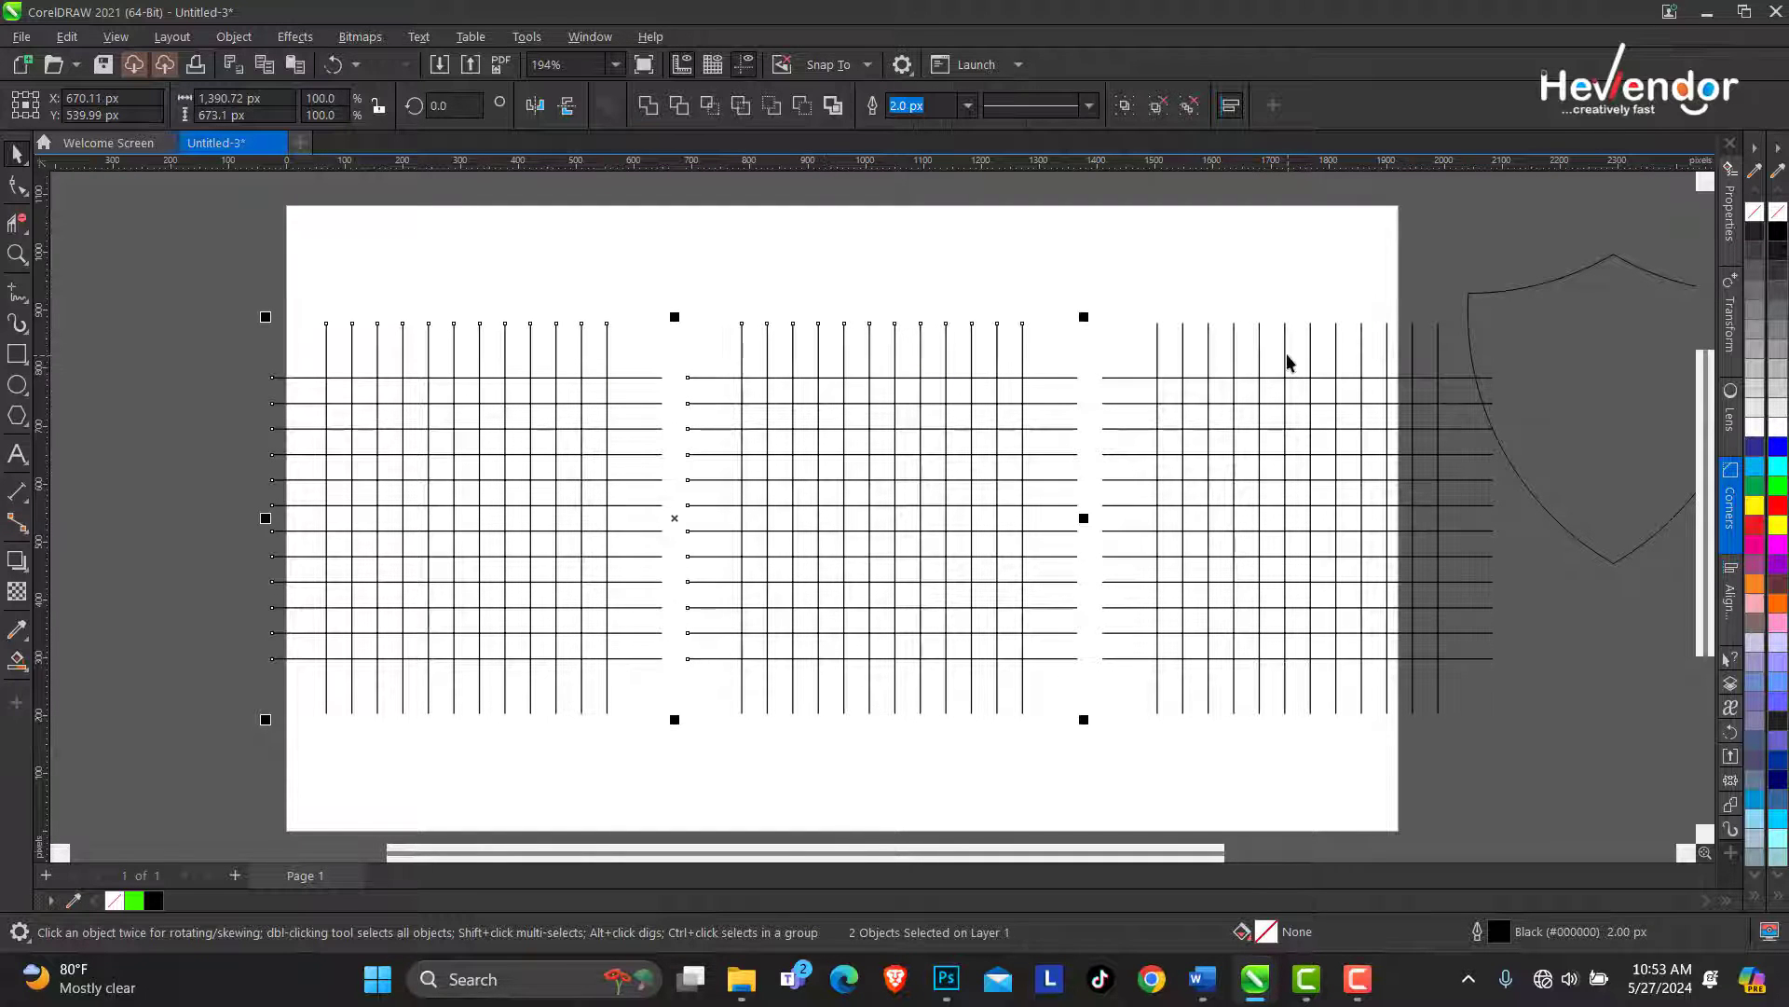
pyautogui.keyDown('shift'); pyautogui.click(1287, 361); pyautogui.keyUp('shift')
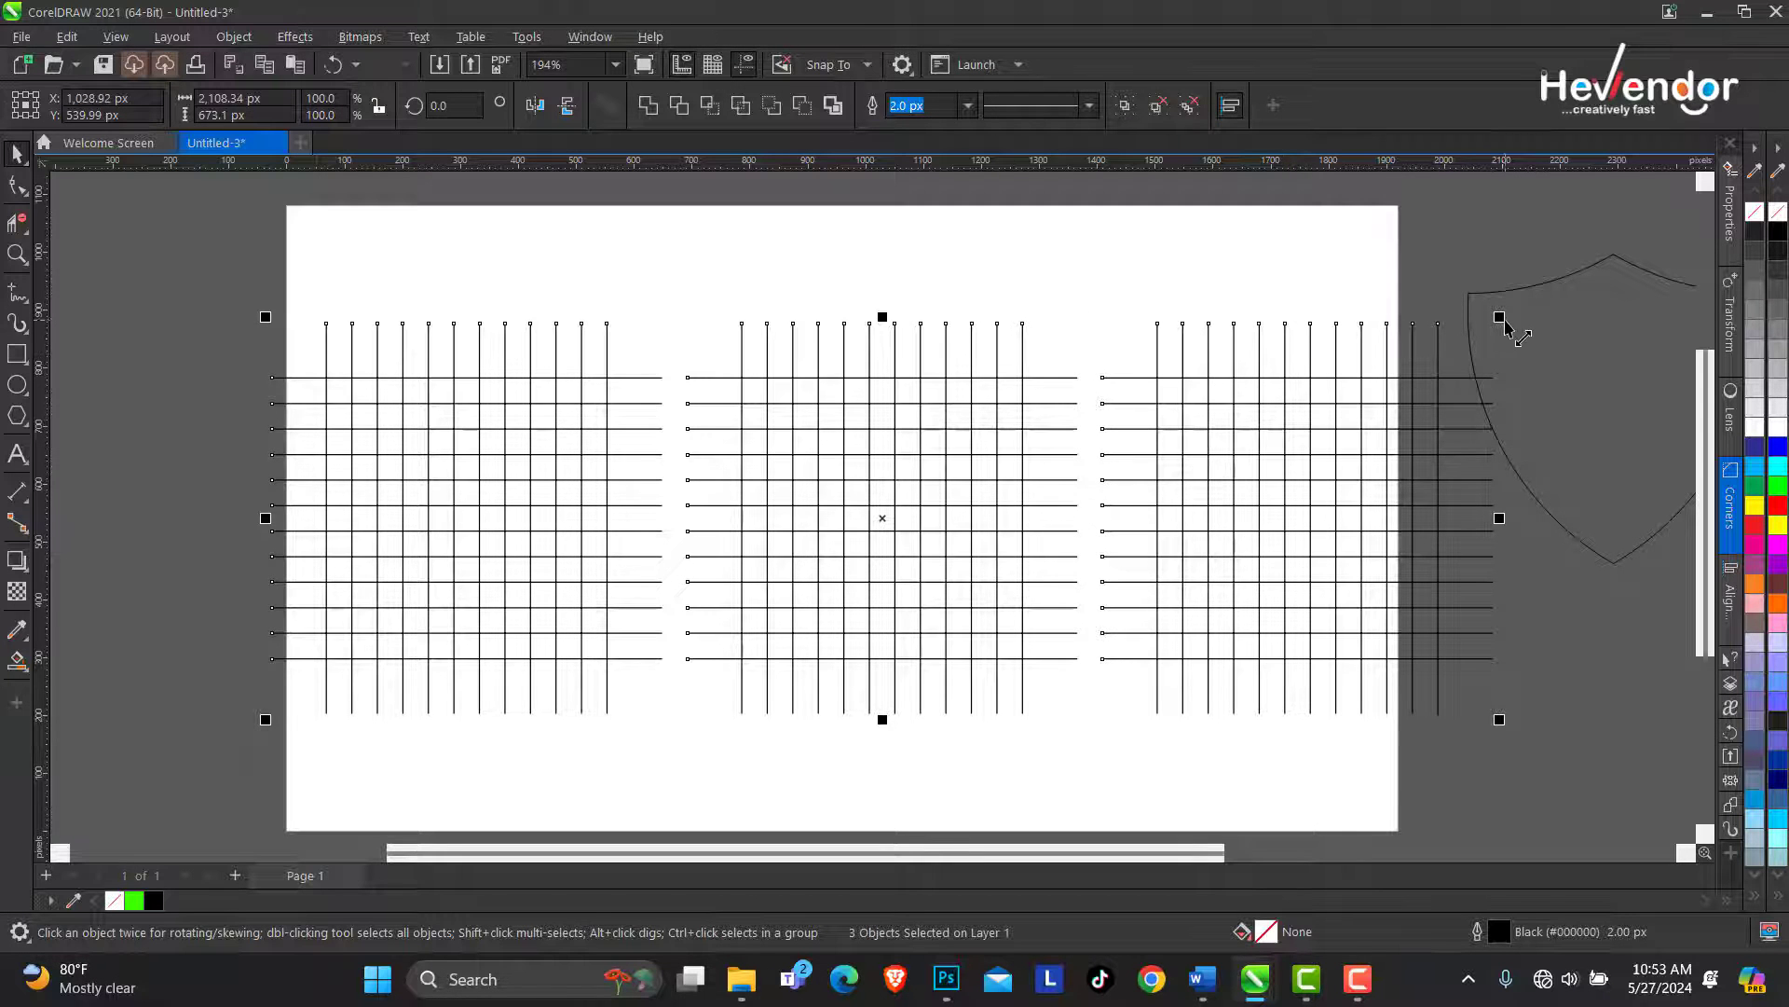
pyautogui.moveTo(1503, 320); pyautogui.dragTo(1379, 369)
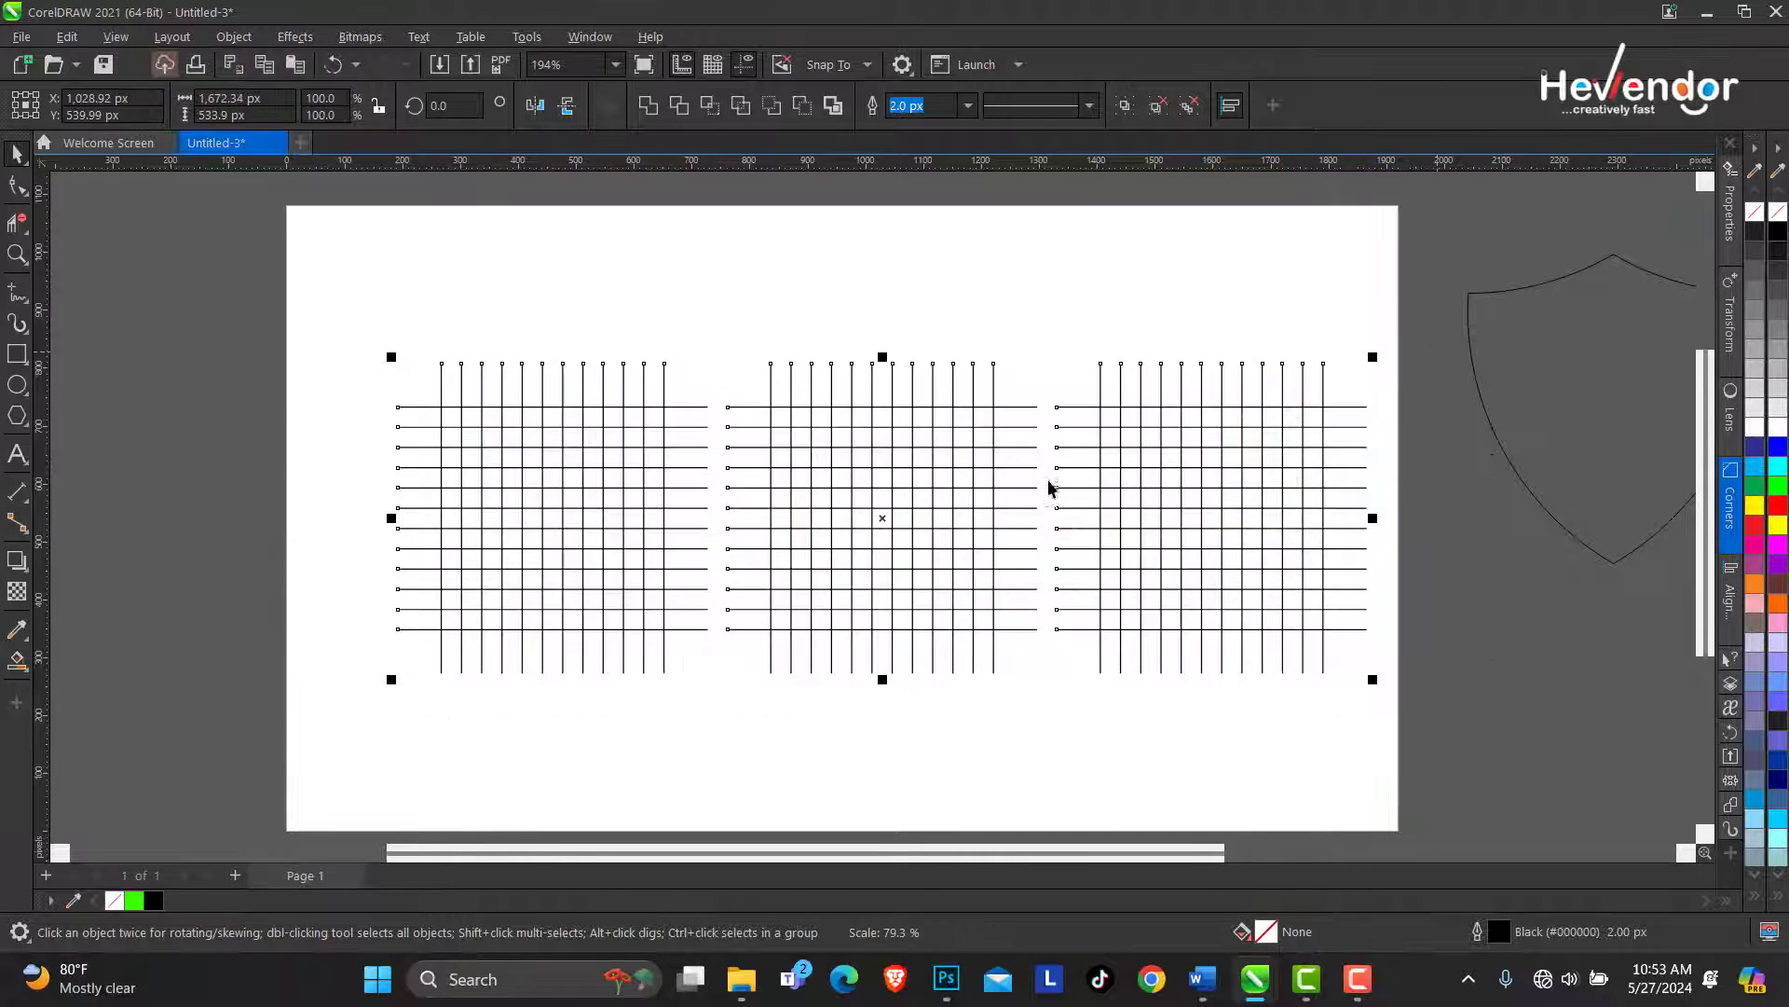
pyautogui.moveTo(896, 512); pyautogui.dragTo(846, 520)
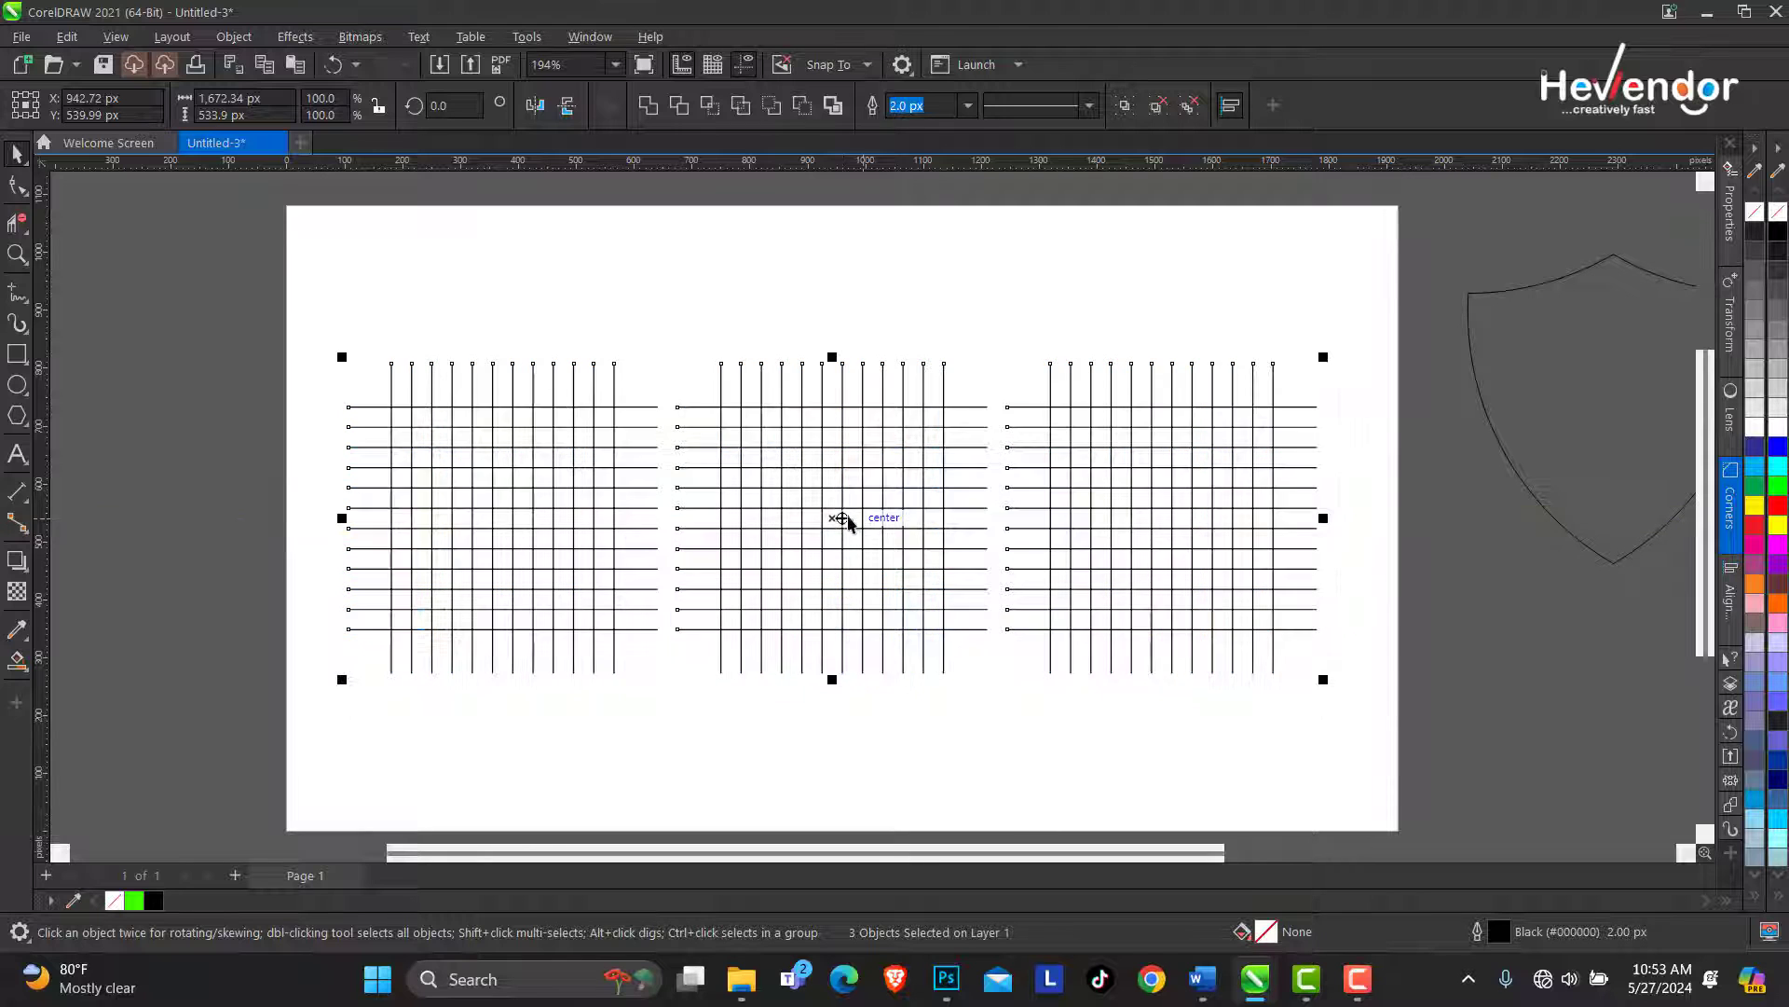
pyautogui.moveTo(1323, 681)
pyautogui.mouseDown()
pyautogui.moveTo(1342, 723)
pyautogui.moveTo(1345, 687)
pyautogui.mouseUp()
pyautogui.click(1259, 301)
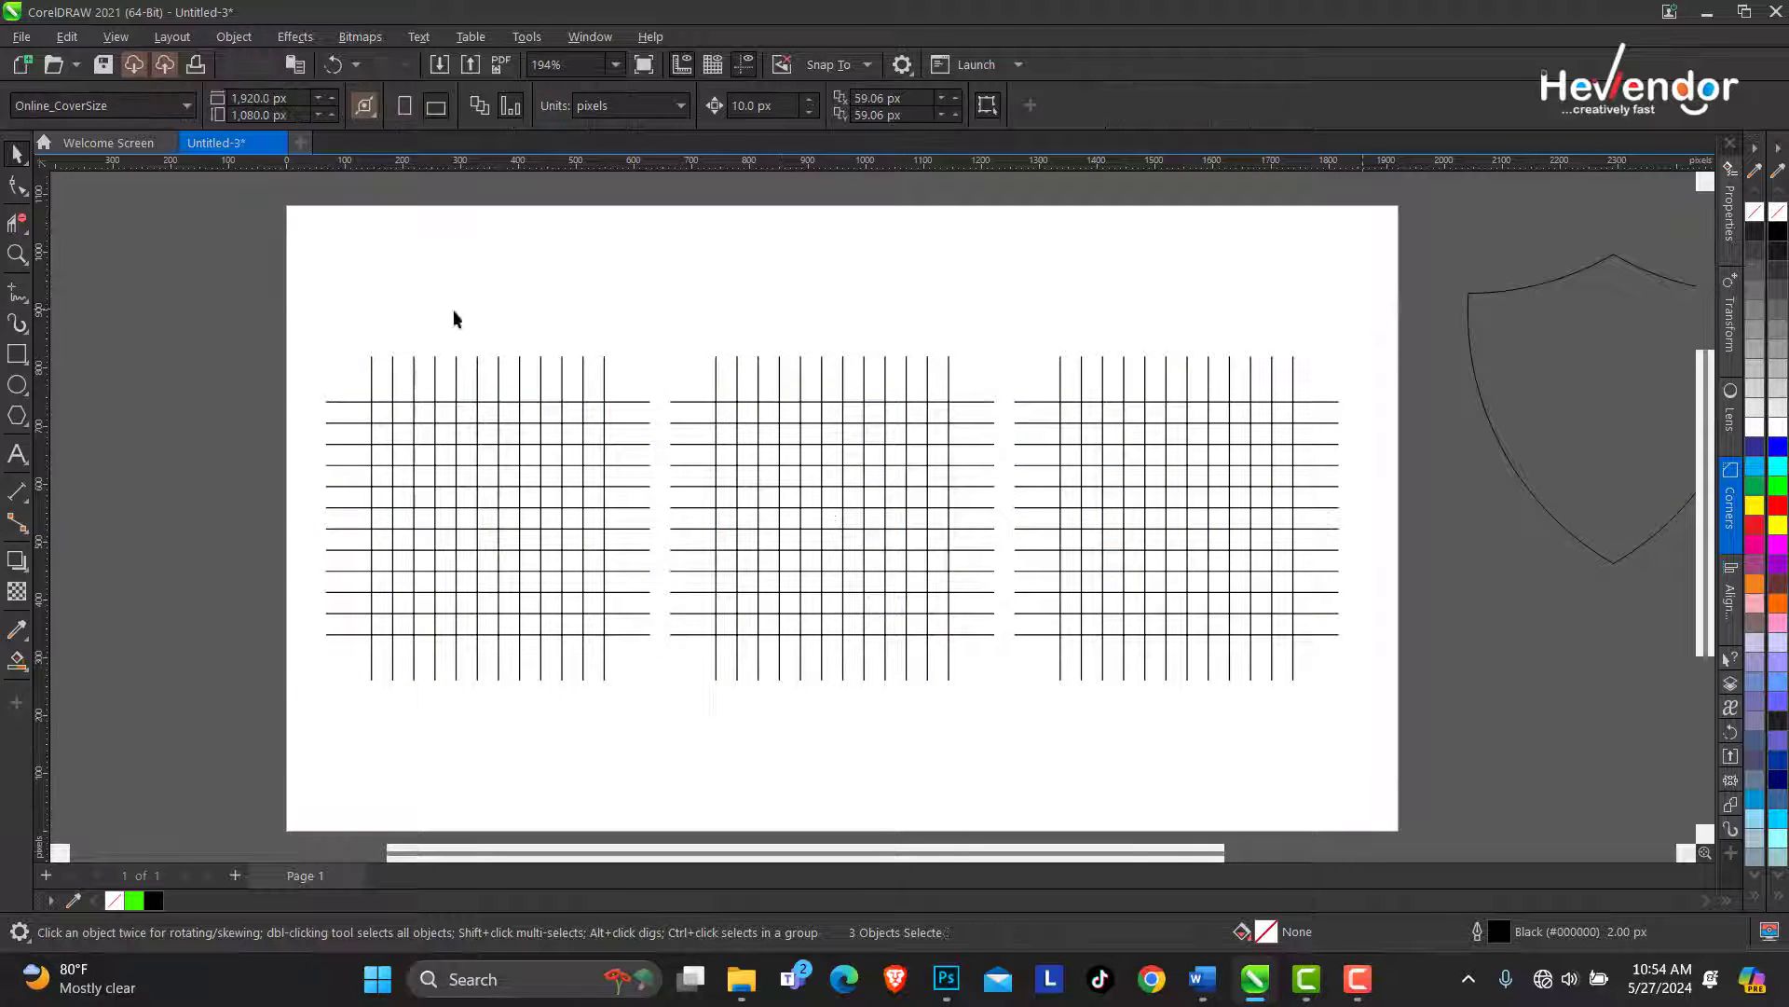
# Move the shield from beside the page onto the first grid and shrink it to about 272 × 289 px
pyautogui.click(17, 253)
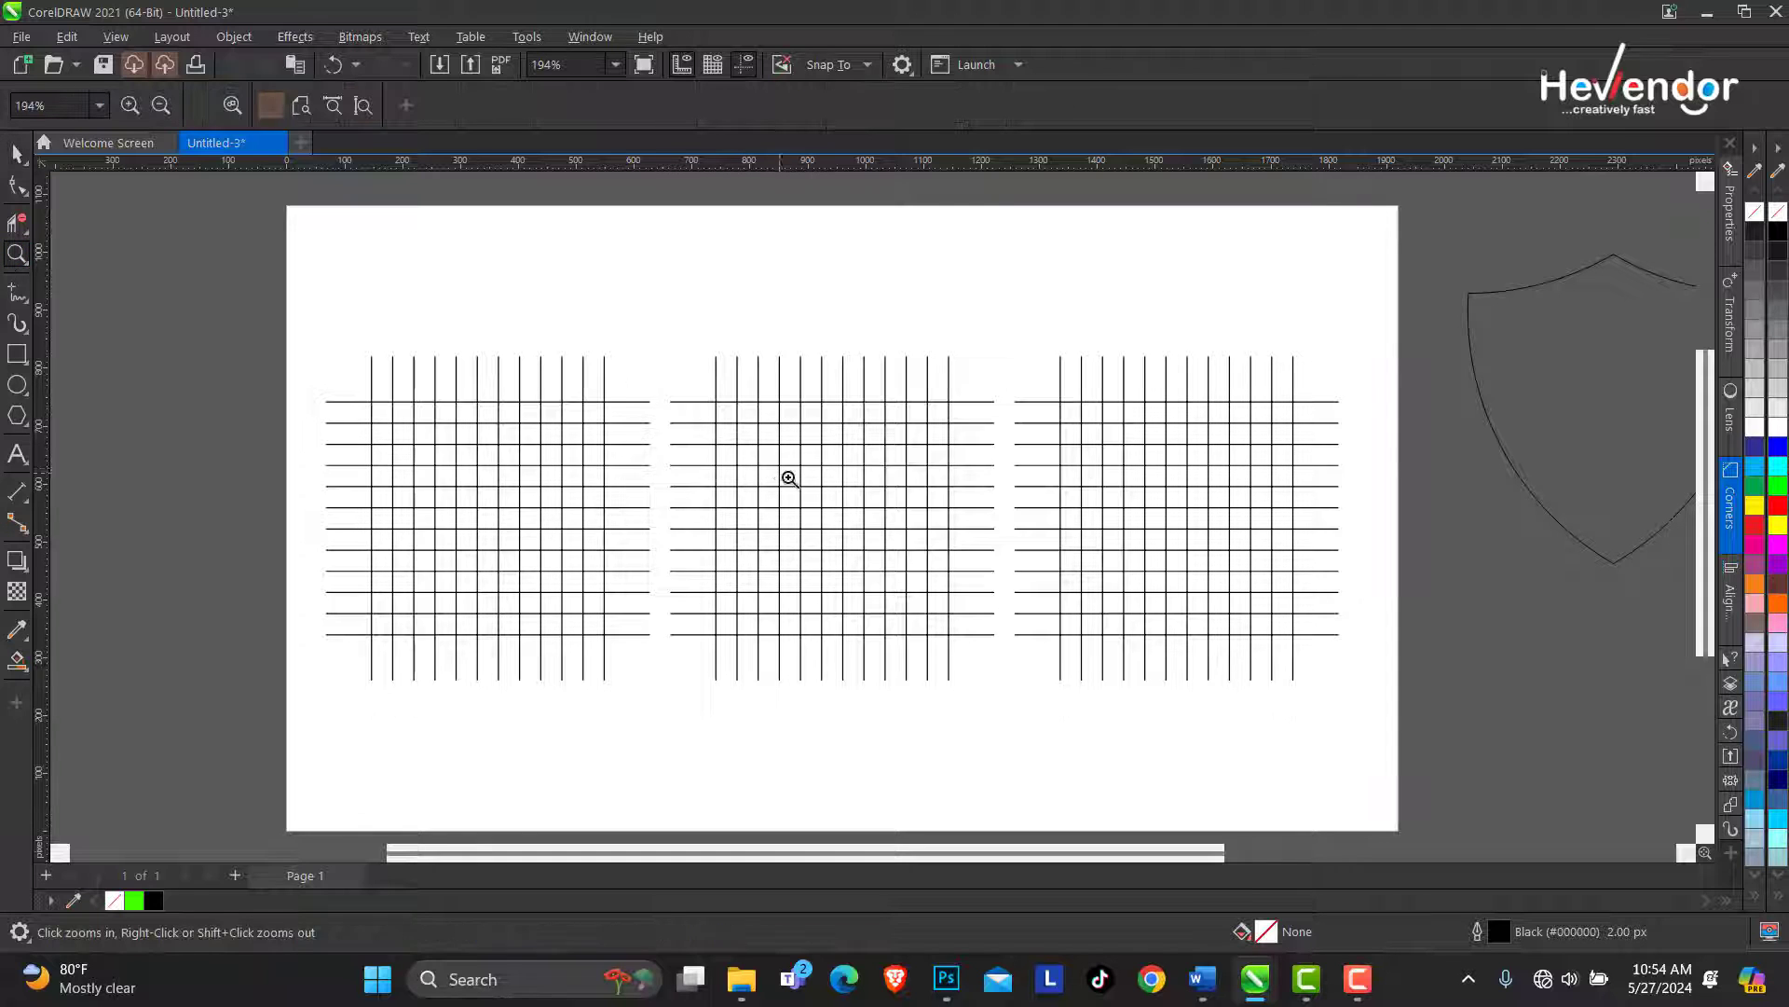
pyautogui.scroll(-2, 883, 482)
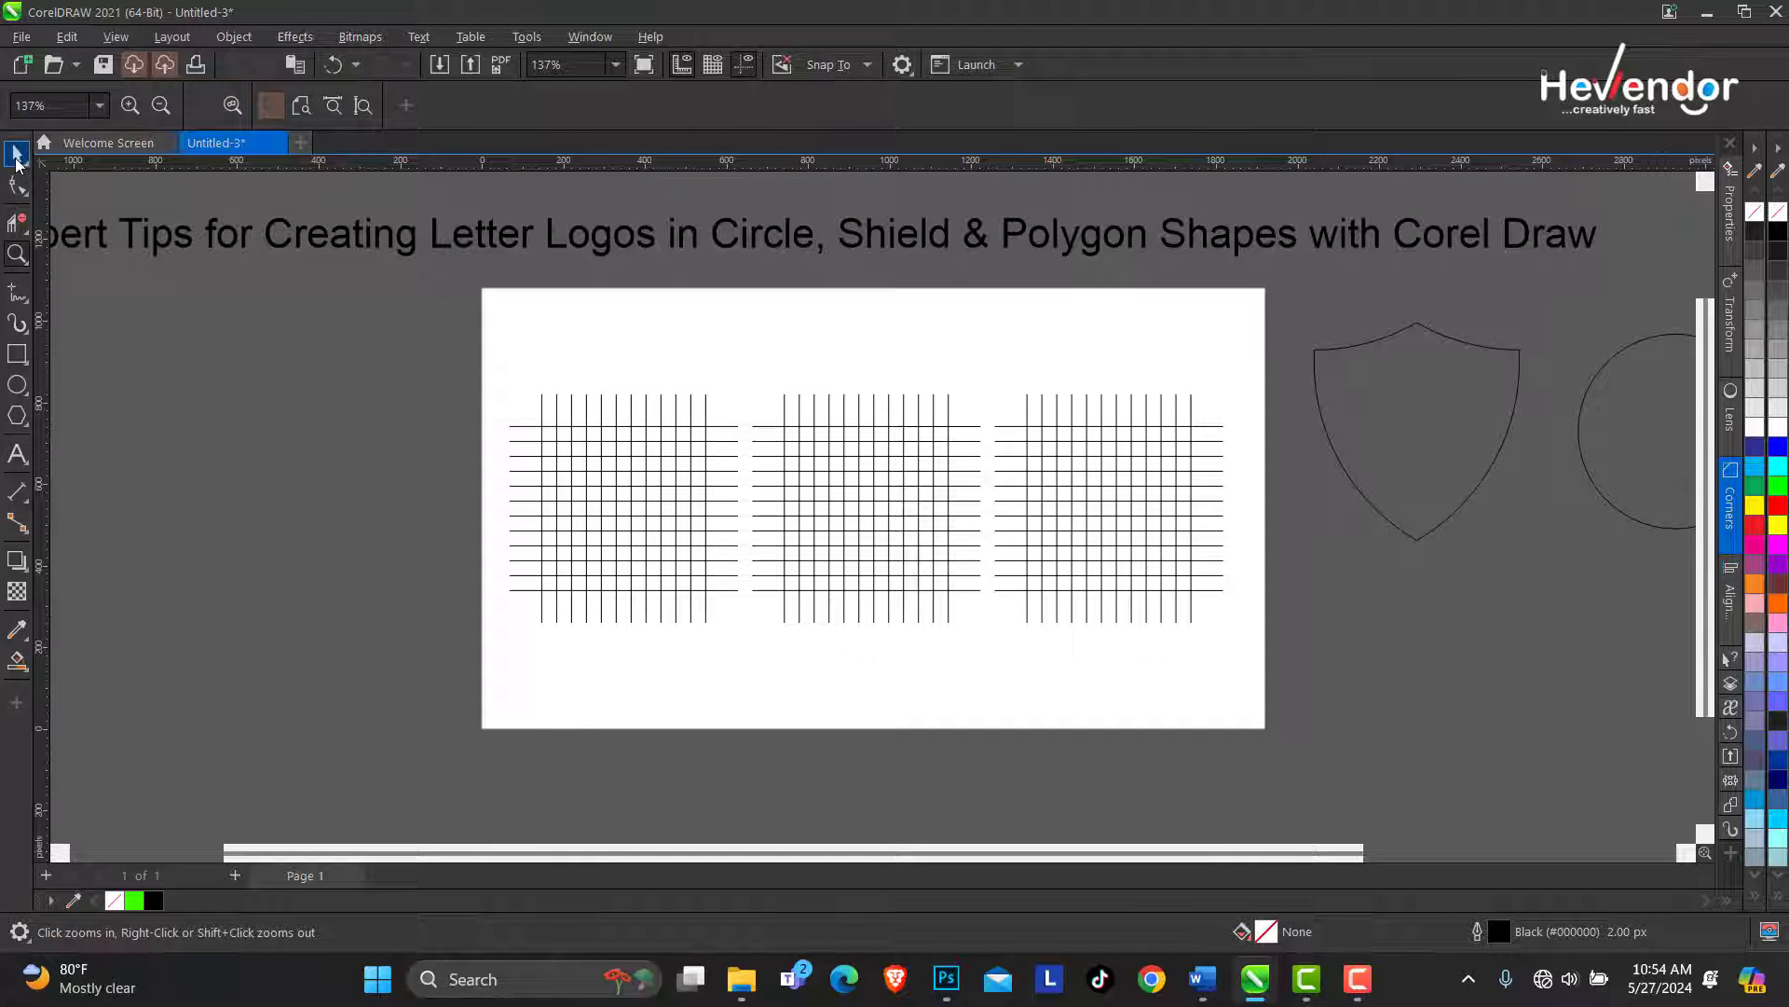
pyautogui.click(17, 158)
pyautogui.click(1317, 396)
pyautogui.moveTo(1317, 396); pyautogui.dragTo(671, 543)
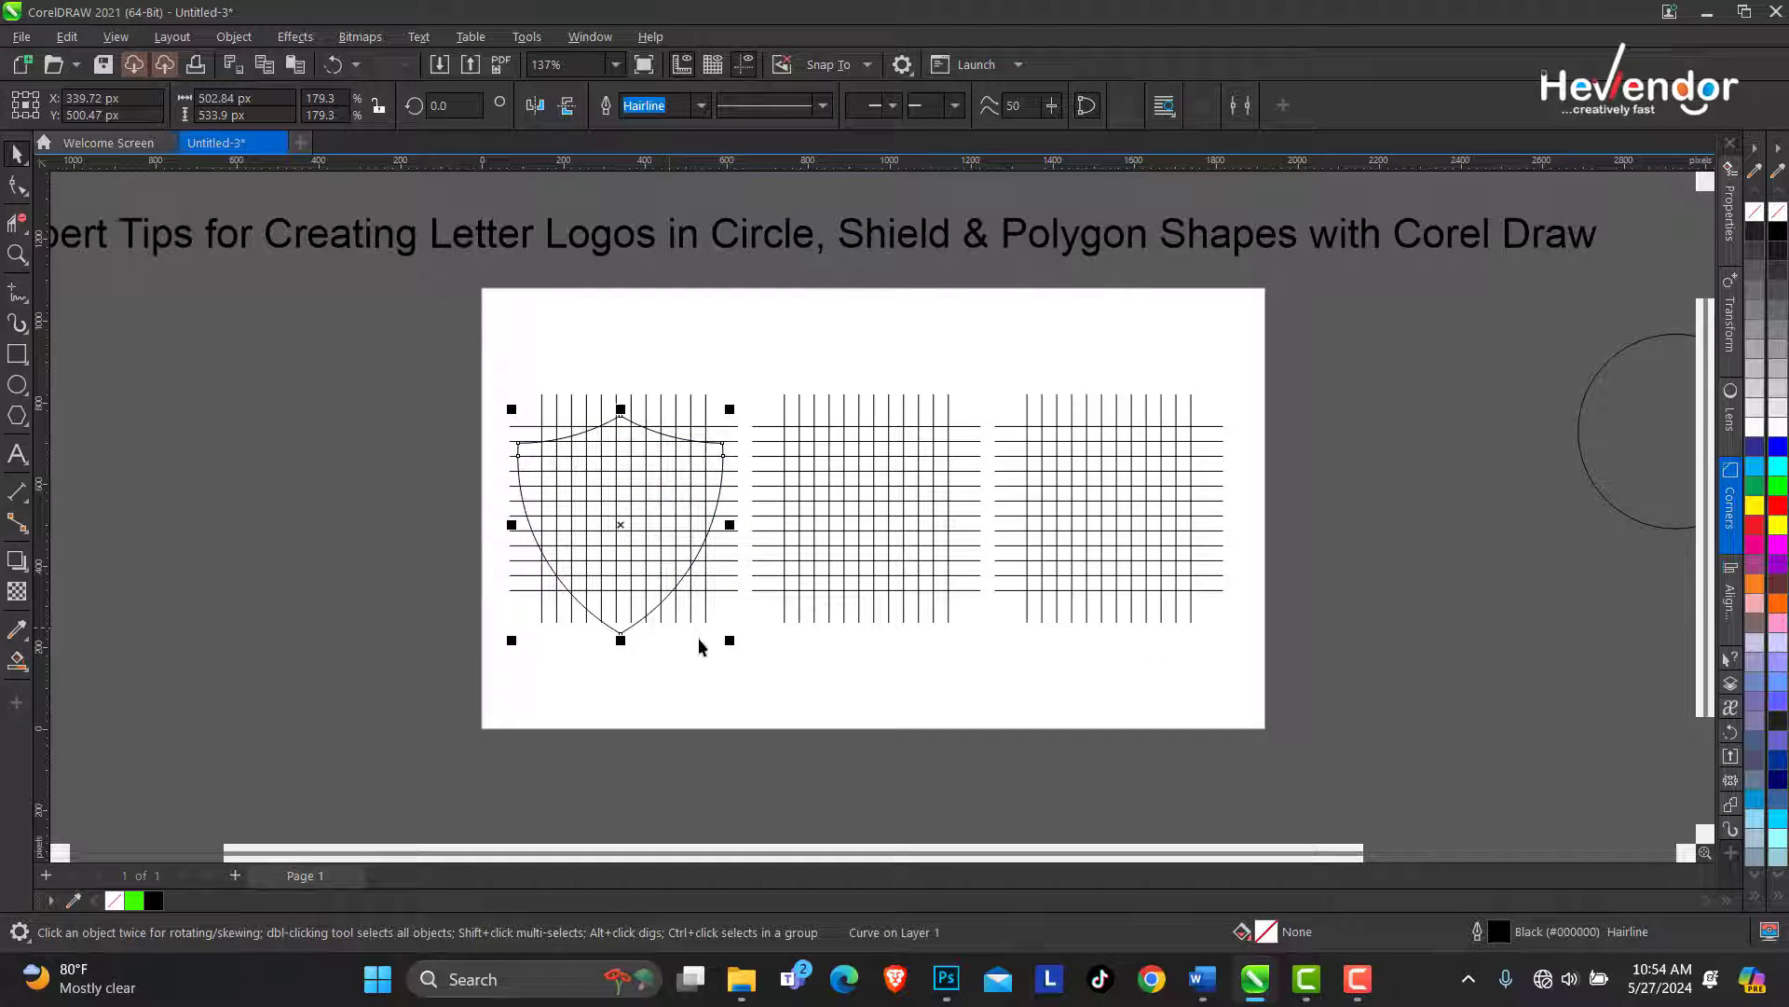
pyautogui.moveTo(733, 643); pyautogui.dragTo(695, 598)
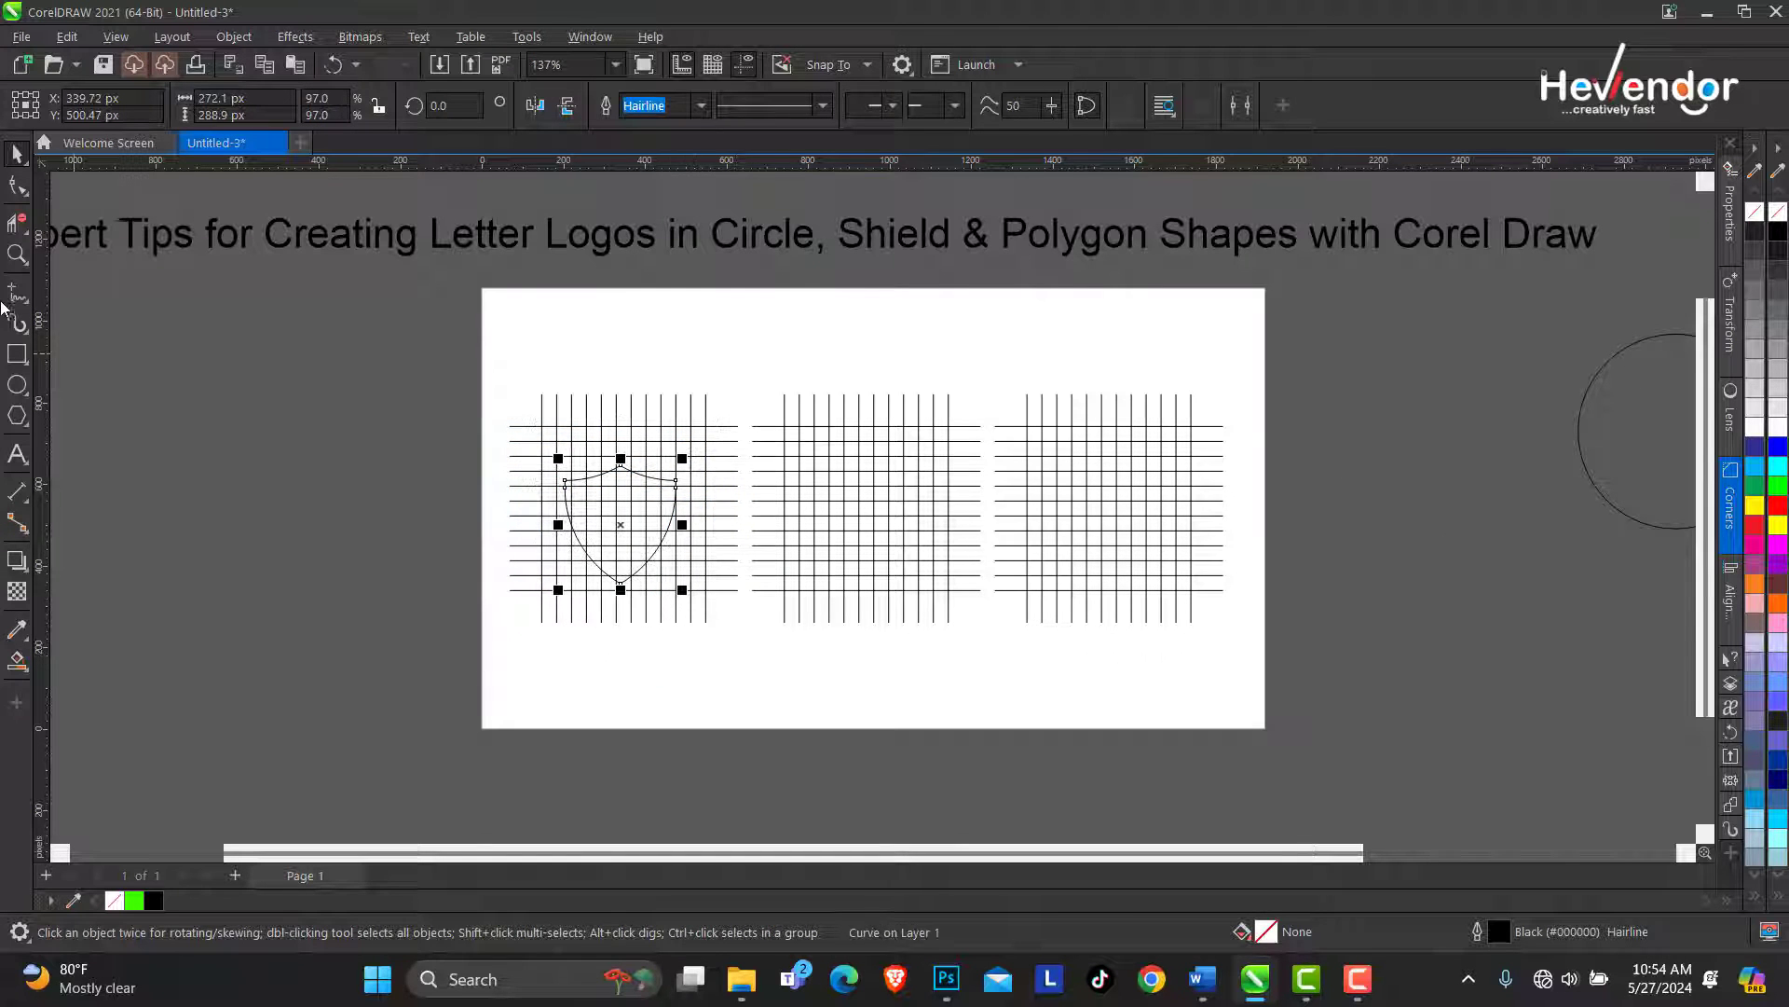
# Change the outline color of the shield on the first grid to red
pyautogui.click(16, 257)
pyautogui.click(707, 508)
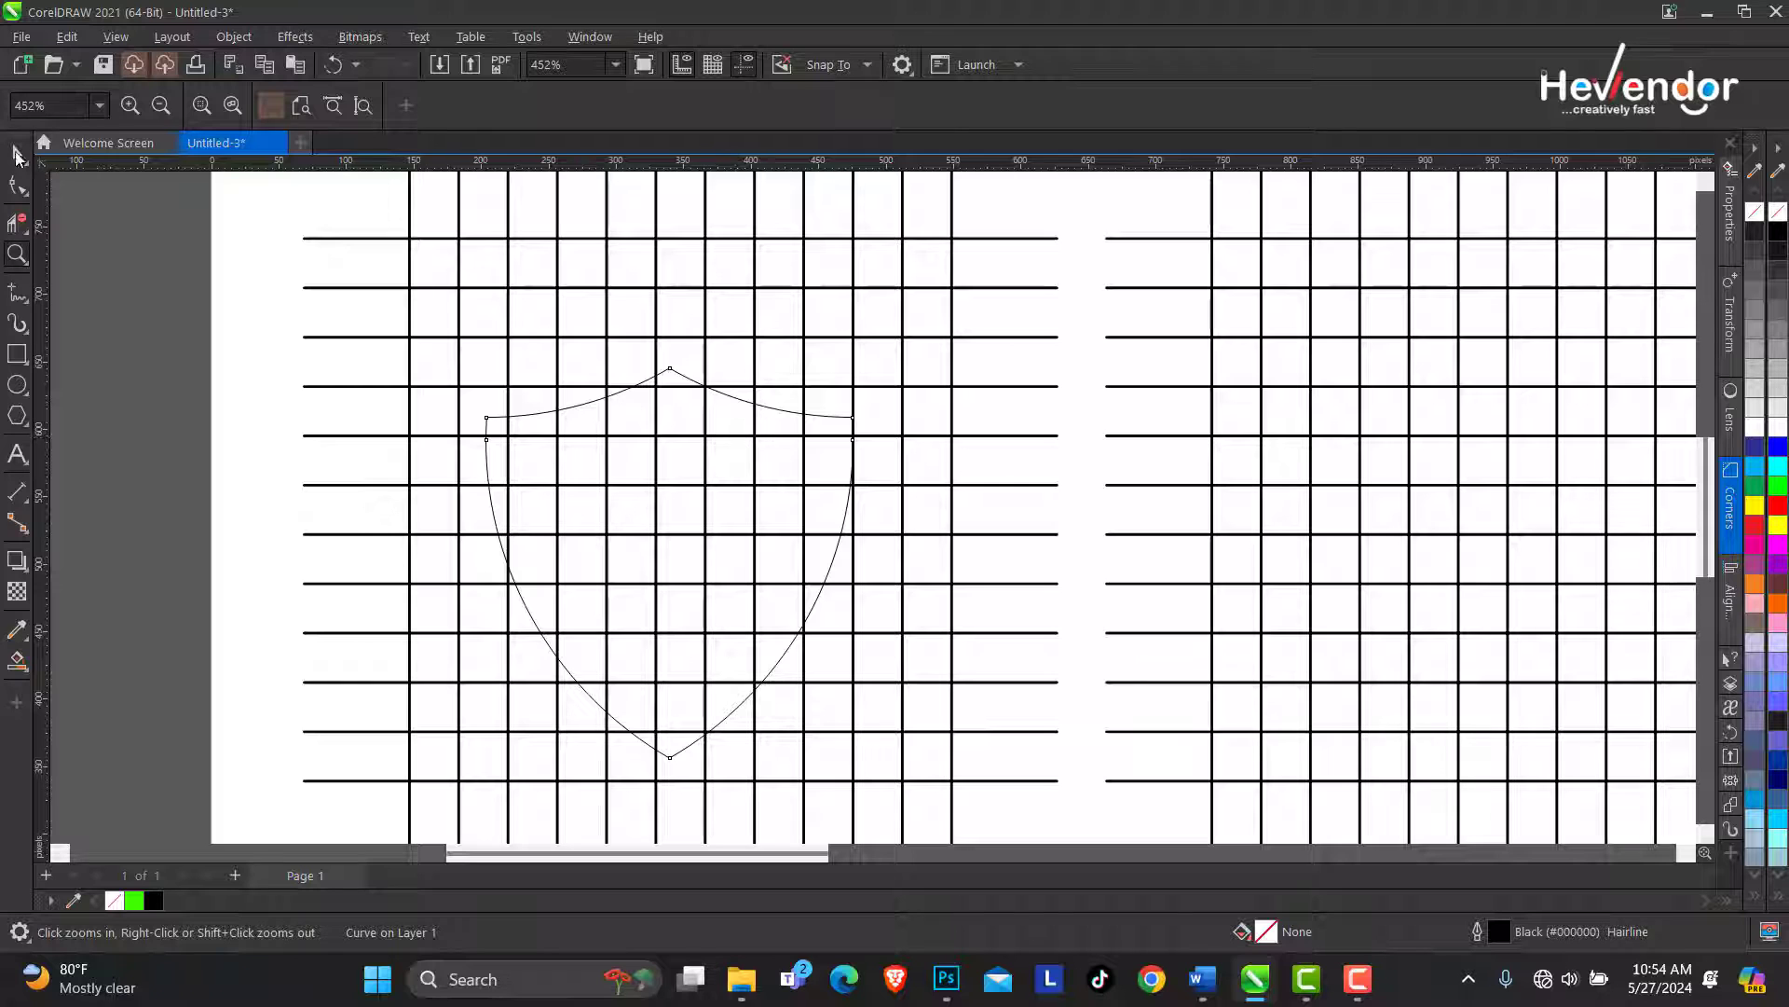
pyautogui.click(16, 156)
pyautogui.click(767, 389)
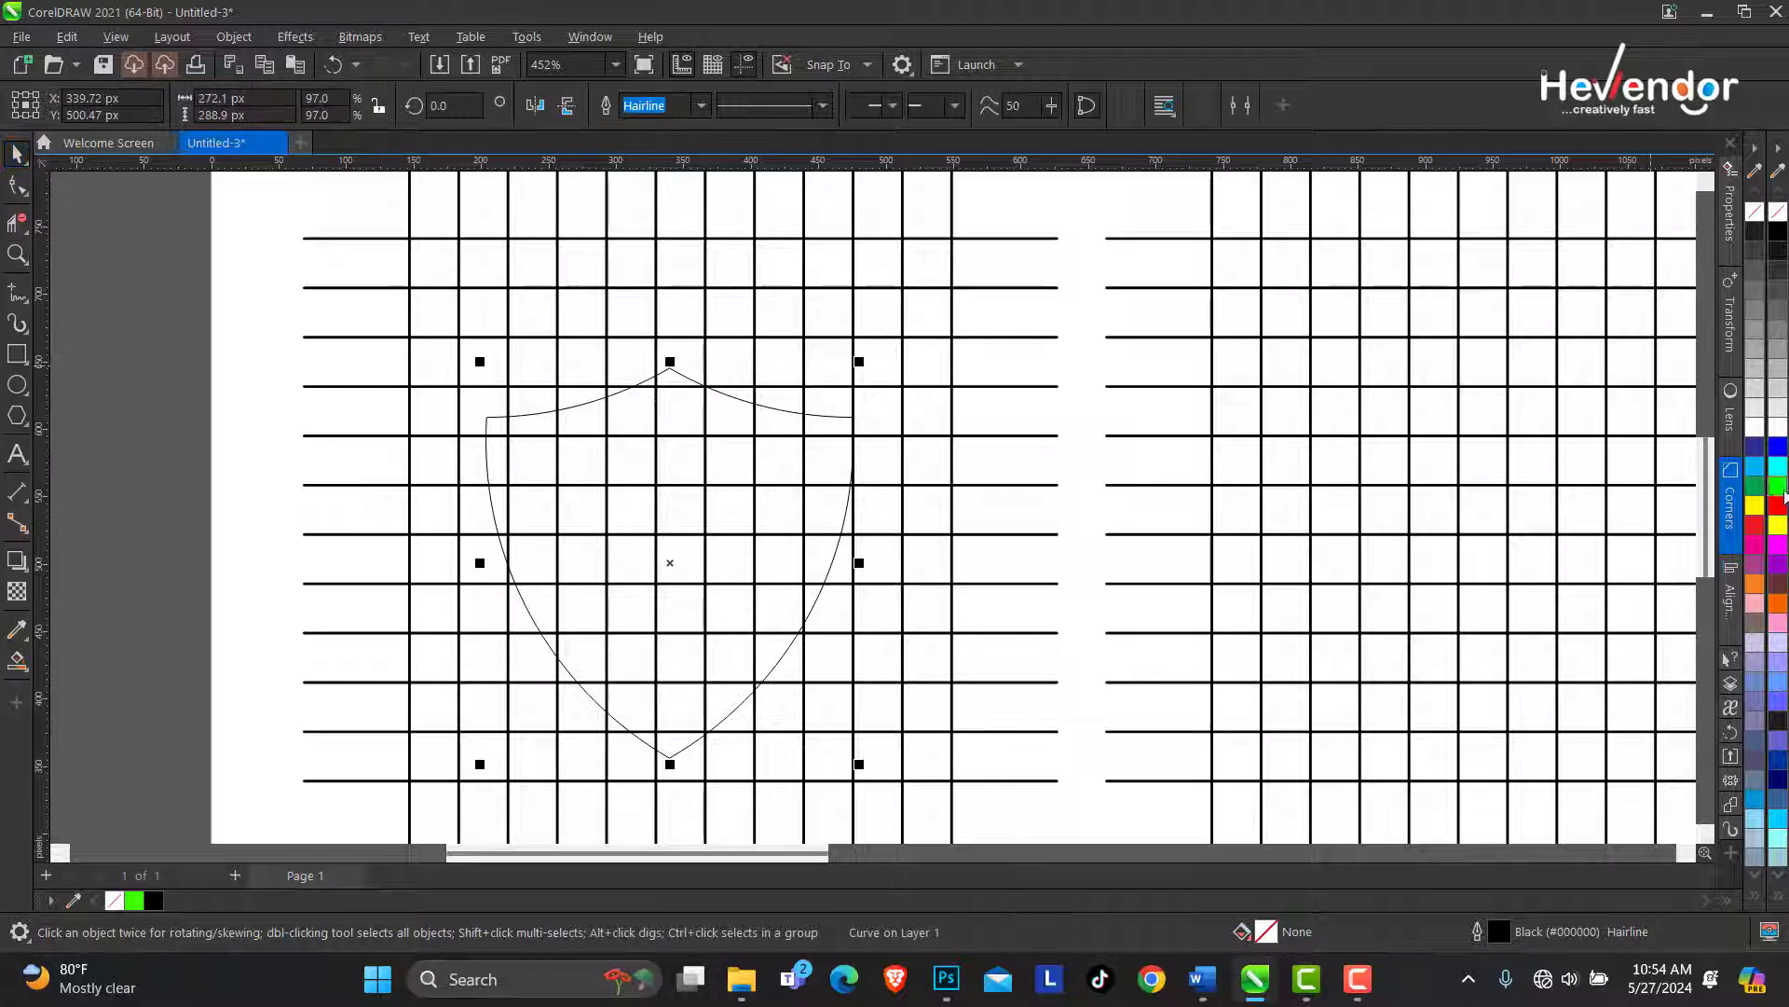
pyautogui.rightClick(1778, 506)
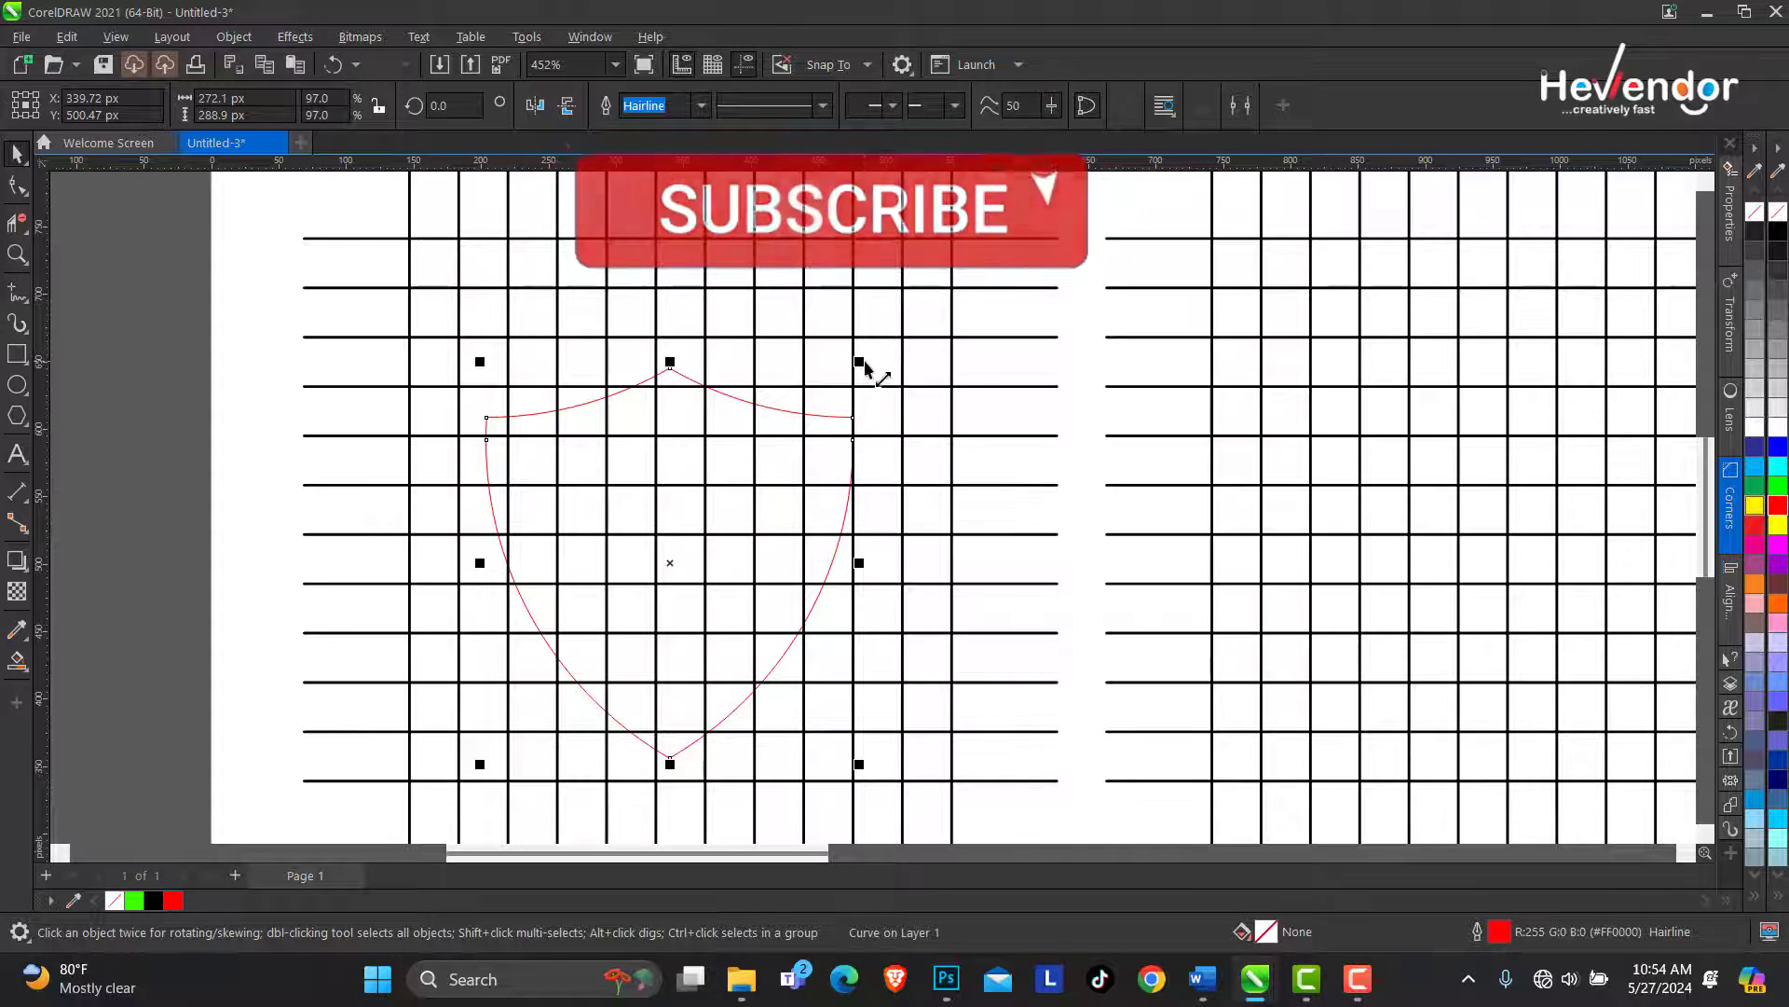
# Align the red shield horizontally and vertically to the center of the first grid
pyautogui.click(755, 336)
pyautogui.keyDown('shift'); pyautogui.click(755, 337); pyautogui.keyUp('shift')
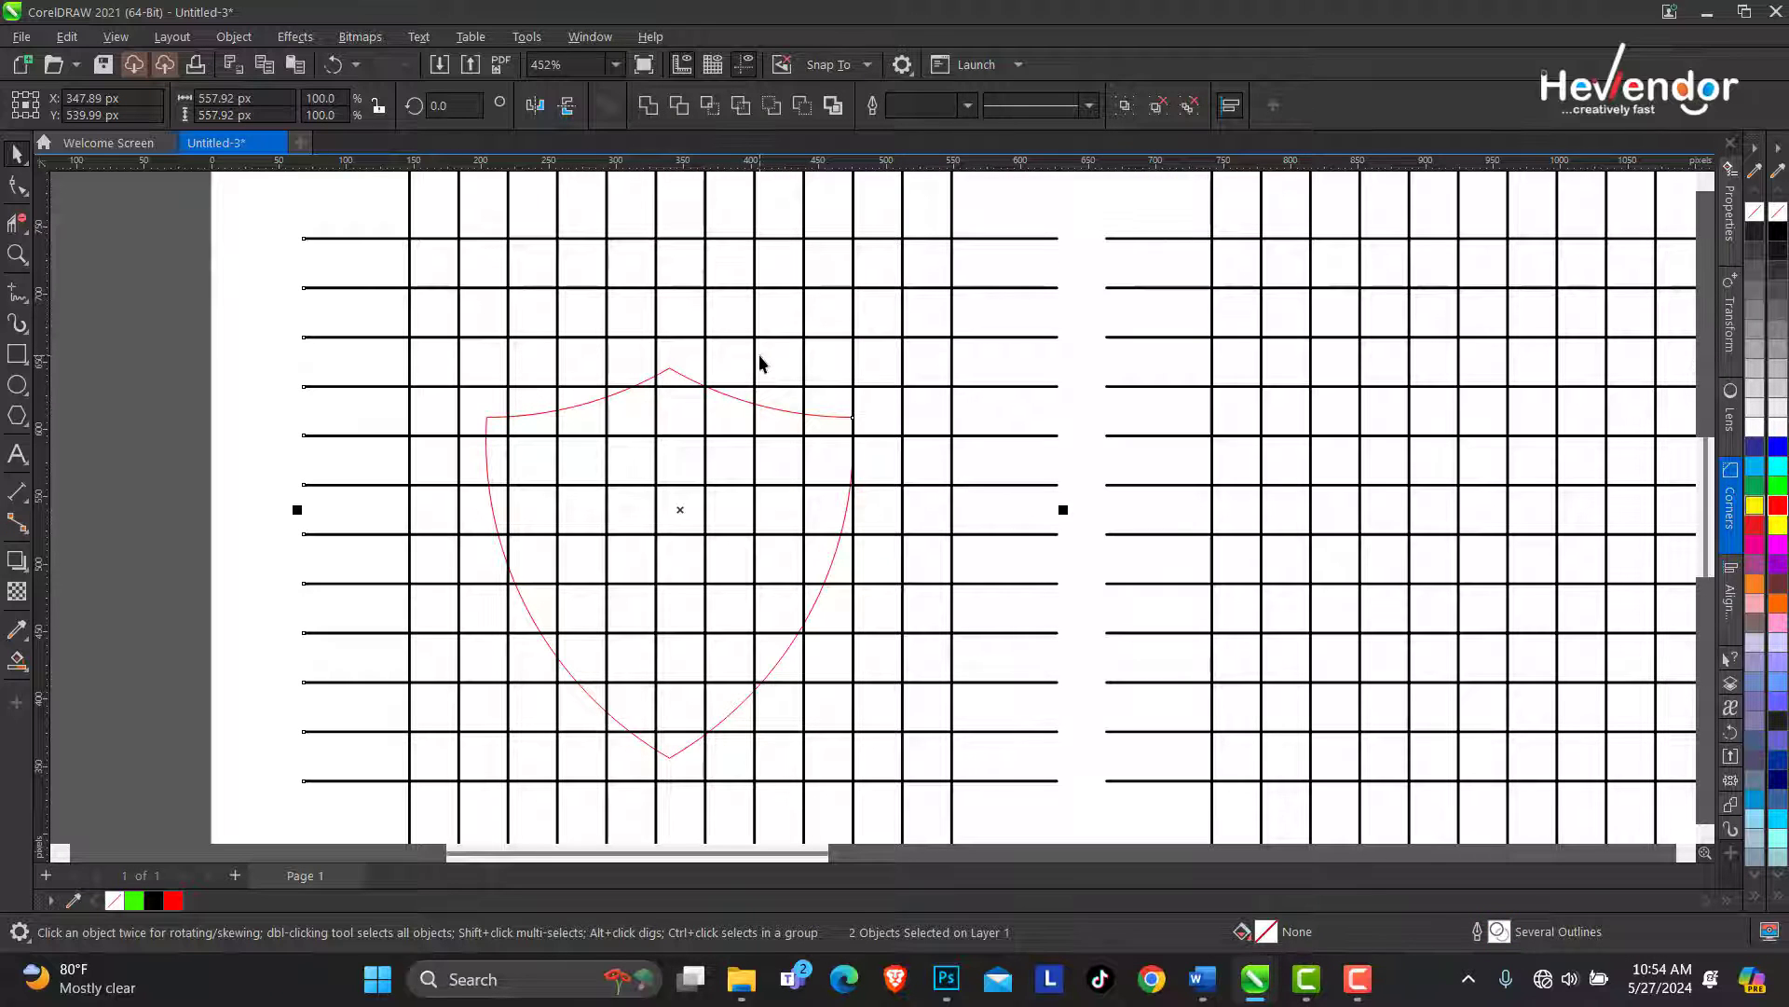
pyautogui.press('c')
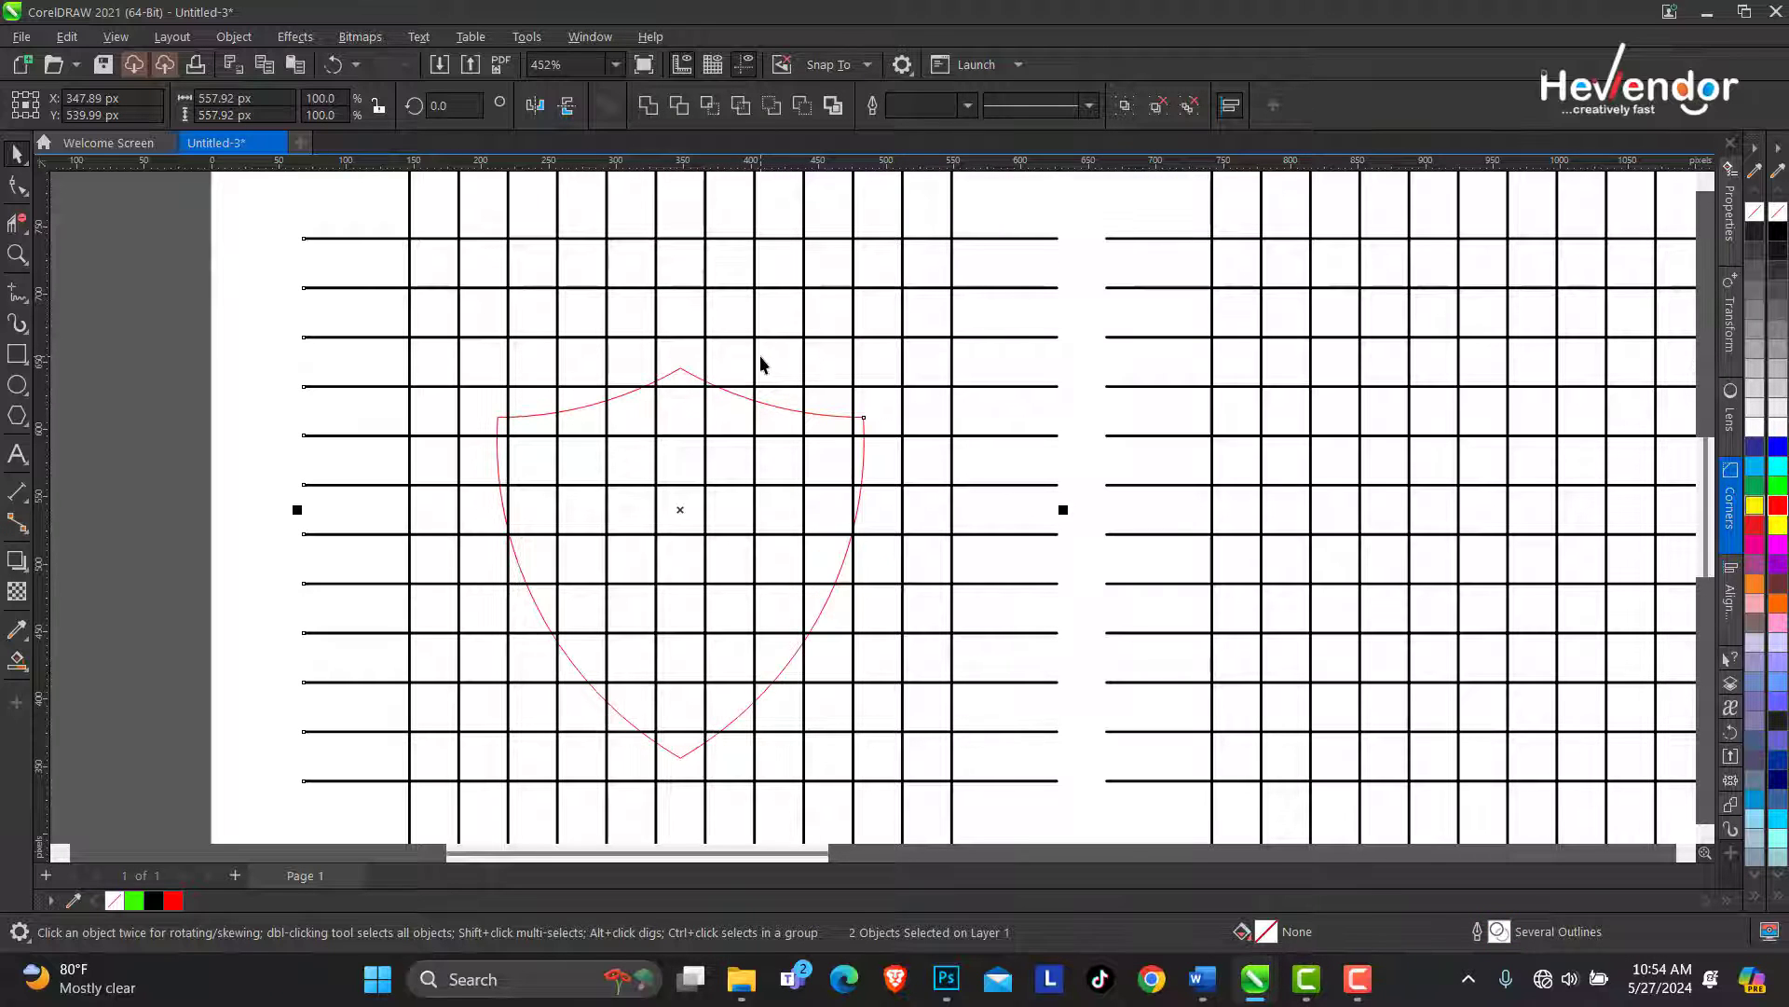
pyautogui.press('e')
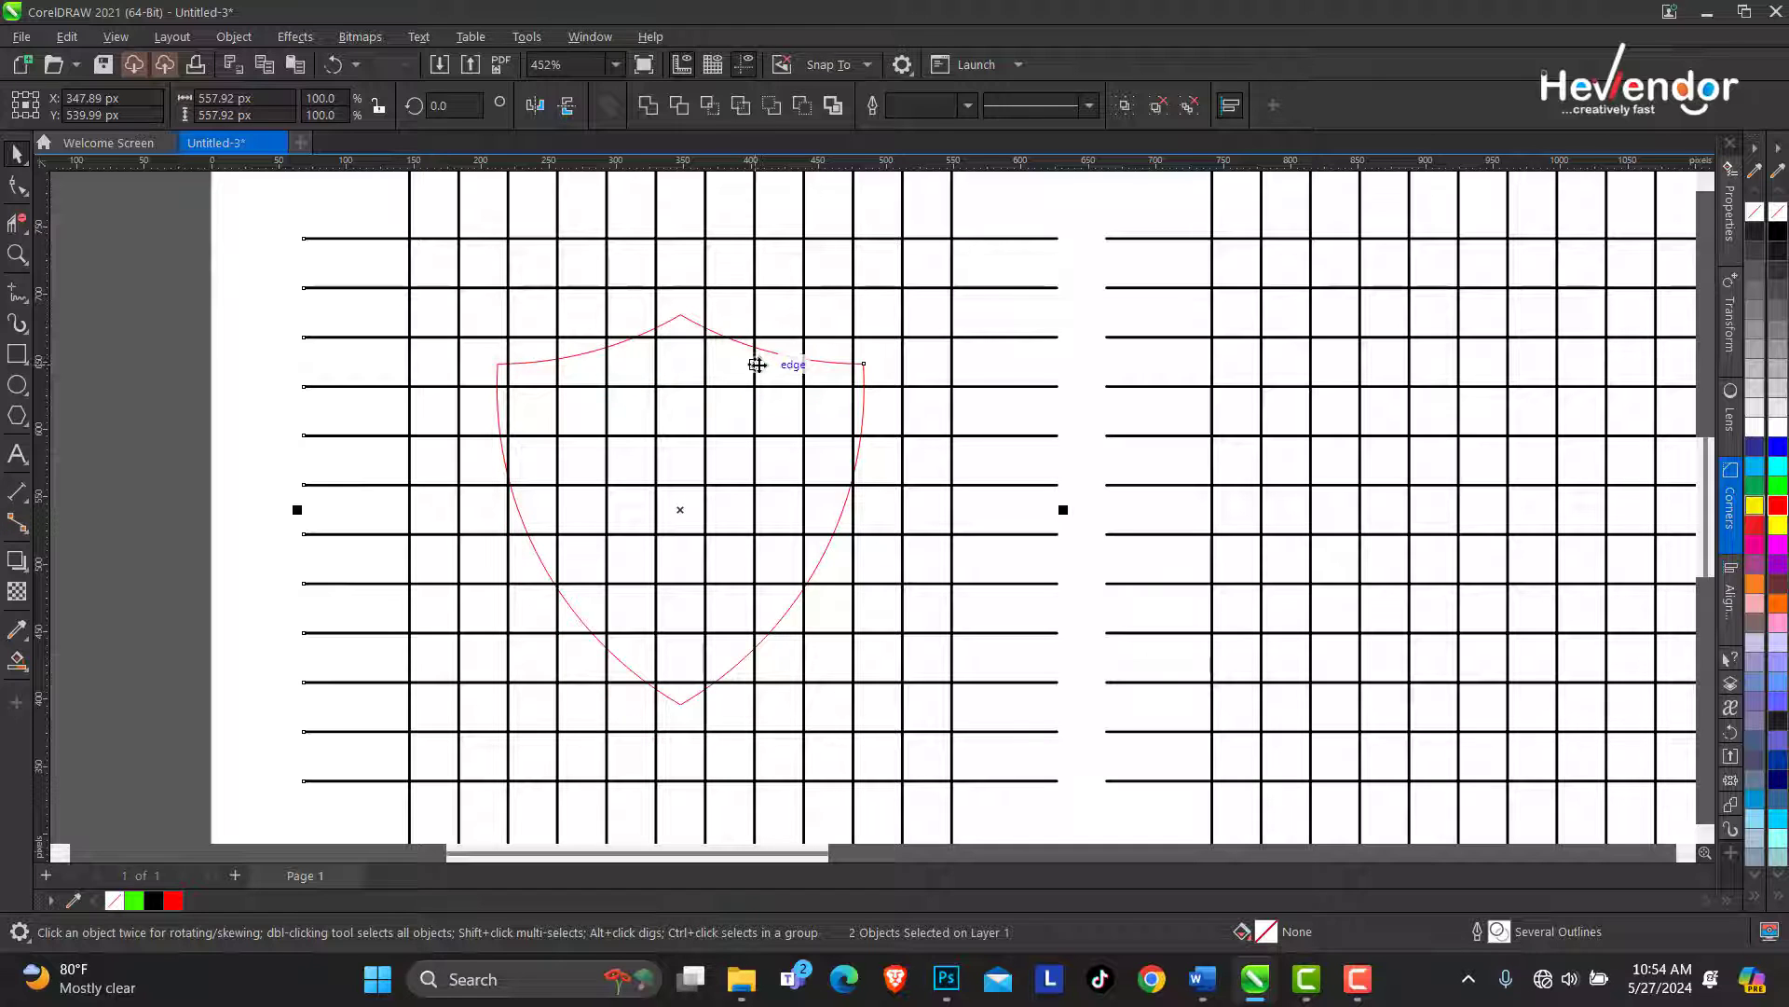
# Enlarge the red shield from its center to about 379 × 402 px and add a concentric copy of about 310 × 329 px inside it
pyautogui.click(234, 339)
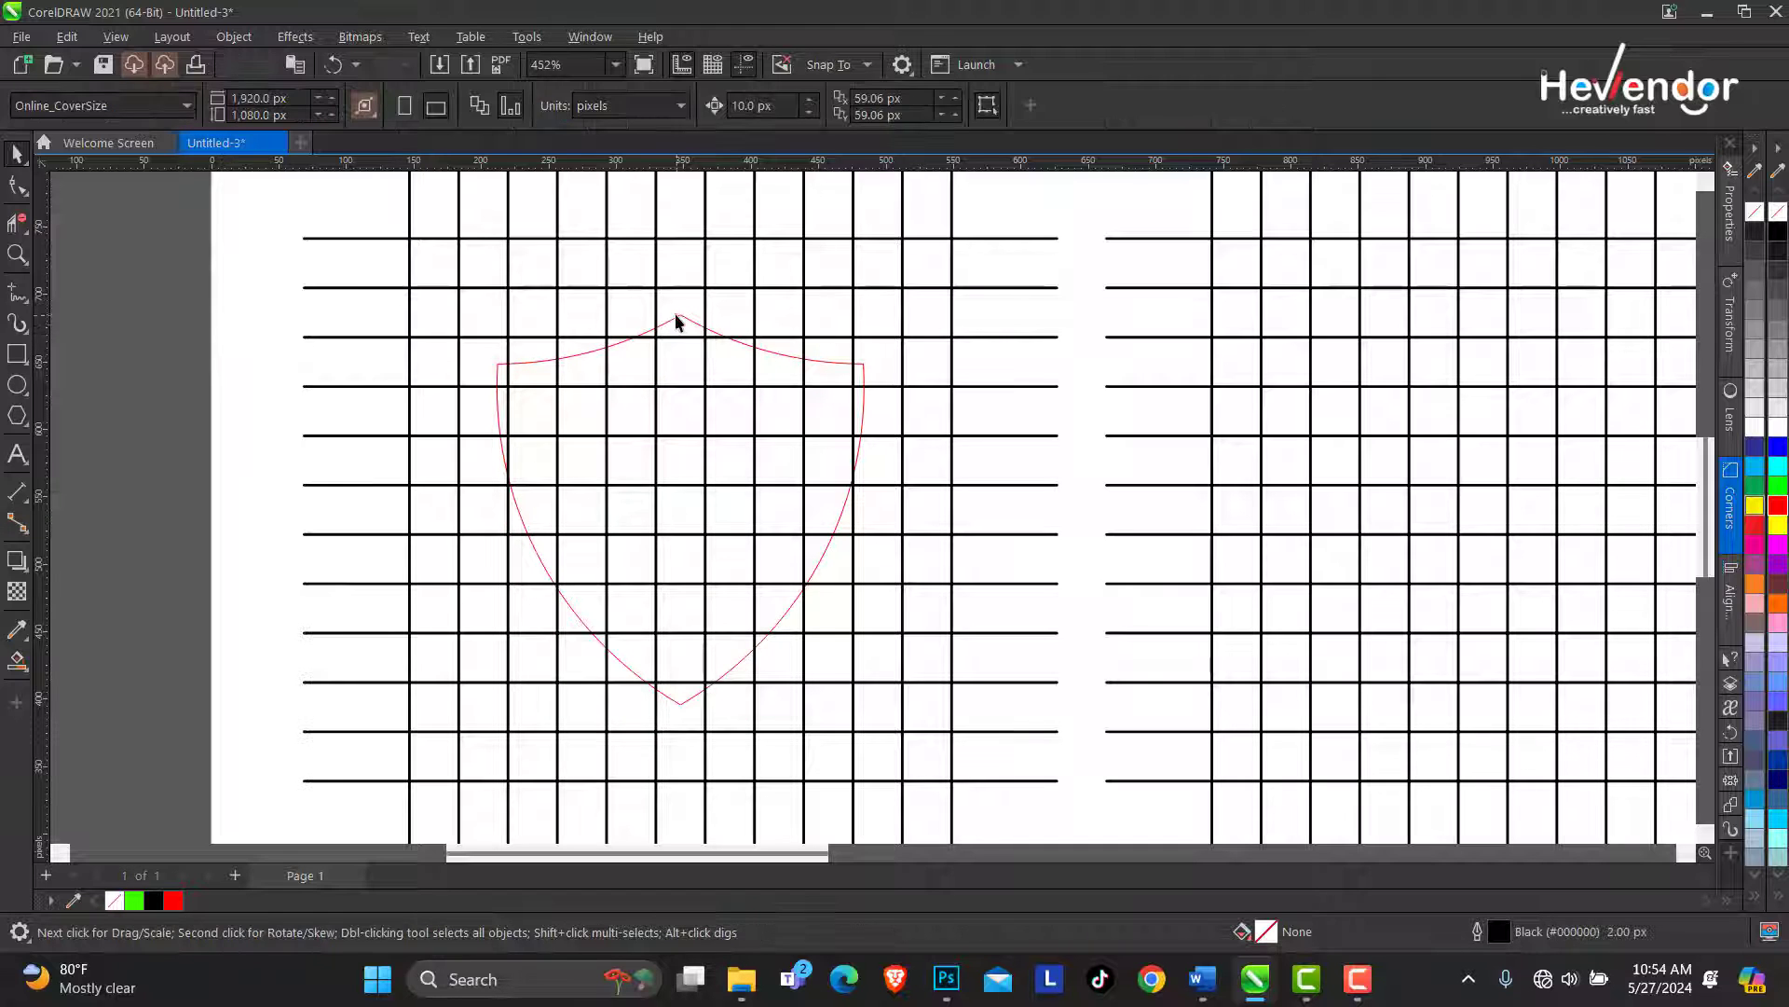
pyautogui.click(683, 325)
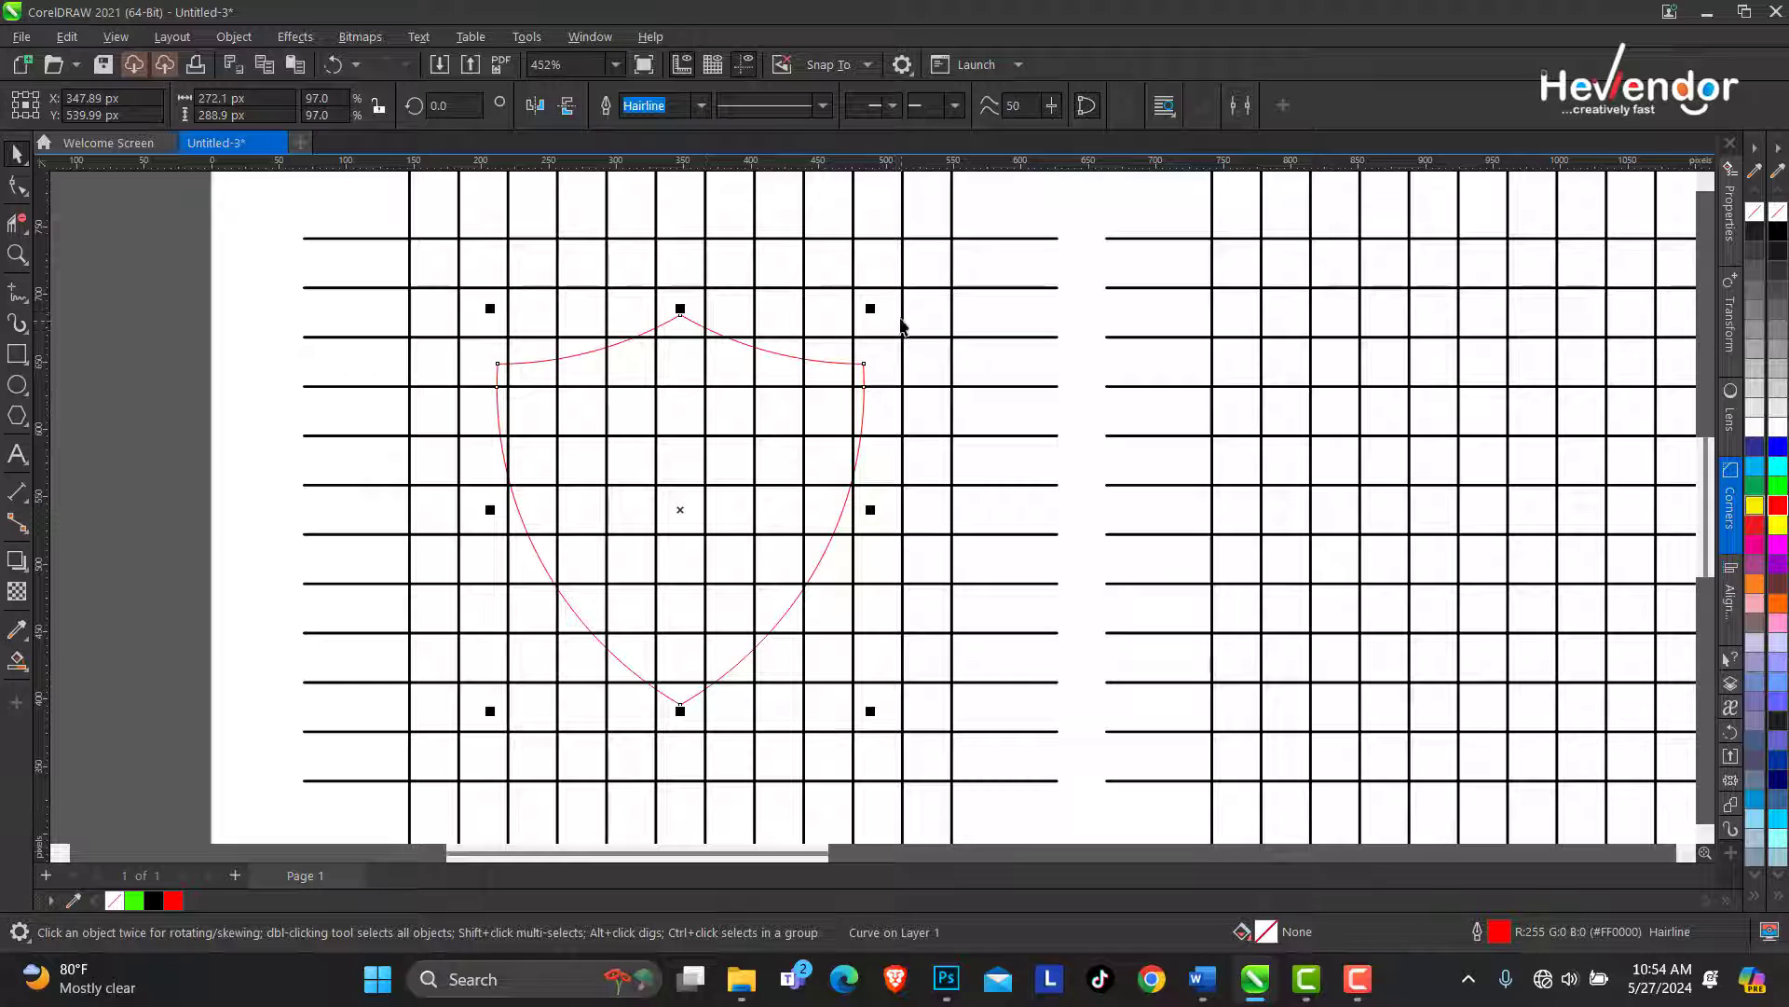
pyautogui.moveTo(871, 308); pyautogui.dragTo(993, 236)
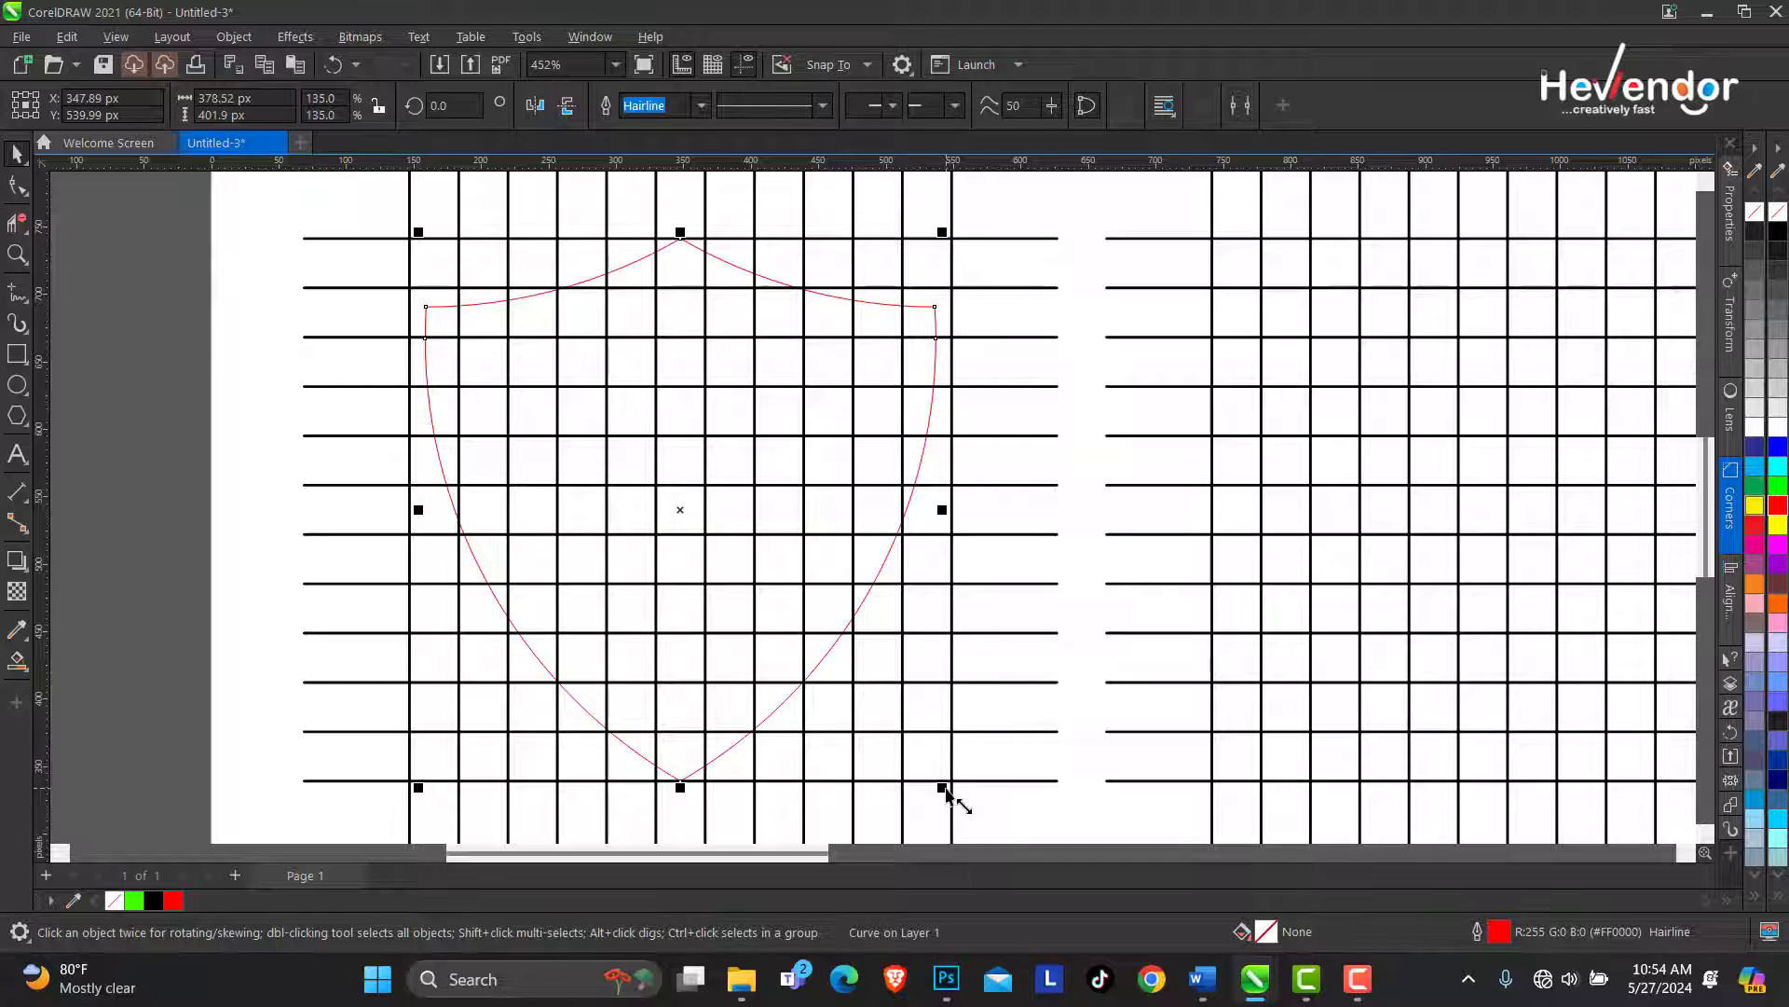
pyautogui.moveTo(943, 788); pyautogui.dragTo(900, 737)
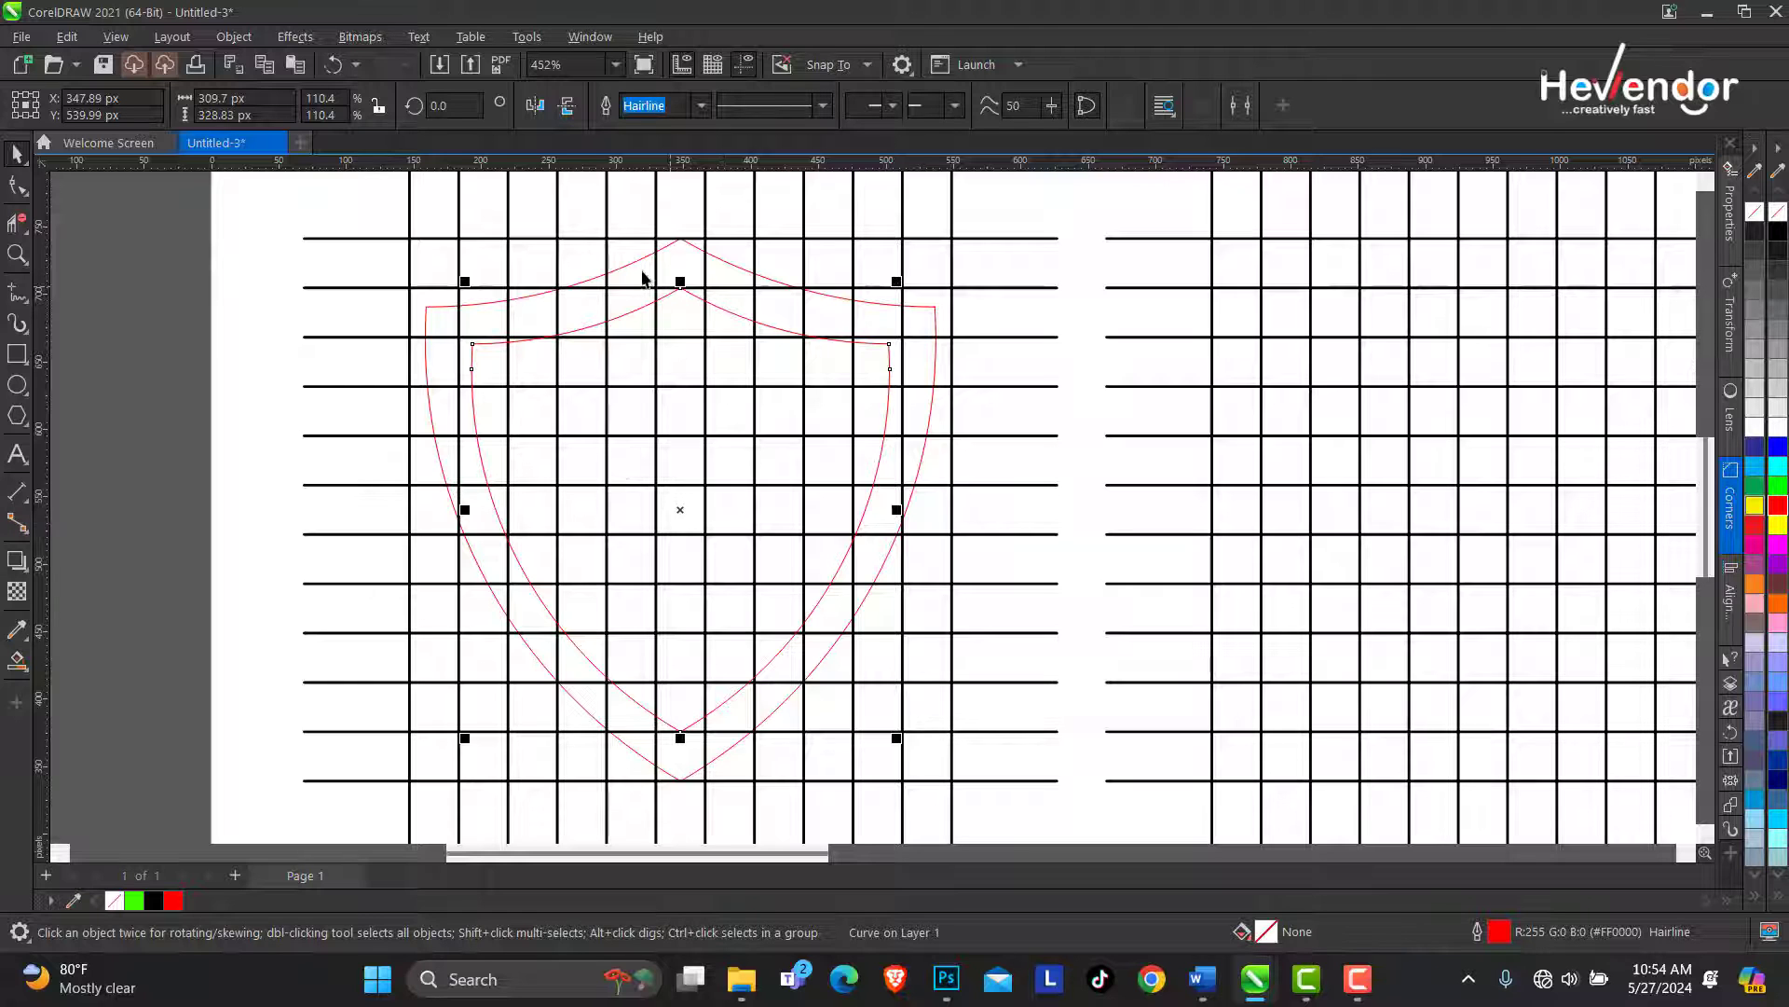
# Set the outline width of the first grid's lines to Hairline
pyautogui.click(565, 239)
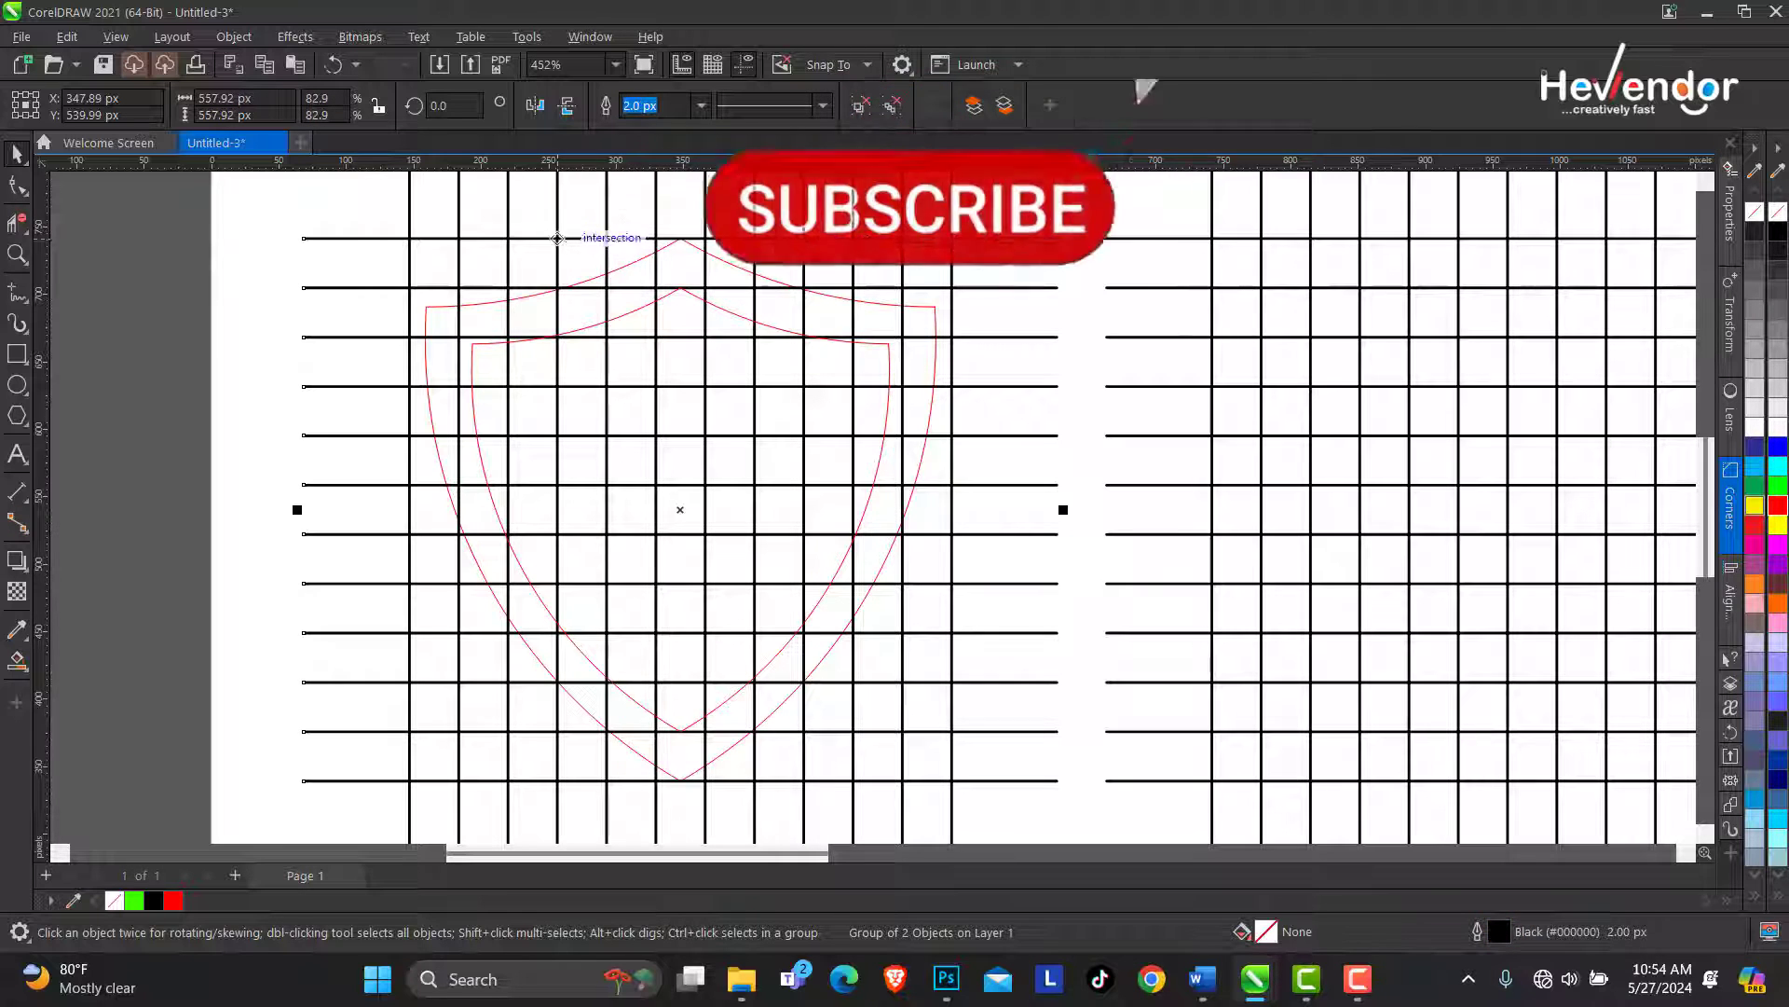
pyautogui.click(701, 105)
pyautogui.click(643, 141)
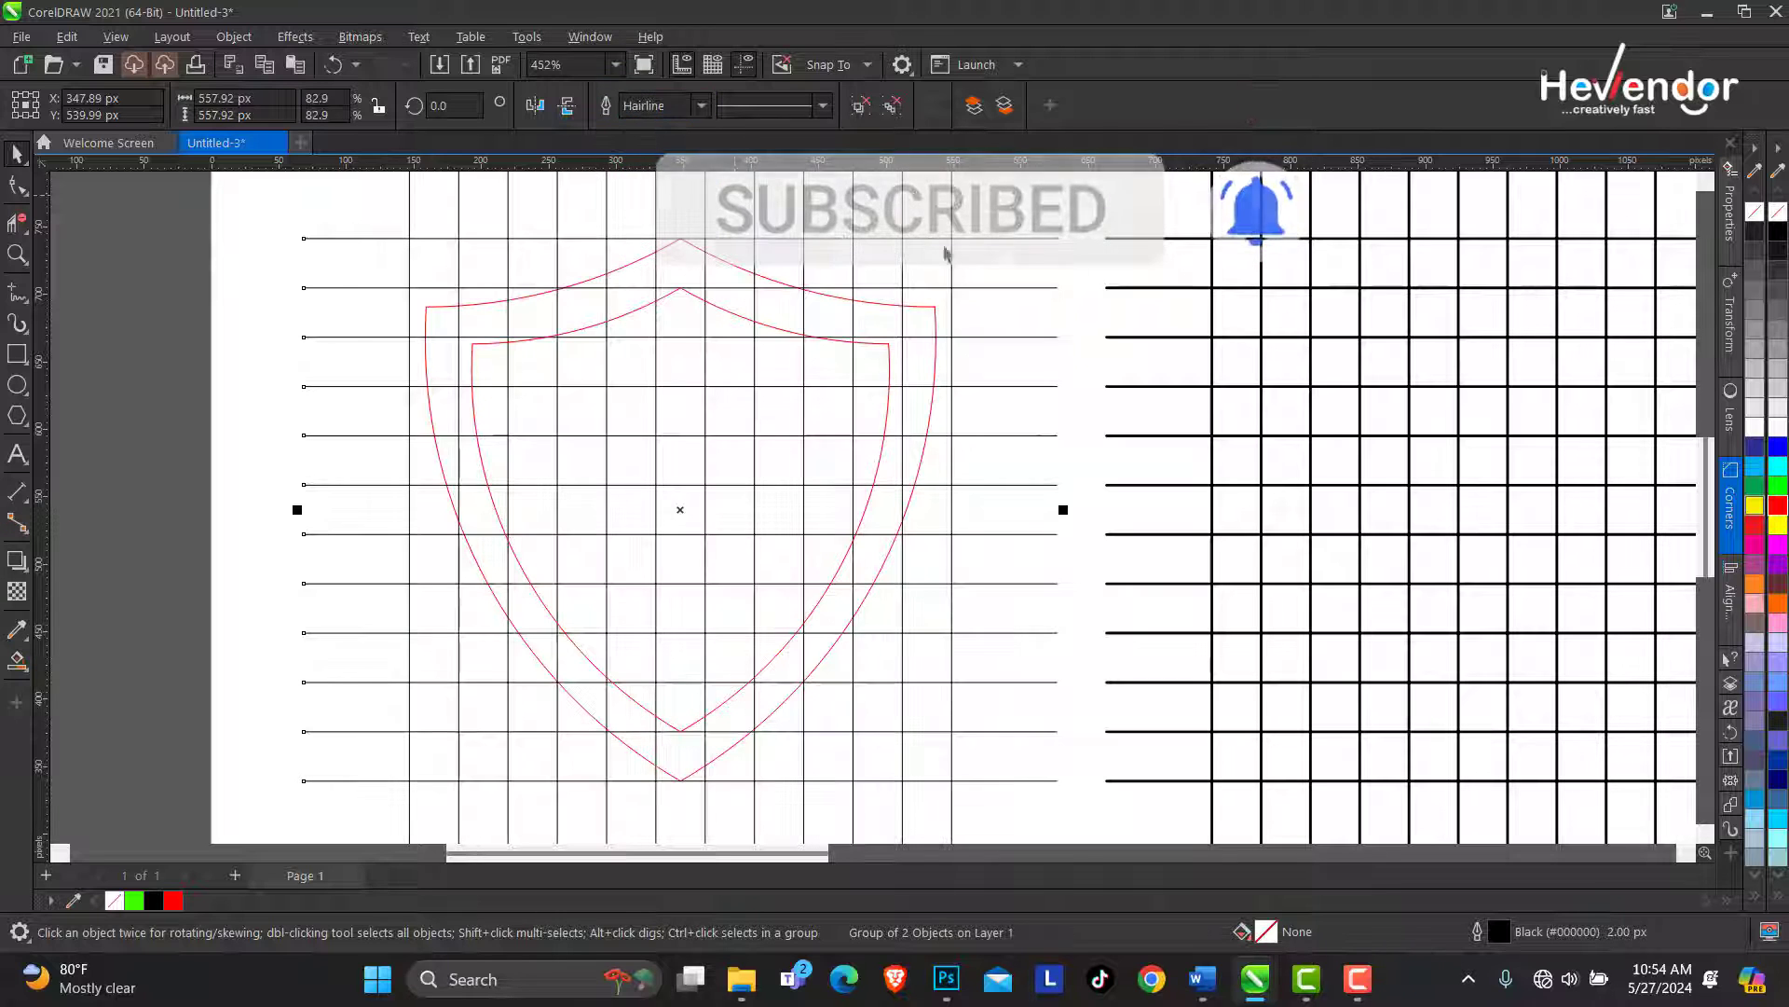
# Set the outline width of the second and third grids' lines to Hairline
pyautogui.click(17, 253)
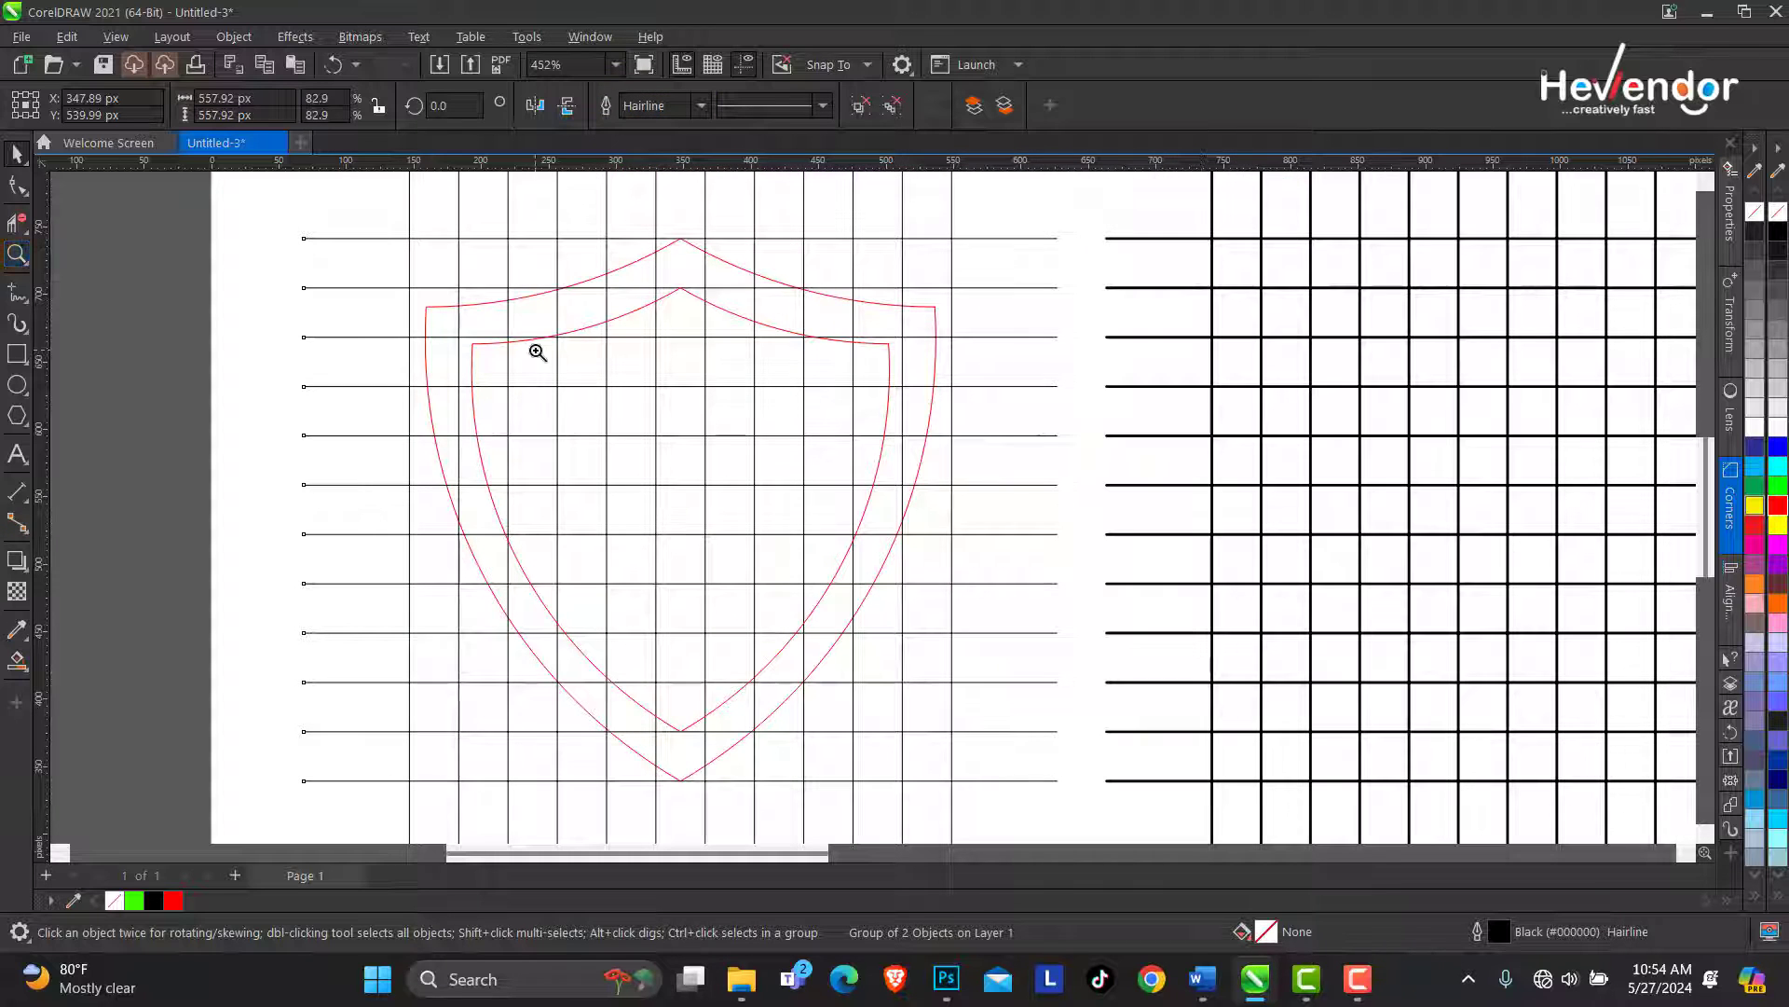
pyautogui.rightClick(583, 349)
pyautogui.moveTo(442, 352); pyautogui.dragTo(1279, 658)
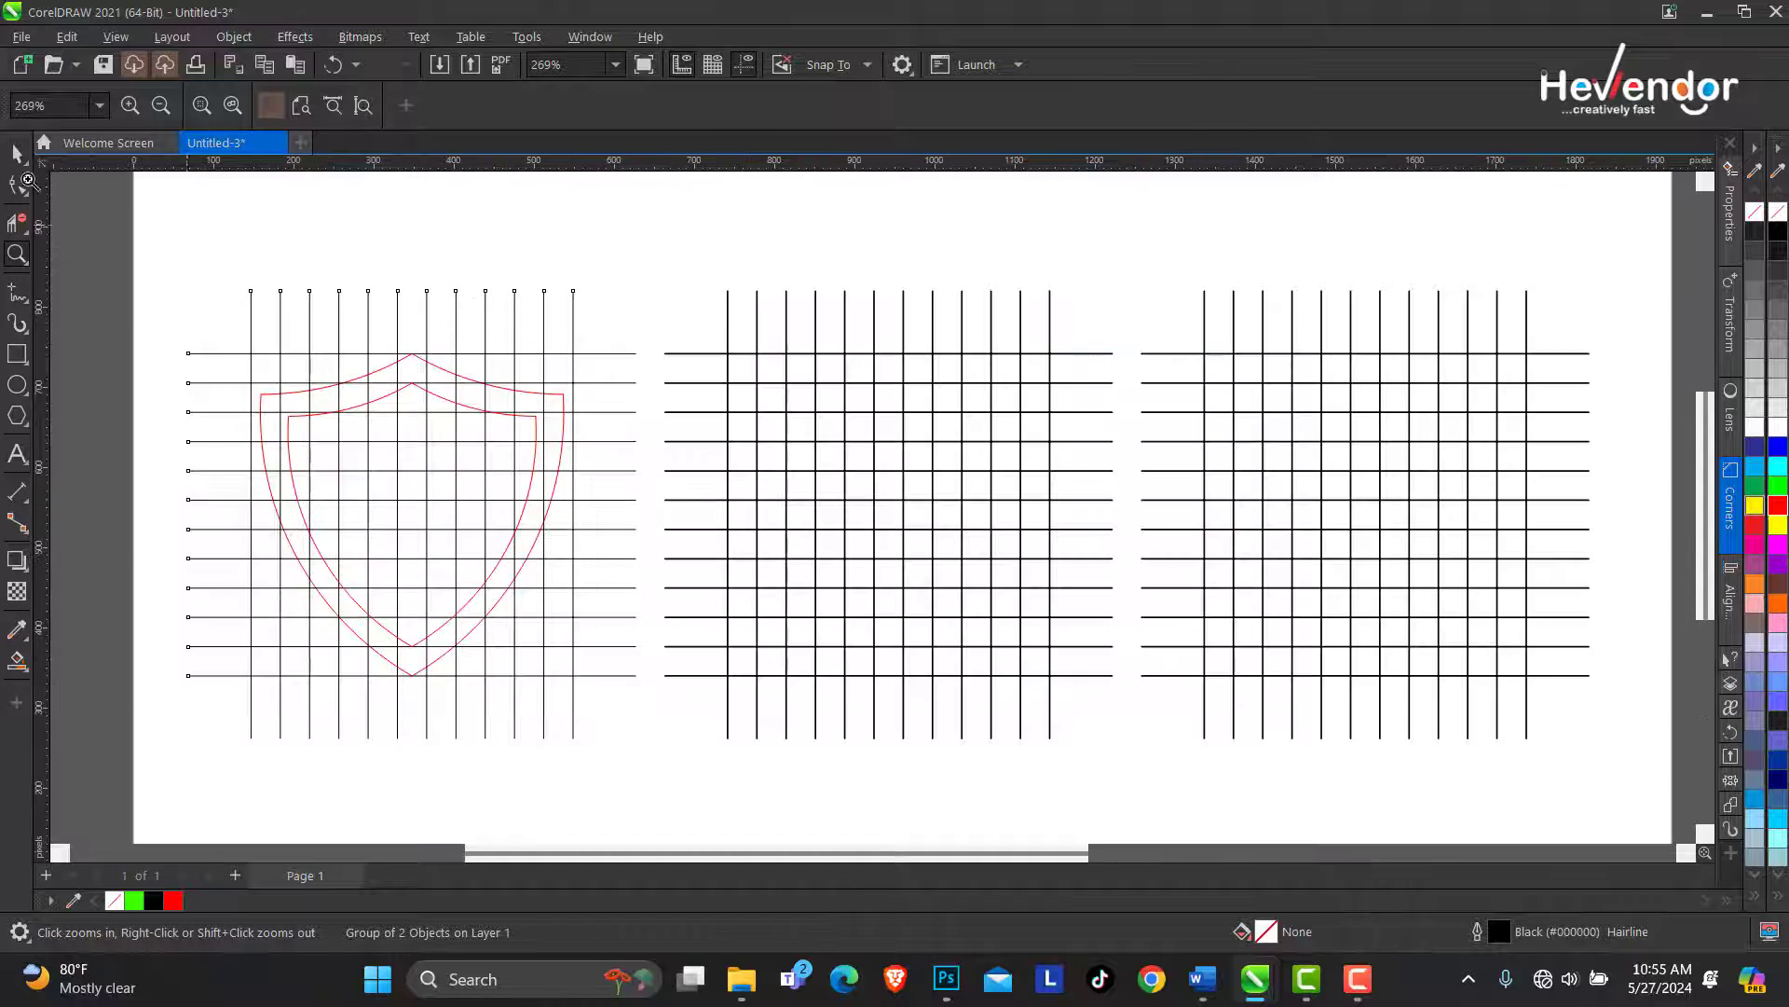
pyautogui.click(16, 154)
pyautogui.click(719, 355)
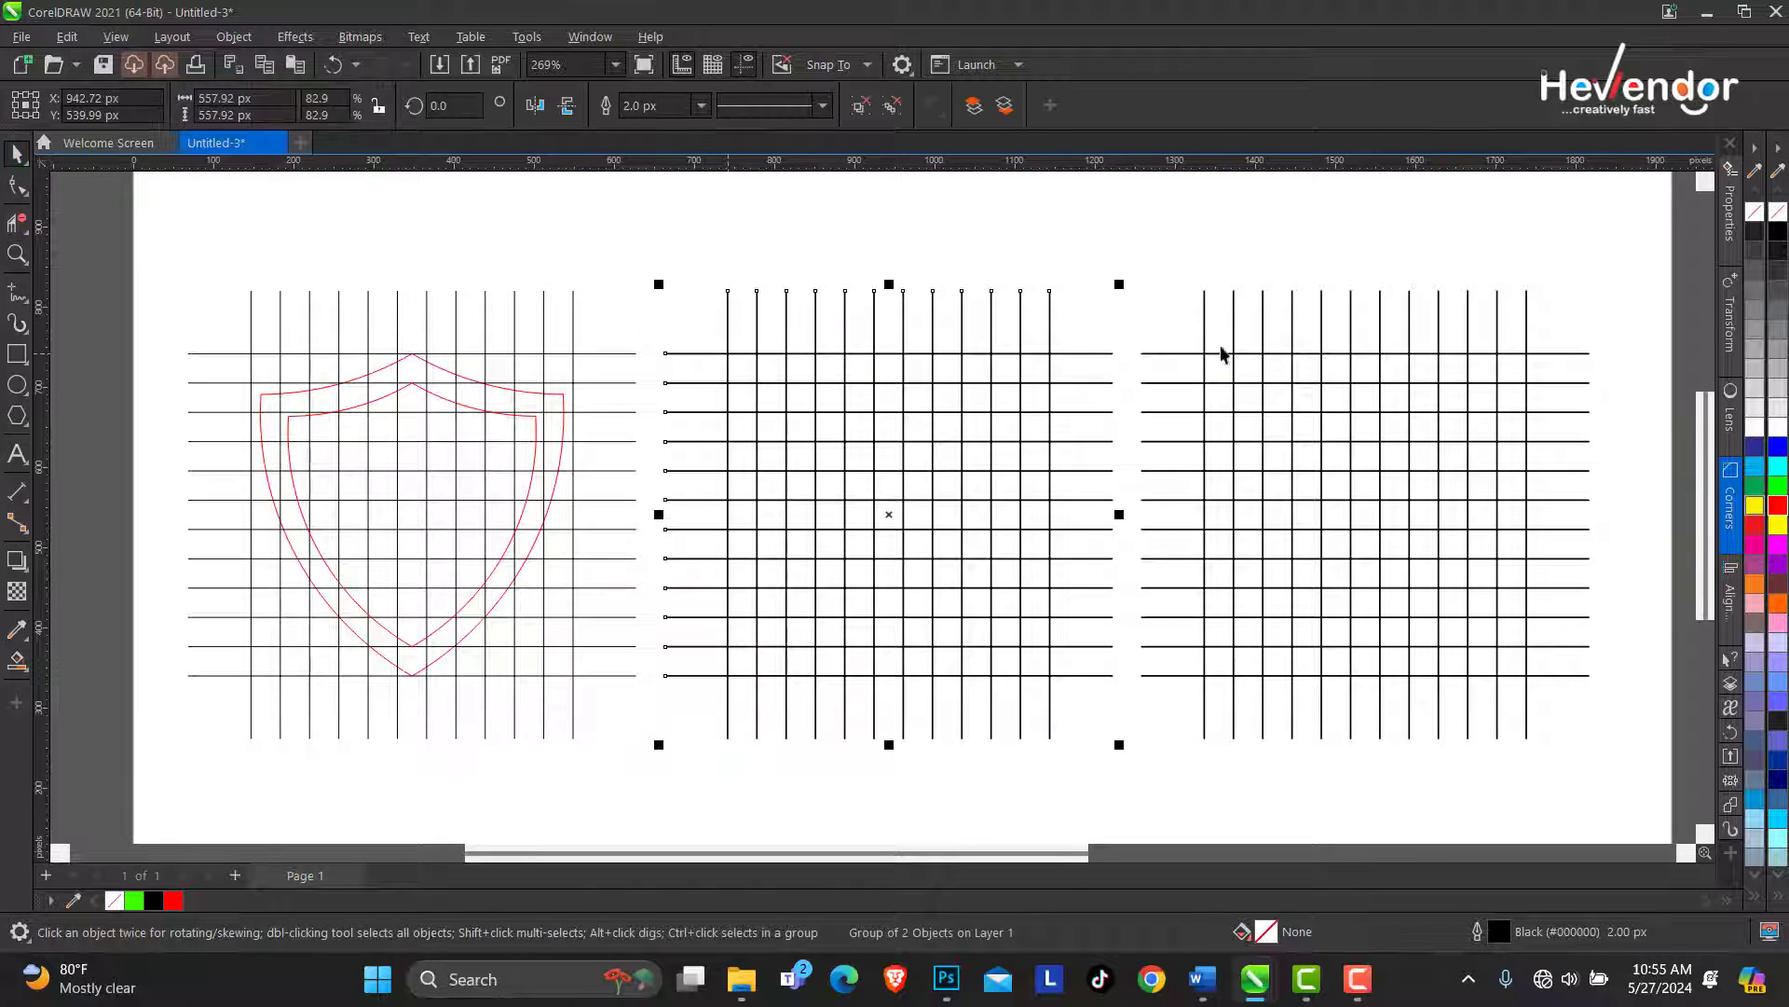
pyautogui.keyDown('shift'); pyautogui.click(1218, 353); pyautogui.keyUp('shift')
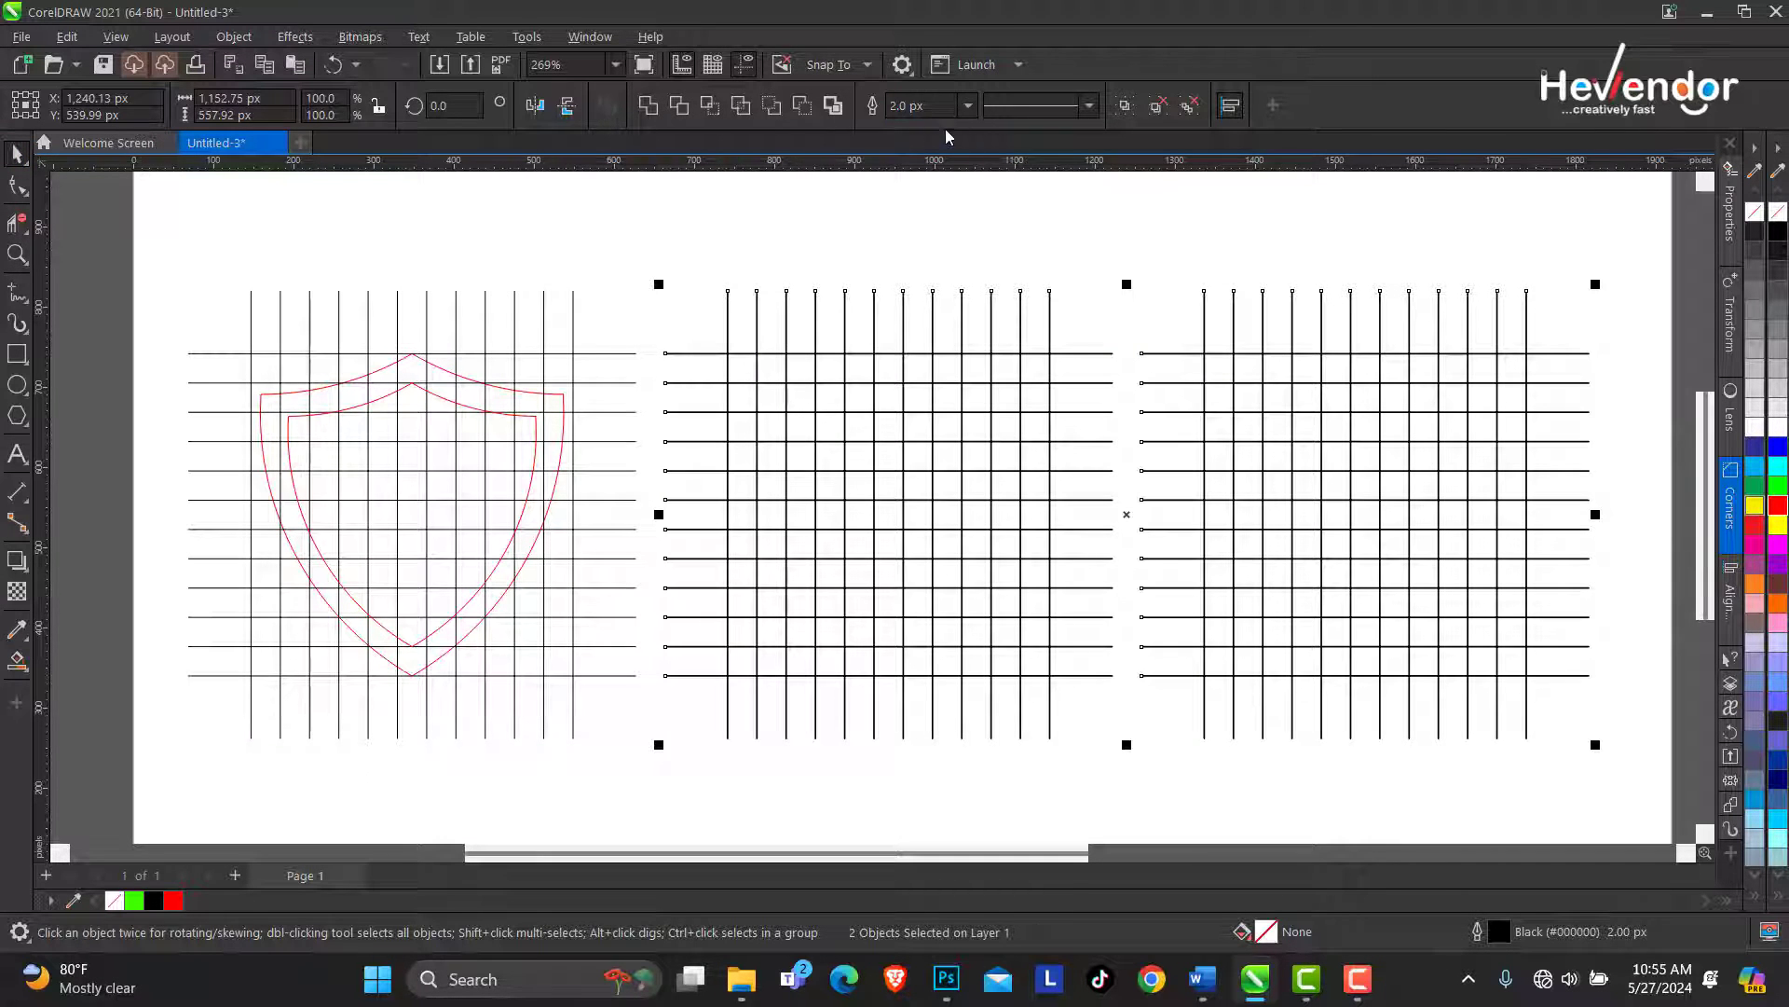
pyautogui.click(969, 105)
pyautogui.click(959, 260)
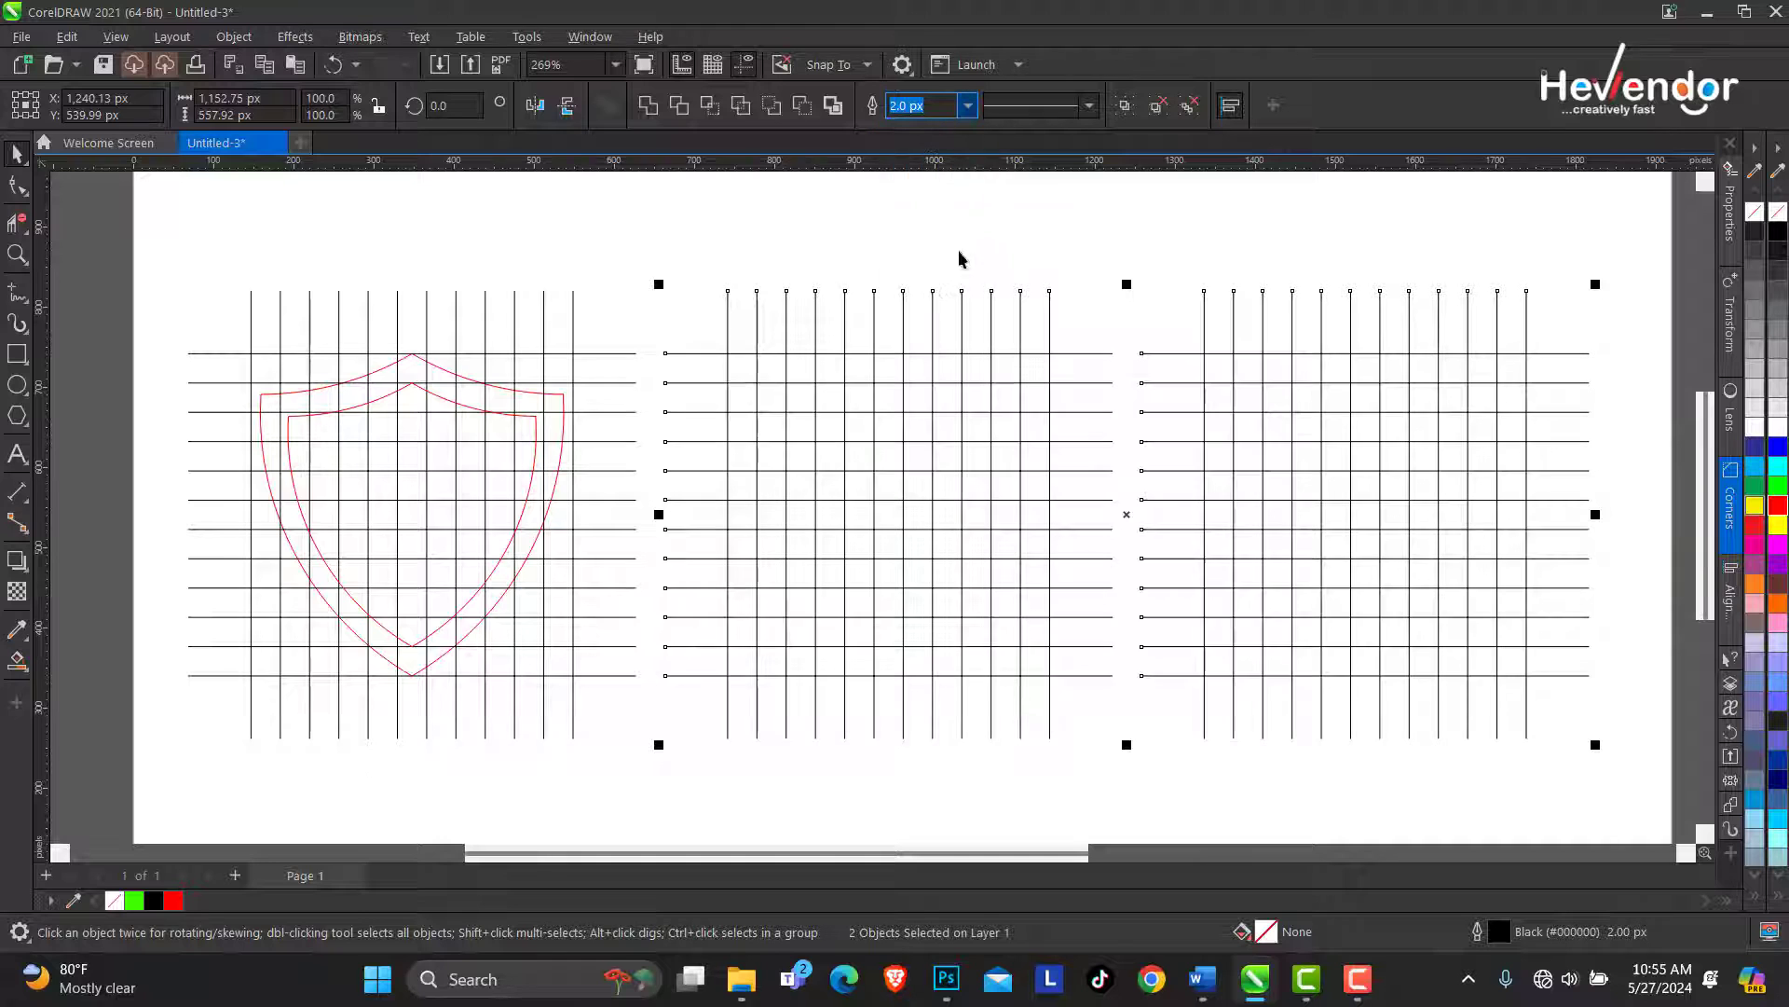
pyautogui.click(782, 248)
pyautogui.click(440, 370)
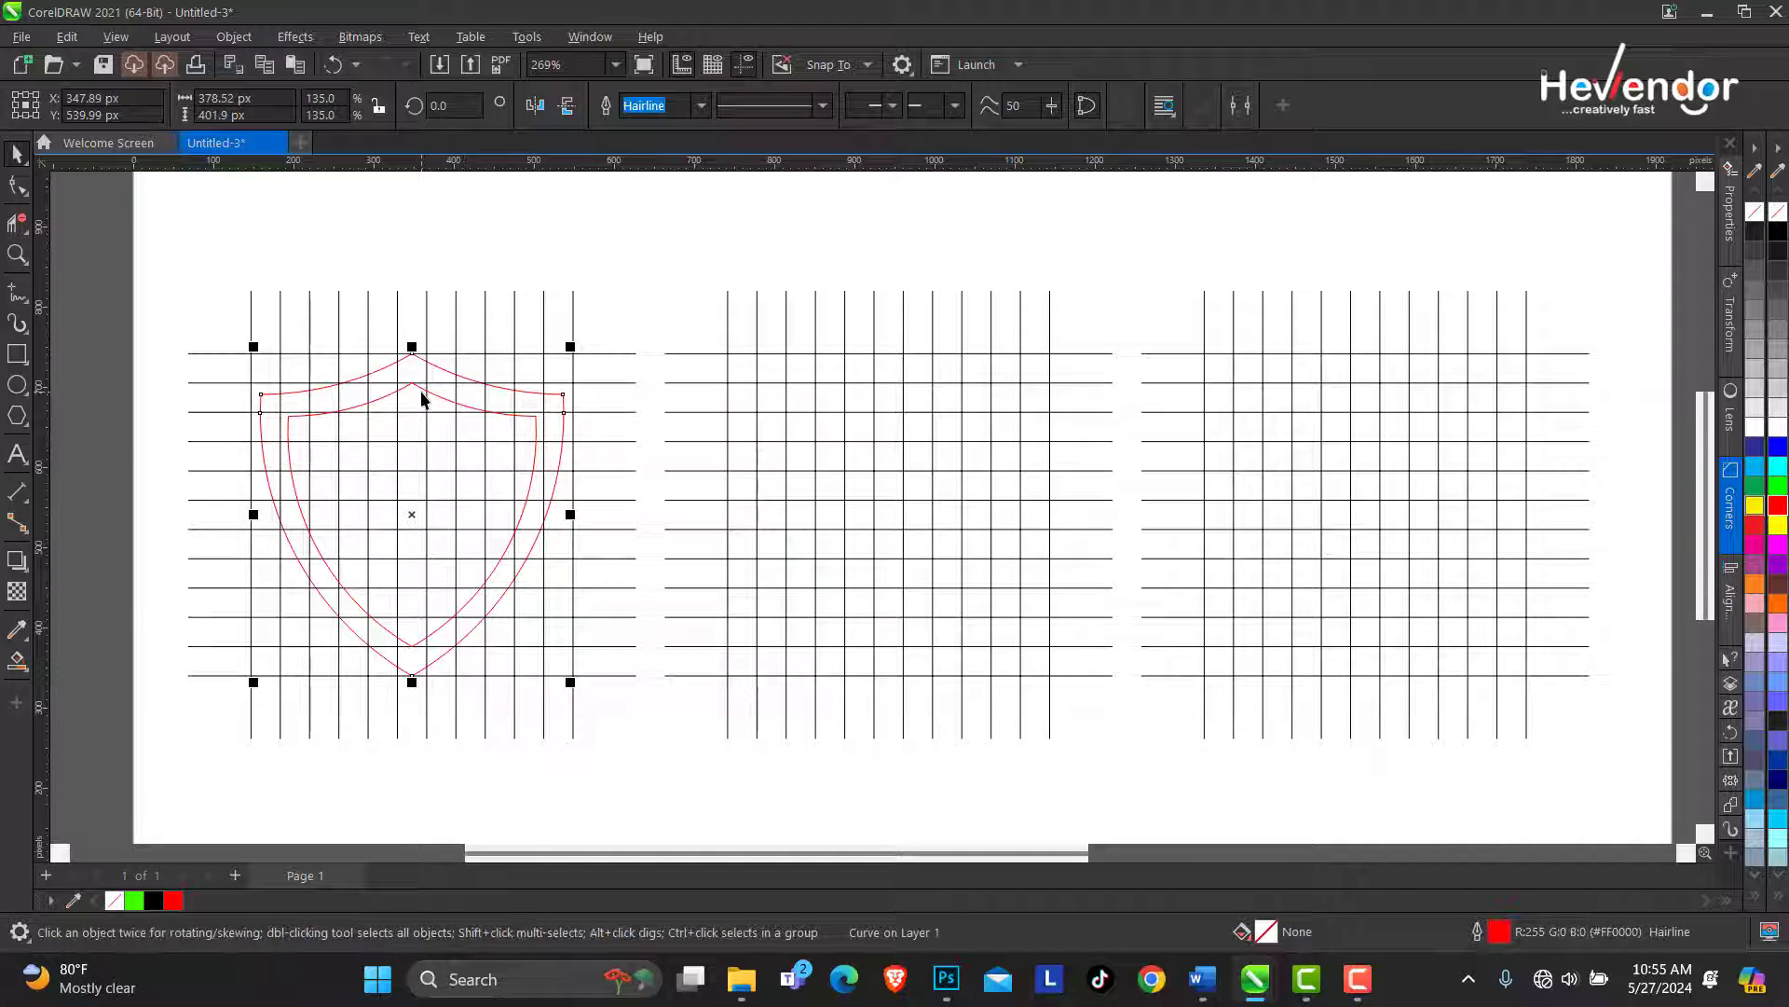
pyautogui.click(423, 394)
pyautogui.keyDown('shift'); pyautogui.click(410, 356); pyautogui.keyUp('shift')
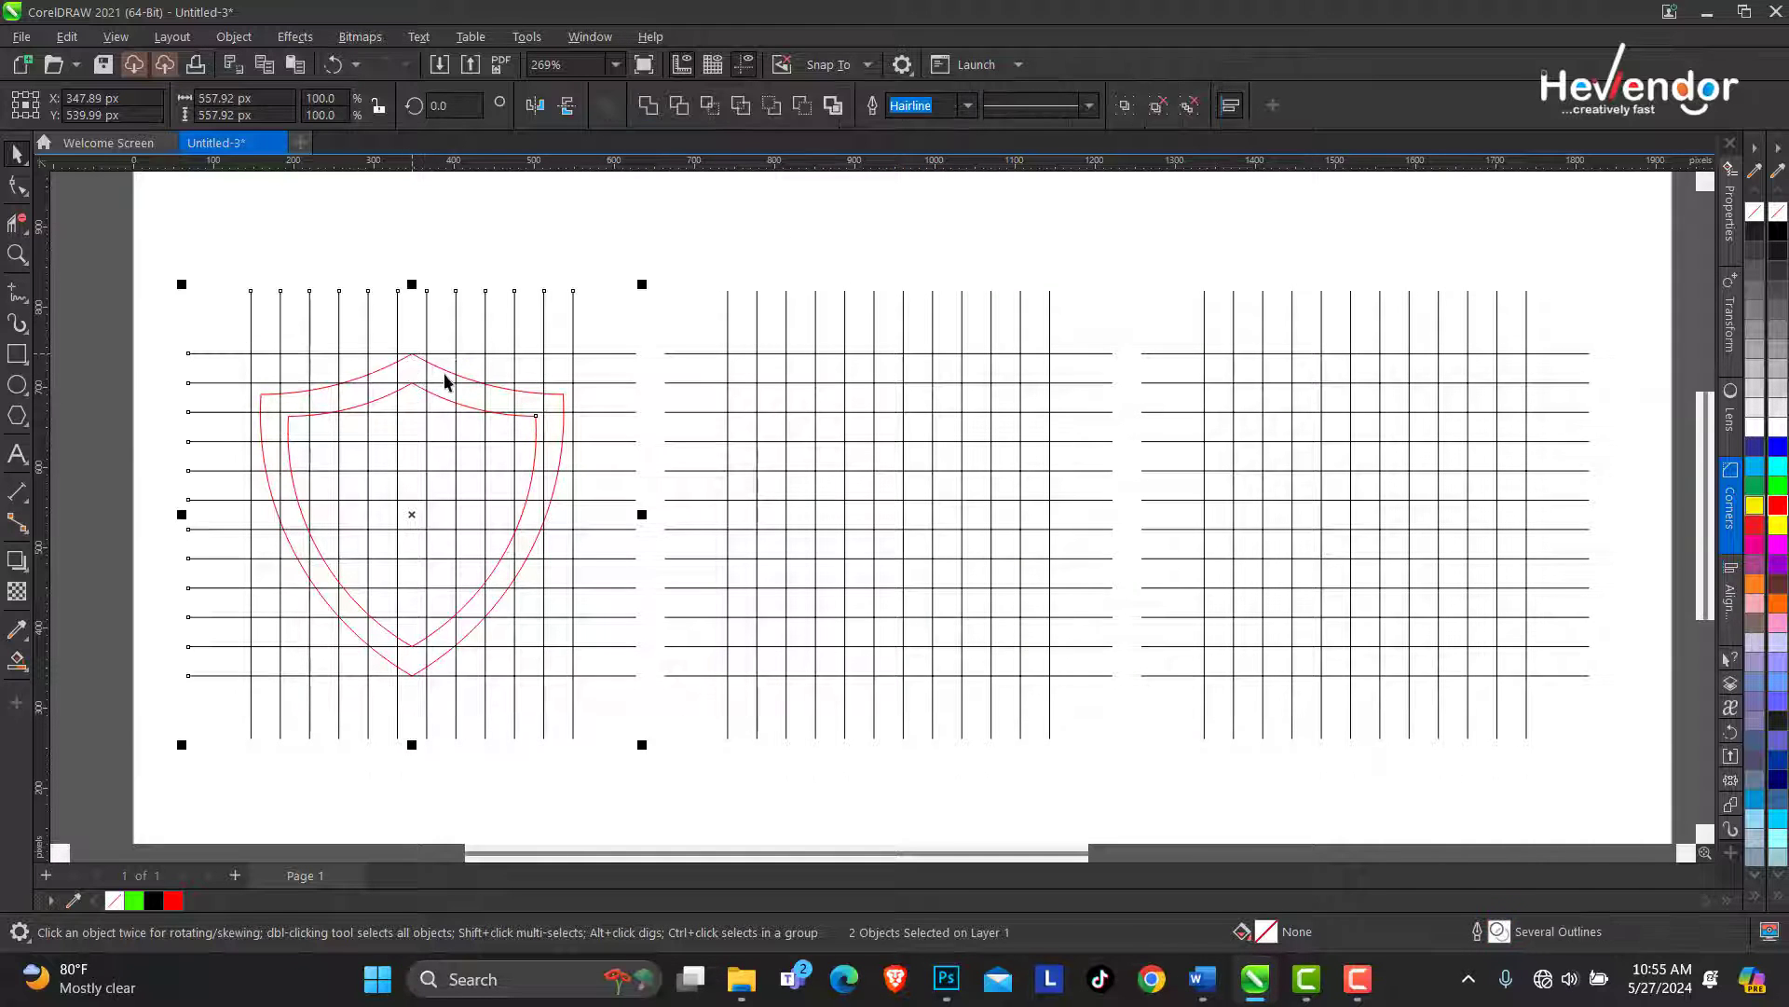
pyautogui.click(615, 328)
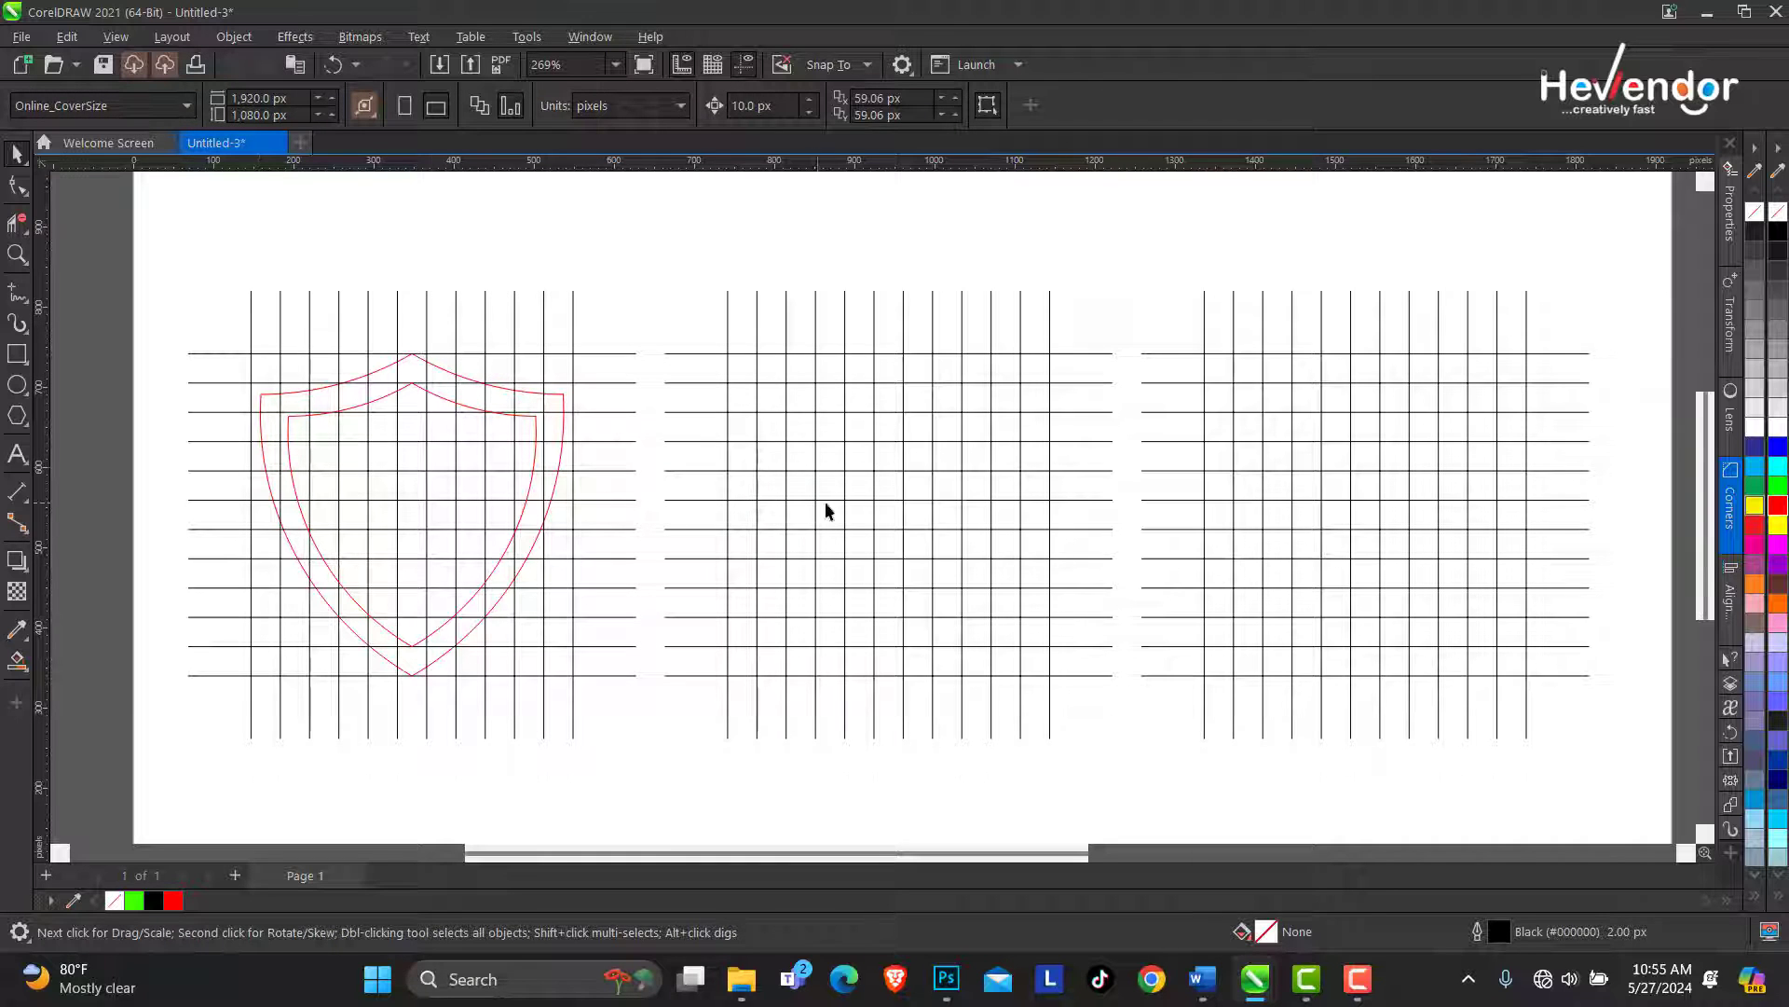
# Move the circle from outside the page onto the second grid and scale it from its center to about 309 px in diameter
pyautogui.click(17, 255)
pyautogui.rightClick(929, 431)
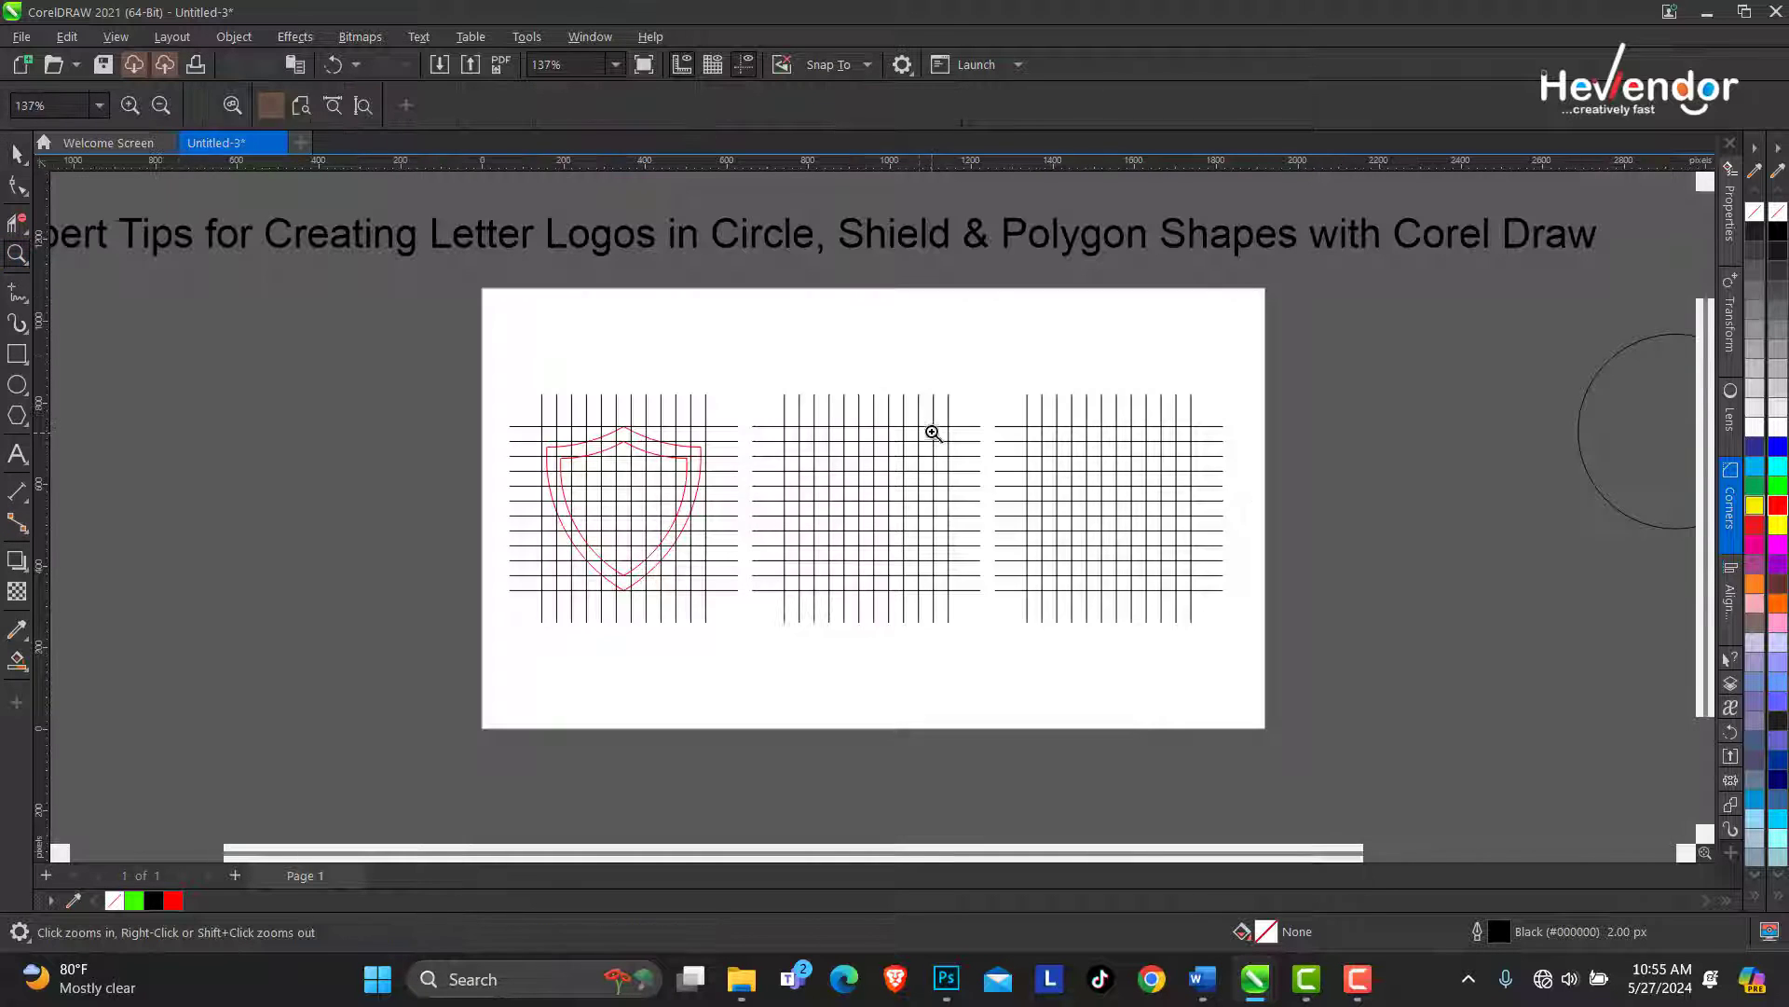
pyautogui.press('space')
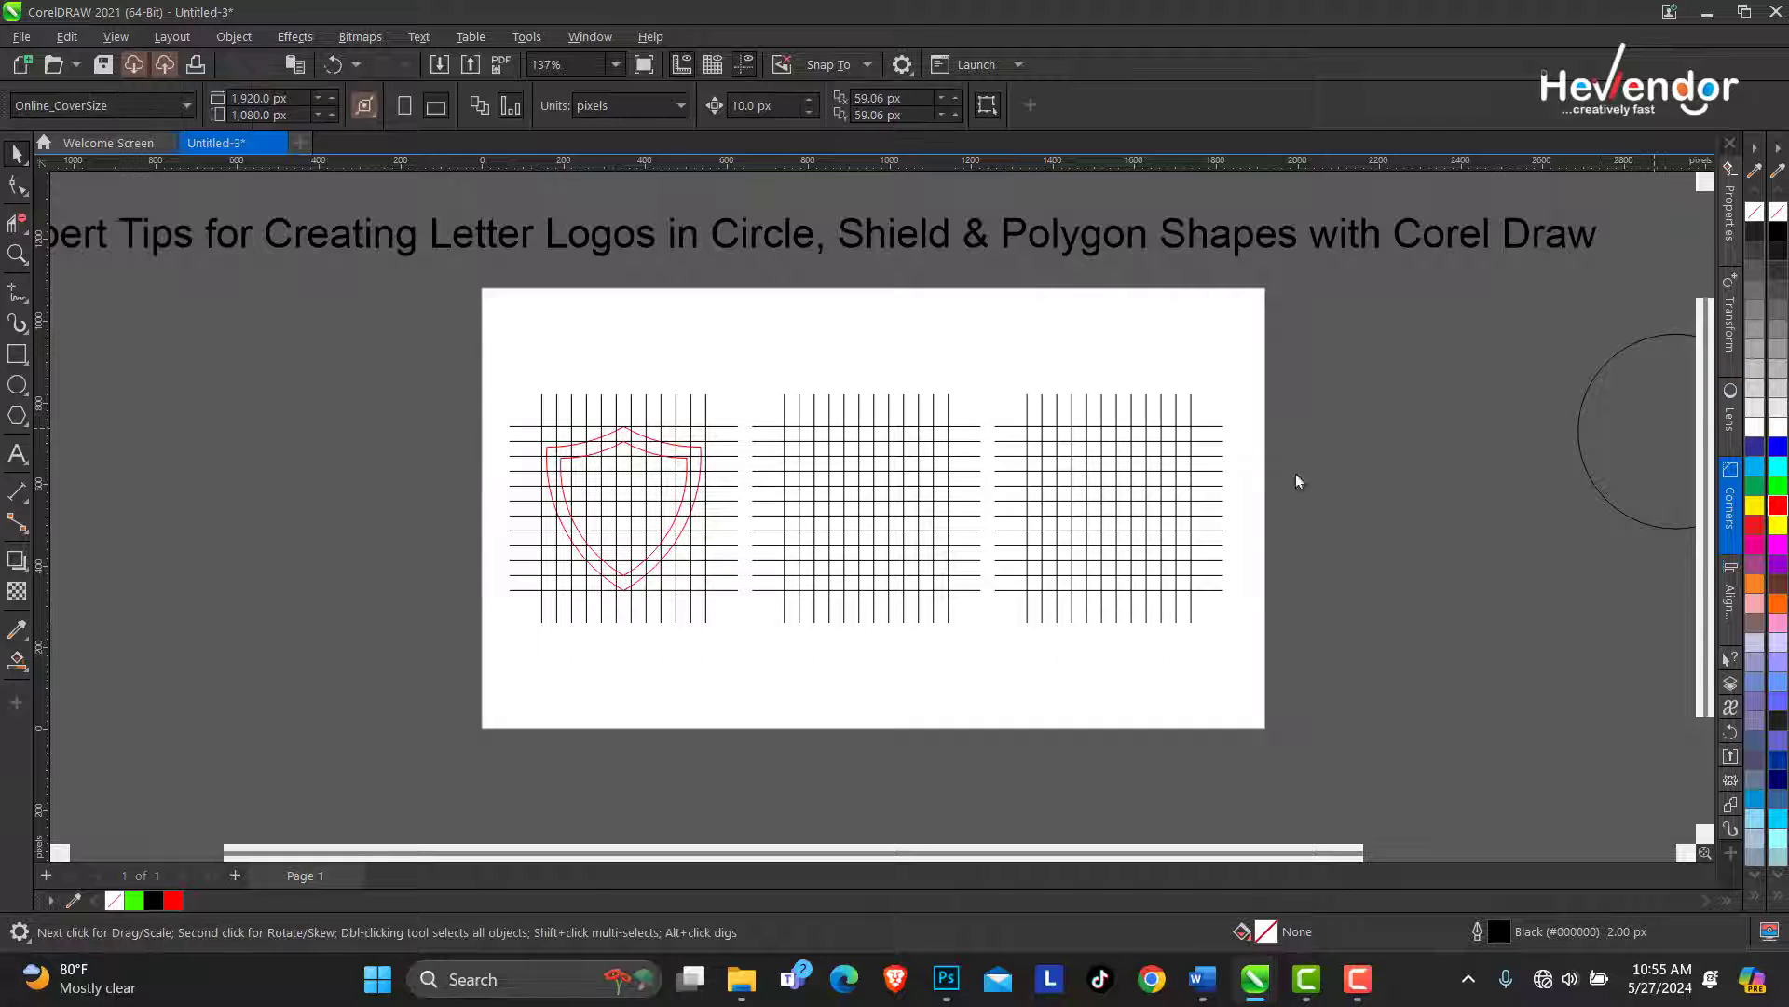
pyautogui.moveTo(1664, 429); pyautogui.dragTo(872, 514)
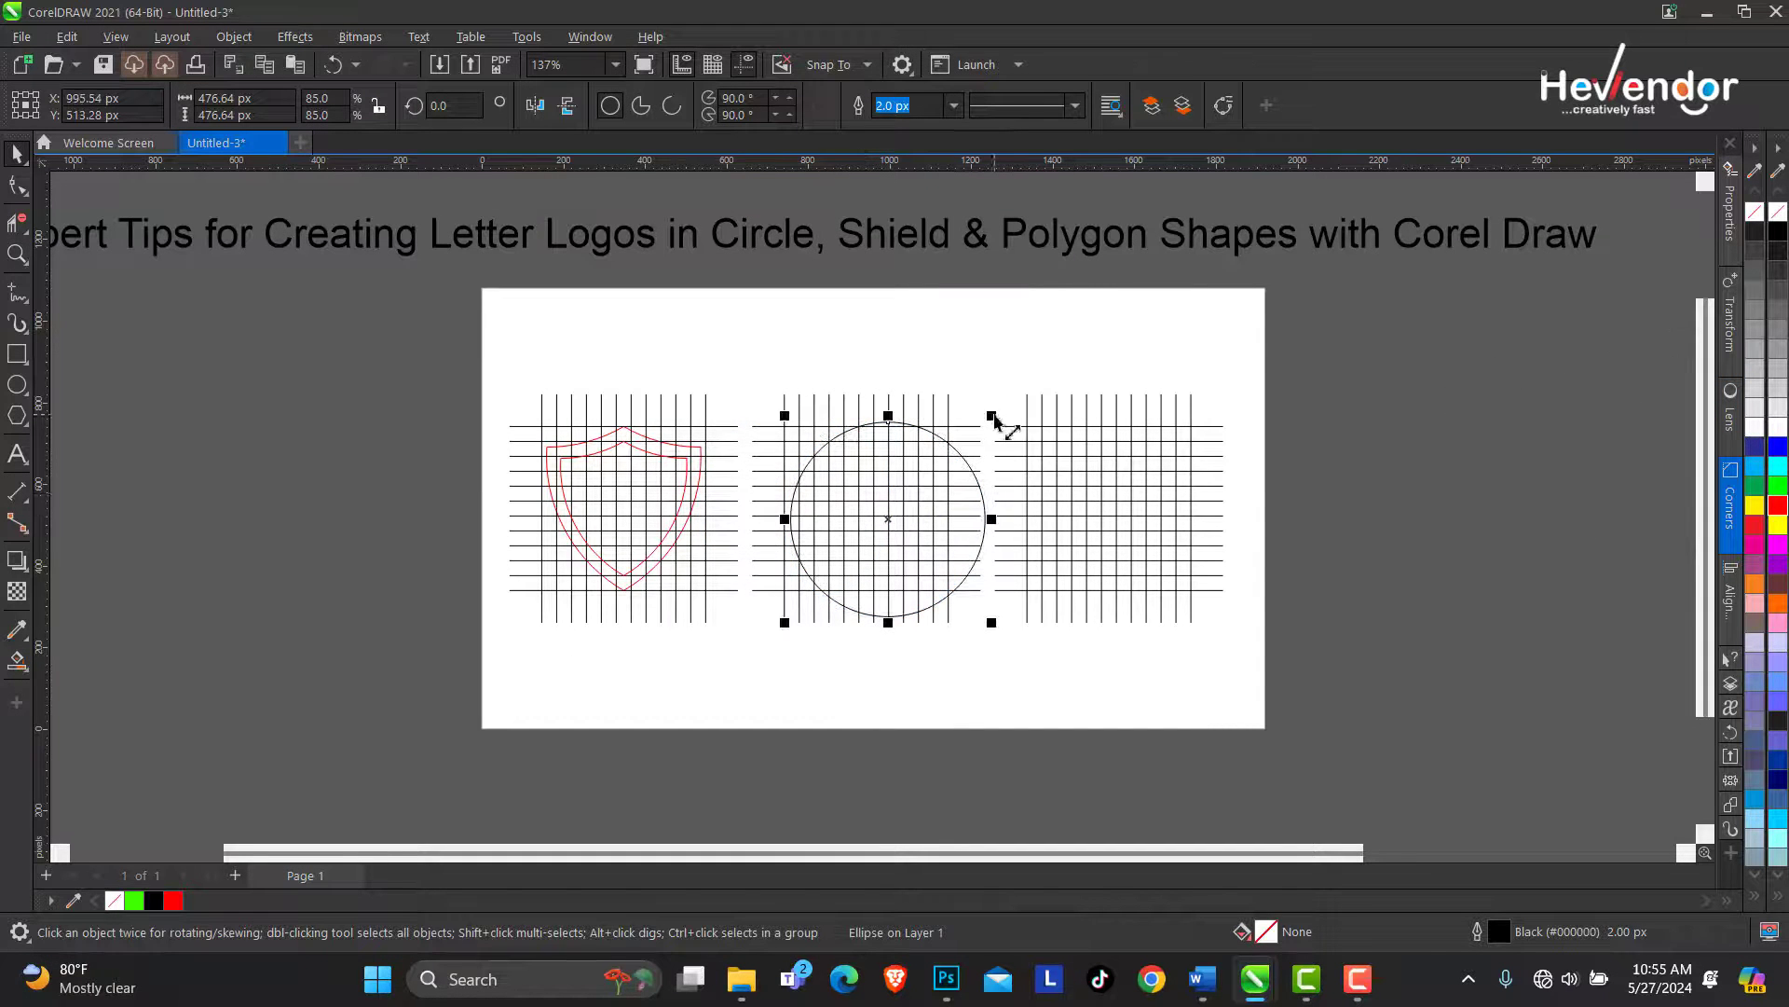
pyautogui.moveTo(990, 416); pyautogui.dragTo(960, 450)
# Change the circle's outline color to red and its outline width to Hairline
pyautogui.click(17, 256)
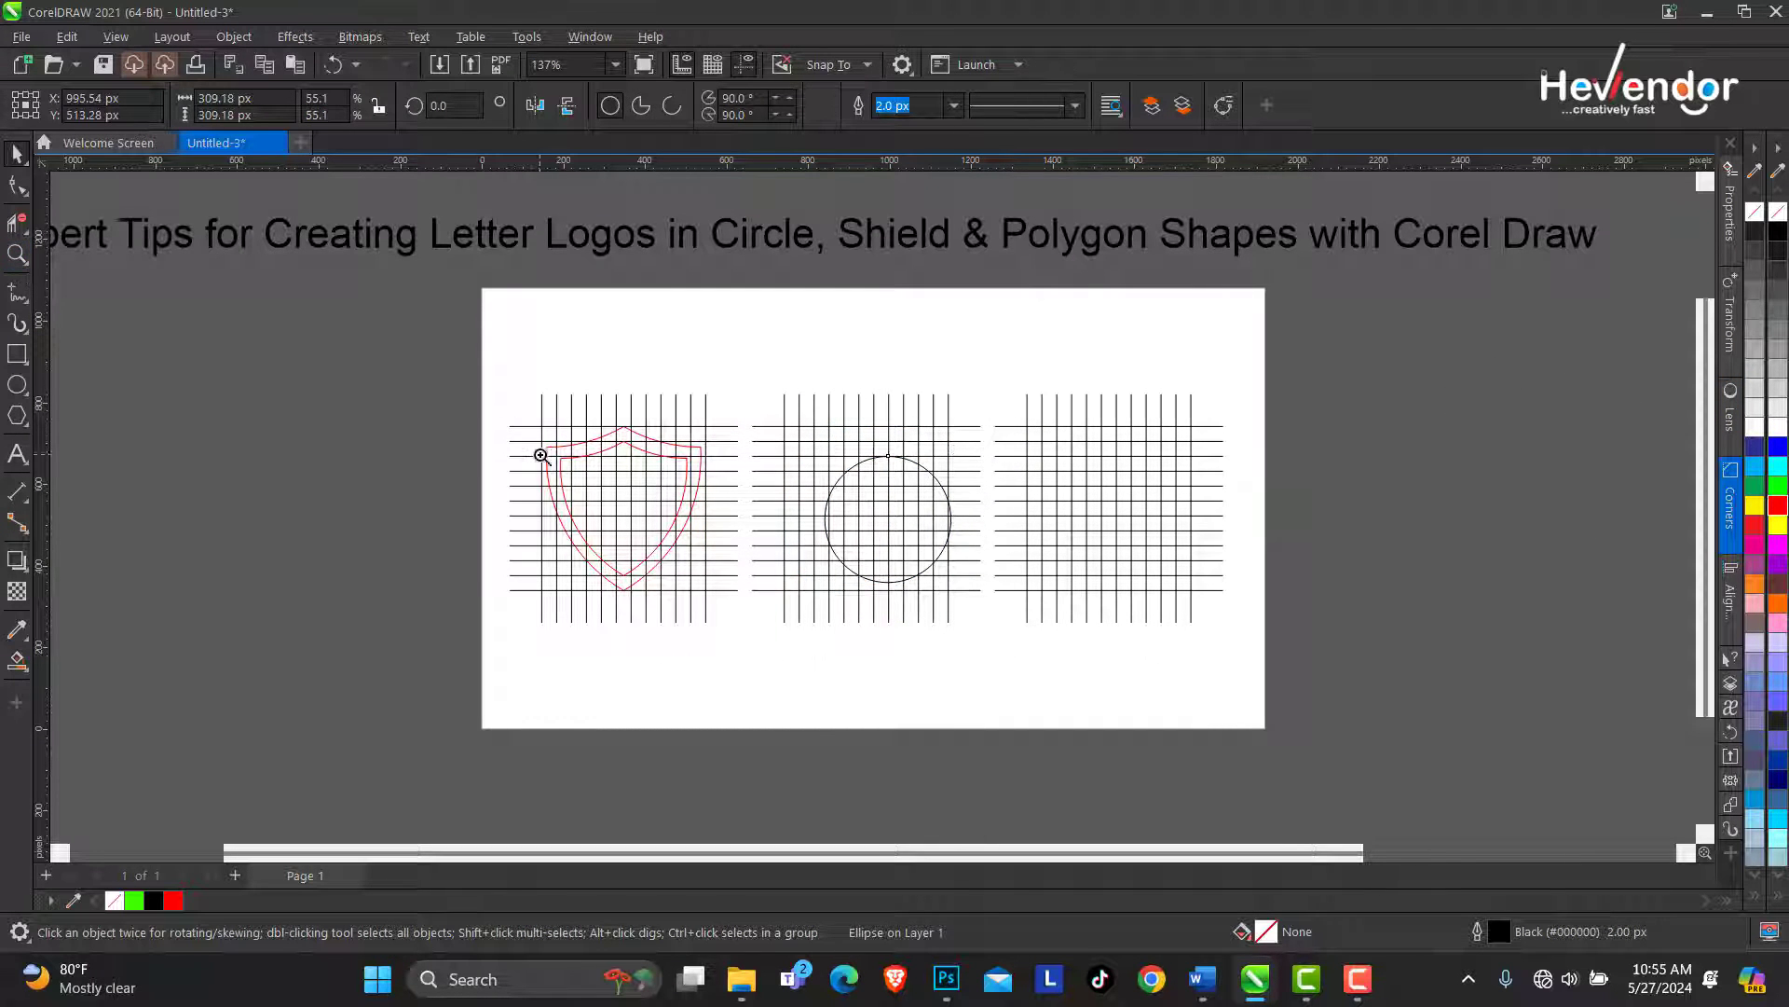
pyautogui.moveTo(538, 451); pyautogui.dragTo(1105, 635)
pyautogui.press('space')
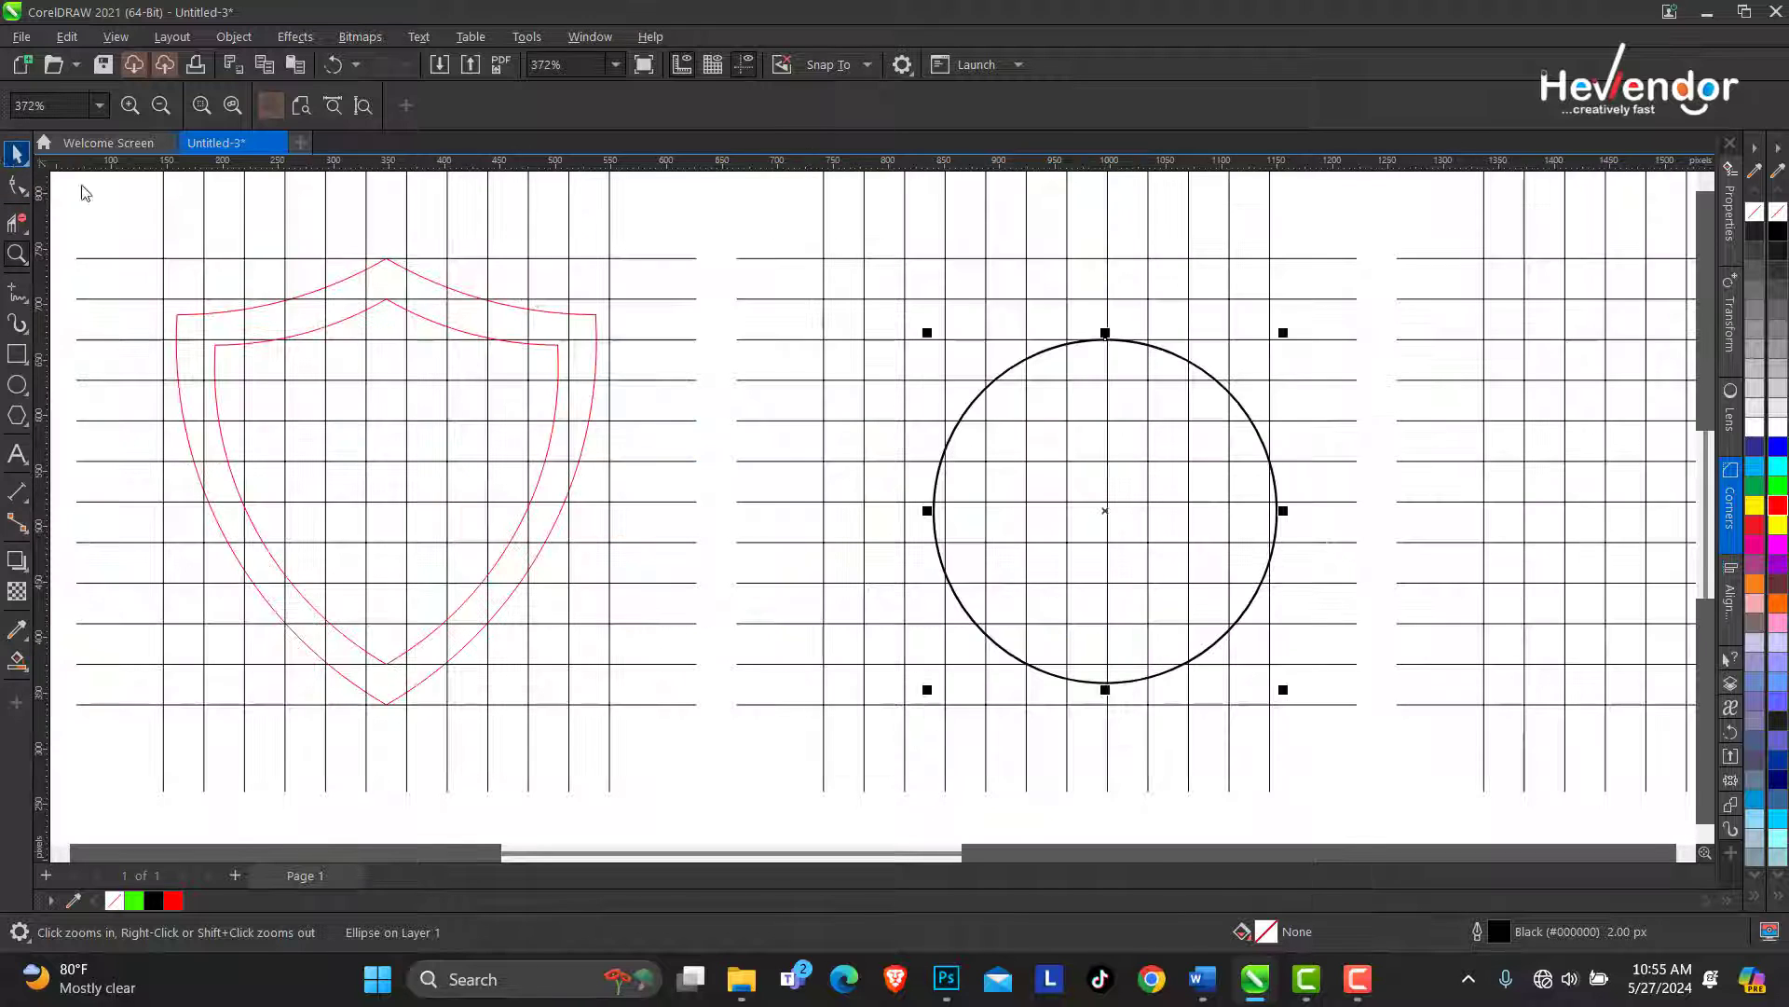
pyautogui.rightClick(1781, 512)
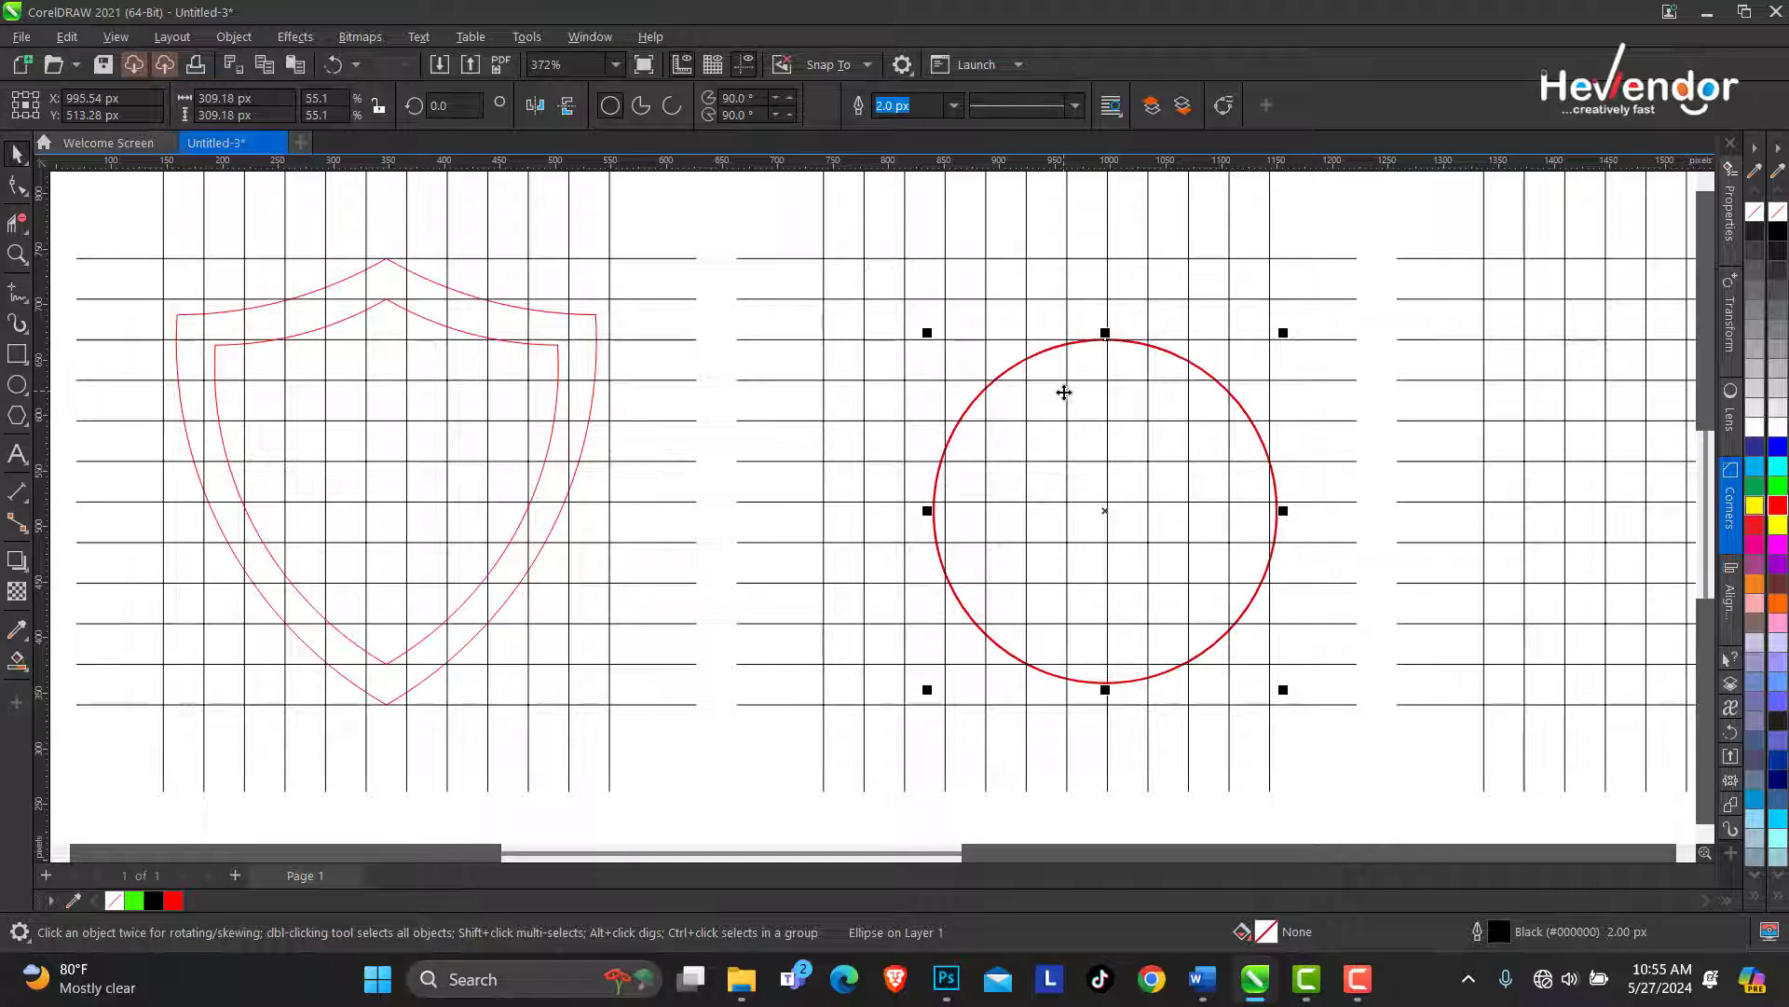
pyautogui.click(954, 104)
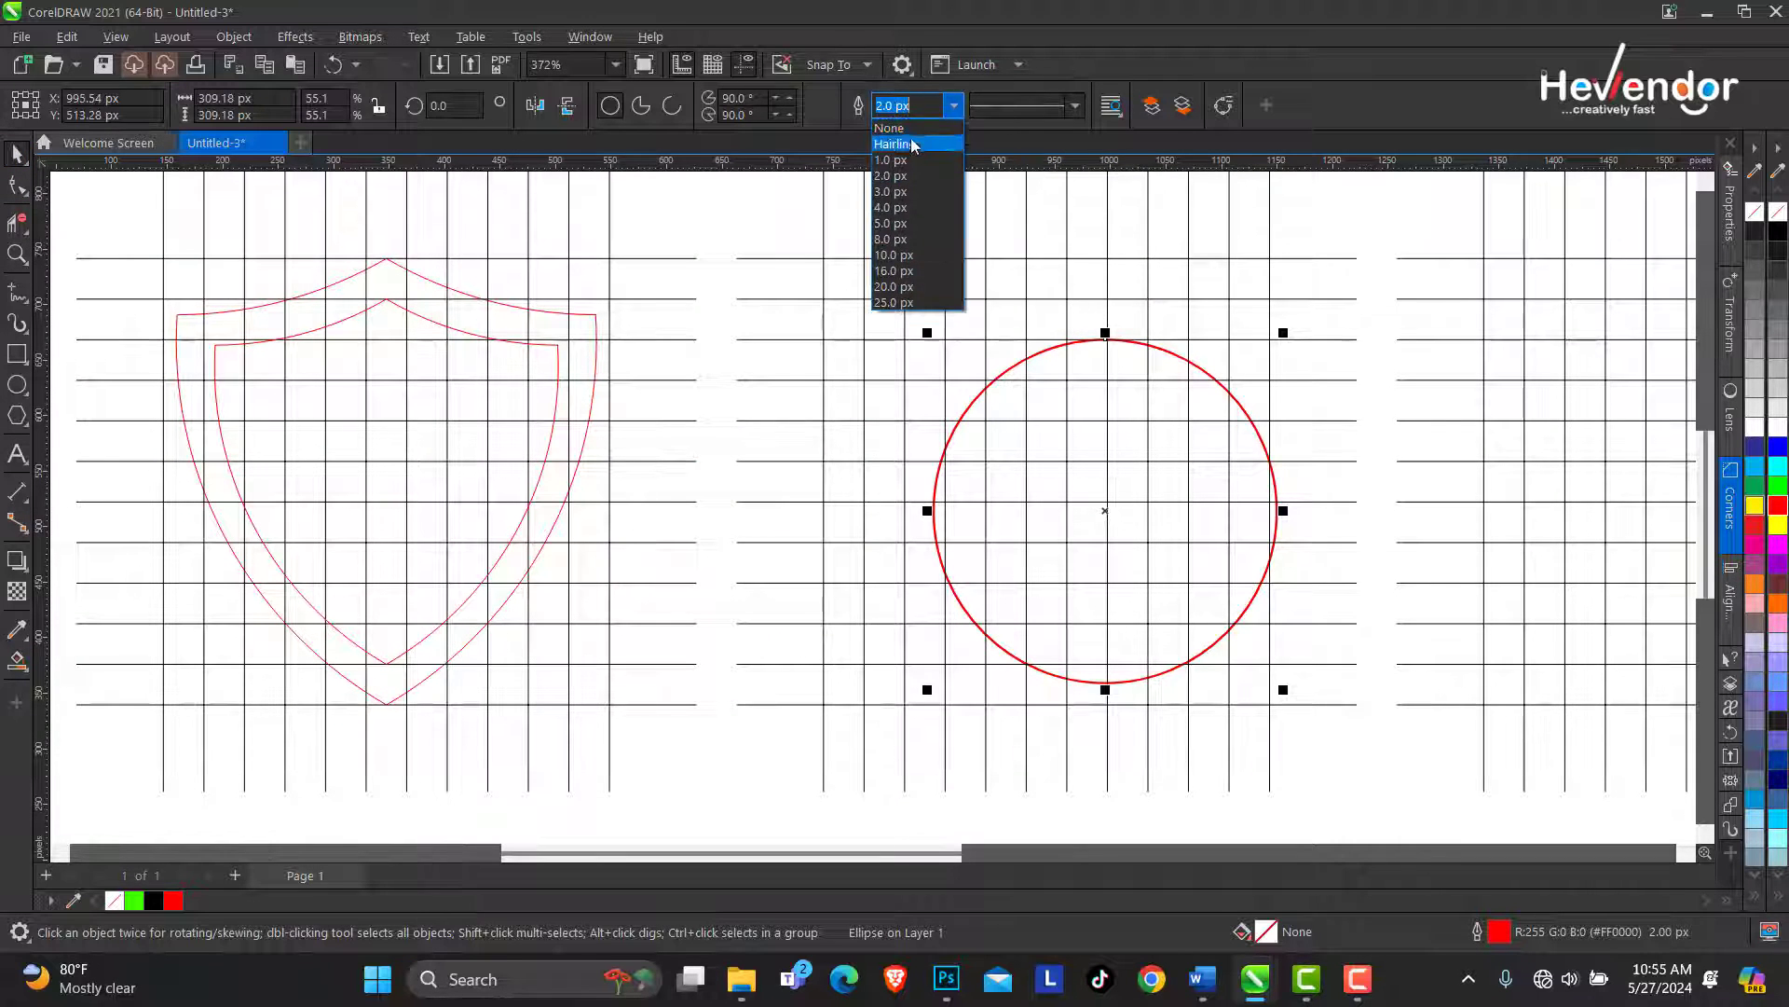
pyautogui.click(909, 142)
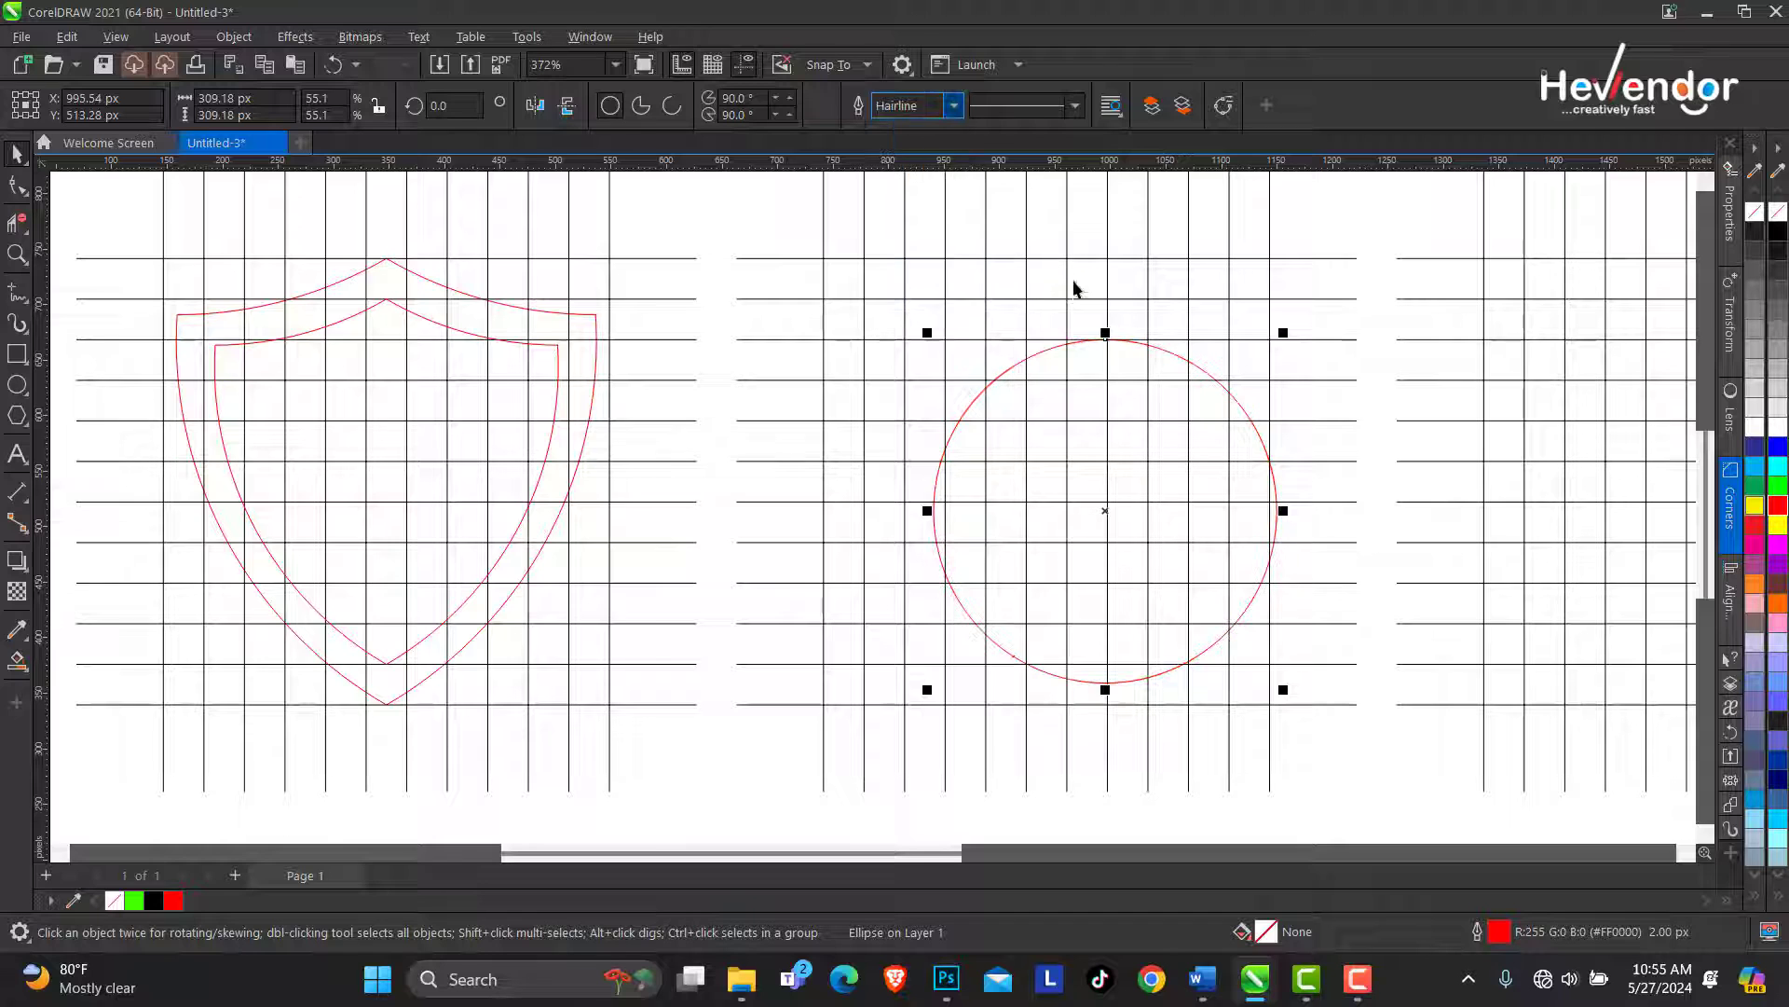
# Align the red circle horizontally and vertically to the center of the second grid
pyautogui.keyDown('shift'); pyautogui.click(1027, 266); pyautogui.keyUp('shift')
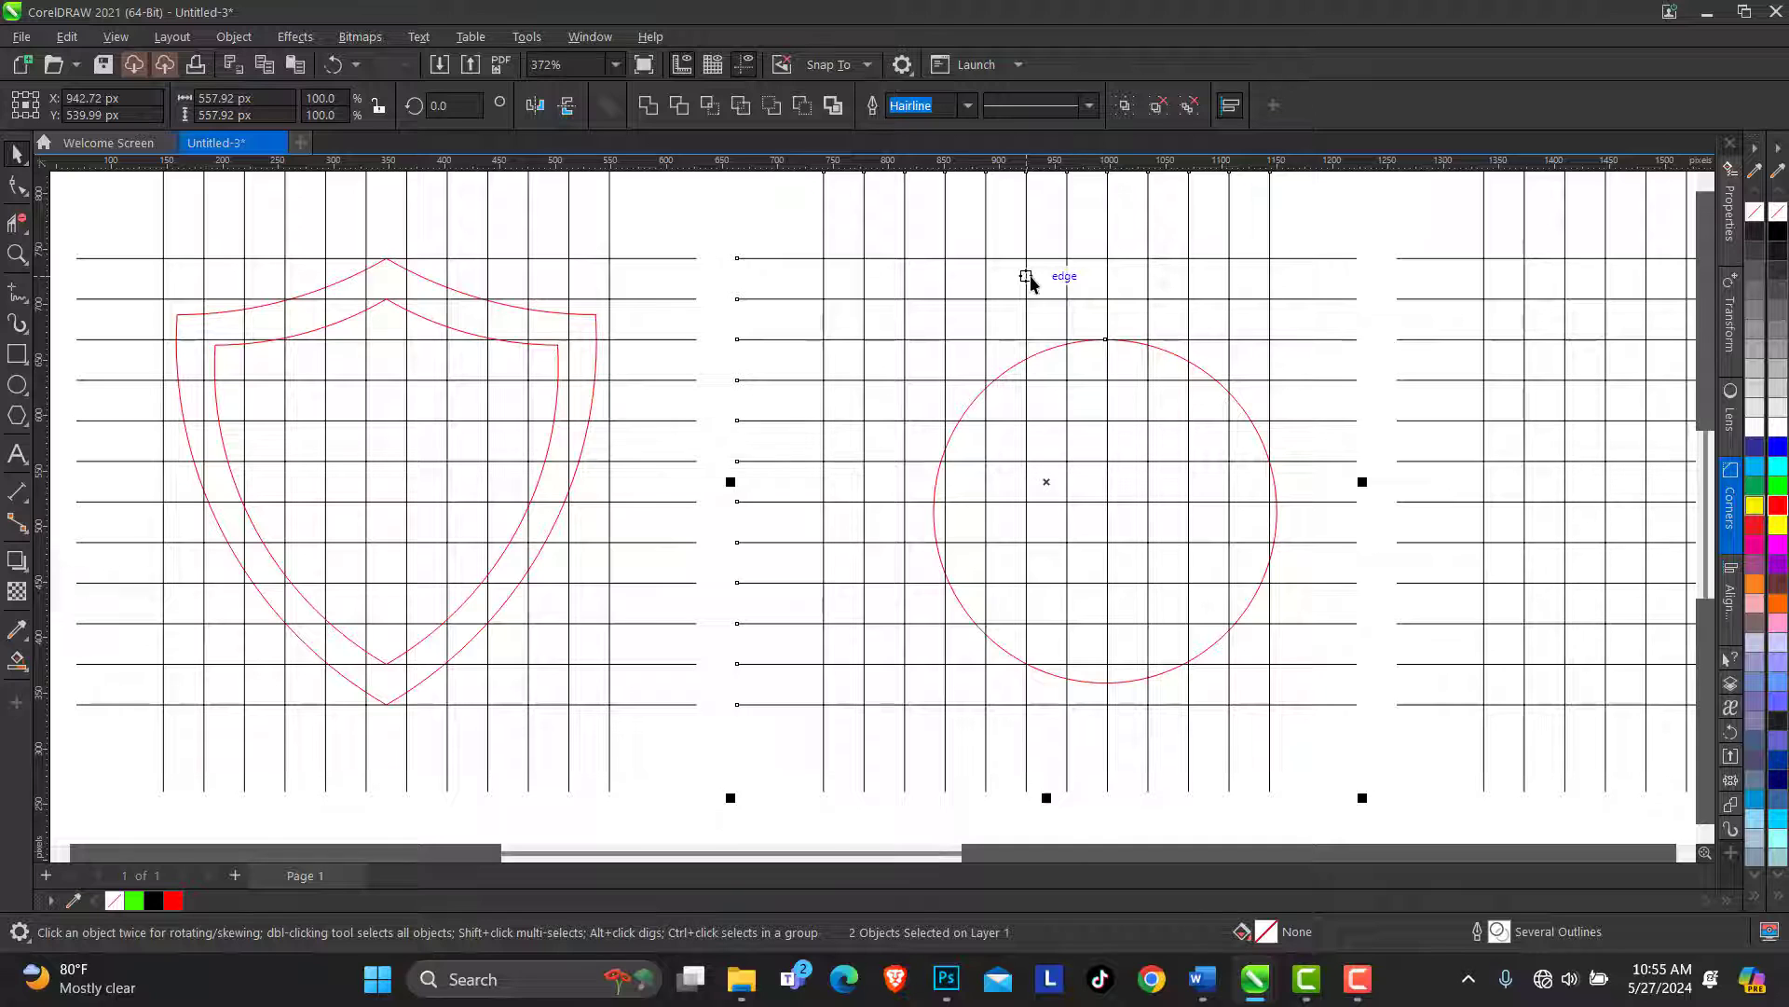
pyautogui.press('c')
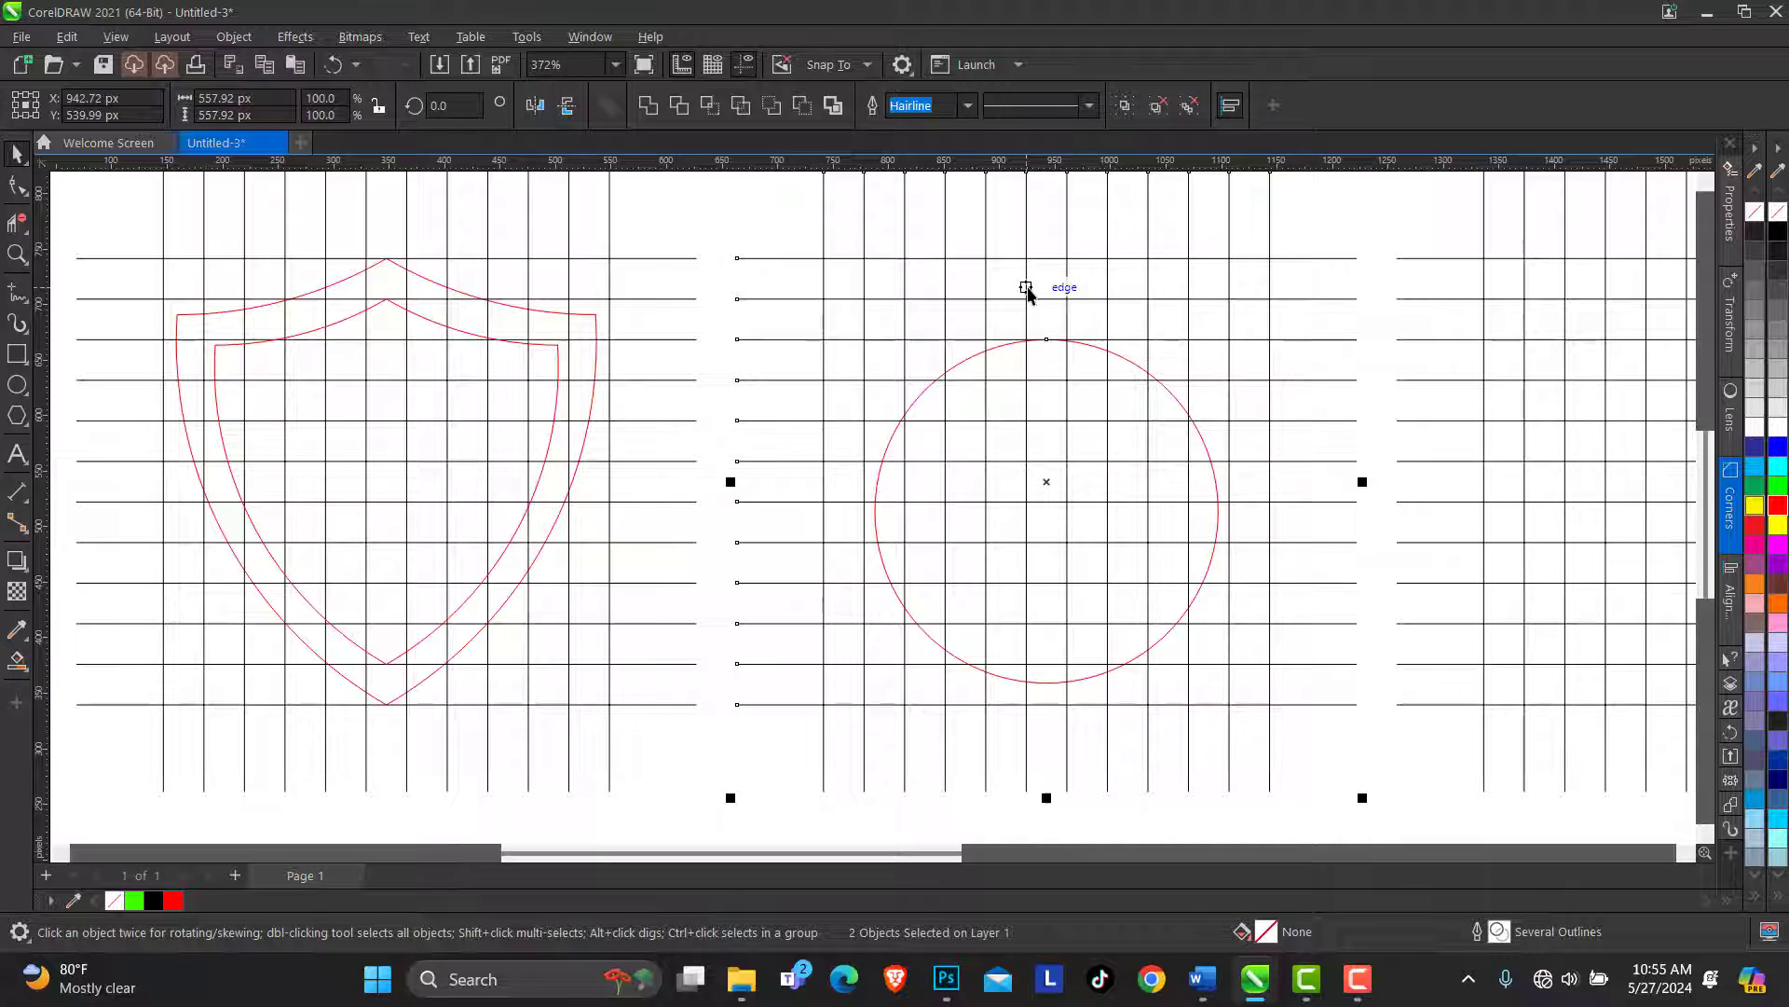
pyautogui.press('e')
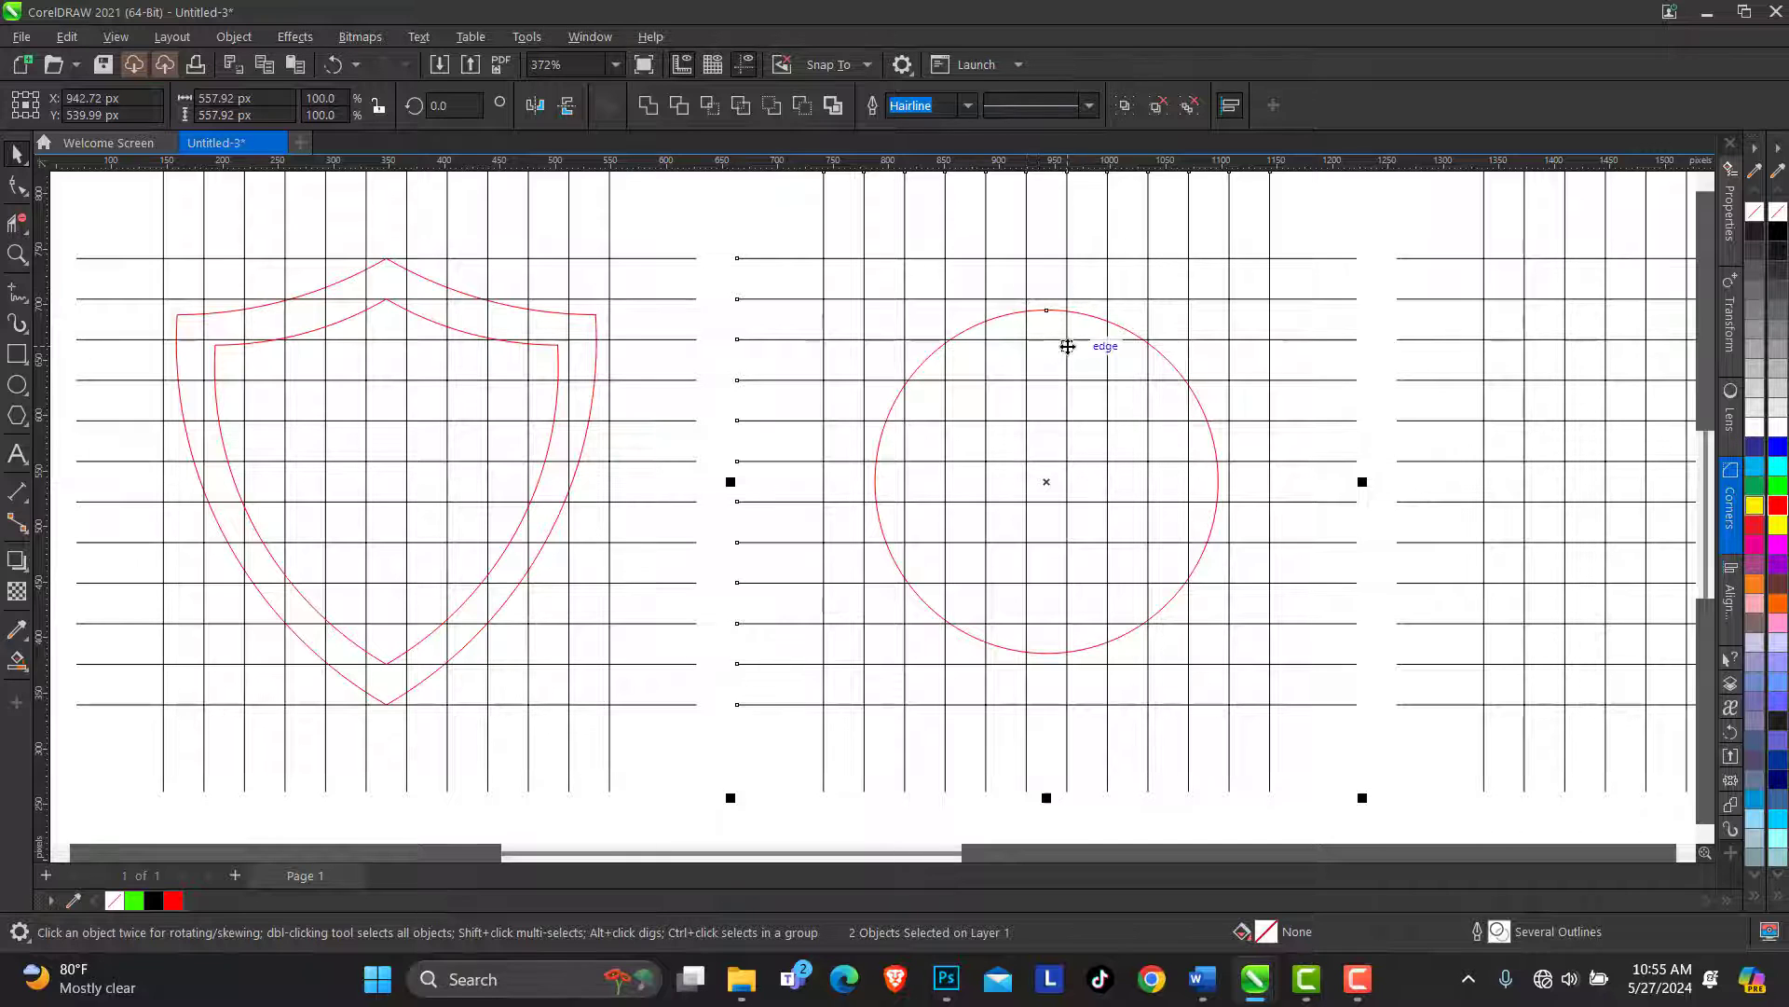
# Enlarge the red circle from its center to the grid's outer lines and add a concentric copy of about 329 px inside it
pyautogui.press('Escape')
pyautogui.click(1185, 372)
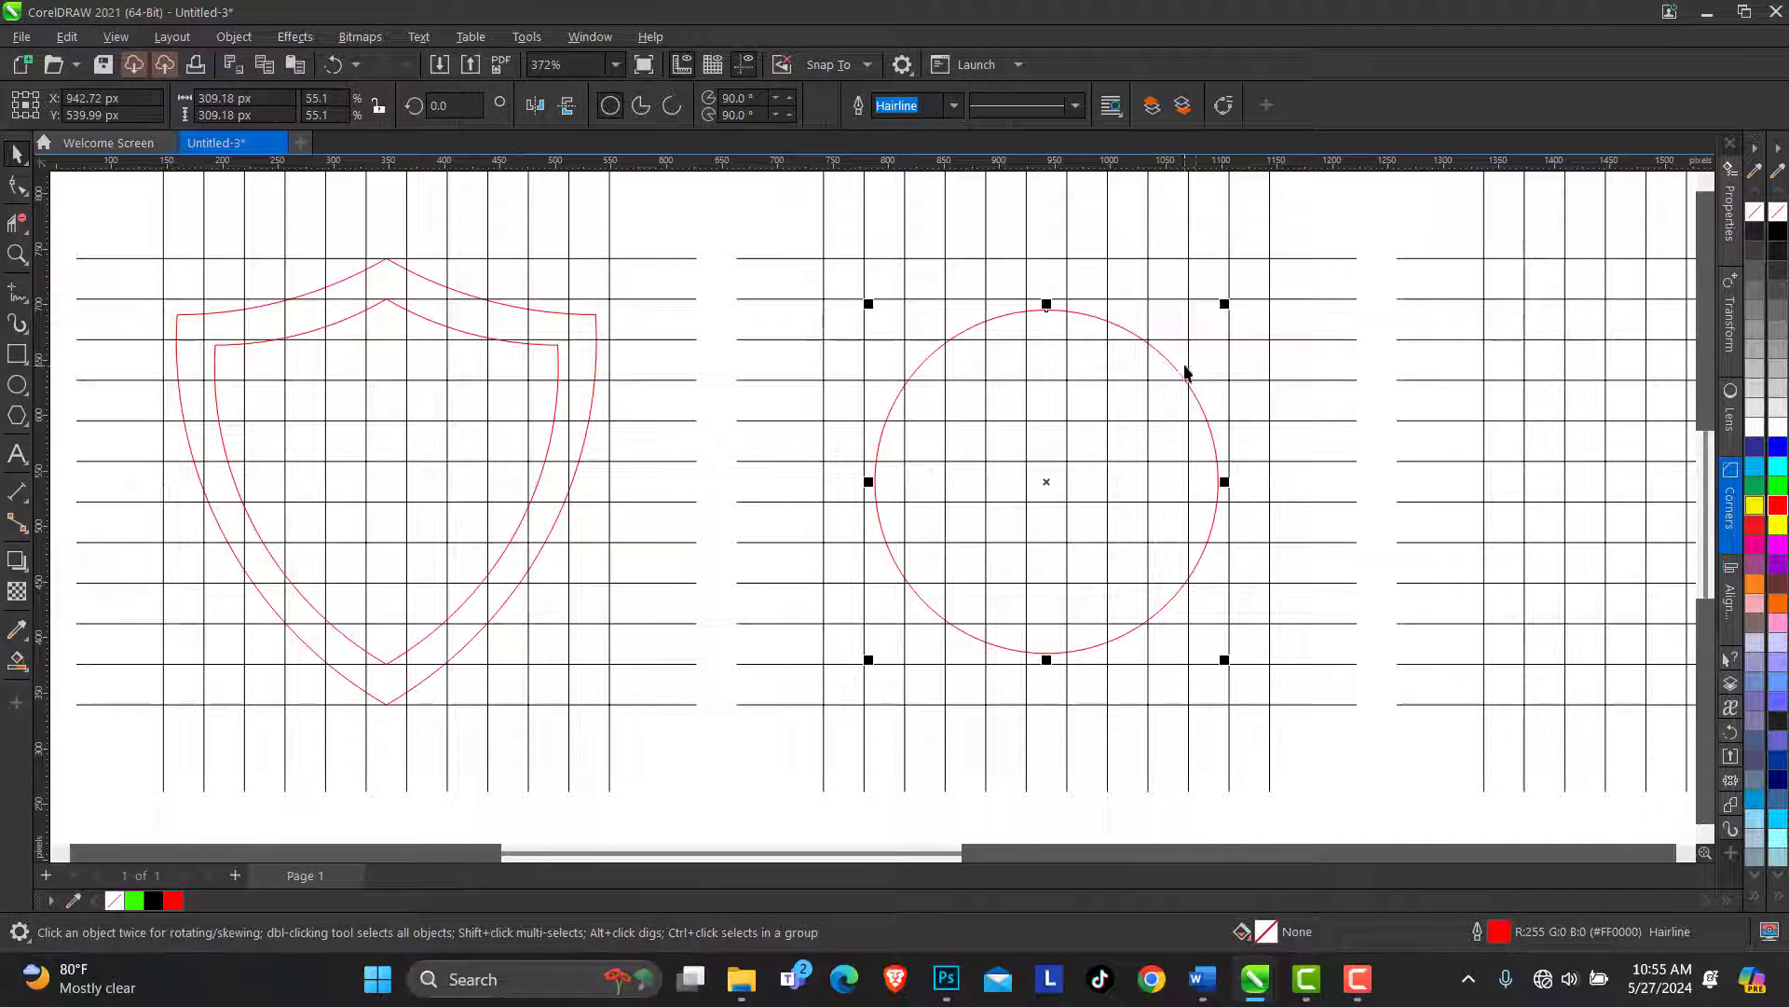
pyautogui.moveTo(1224, 305); pyautogui.dragTo(1271, 299)
# Move the hexagon from outside the page onto the third grid and scale it from its center to about 285 × 329 px
pyautogui.click(17, 253)
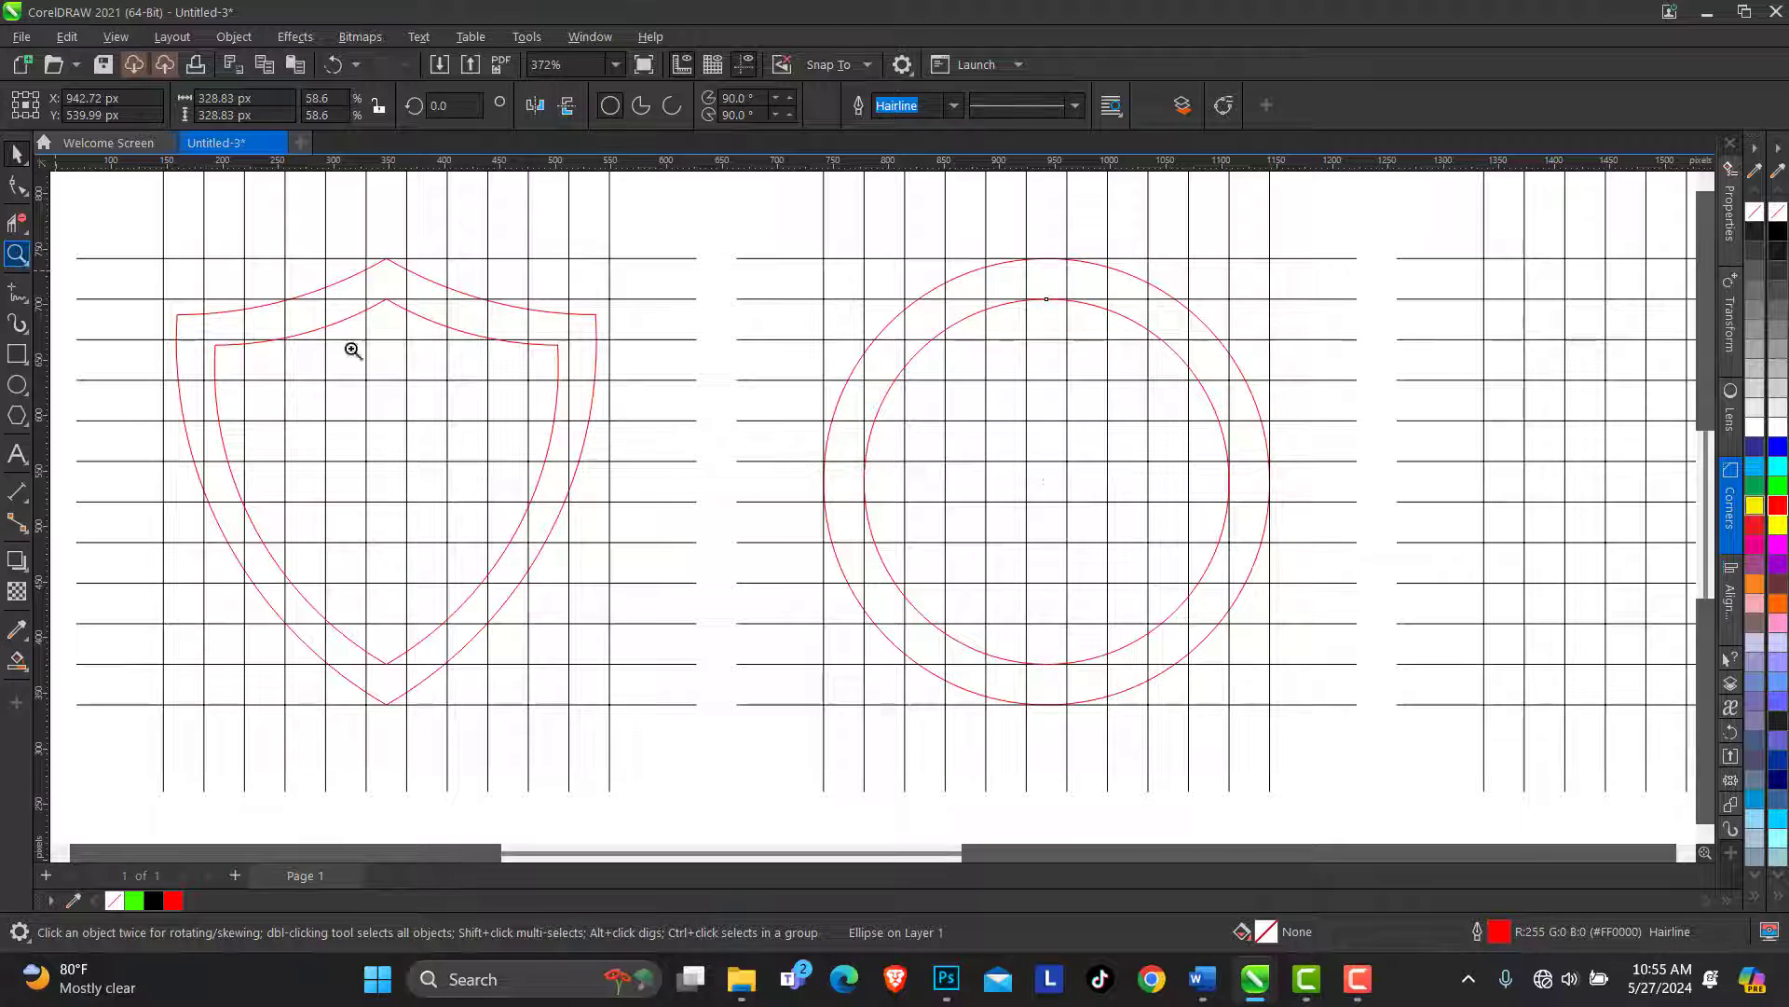
pyautogui.scroll(-3, 907, 487)
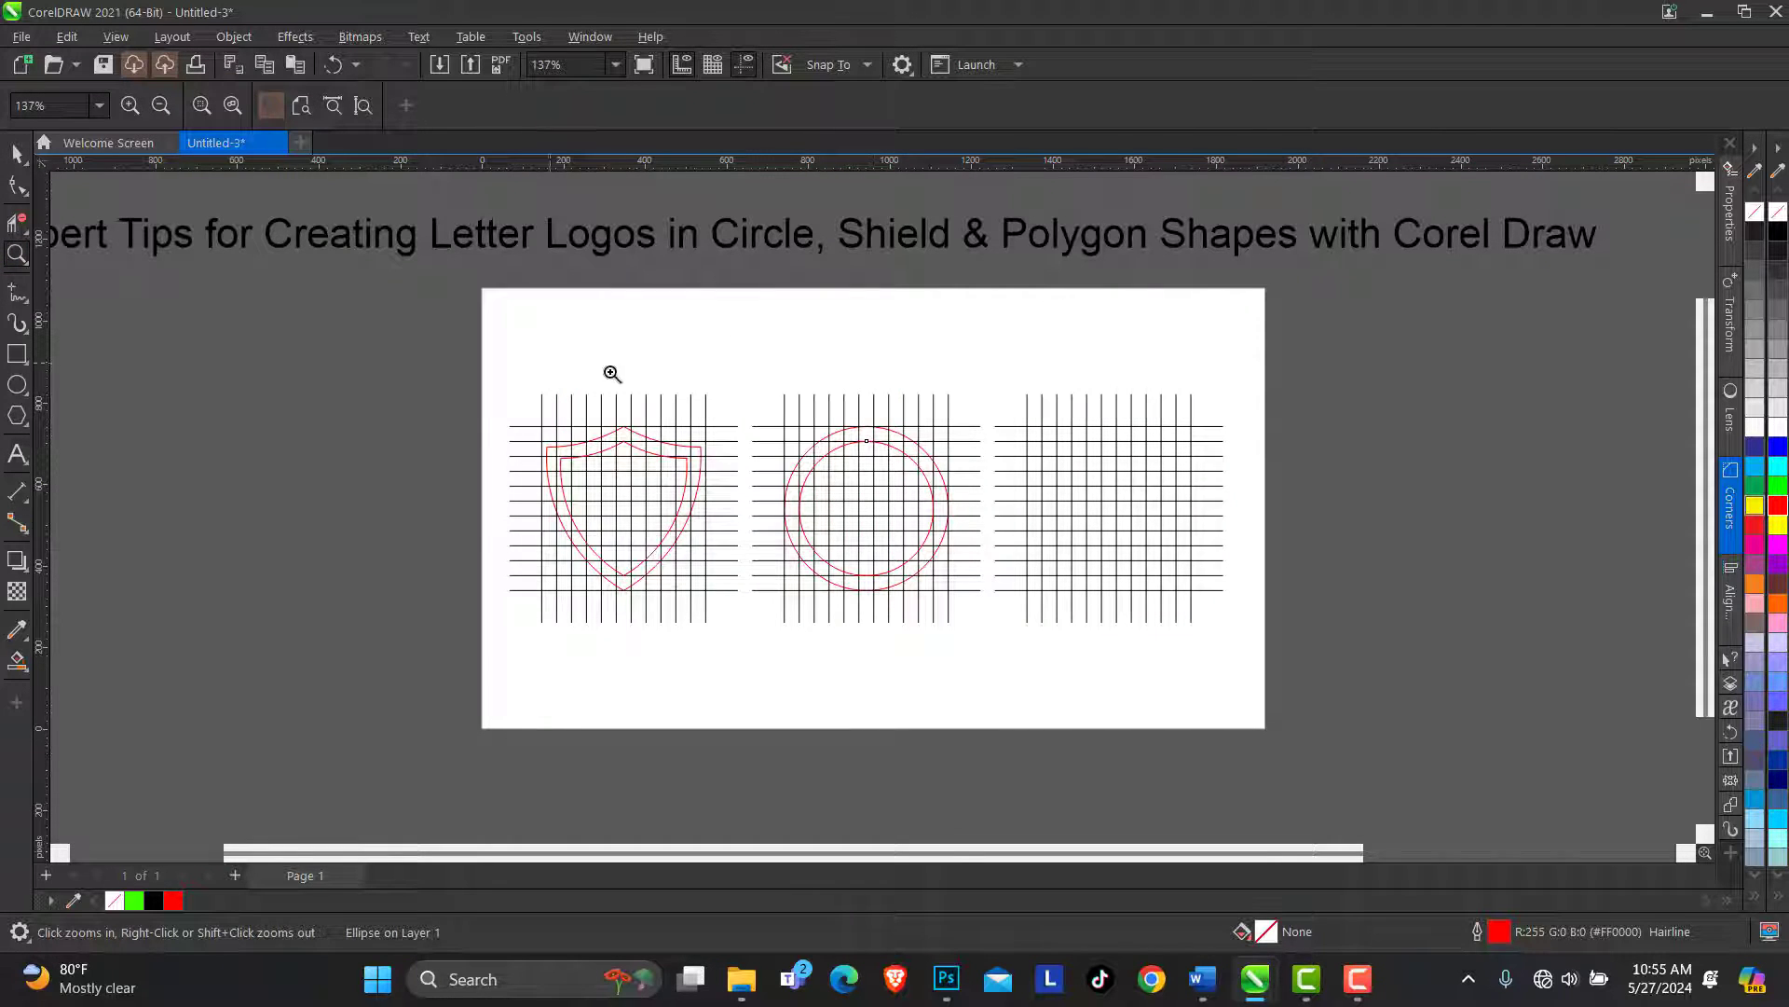
pyautogui.click(17, 154)
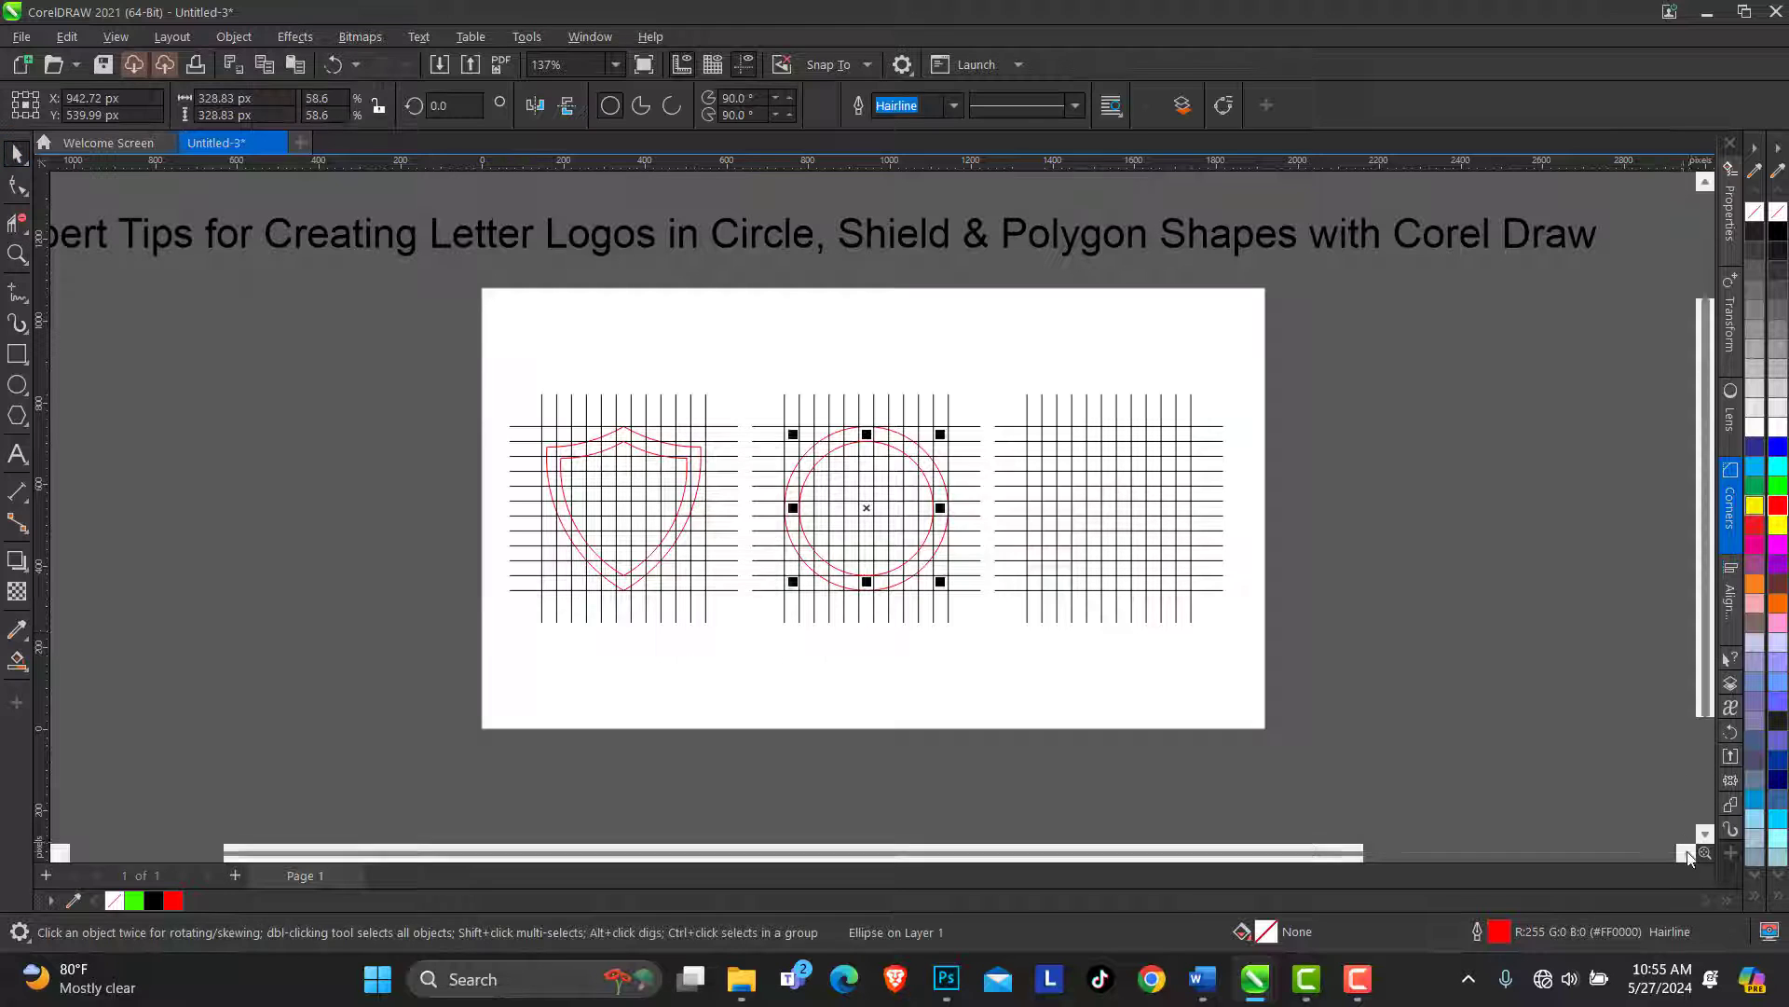
pyautogui.click(1689, 856)
pyautogui.moveTo(1657, 485); pyautogui.dragTo(844, 504)
pyautogui.press('z')
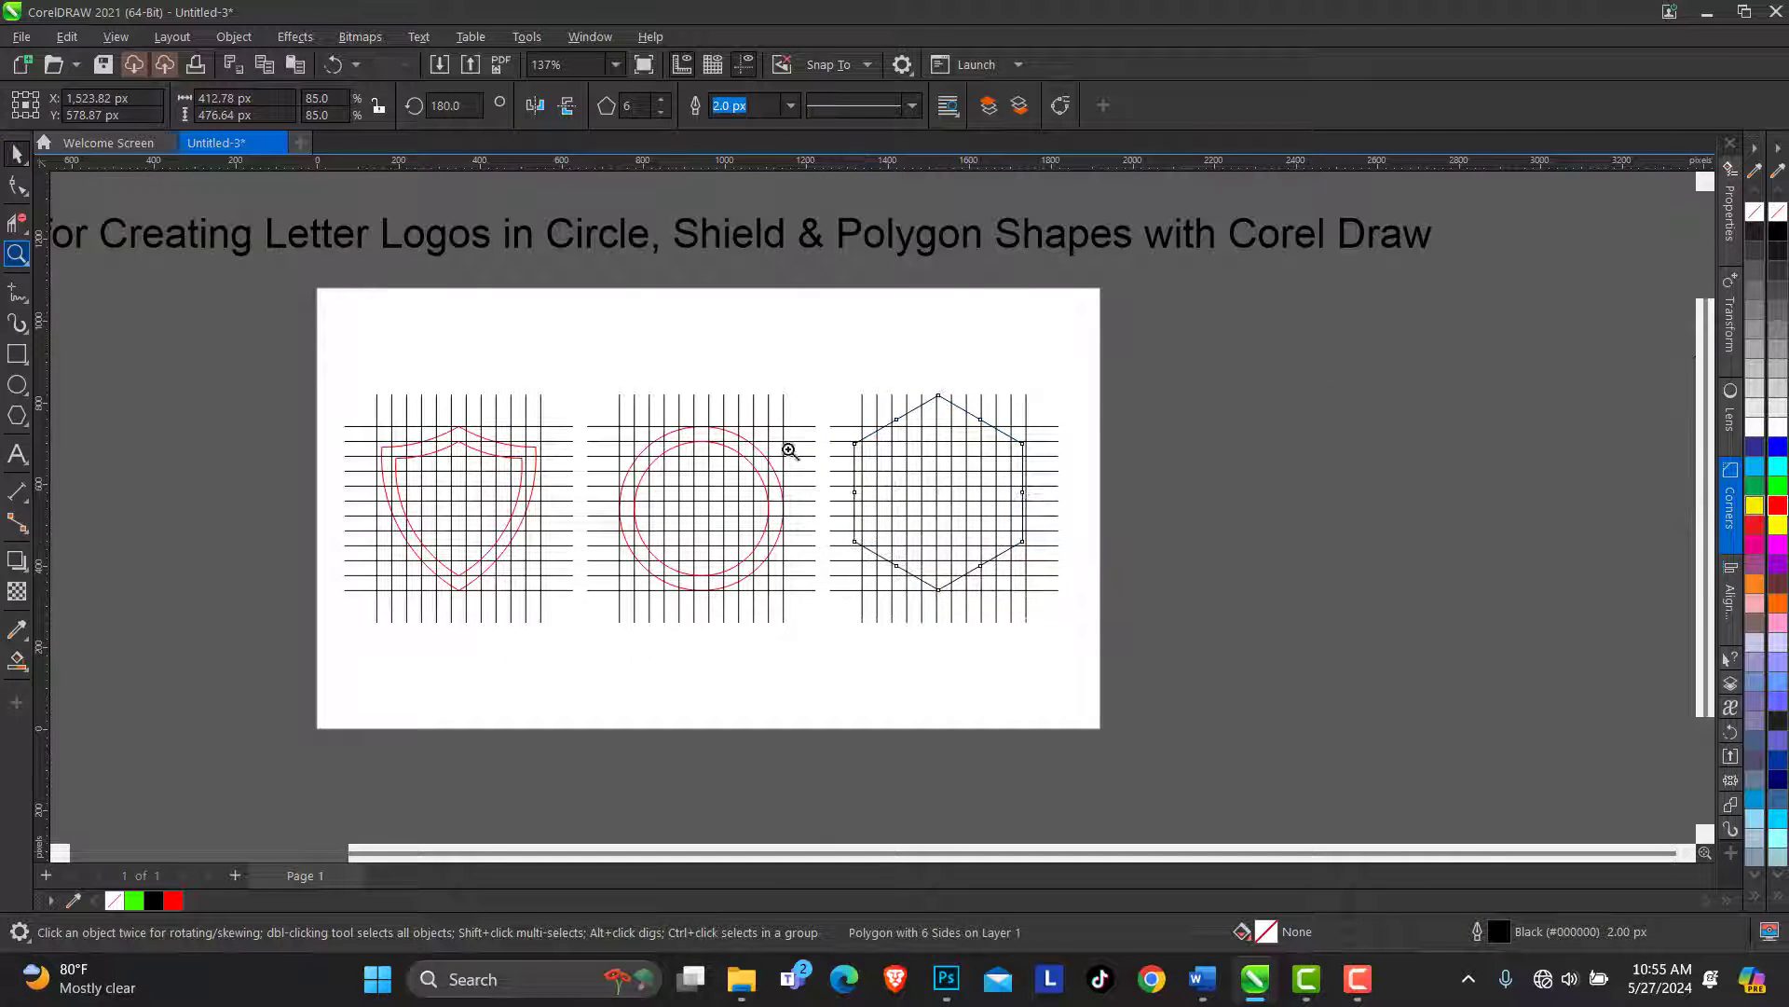
pyautogui.click(941, 517)
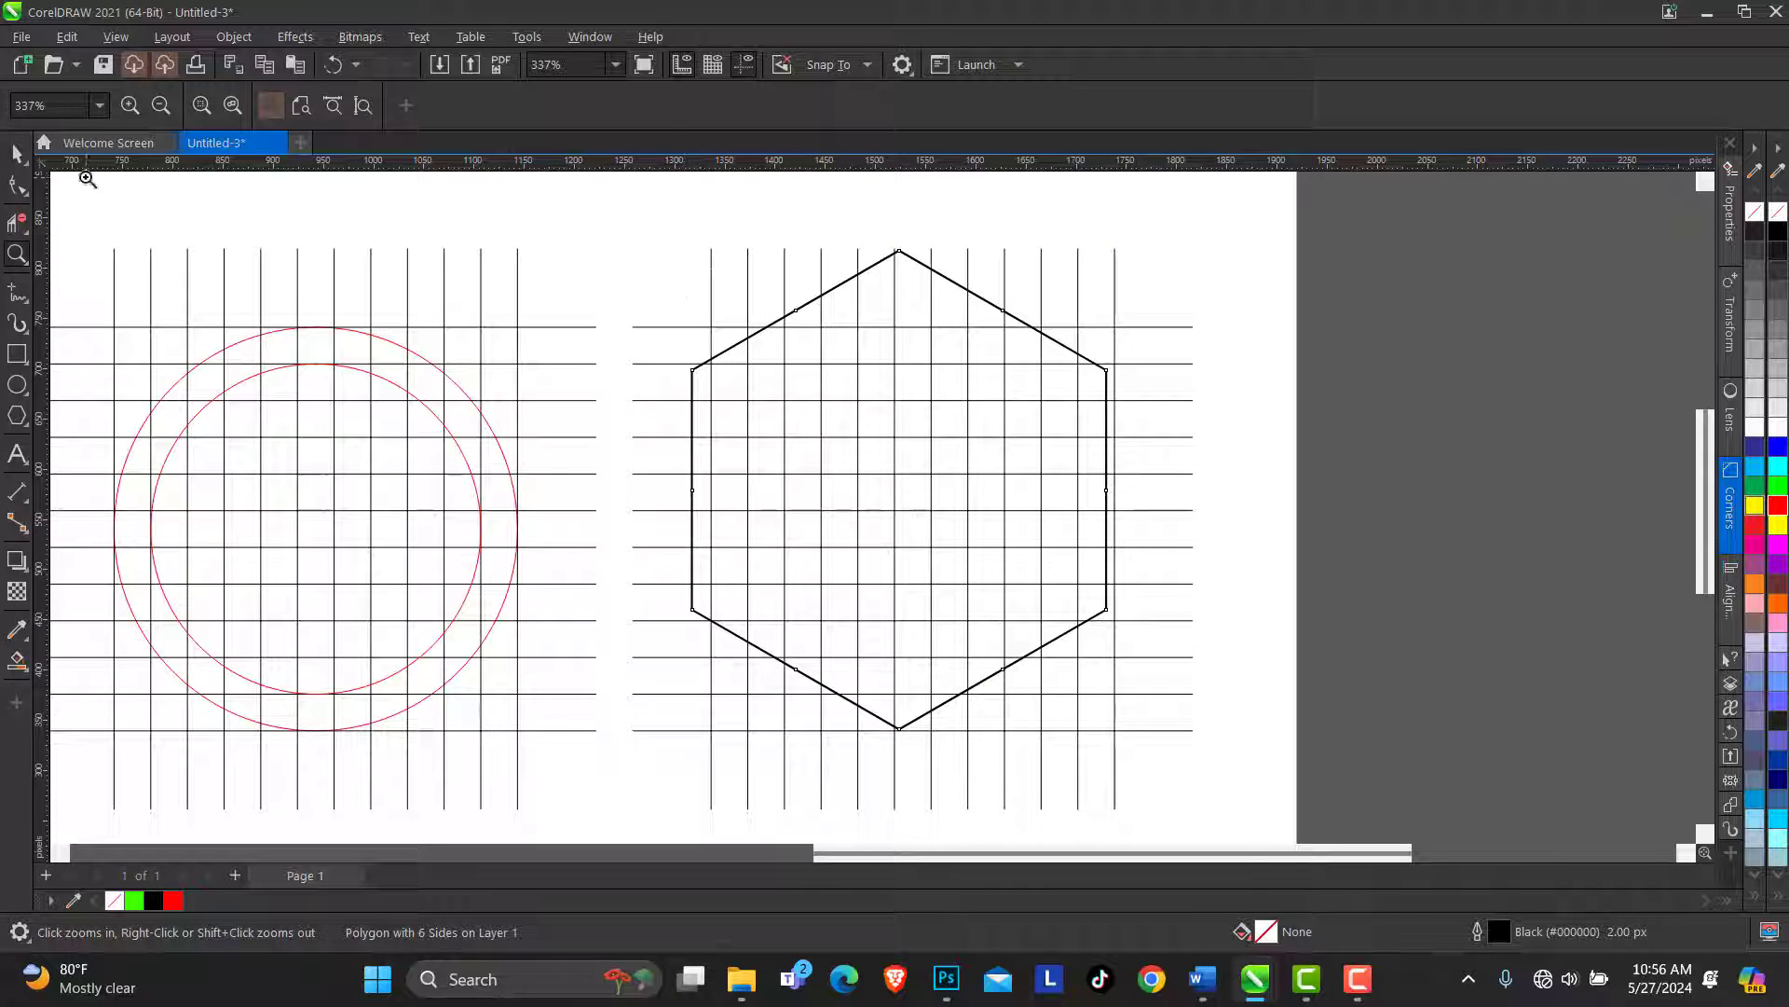
pyautogui.click(17, 154)
pyautogui.moveTo(1115, 249); pyautogui.dragTo(1071, 371)
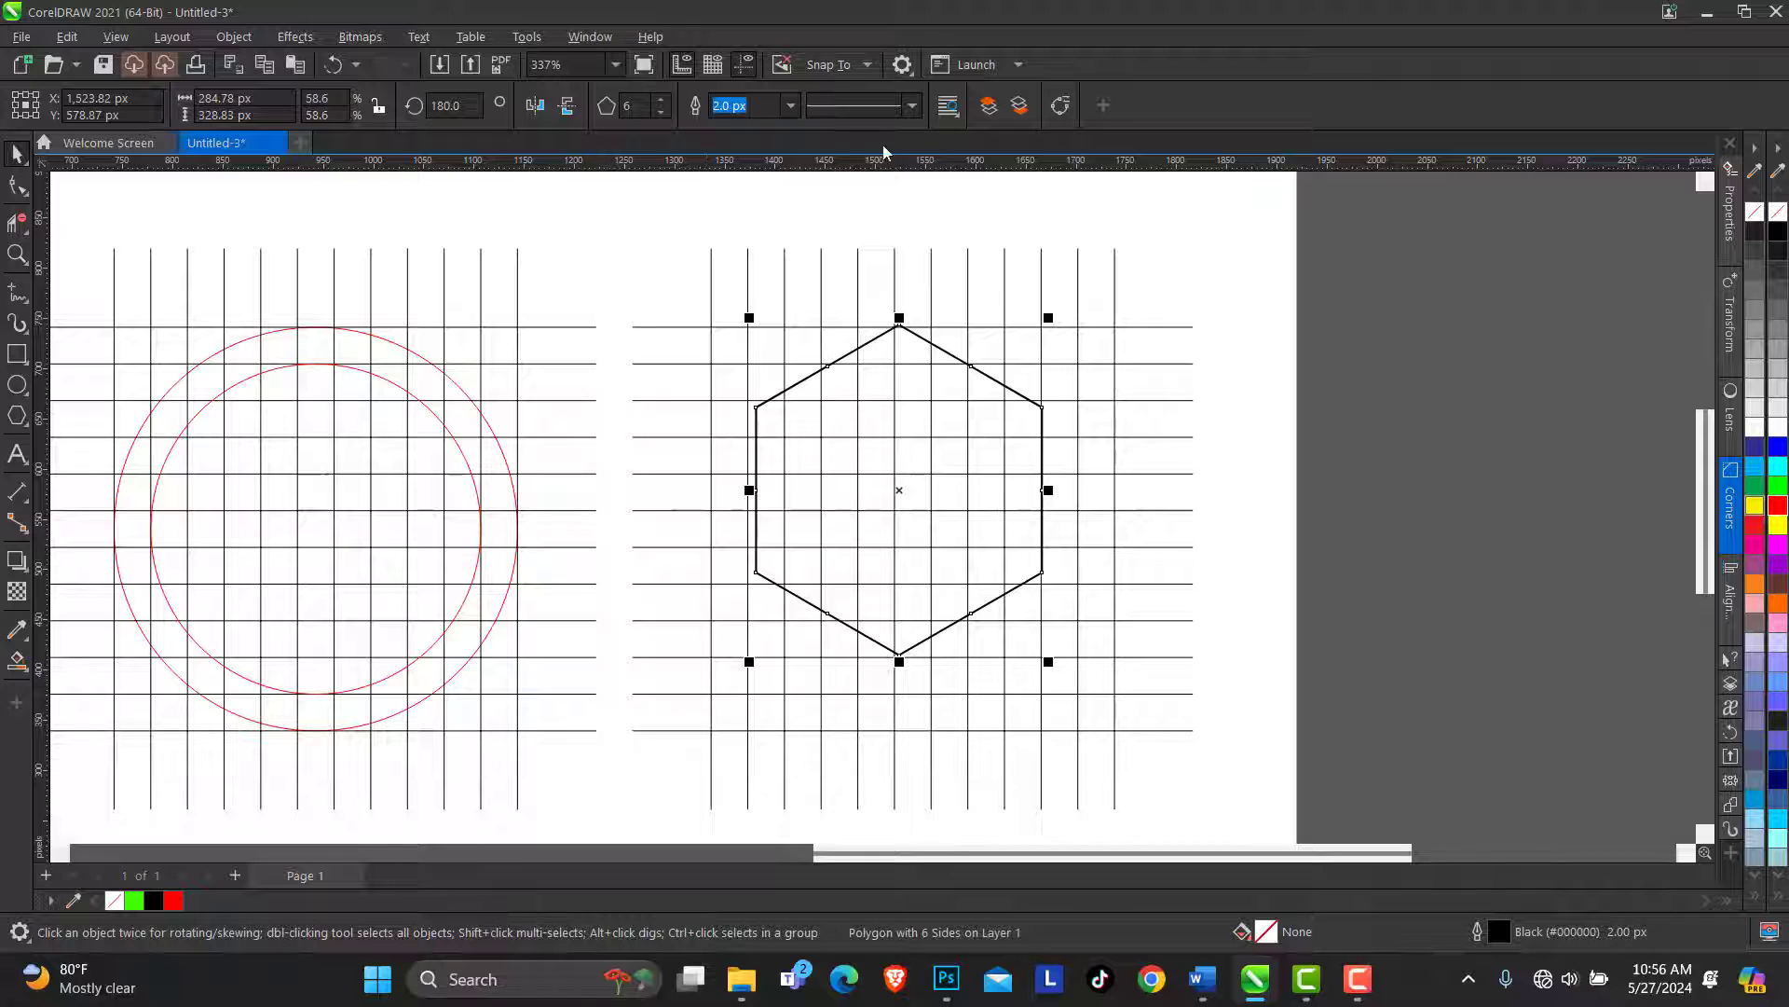
# Give the hexagon a red Hairline outline and align it horizontally and vertically to the center of the third grid
pyautogui.click(790, 105)
pyautogui.click(741, 136)
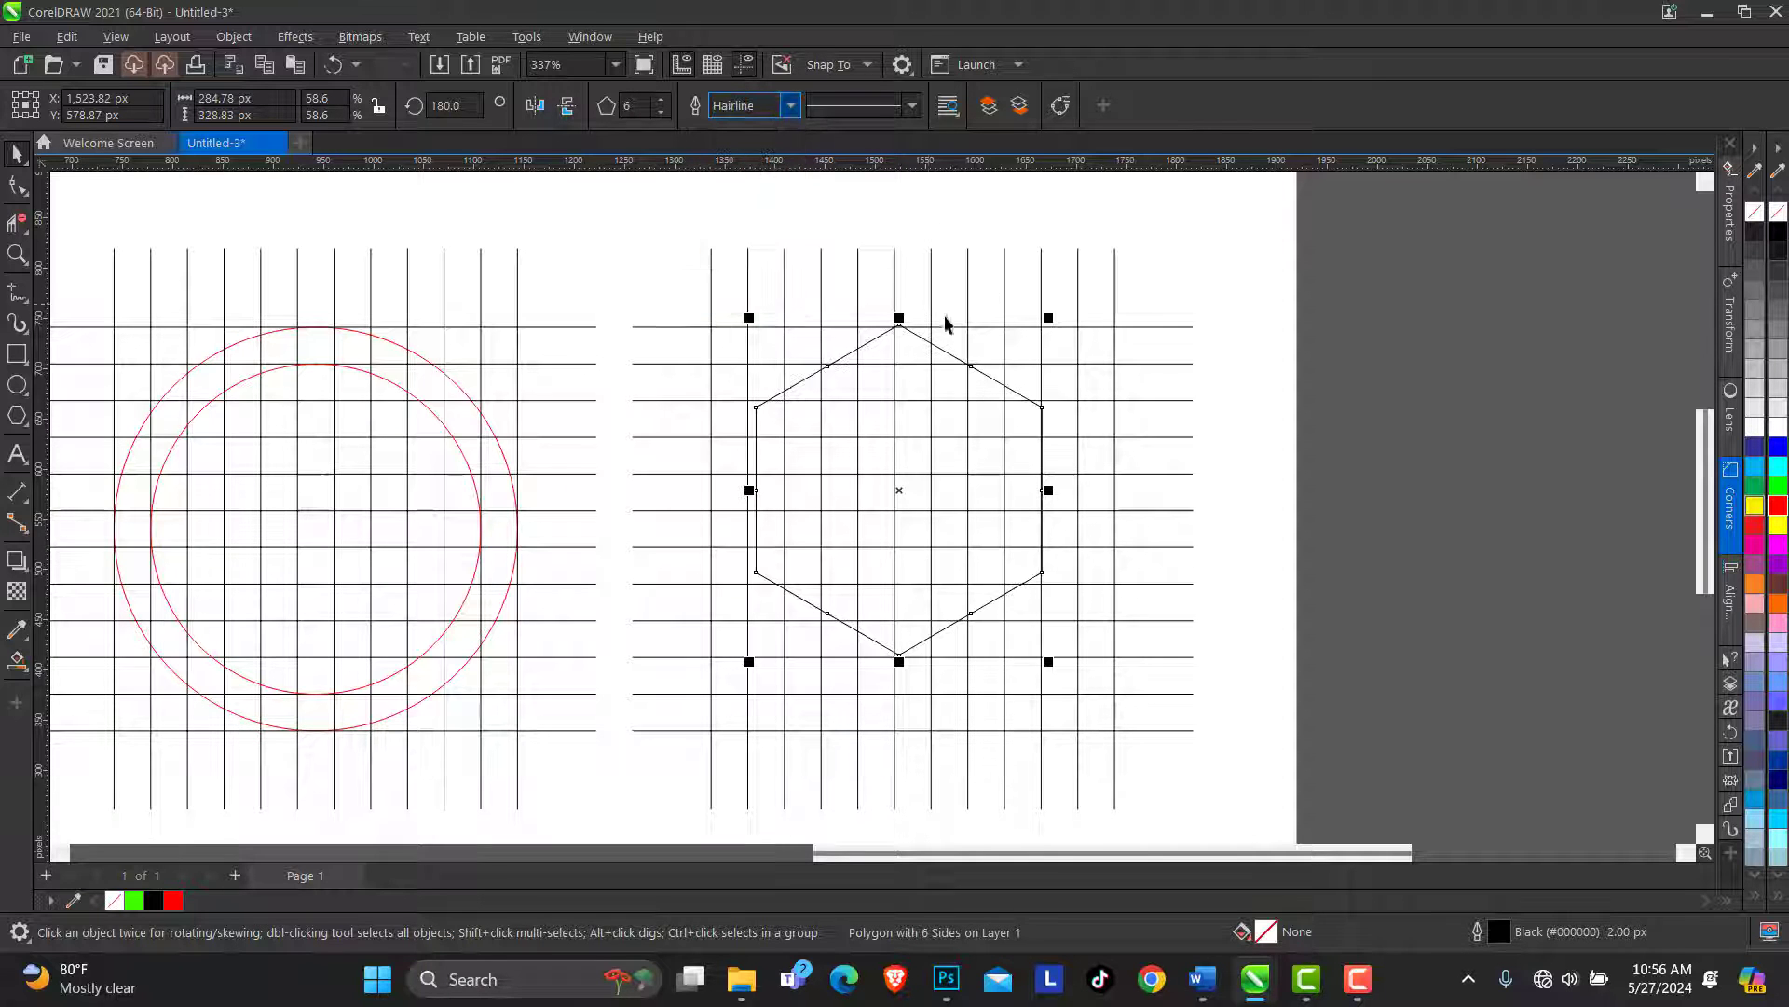
pyautogui.keyDown('shift'); pyautogui.click(1079, 436); pyautogui.keyUp('shift')
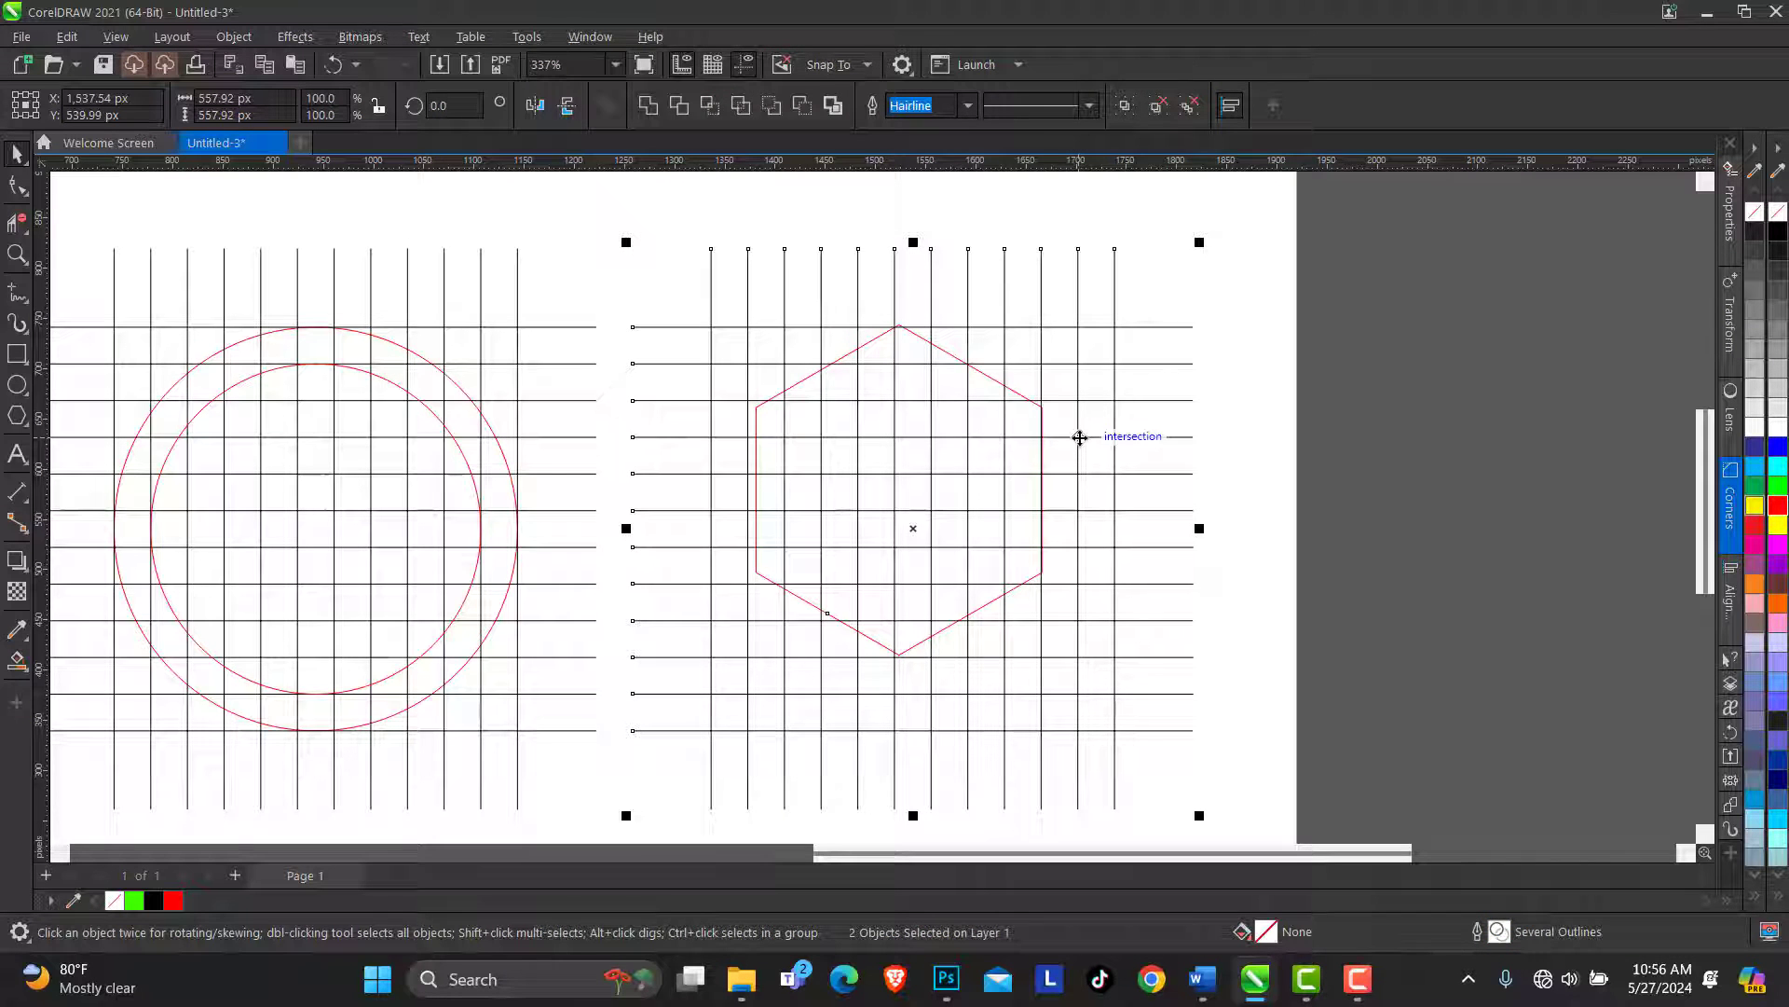
pyautogui.press('c')
pyautogui.press('e')
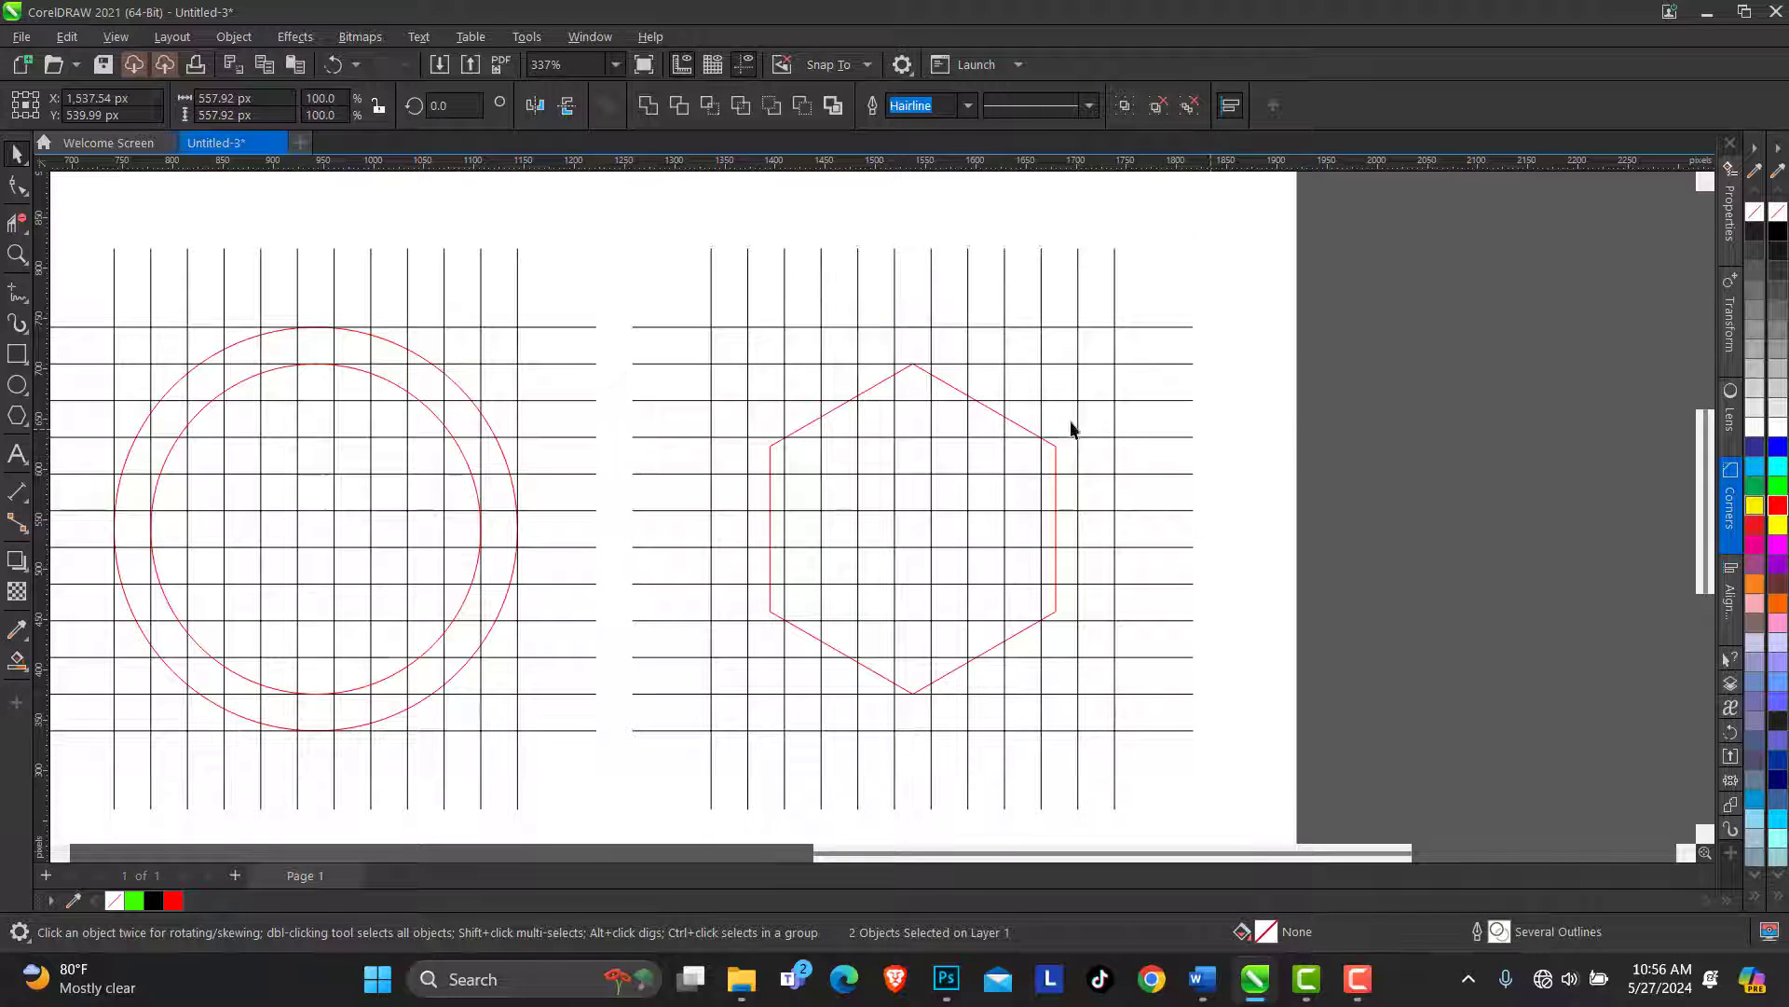
# Enlarge the red hexagon from its center to the grid's outer horizontal lines and add a concentric copy of about 285 × 329 px inside it
pyautogui.click(1071, 428)
pyautogui.click(1003, 416)
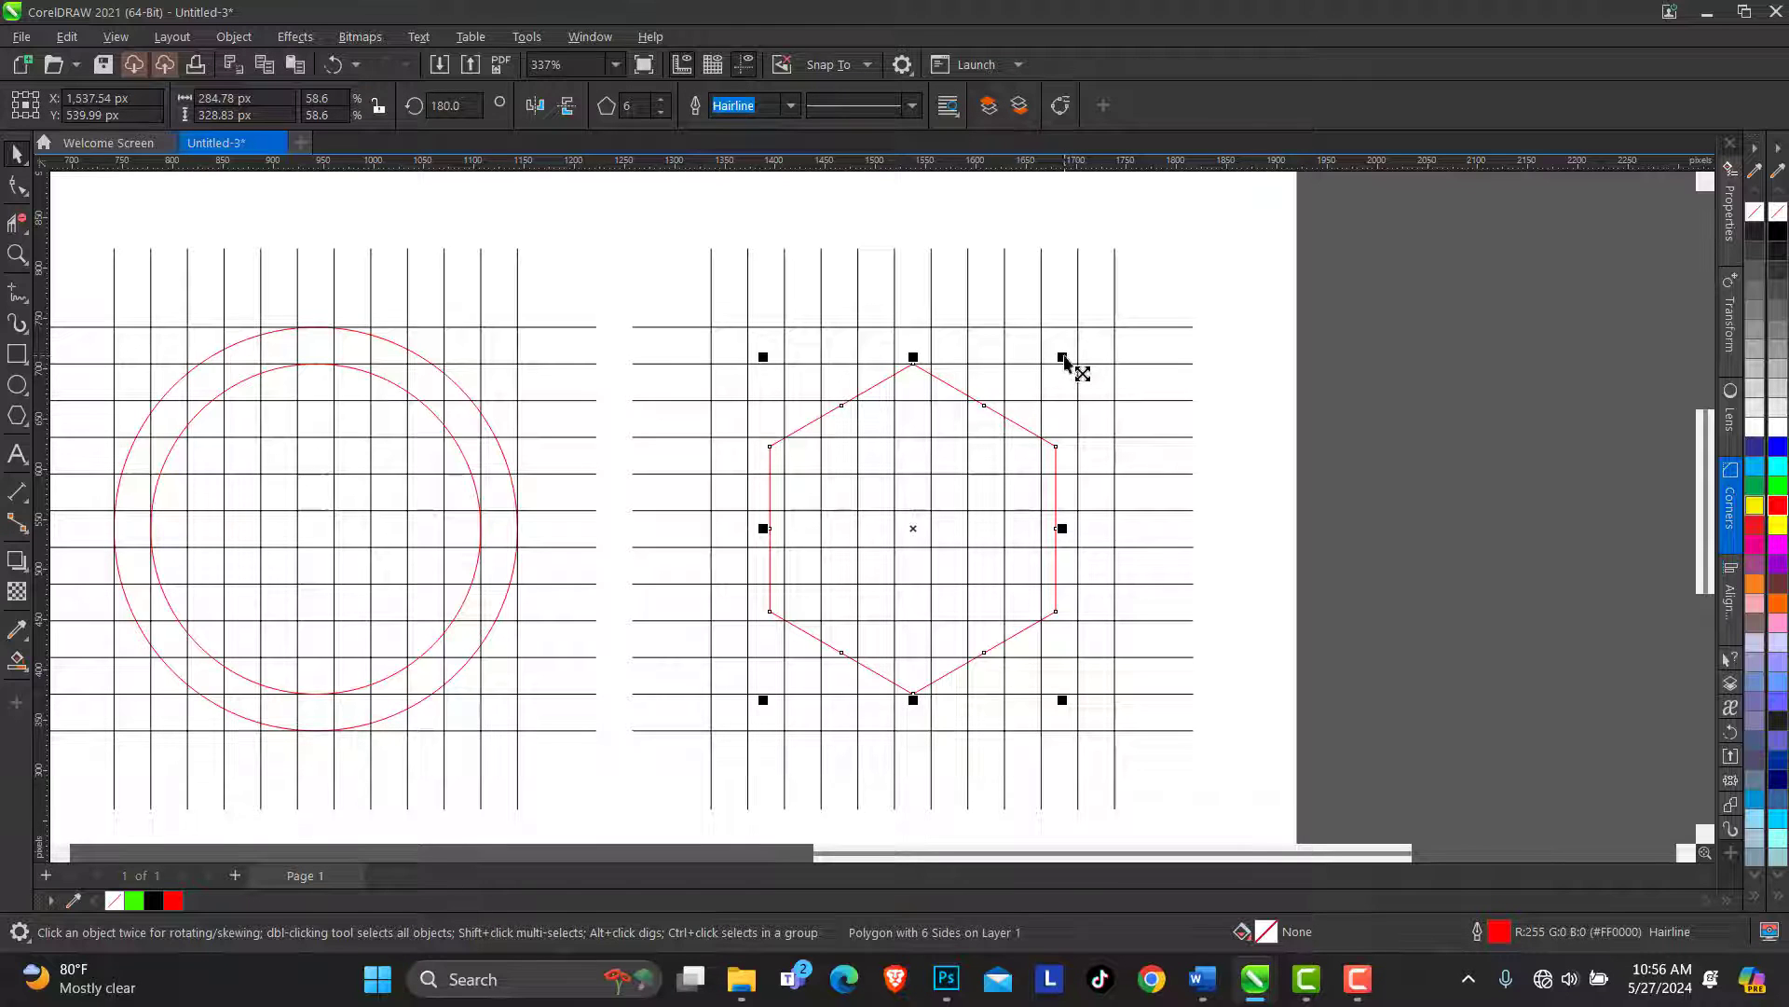
pyautogui.moveTo(1065, 360)
pyautogui.mouseDown()
pyautogui.moveTo(1100, 322)
pyautogui.moveTo(1089, 363)
pyautogui.mouseUp()
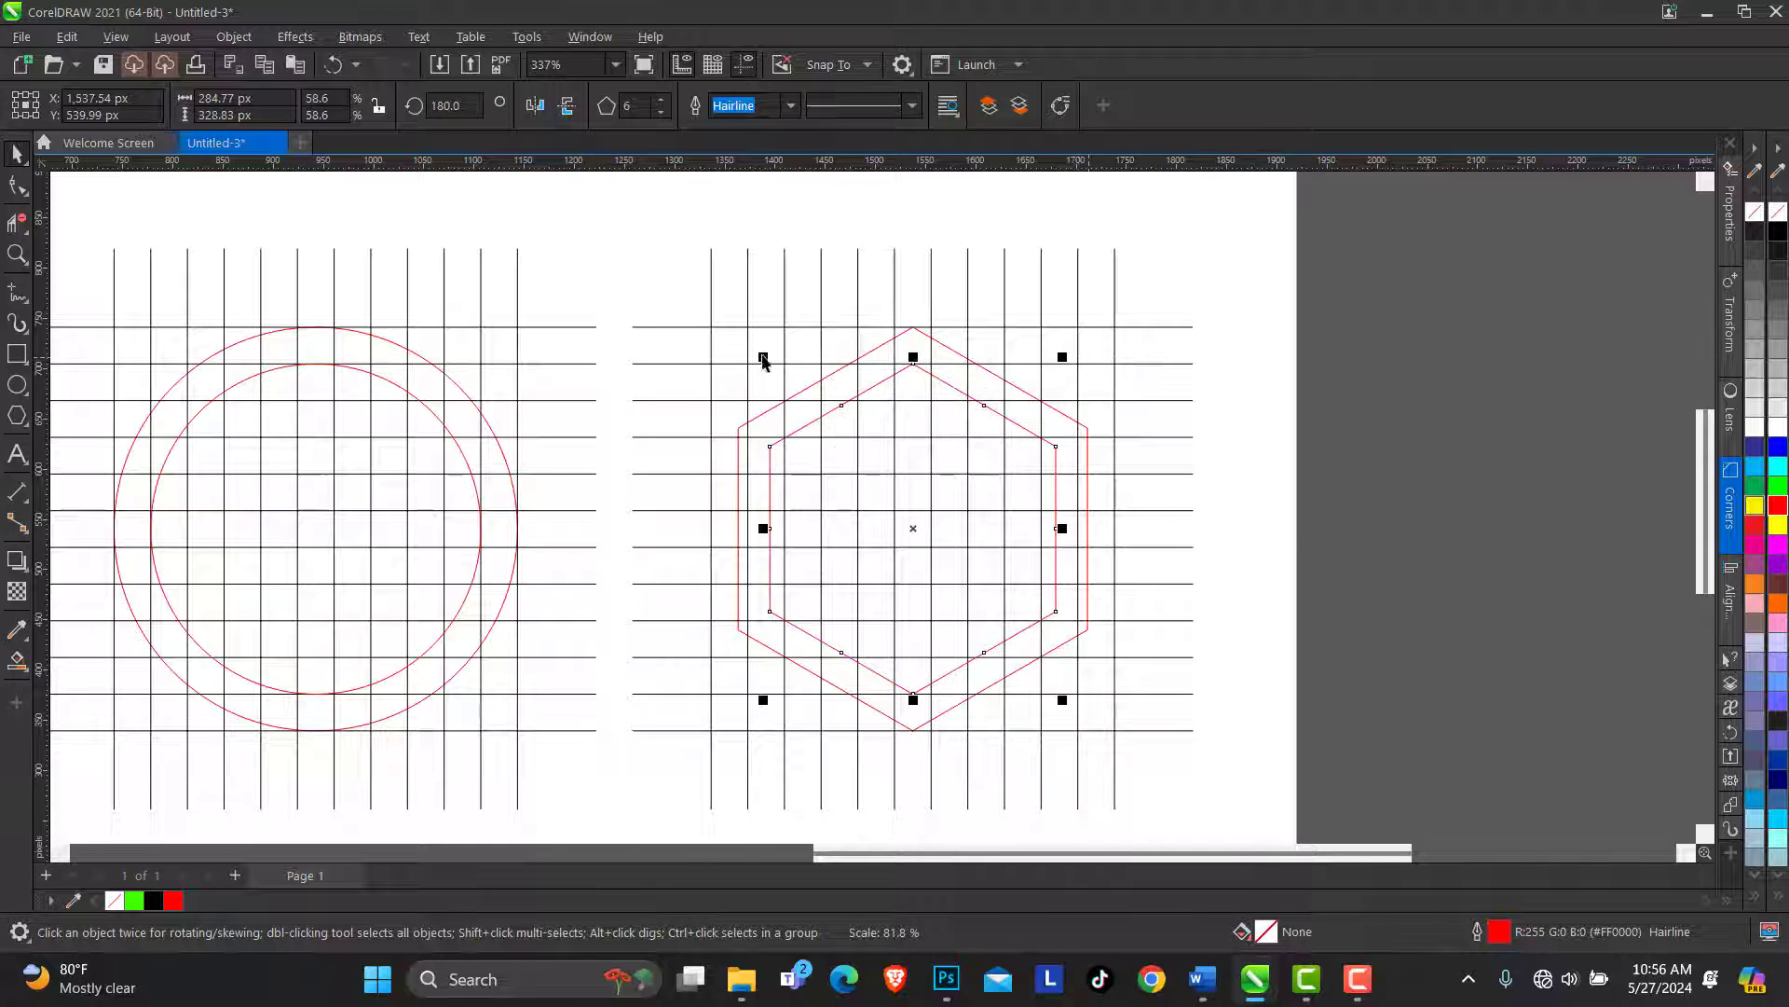
# With Smart Fill set to green and a black Hairline outline, fill the shield's upper-left border band from beside the peak toward the corner
pyautogui.click(19, 255)
pyautogui.rightClick(618, 407)
pyautogui.moveTo(307, 364); pyautogui.dragTo(1065, 659)
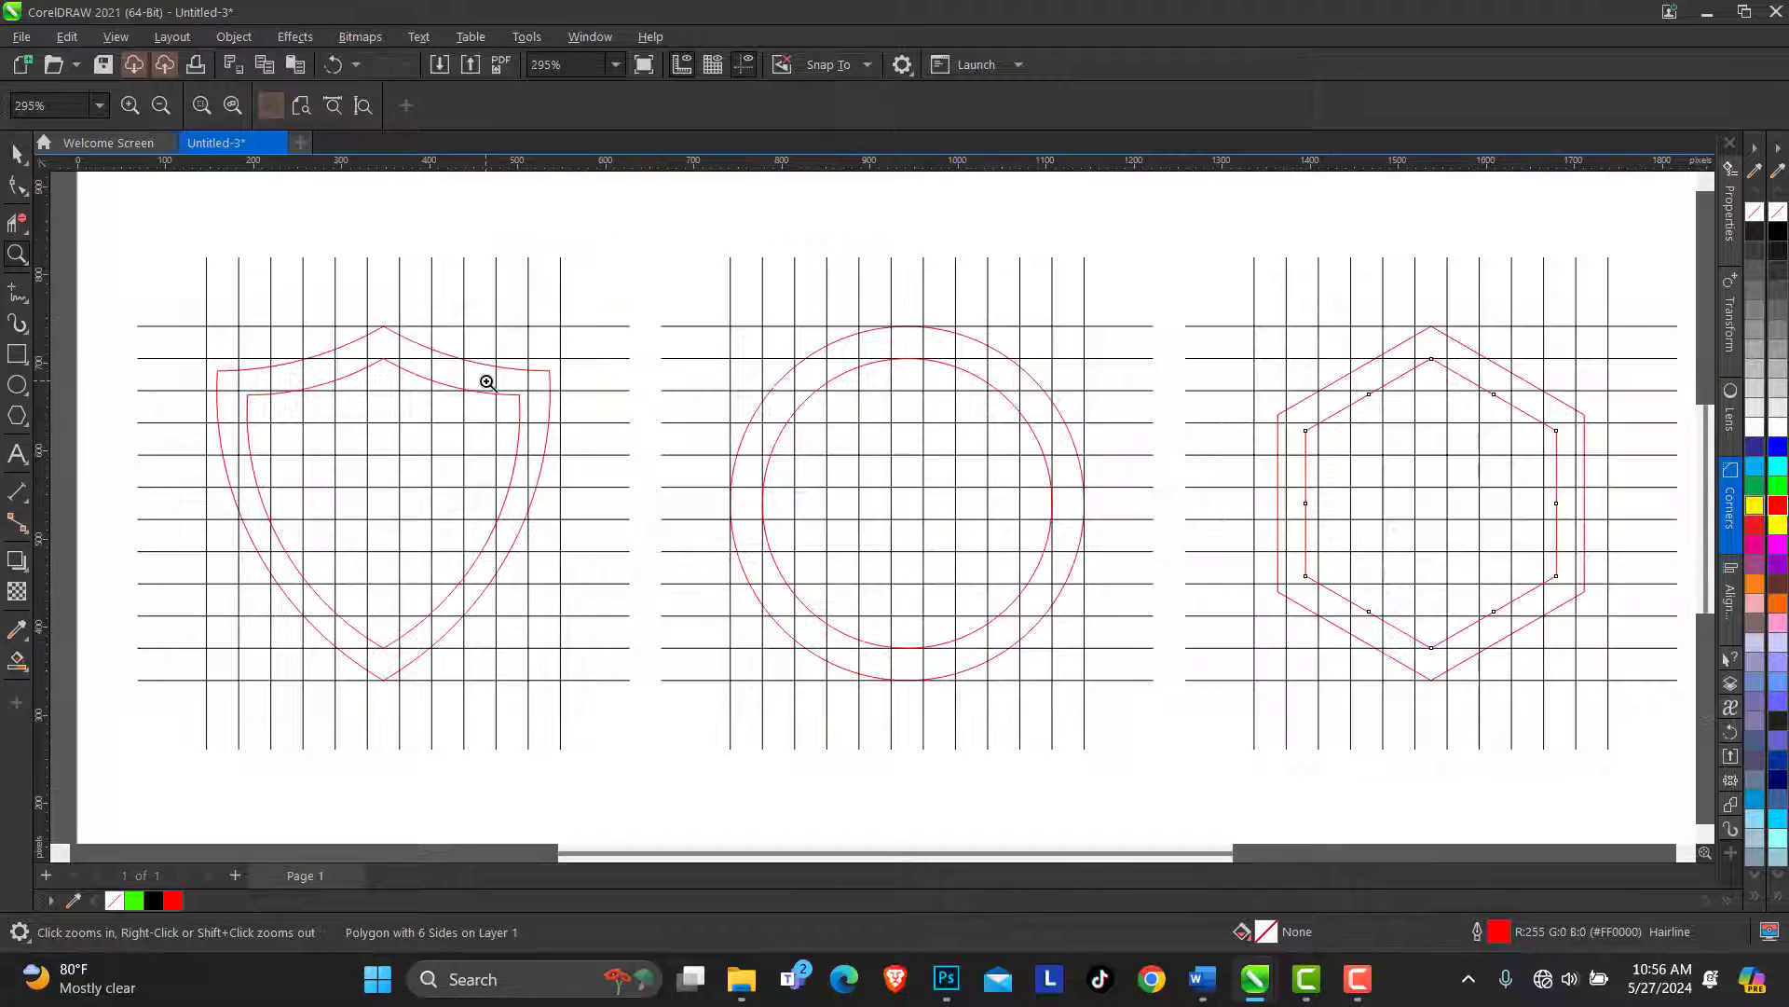
pyautogui.click(17, 154)
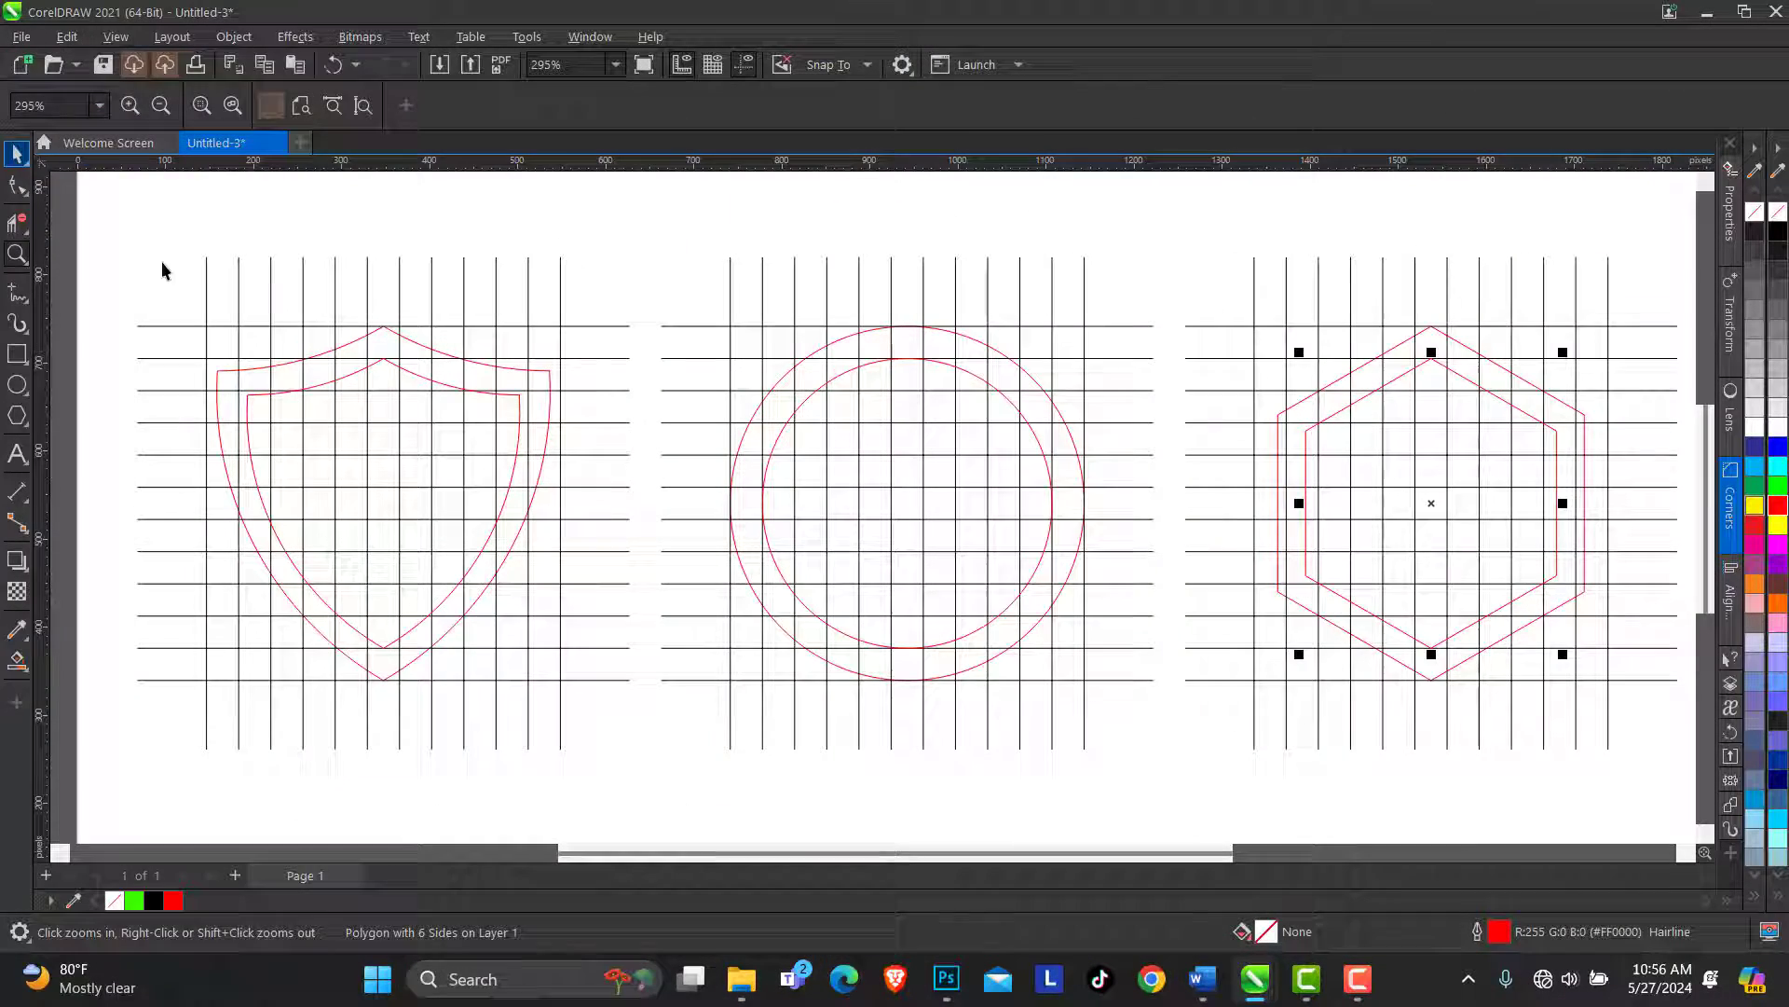
pyautogui.click(421, 385)
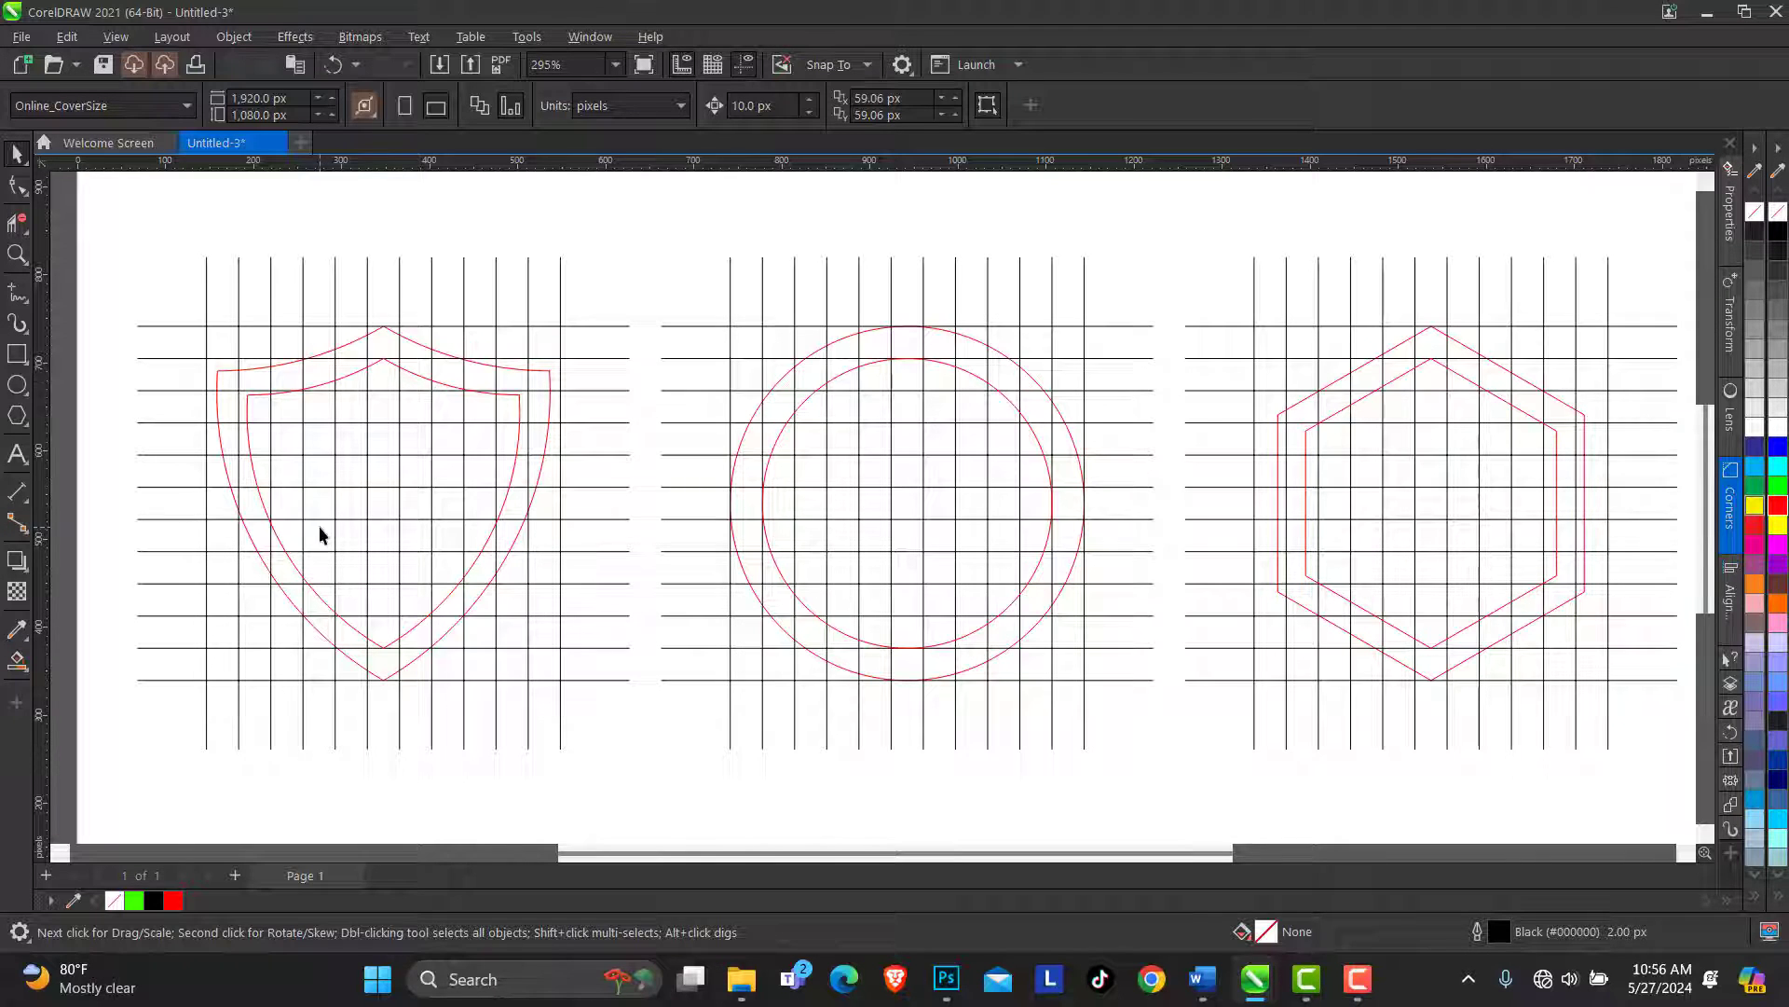
pyautogui.click(28, 678)
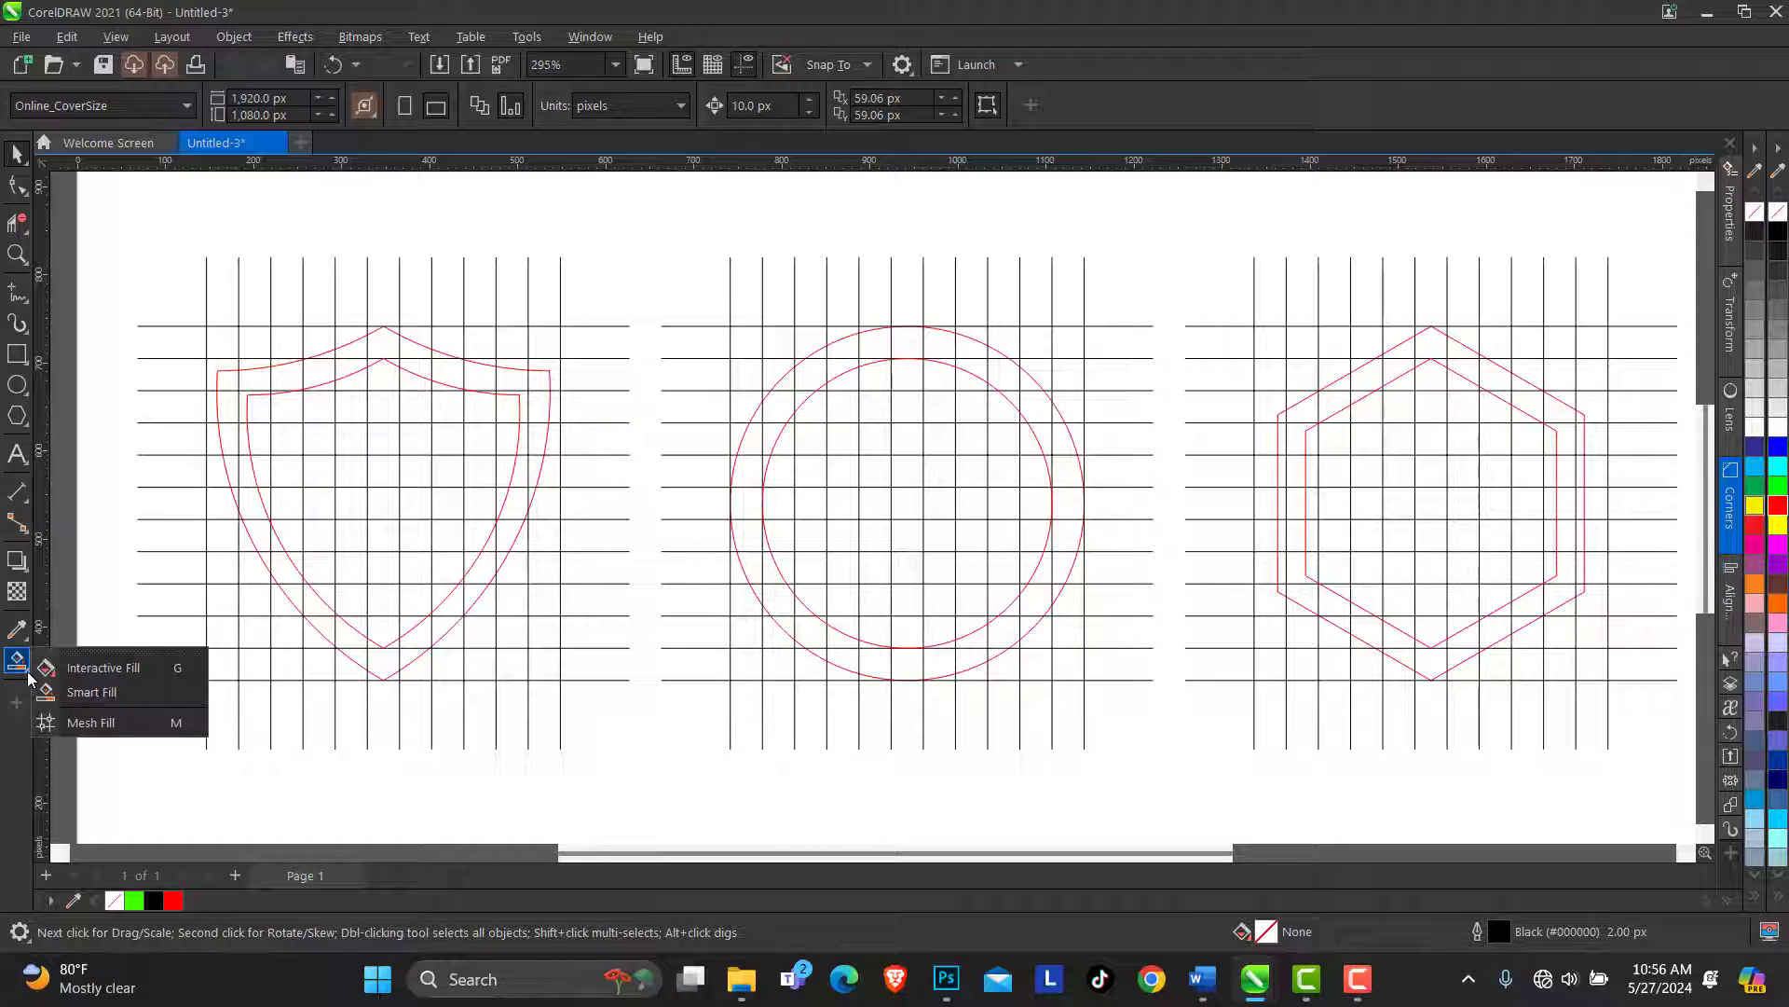
pyautogui.click(97, 692)
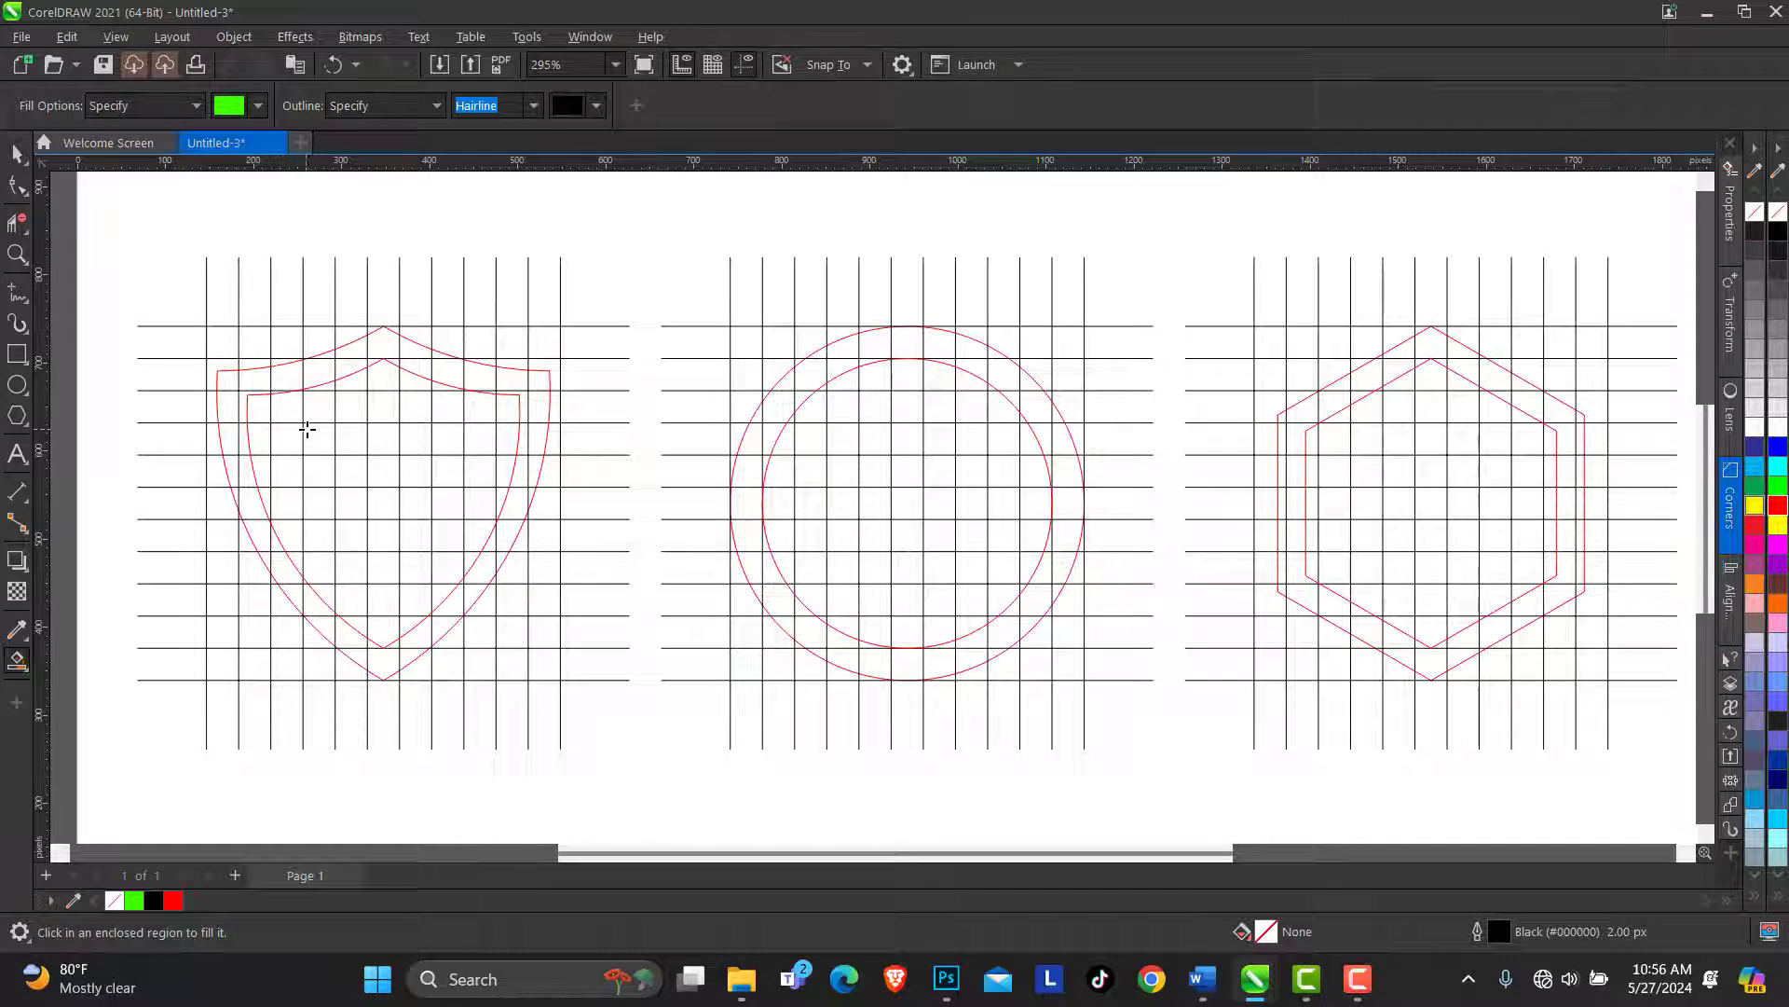
pyautogui.click(345, 356)
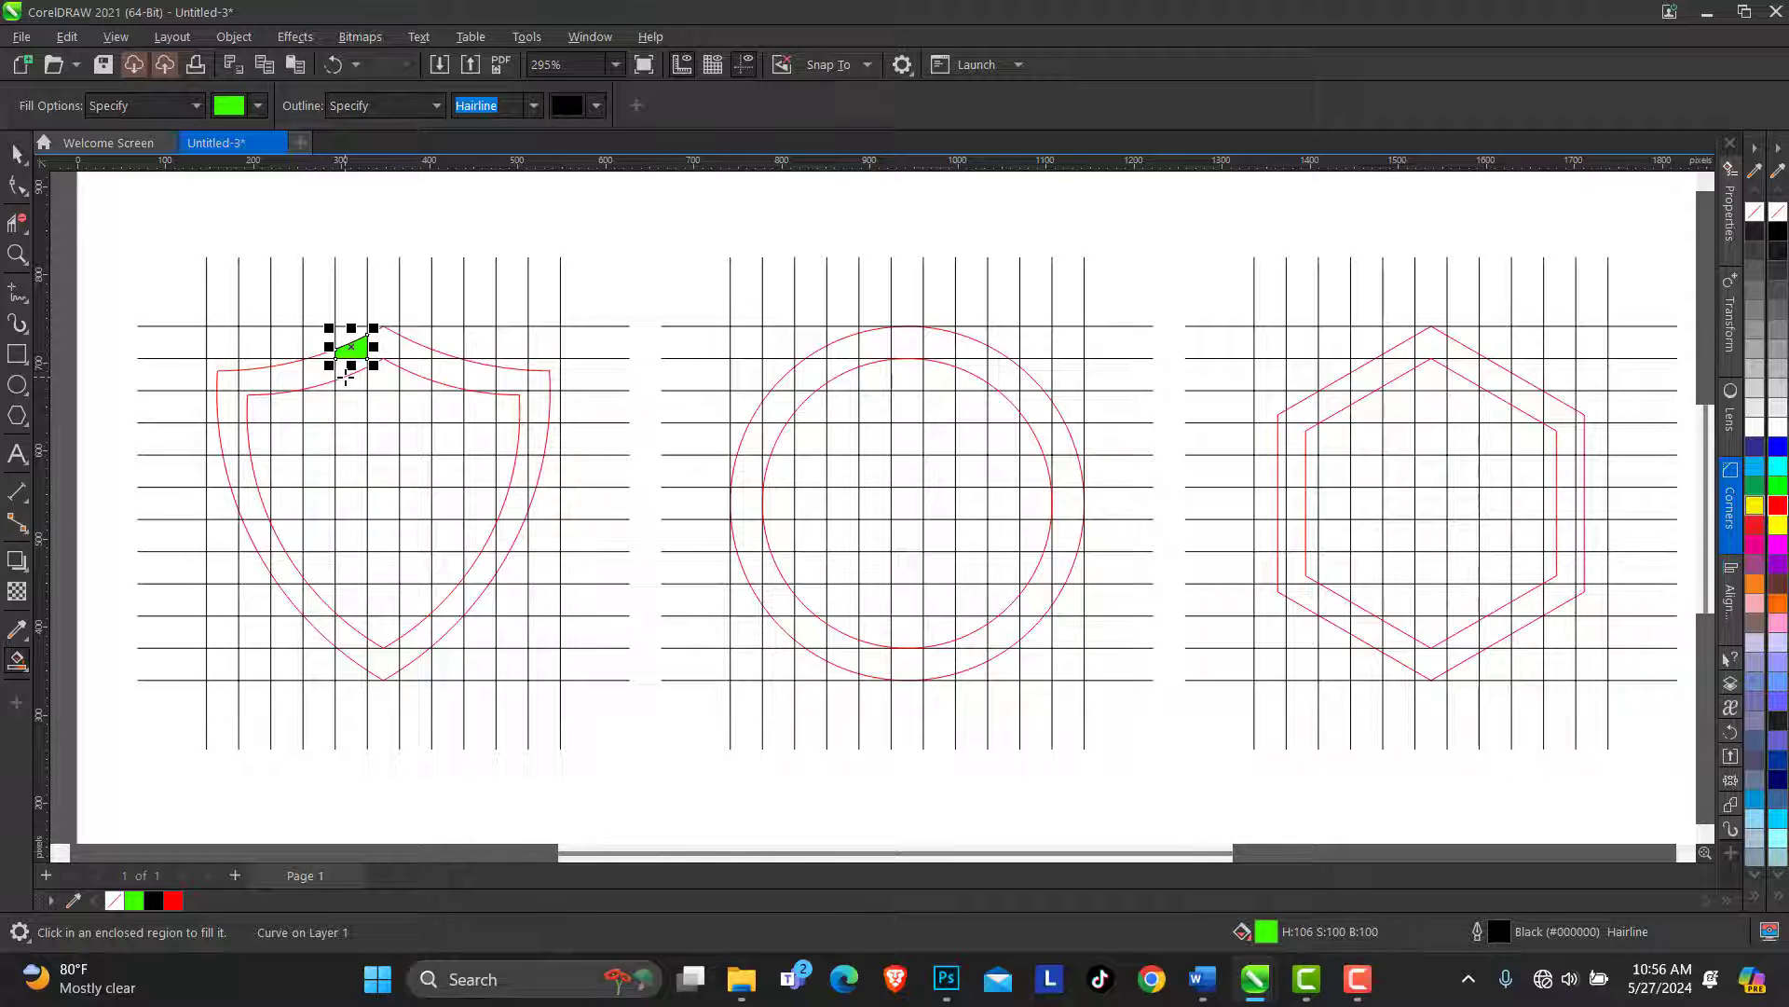
pyautogui.click(337, 373)
pyautogui.click(317, 372)
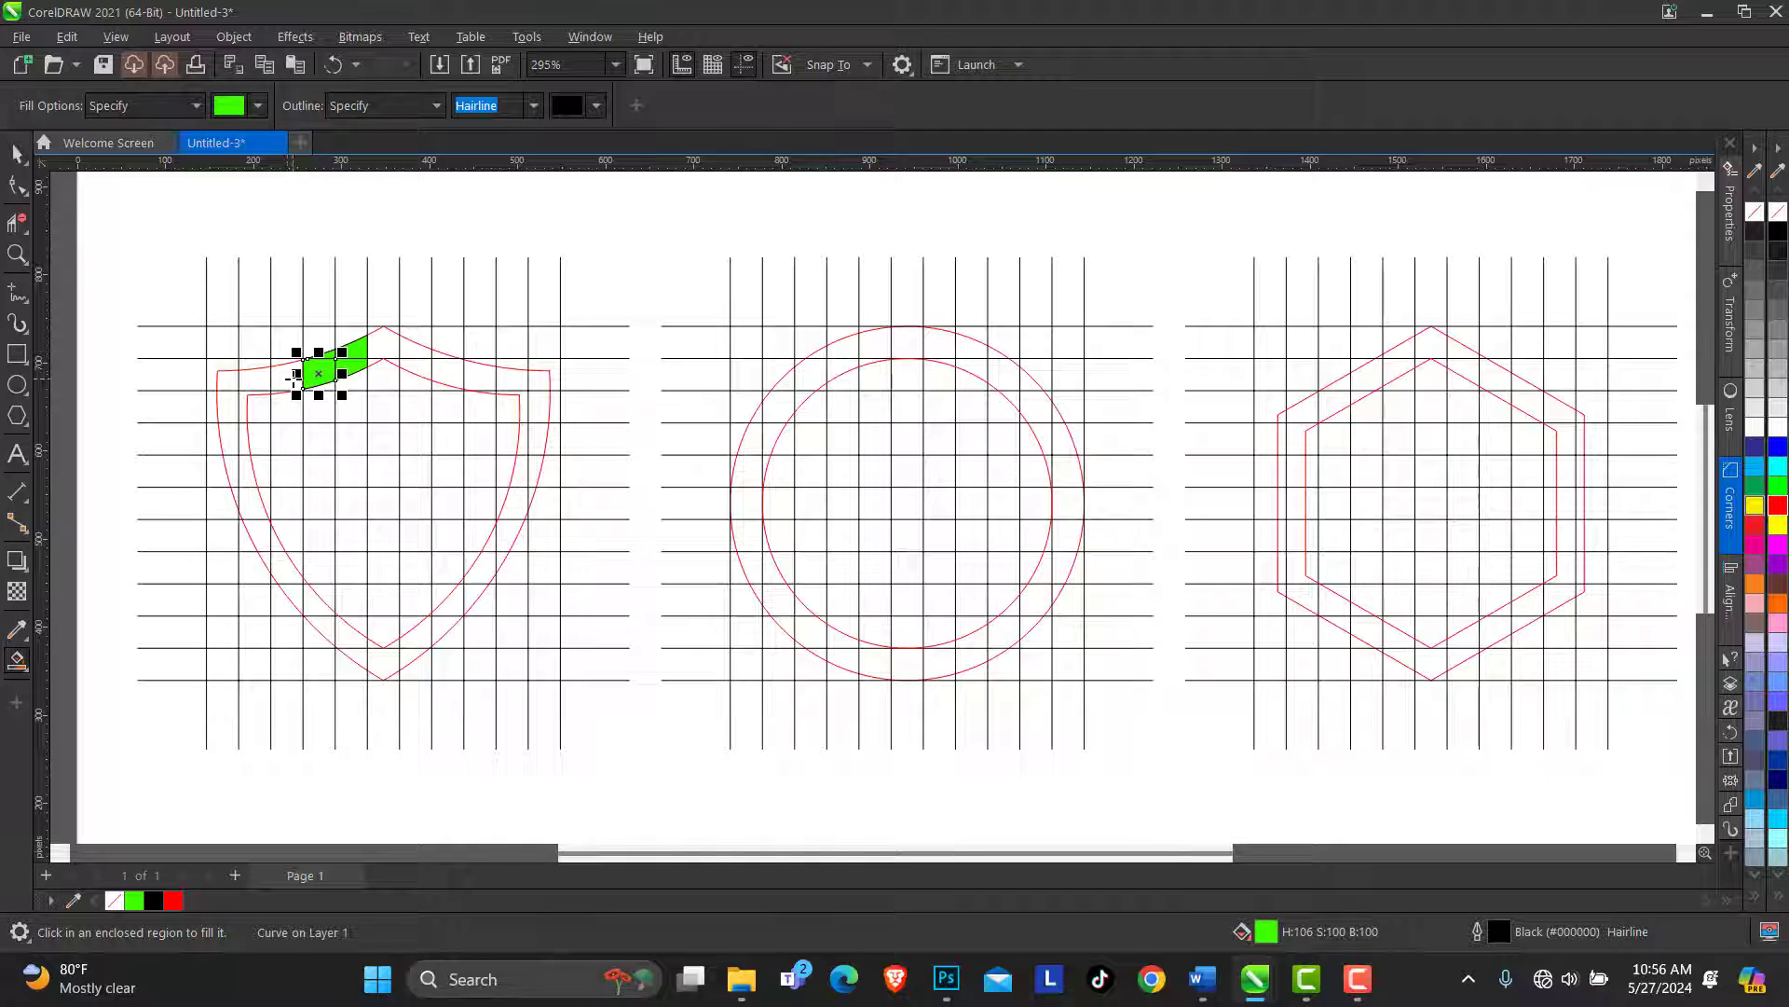
pyautogui.click(286, 375)
pyautogui.click(256, 380)
pyautogui.click(261, 407)
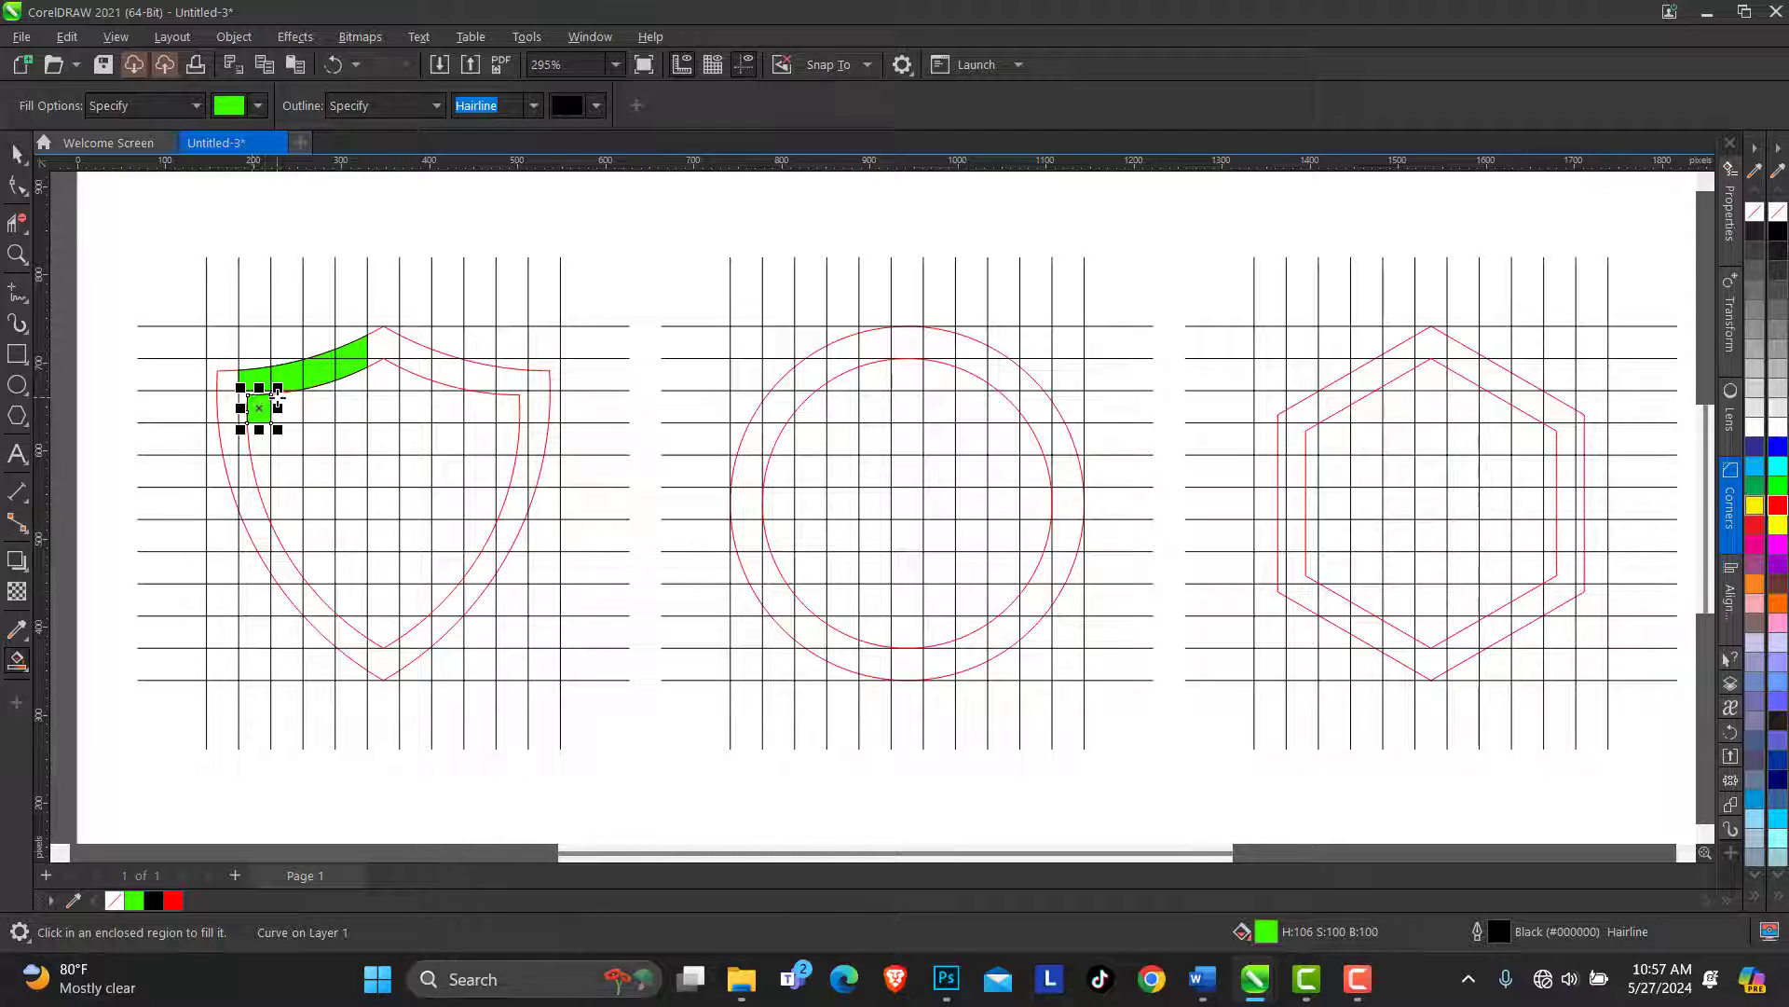
pyautogui.hotkey('ctrl', 'z')
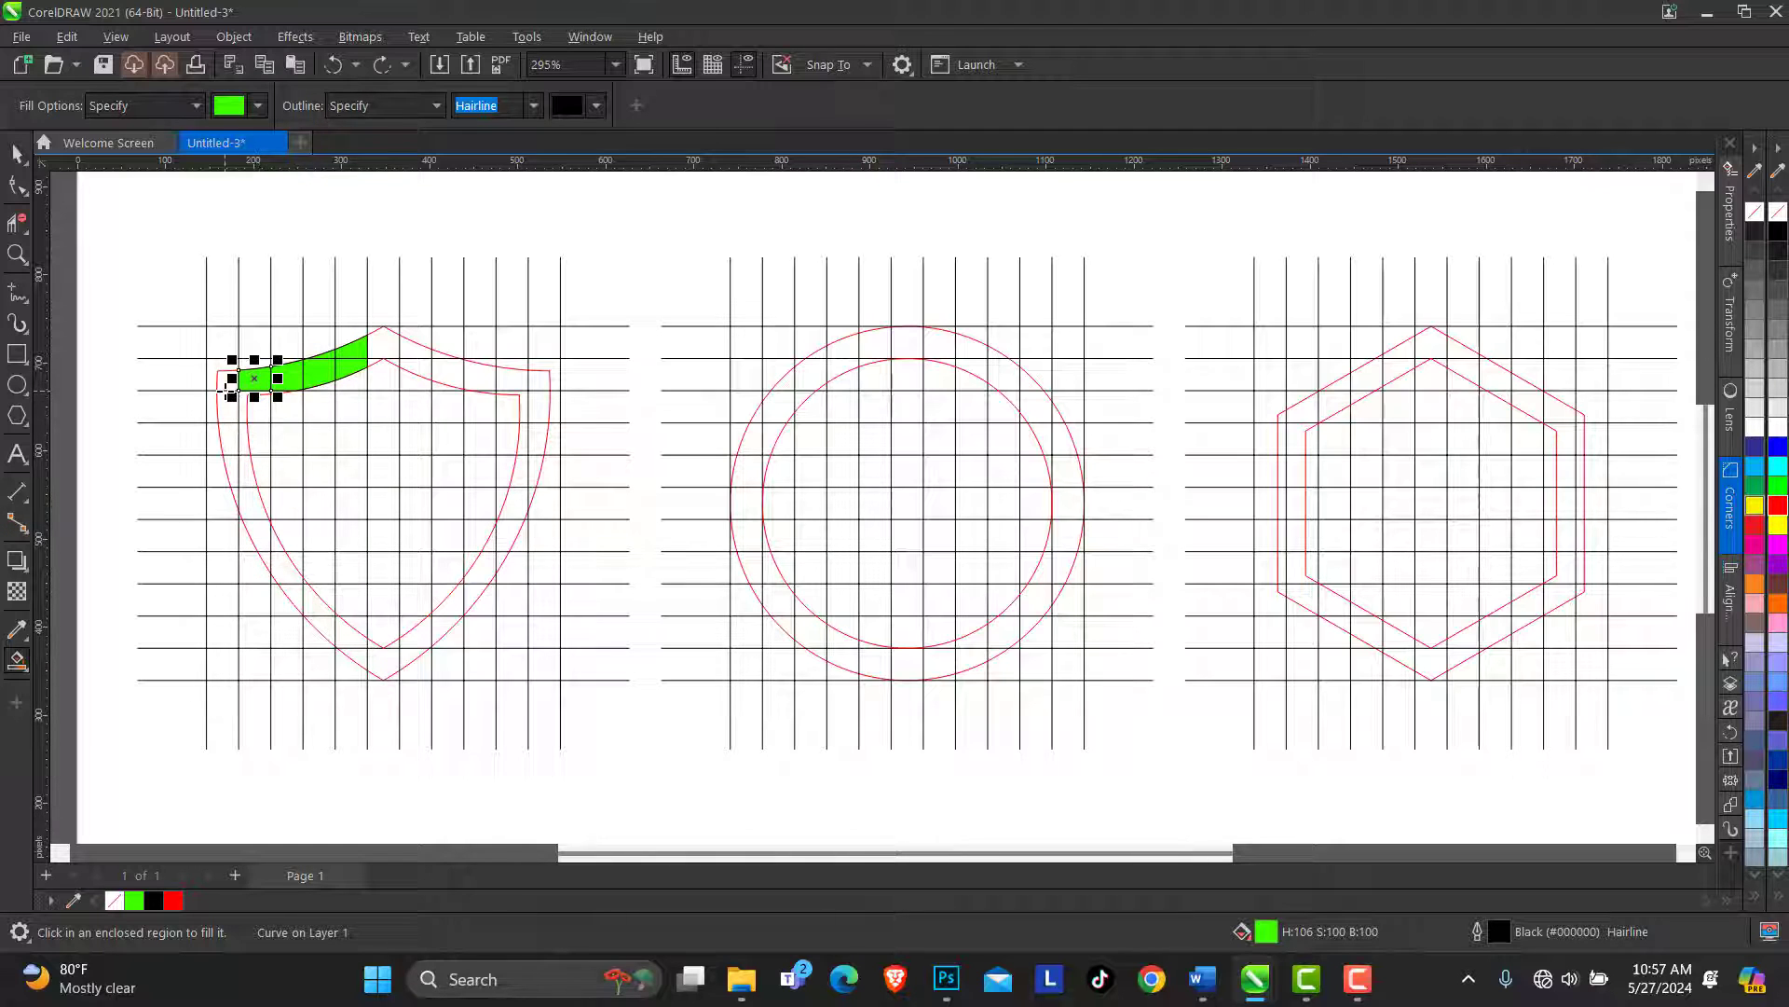
# Fill the border cells around the shield's upper-left corner with green, down to the first grid line below the corner
pyautogui.click(228, 410)
pyautogui.press('z')
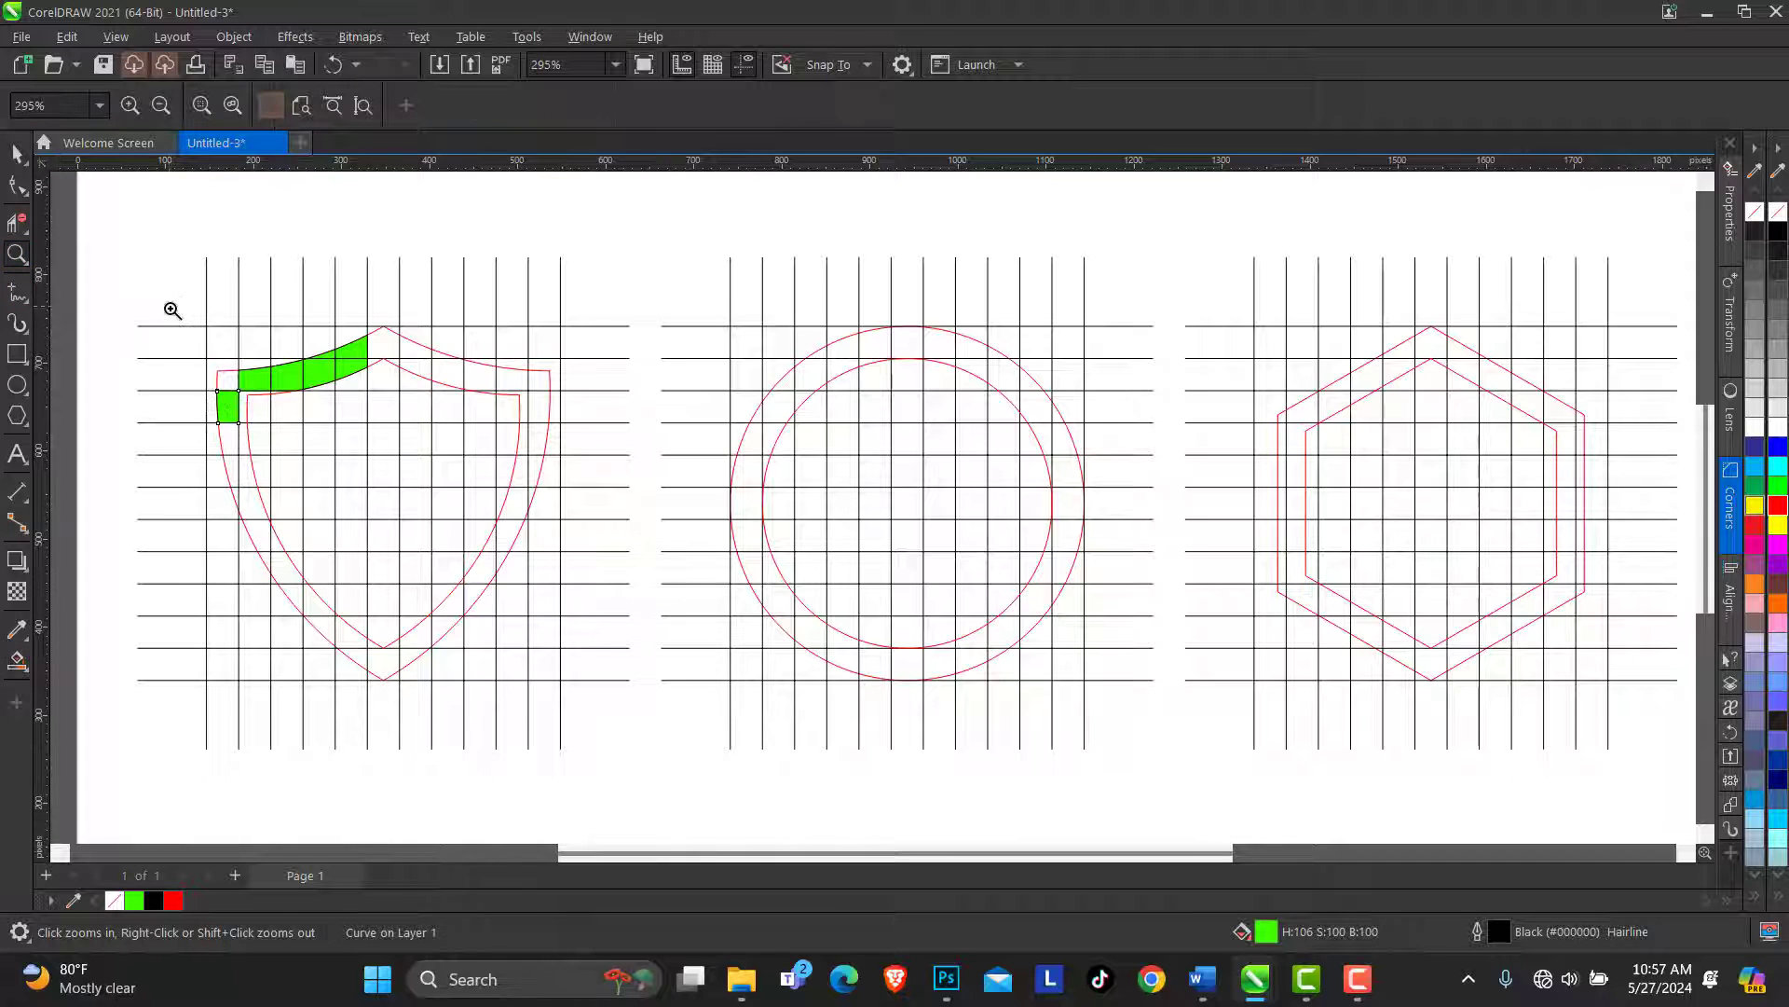
pyautogui.moveTo(168, 306); pyautogui.dragTo(600, 715)
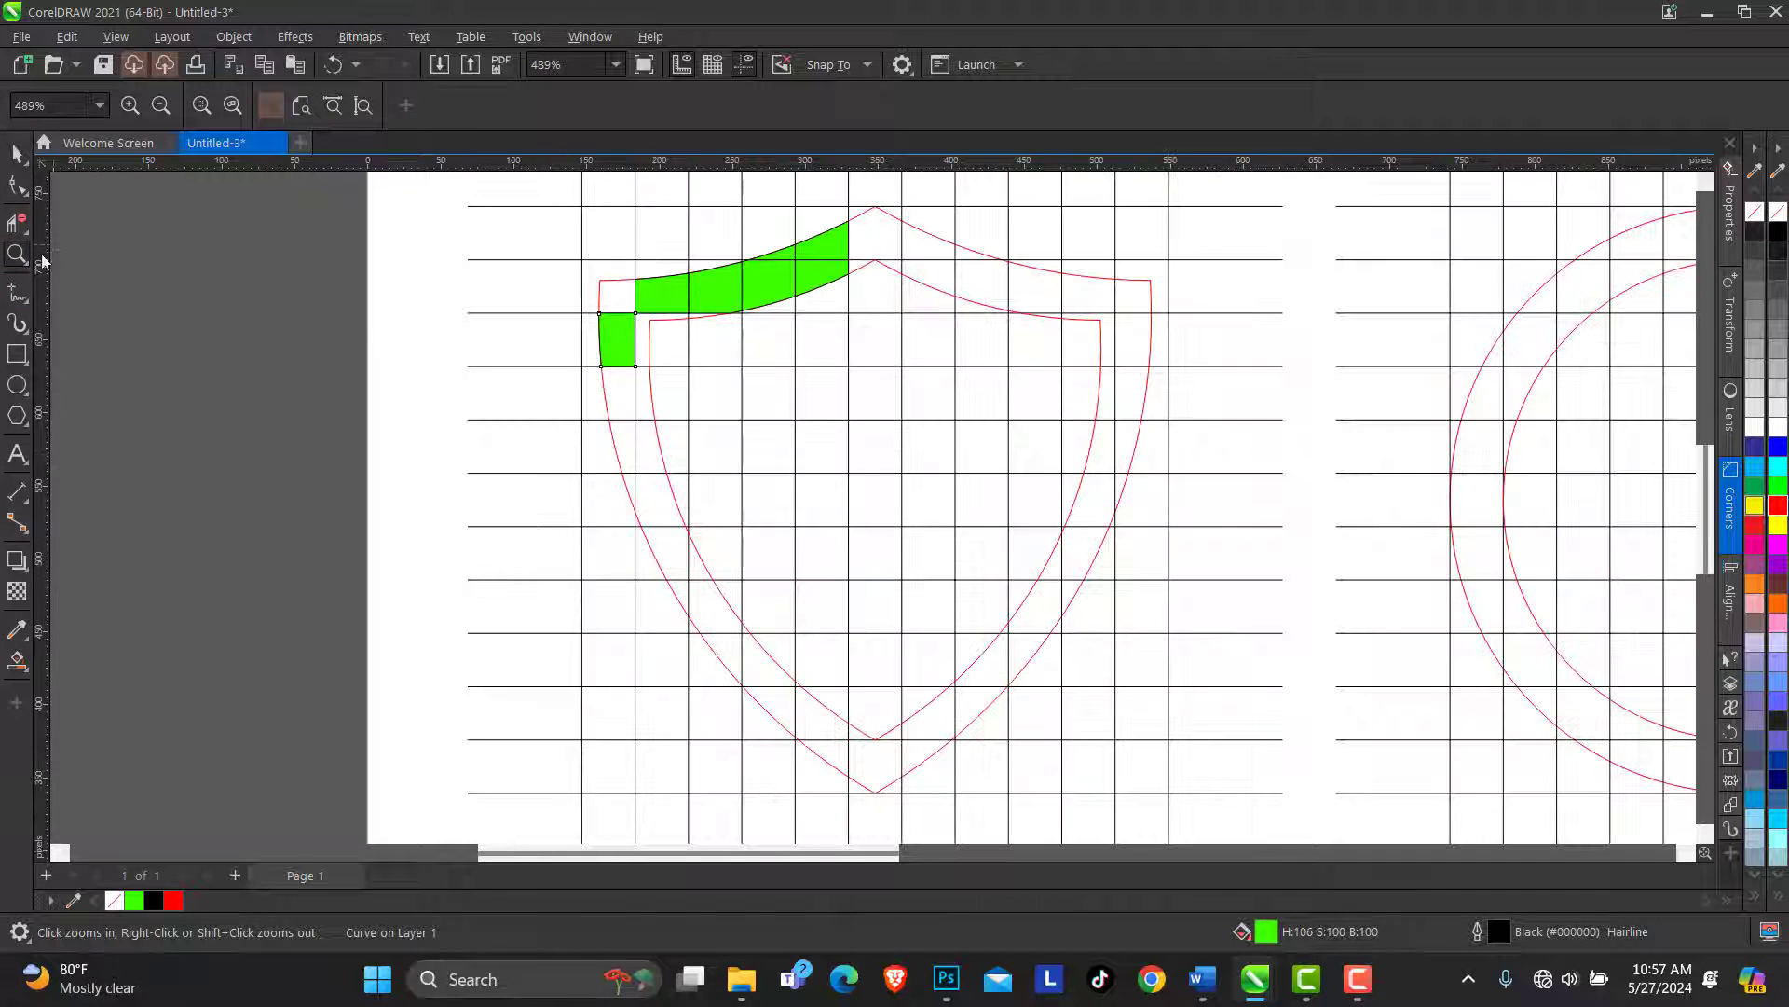
pyautogui.click(17, 659)
pyautogui.click(619, 296)
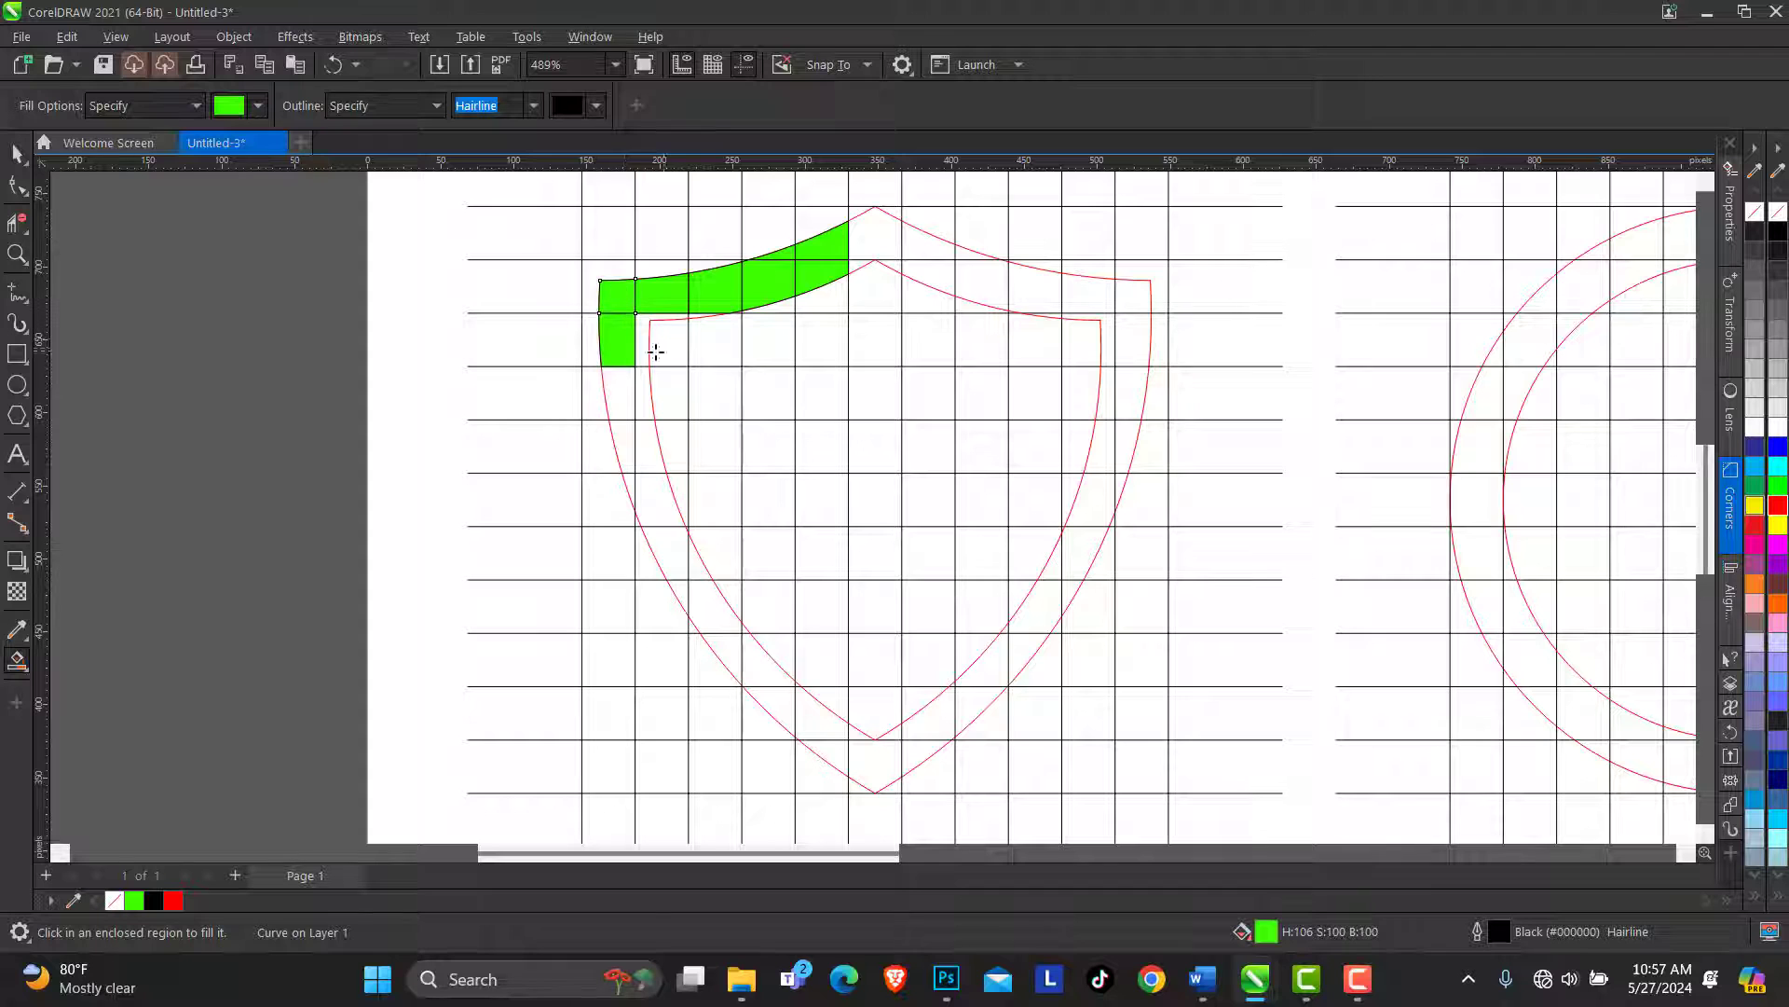
pyautogui.click(648, 349)
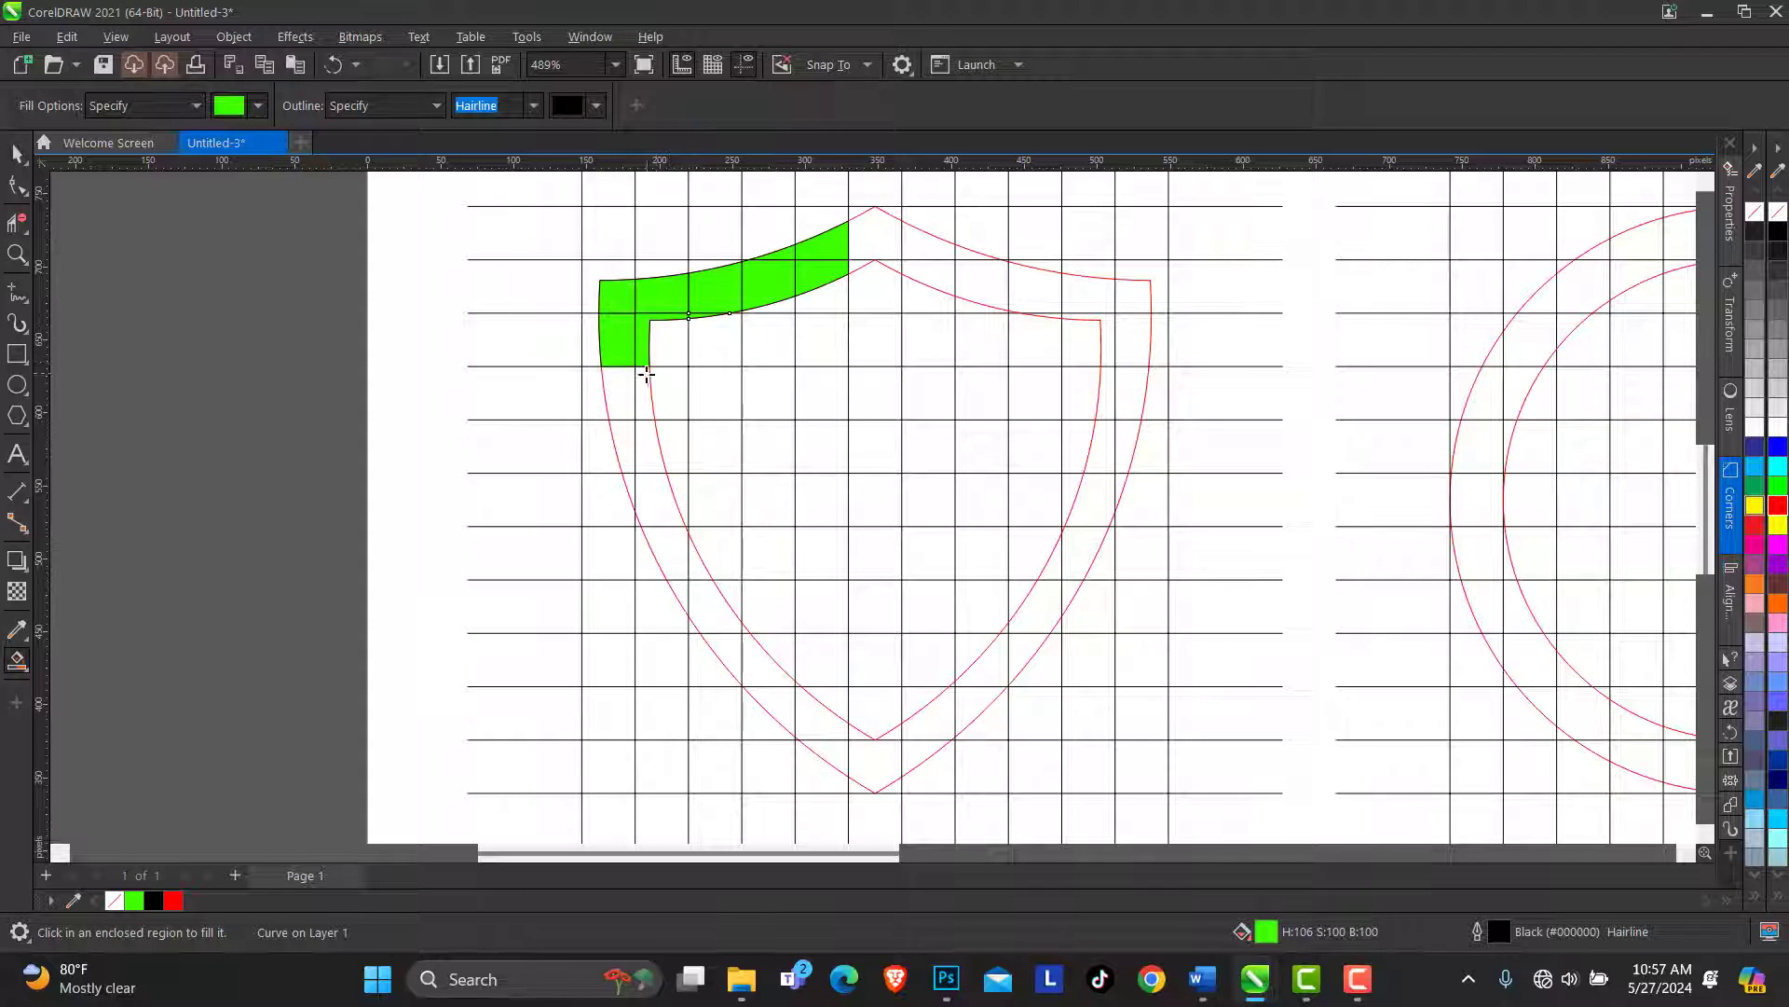
# Fill the left side of the shield border with green, continuing four grid rows down from the corner
pyautogui.click(617, 393)
pyautogui.click(645, 392)
pyautogui.click(629, 457)
pyautogui.click(644, 454)
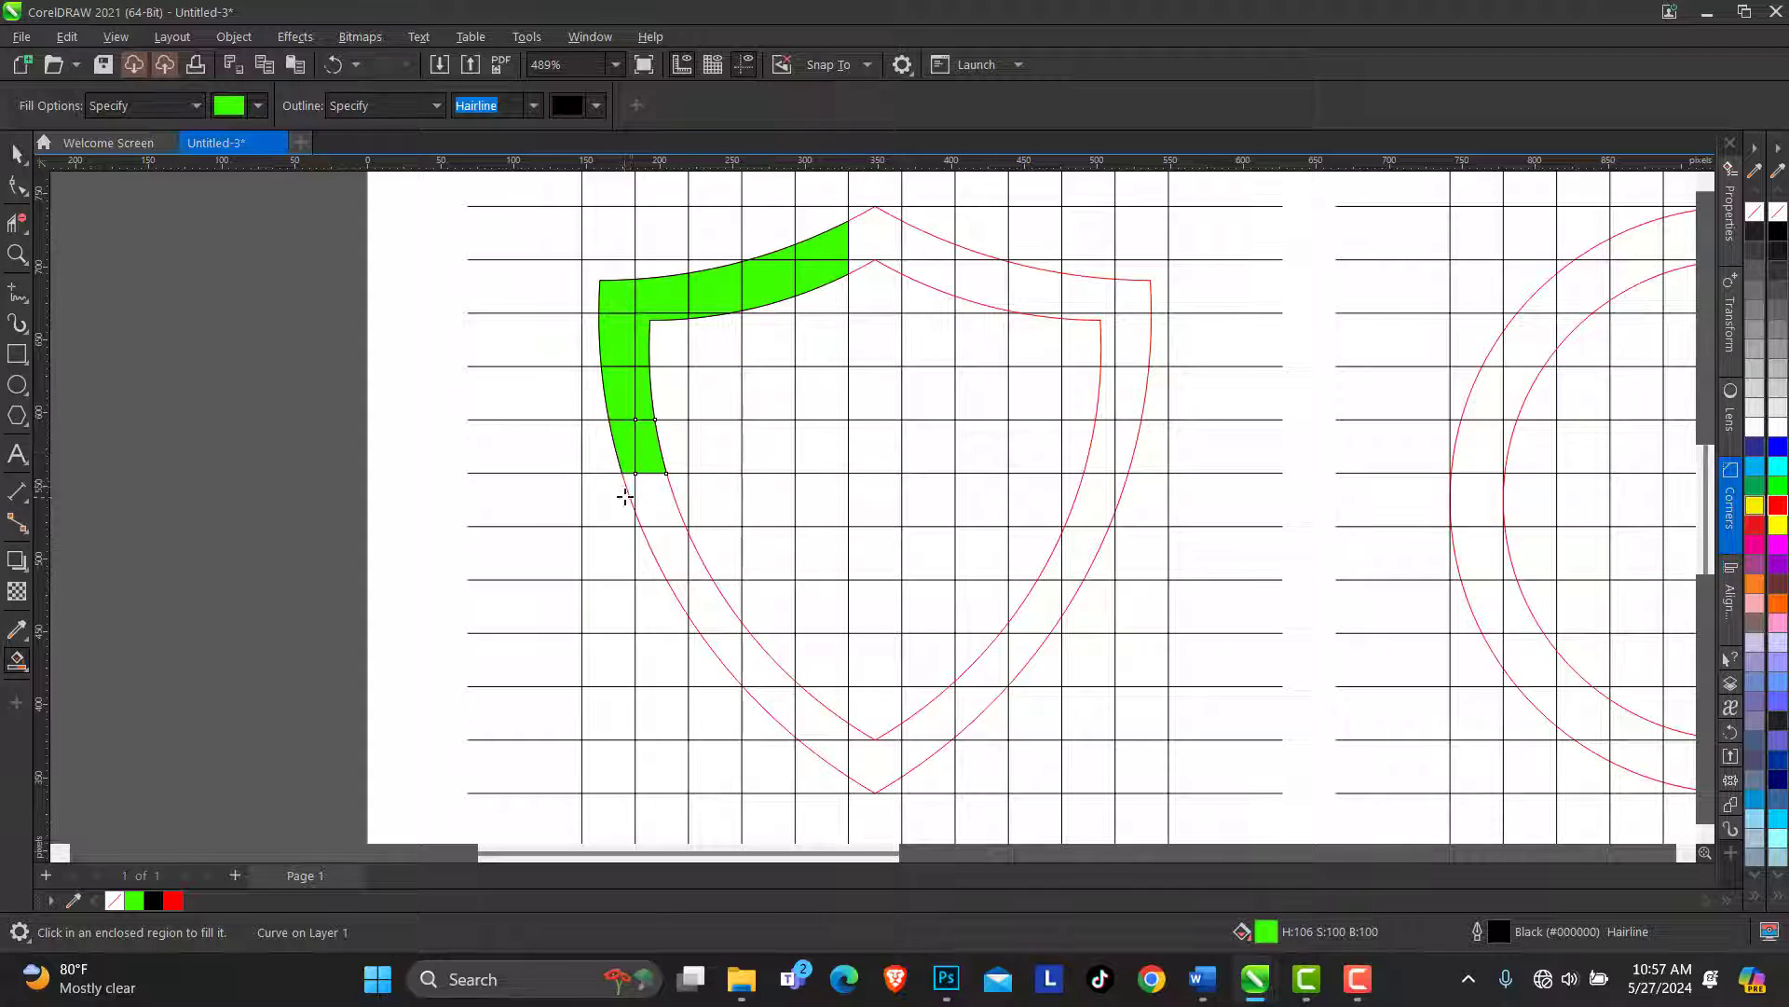
pyautogui.click(631, 488)
pyautogui.click(663, 509)
pyautogui.click(668, 544)
pyautogui.click(702, 568)
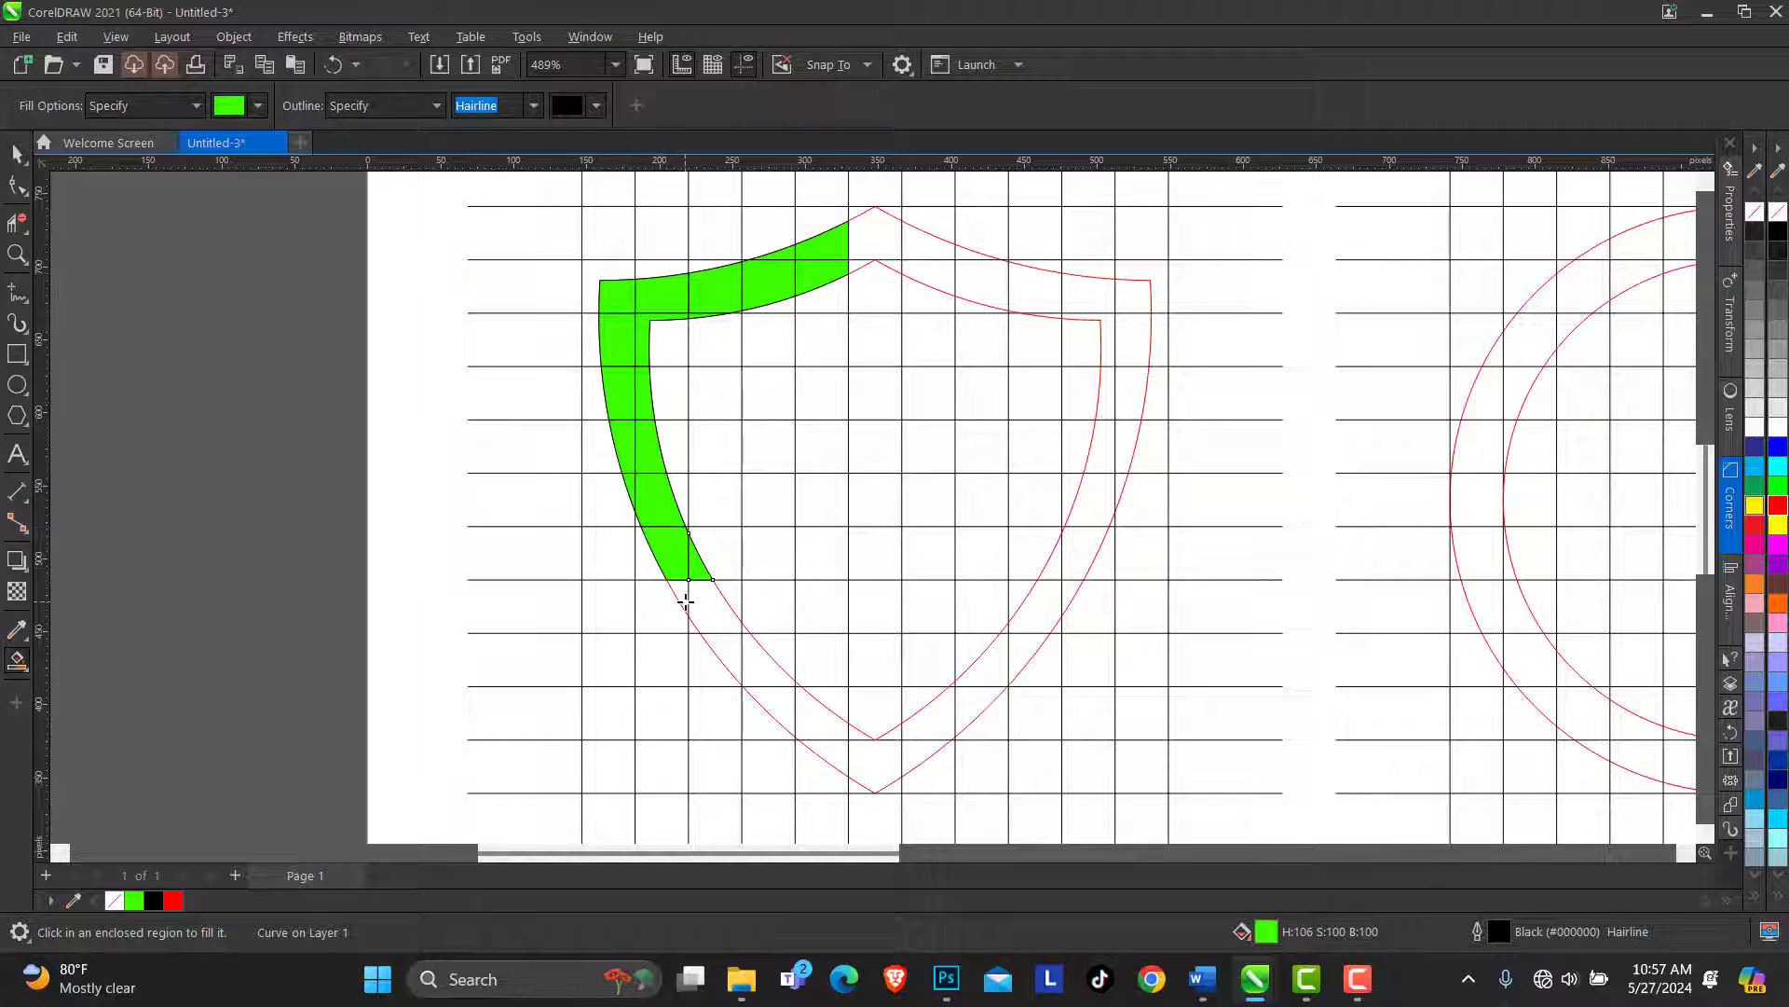
# Fill the lower-left curve of the shield border with green, ending at the grid line just left of the bottom tip
pyautogui.click(687, 601)
pyautogui.click(713, 613)
pyautogui.click(735, 662)
pyautogui.click(762, 664)
pyautogui.click(777, 706)
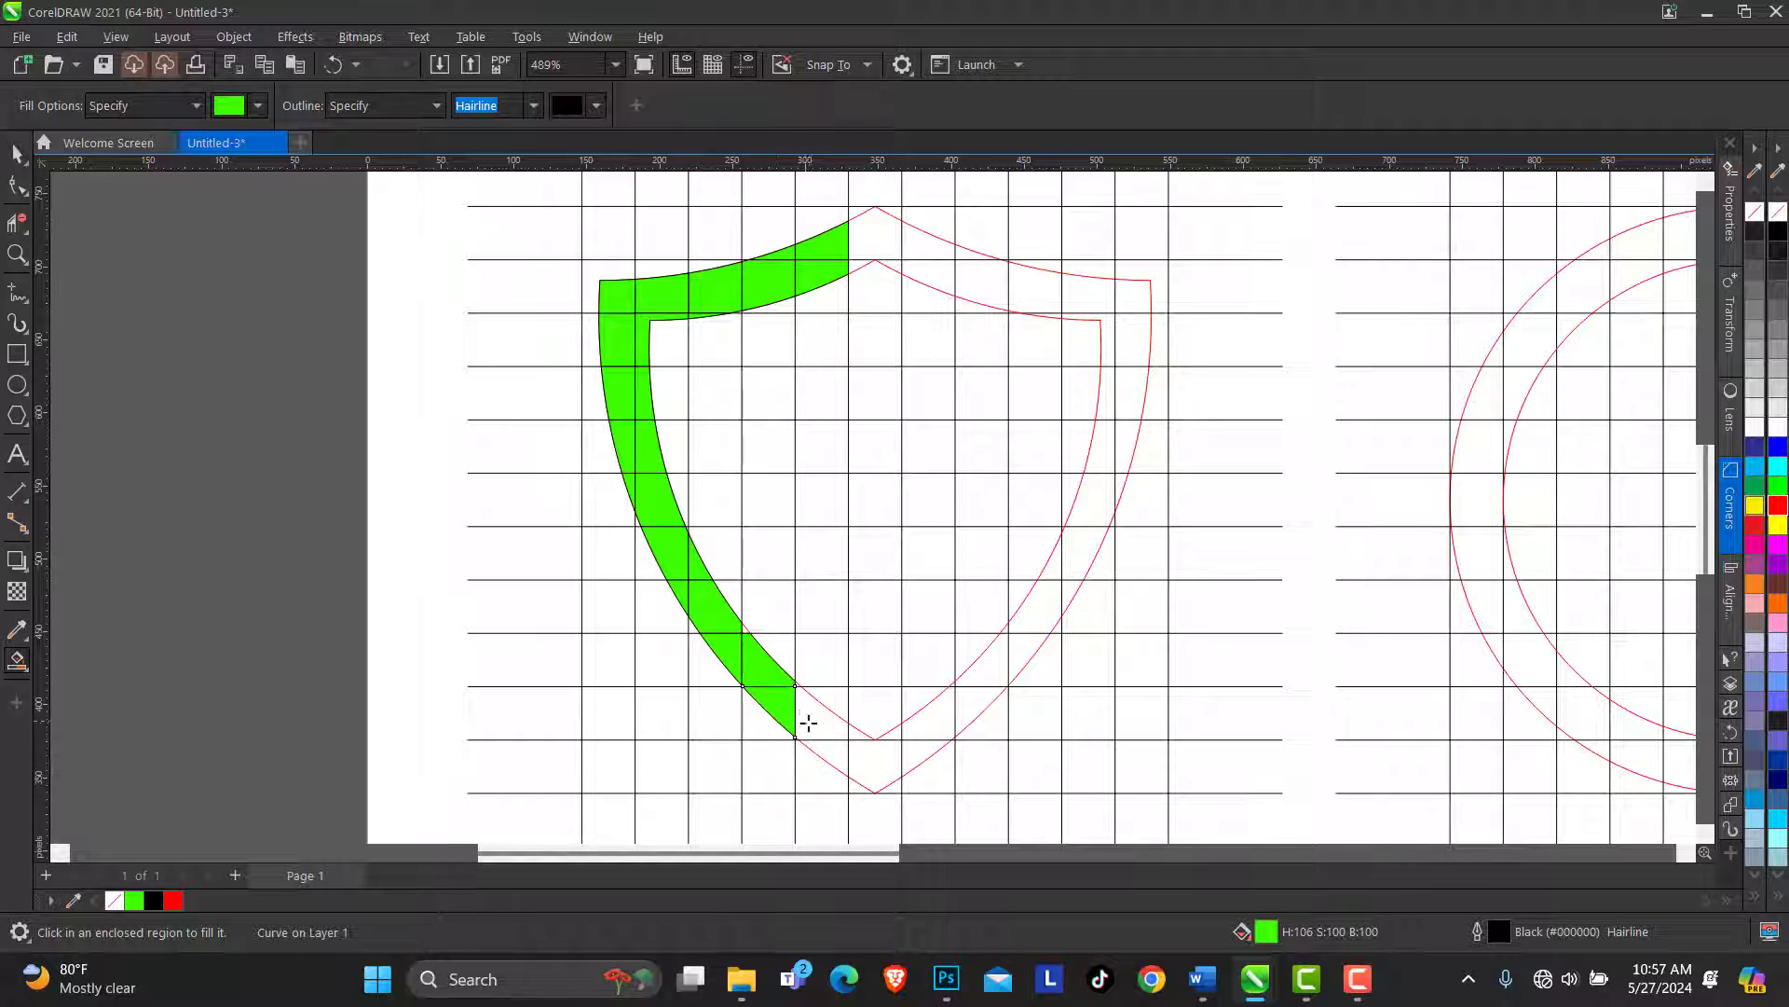
pyautogui.click(809, 725)
pyautogui.click(836, 753)
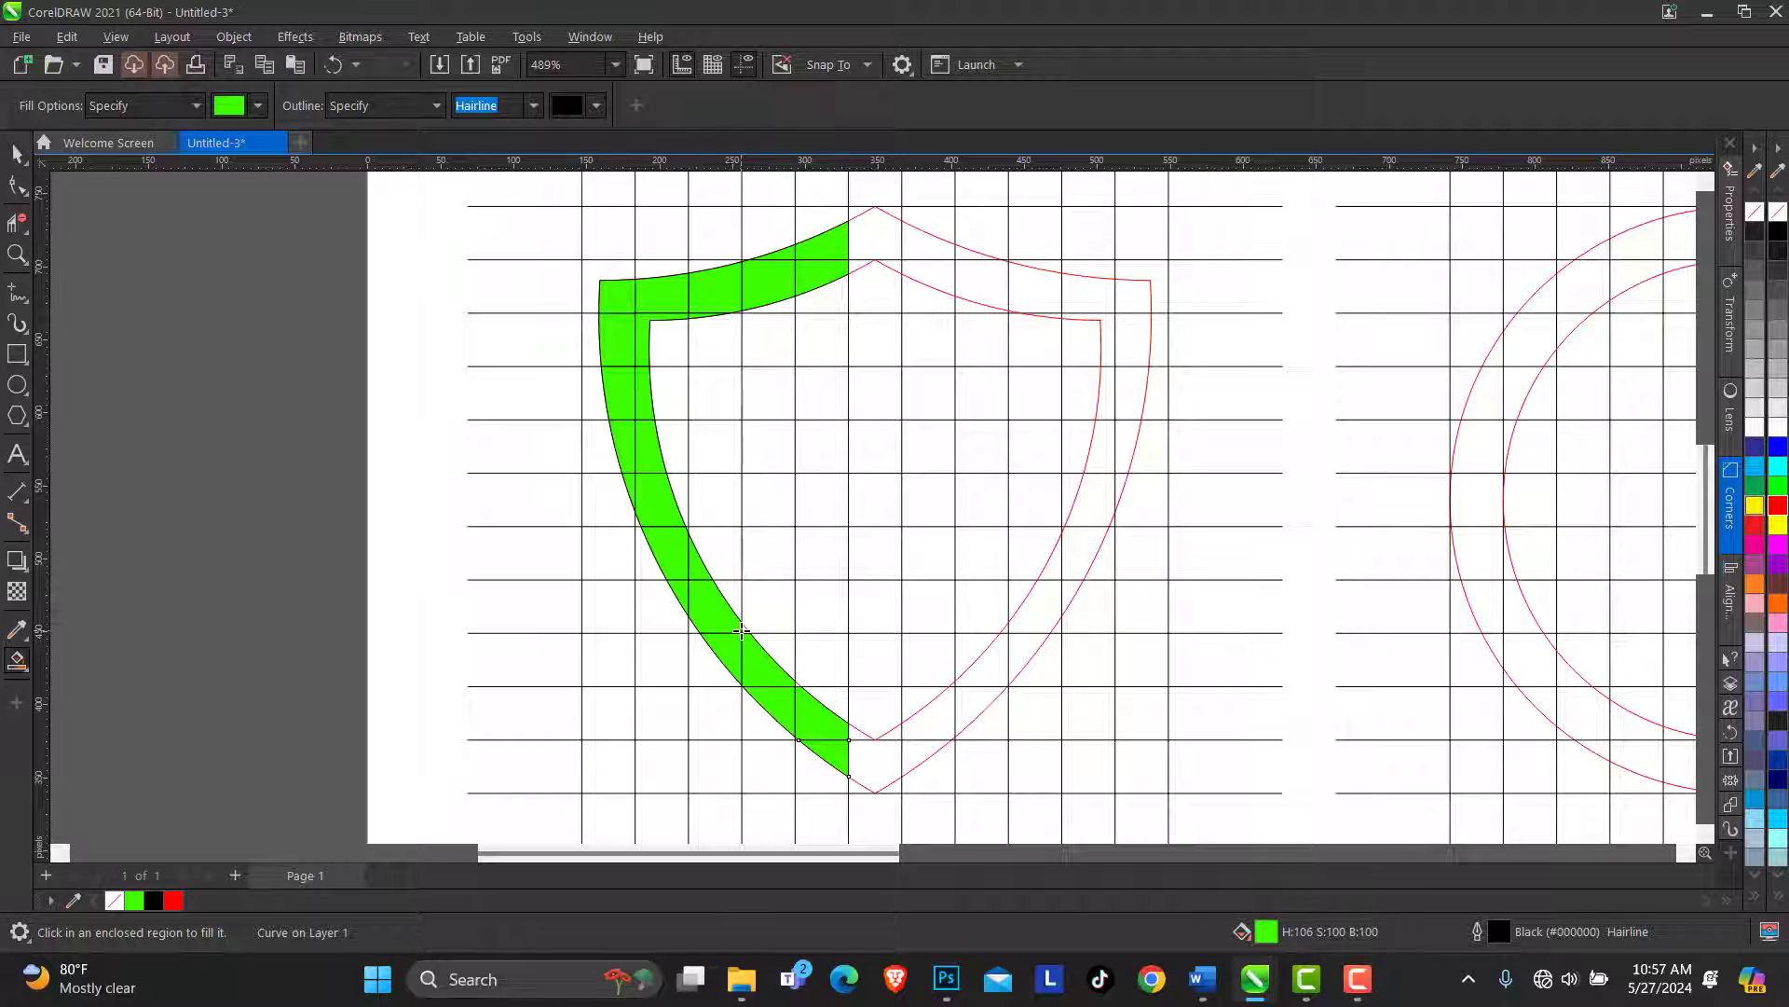
# Fill the left half's inward stubs at the upper and lower ends and a middle horizontal bar with green to form an E
pyautogui.click(820, 637)
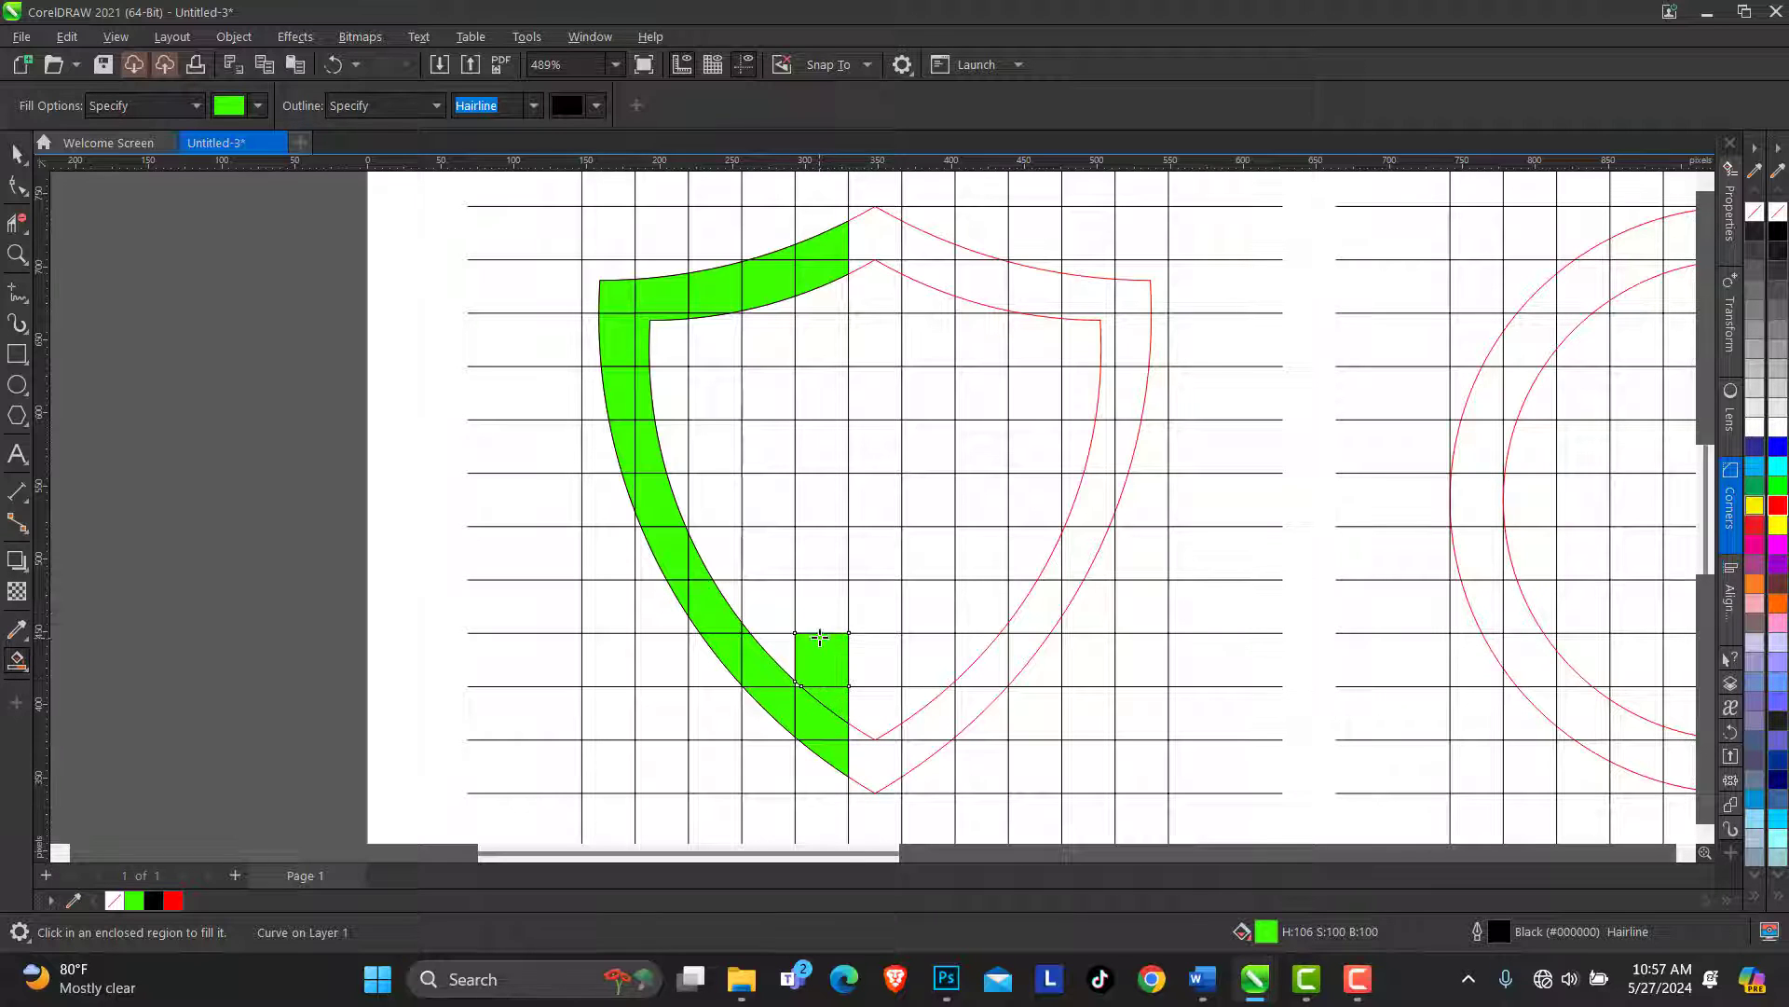
pyautogui.click(829, 347)
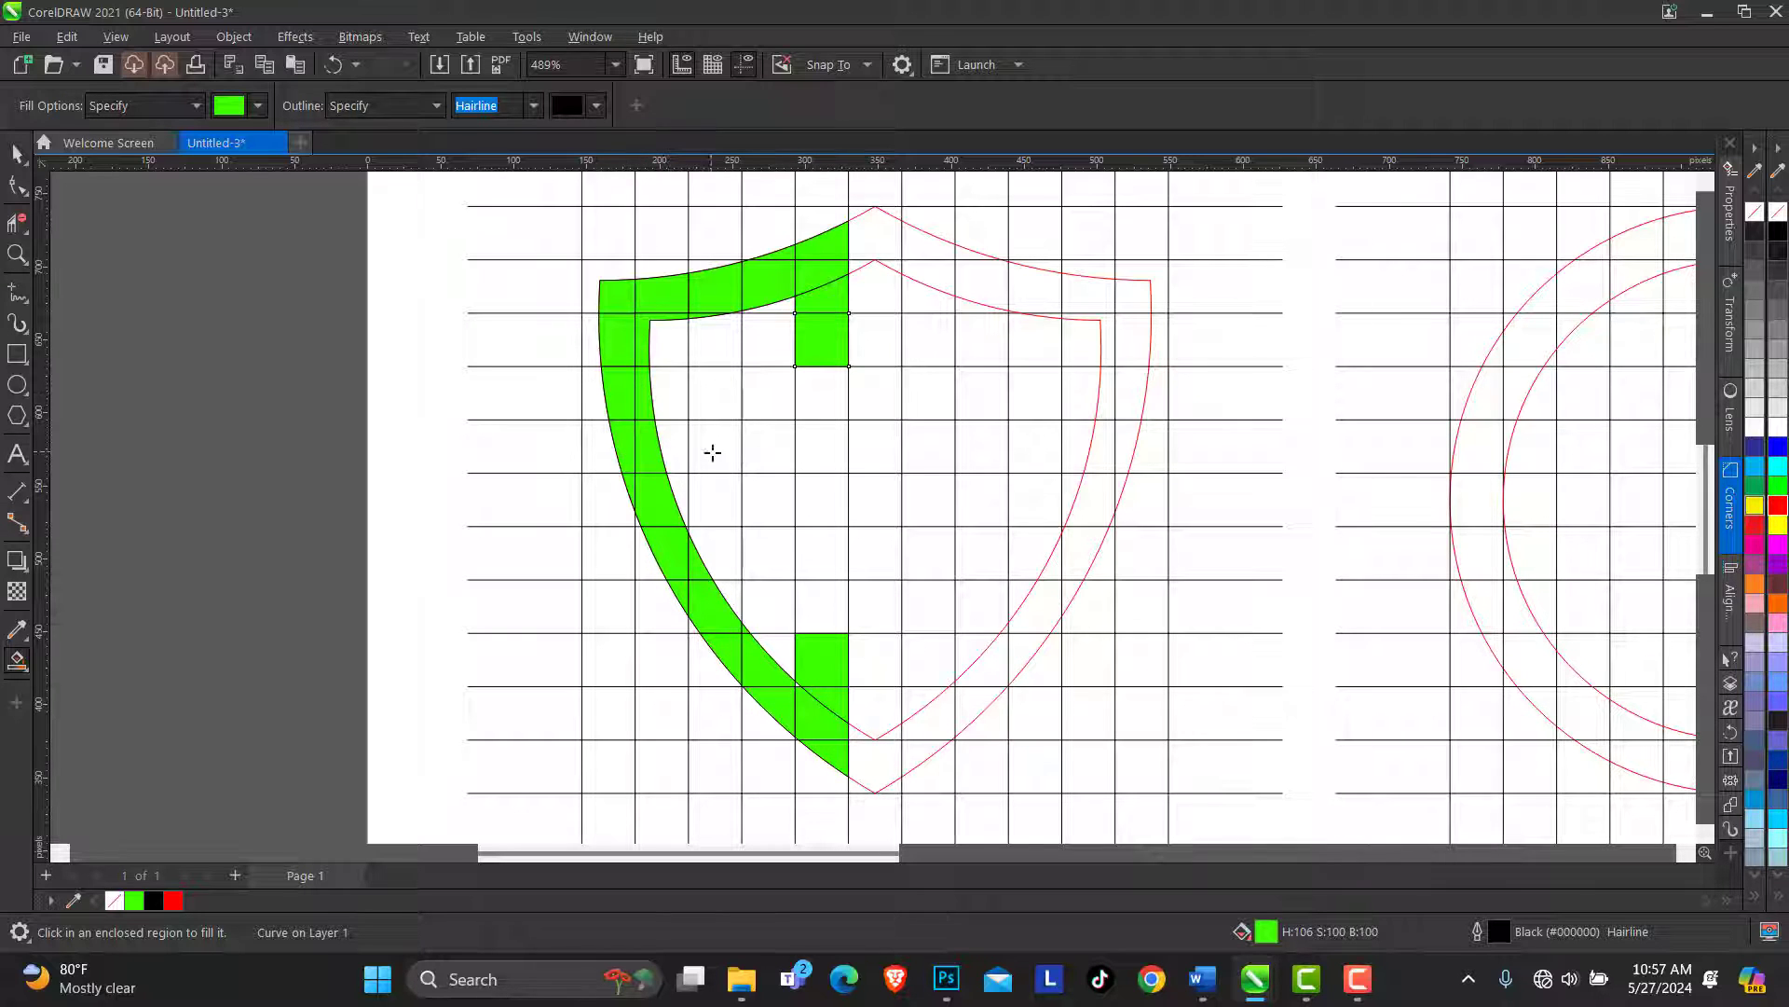
pyautogui.click(699, 497)
pyautogui.click(751, 498)
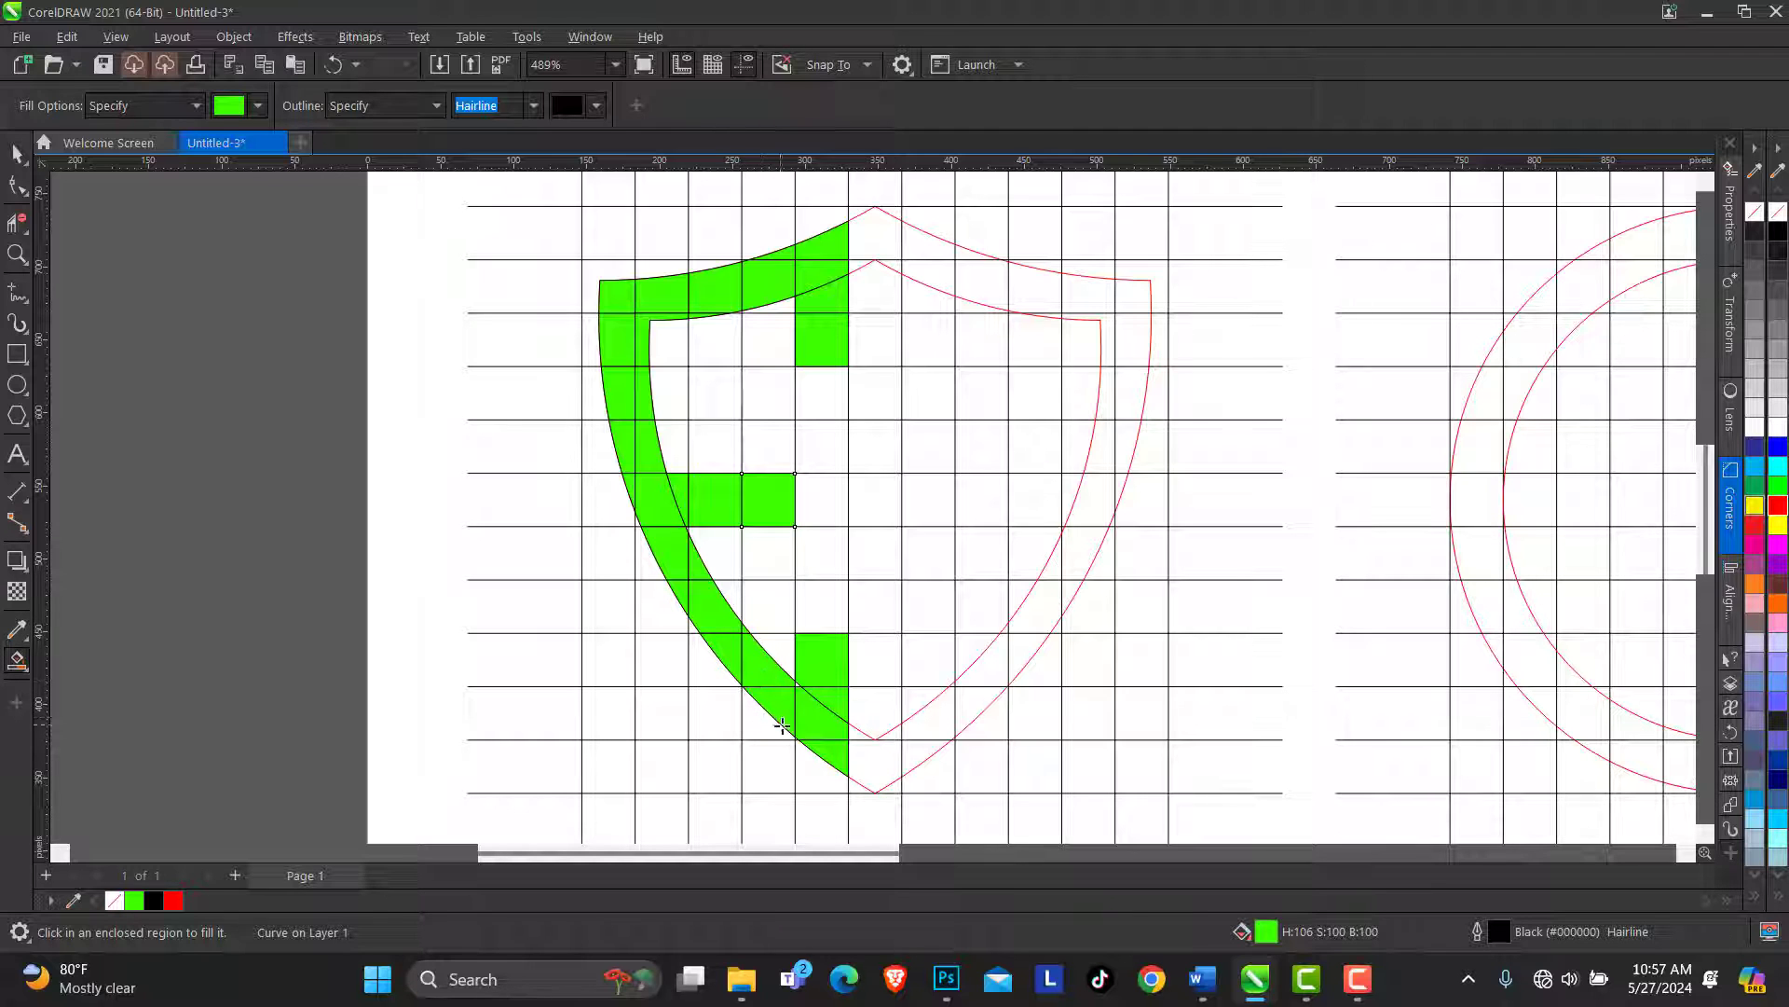
pyautogui.click(819, 501)
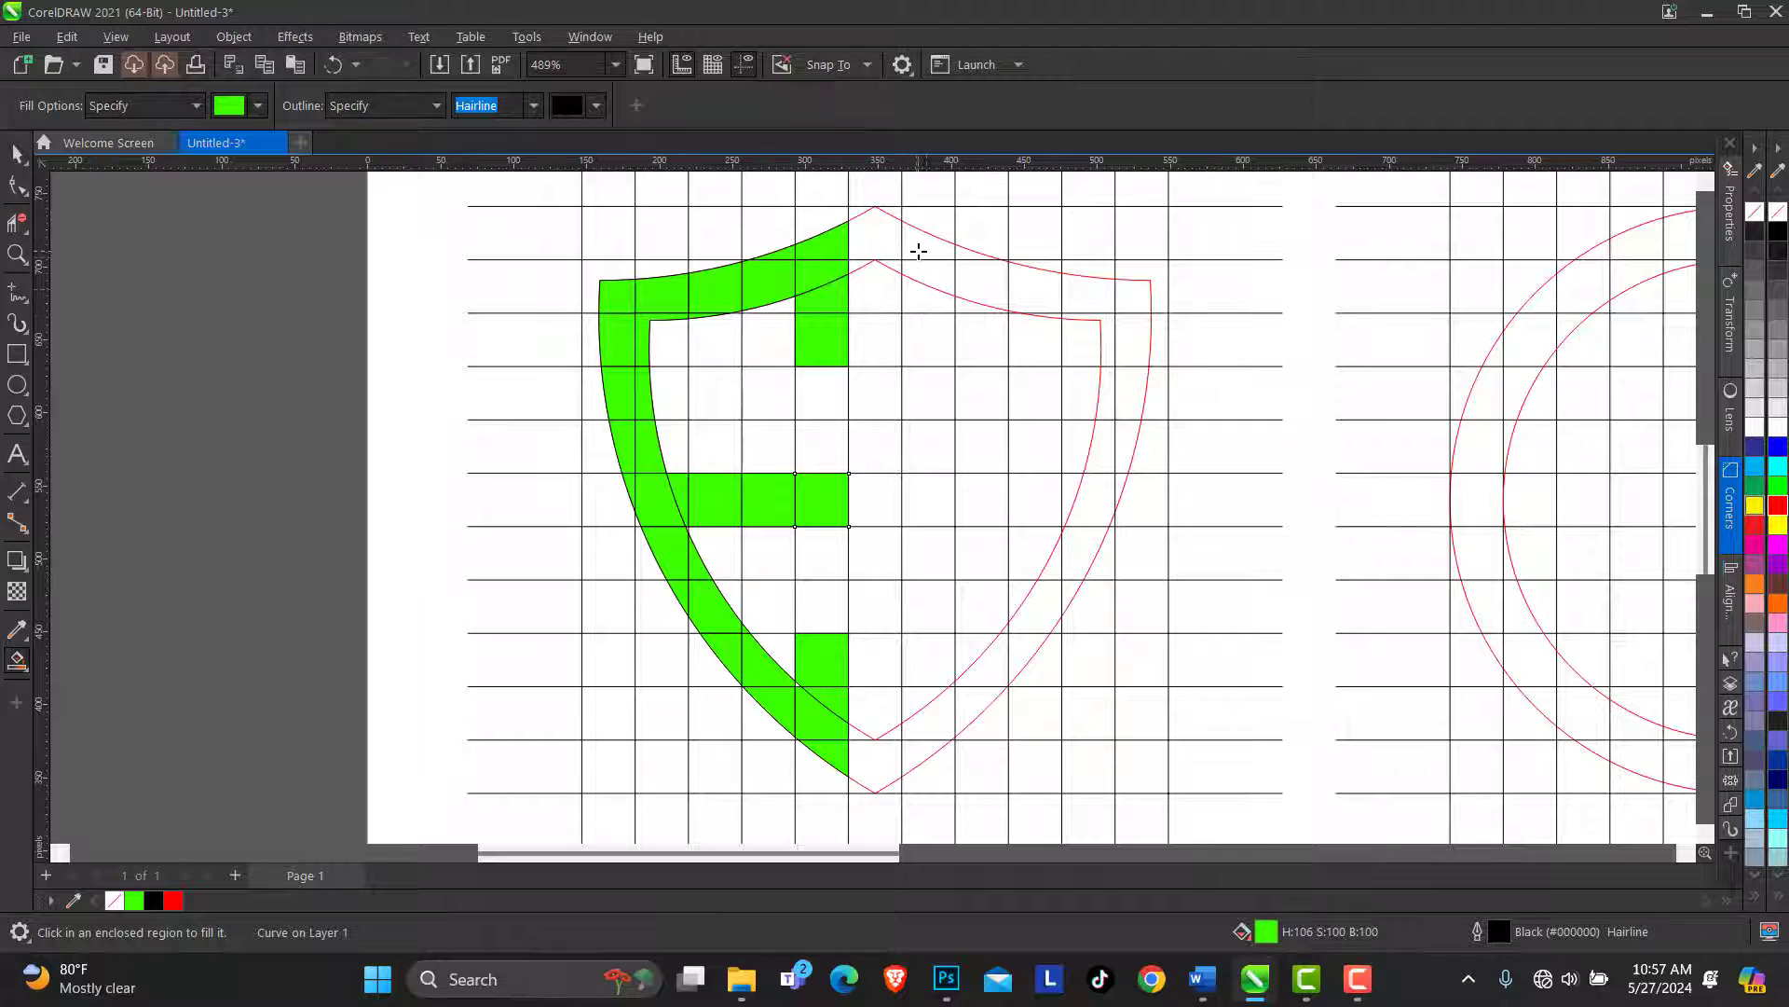
# Fill the shield's upper-right border band with green, from right of the peak around the corner and down one grid row
pyautogui.click(929, 283)
pyautogui.click(986, 276)
pyautogui.click(1029, 284)
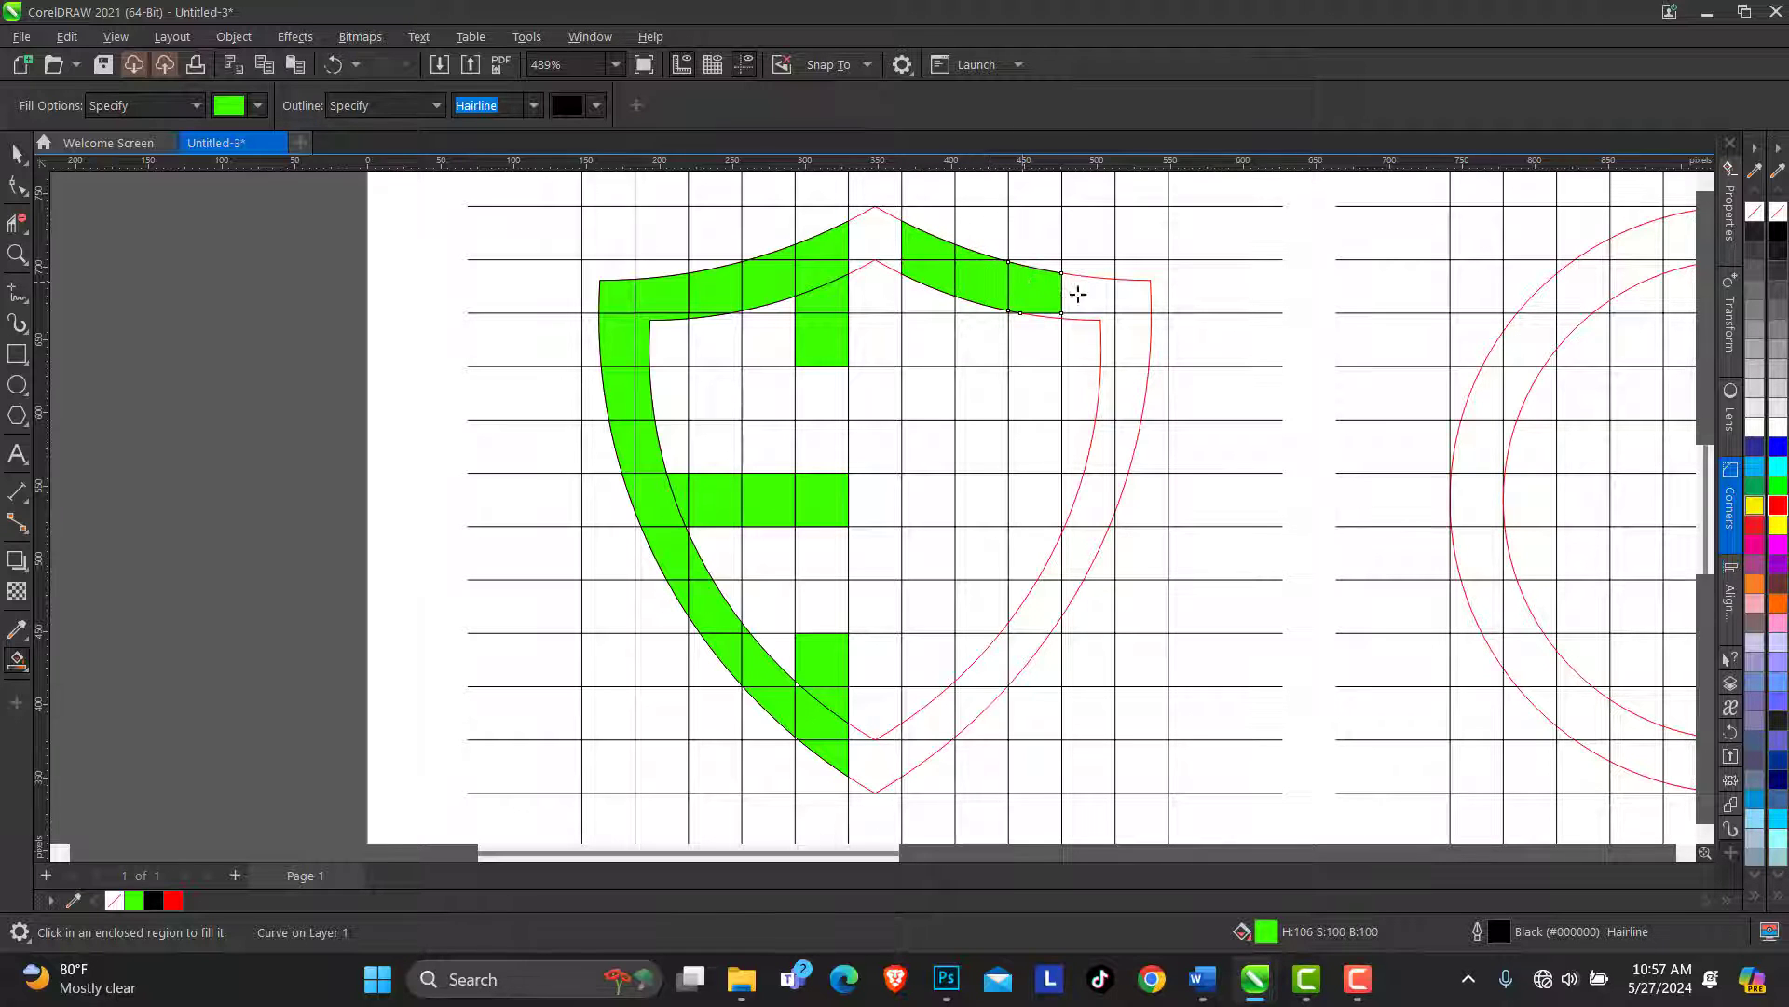
pyautogui.click(1089, 311)
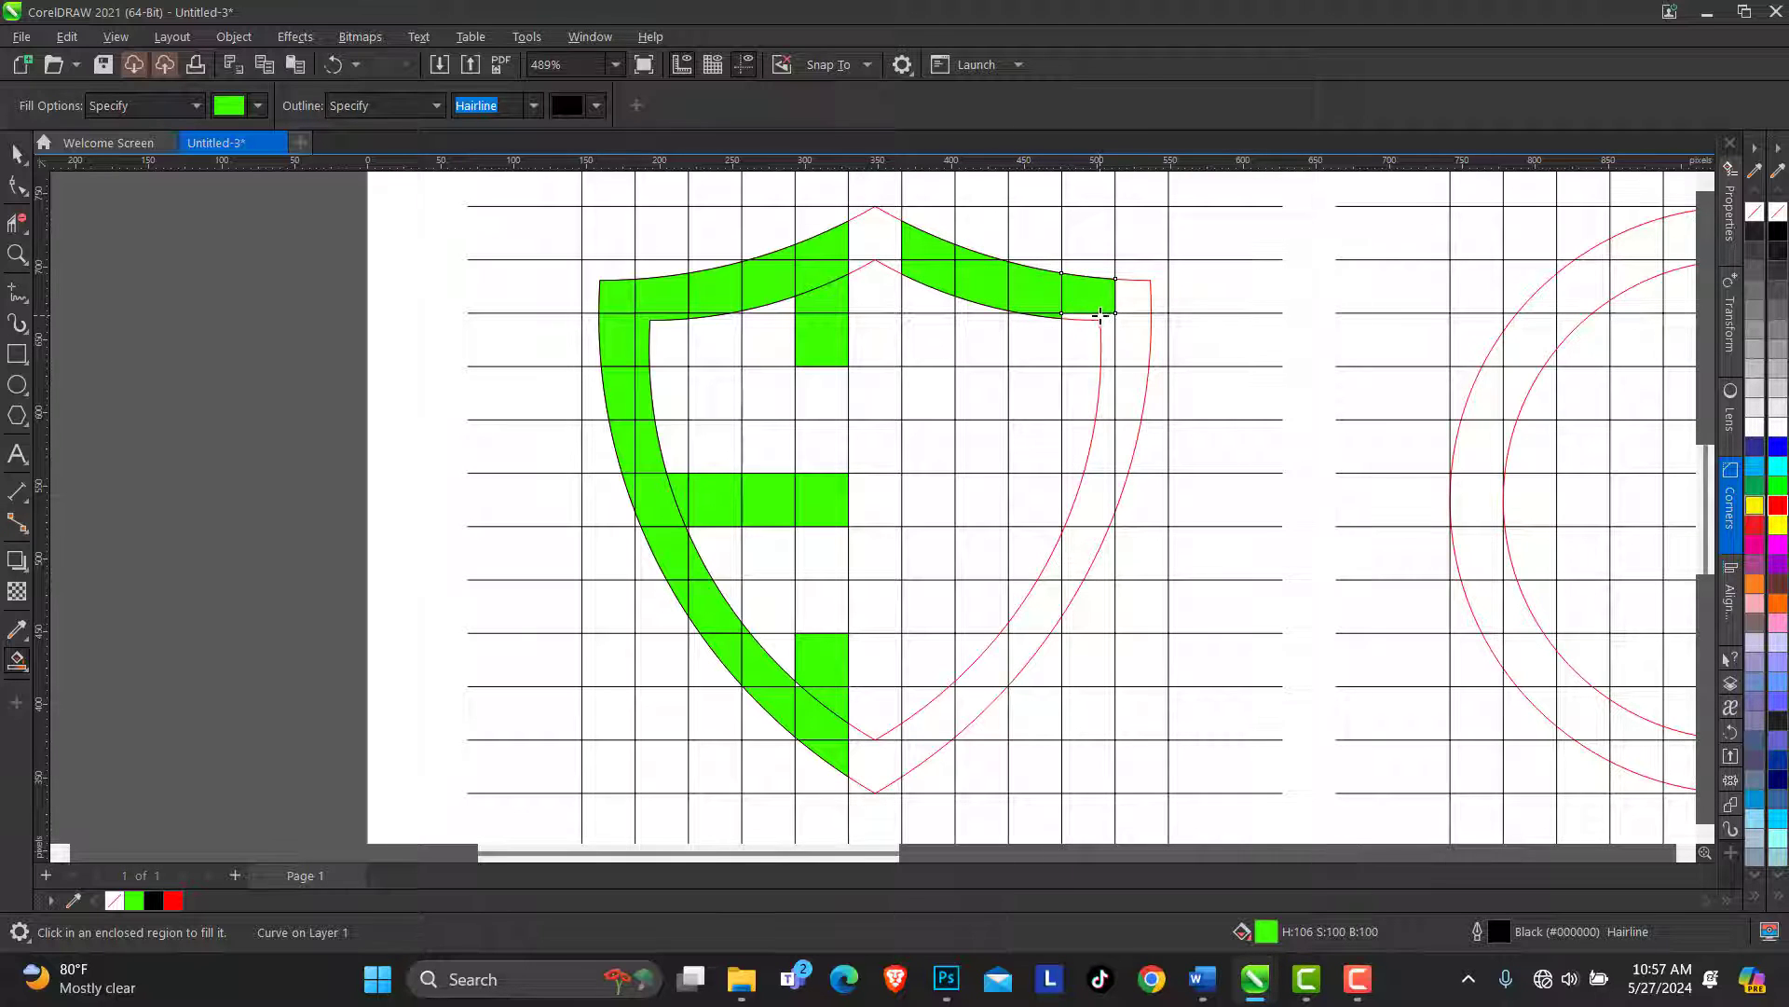
pyautogui.click(1103, 318)
pyautogui.click(1124, 297)
pyautogui.click(1128, 355)
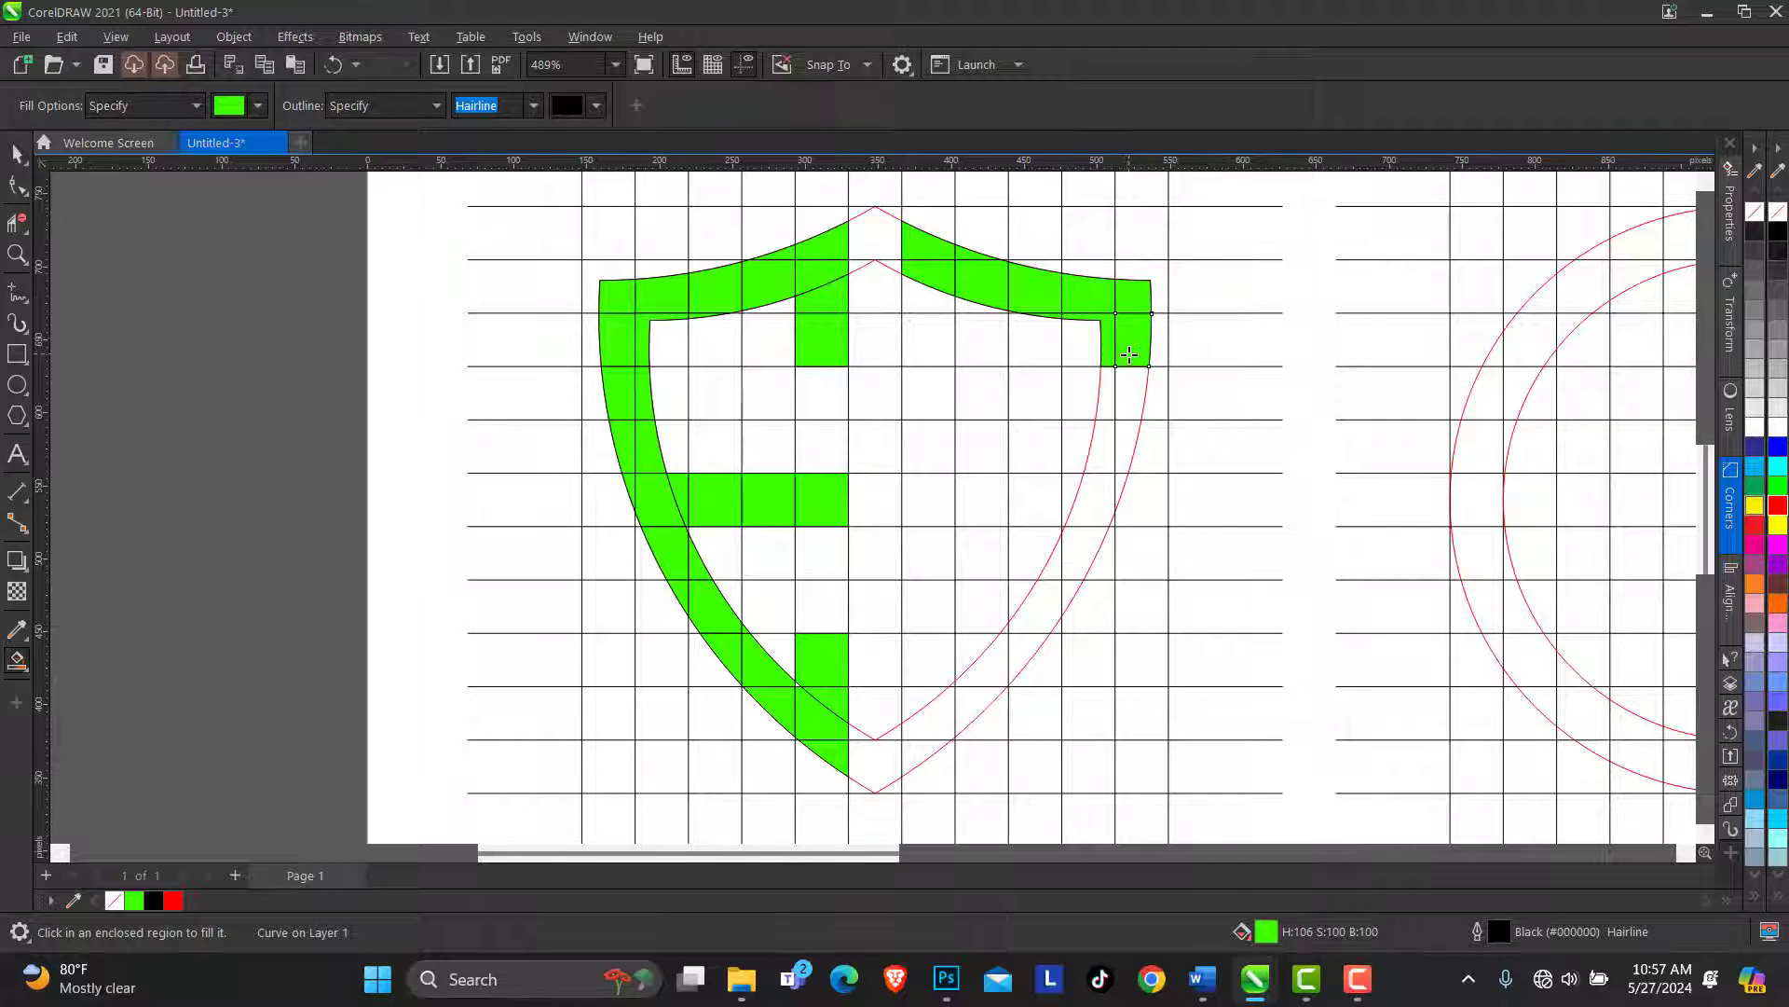
# Fill a vertical stem right of the shield's center column and a middle horizontal bar reaching across the right border with green
pyautogui.click(928, 300)
pyautogui.click(928, 341)
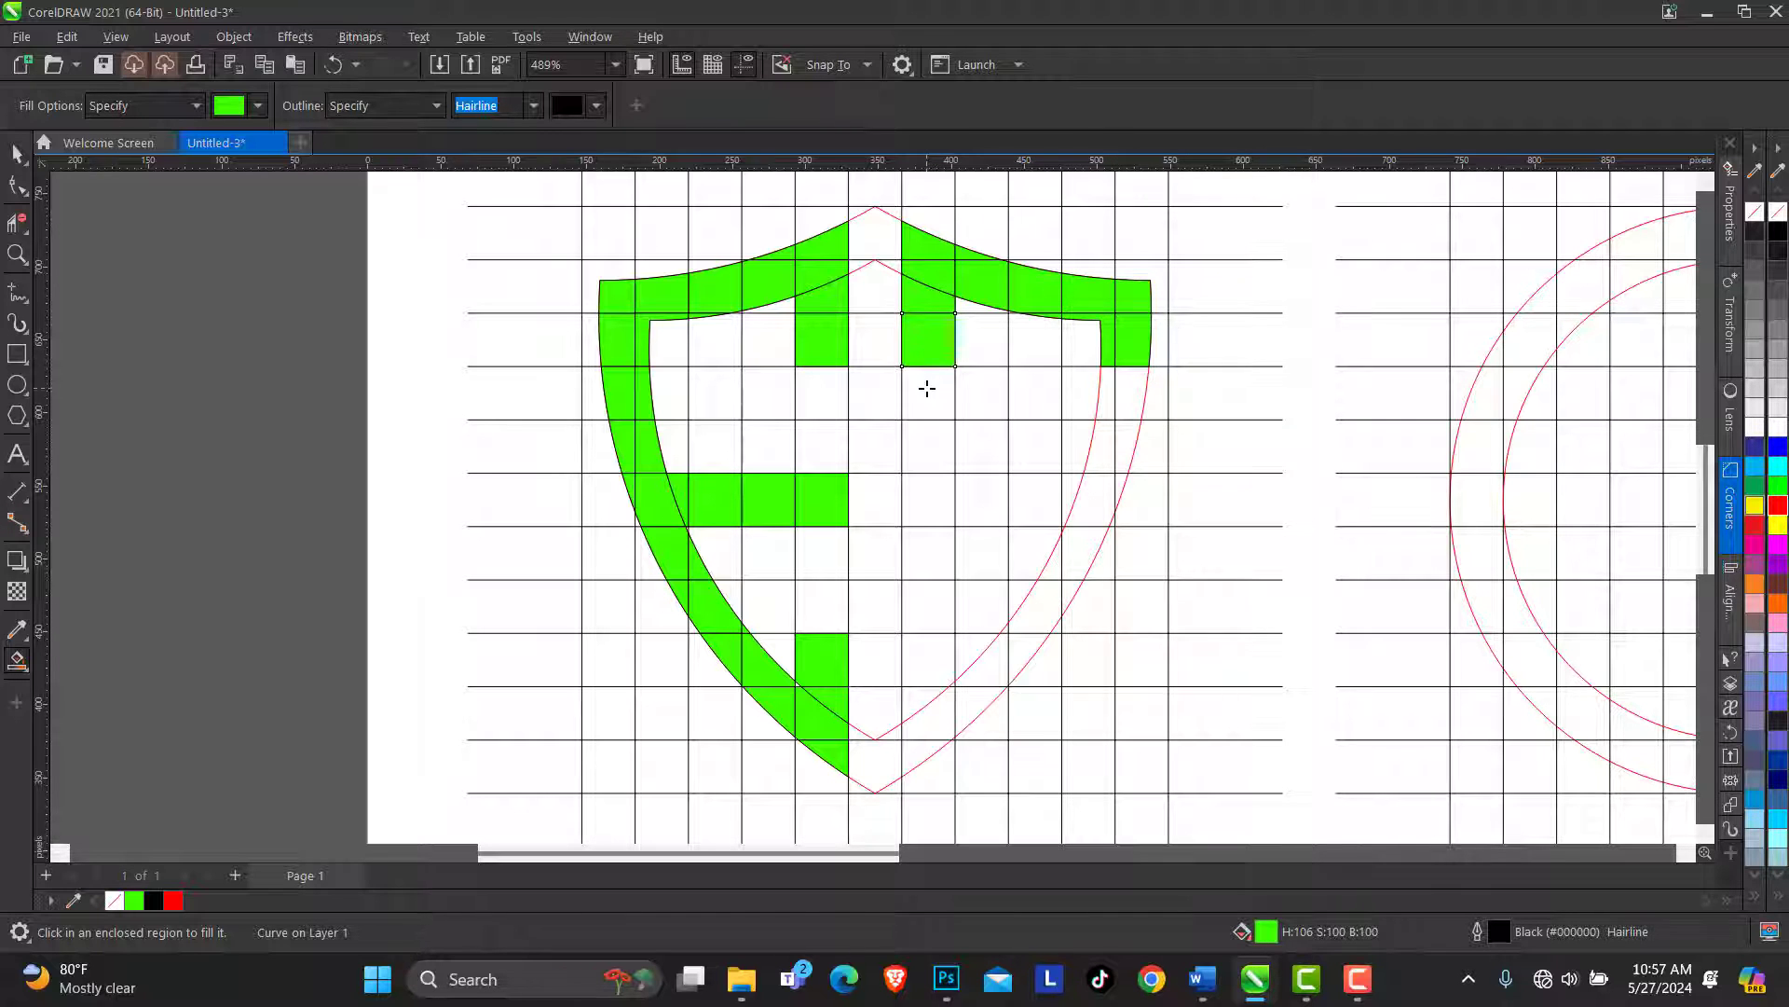
pyautogui.click(927, 391)
pyautogui.click(927, 446)
pyautogui.click(931, 501)
pyautogui.click(1004, 498)
pyautogui.click(1070, 494)
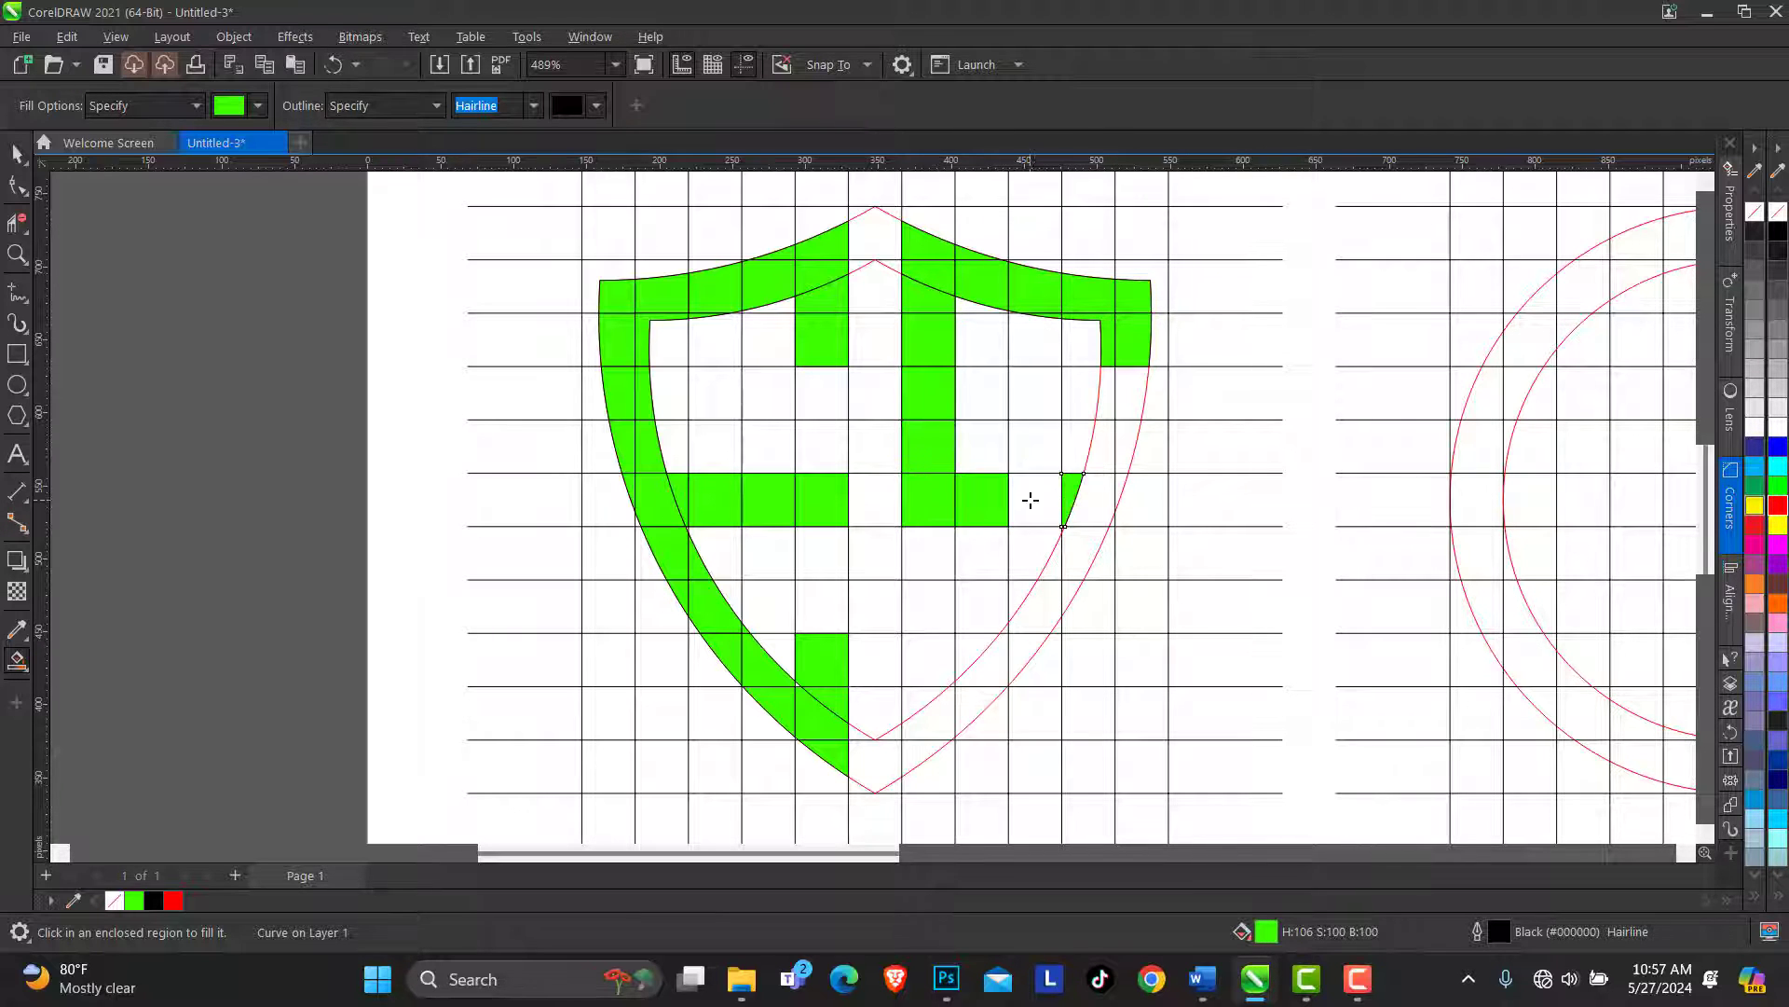
pyautogui.click(1035, 498)
pyautogui.click(1097, 496)
pyautogui.click(1121, 491)
# Fill the lower-right curve of the shield border with green, from the middle bar down to just right of the bottom tip
pyautogui.click(1071, 552)
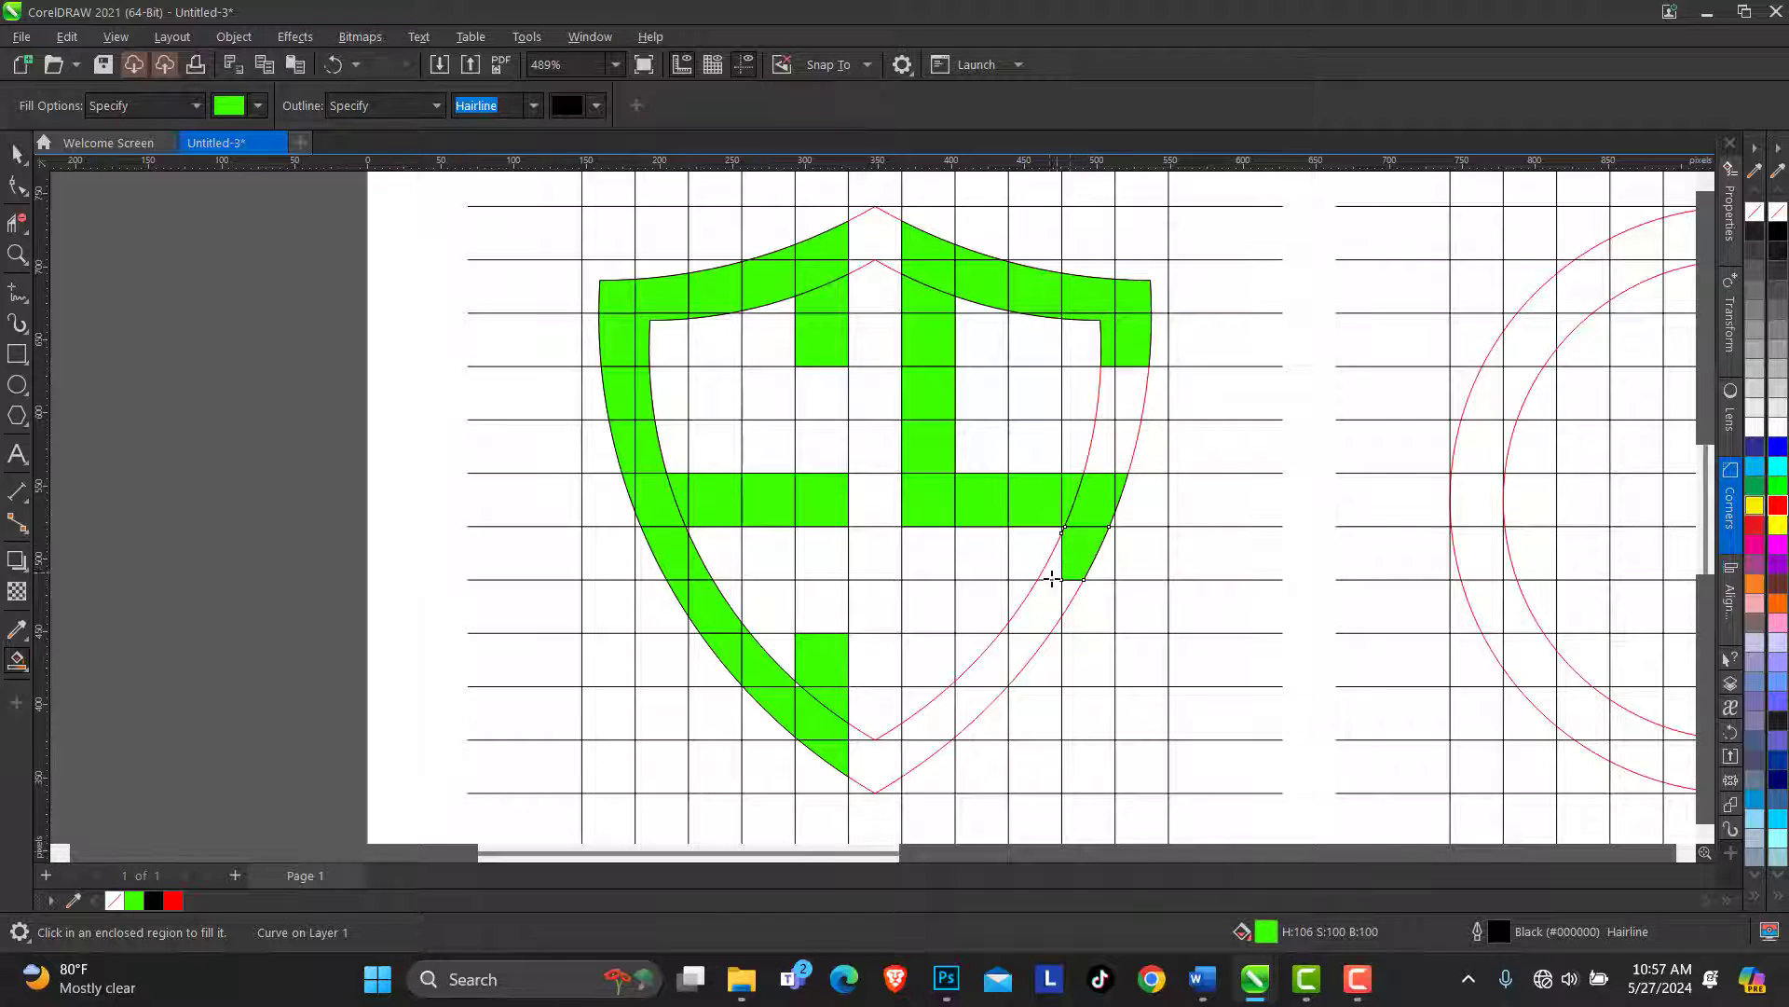
pyautogui.click(1051, 564)
pyautogui.click(1069, 593)
pyautogui.click(1048, 606)
pyautogui.click(1030, 652)
pyautogui.click(989, 667)
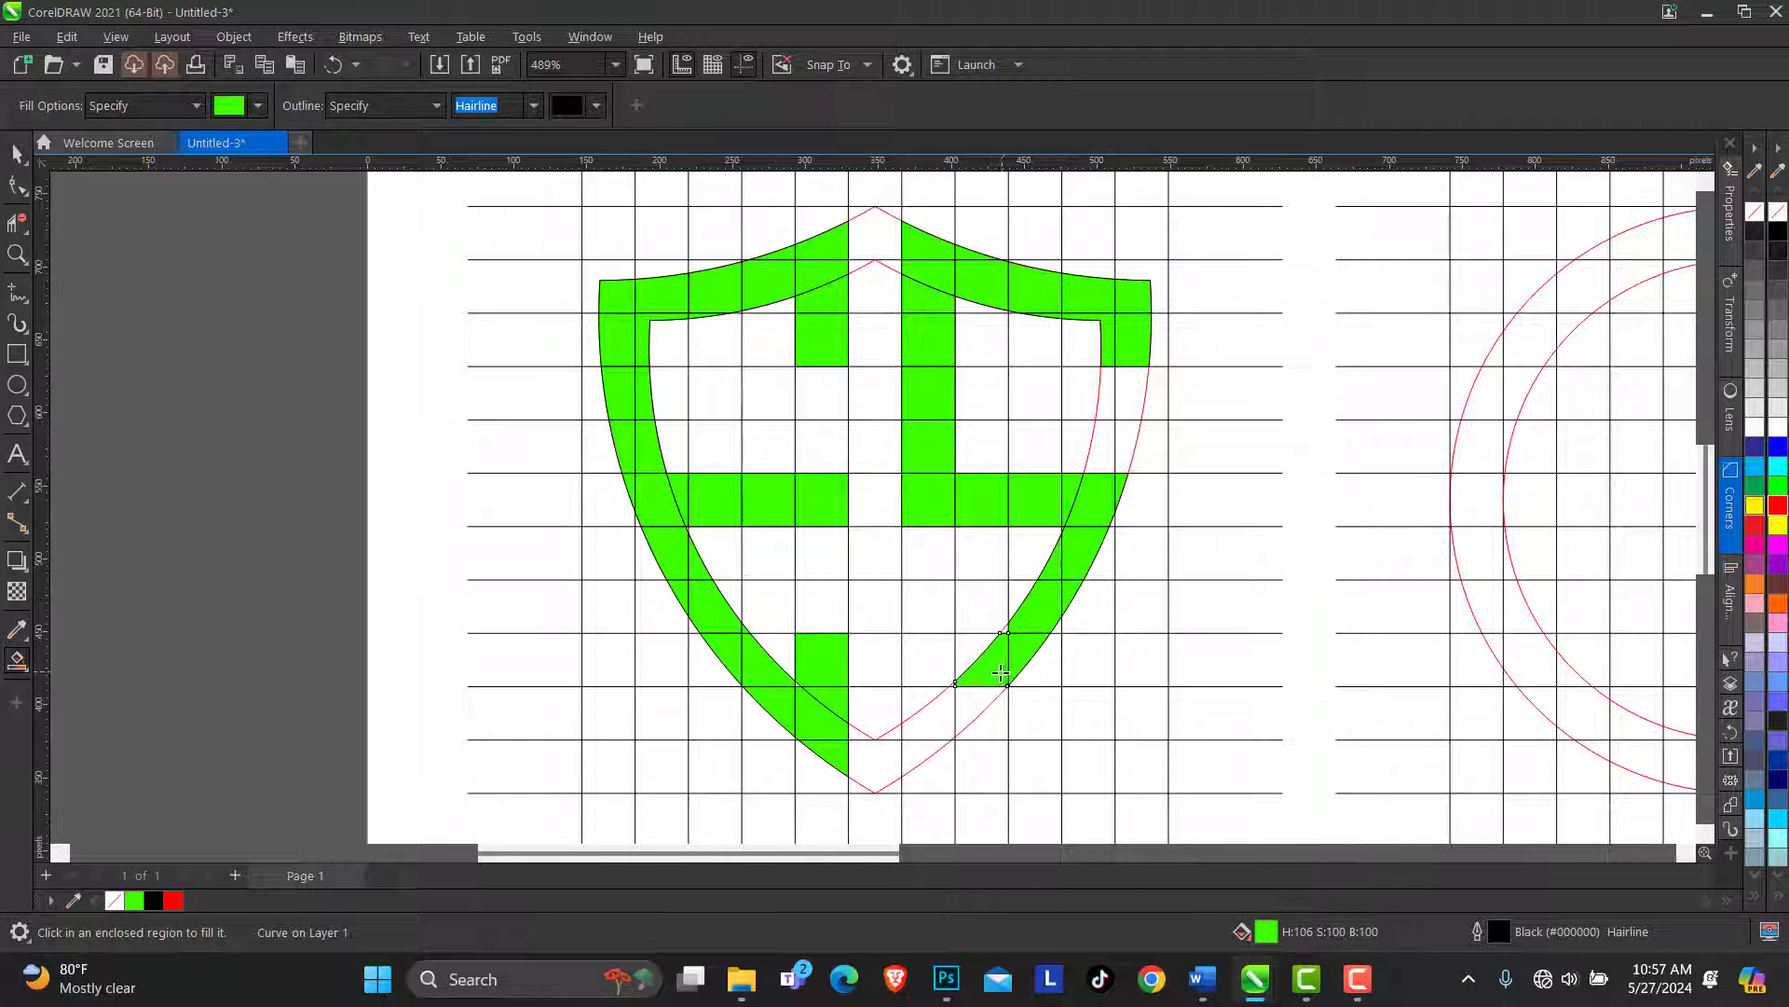
pyautogui.click(974, 710)
pyautogui.click(927, 727)
pyautogui.click(920, 750)
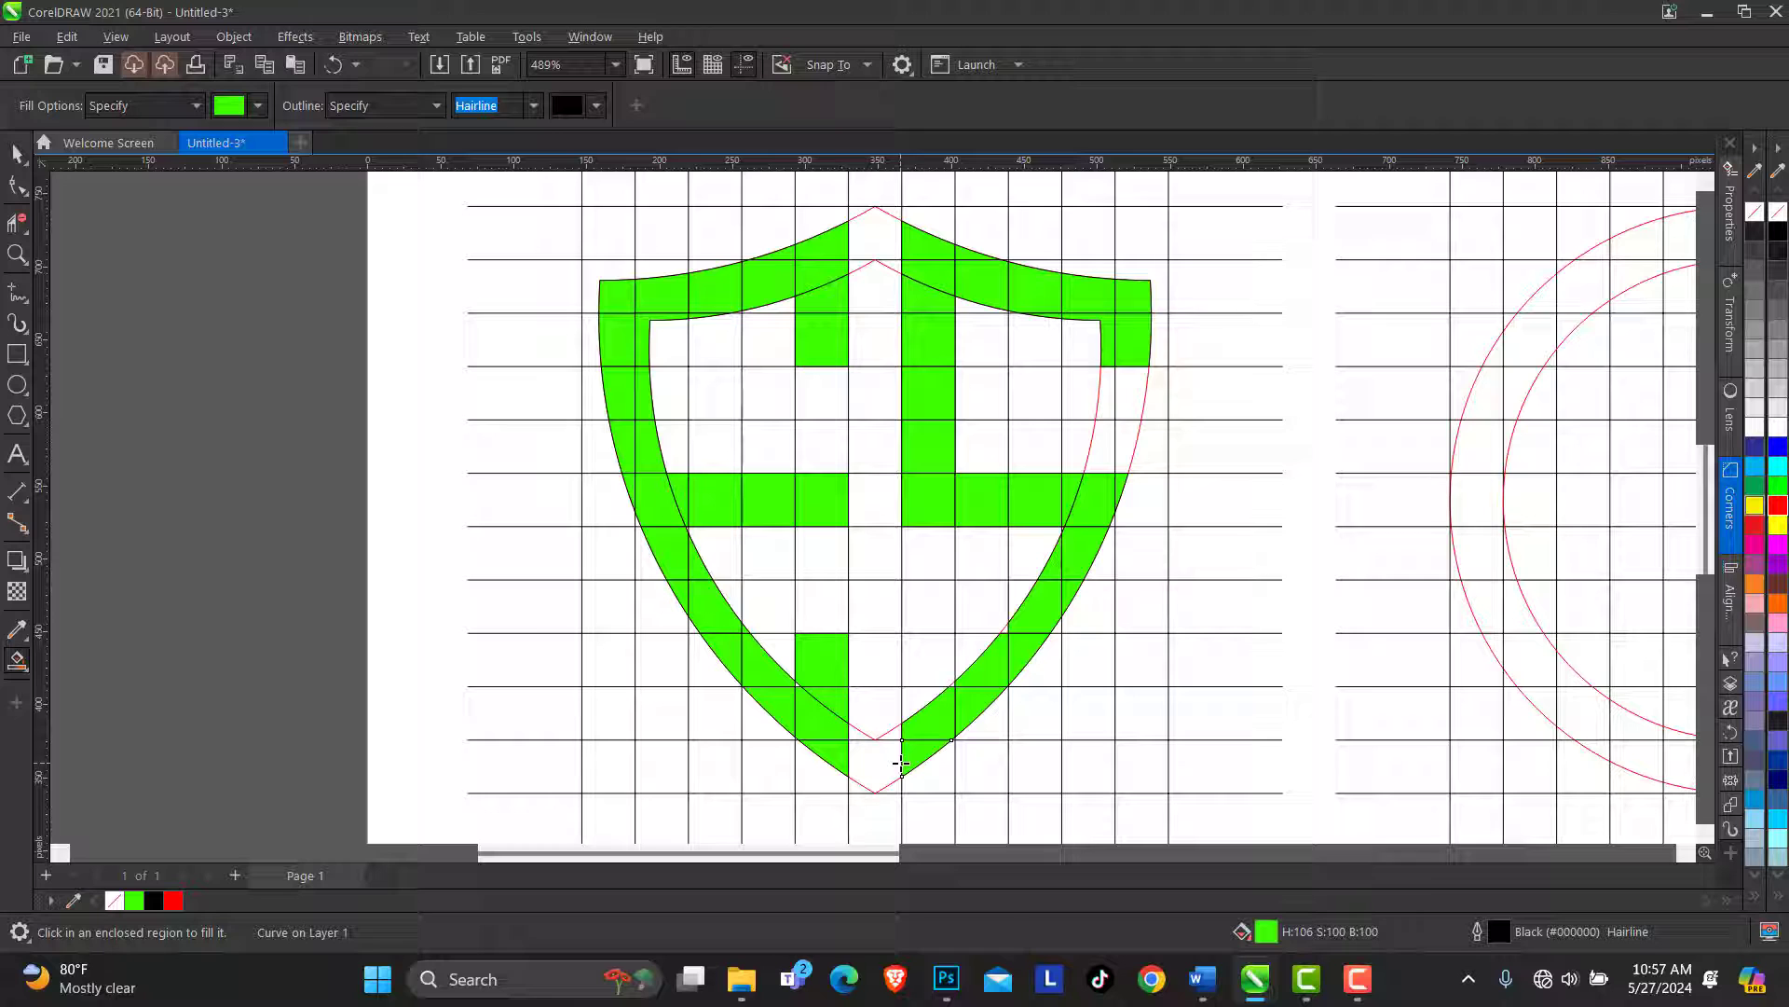
# Fill a lower stub right of the center column, two cells above the border, and extend the upper-right border end down one row
pyautogui.click(921, 695)
pyautogui.click(934, 673)
pyautogui.click(931, 627)
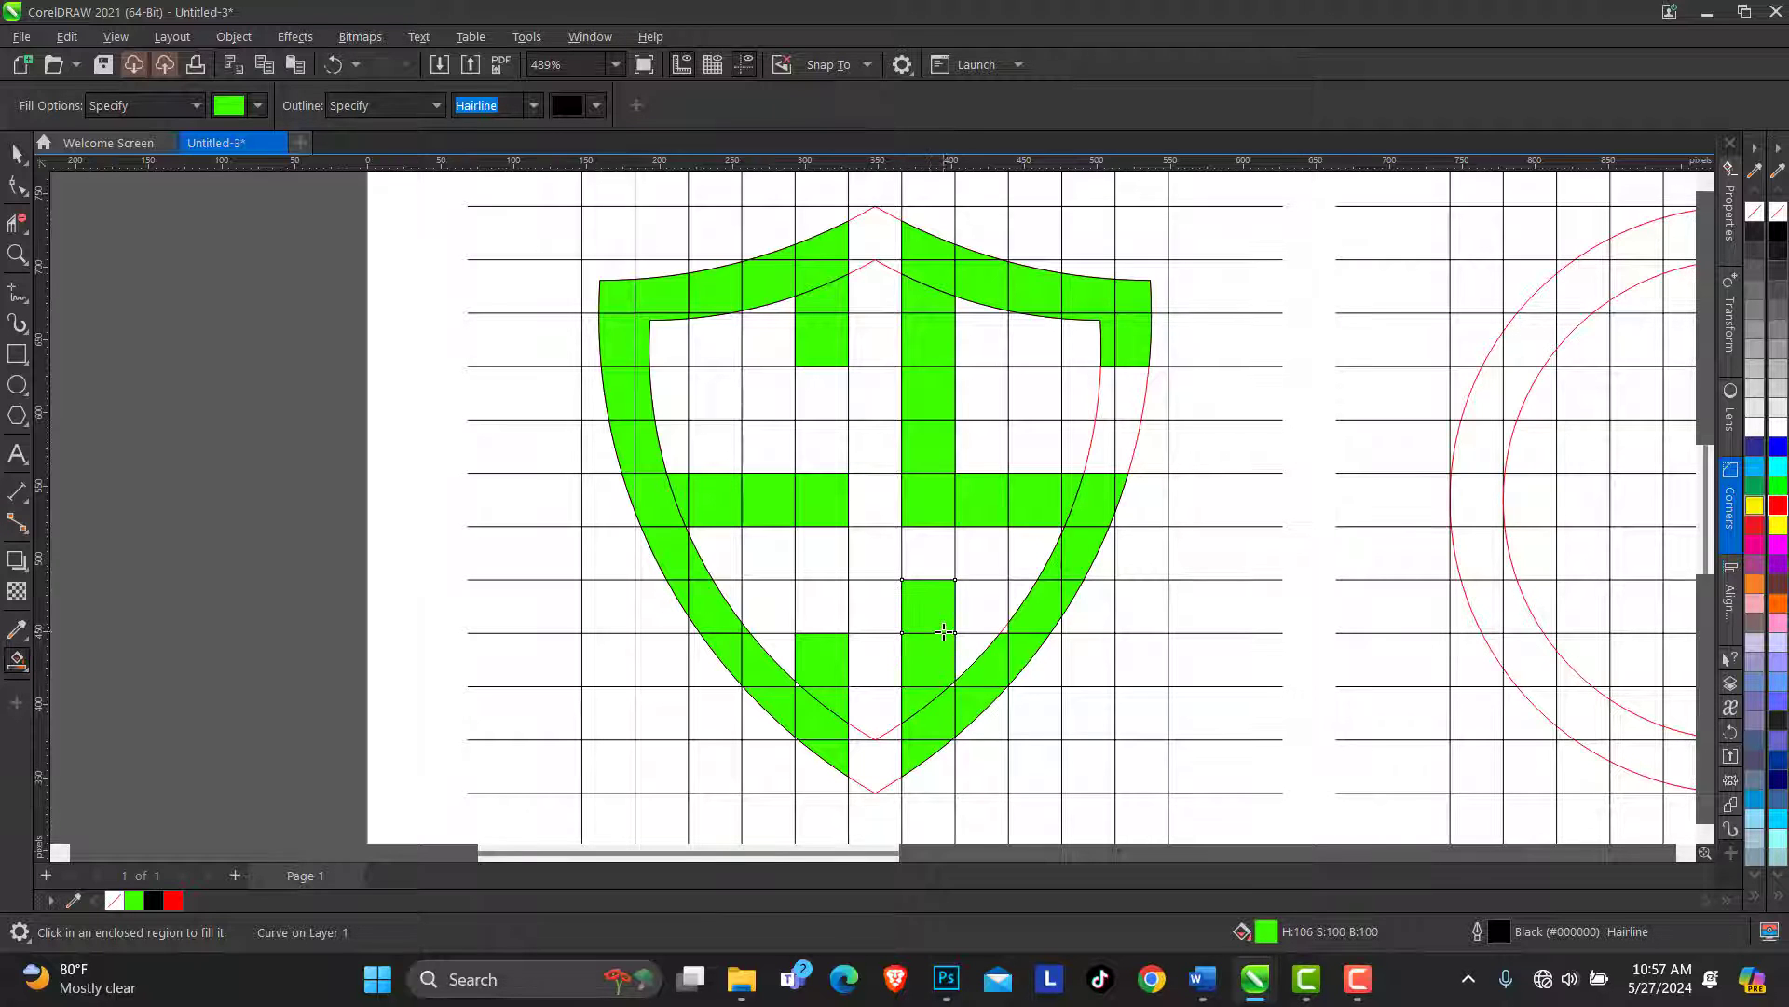
pyautogui.click(1120, 404)
pyautogui.click(1104, 401)
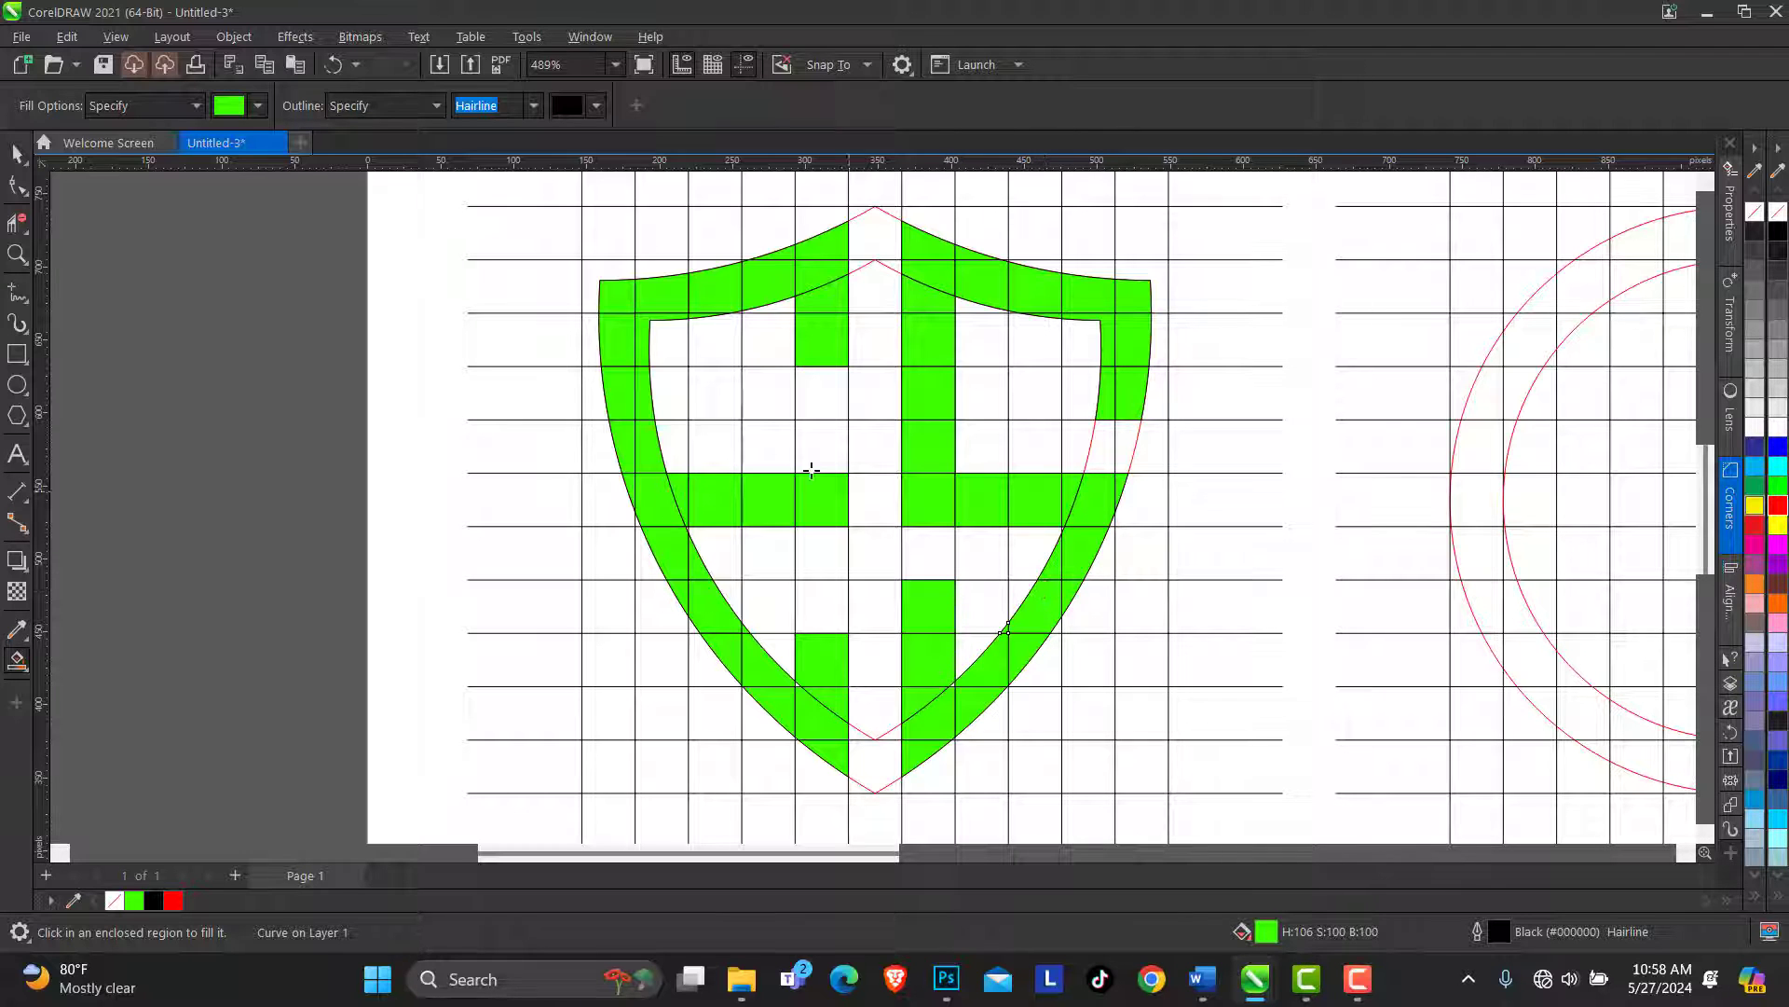
# Fill the tiny unfilled gaps where the two lower stubs meet the inner shield outline with green
pyautogui.press('z')
pyautogui.moveTo(578, 233); pyautogui.dragTo(1156, 751)
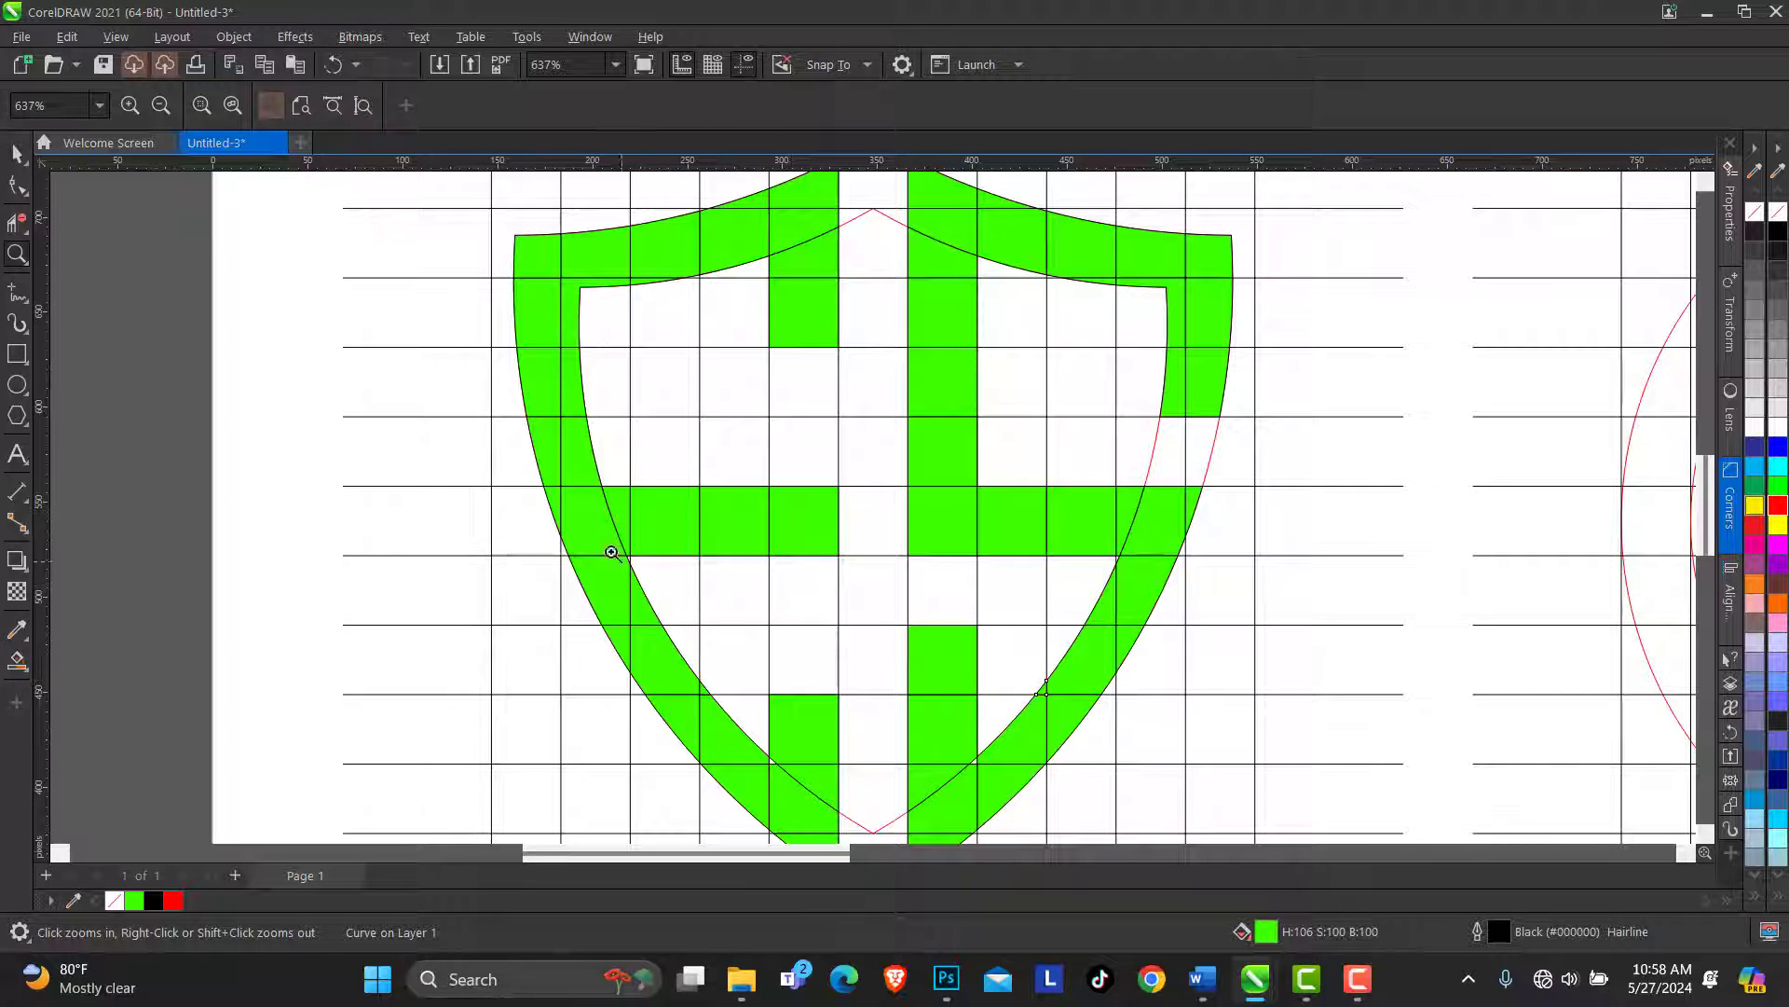
pyautogui.click(894, 797)
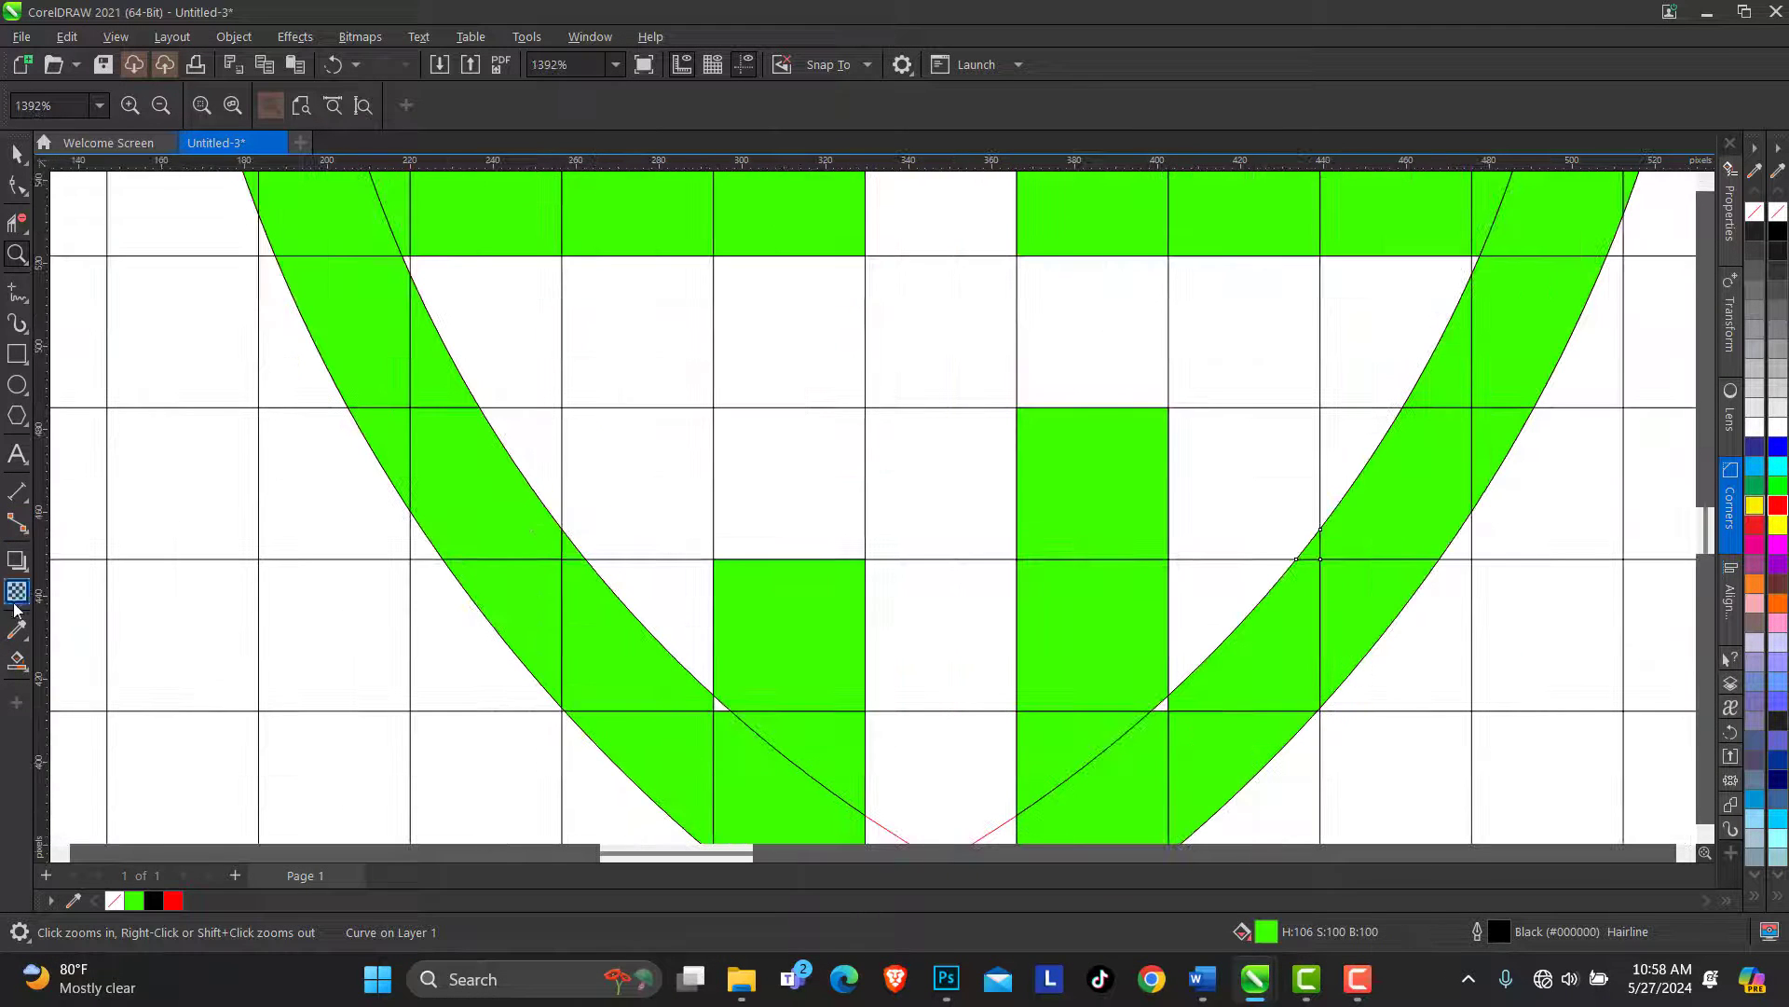
pyautogui.click(17, 661)
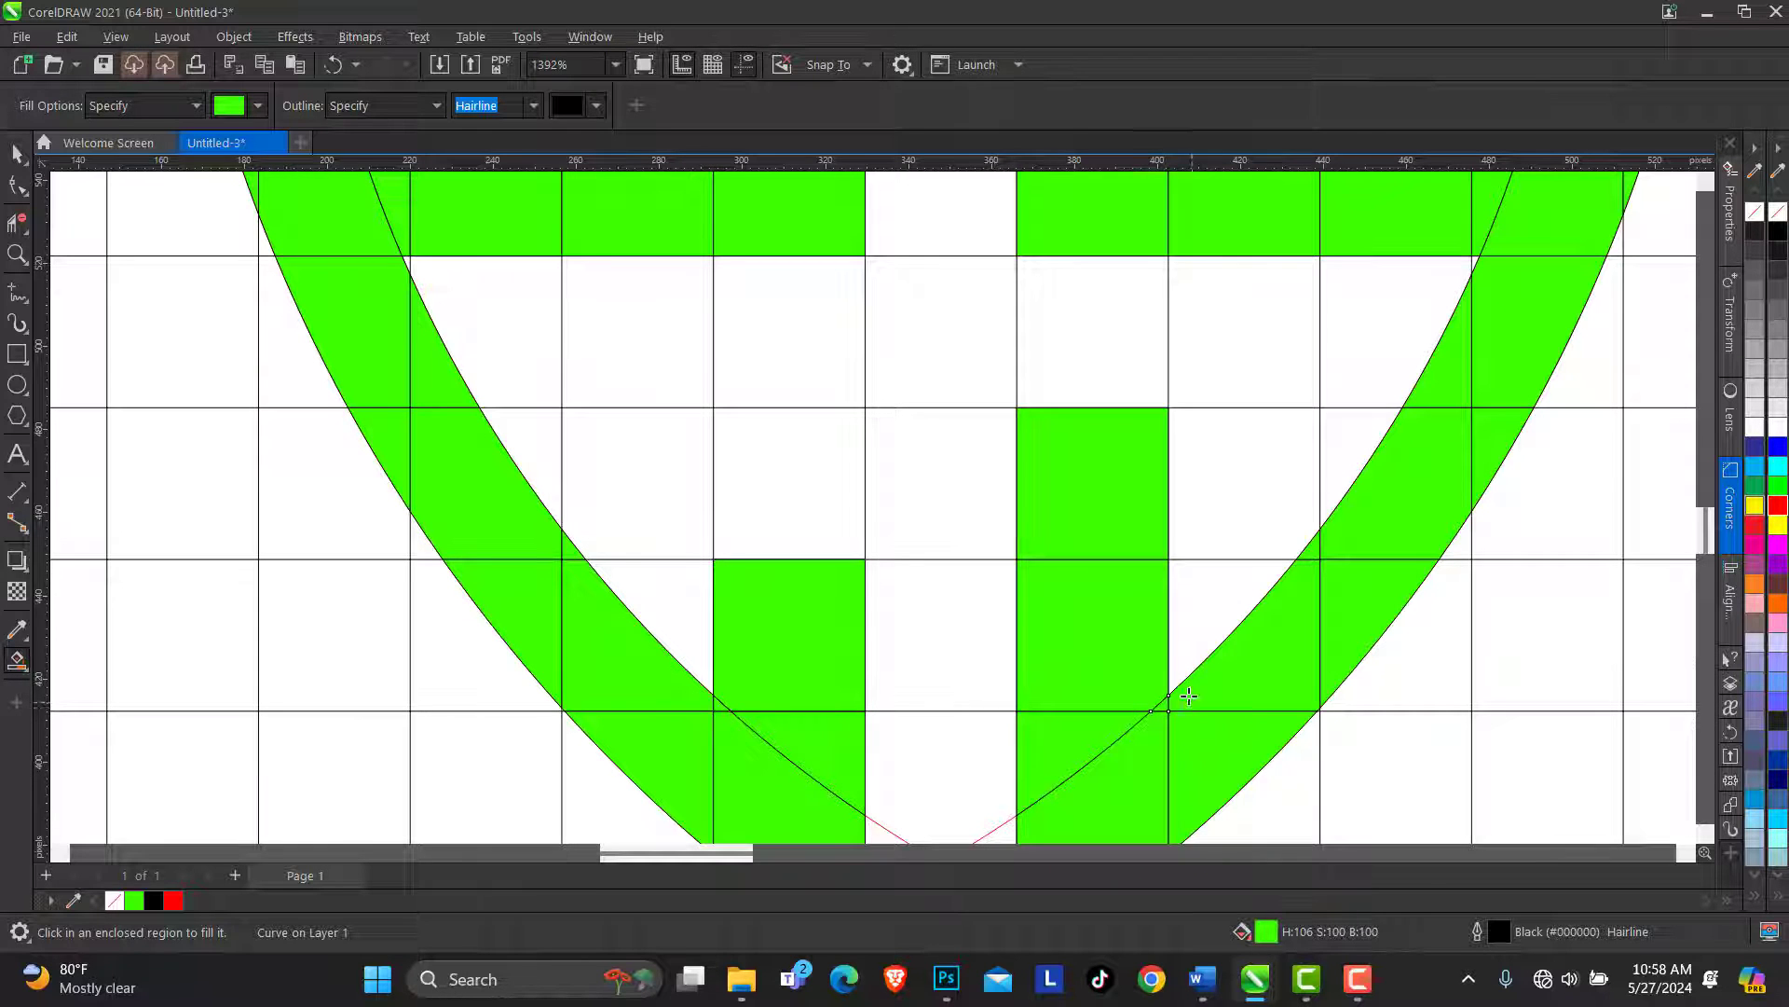
pyautogui.click(16, 253)
pyautogui.rightClick(820, 410)
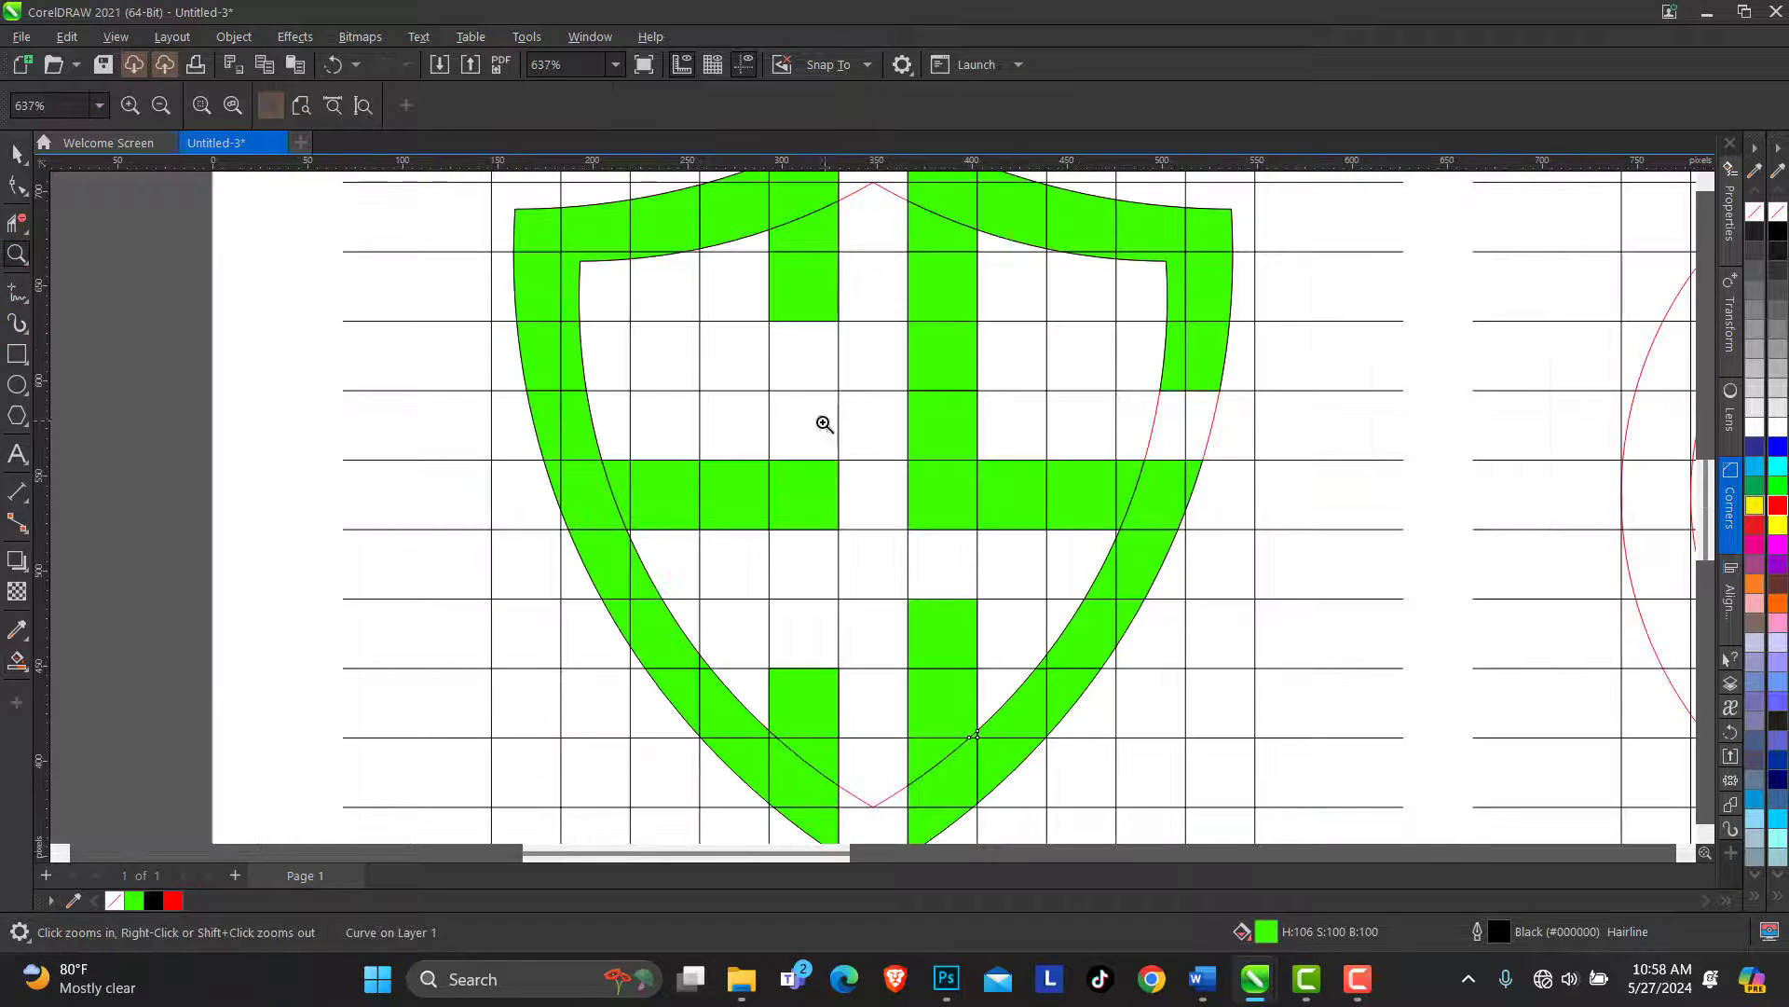
pyautogui.rightClick(829, 394)
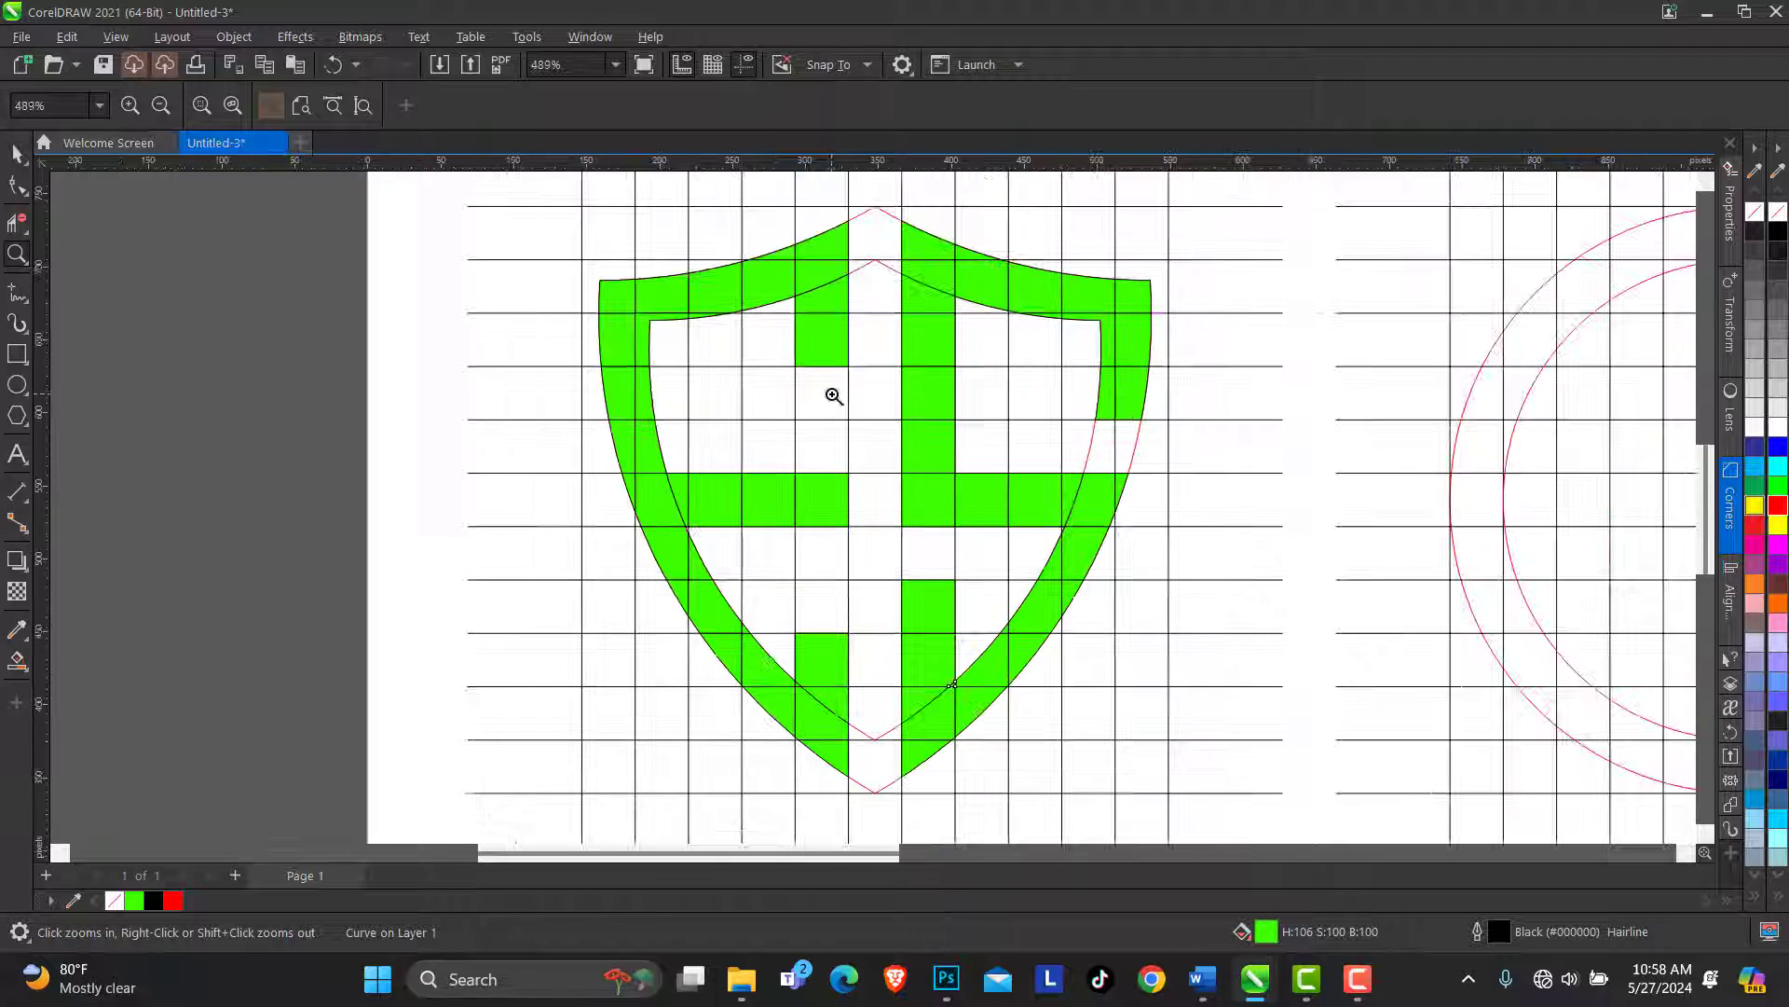
pyautogui.click(1208, 792)
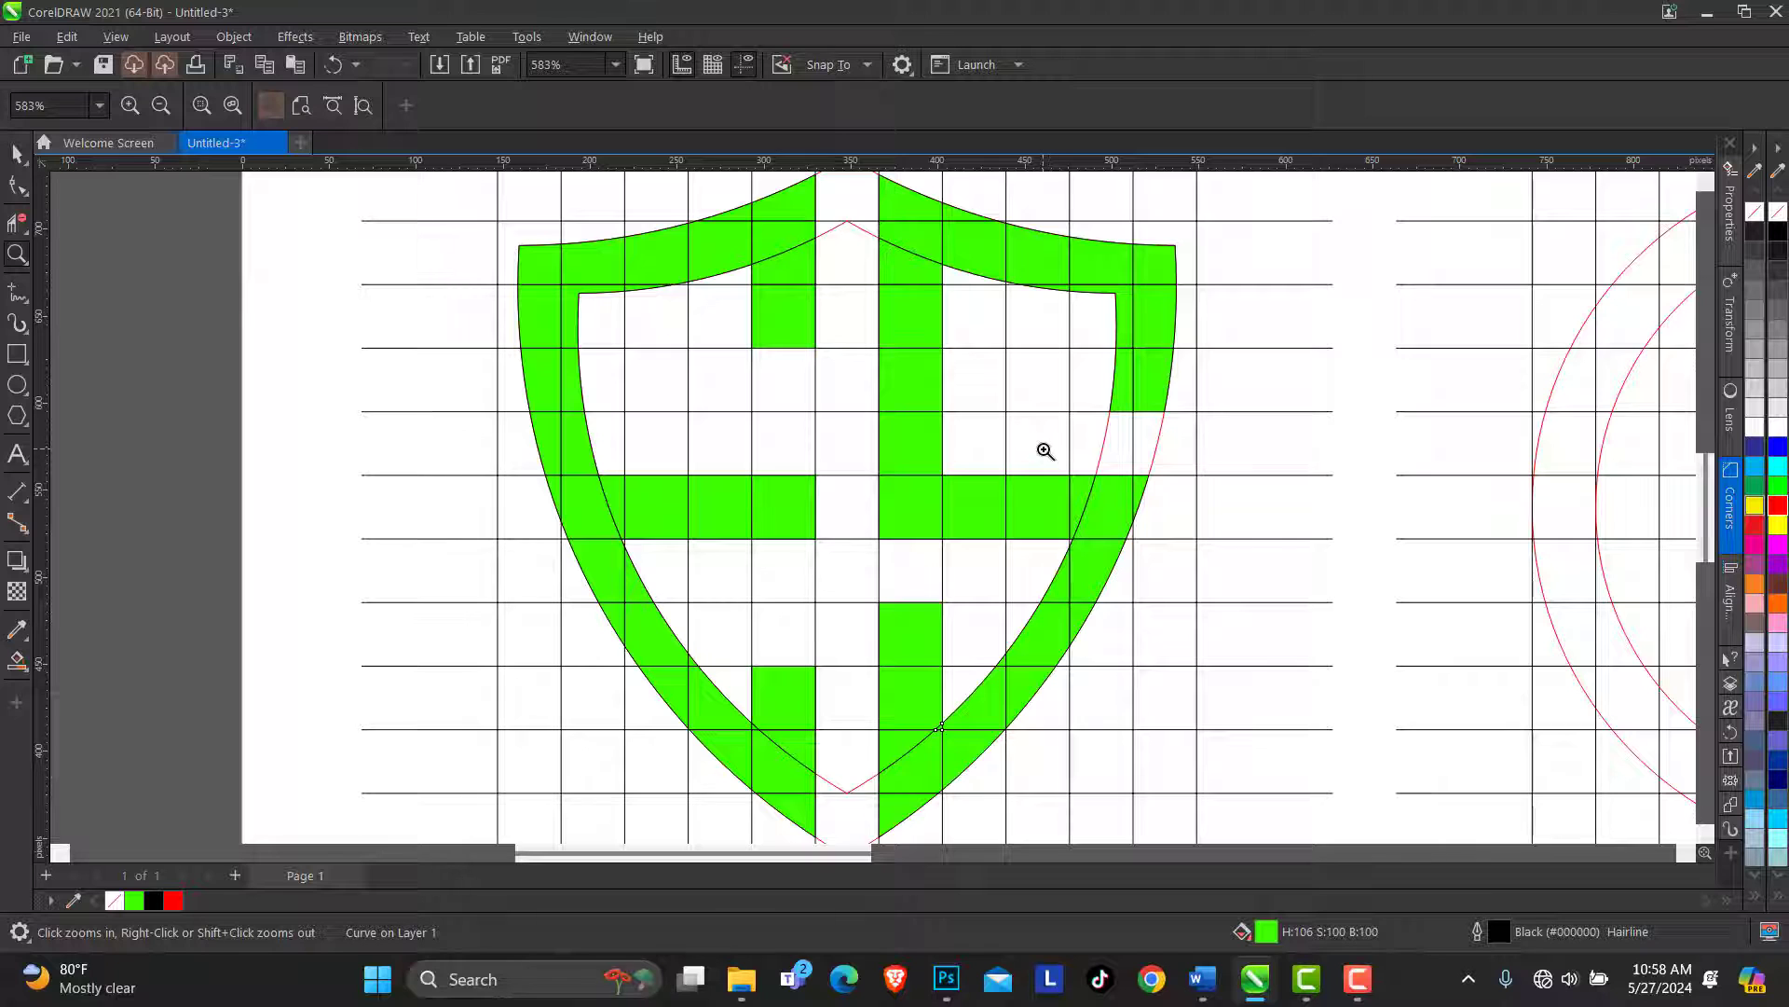
pyautogui.scroll(-1, 1045, 451)
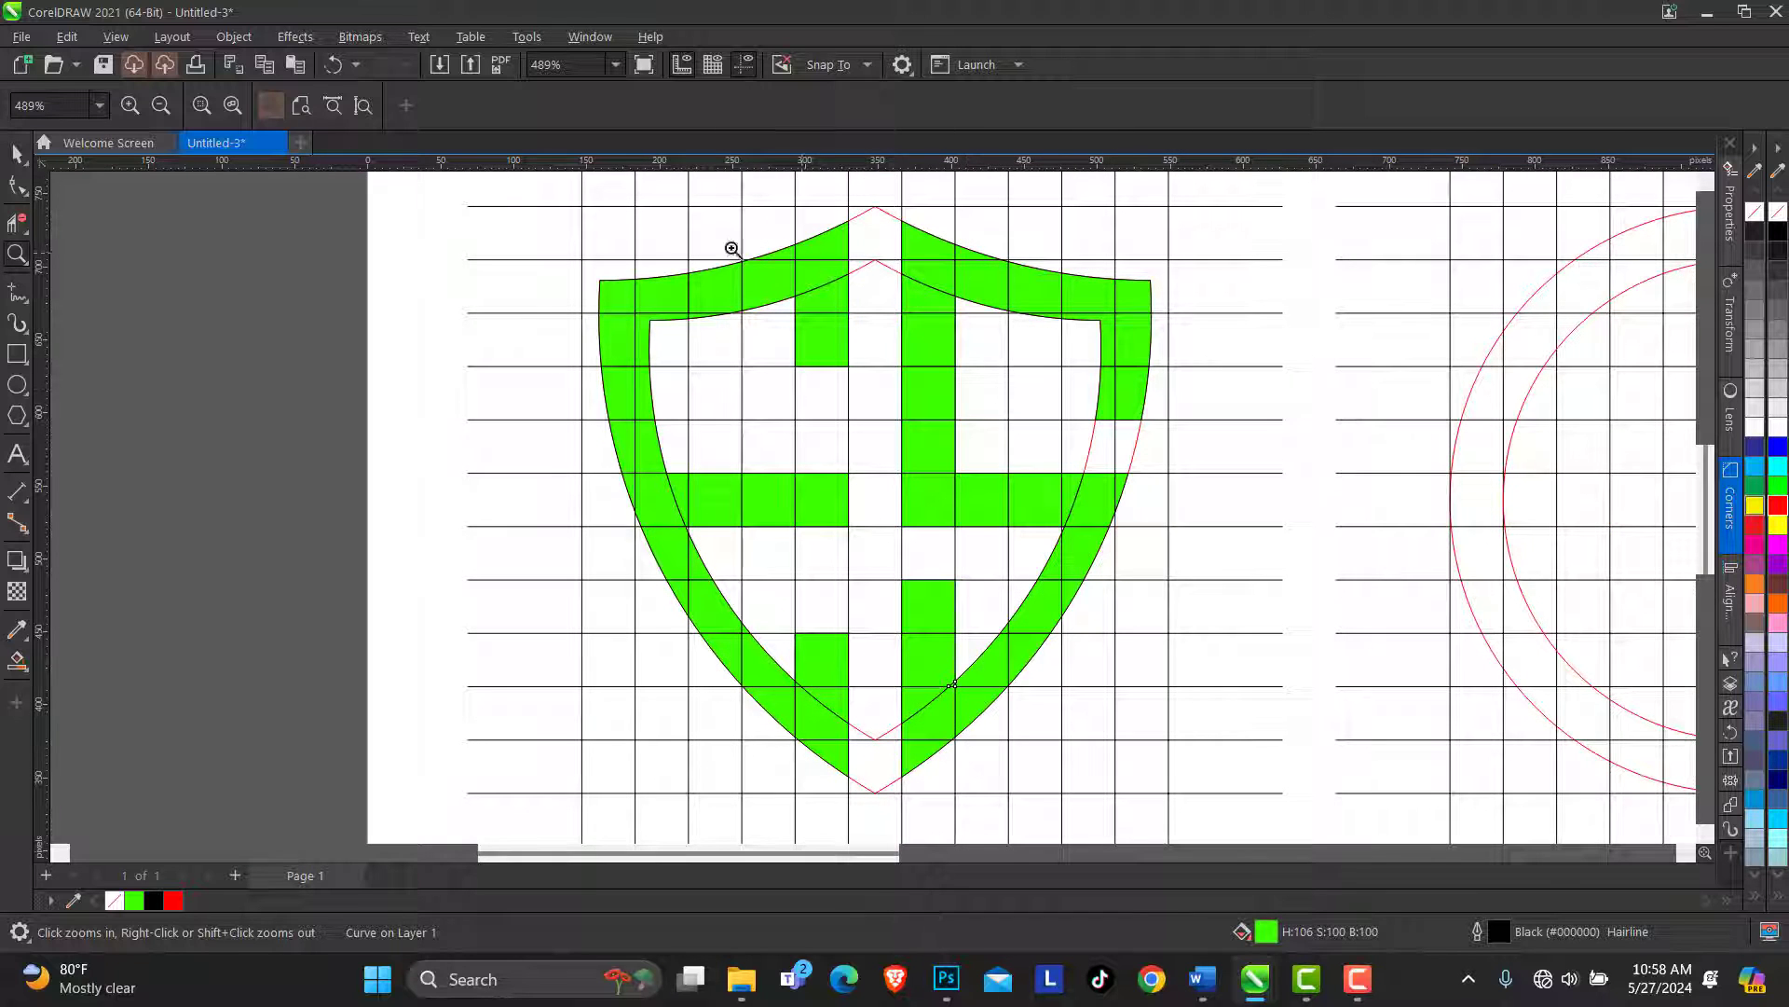
pyautogui.click(17, 154)
pyautogui.moveTo(307, 222); pyautogui.dragTo(1161, 756)
pyautogui.press('Delete')
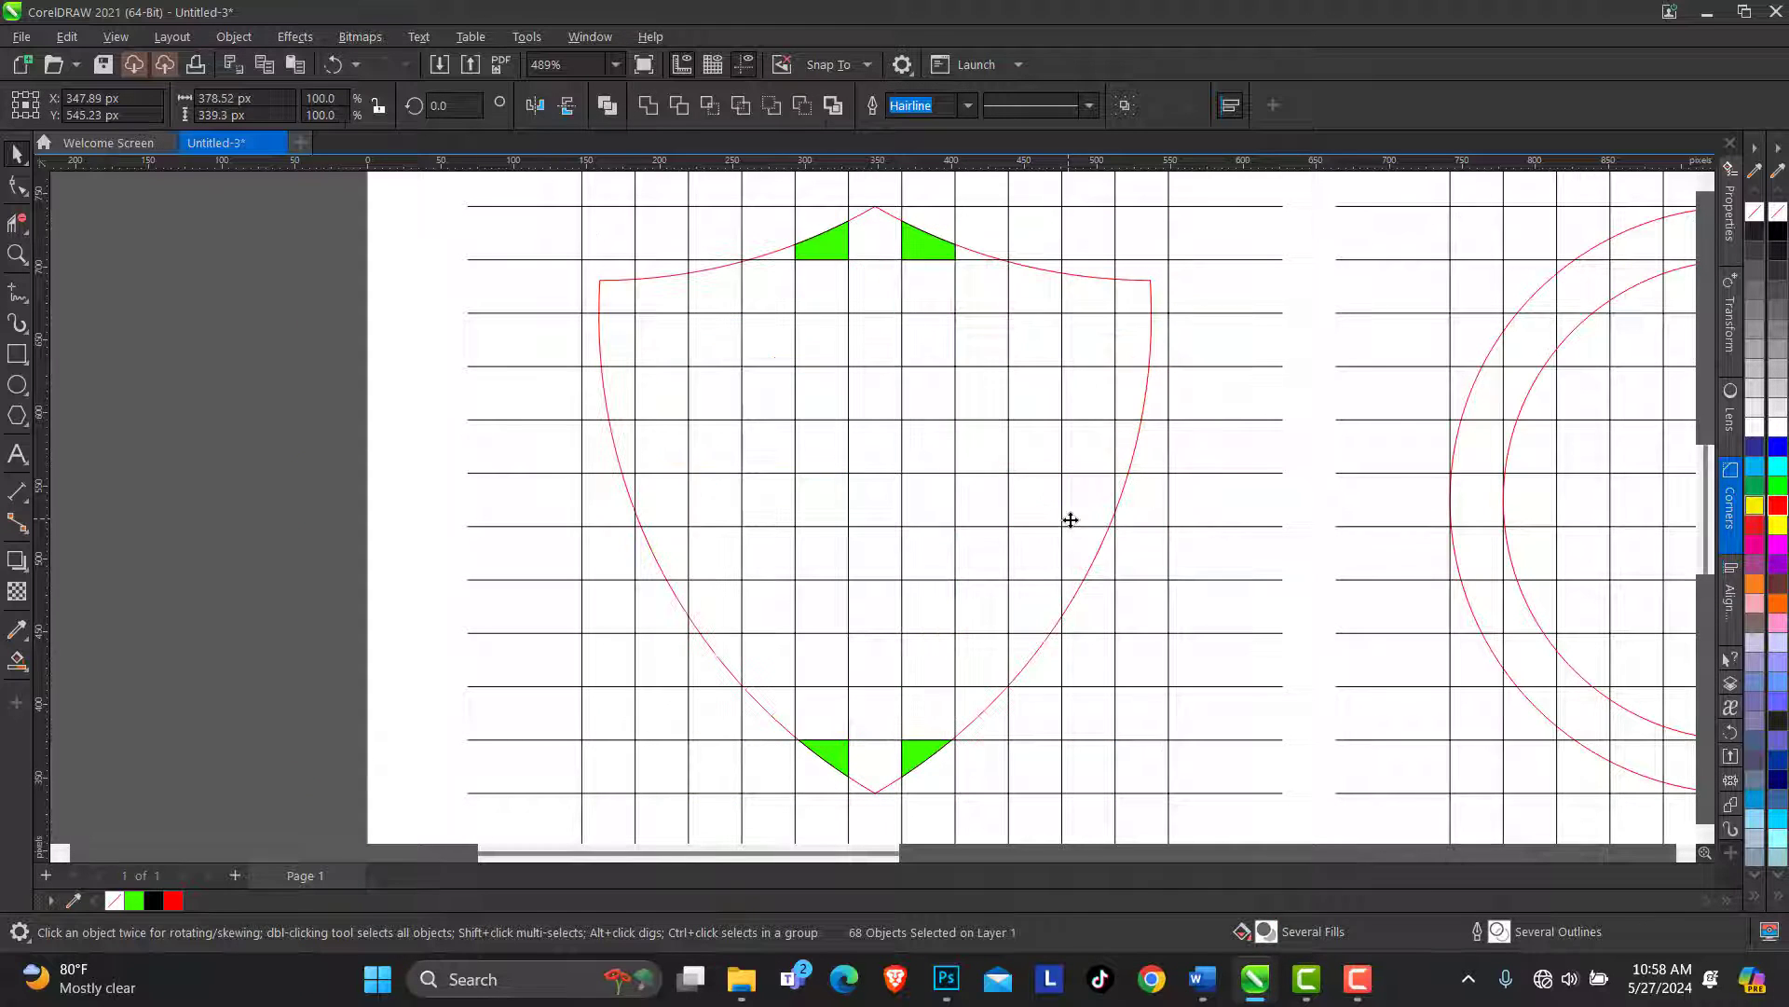
pyautogui.hotkey('ctrl', 'z')
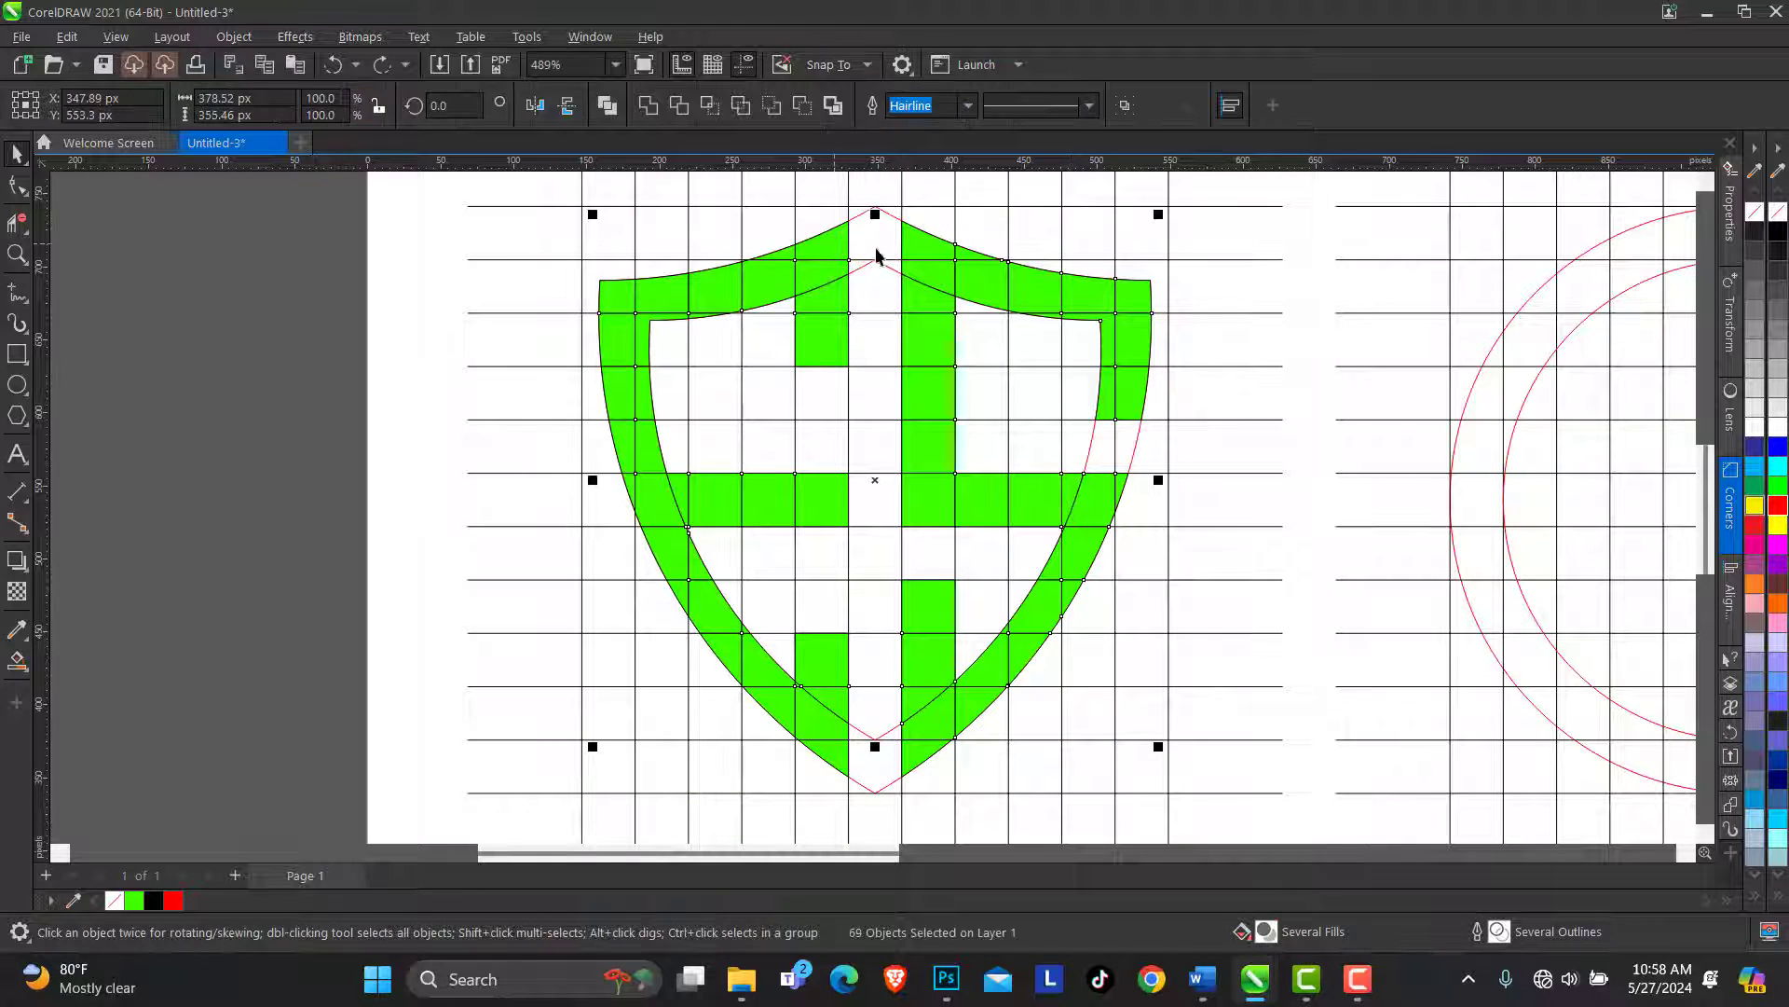
# Select all the shield's green pieces without the red guide outlines and weld them into a single shape
pyautogui.click(337, 218)
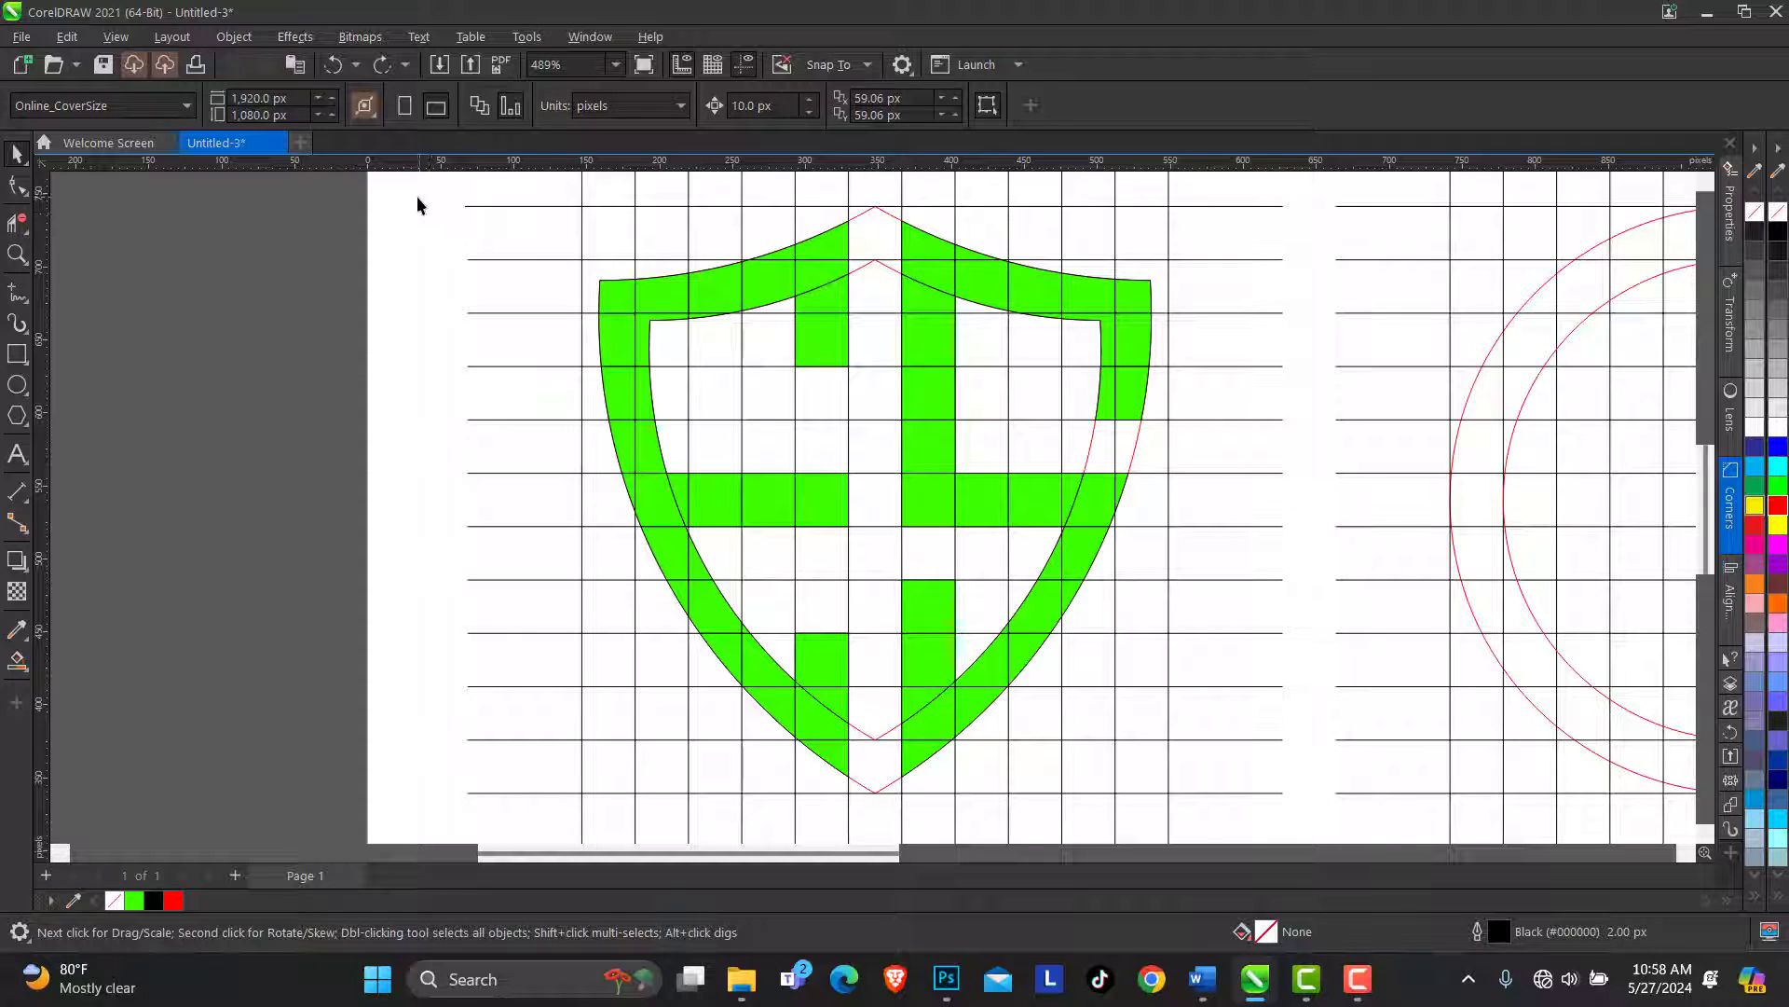
pyautogui.moveTo(413, 201); pyautogui.dragTo(1159, 770)
pyautogui.click(1159, 770)
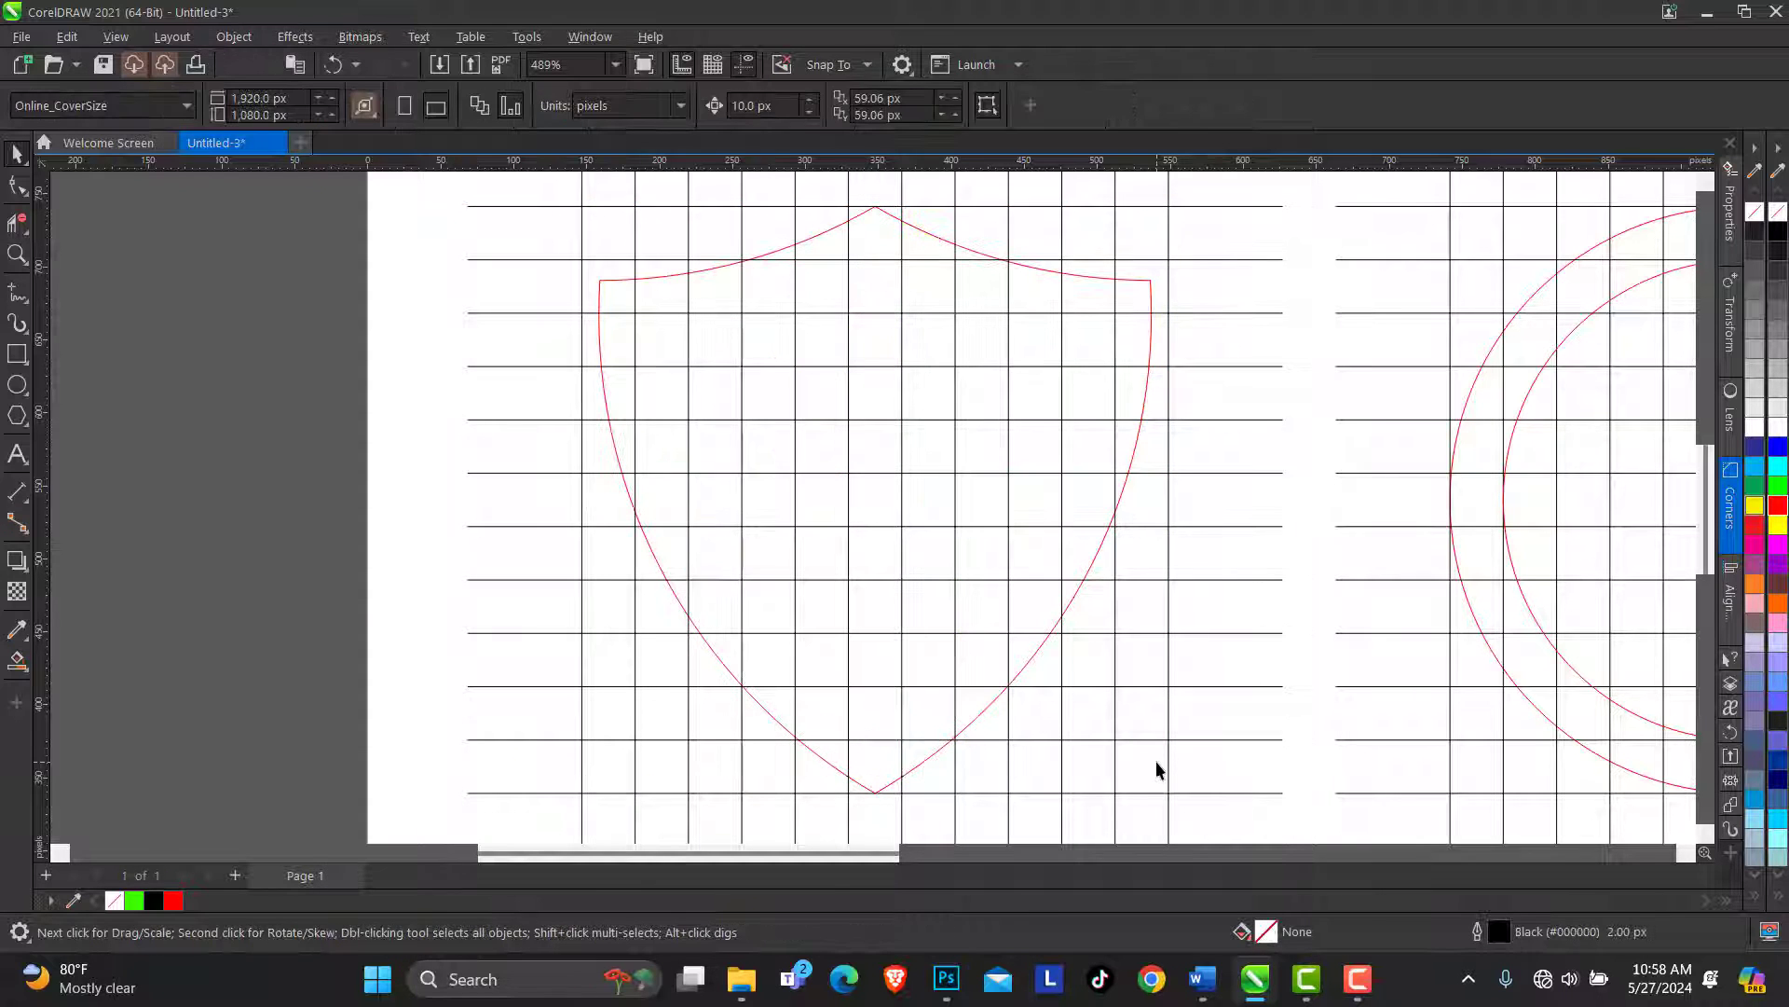
pyautogui.keyDown('shift'); pyautogui.click(884, 266); pyautogui.keyUp('shift')
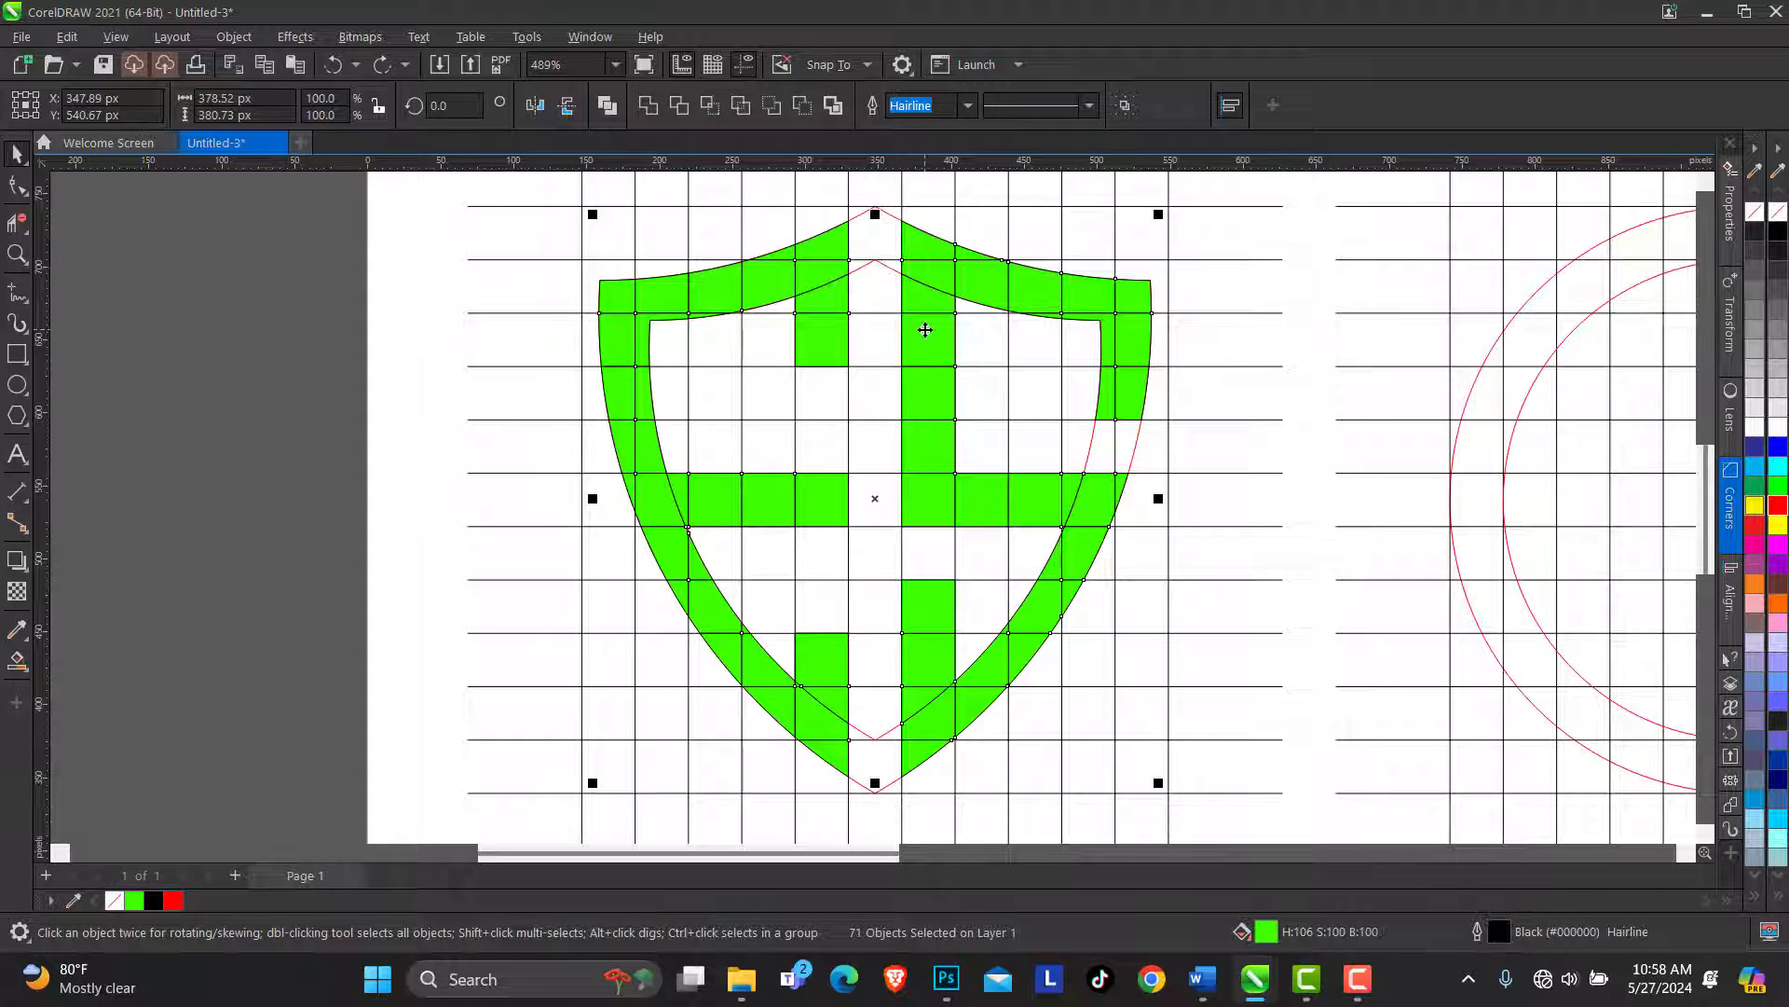
pyautogui.press('Delete')
pyautogui.hotkey('ctrl', 'z')
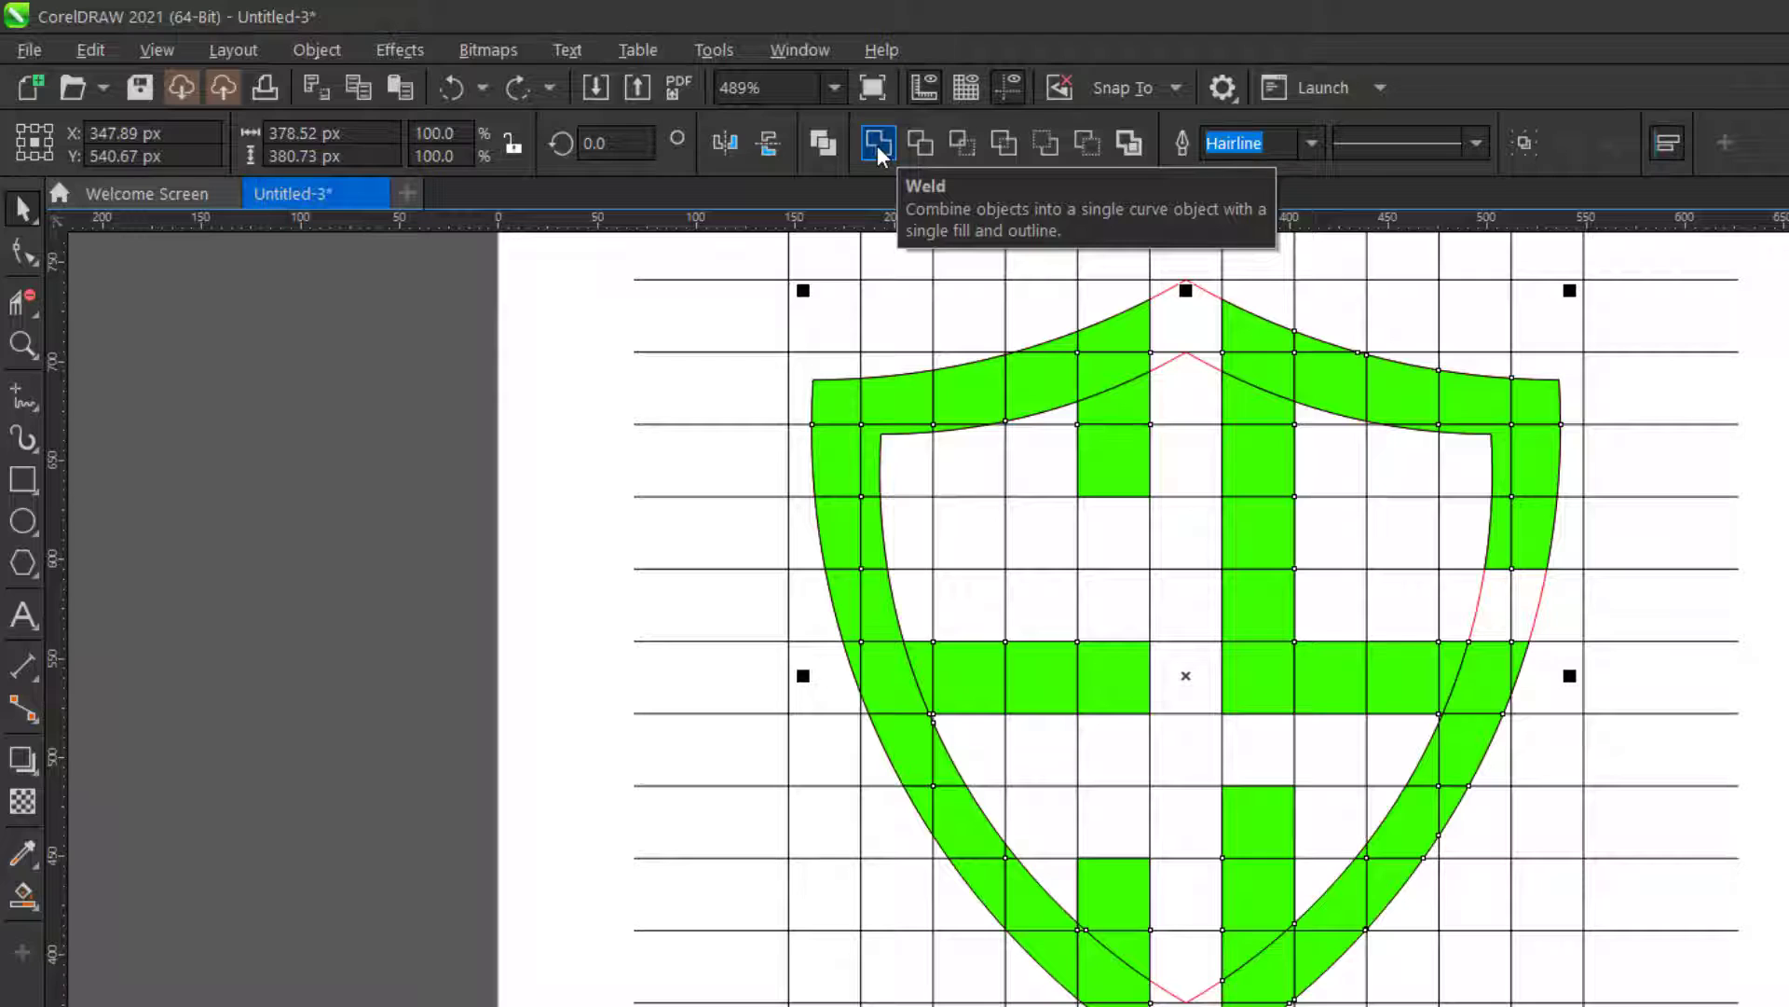
pyautogui.click(876, 146)
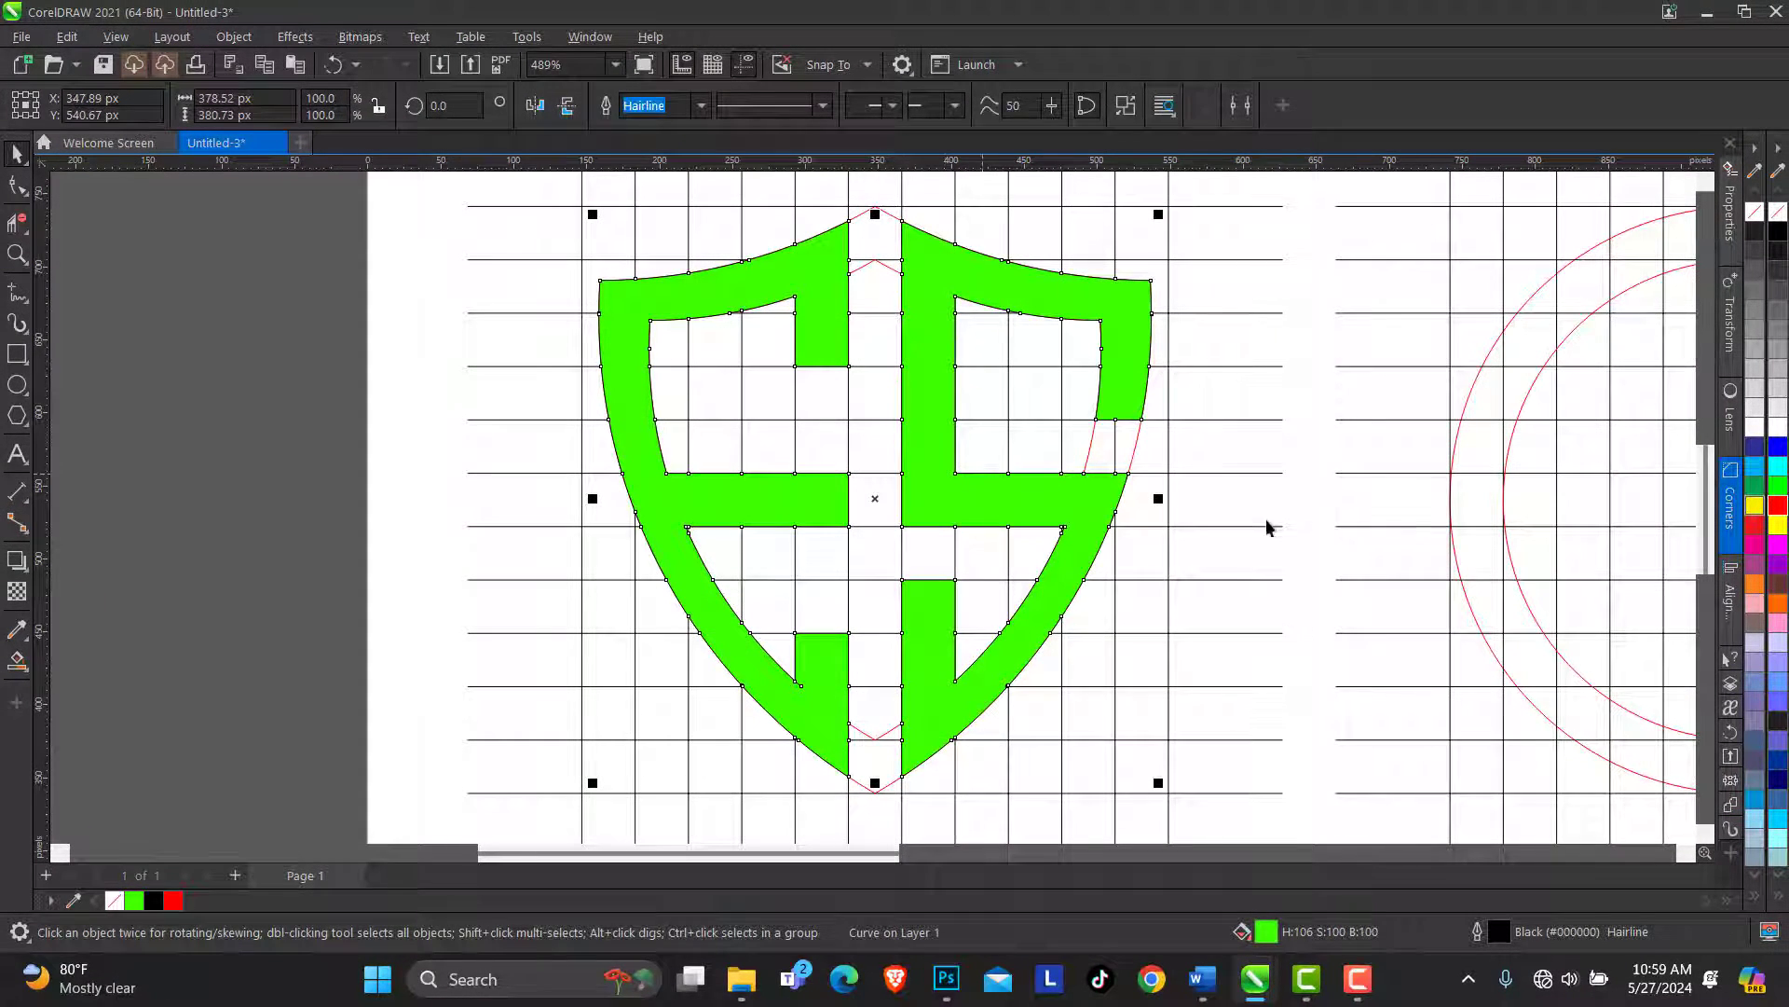
pyautogui.moveTo(1106, 492); pyautogui.dragTo(578, 477)
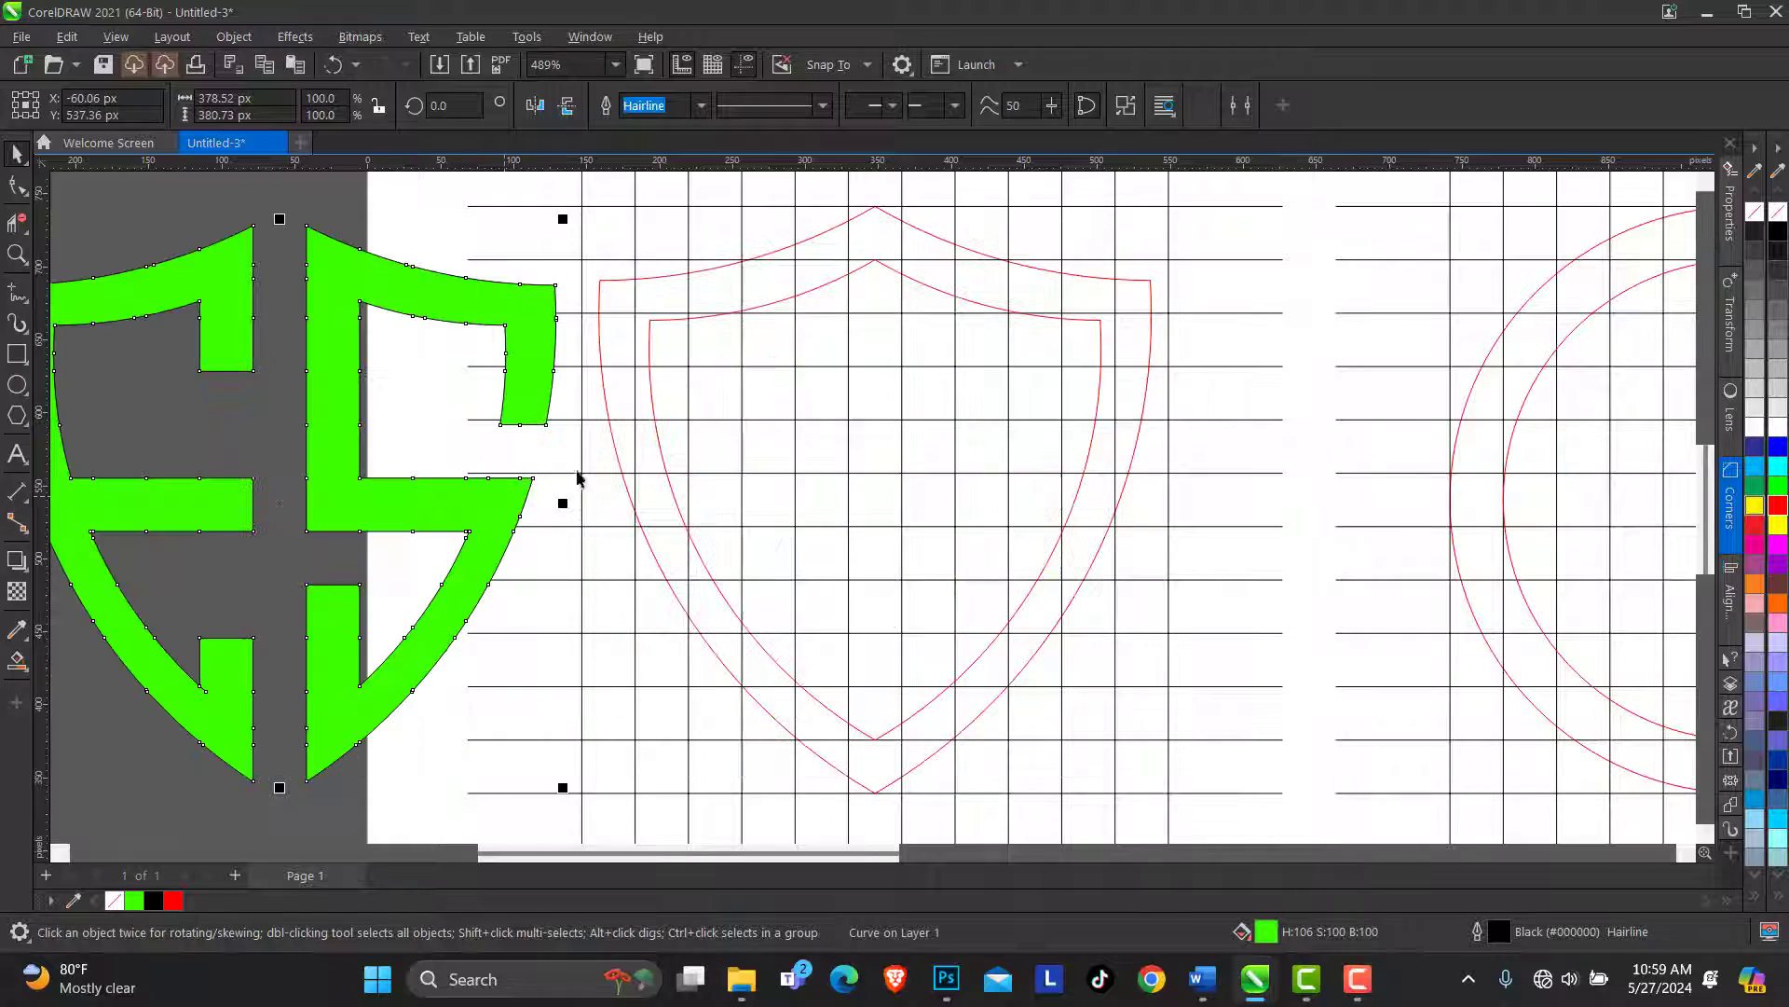
pyautogui.hotkey('ctrl', 'z')
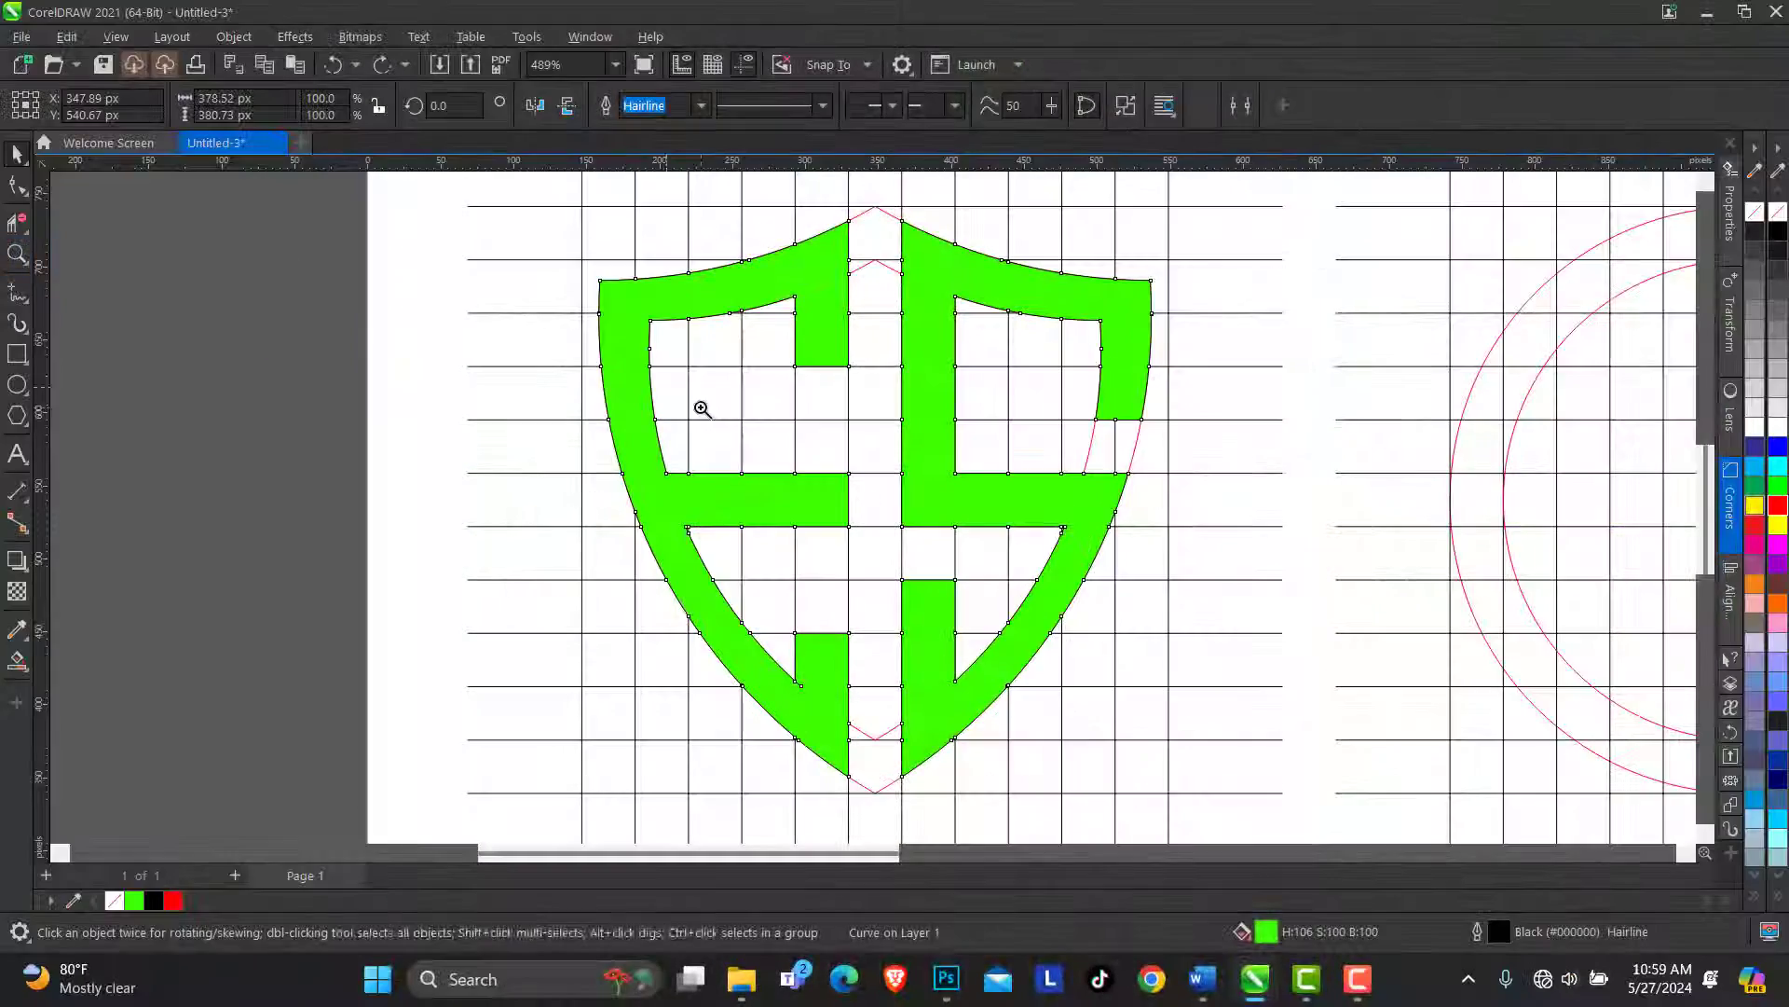
pyautogui.press('z')
pyautogui.scroll(-2, 746, 422)
pyautogui.moveTo(217, 300); pyautogui.dragTo(1479, 760)
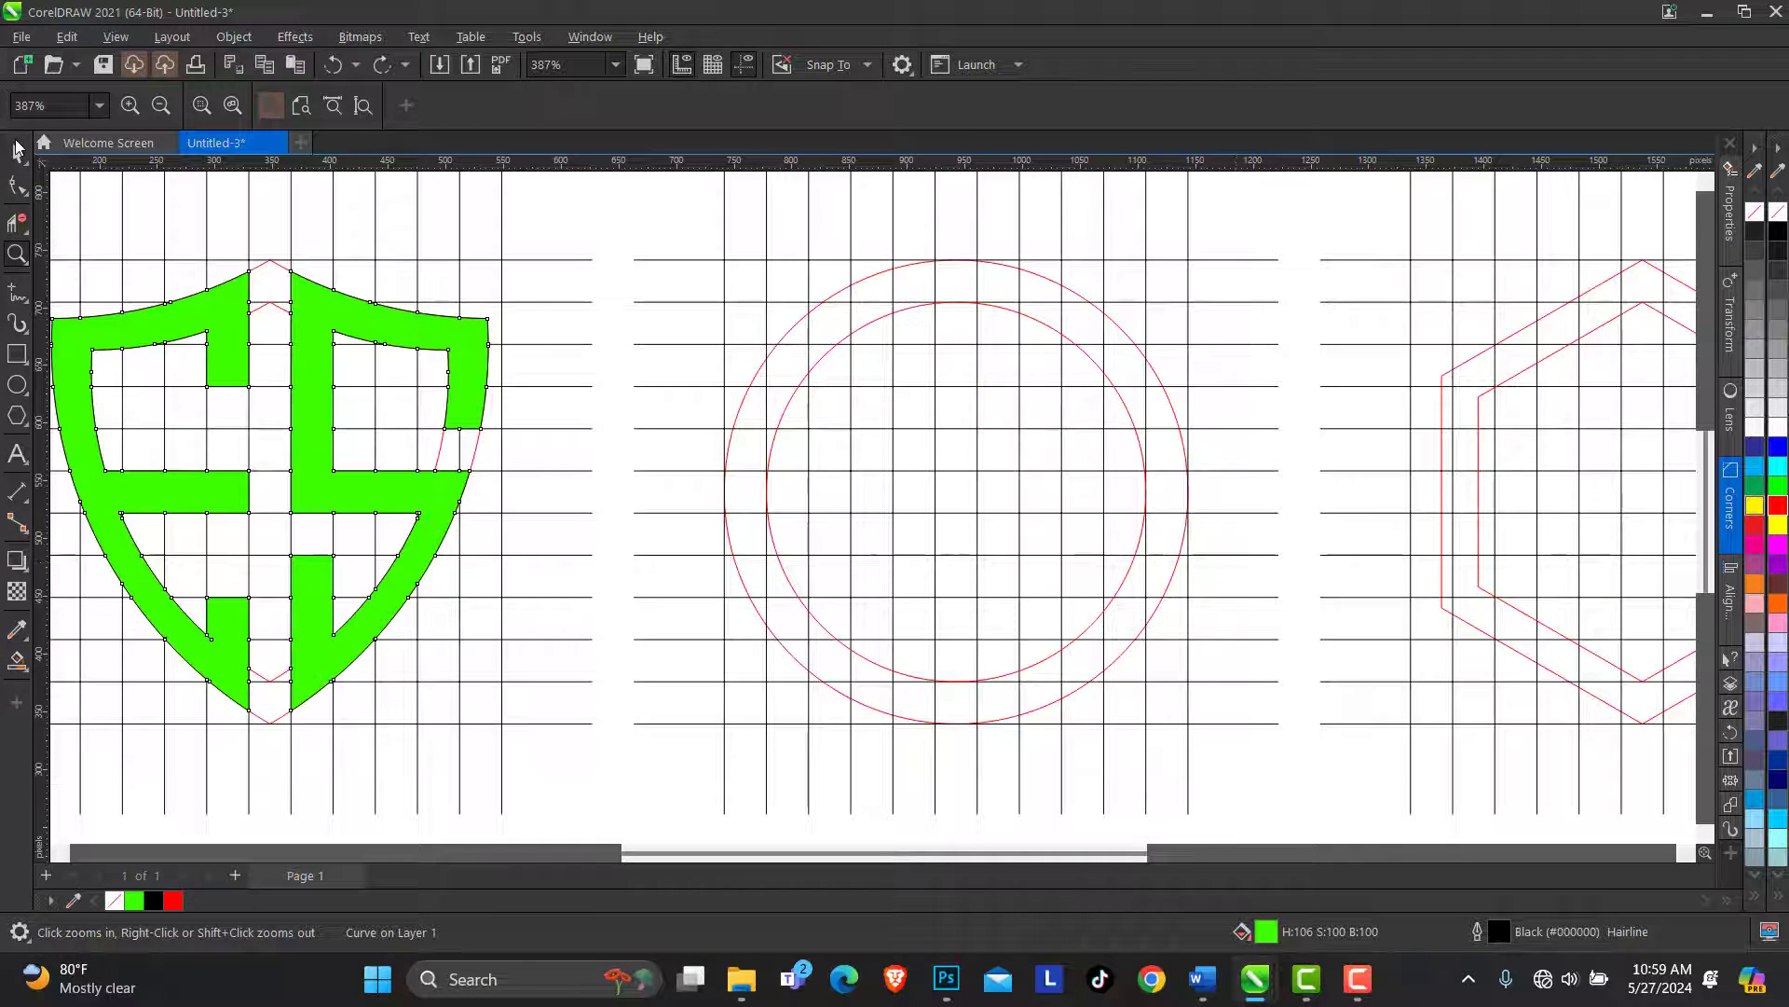
pyautogui.click(17, 154)
pyautogui.click(19, 661)
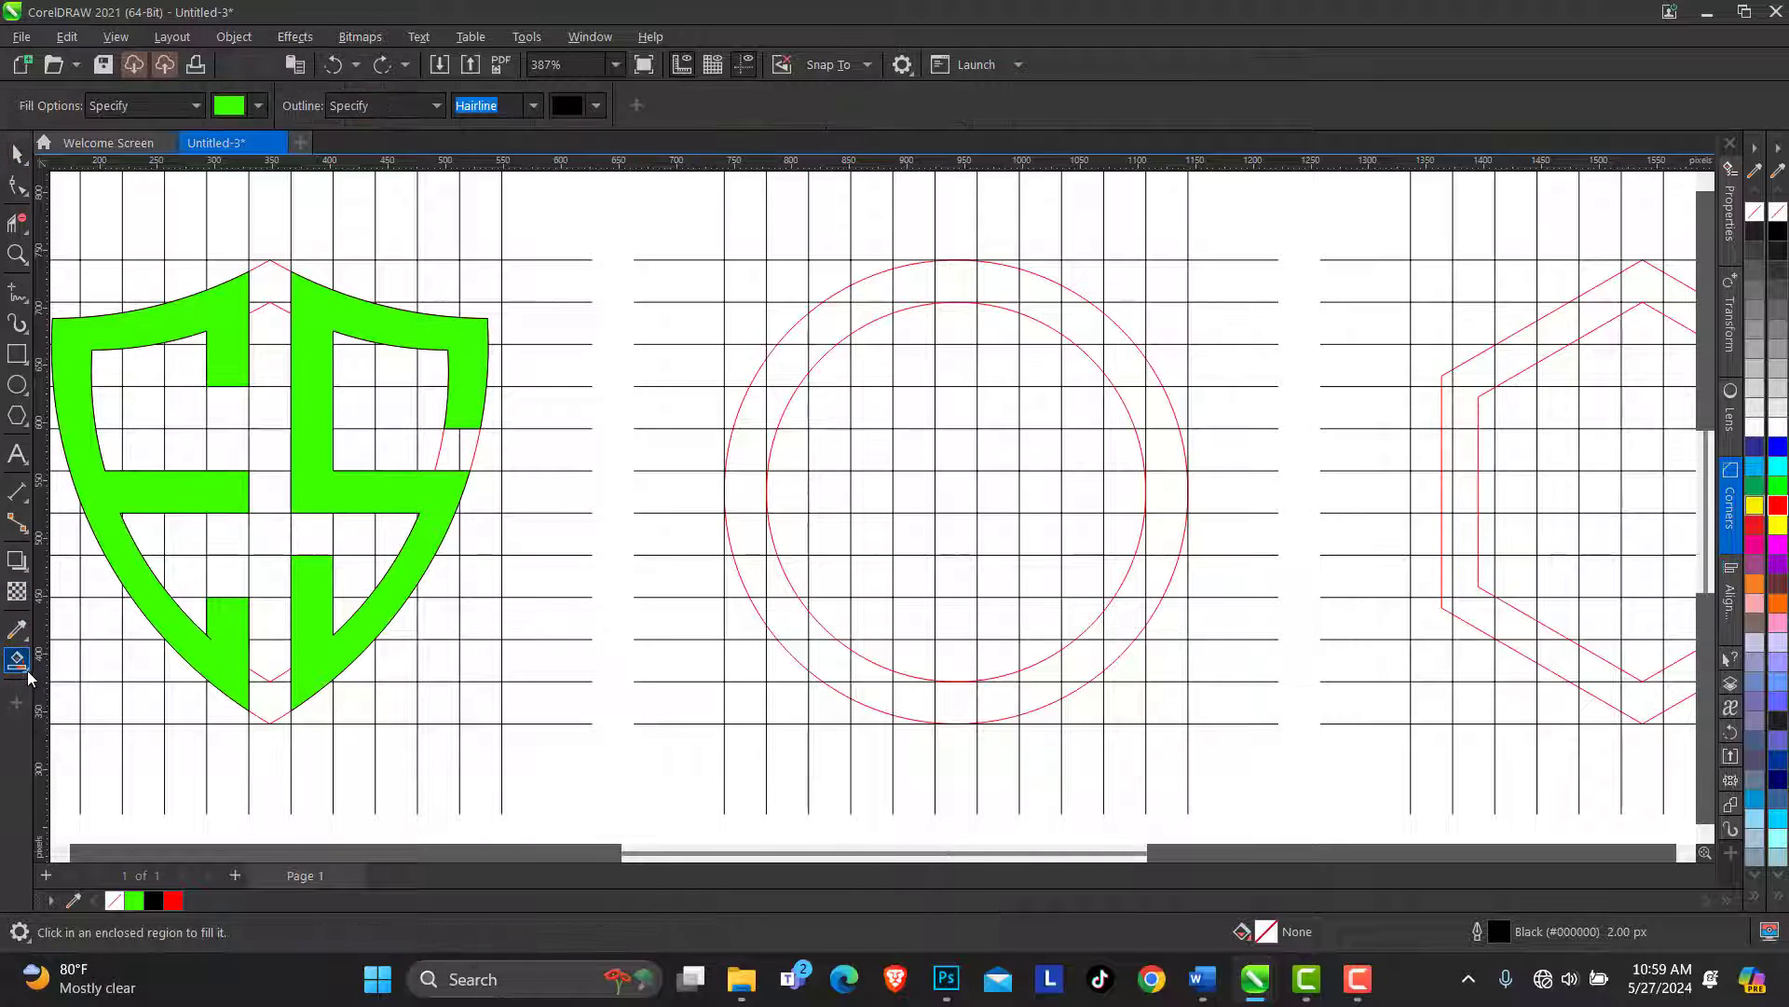
pyautogui.click(25, 669)
pyautogui.click(75, 672)
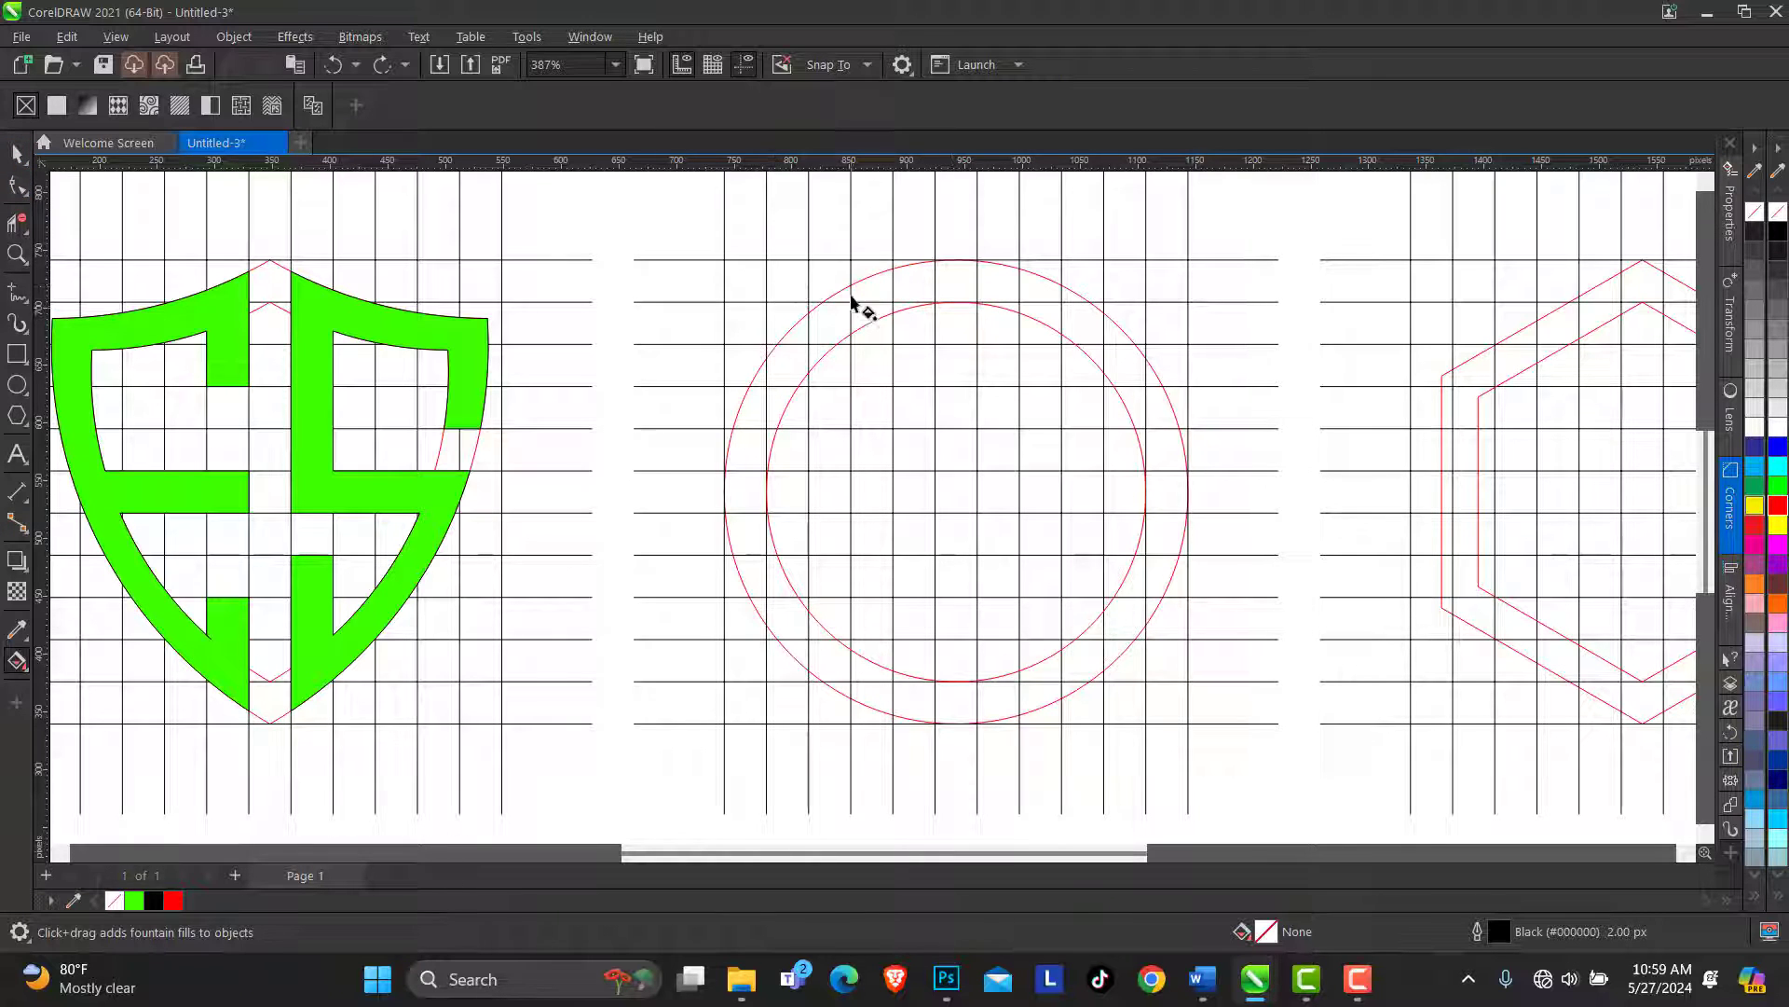
pyautogui.click(910, 284)
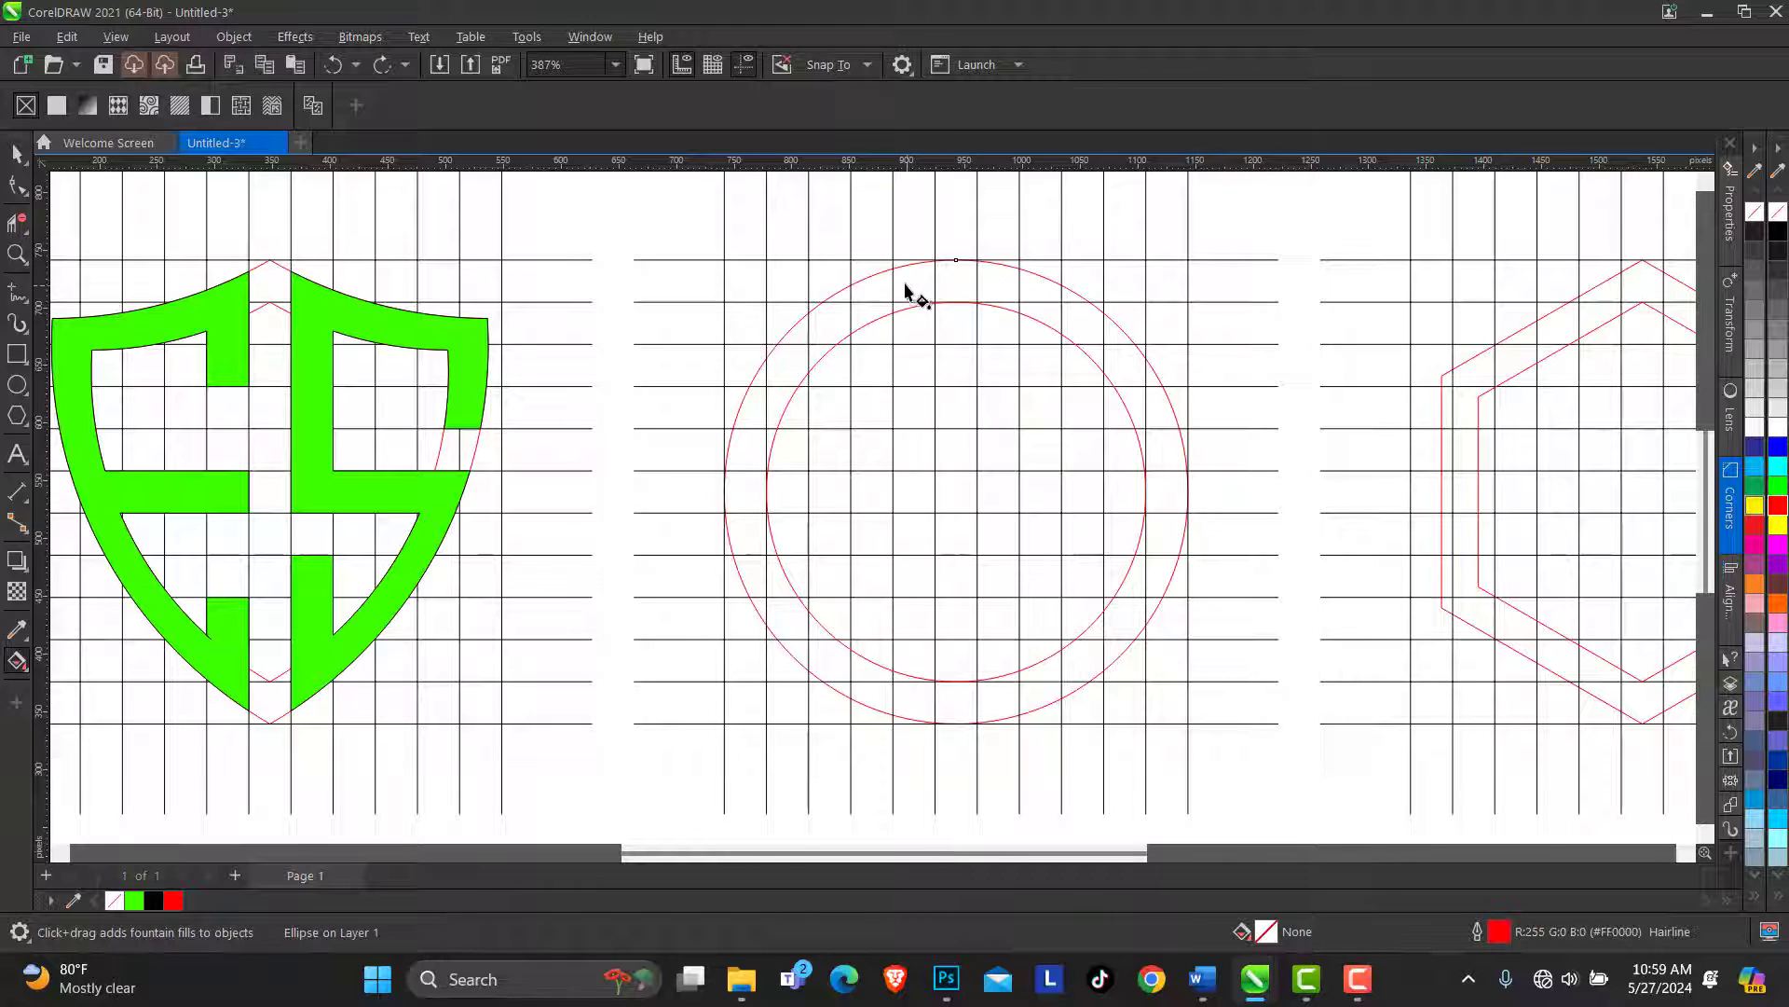
pyautogui.click(17, 152)
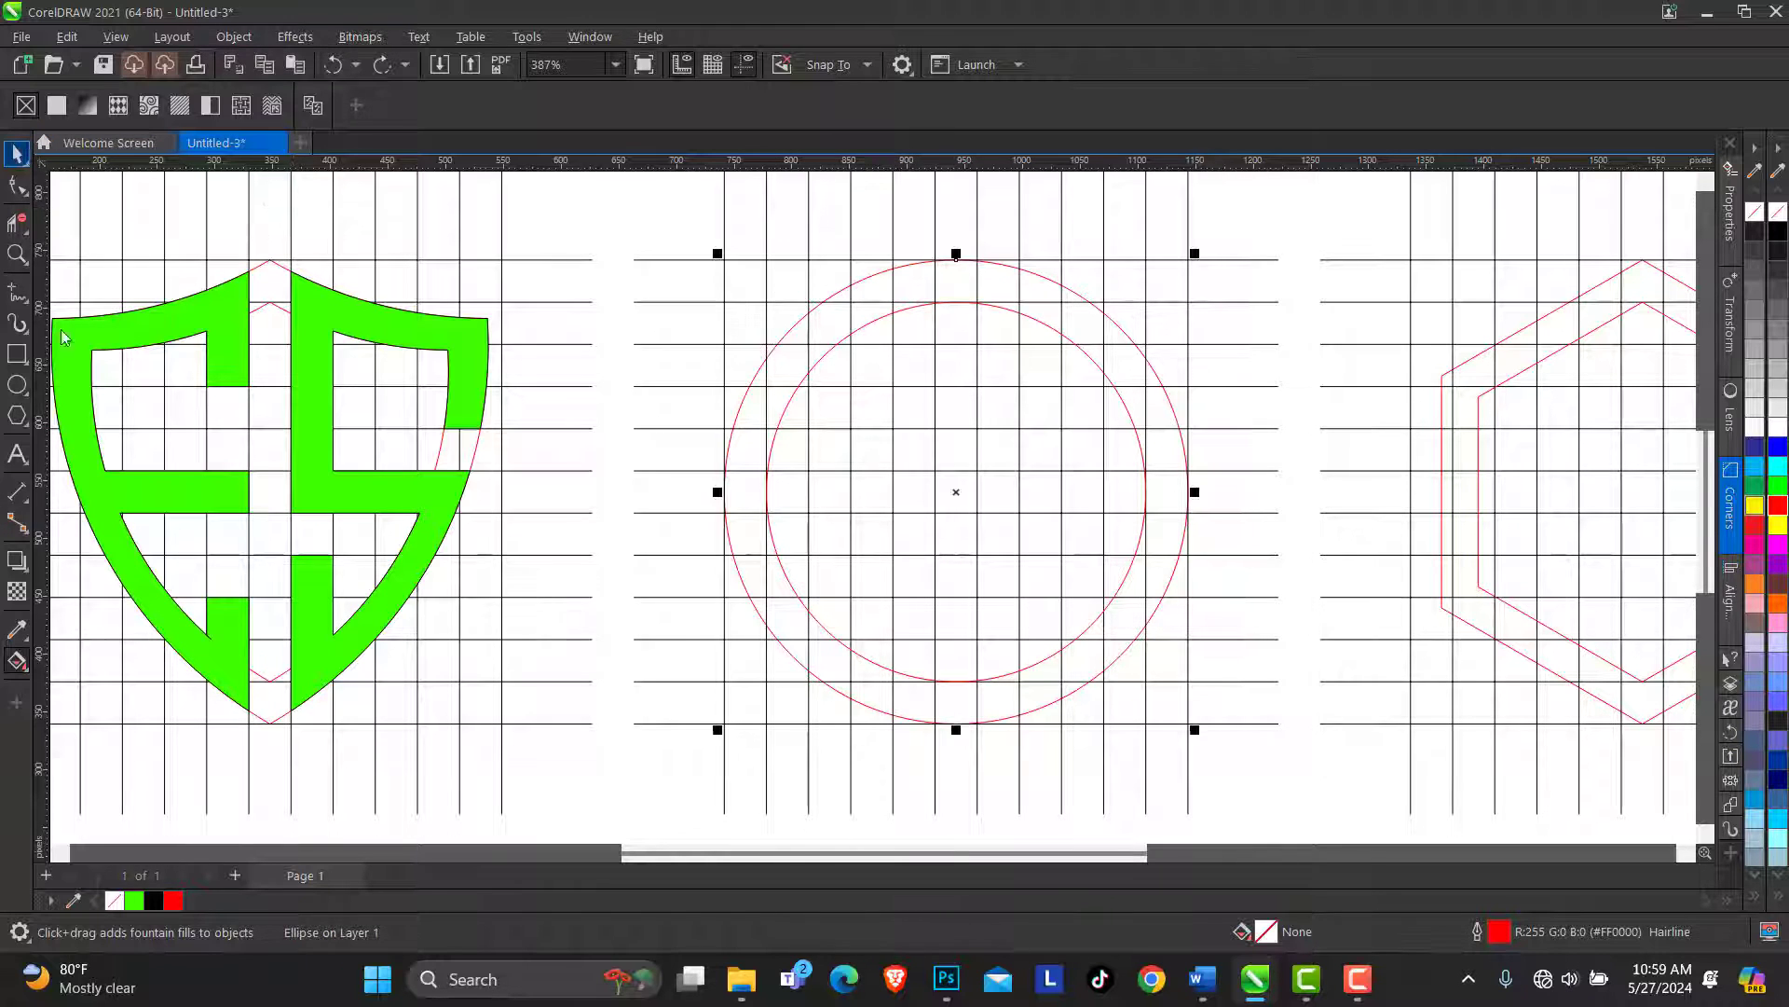
# Smart Fill the circle ring's upper-left arc with green, from just left of the top center down to the second row above the middle
pyautogui.click(17, 661)
pyautogui.click(89, 690)
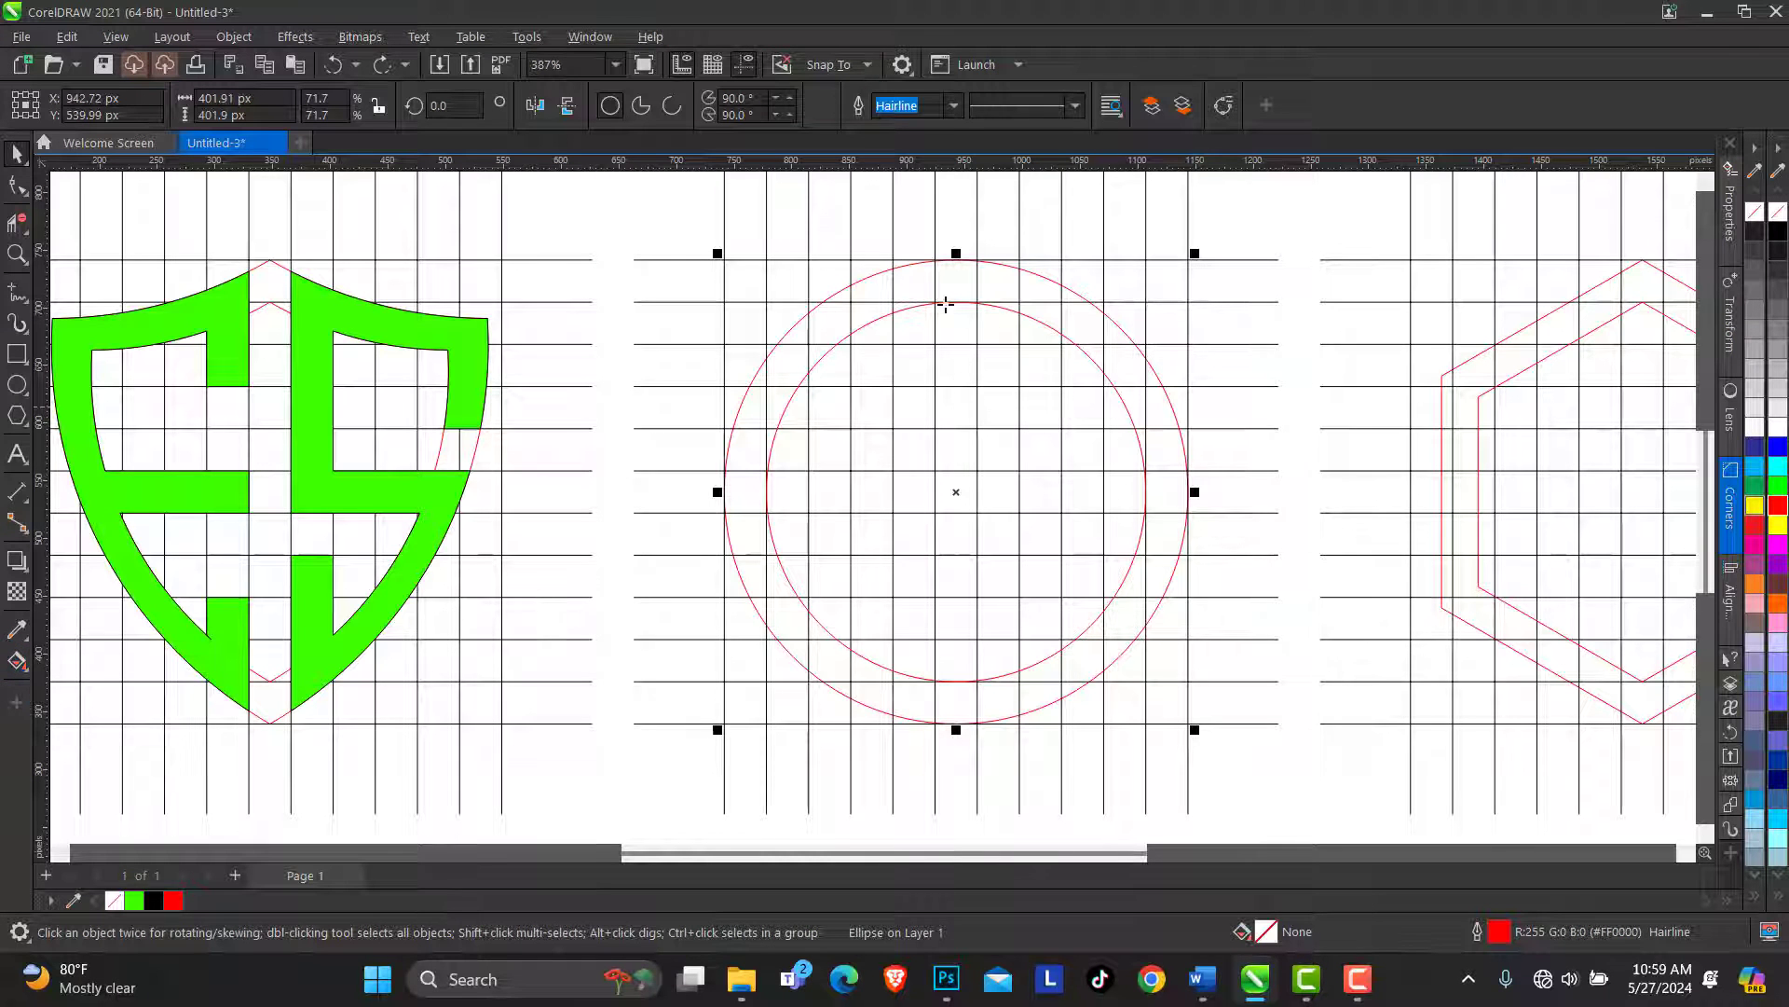
pyautogui.click(916, 284)
pyautogui.click(872, 297)
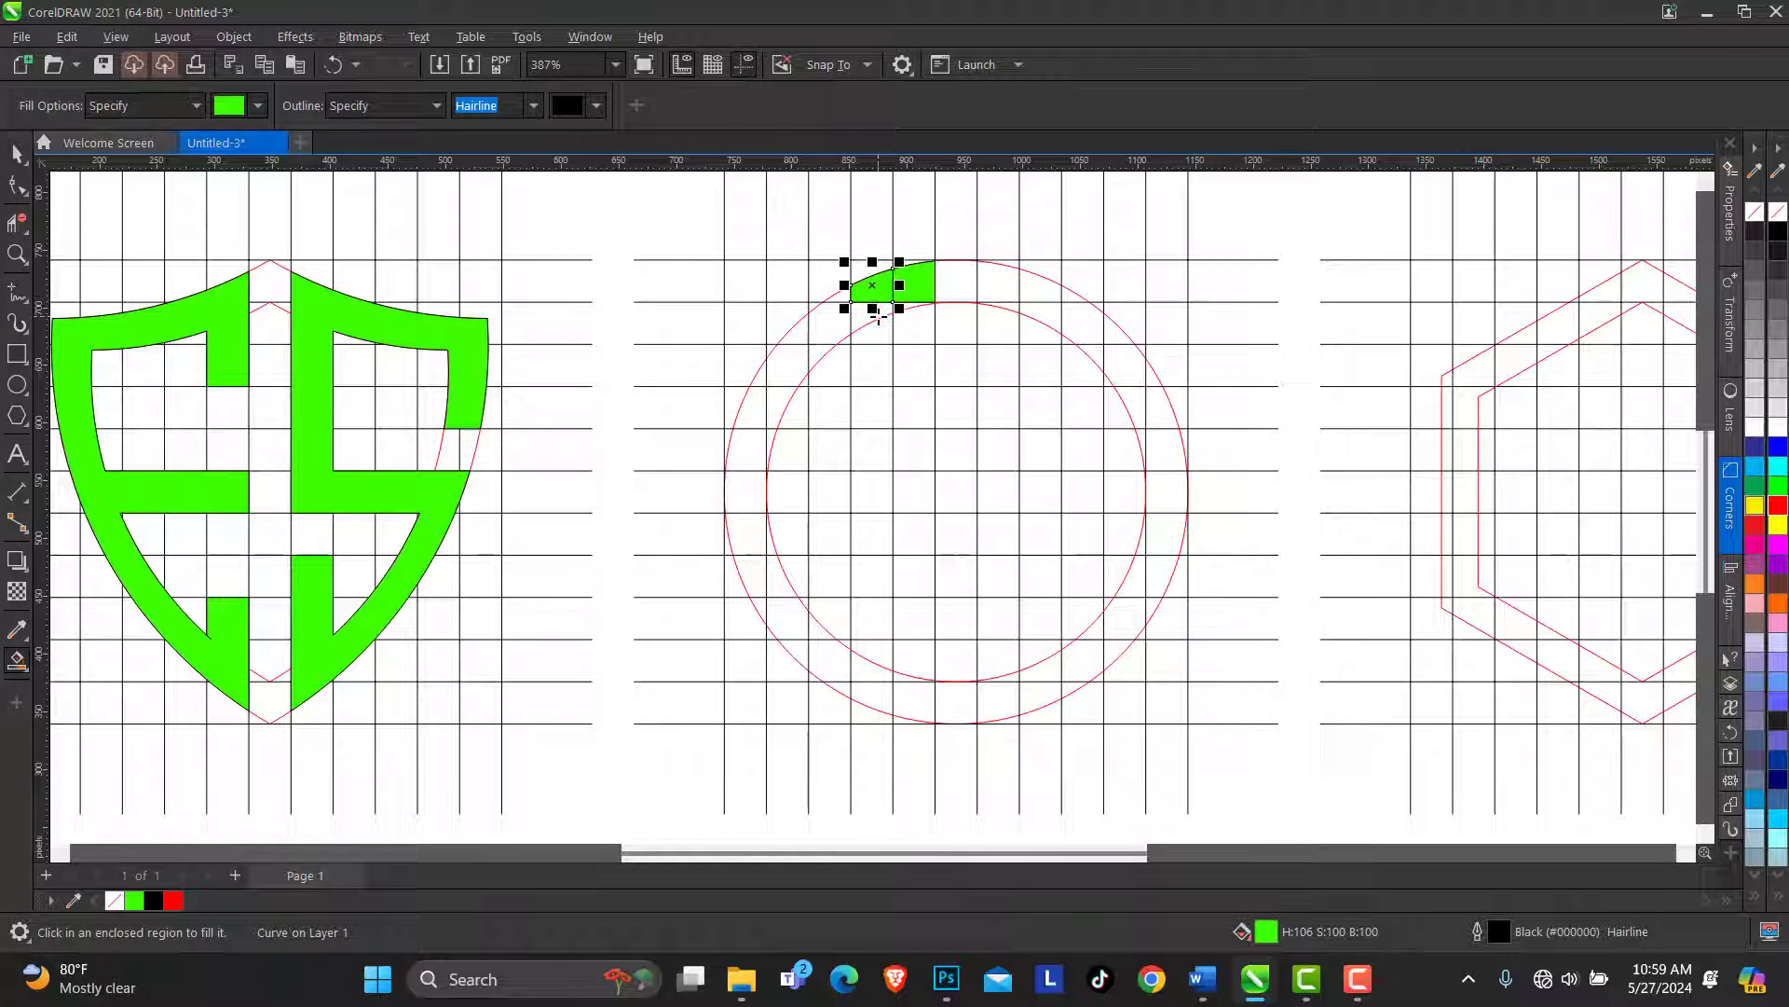
pyautogui.click(881, 312)
pyautogui.click(903, 310)
pyautogui.click(841, 319)
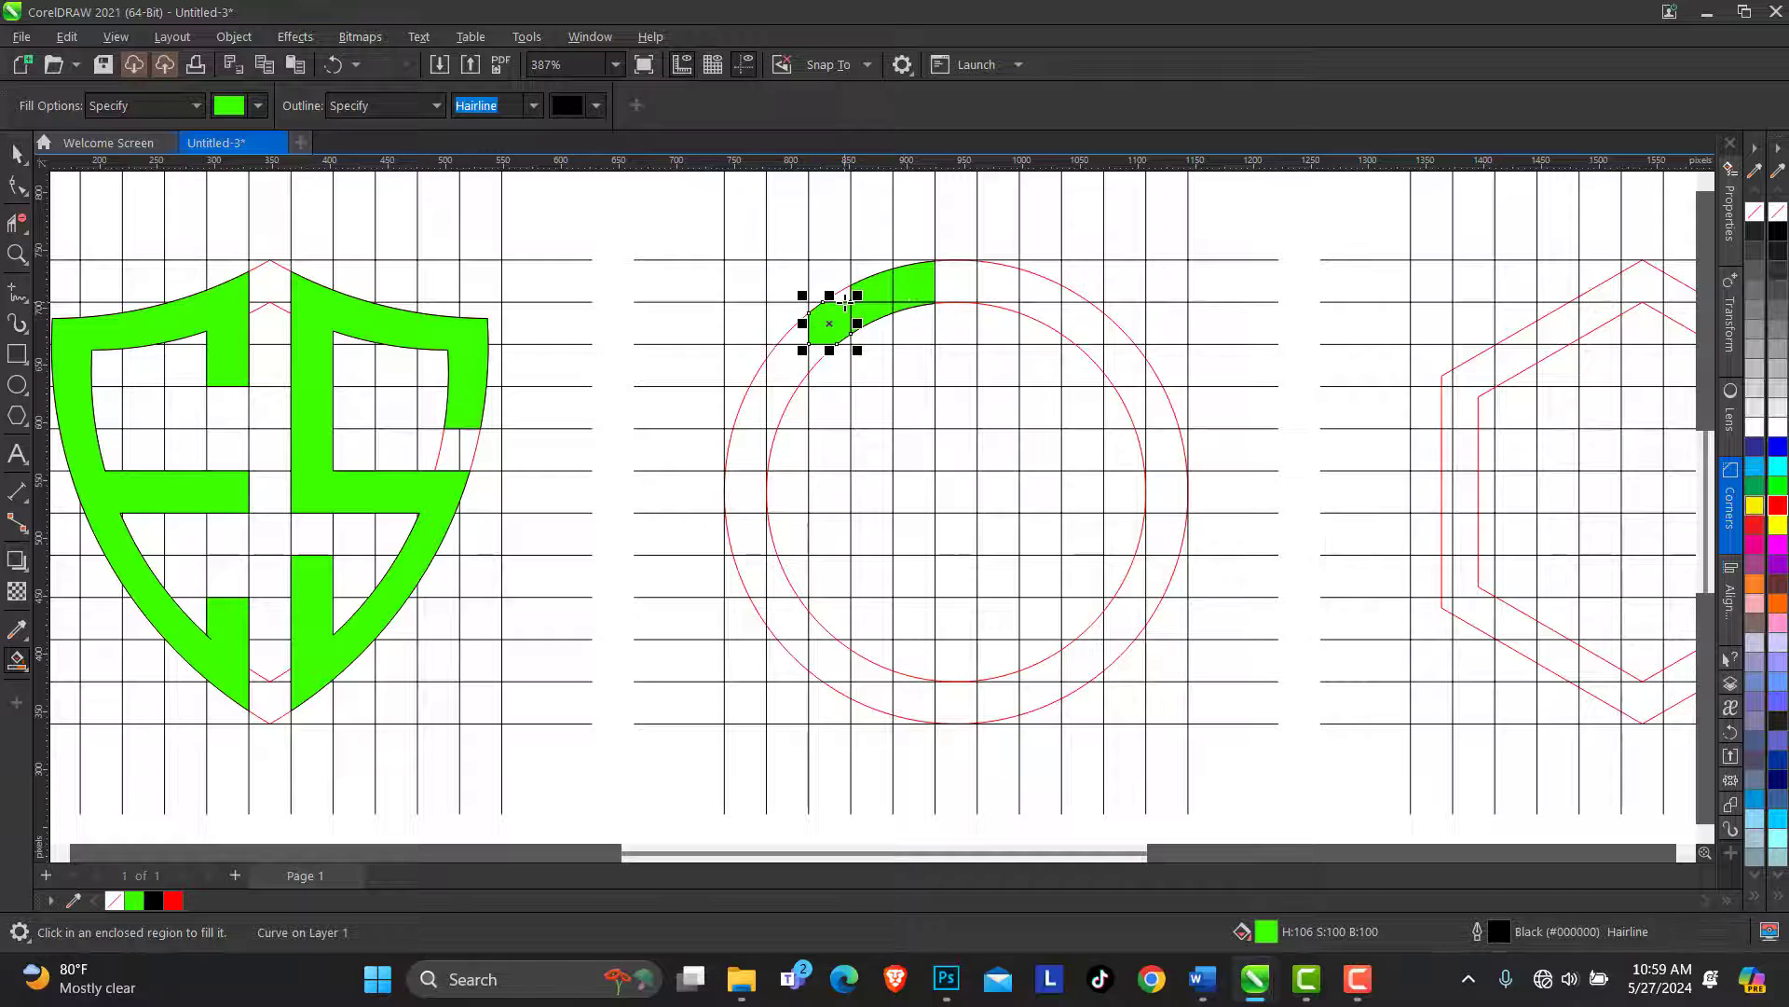
pyautogui.click(838, 294)
pyautogui.click(803, 339)
pyautogui.click(787, 368)
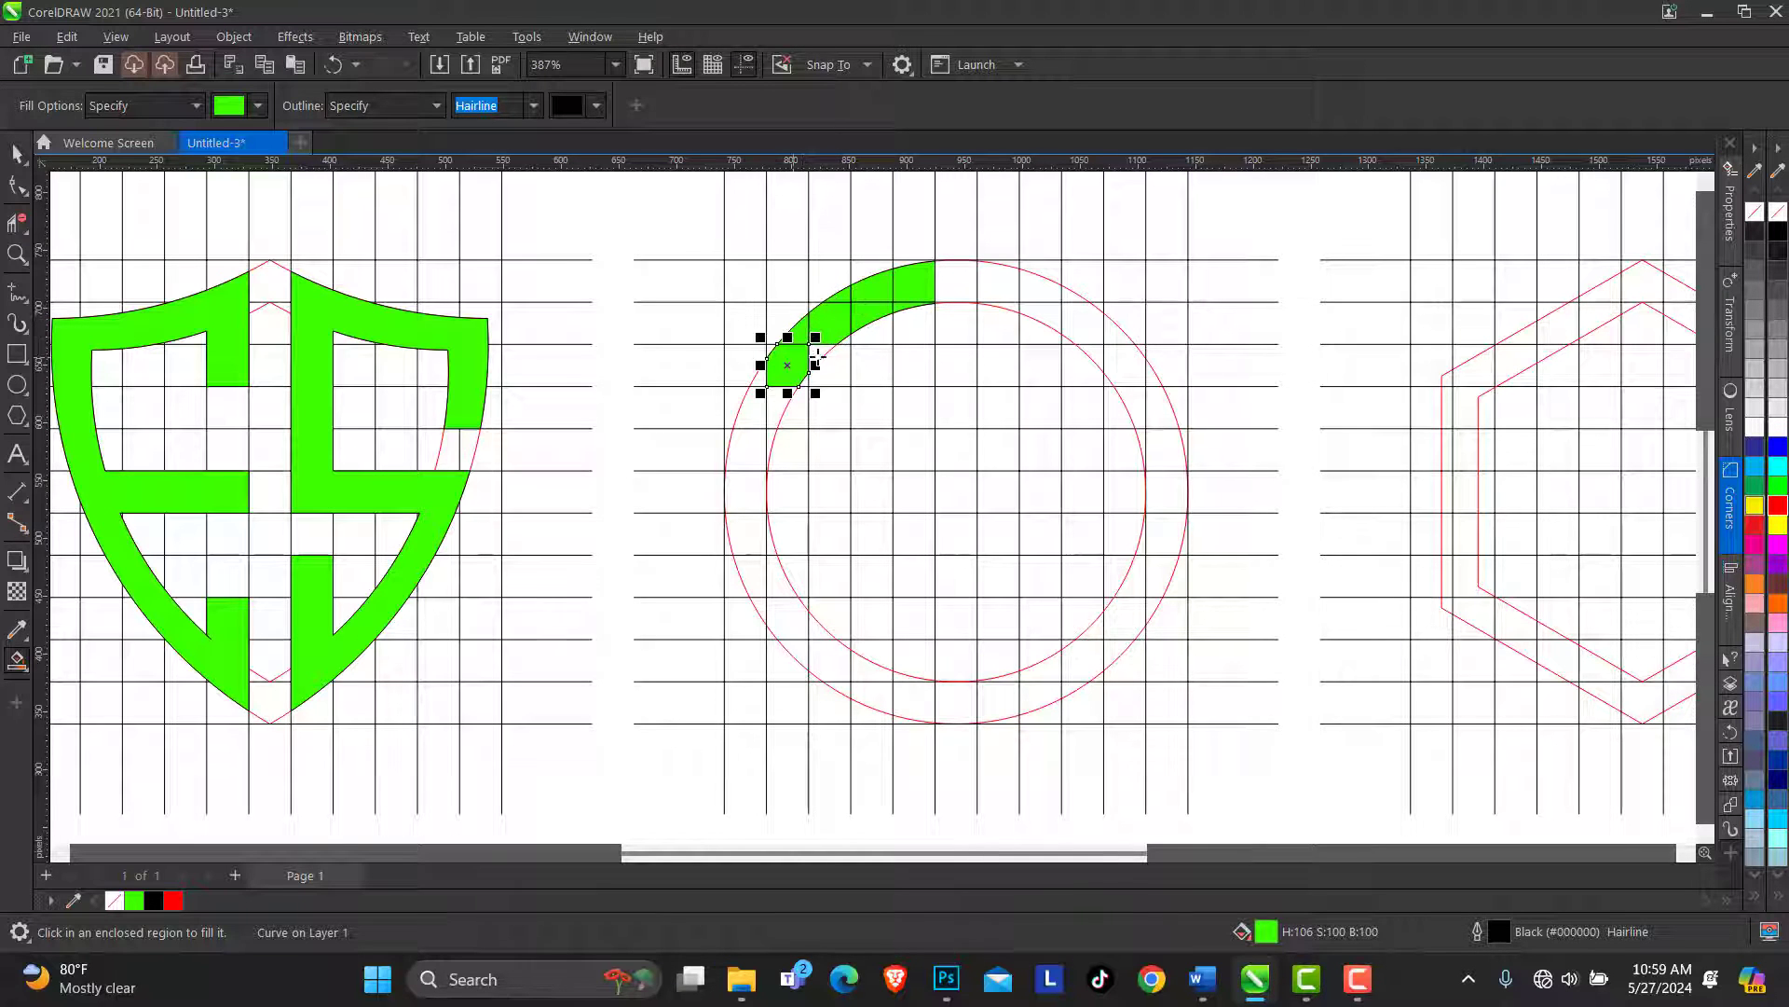
pyautogui.click(810, 351)
pyautogui.click(756, 382)
pyautogui.click(748, 410)
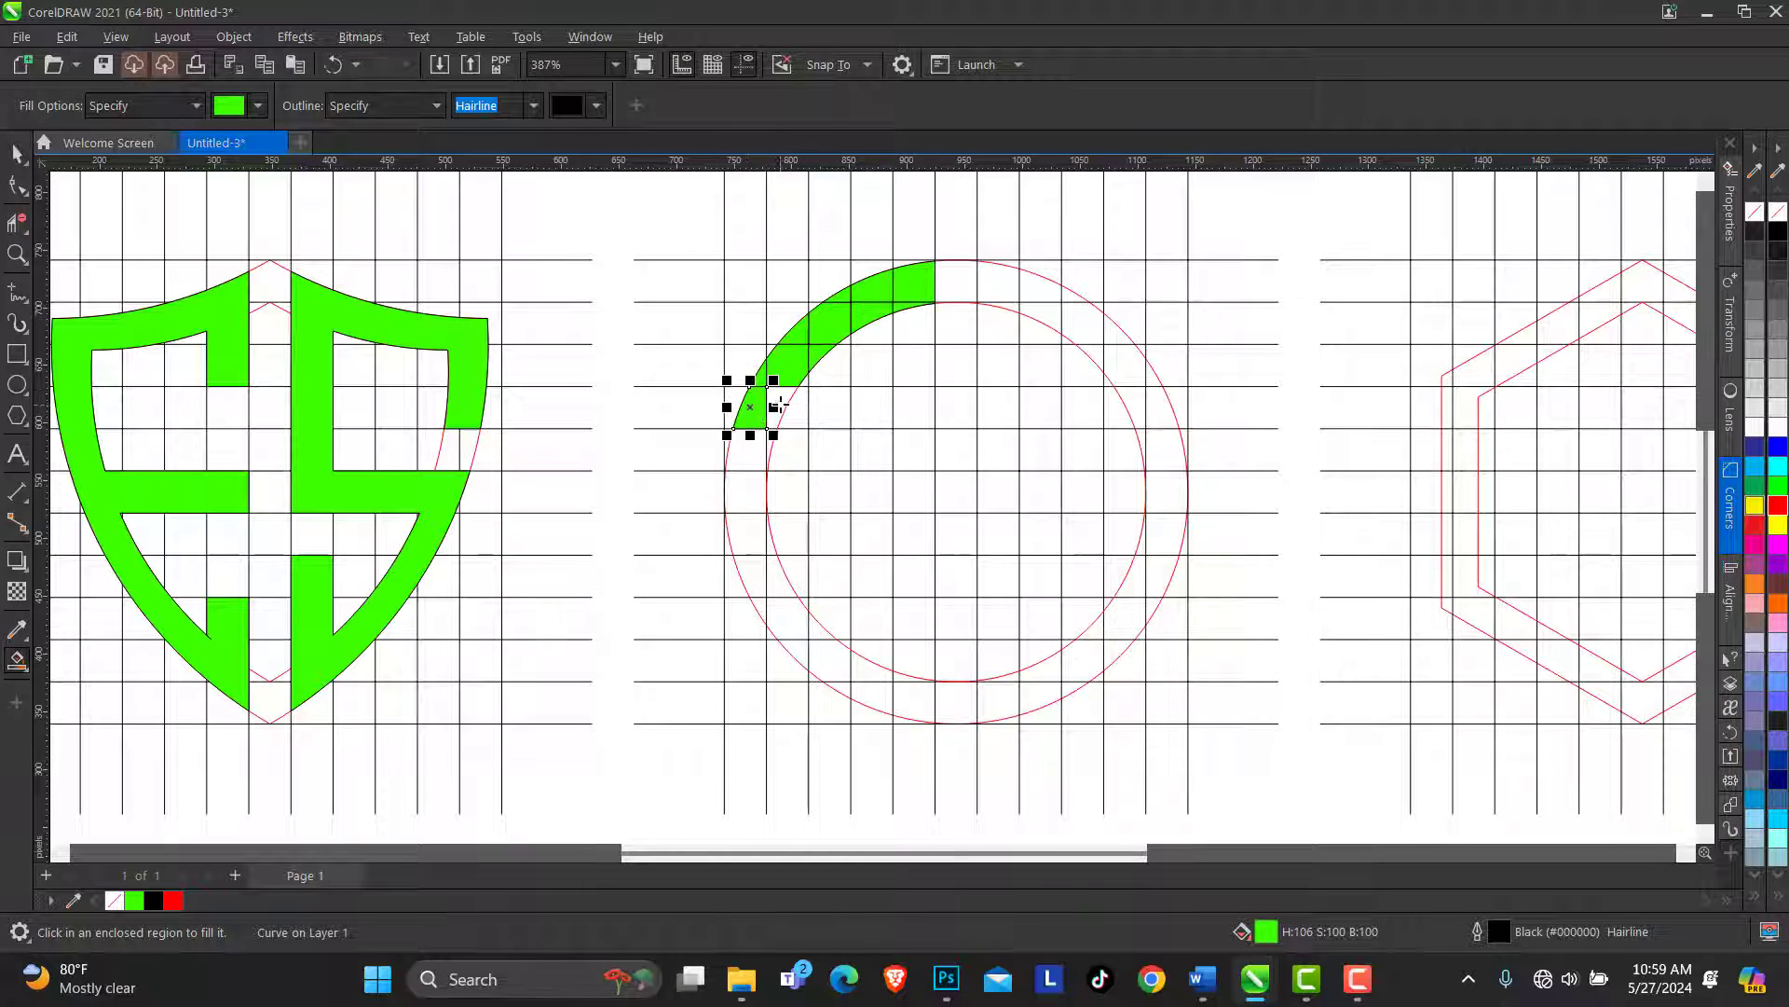
pyautogui.click(781, 404)
# Fill the ring's left side and alternate cells down its lower-left arc with green
pyautogui.click(748, 452)
pyautogui.click(746, 492)
pyautogui.click(751, 573)
pyautogui.click(788, 618)
pyautogui.click(871, 697)
# Fill an upper stub left of the circle's center column and the first two cells of a middle bar from the left ring
pyautogui.click(914, 365)
pyautogui.click(787, 492)
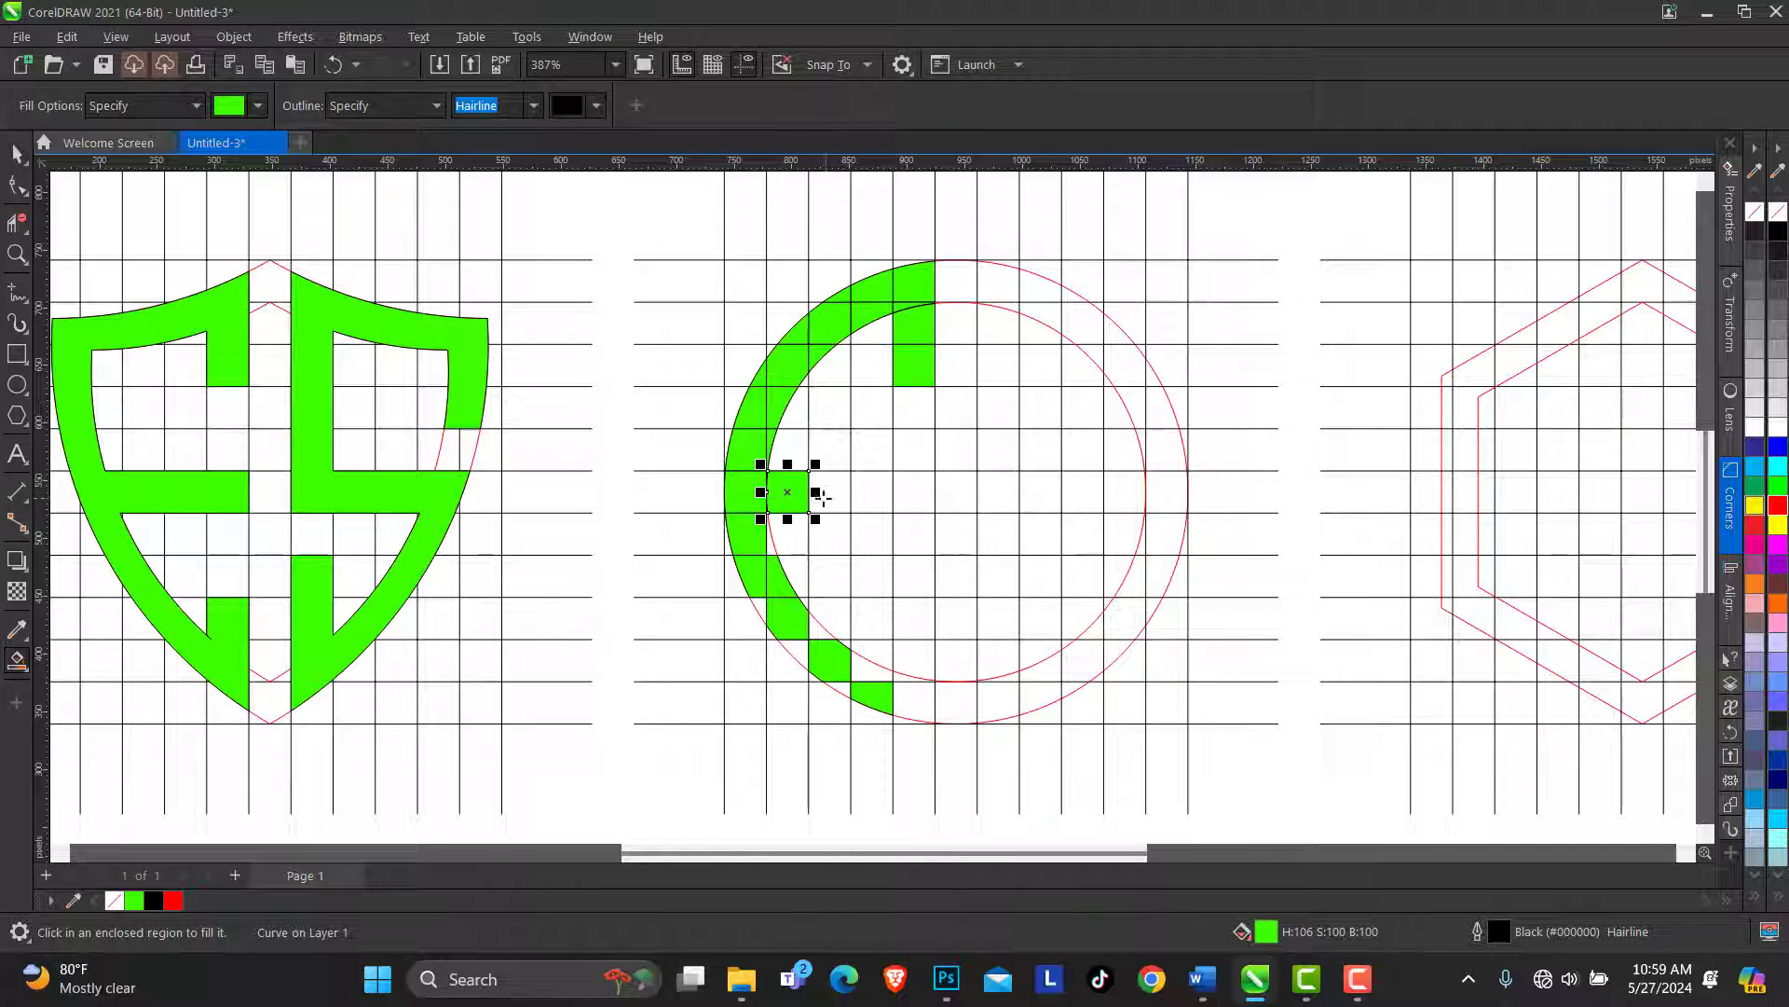
pyautogui.click(828, 493)
# Fill the remaining gaps in the ring's lower-left arc with green, ending just left of the center column
pyautogui.click(771, 537)
pyautogui.click(792, 649)
pyautogui.click(841, 688)
pyautogui.click(873, 671)
pyautogui.click(914, 701)
# Fill a two-cell lower stub left of the circle's center column and extend the left middle bar to that column
pyautogui.click(914, 657)
pyautogui.click(913, 619)
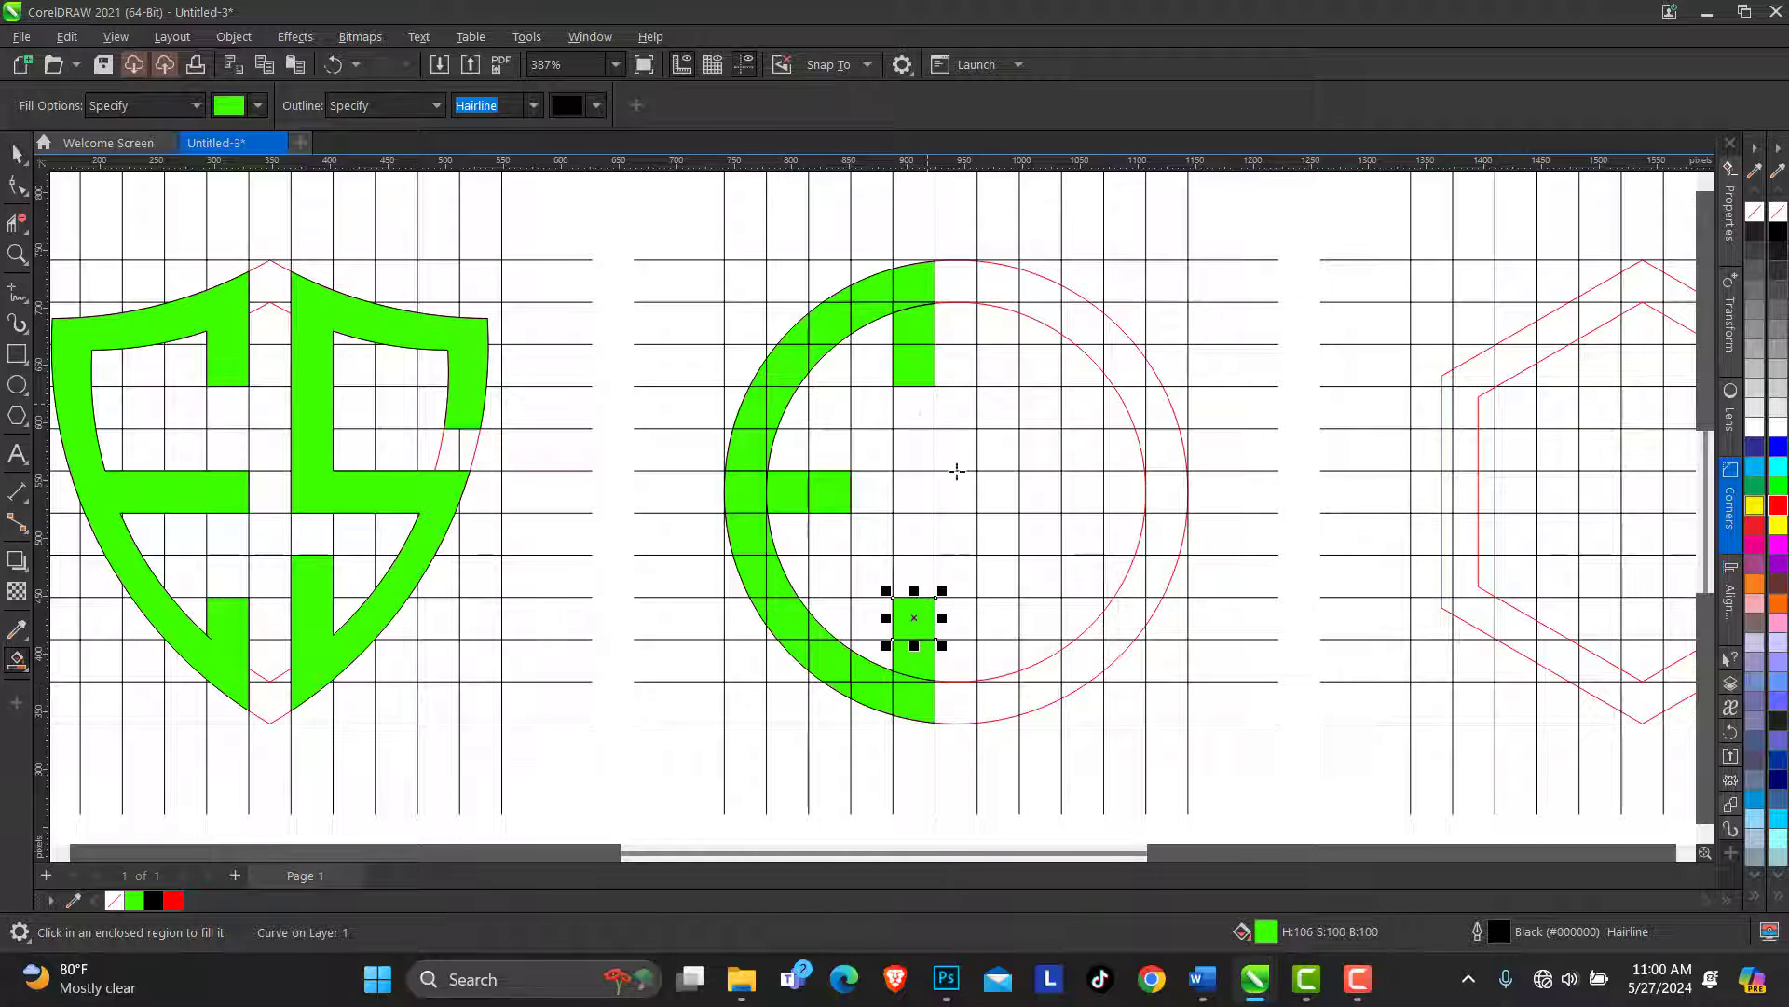
pyautogui.click(868, 491)
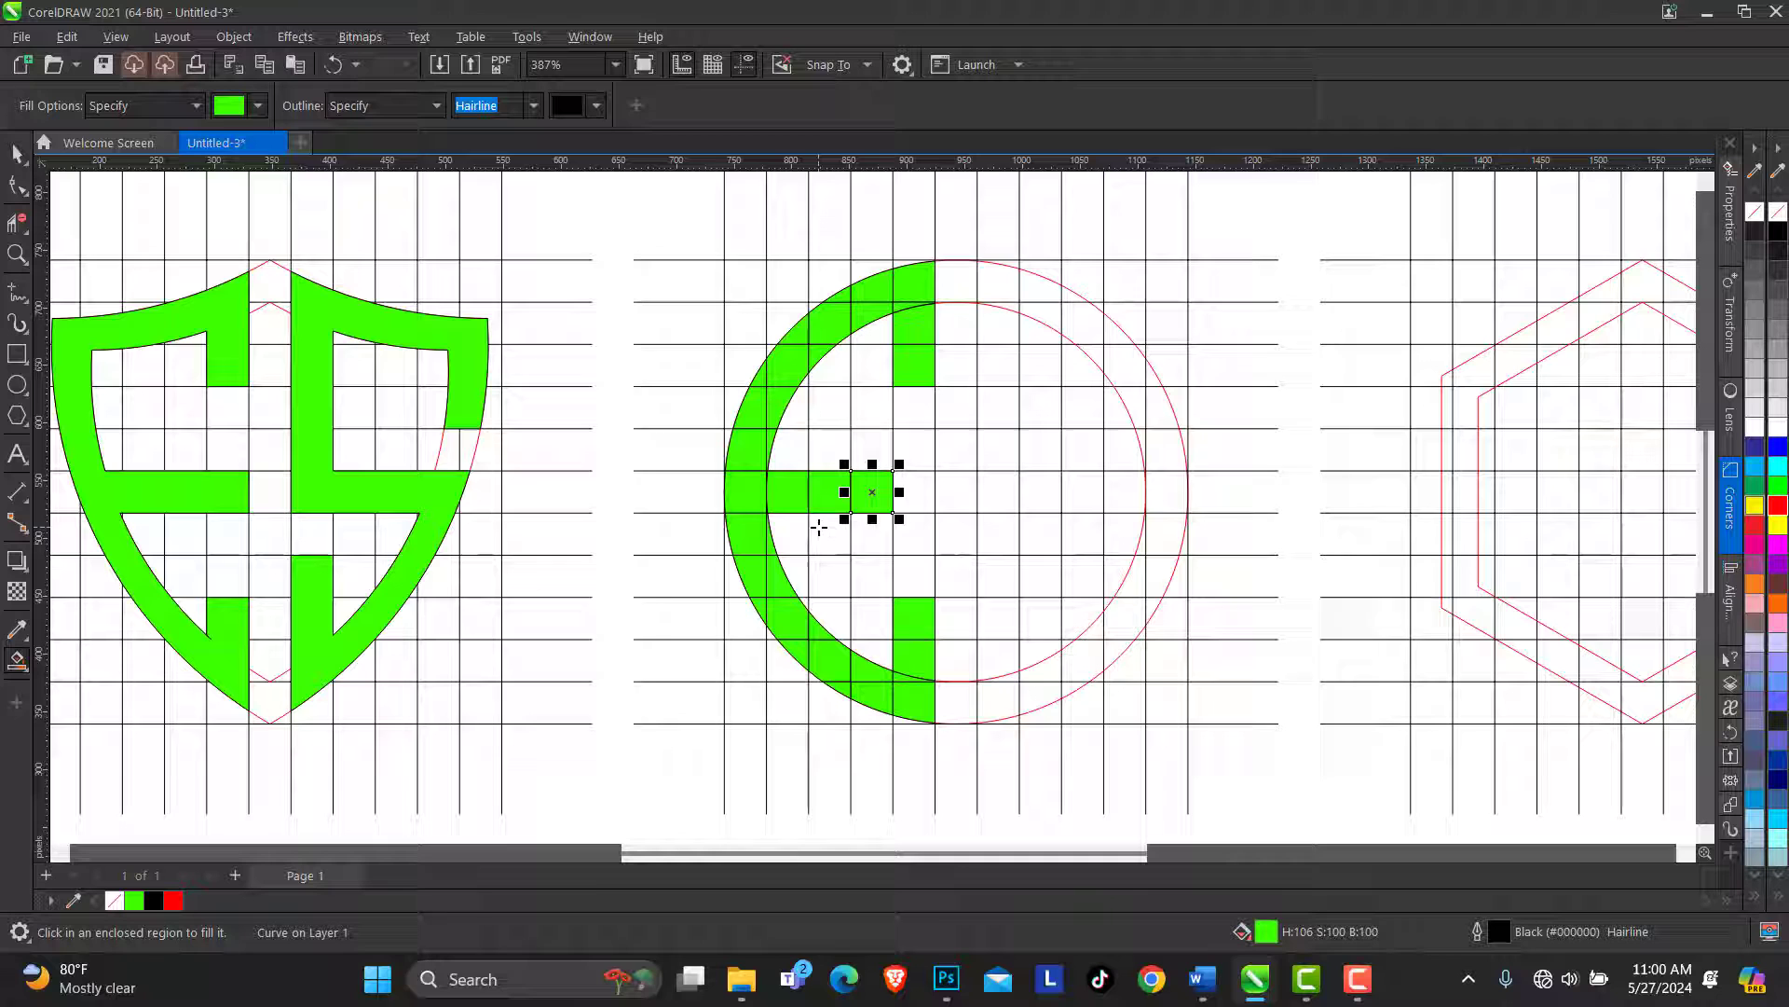
pyautogui.click(928, 499)
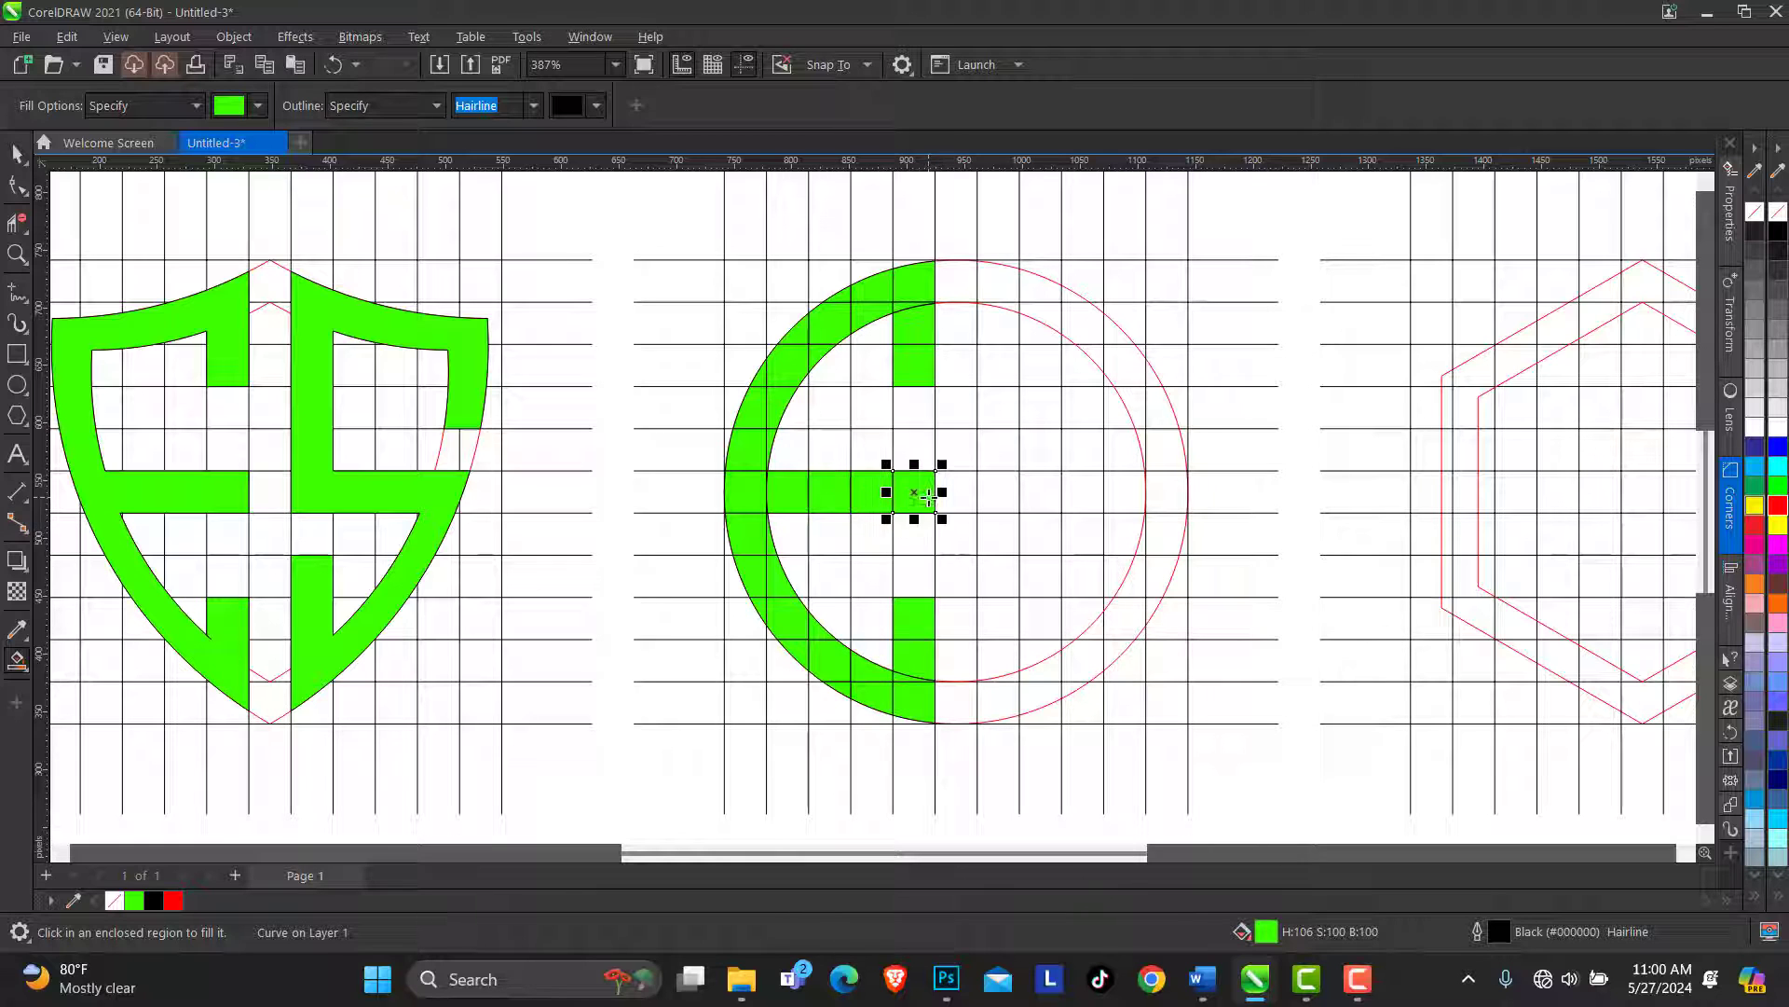
# Fill the first two ring cells right of the circle's center column and a vertical stem from the top down through the middle row
pyautogui.click(994, 293)
pyautogui.click(1038, 283)
pyautogui.click(1000, 325)
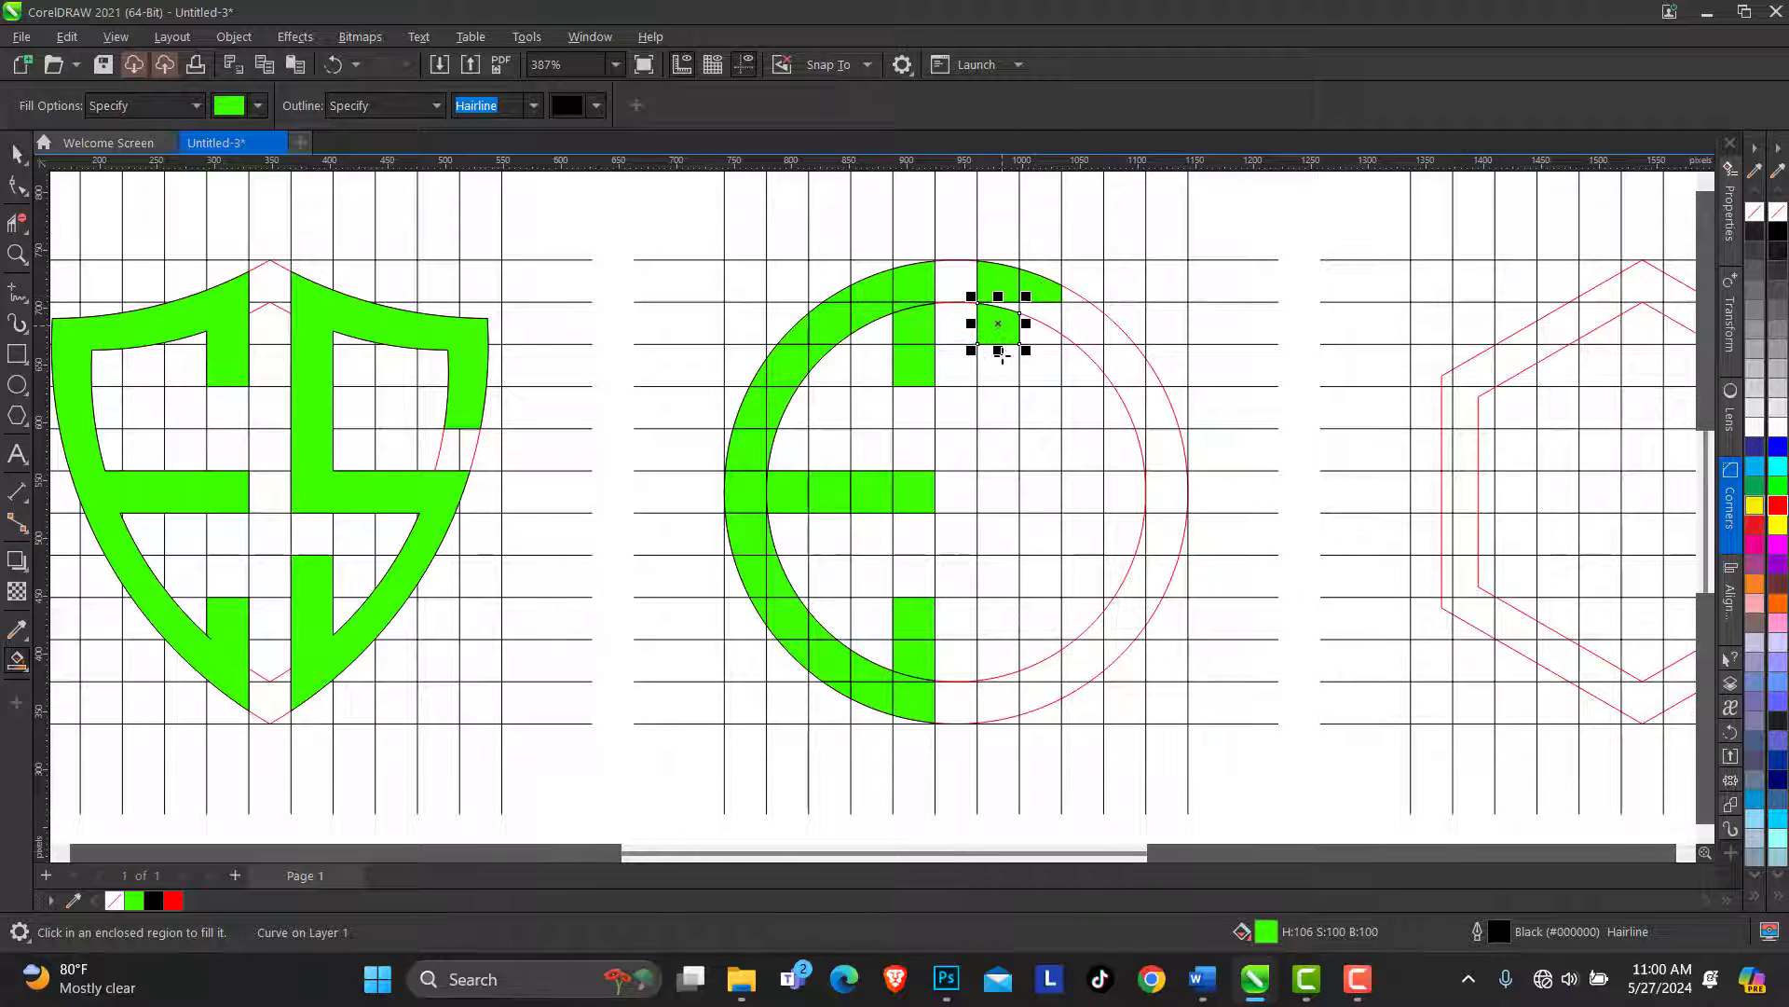
pyautogui.click(1001, 366)
pyautogui.click(1001, 408)
pyautogui.click(1002, 452)
pyautogui.click(1000, 492)
# Fill the middle bar from the stem across to the outer edge of the ring's right side with green
pyautogui.click(1041, 492)
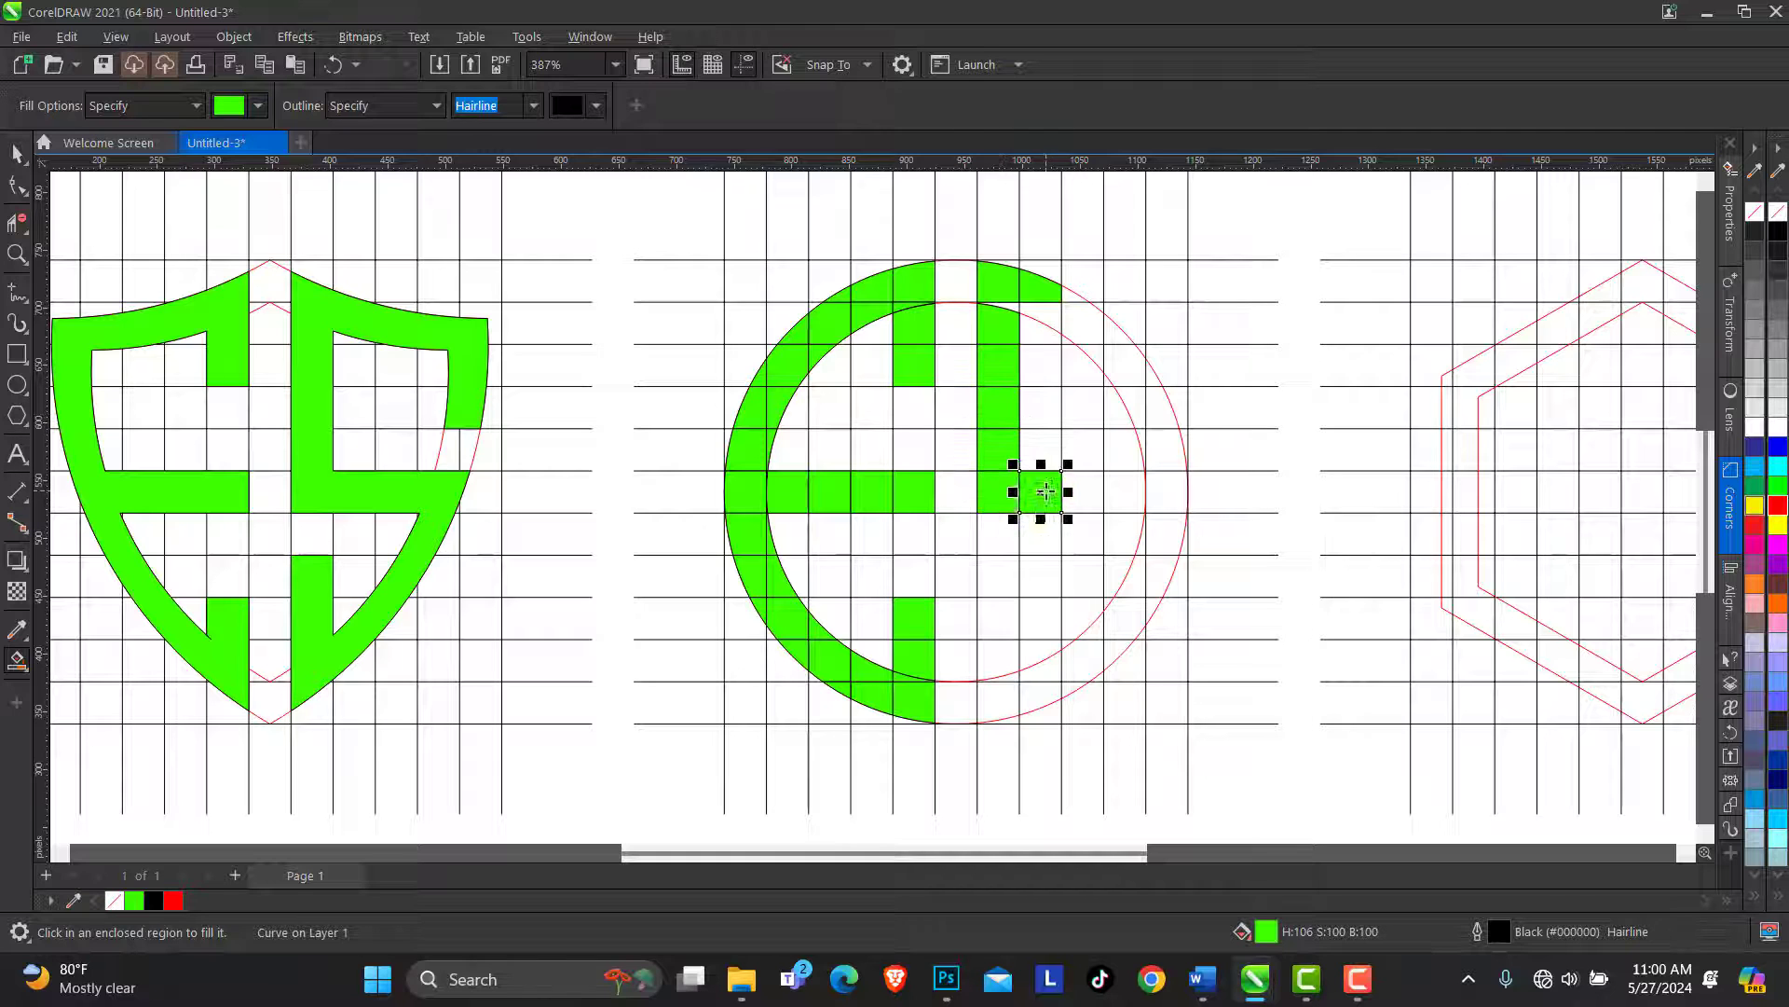
pyautogui.click(1081, 492)
pyautogui.click(1125, 492)
pyautogui.click(1167, 508)
# Fill the ring's lower-right arc down to the center column and a three-cell lower stub beside that column with green
pyautogui.click(1135, 582)
pyautogui.click(1162, 576)
pyautogui.click(1152, 610)
pyautogui.click(1085, 658)
pyautogui.click(999, 701)
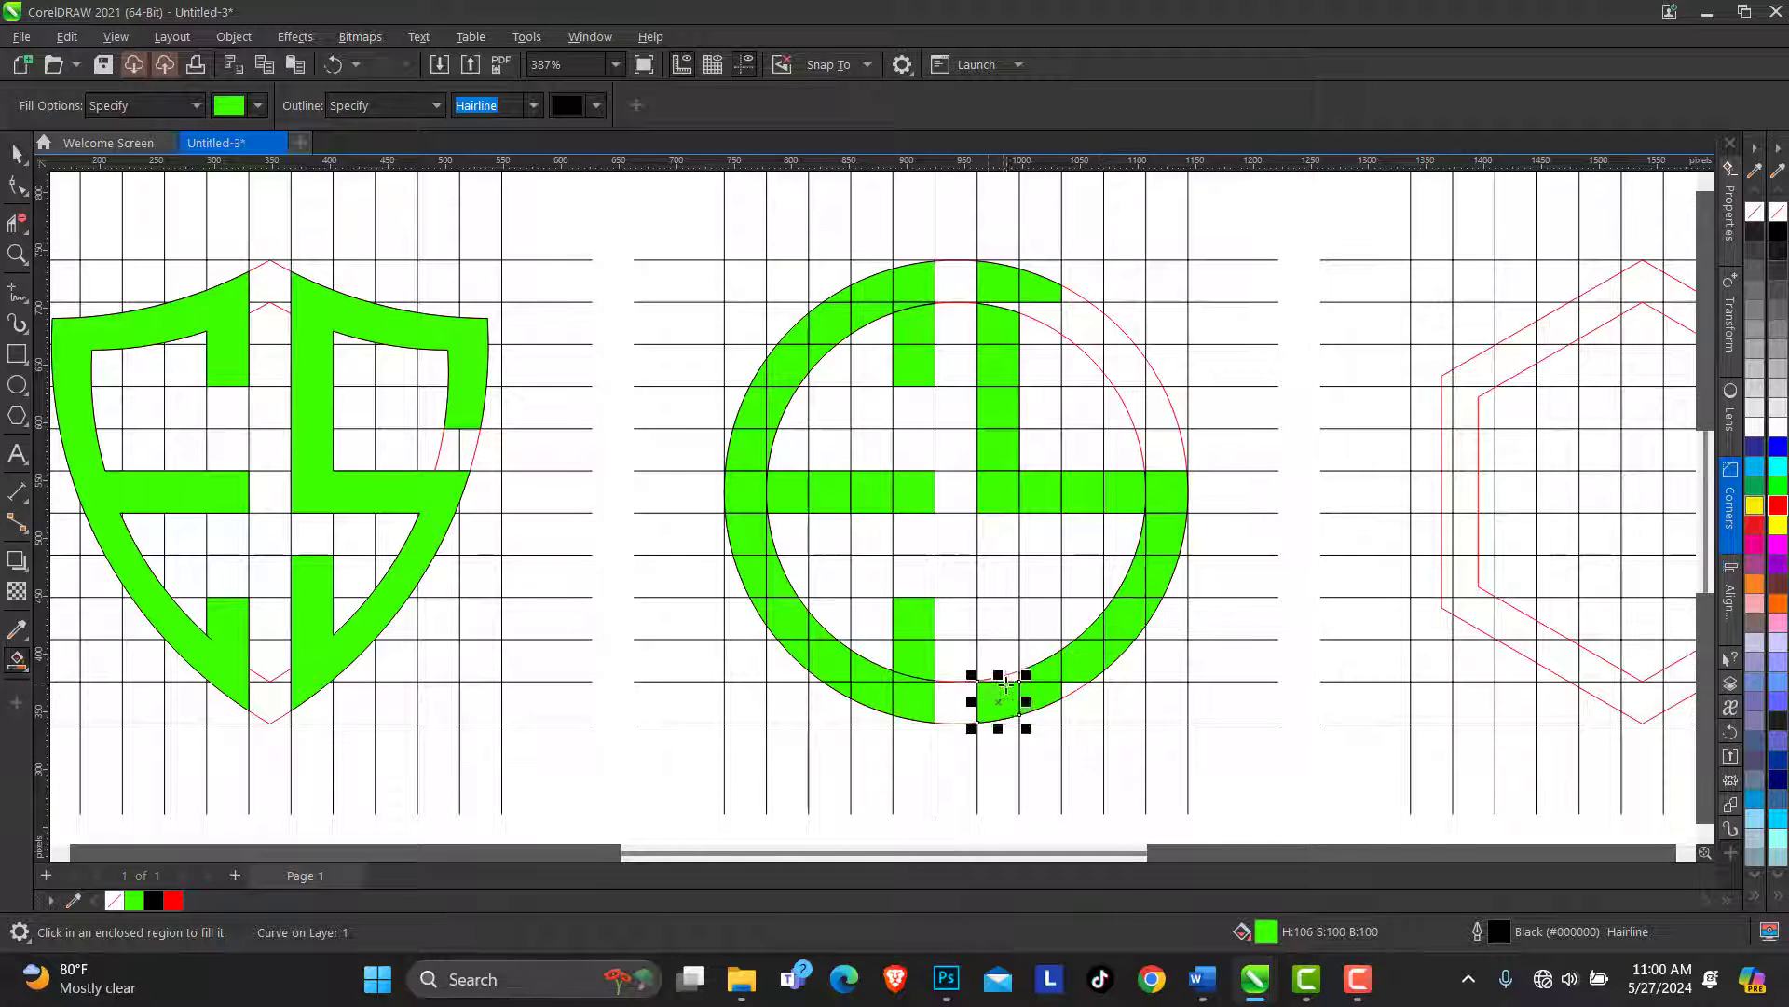
pyautogui.click(999, 619)
pyautogui.click(999, 576)
# Fill the ring's upper-right arc, ending one row above the middle bar, and the leftover sliver in the lower-right arc
pyautogui.click(1086, 326)
pyautogui.click(1000, 308)
pyautogui.click(1125, 365)
pyautogui.click(1114, 333)
pyautogui.click(1095, 355)
pyautogui.click(1131, 406)
pyautogui.click(1161, 410)
pyautogui.click(1152, 378)
pyautogui.click(1072, 691)
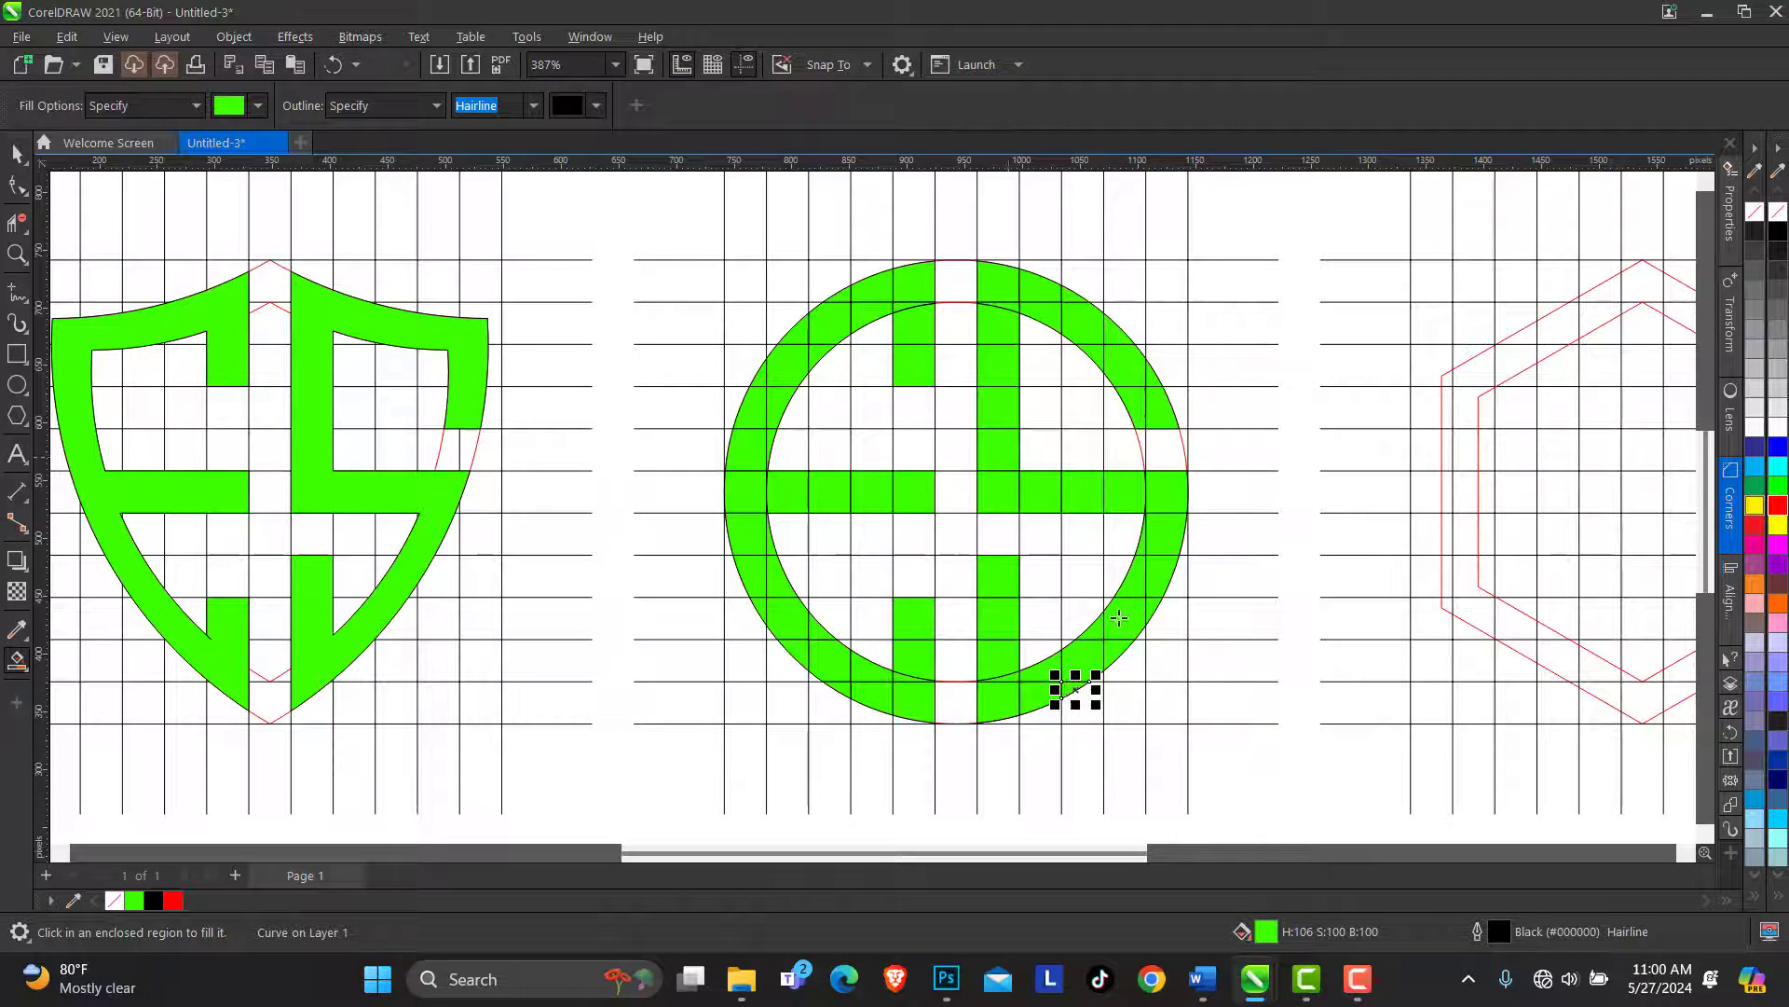
# Select all the green pieces of the circle logo, leaving both red guide circles out of the selection
pyautogui.click(17, 155)
pyautogui.click(1247, 275)
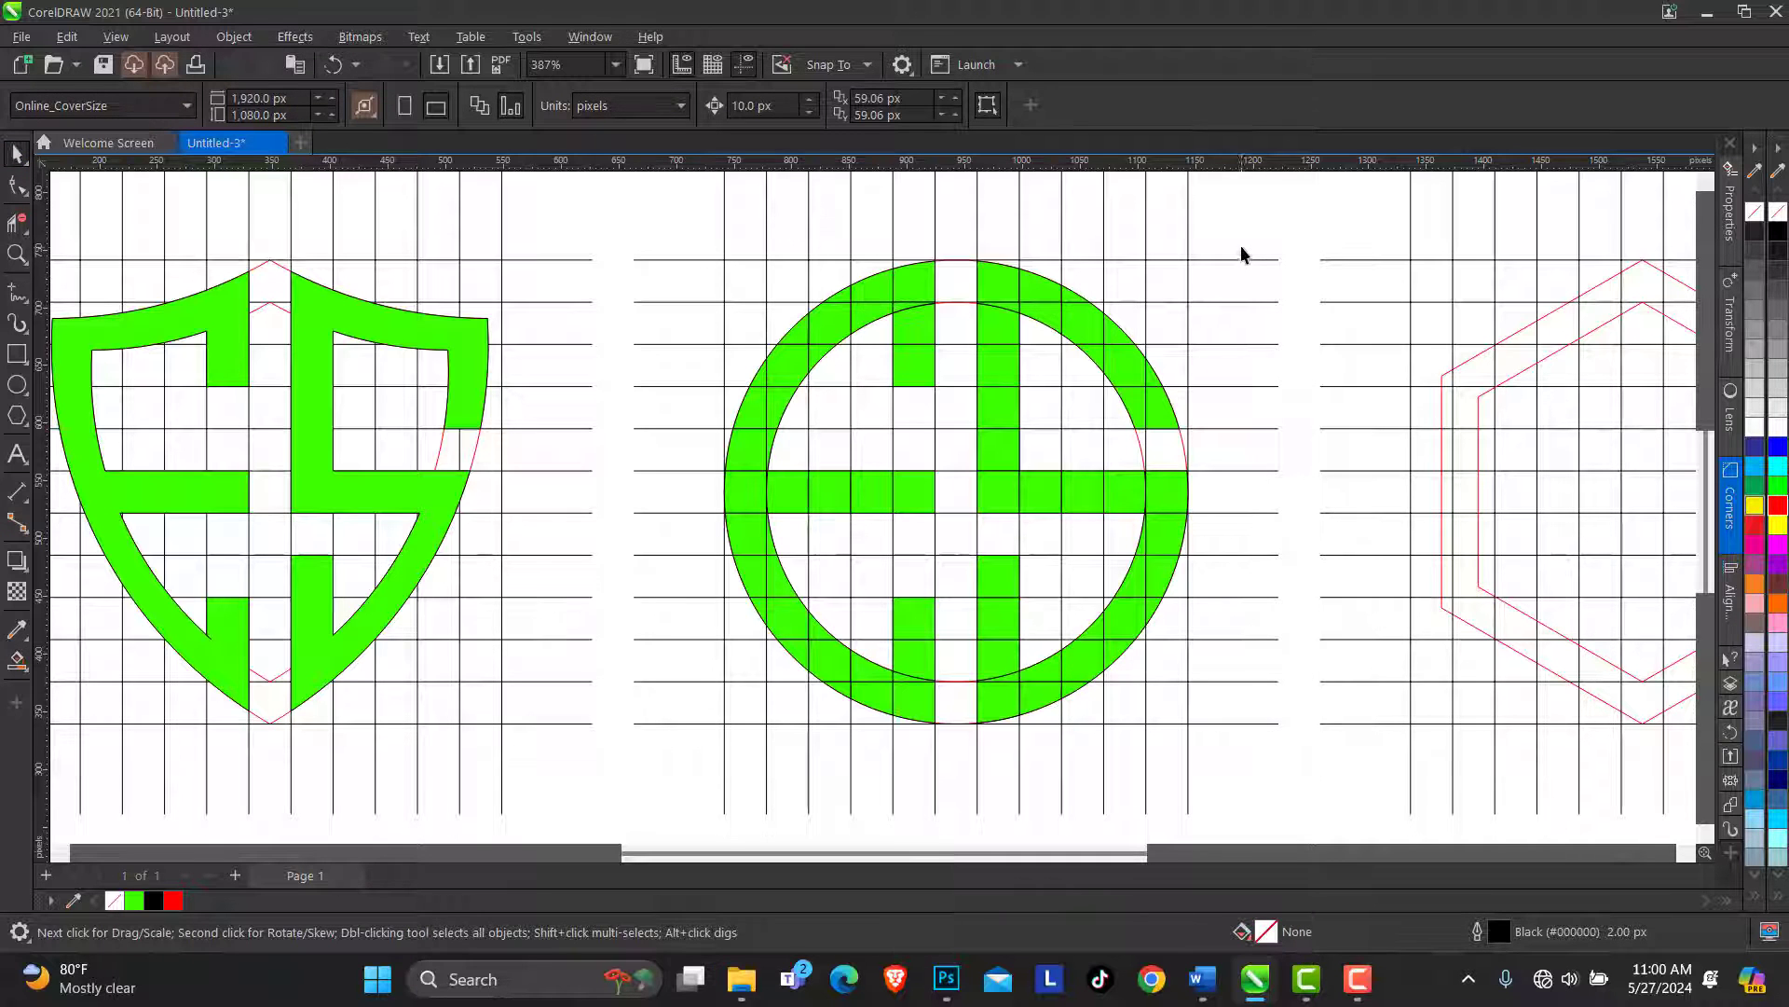
pyautogui.moveTo(1135, 513); pyautogui.dragTo(624, 733)
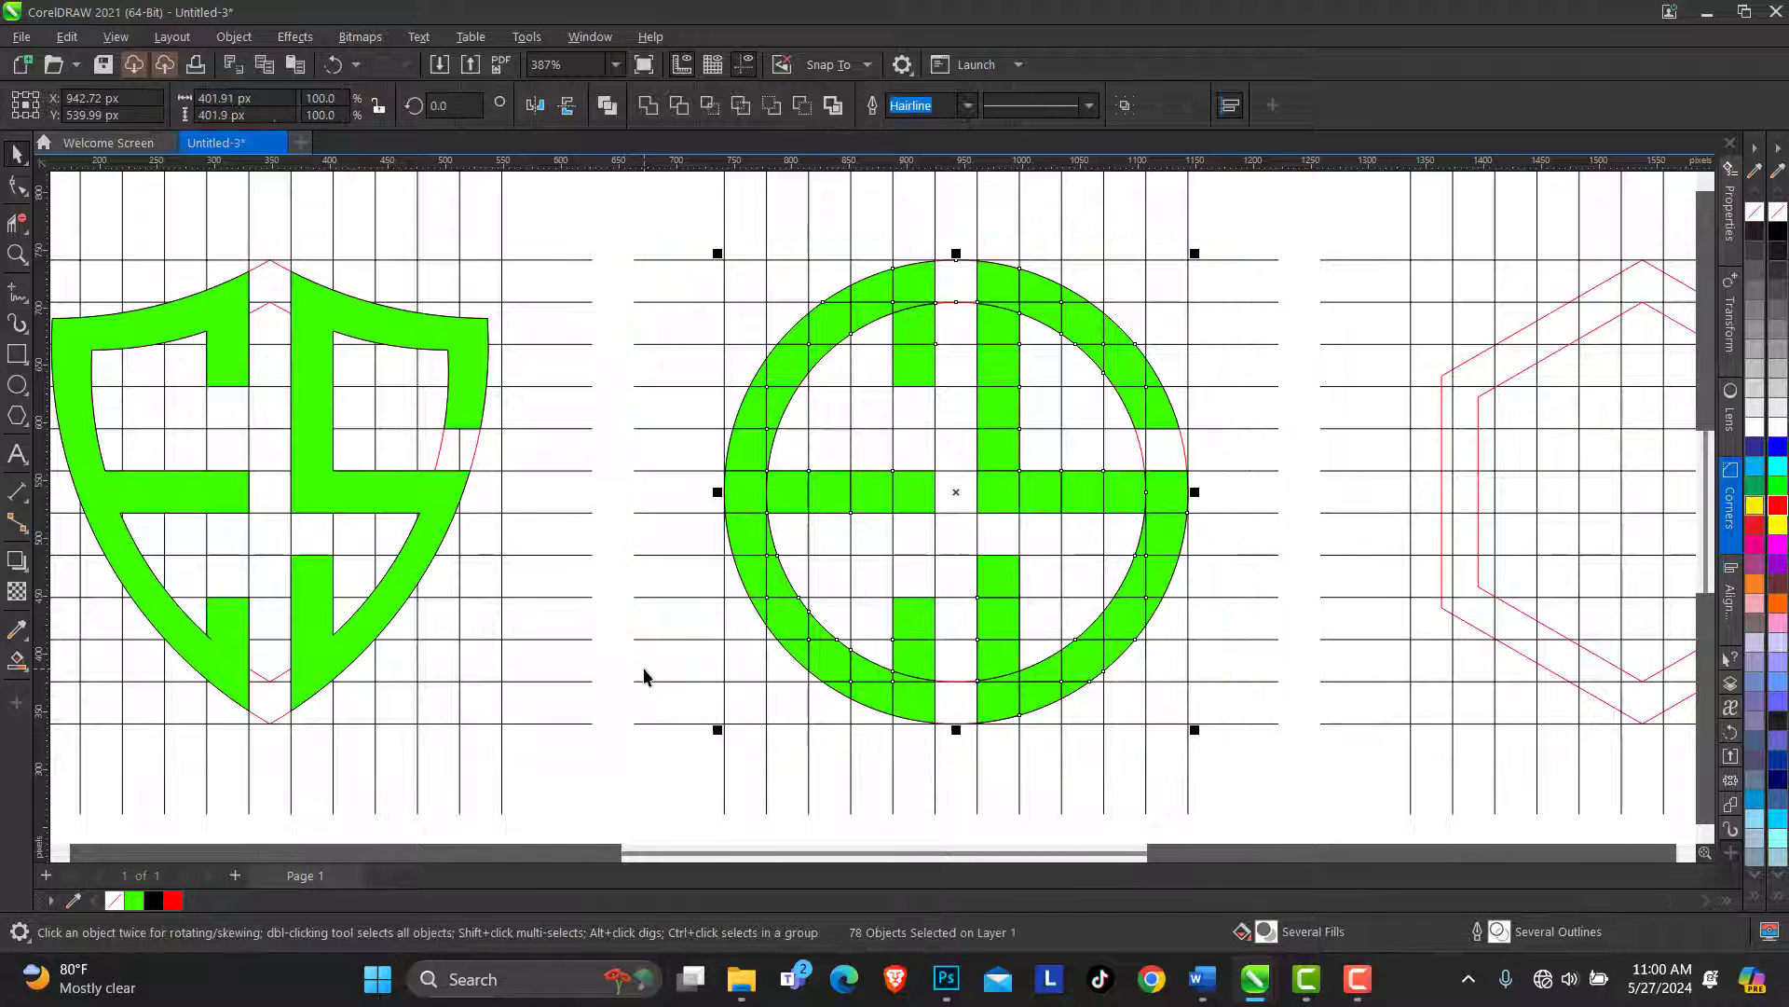
pyautogui.press('Delete')
pyautogui.hotkey('ctrl', 'z')
pyautogui.keyDown('shift'); pyautogui.click(956, 263); pyautogui.keyUp('shift')
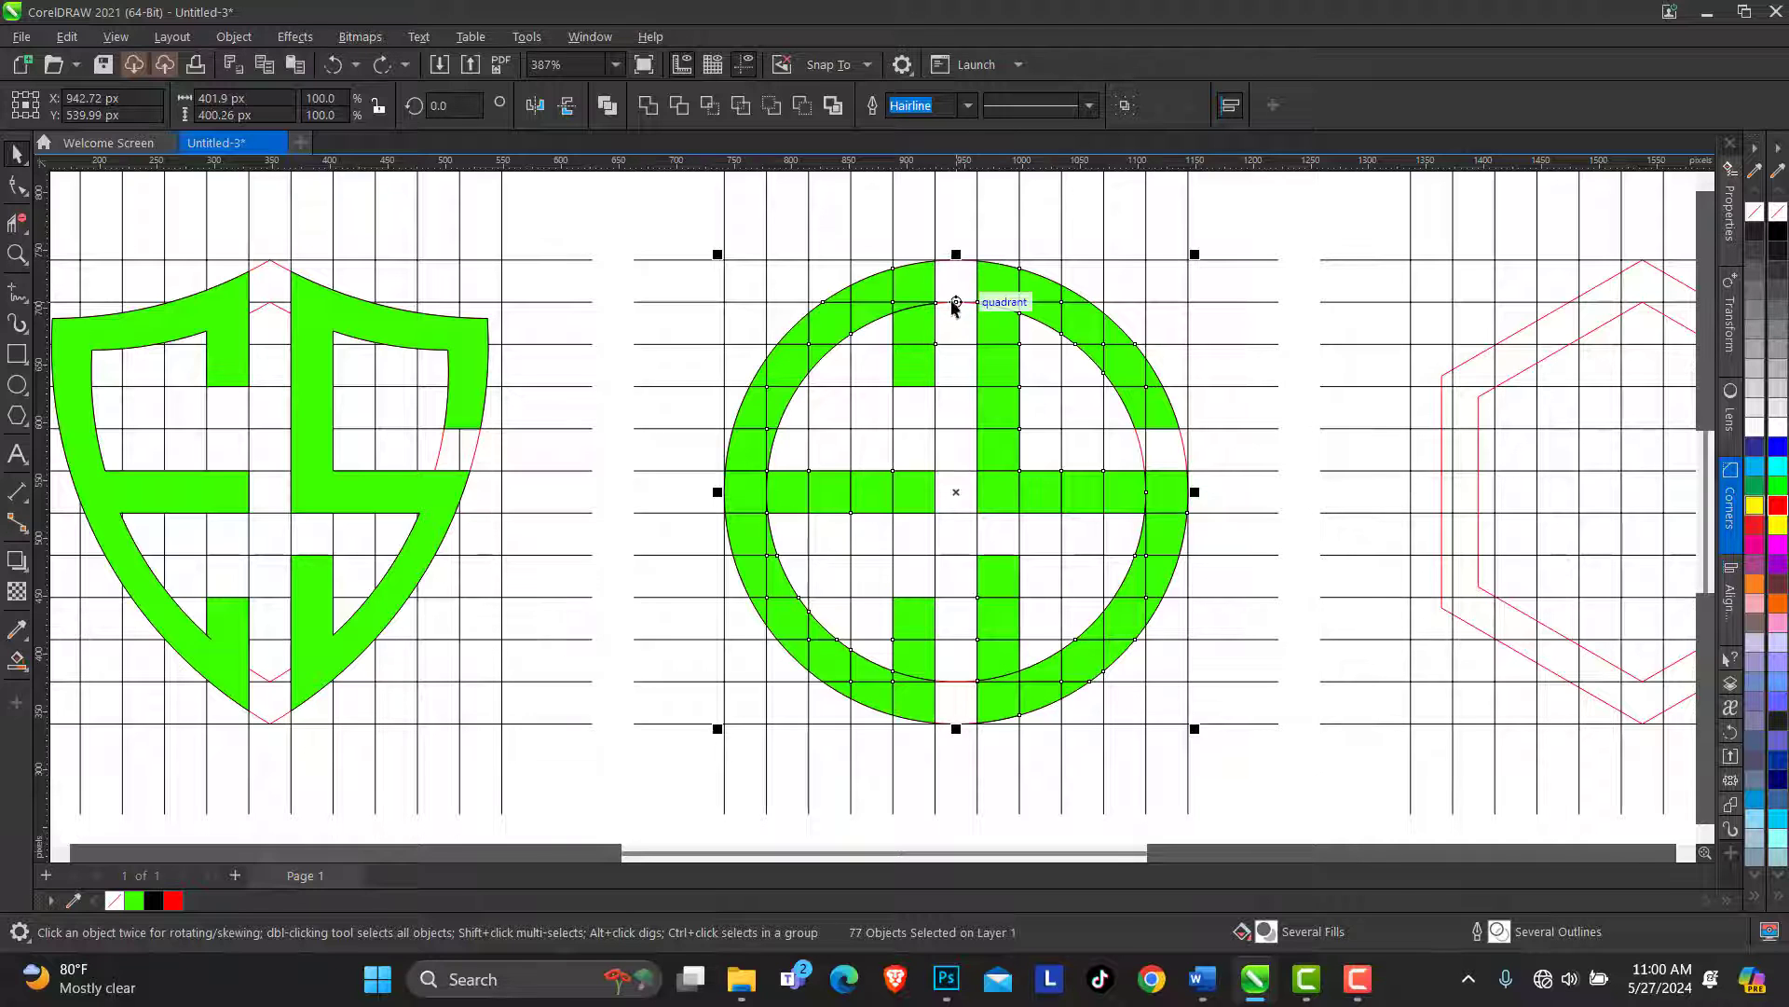
pyautogui.keyDown('shift'); pyautogui.click(956, 303); pyautogui.keyUp('shift')
pyautogui.press('Delete')
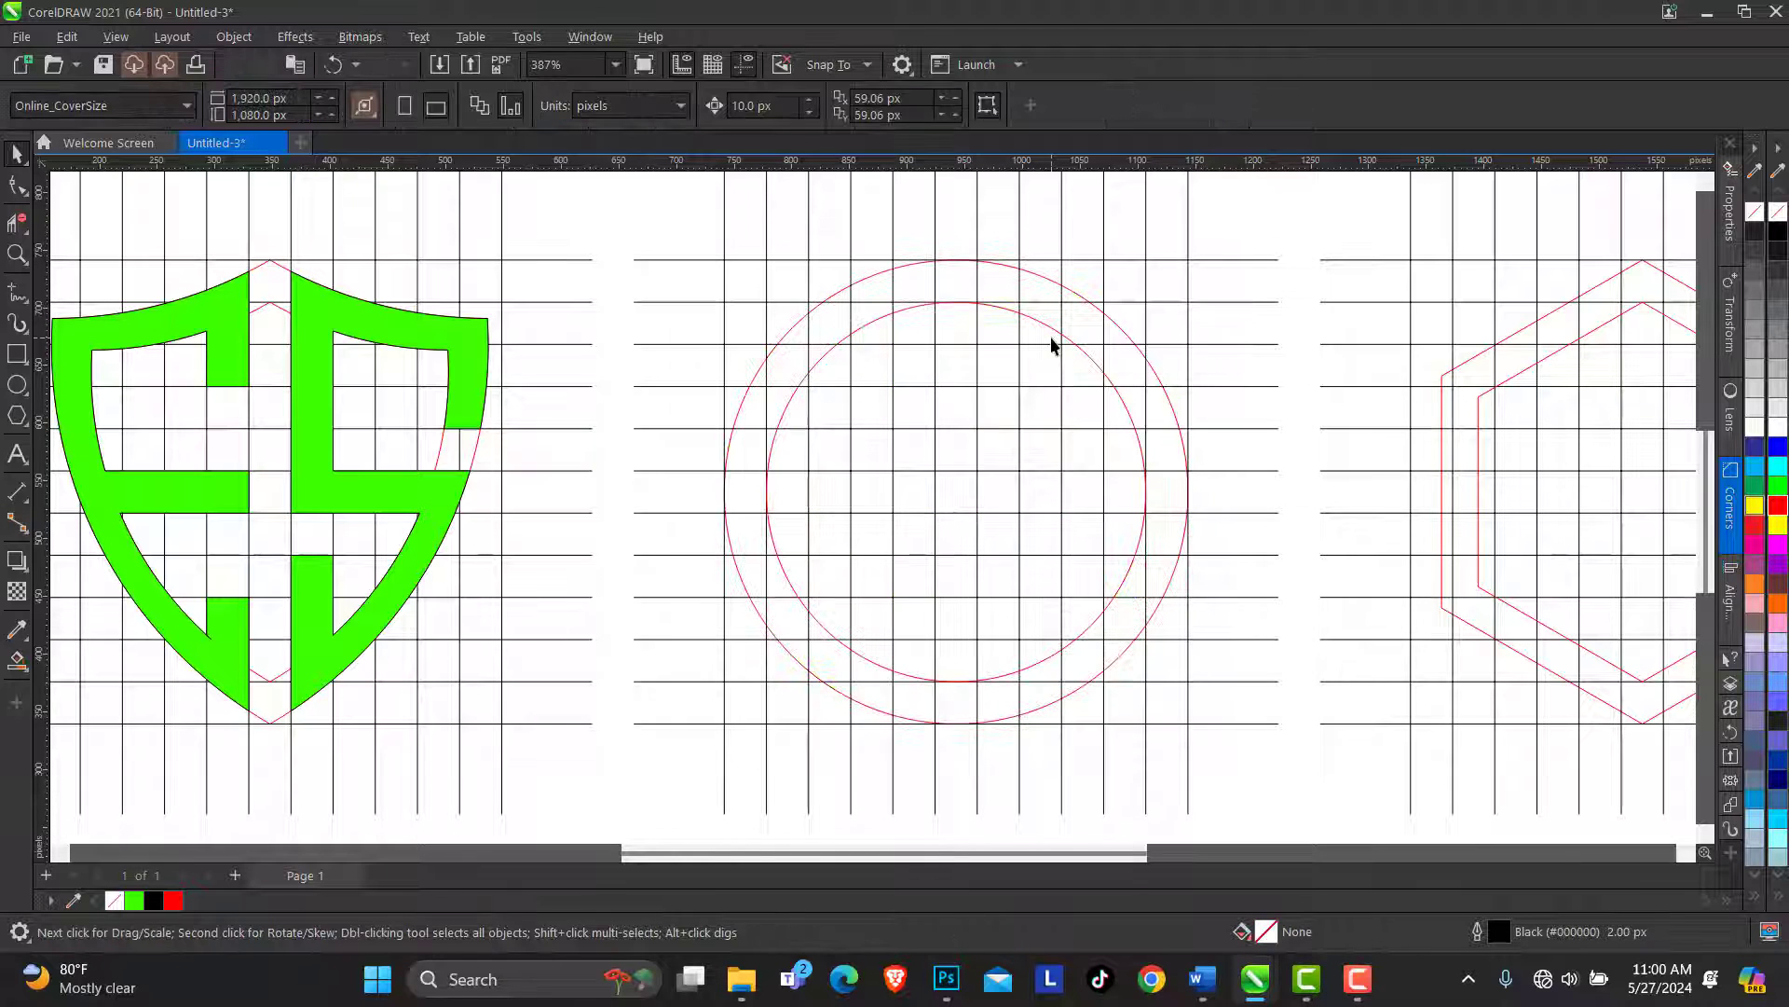
pyautogui.hotkey('ctrl', 'z')
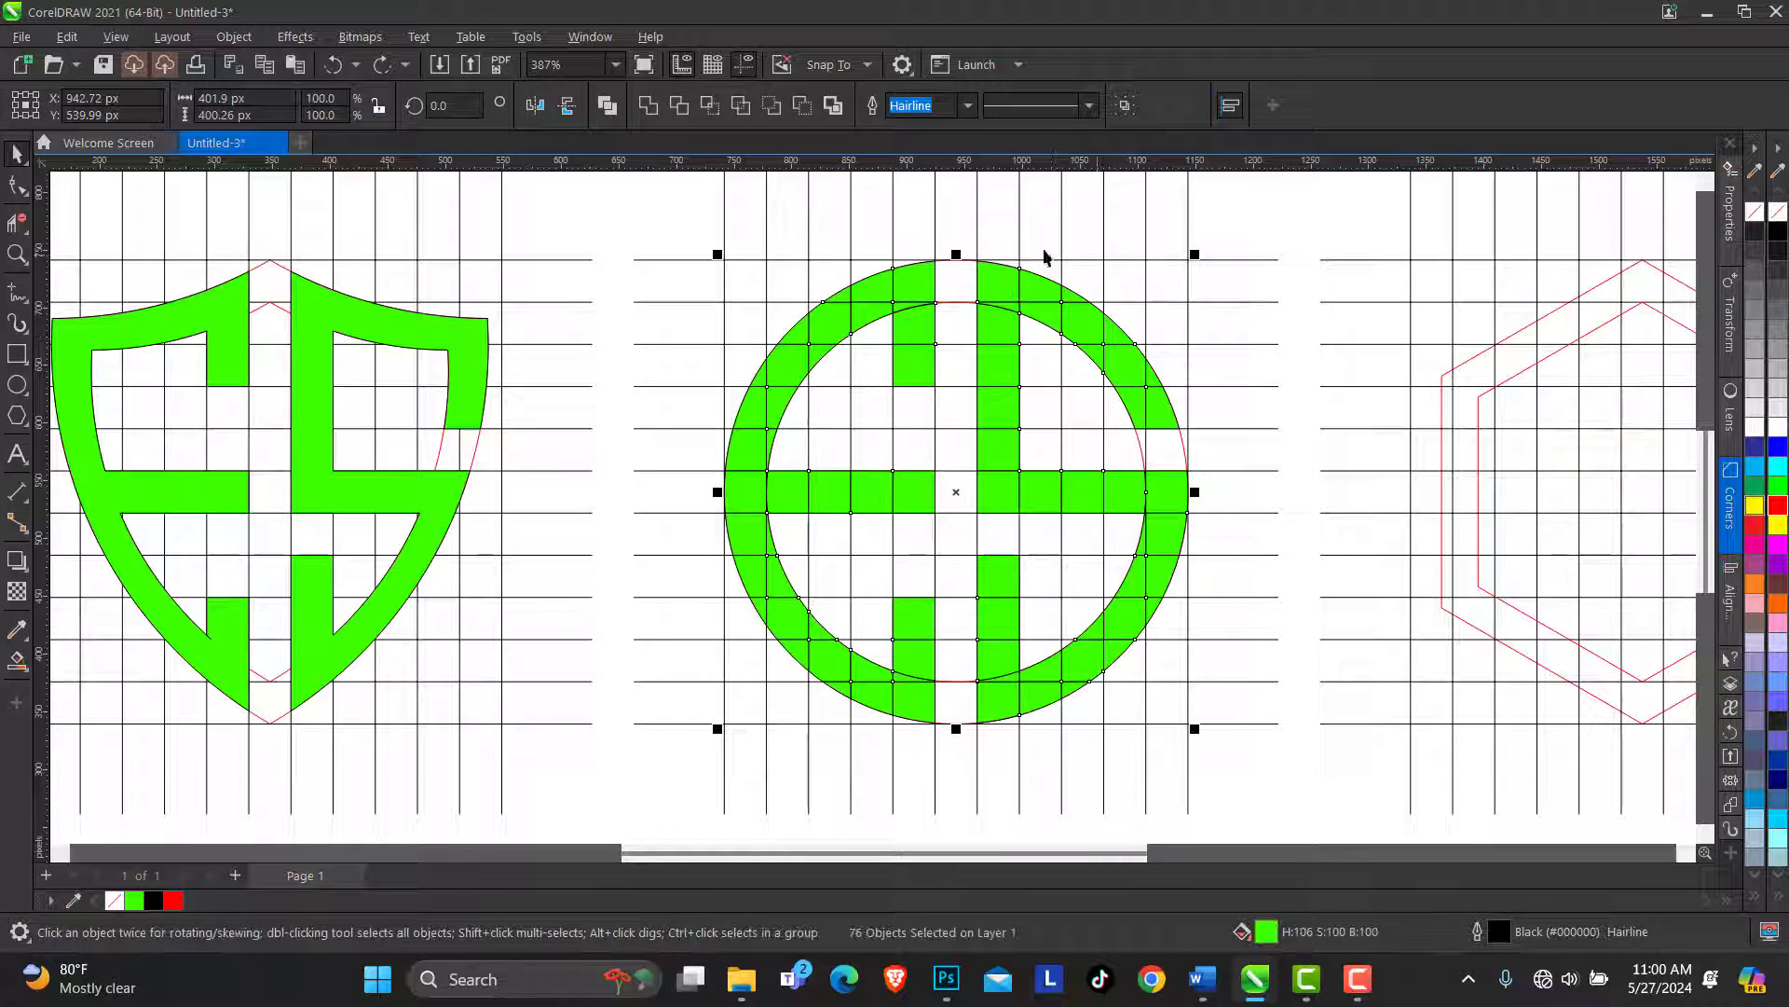
# Try to weld the selected circle pieces, undo the weld, and create a boundary object around them instead
pyautogui.click(648, 105)
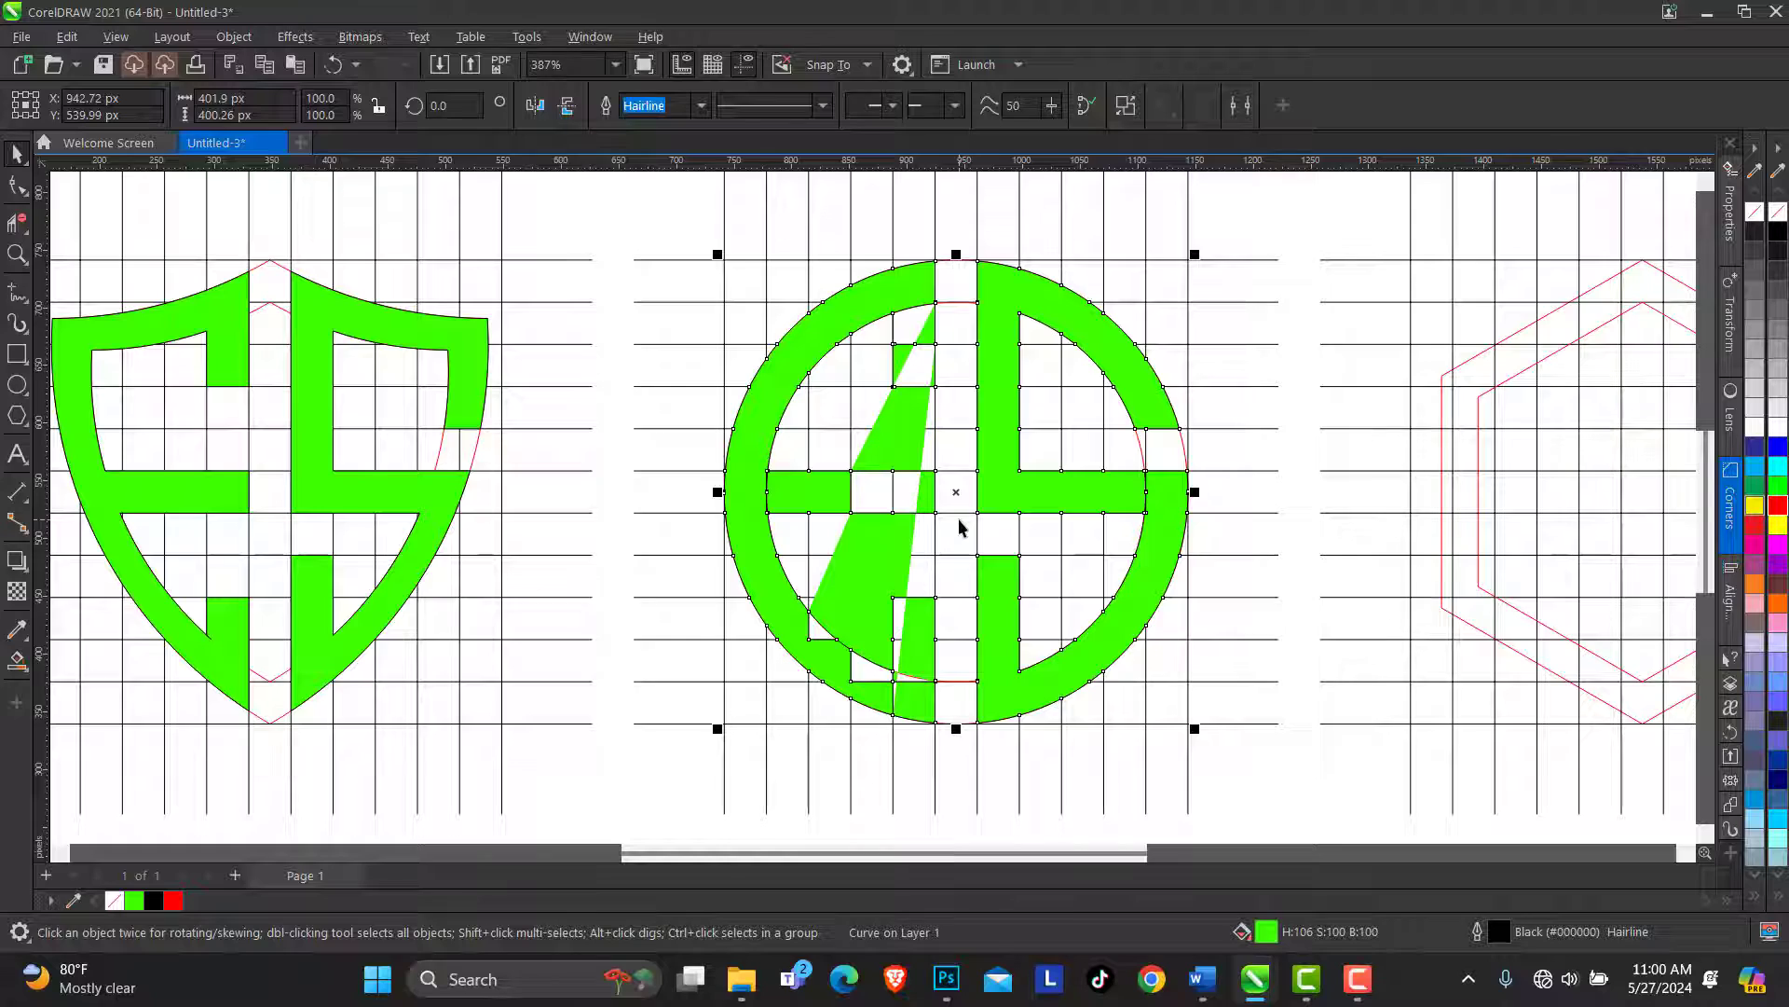
pyautogui.hotkey('ctrl', 'z')
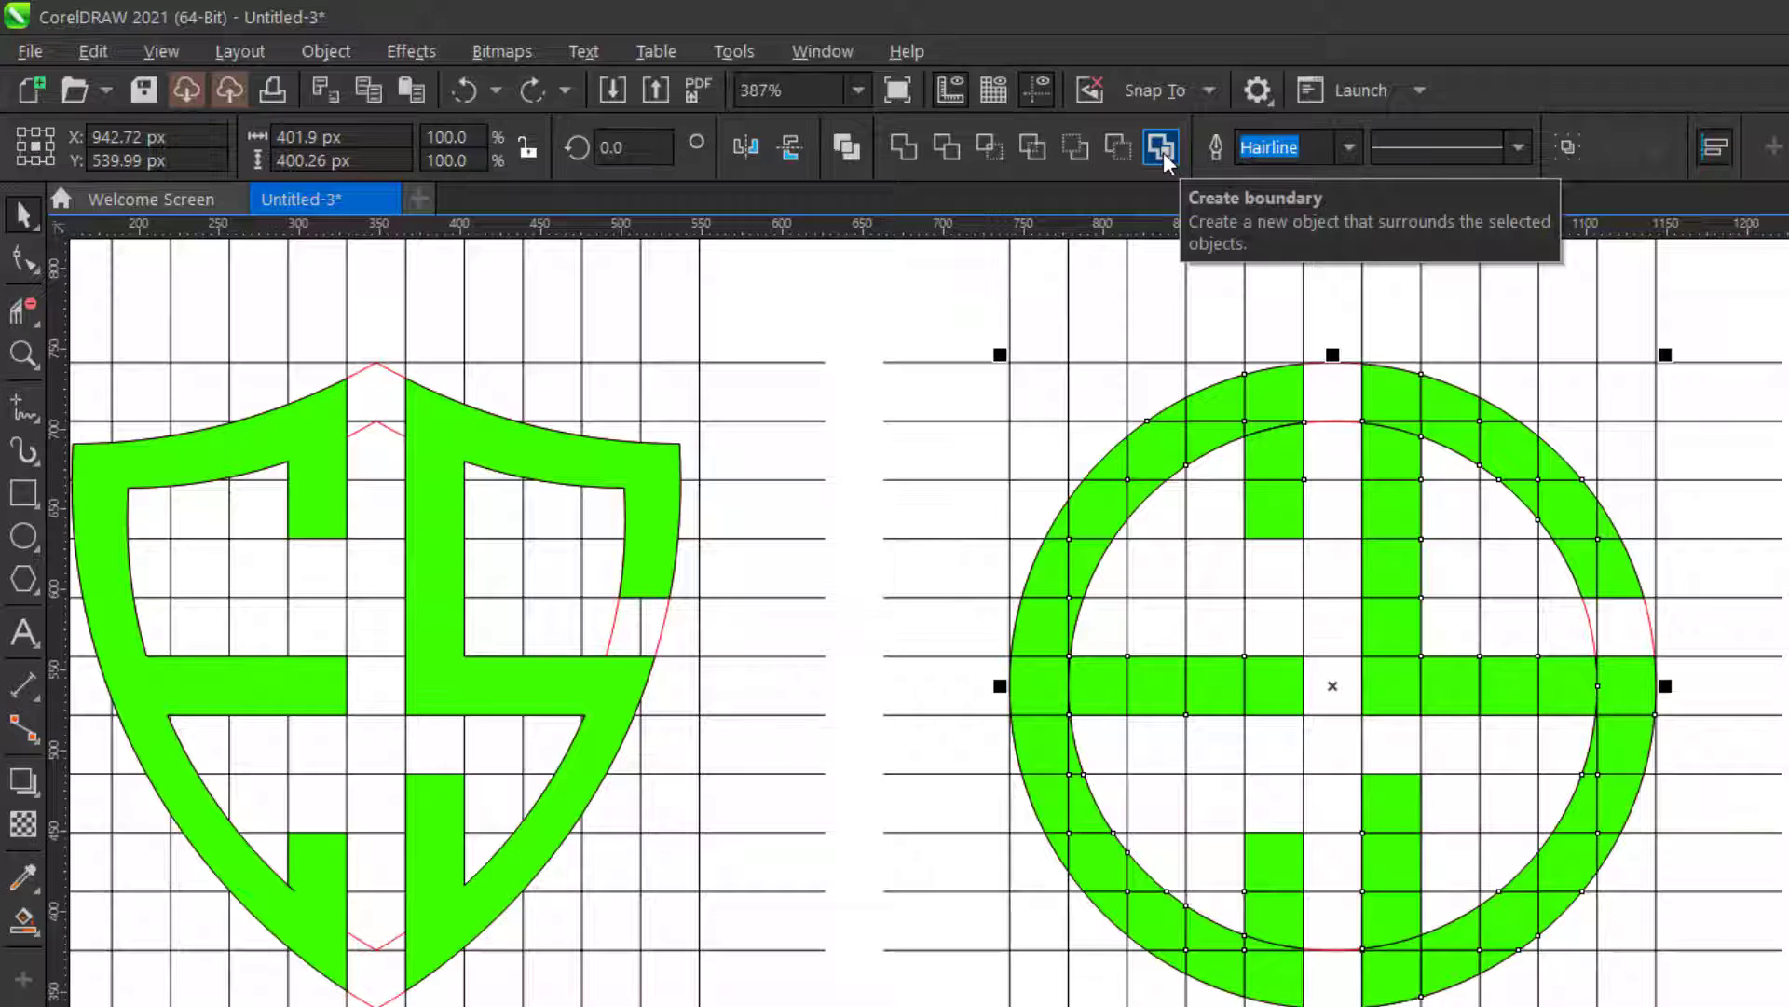
pyautogui.click(1165, 151)
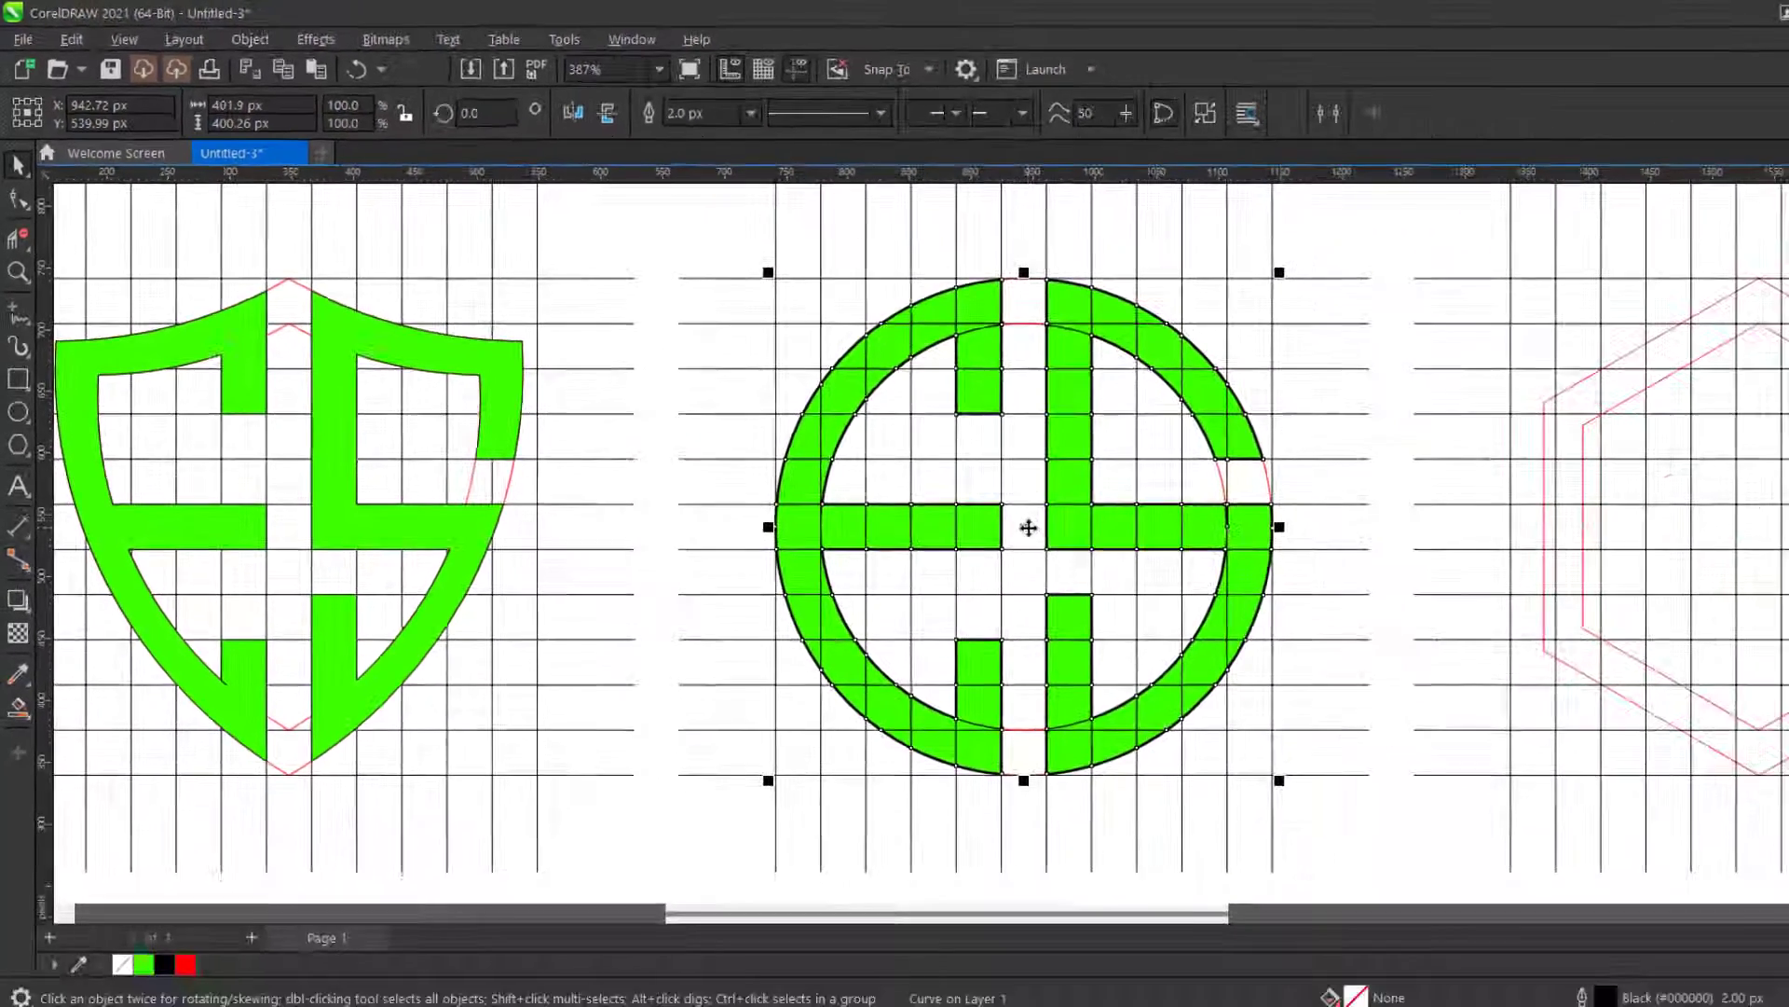
# Move the boundary object off the original circle pieces toward the hexagon and fill it with green
pyautogui.moveTo(1314, 688); pyautogui.dragTo(1560, 760)
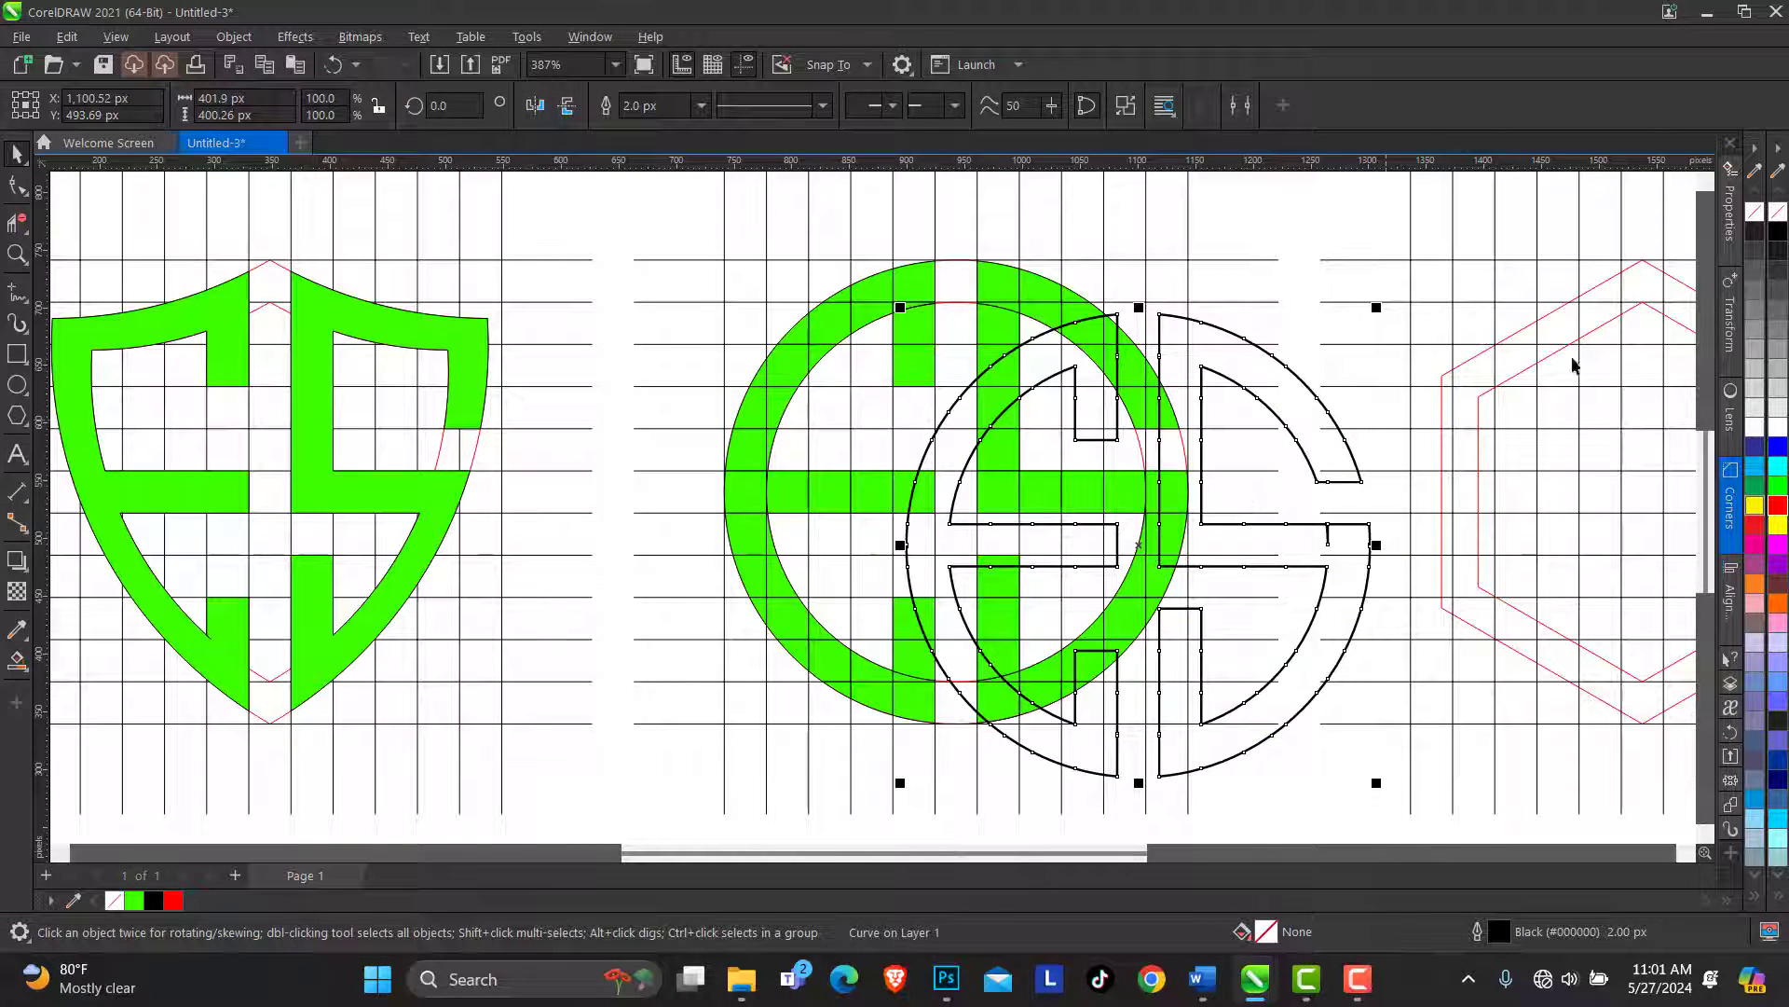
pyautogui.click(137, 900)
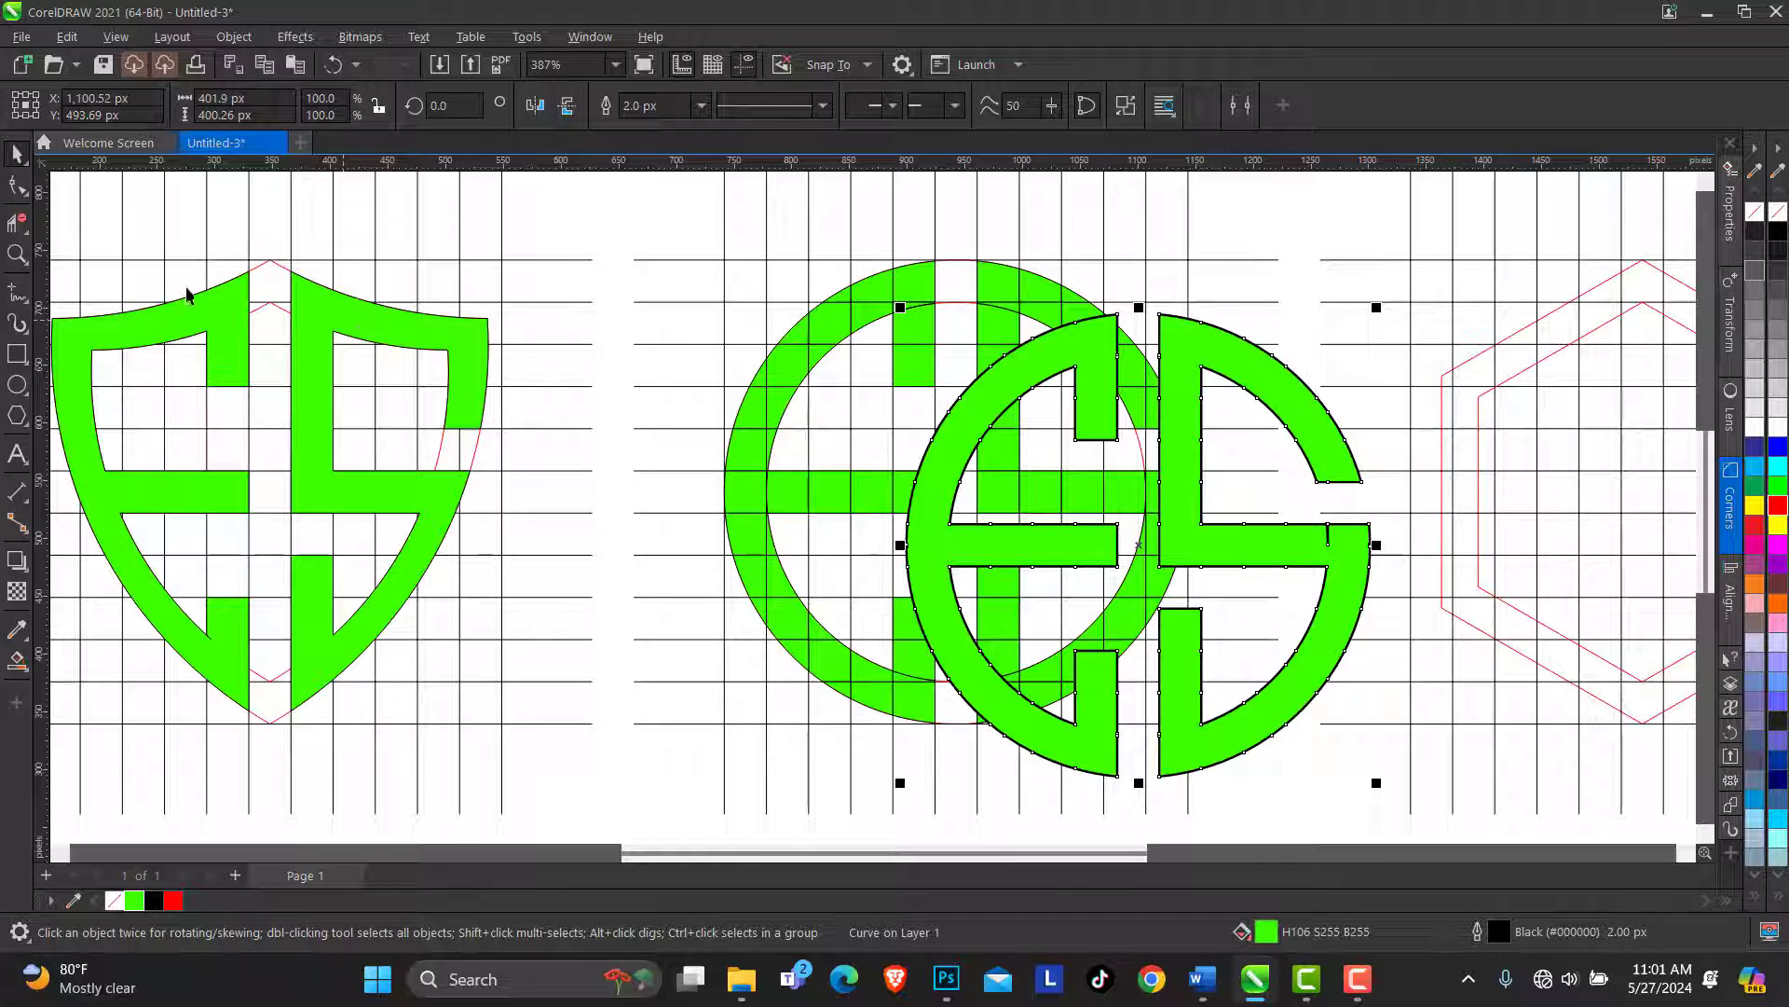
# Remove the stray notch node near the outer end of the circle shape's S bar and place the shape back over the circle guides
pyautogui.click(17, 186)
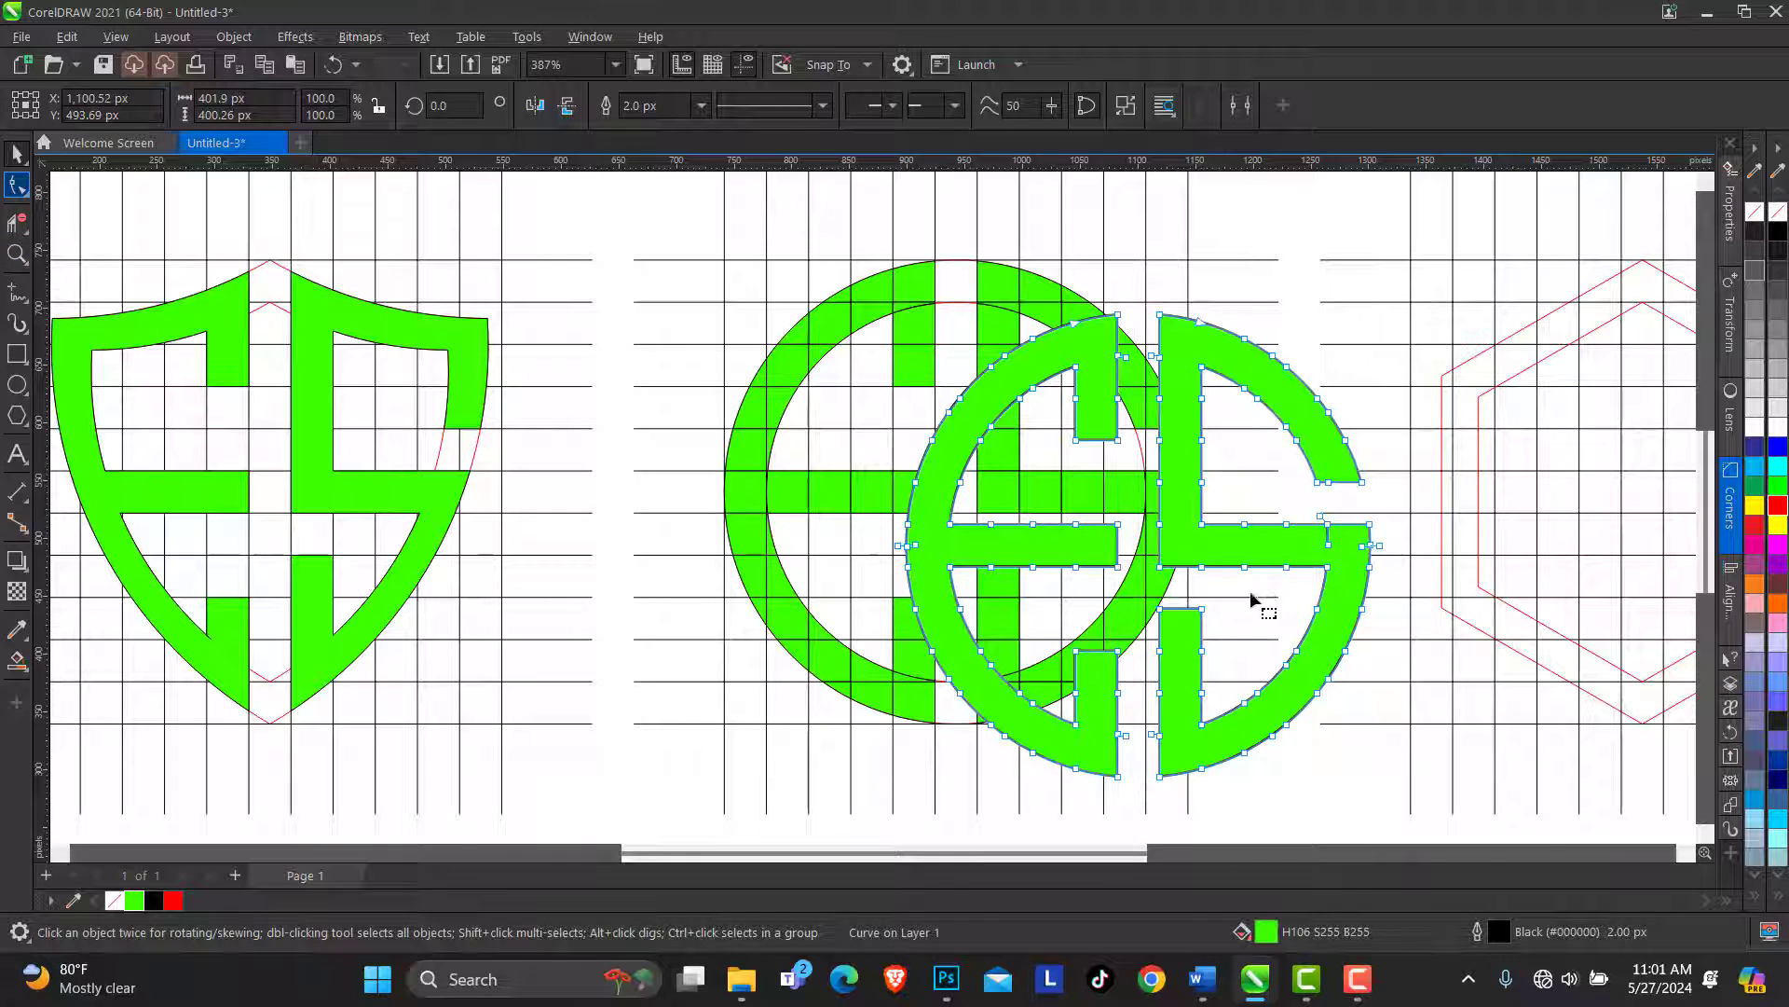
pyautogui.click(1328, 538)
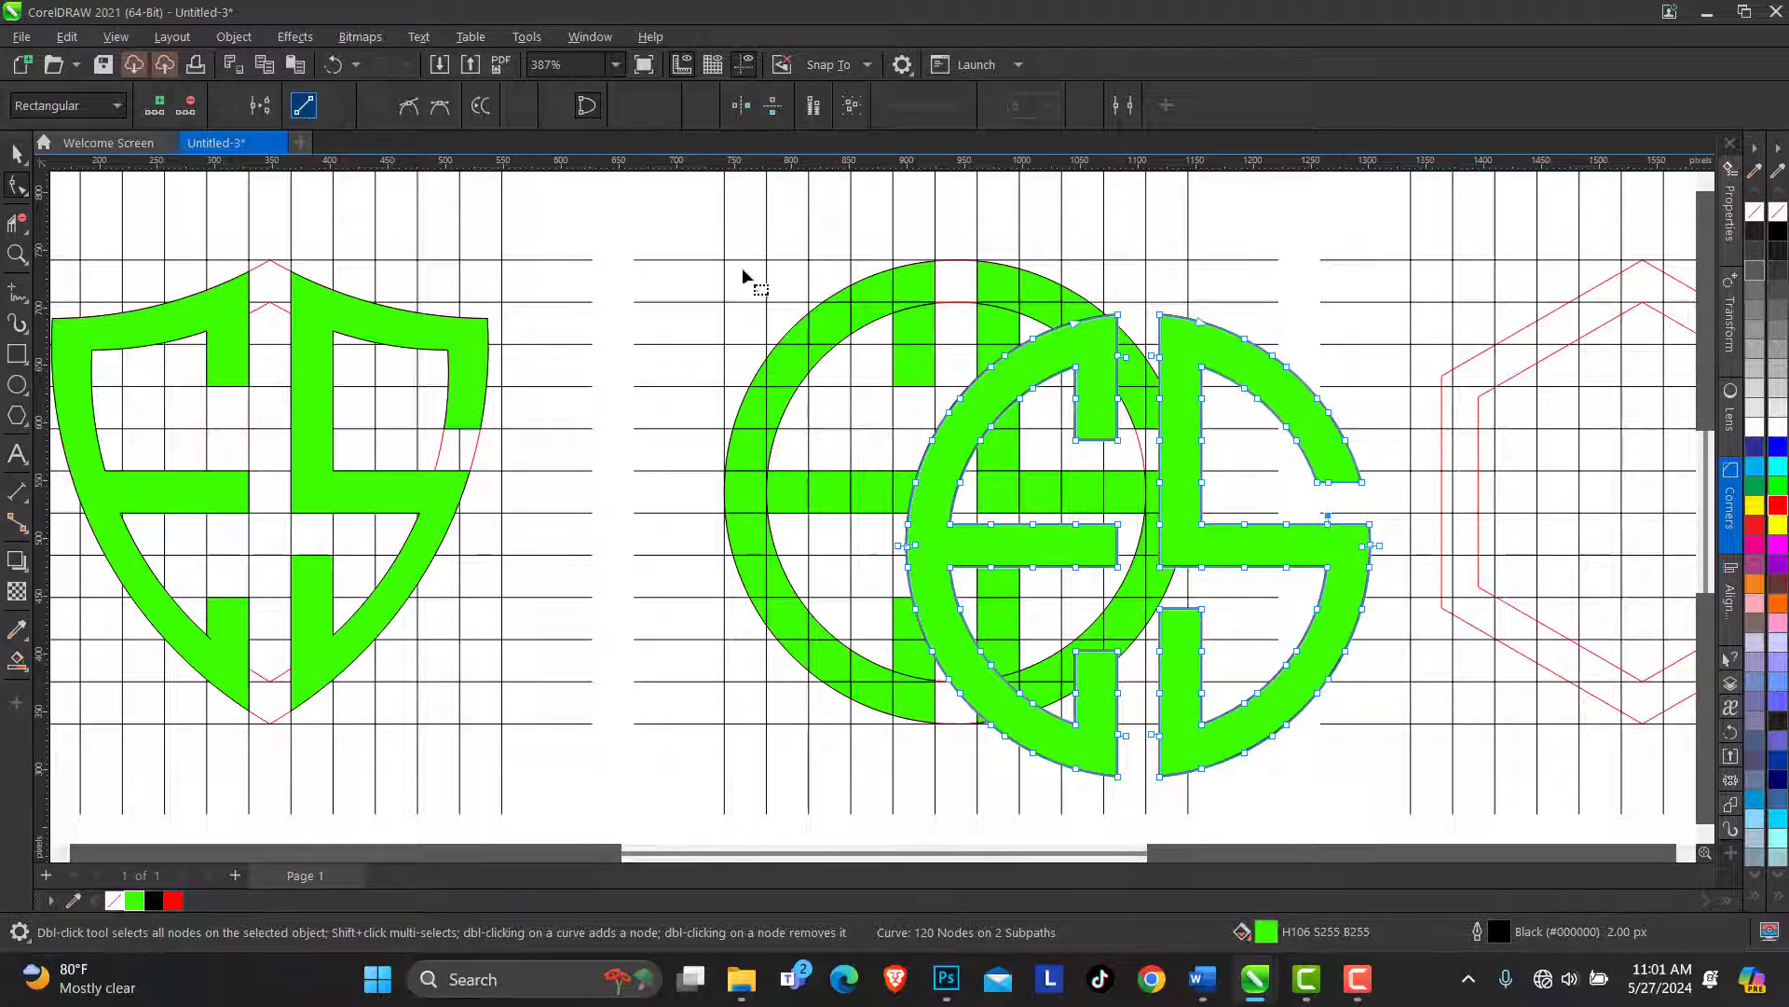
pyautogui.click(17, 152)
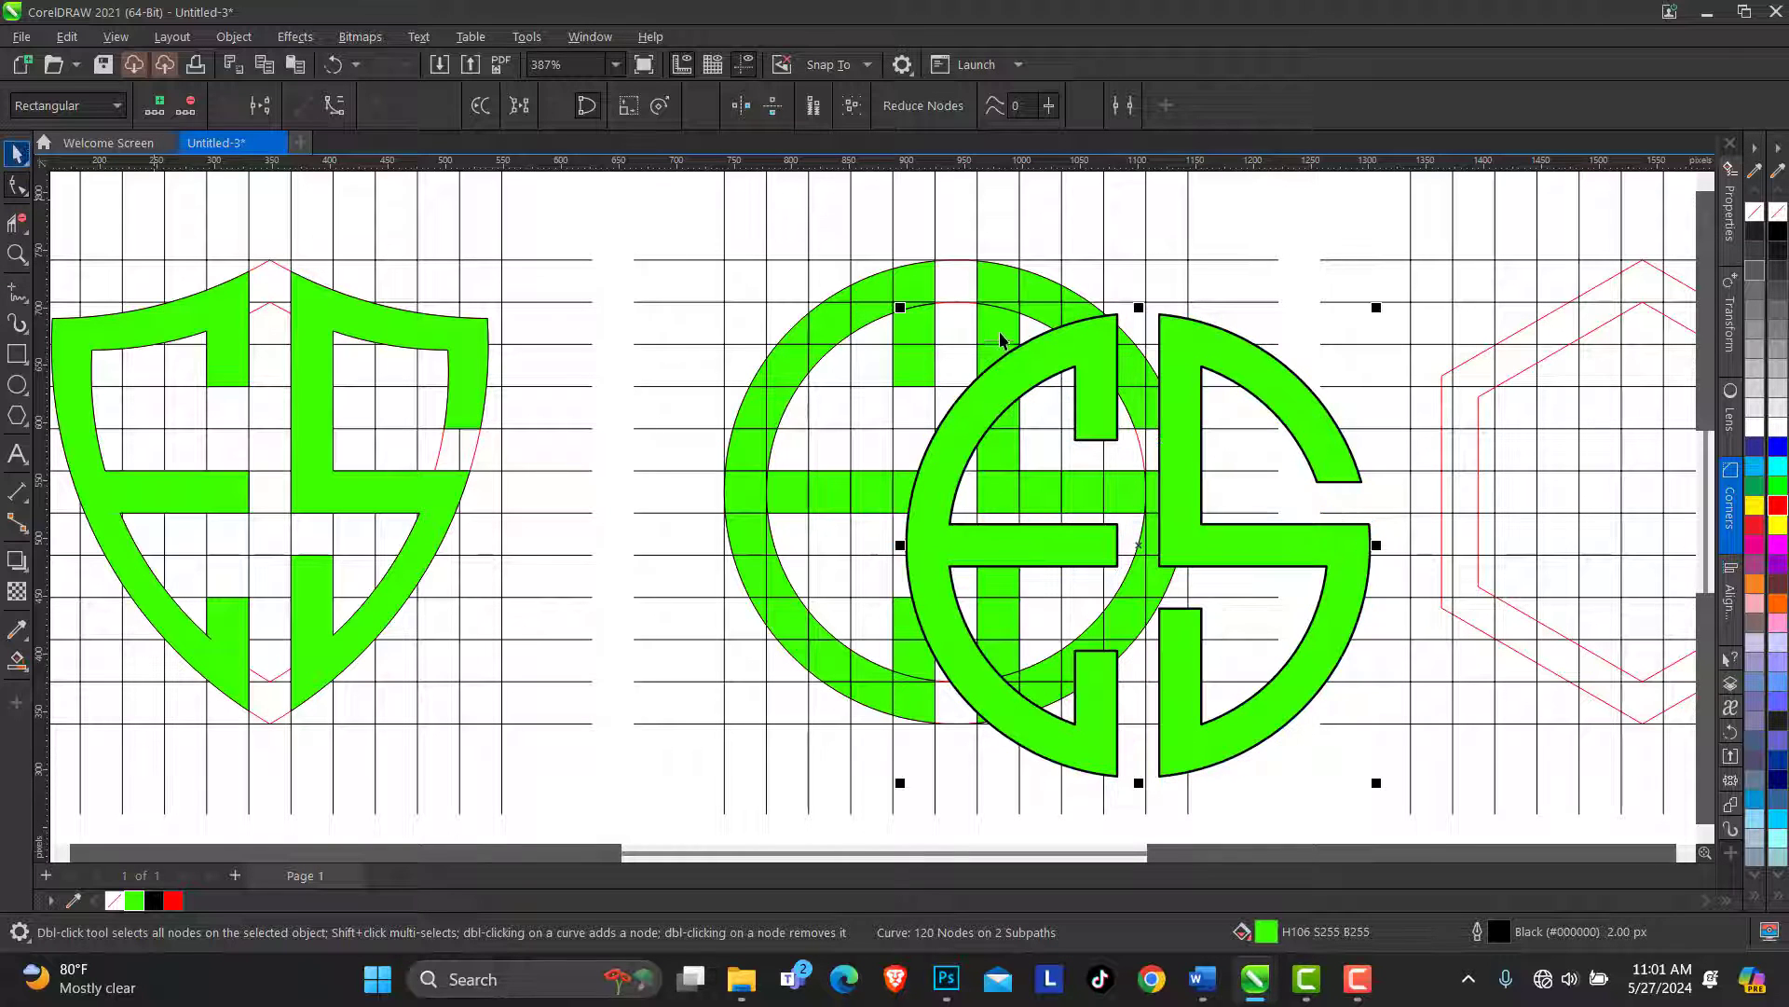
pyautogui.press('F10')
pyautogui.press('space')
pyautogui.hotkey('ctrl', 'z')
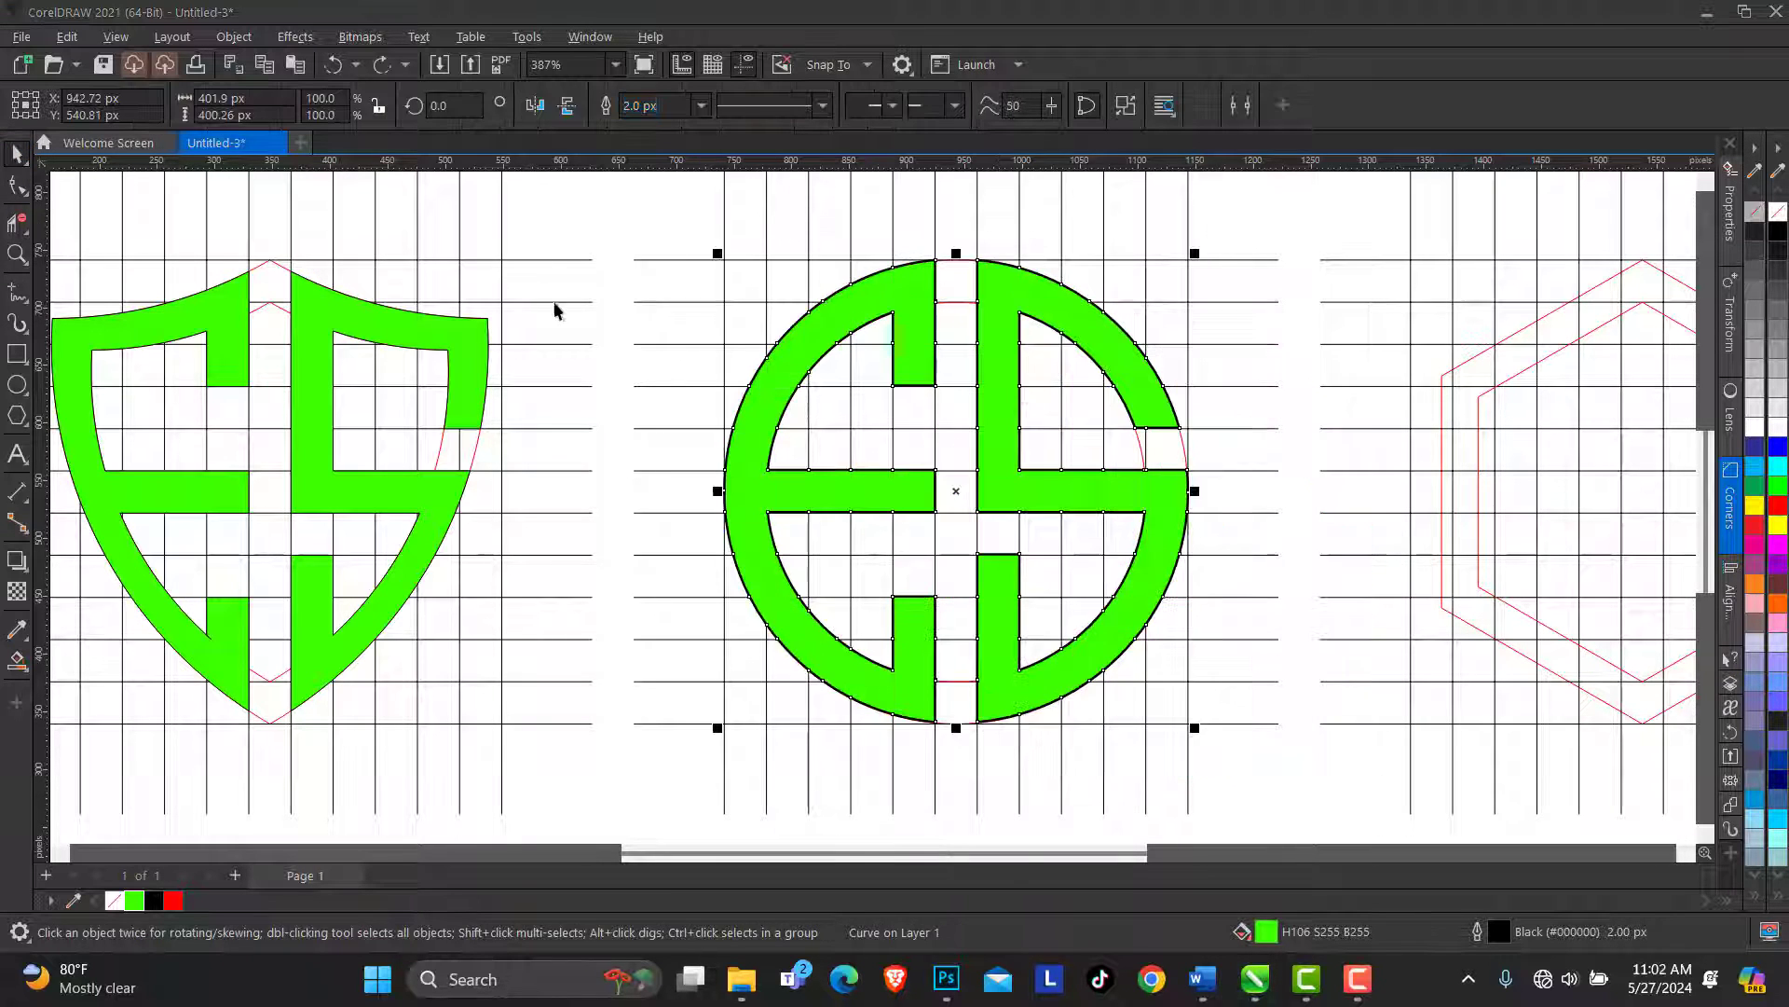
# Smart Fill the hexagon band's upper-left edge with green, from the cell left of the center column down to the corner
pyautogui.click(16, 255)
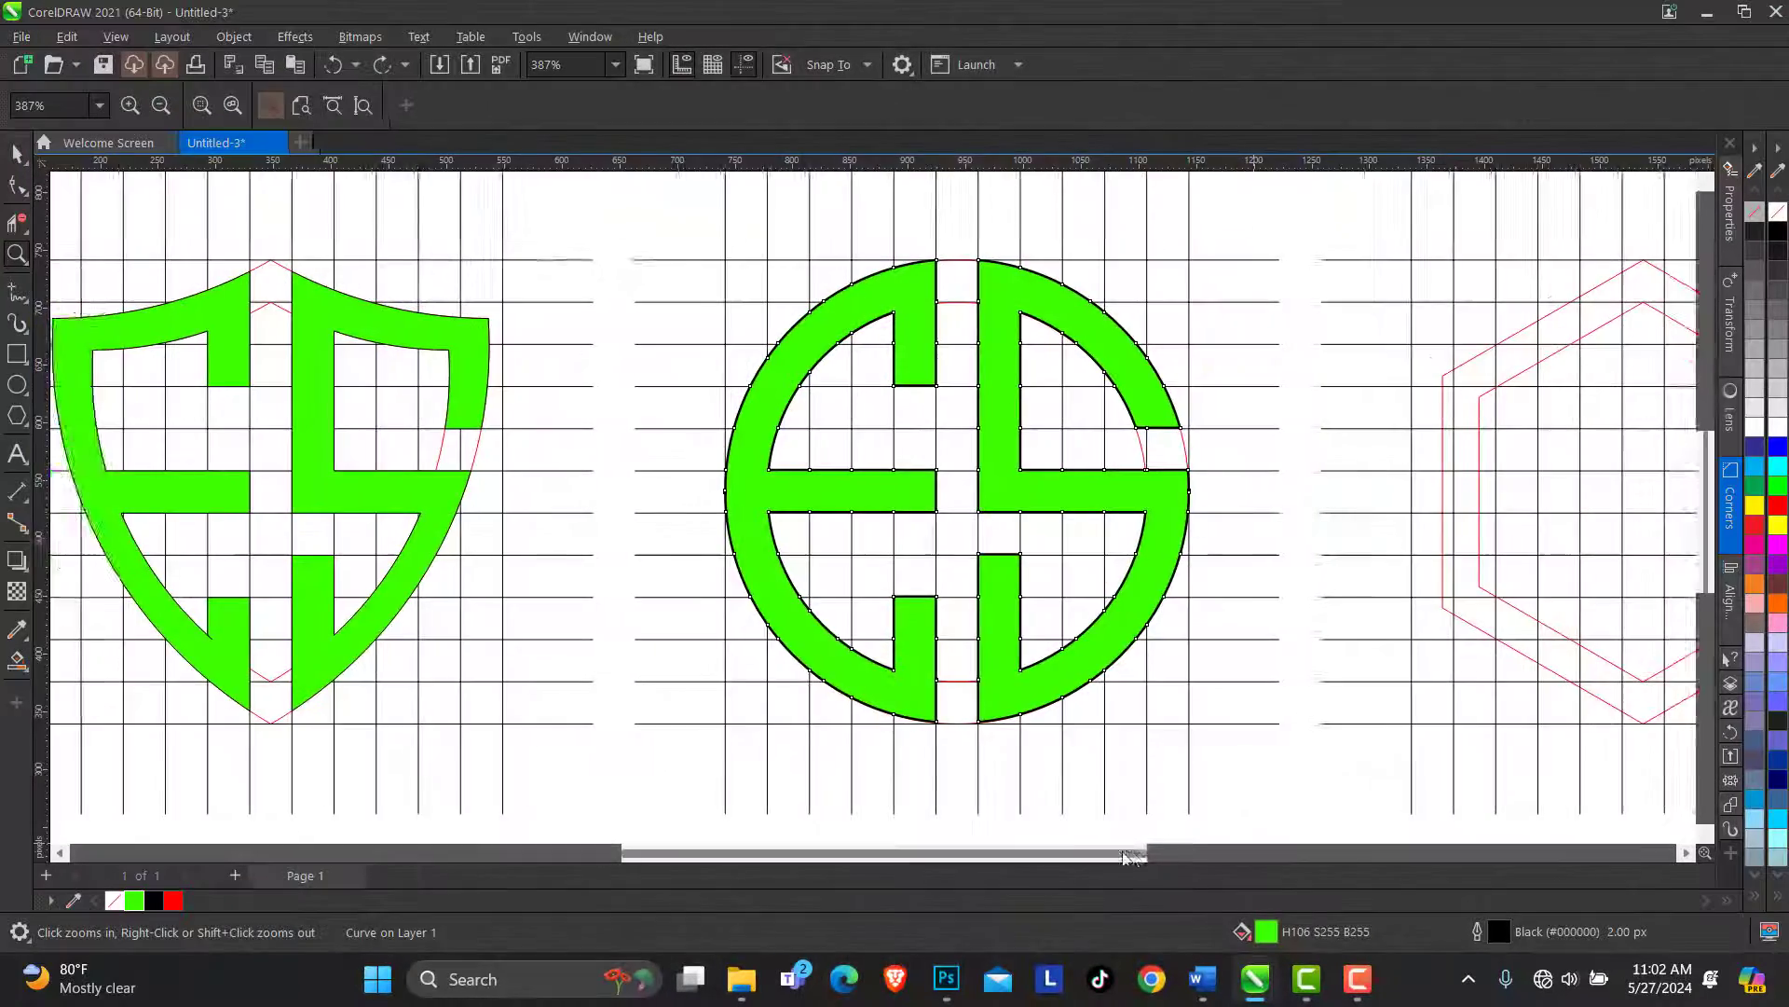
pyautogui.moveTo(1226, 993); pyautogui.dragTo(1541, 993)
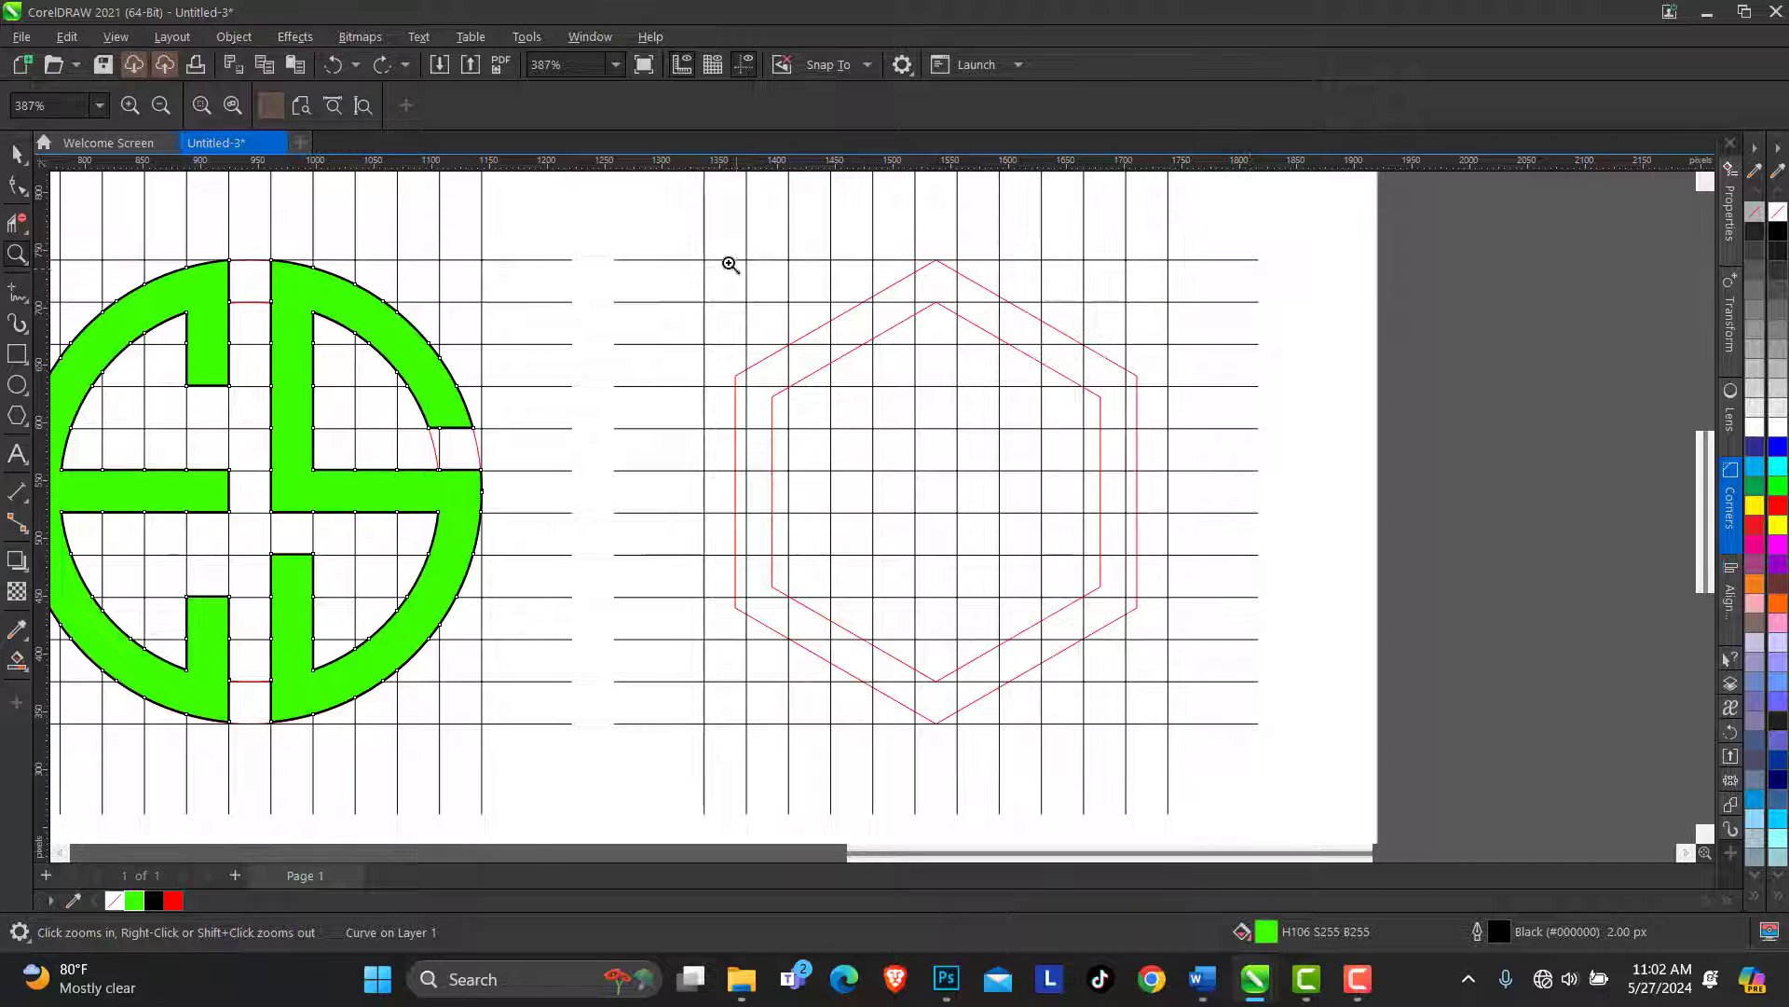
pyautogui.scroll(1, 1323, 777)
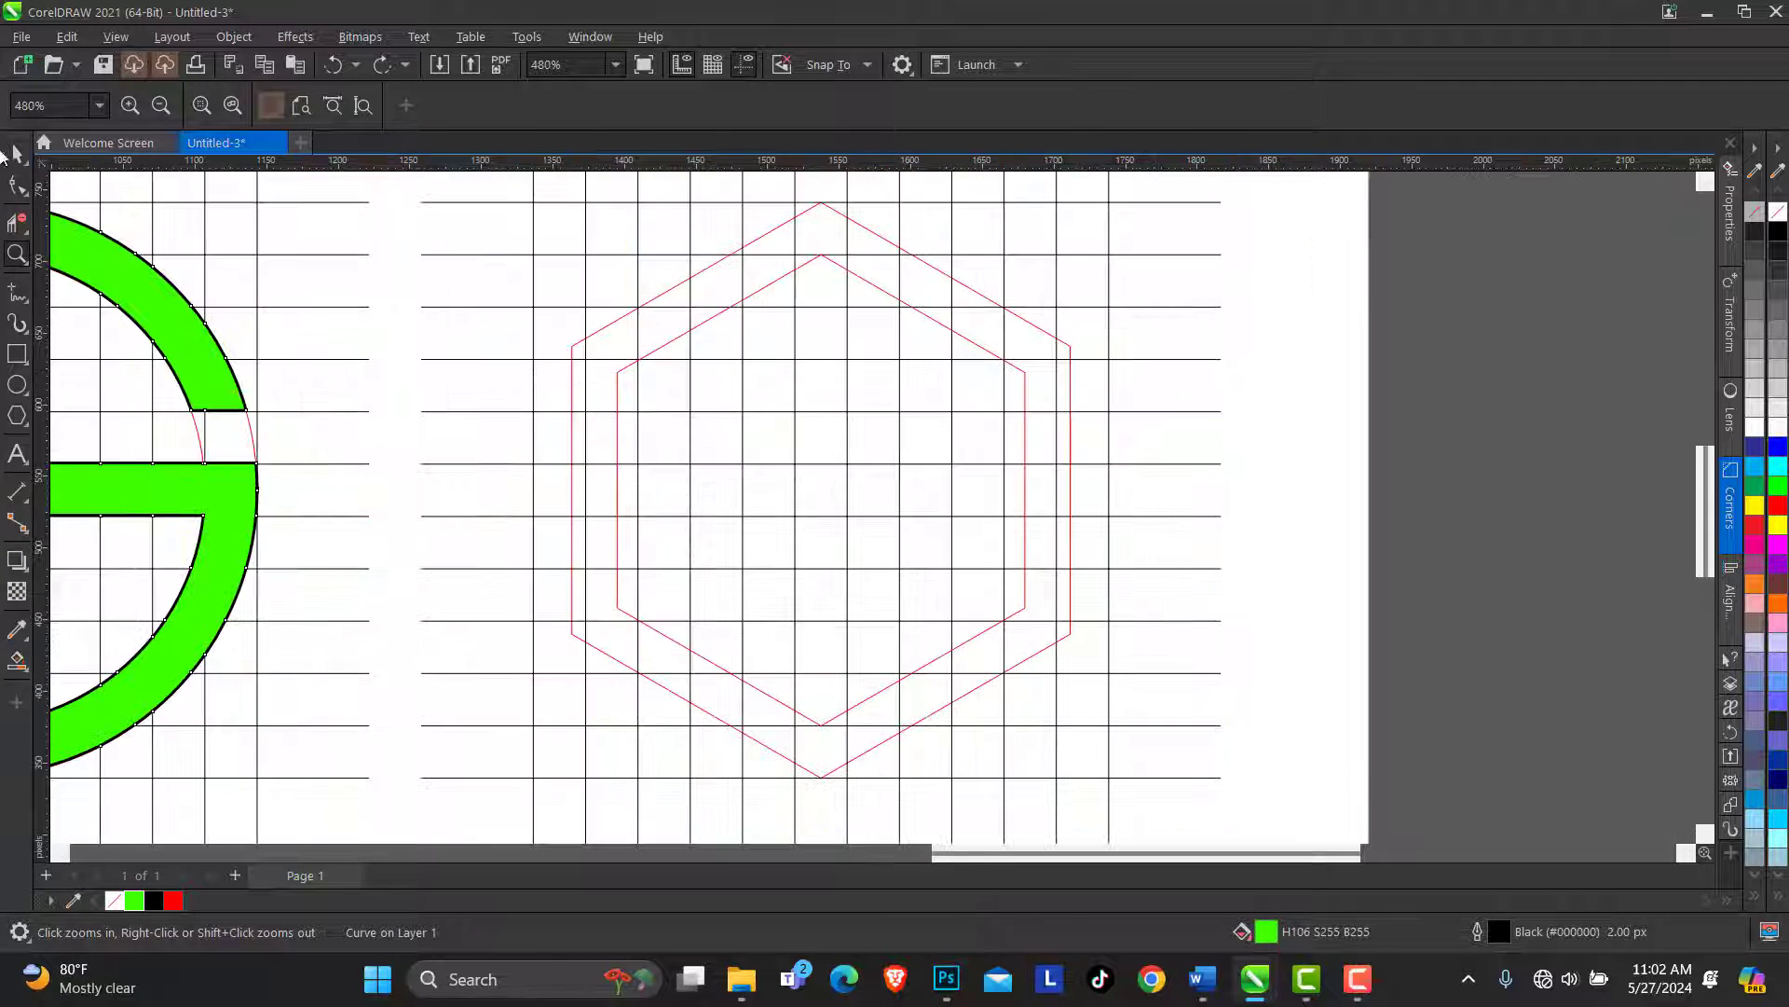
pyautogui.click(17, 154)
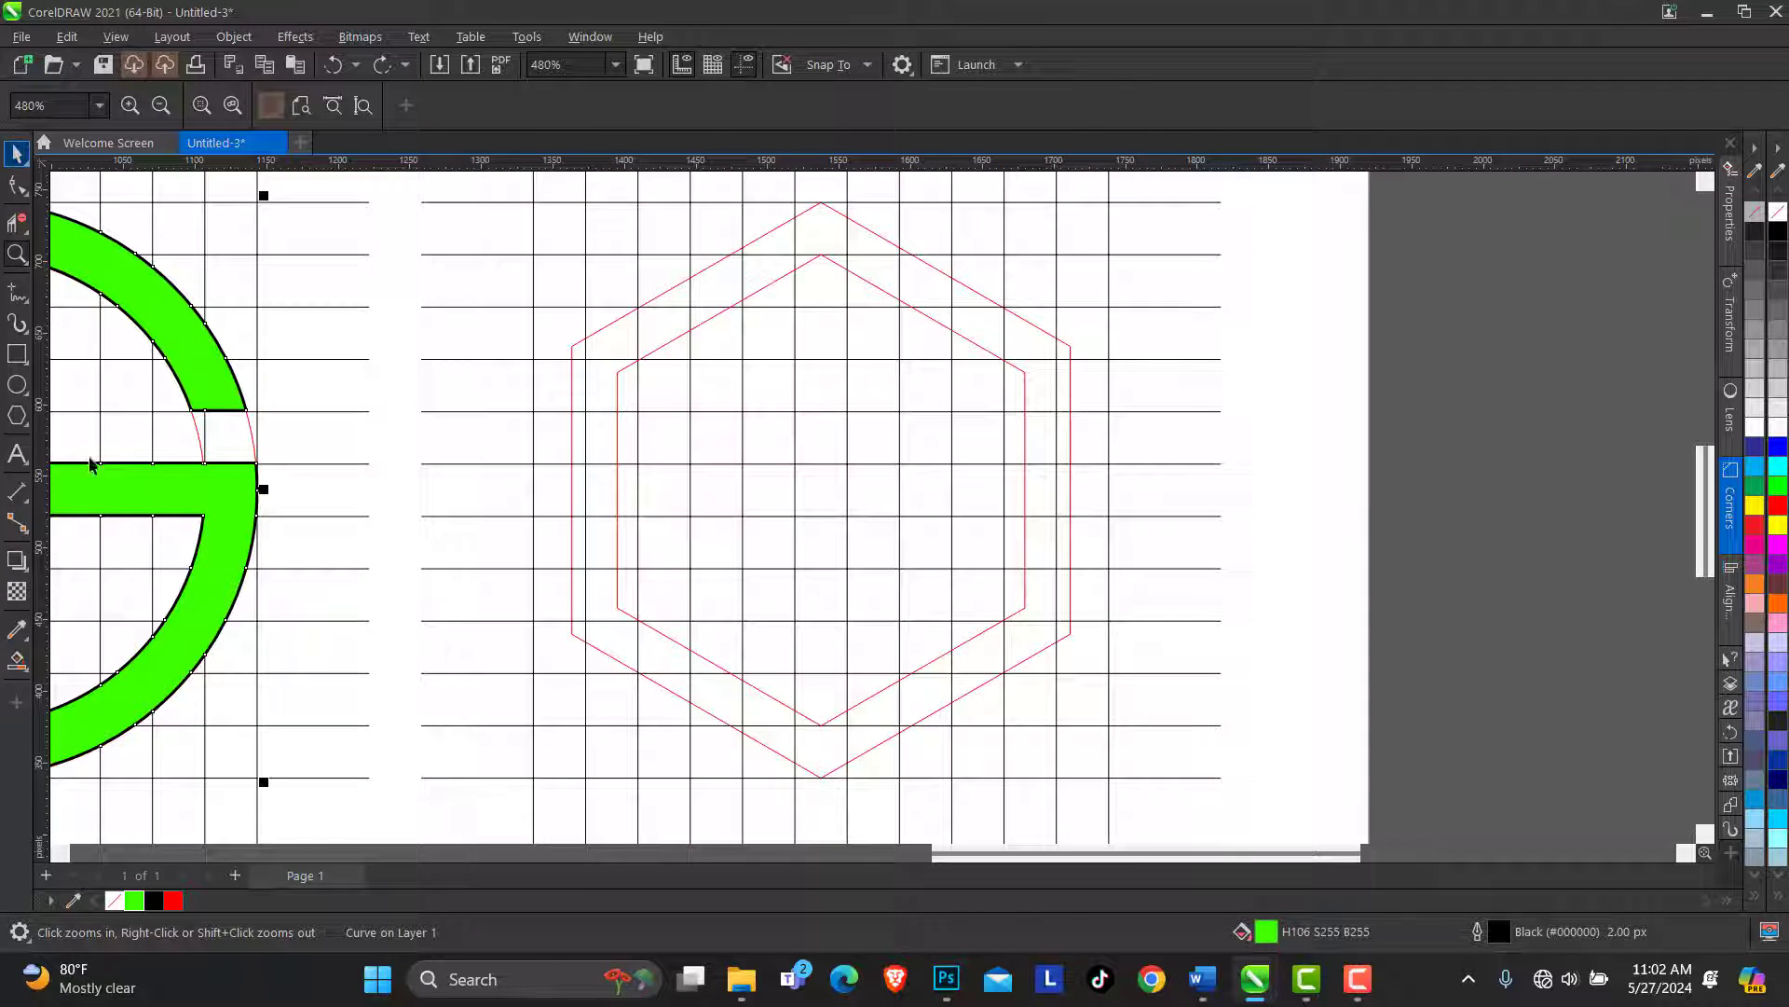
pyautogui.click(29, 673)
pyautogui.click(102, 693)
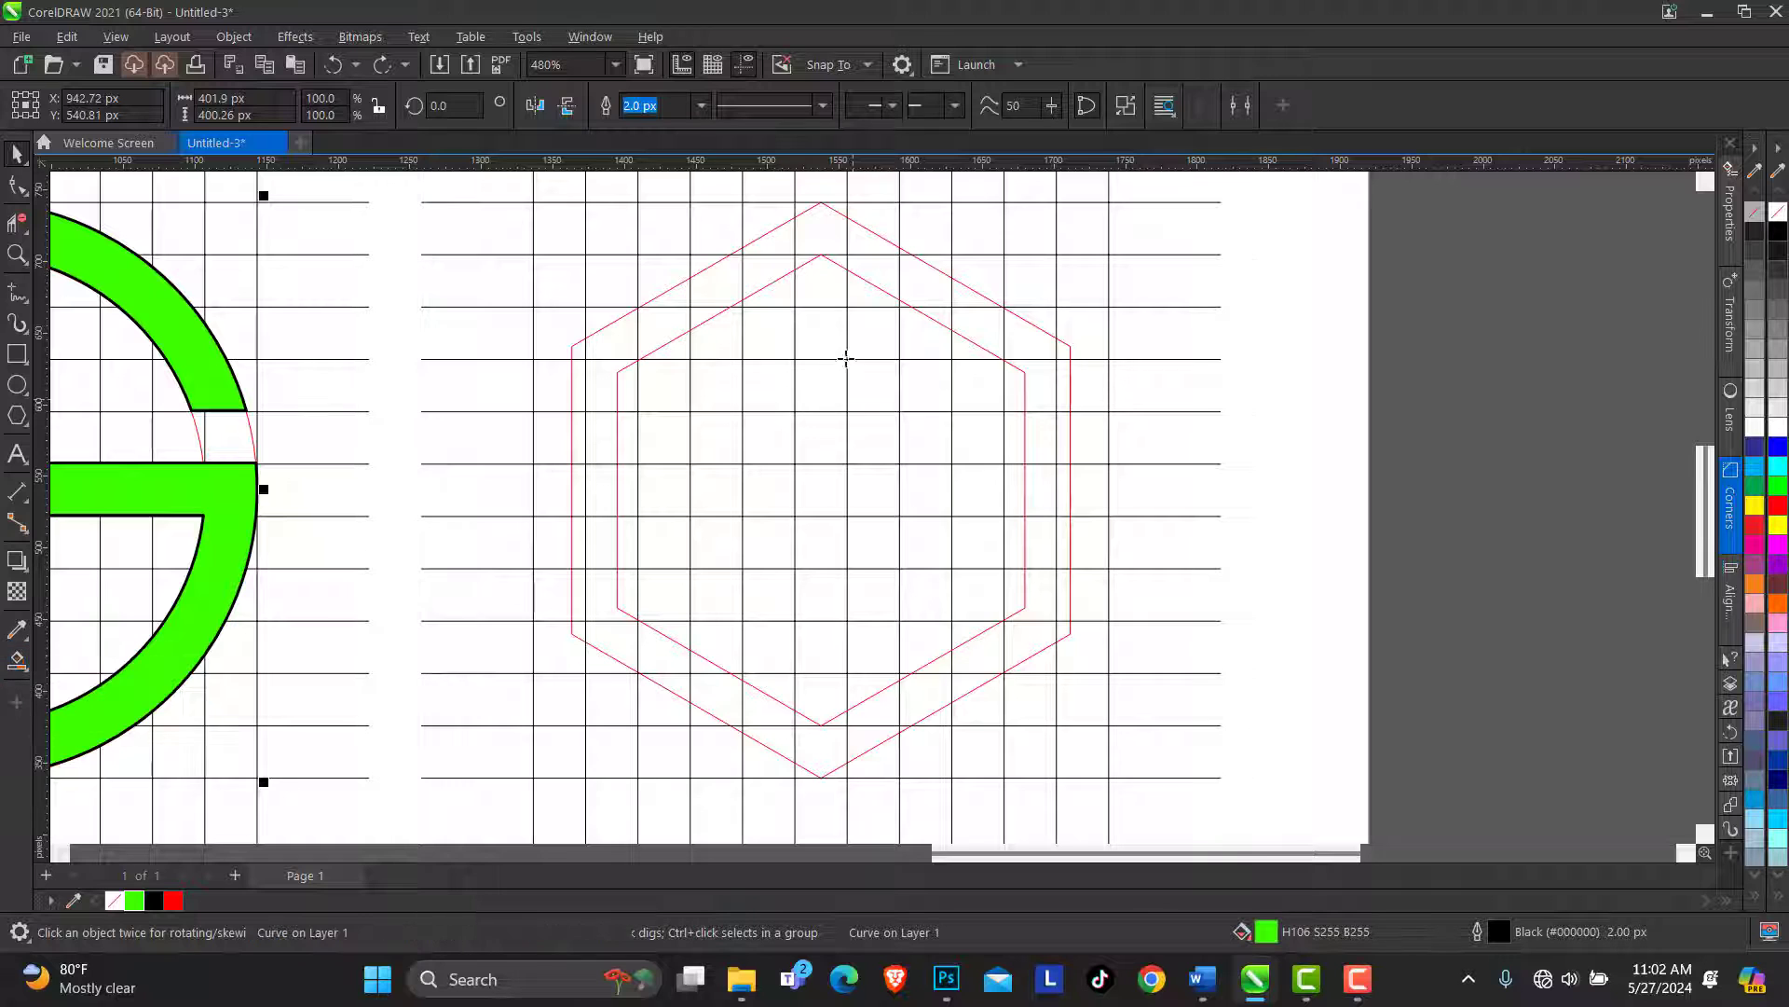
pyautogui.click(787, 240)
pyautogui.click(734, 279)
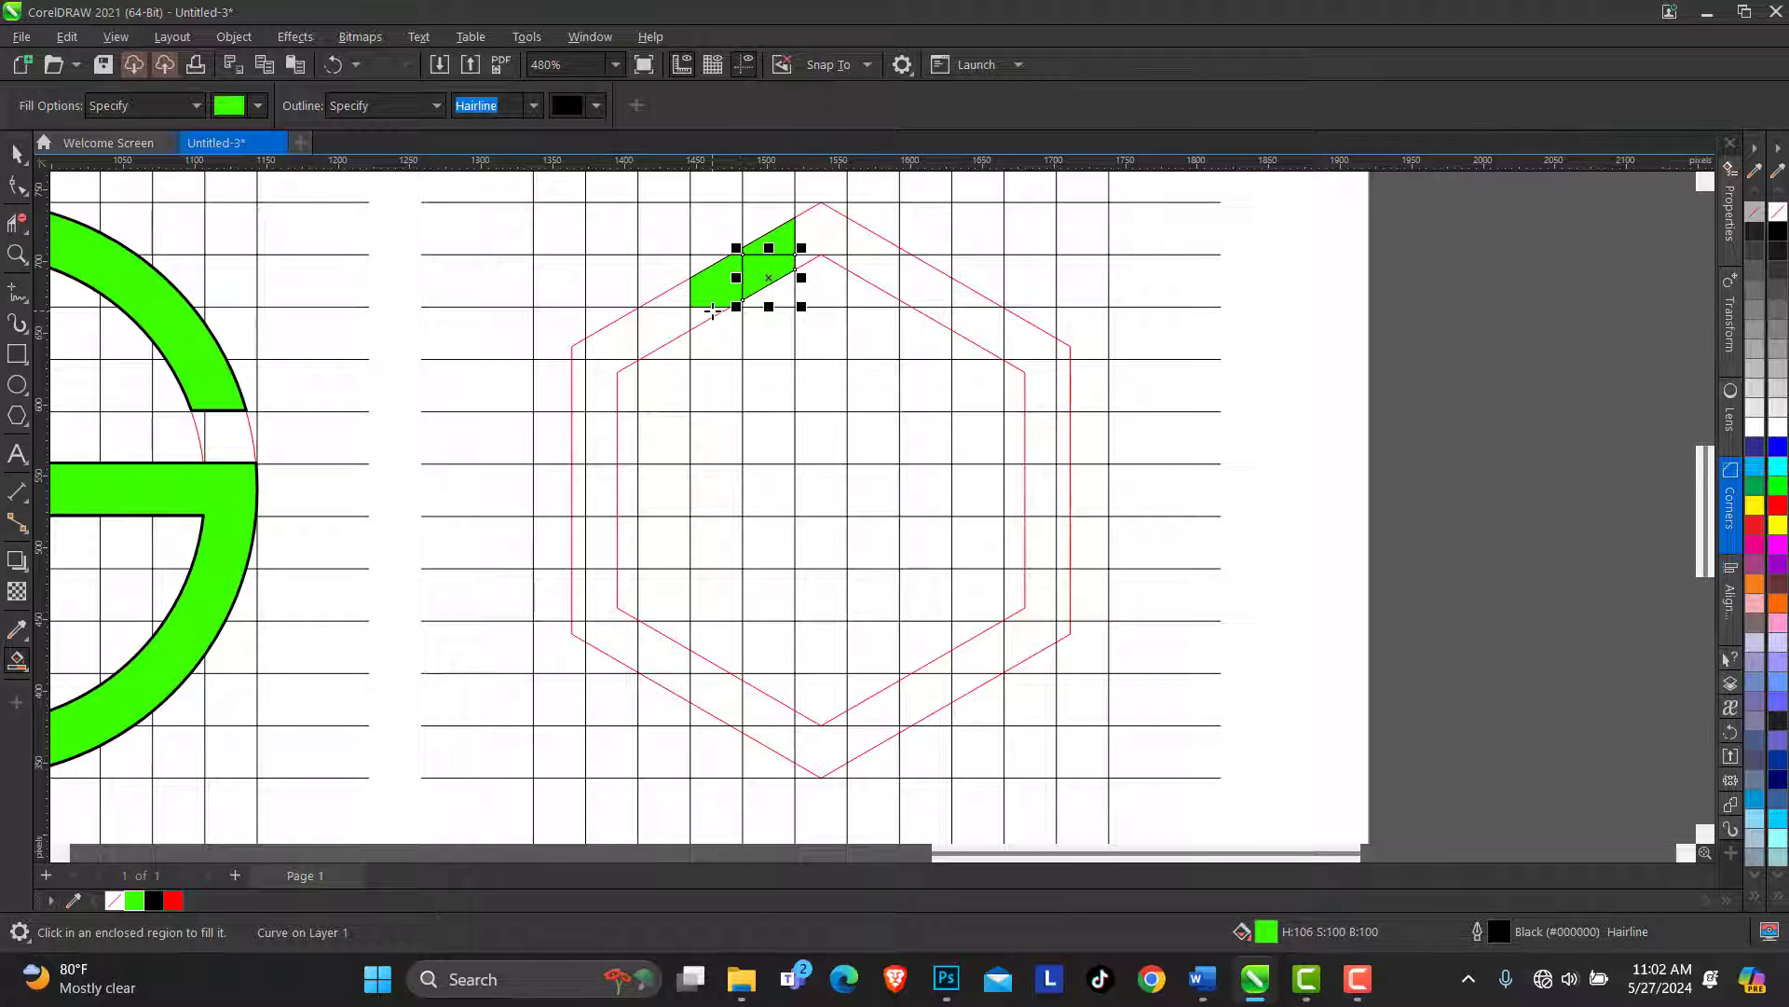
pyautogui.click(664, 312)
pyautogui.click(592, 347)
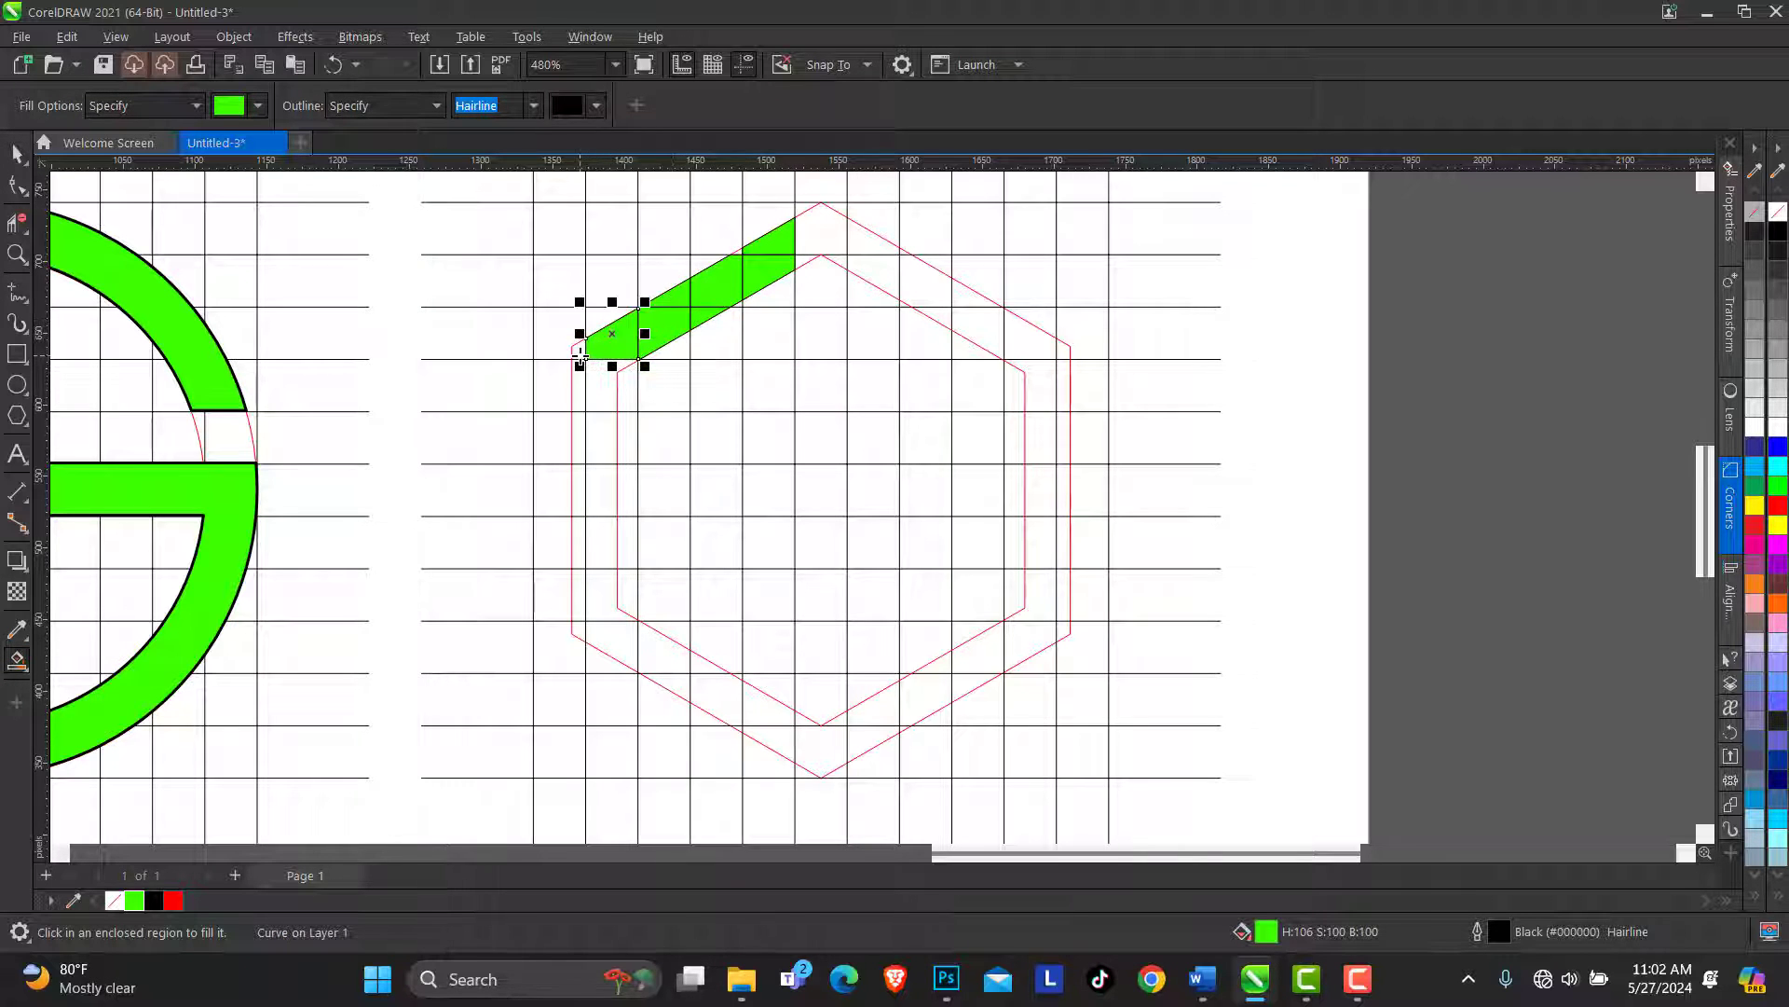
# Fill the hexagon band's vertical left side with green, down to and around the lower-left corner
pyautogui.click(589, 380)
pyautogui.click(592, 438)
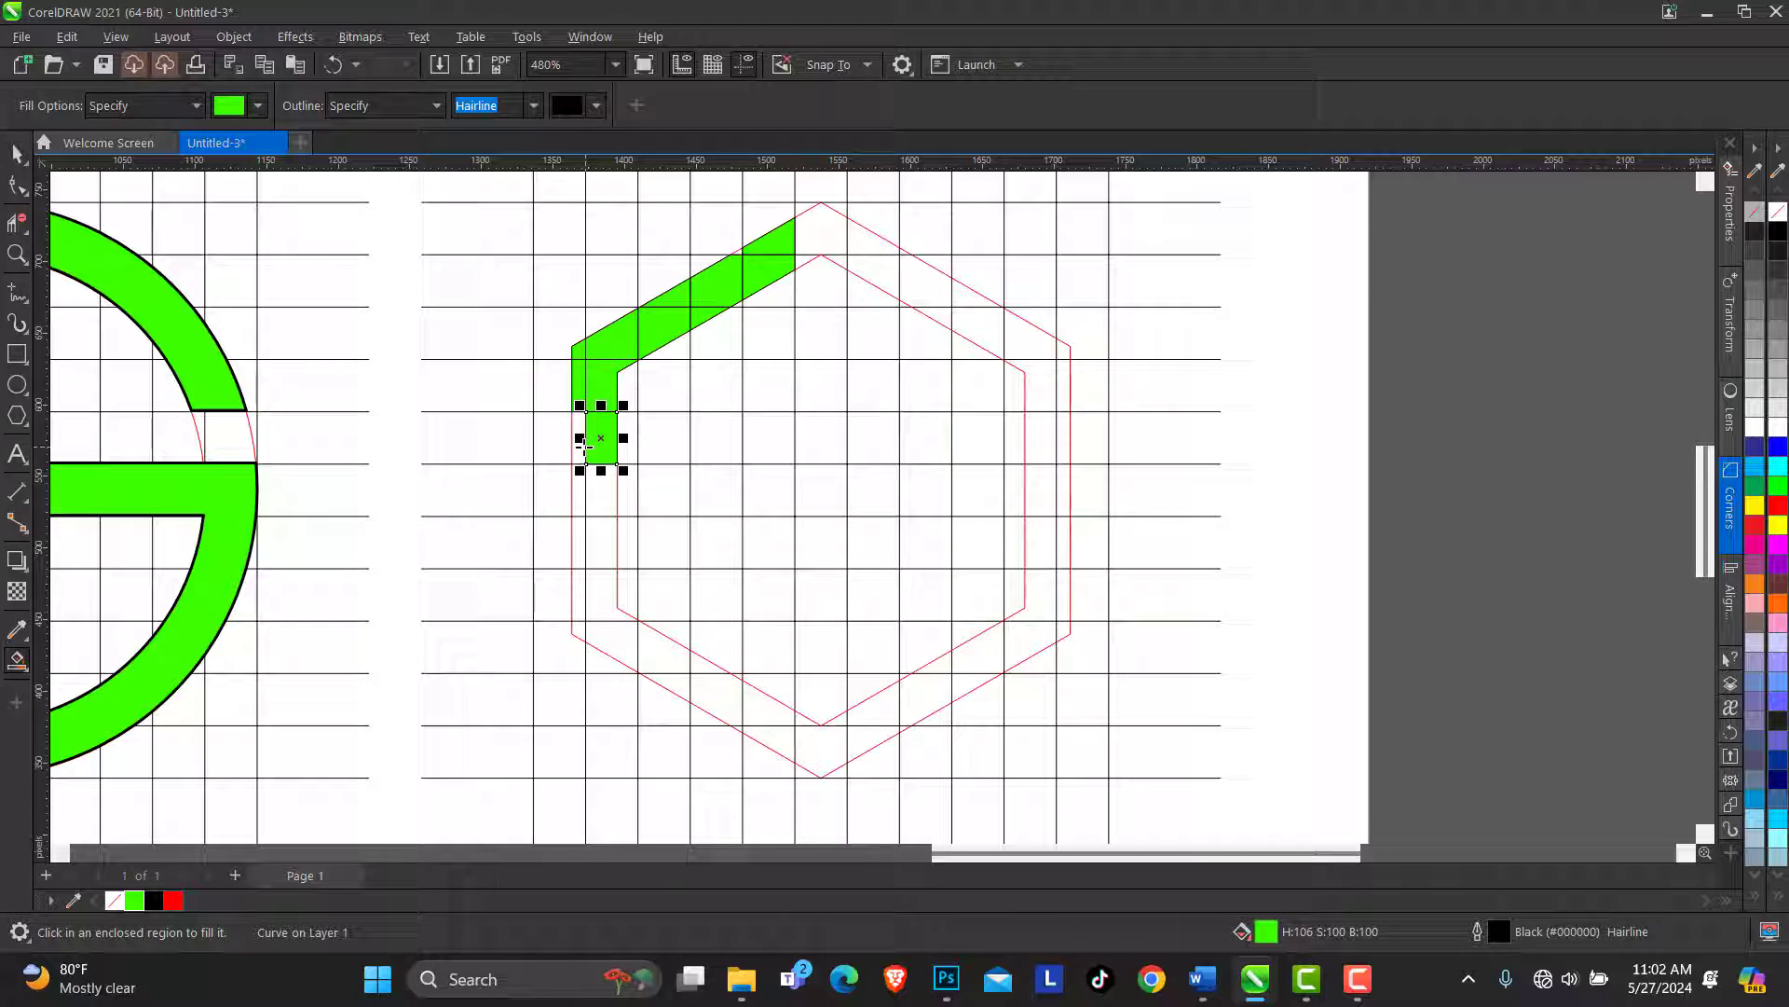
pyautogui.click(583, 500)
pyautogui.click(588, 543)
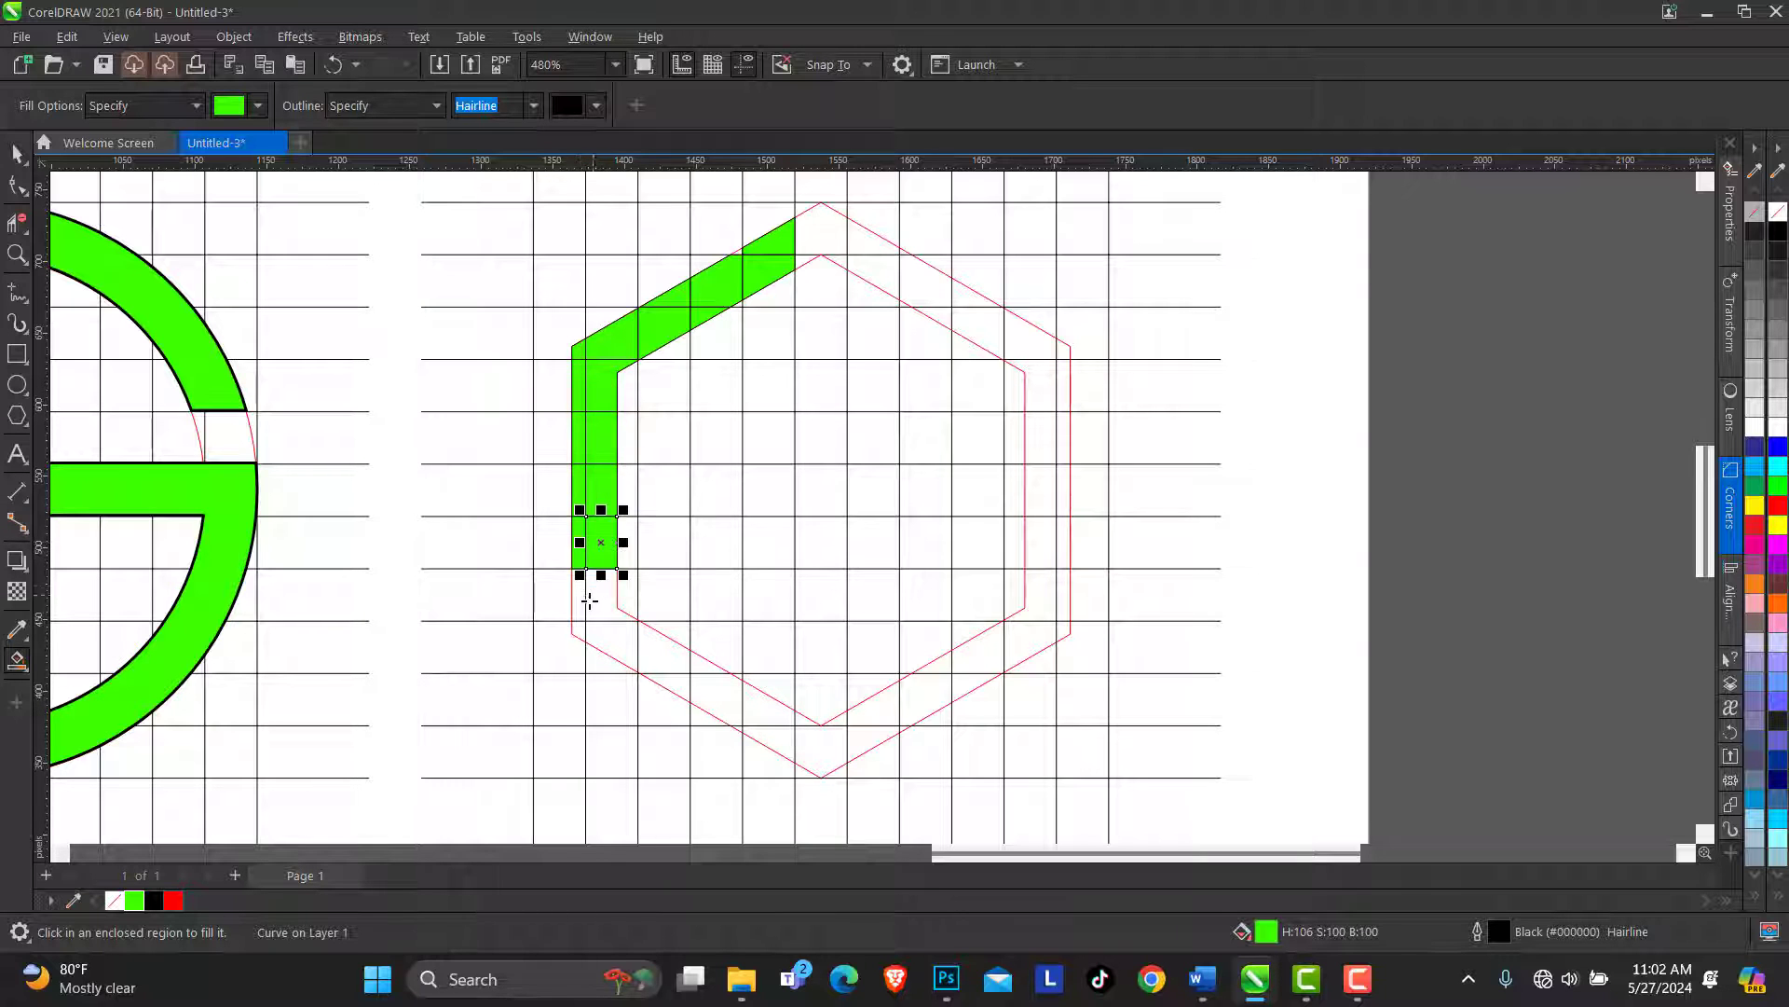
pyautogui.click(580, 603)
pyautogui.click(603, 606)
pyautogui.click(616, 643)
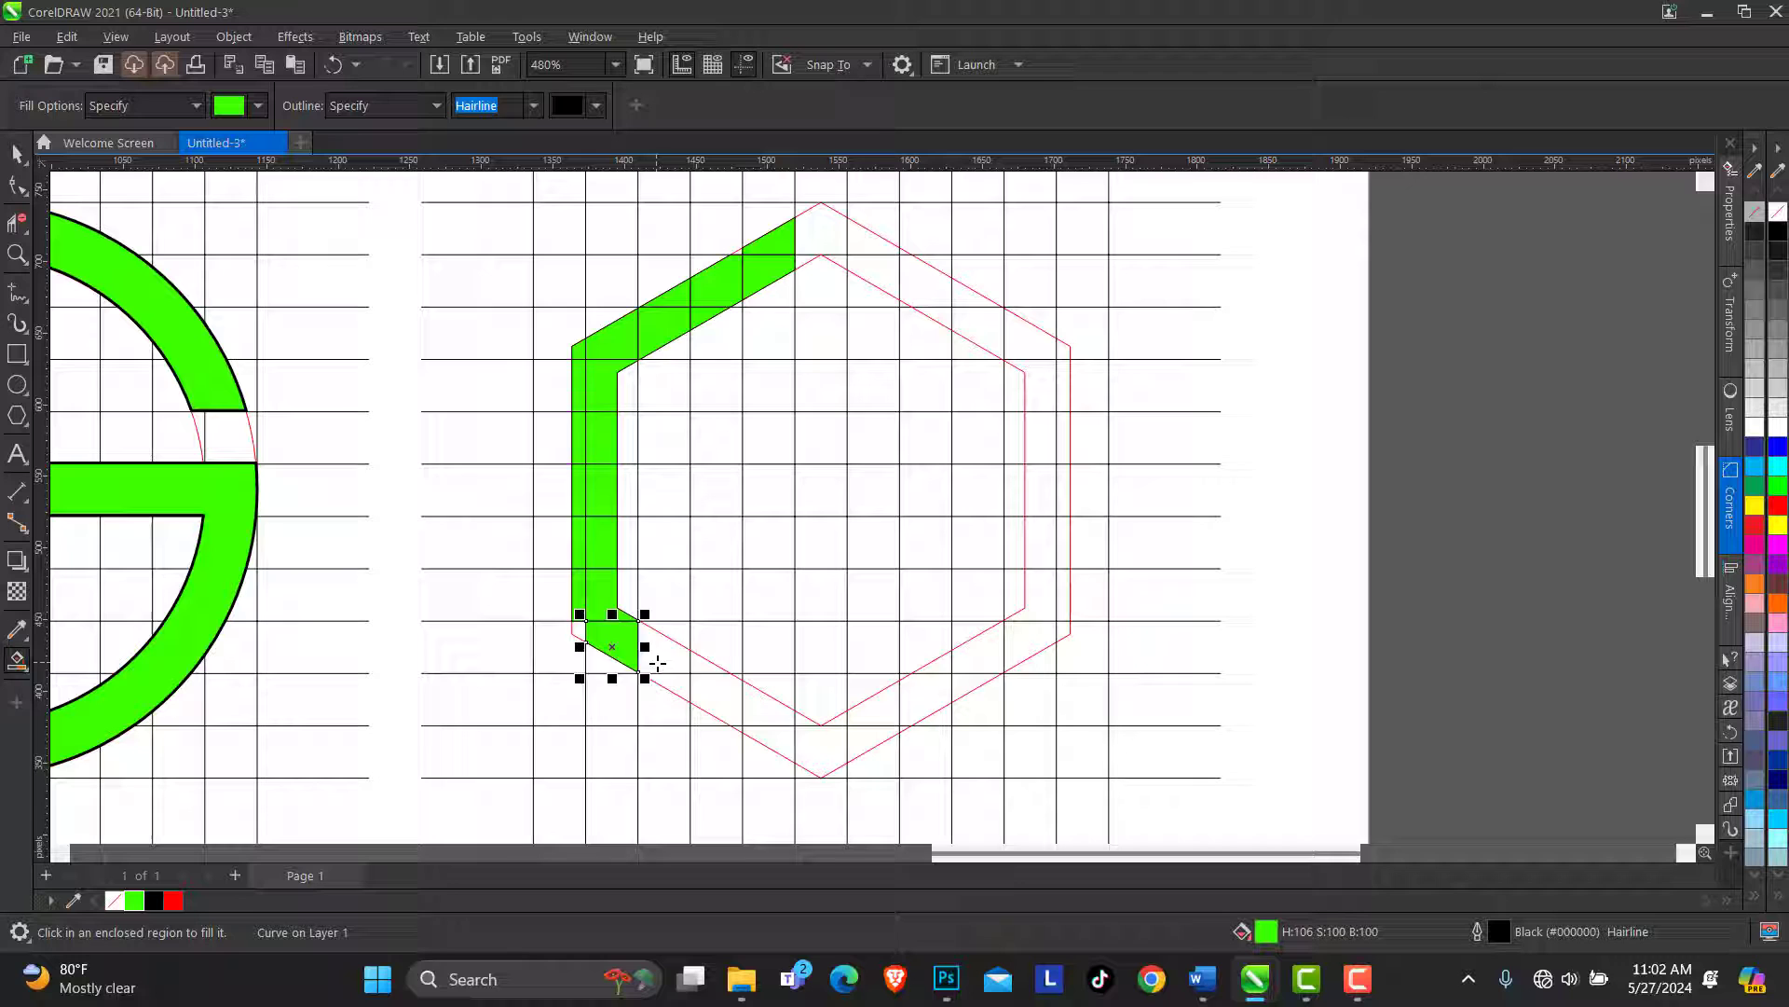
# Fill the hexagon band's lower-left edge up to the center column with green, including the leftover slivers along it
pyautogui.click(655, 660)
pyautogui.click(708, 699)
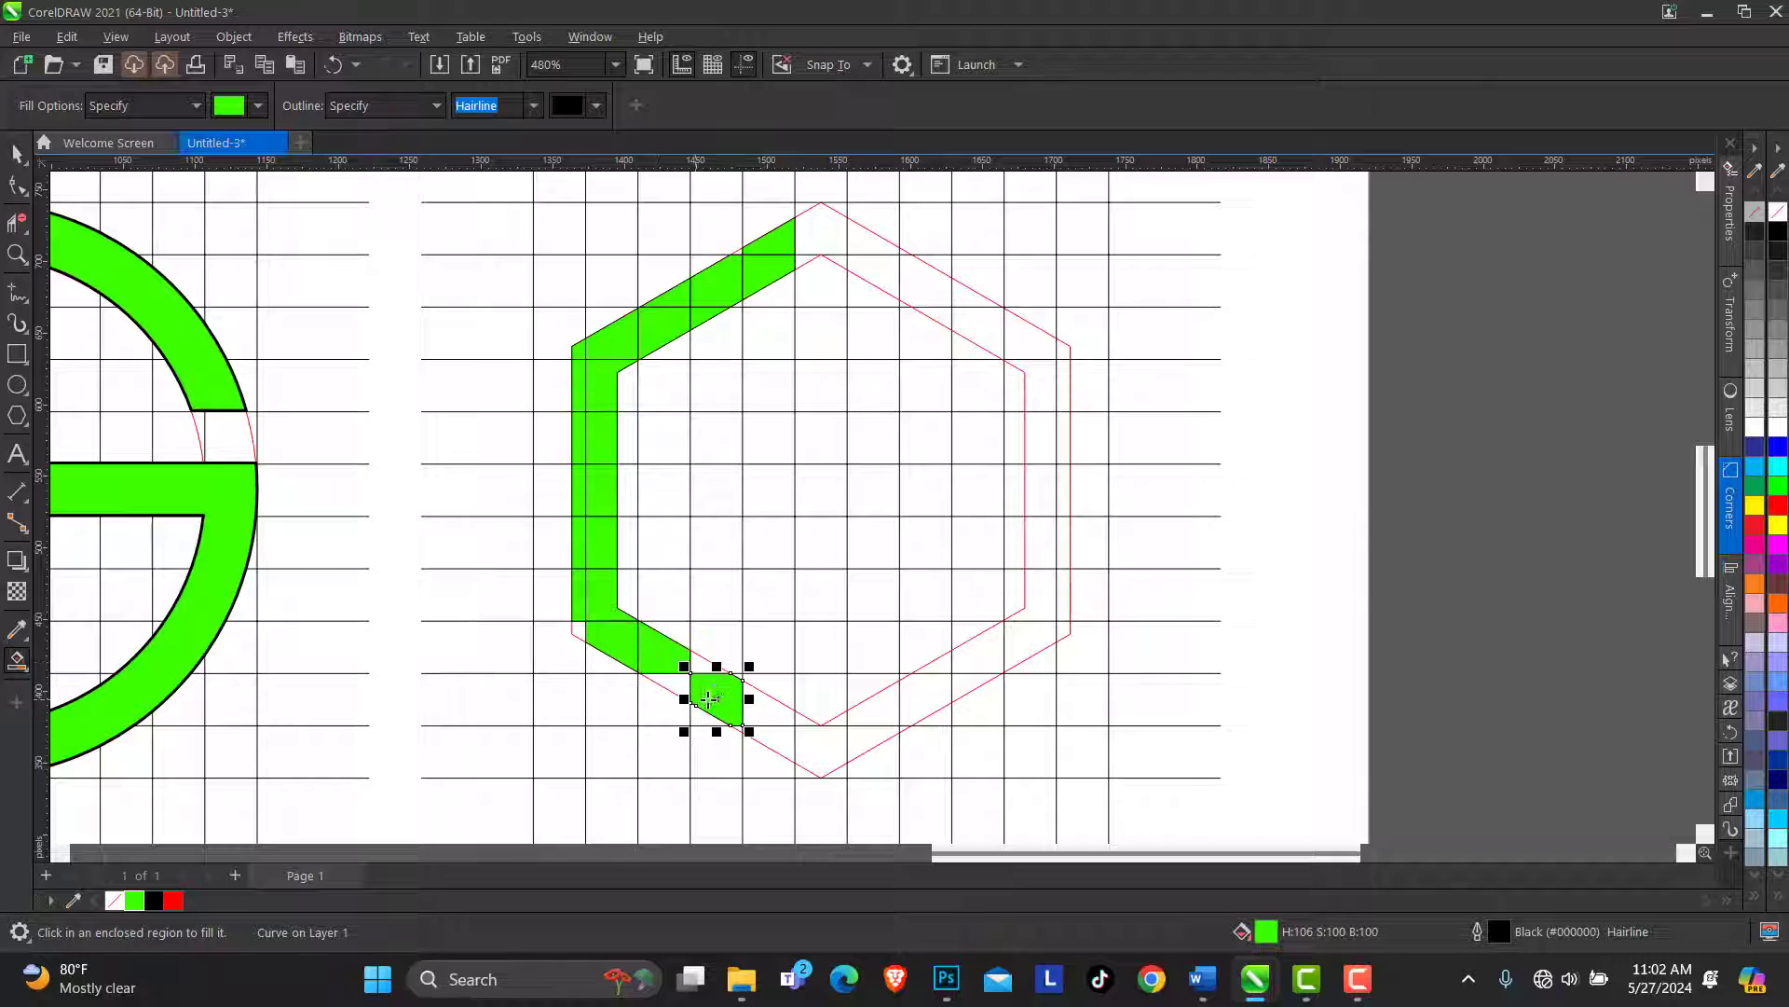
pyautogui.click(667, 688)
pyautogui.click(710, 666)
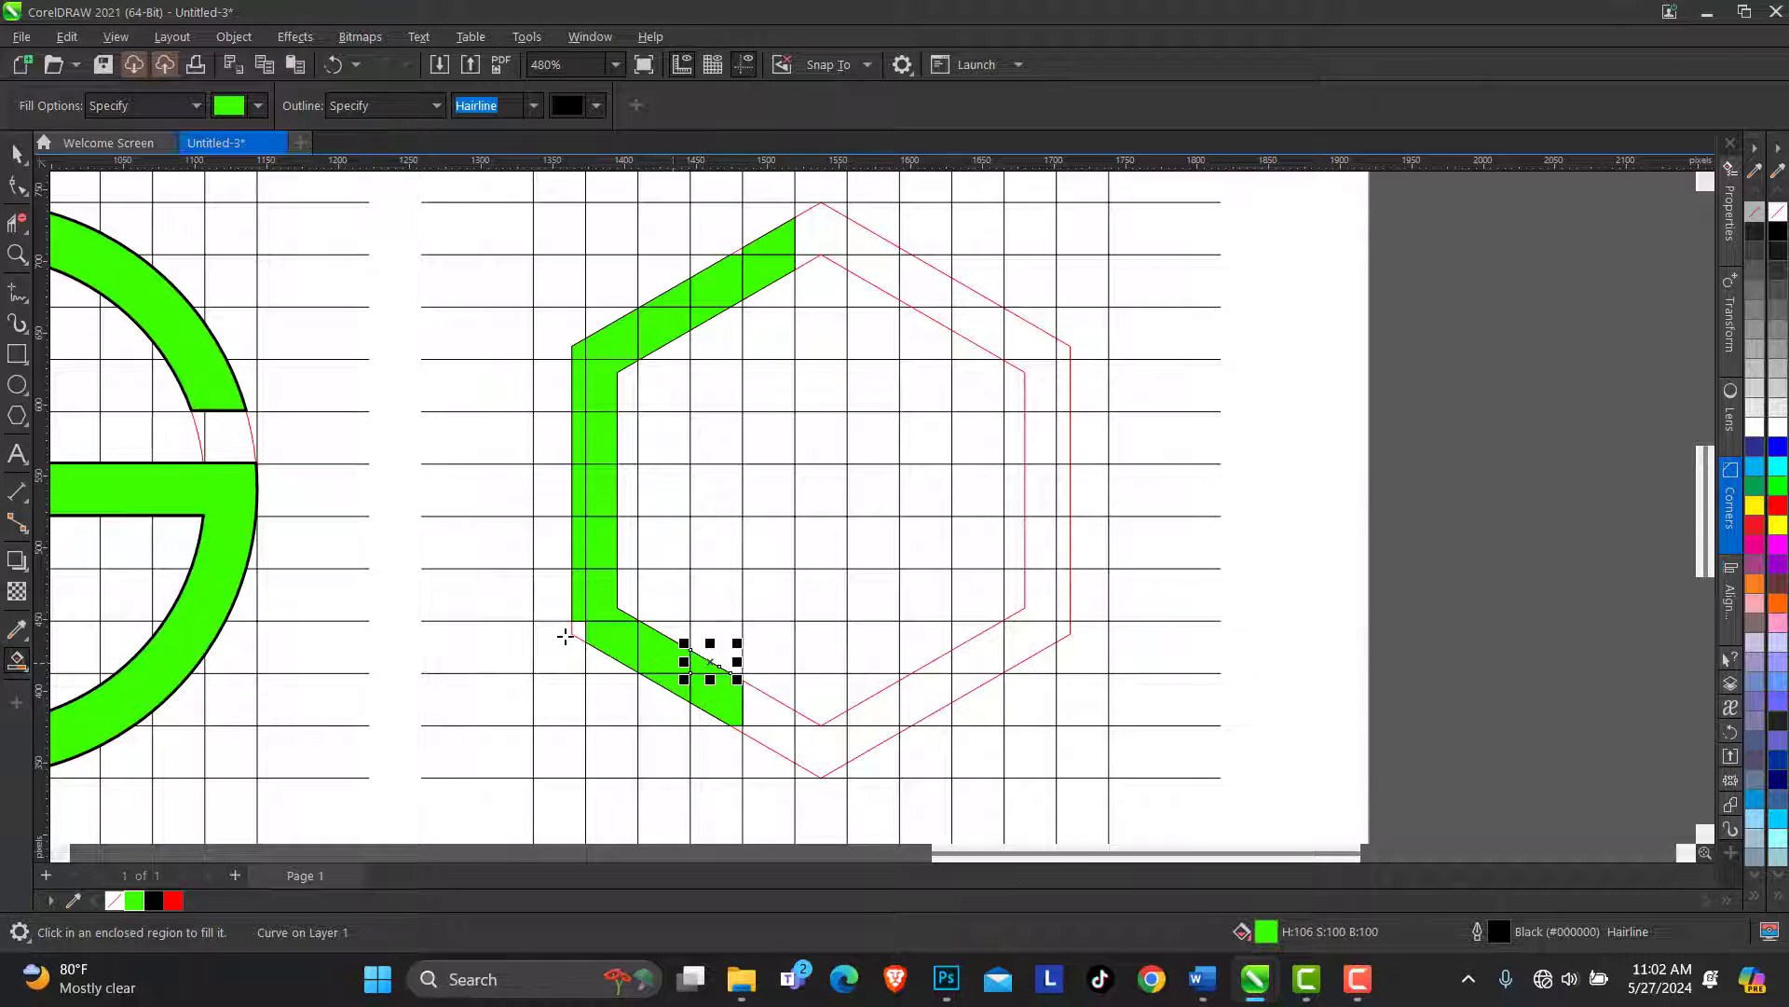
pyautogui.click(578, 631)
pyautogui.click(786, 744)
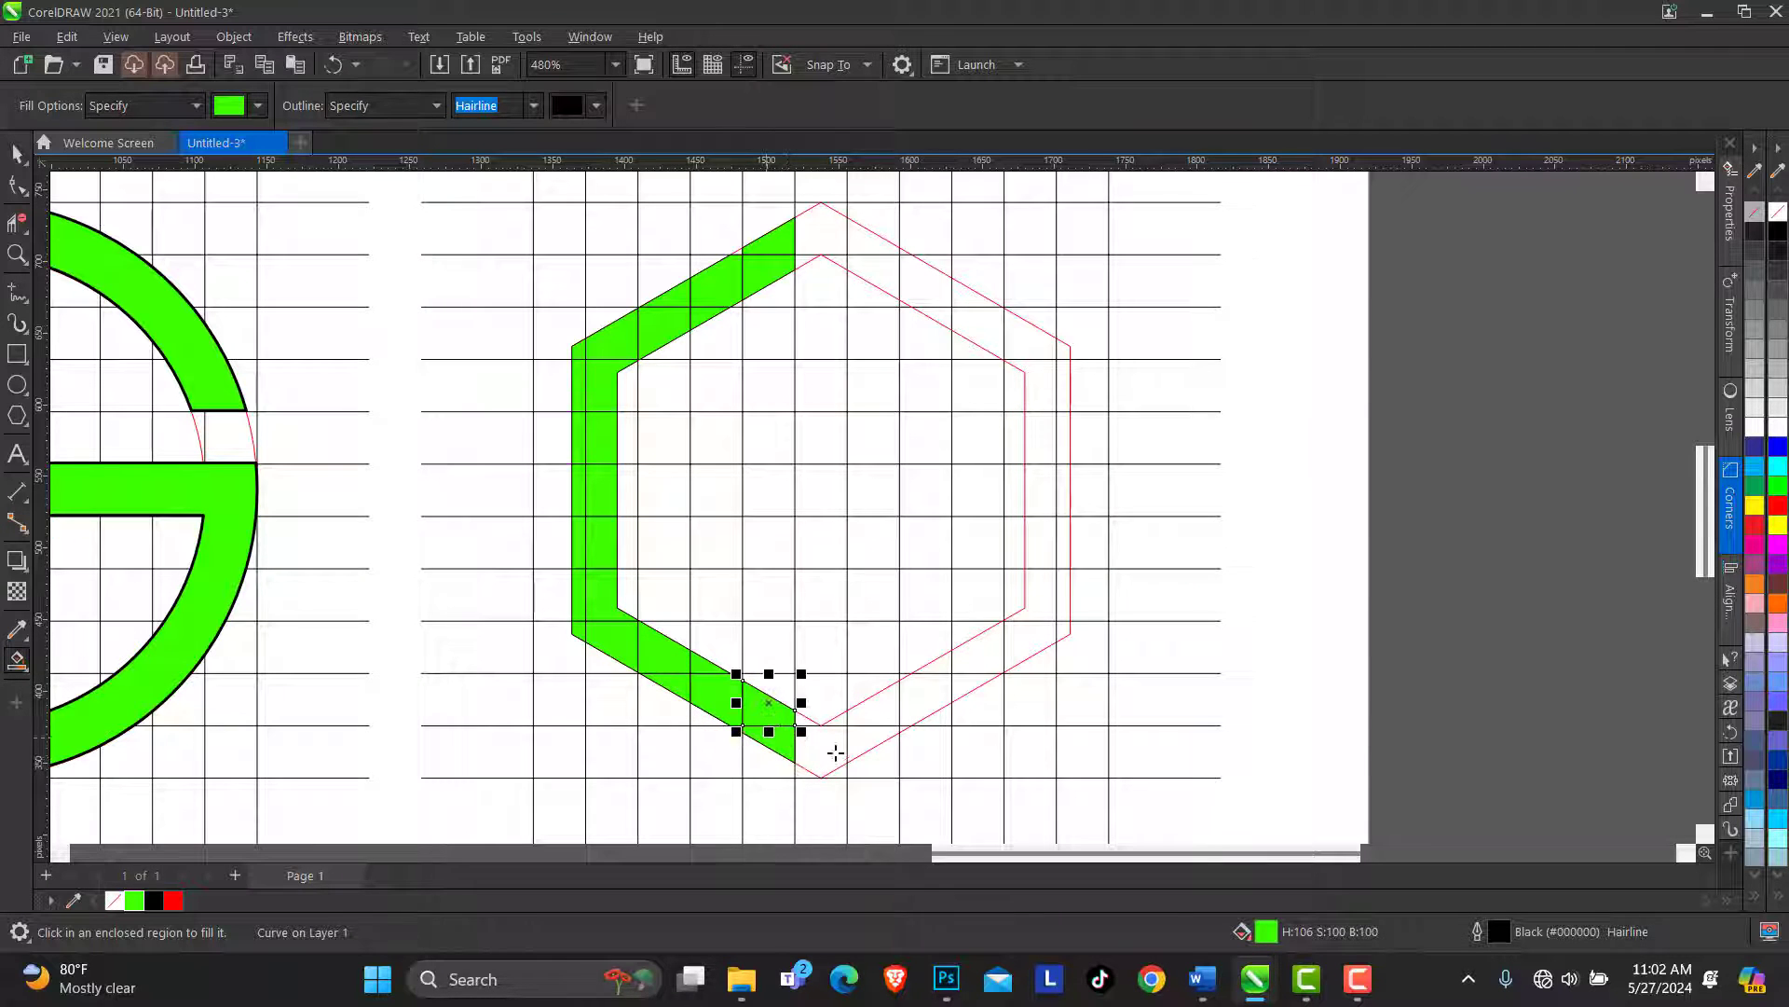
# Fill a lower and an upper vertical stub with green in the column just left of the hexagon's center column
pyautogui.click(786, 680)
pyautogui.click(780, 647)
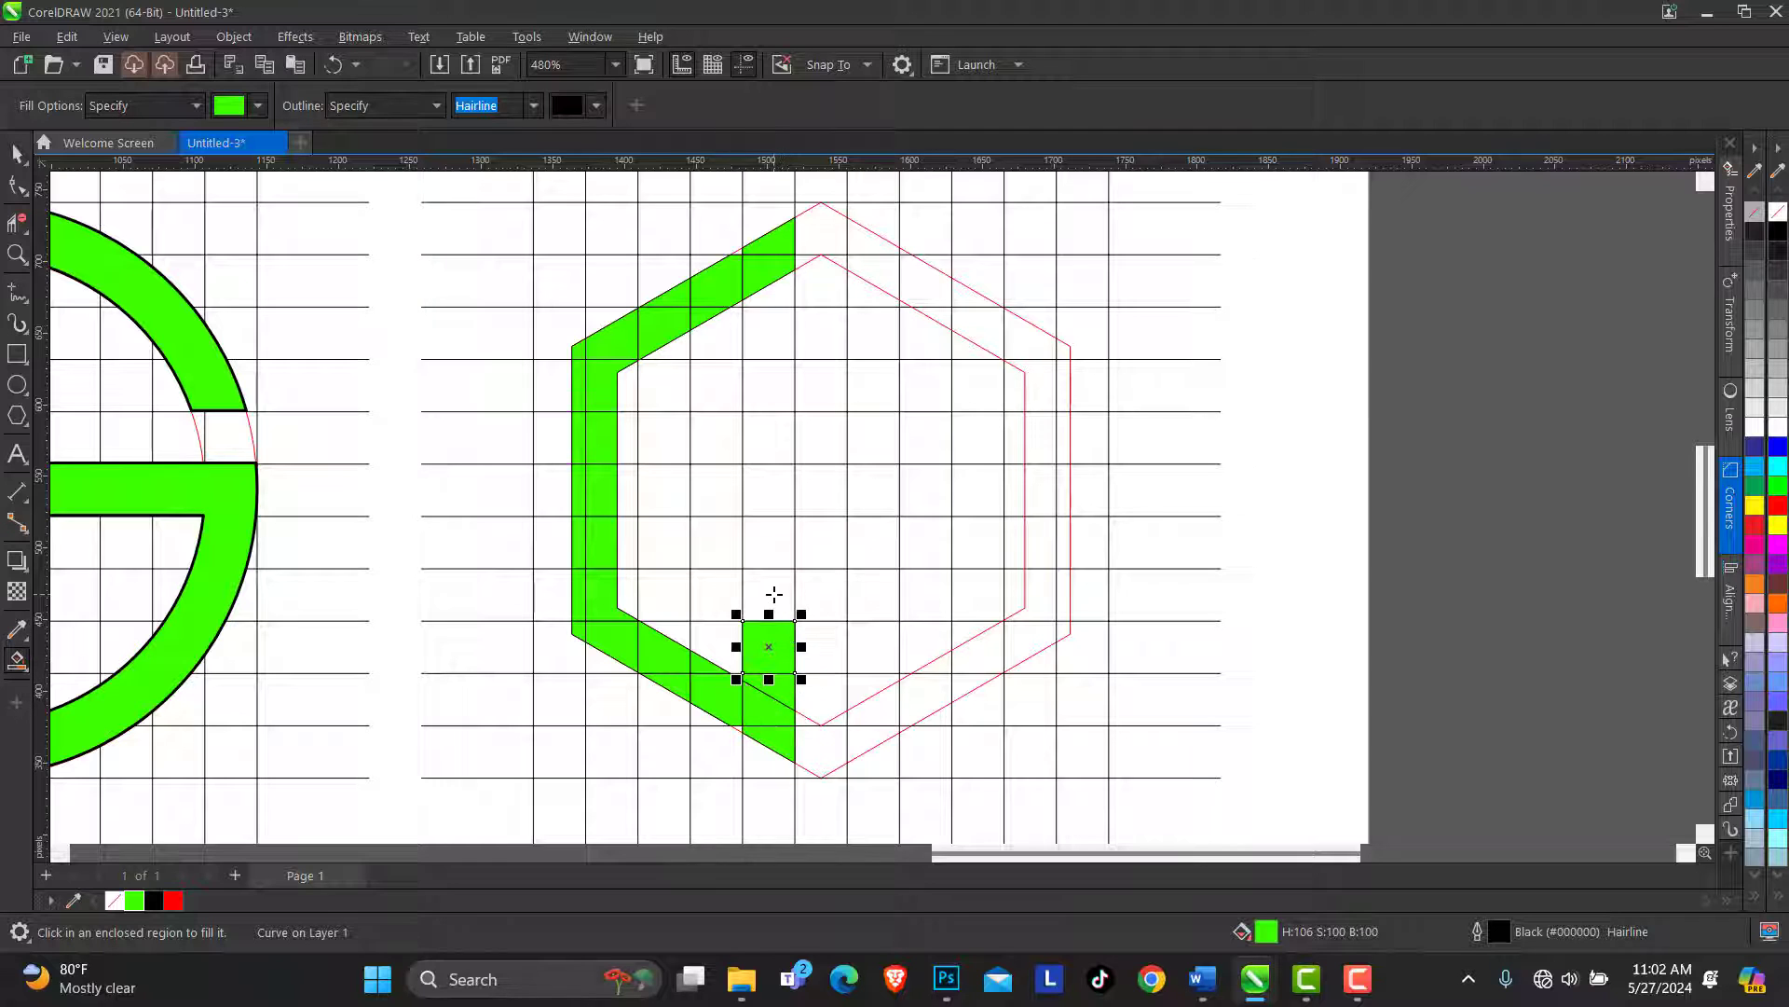
pyautogui.click(777, 596)
pyautogui.click(781, 296)
pyautogui.click(775, 330)
pyautogui.click(775, 384)
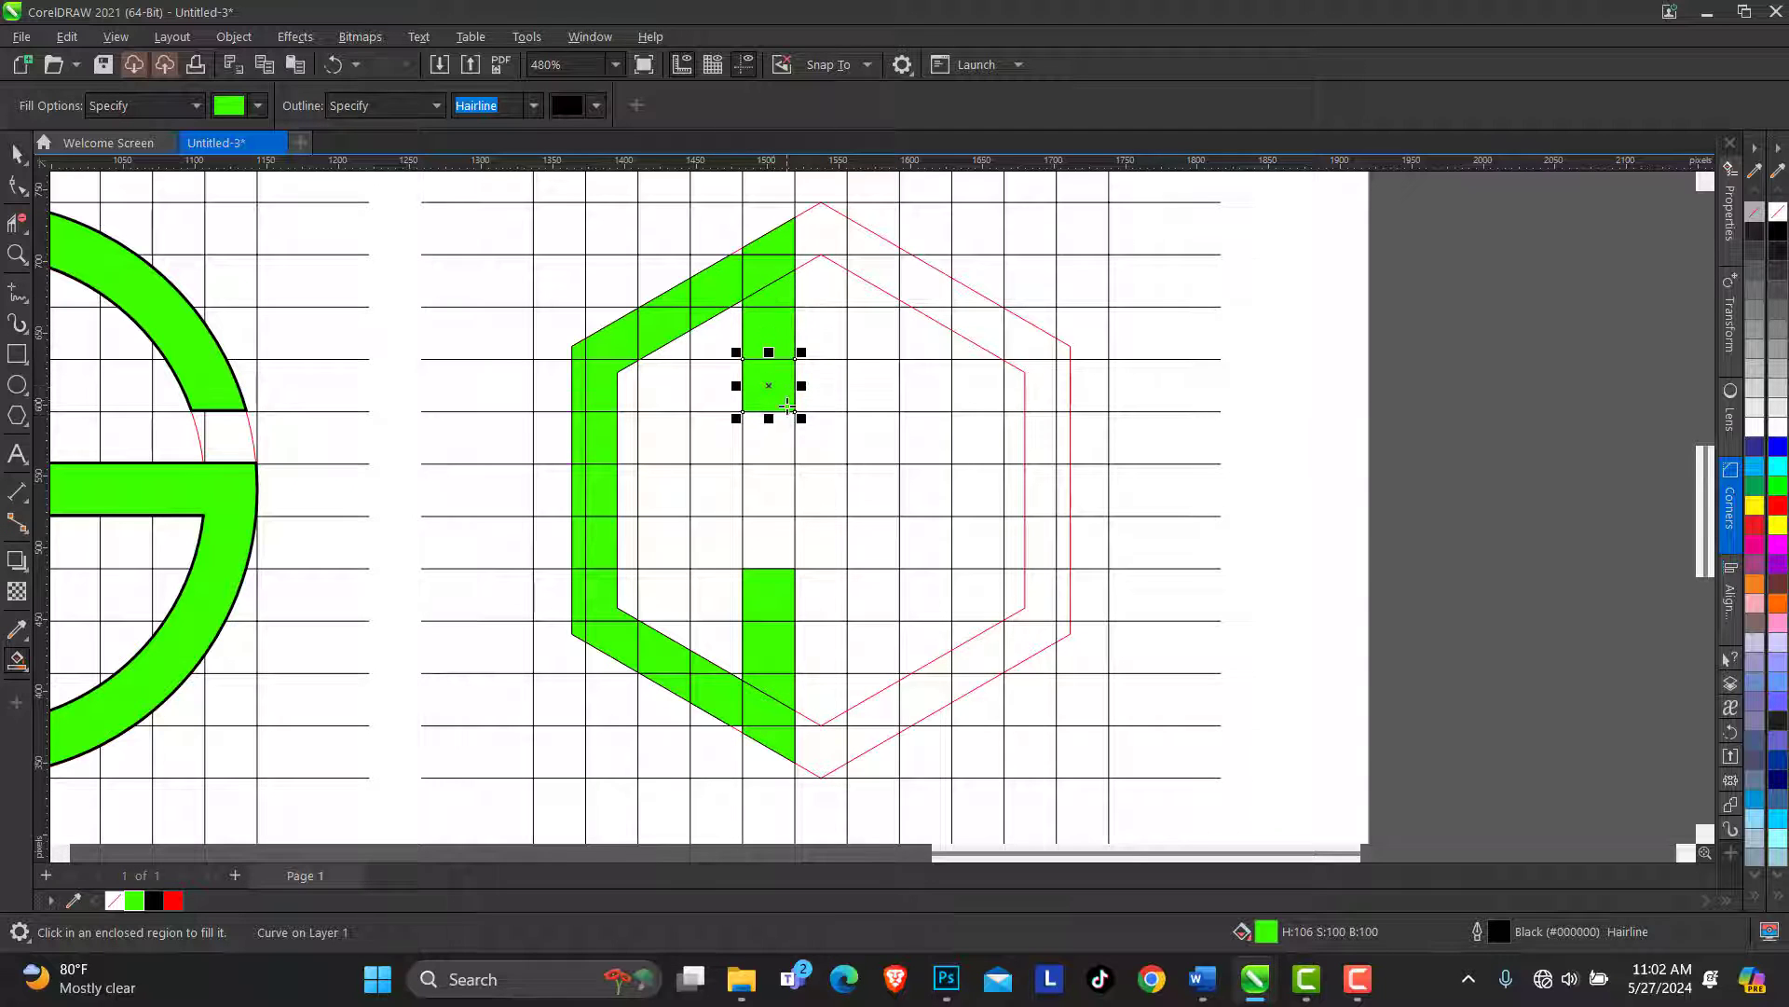
# Fill the hexagon's middle bar with green from the band's left side to the center column
pyautogui.click(627, 502)
pyautogui.click(669, 499)
pyautogui.click(727, 497)
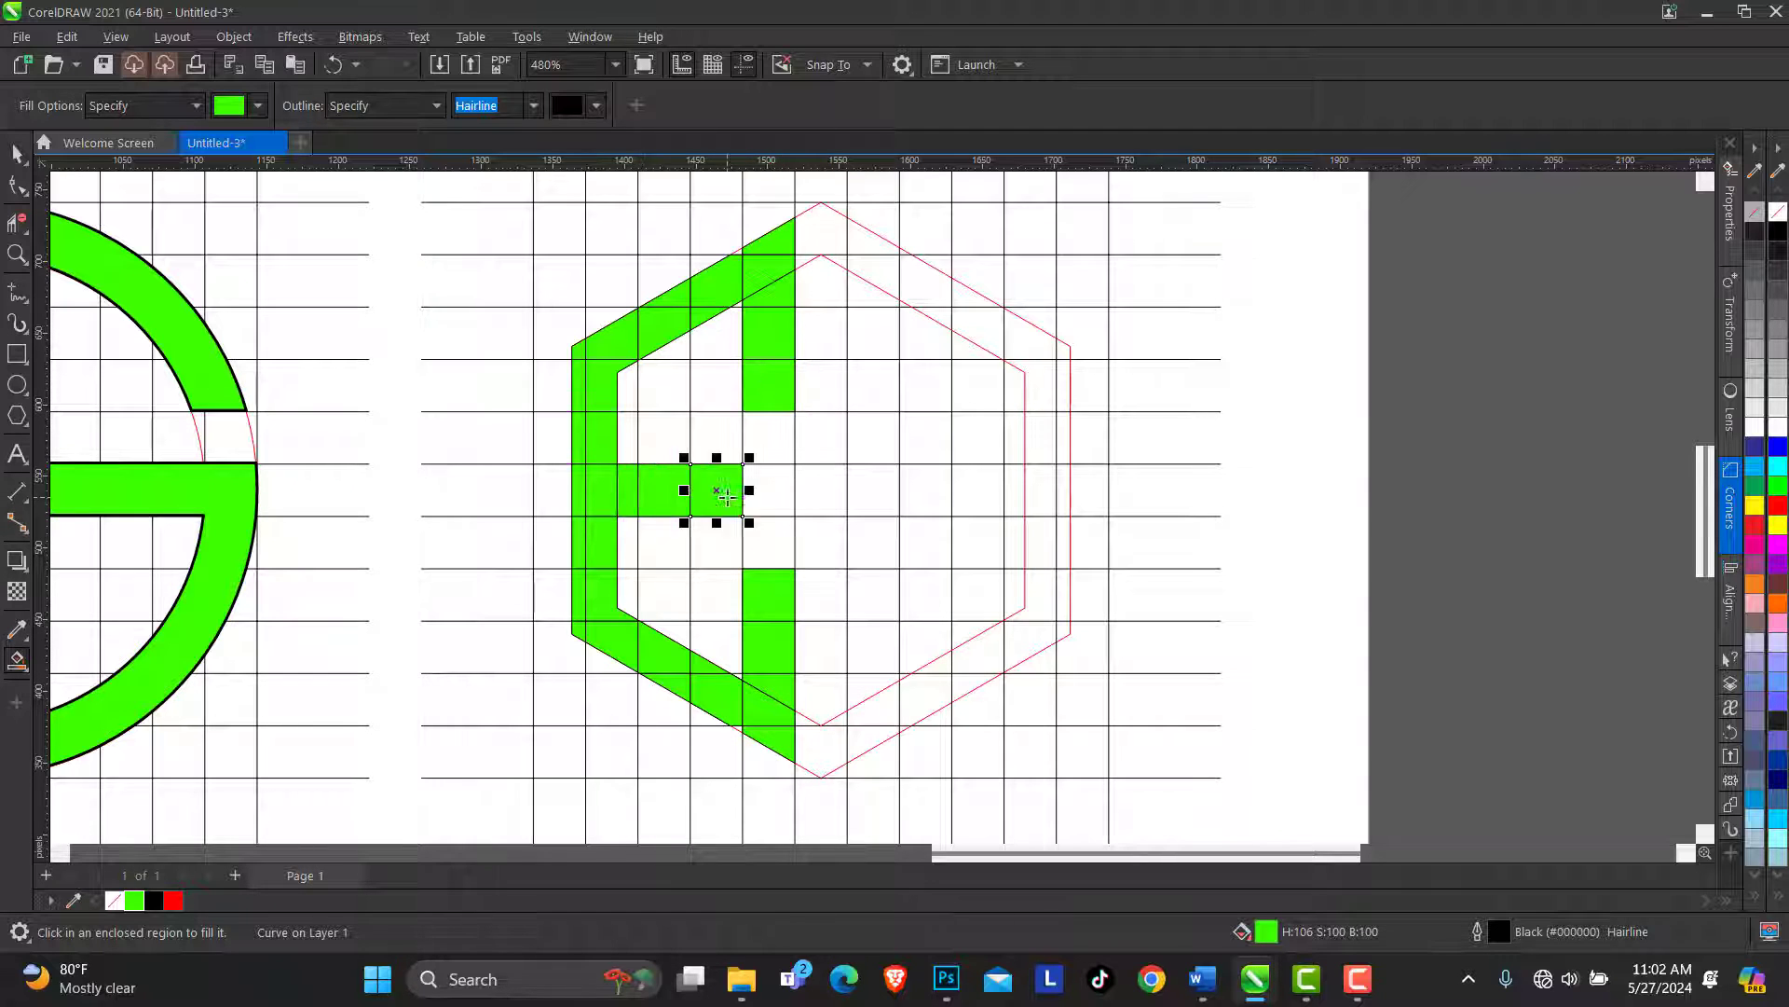
pyautogui.click(771, 495)
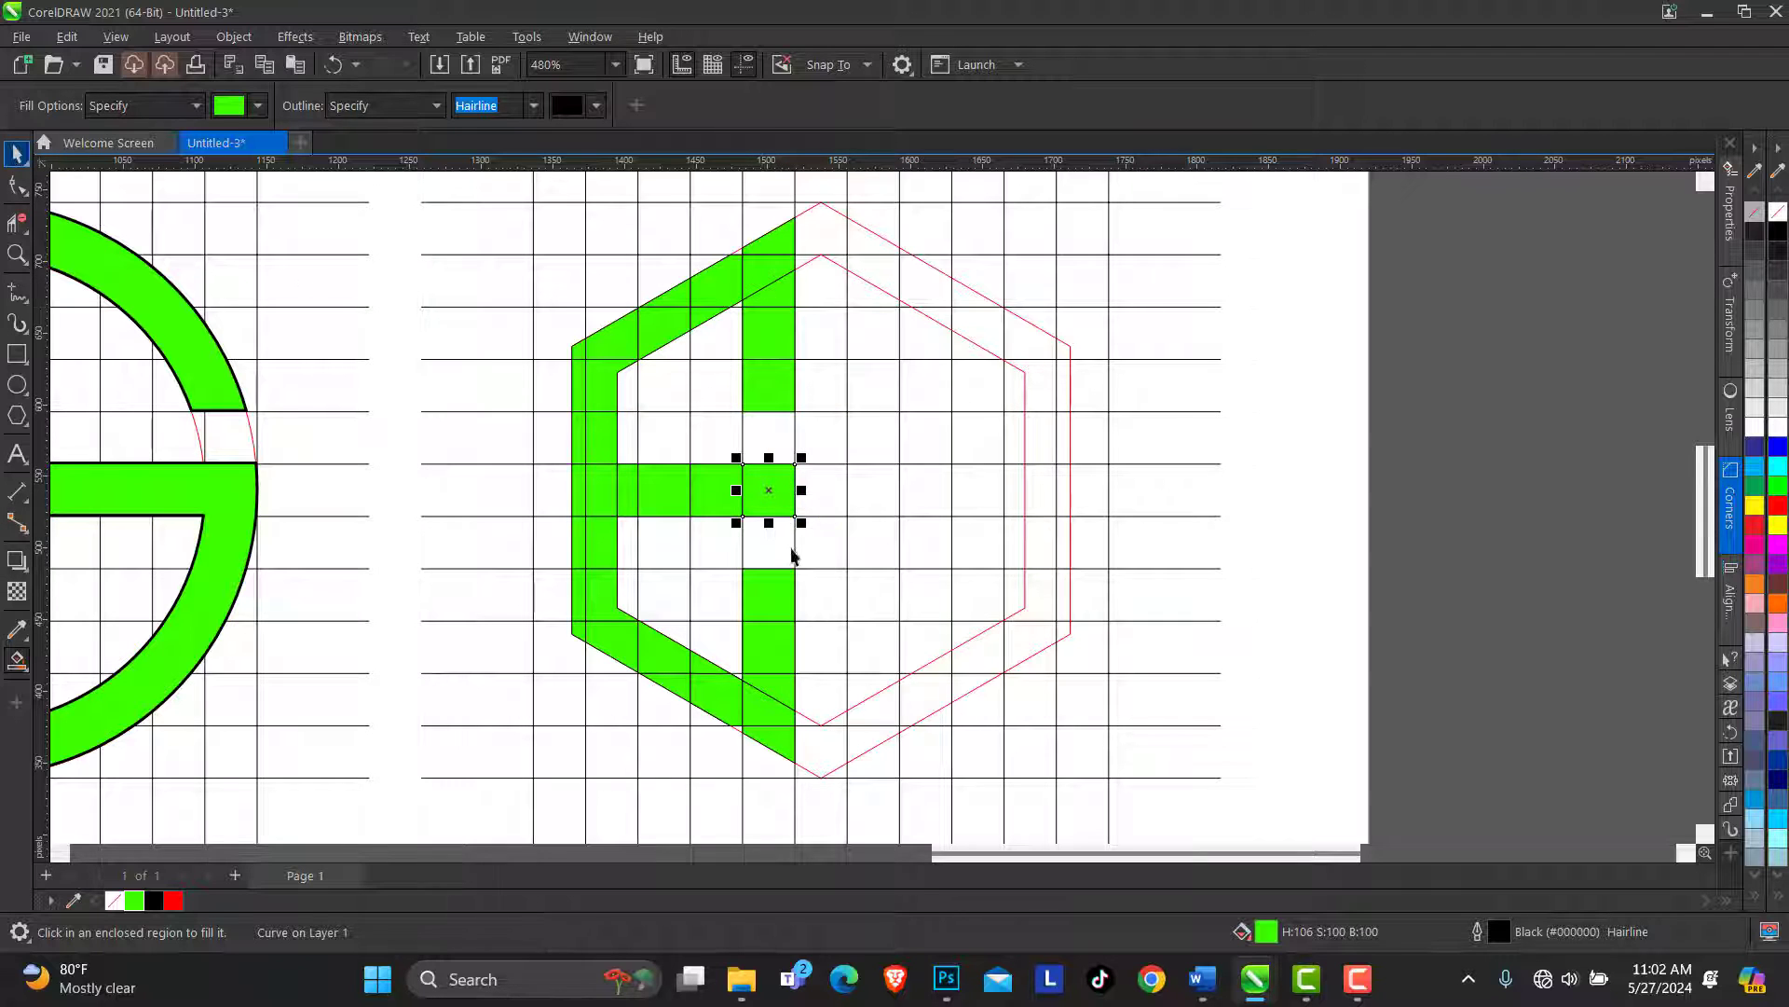
# Shorten both vertical stubs in the hexagon by deleting the end cell of each one nearest the middle bar
pyautogui.press('space')
pyautogui.click(779, 576)
pyautogui.press('Delete')
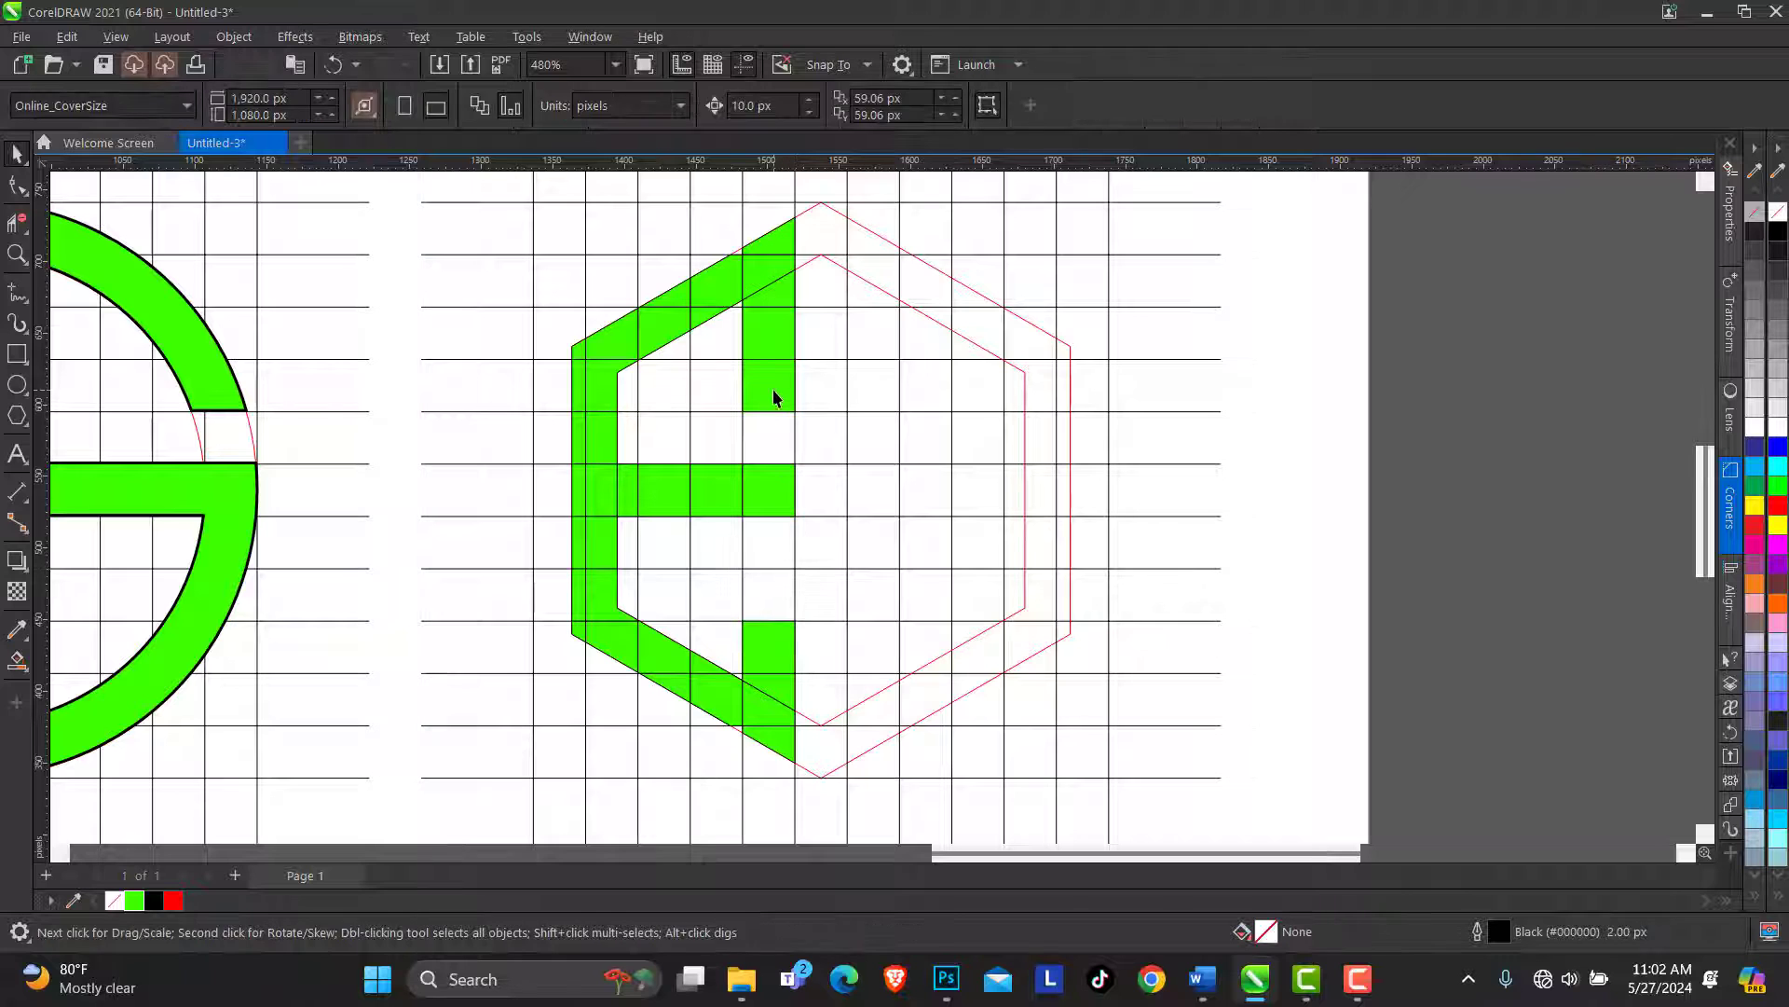
pyautogui.click(774, 396)
pyautogui.press('Delete')
# Smart Fill a green vertical bar in the column just right of the hexagon's center column, from the upper edge to the middle row
pyautogui.click(15, 659)
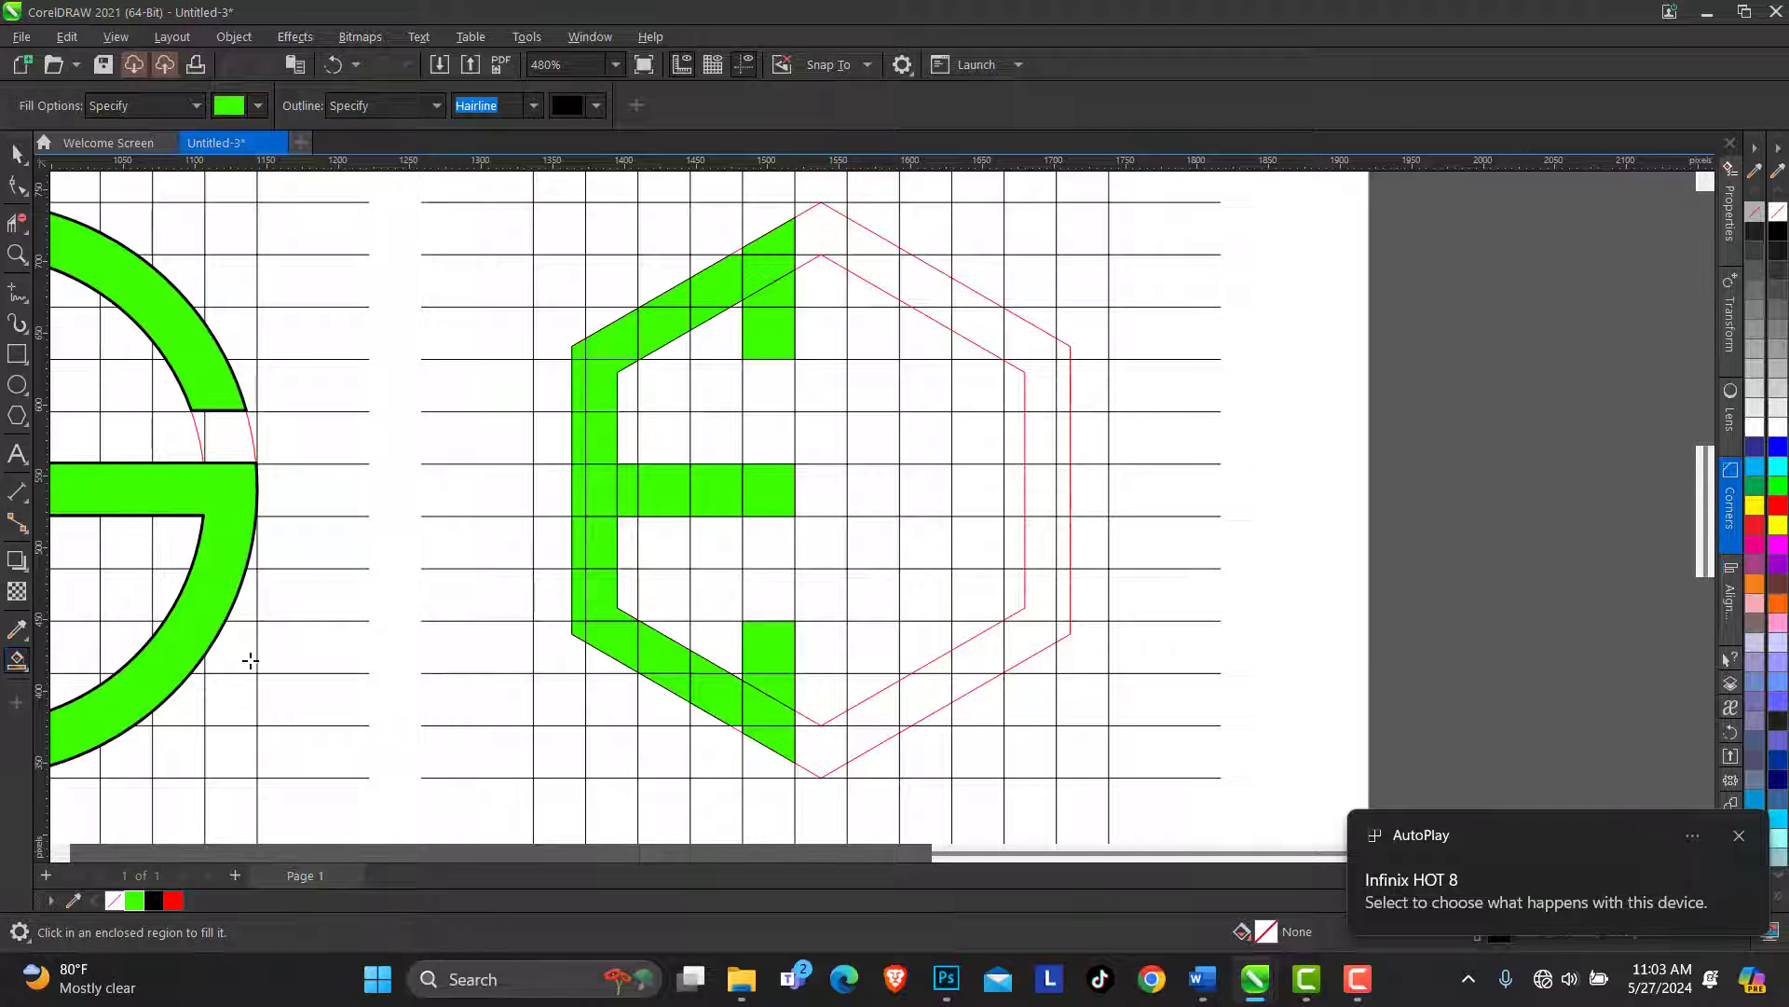
pyautogui.click(873, 244)
pyautogui.click(873, 280)
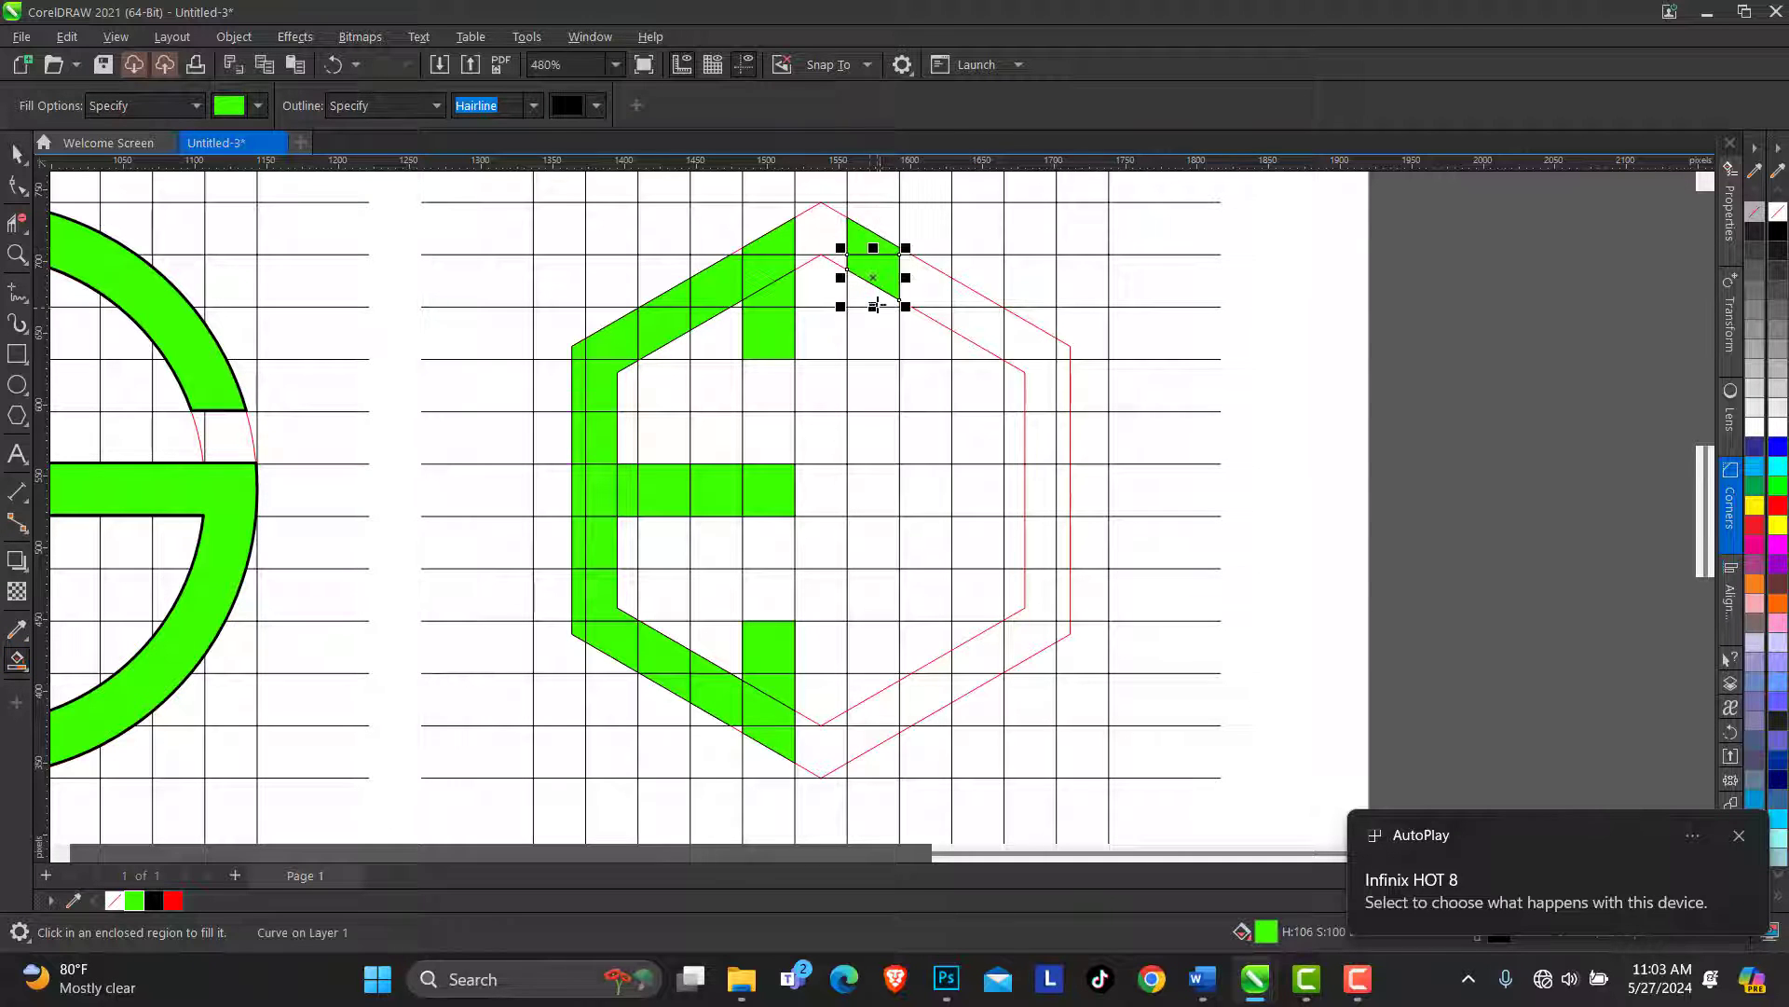
pyautogui.click(871, 341)
pyautogui.click(874, 390)
pyautogui.click(872, 440)
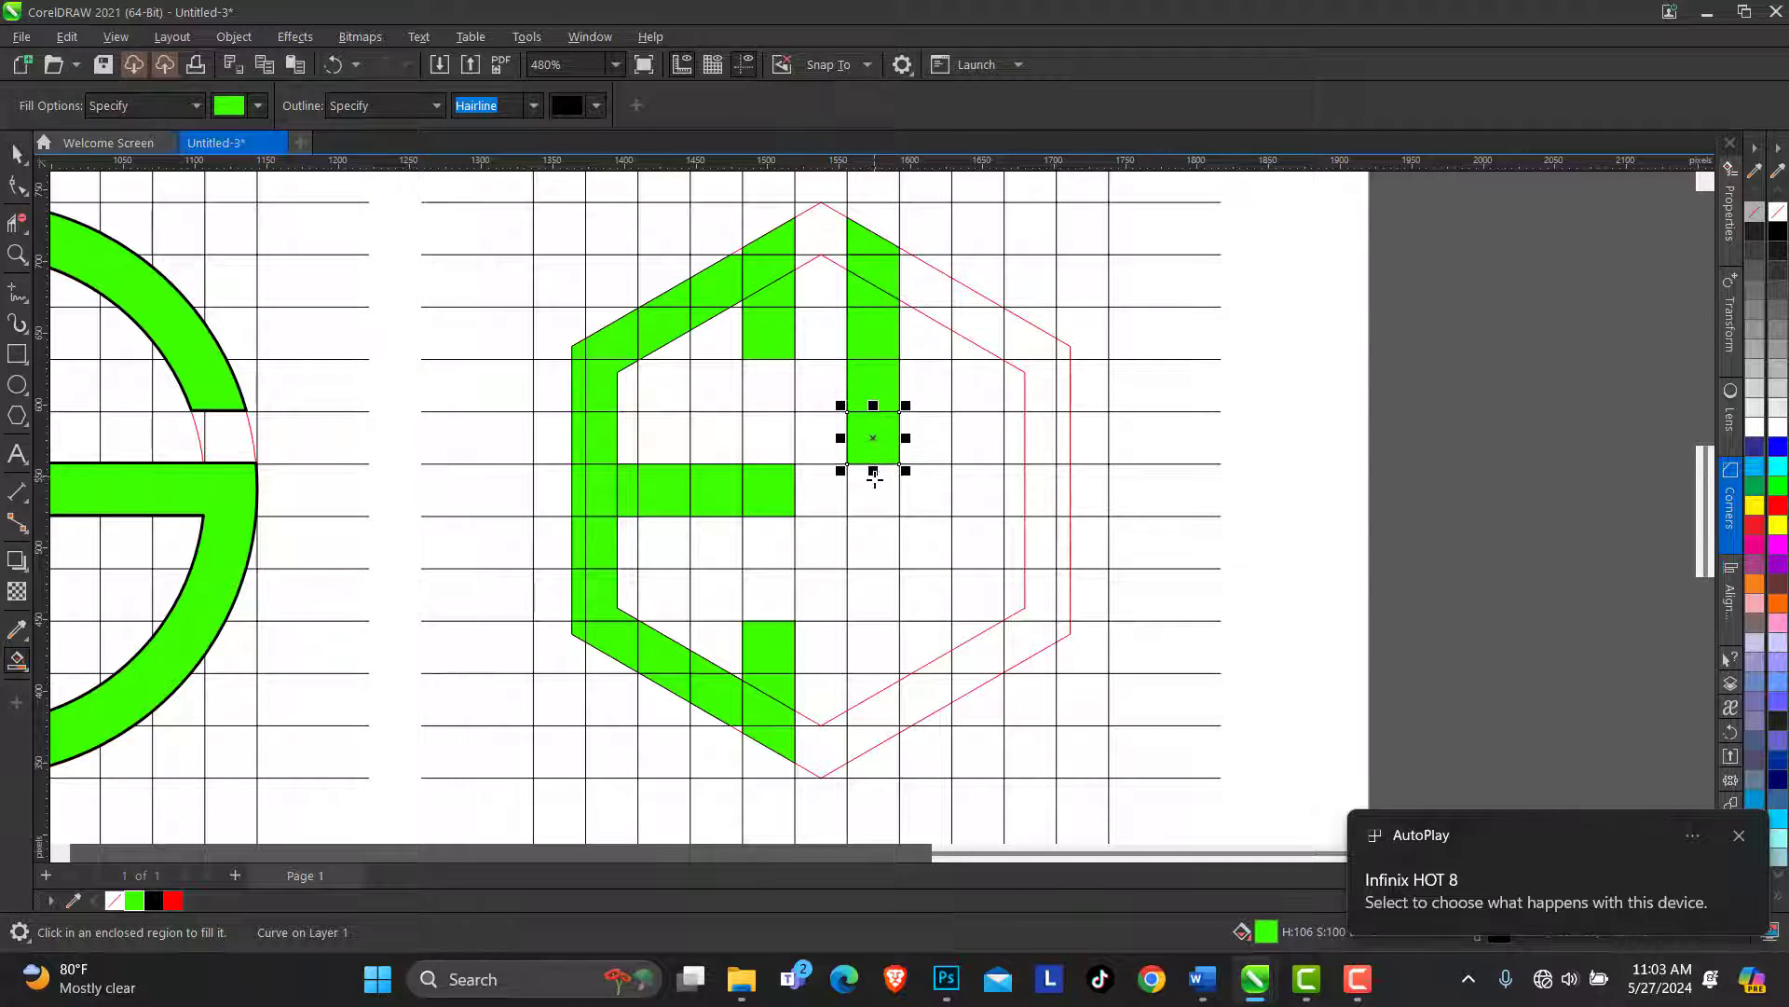
# Fill the middle row with green from that vertical bar to the outer edge of the hexagon band's right side
pyautogui.click(873, 490)
pyautogui.click(932, 492)
pyautogui.click(990, 497)
pyautogui.click(1030, 495)
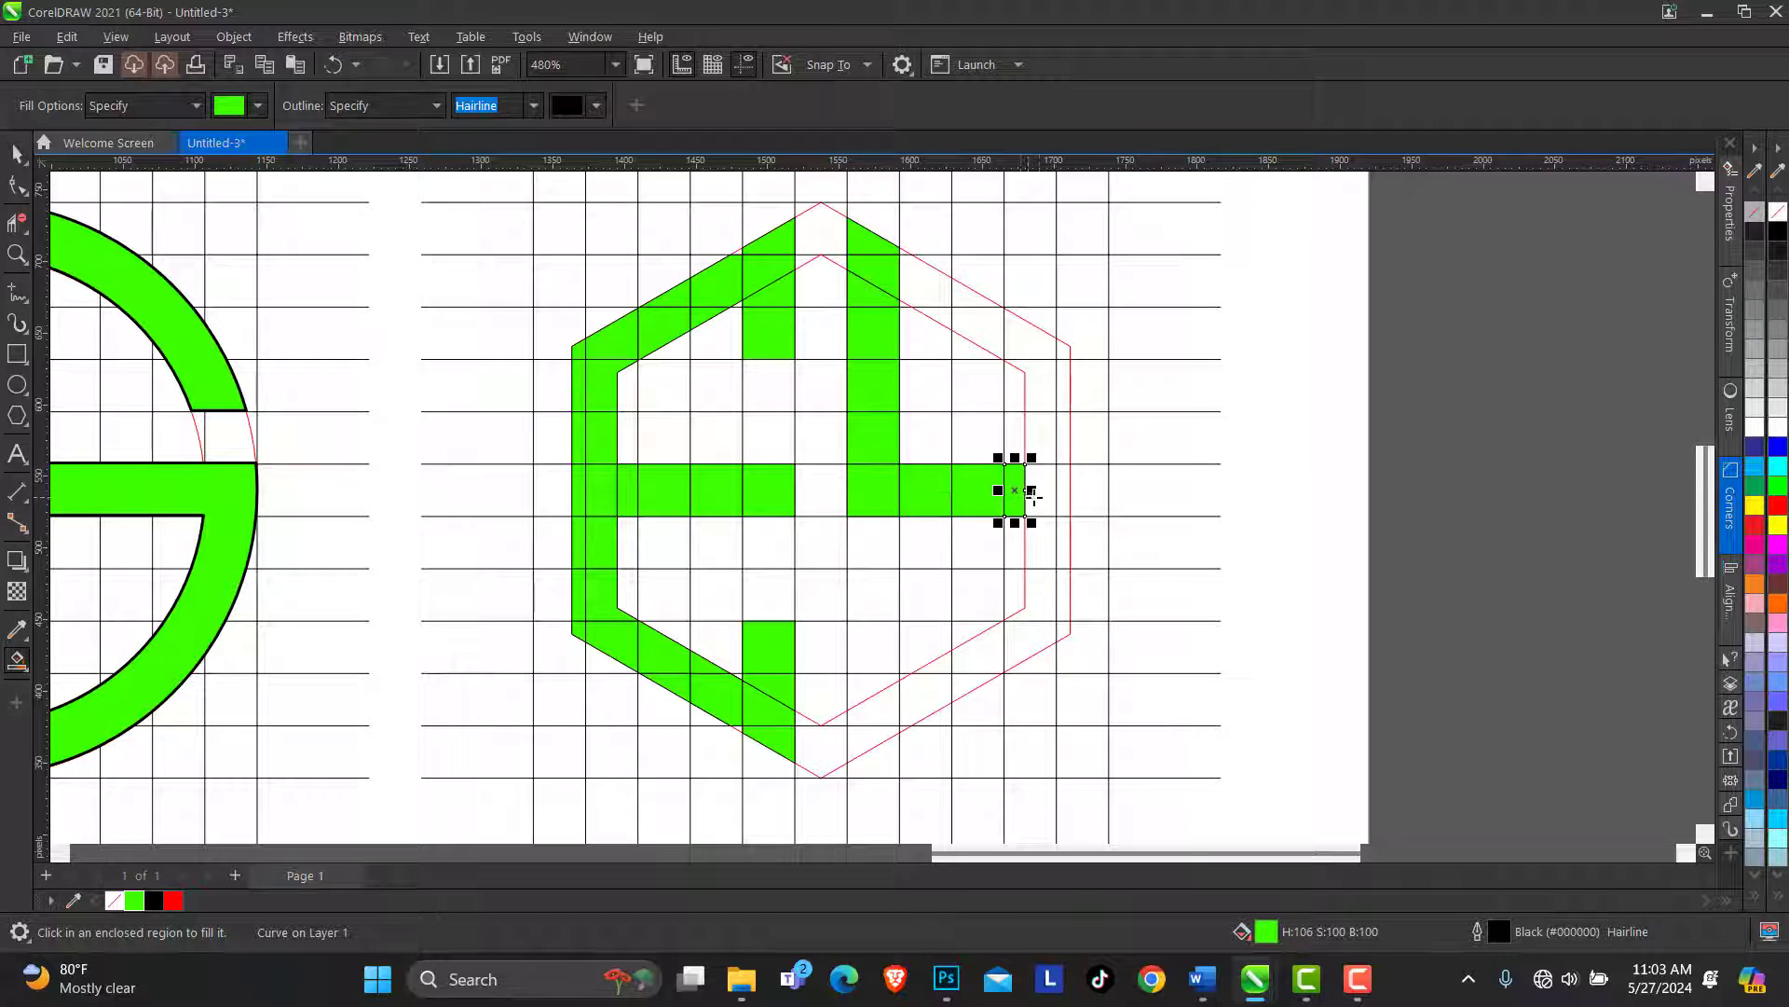
pyautogui.click(1065, 502)
# Fill the hexagon band with green below the middle bar, down its right side and along its lower-right edge to the center column
pyautogui.click(1064, 542)
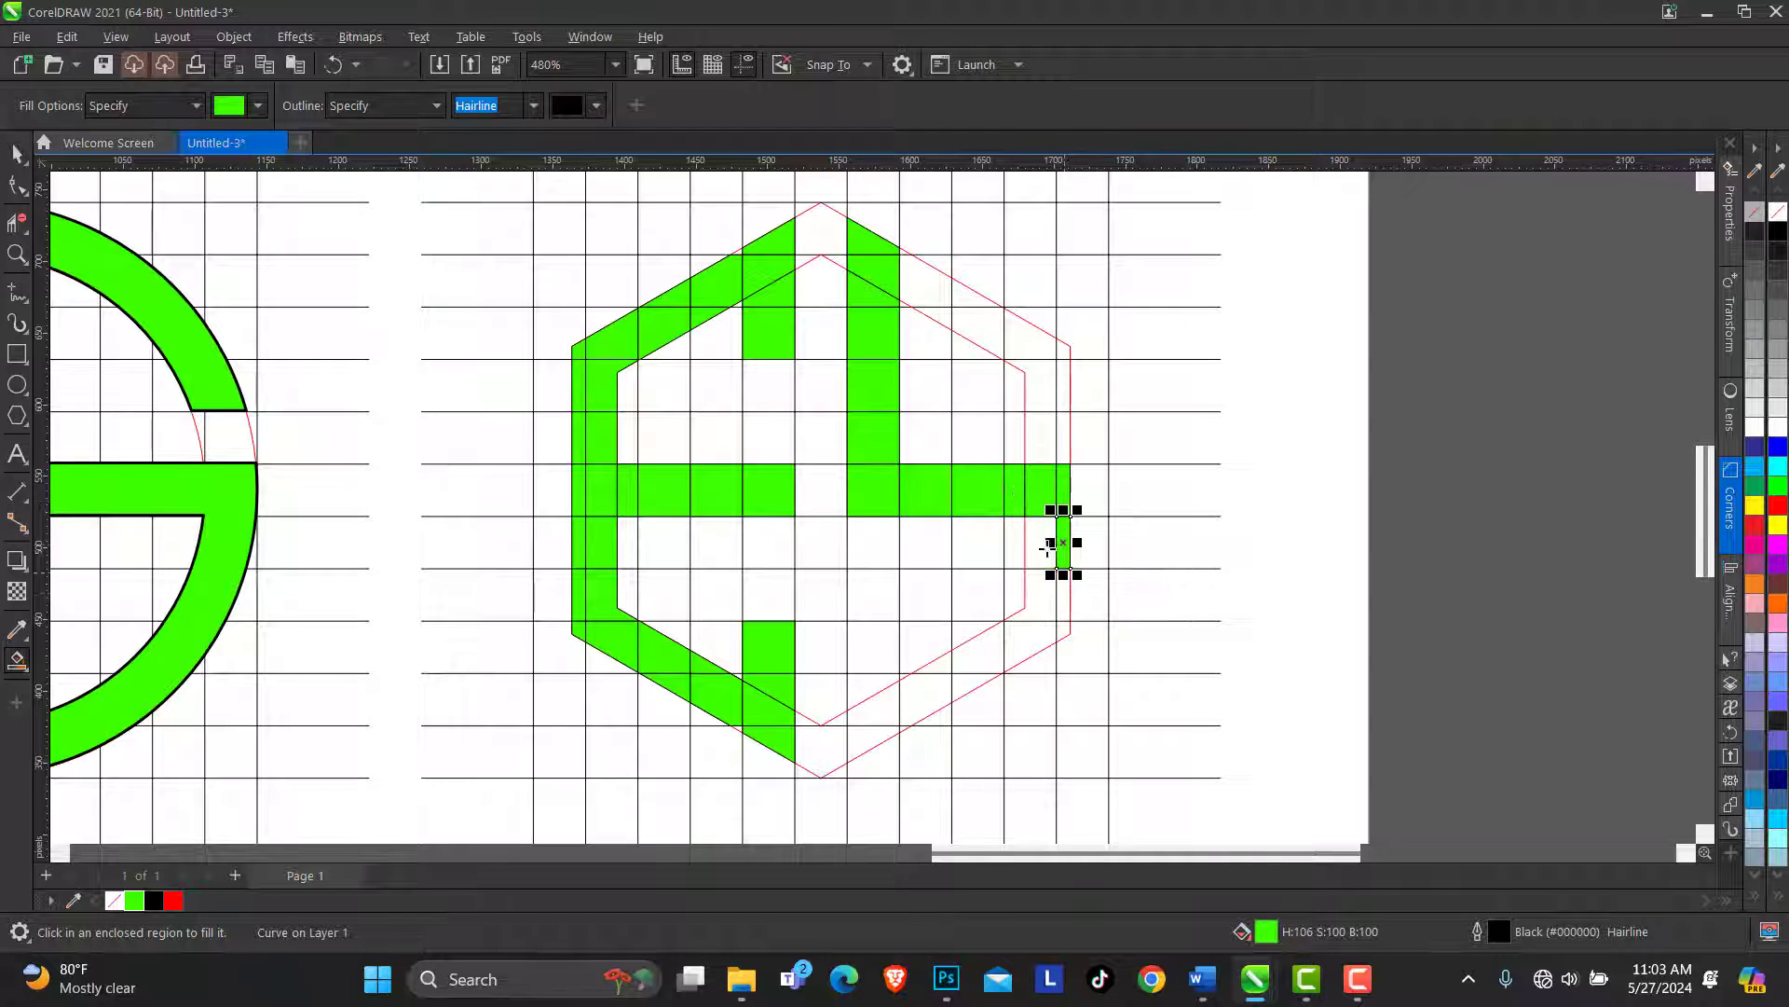
pyautogui.click(1041, 542)
pyautogui.click(1039, 592)
pyautogui.click(1063, 596)
pyautogui.click(1035, 639)
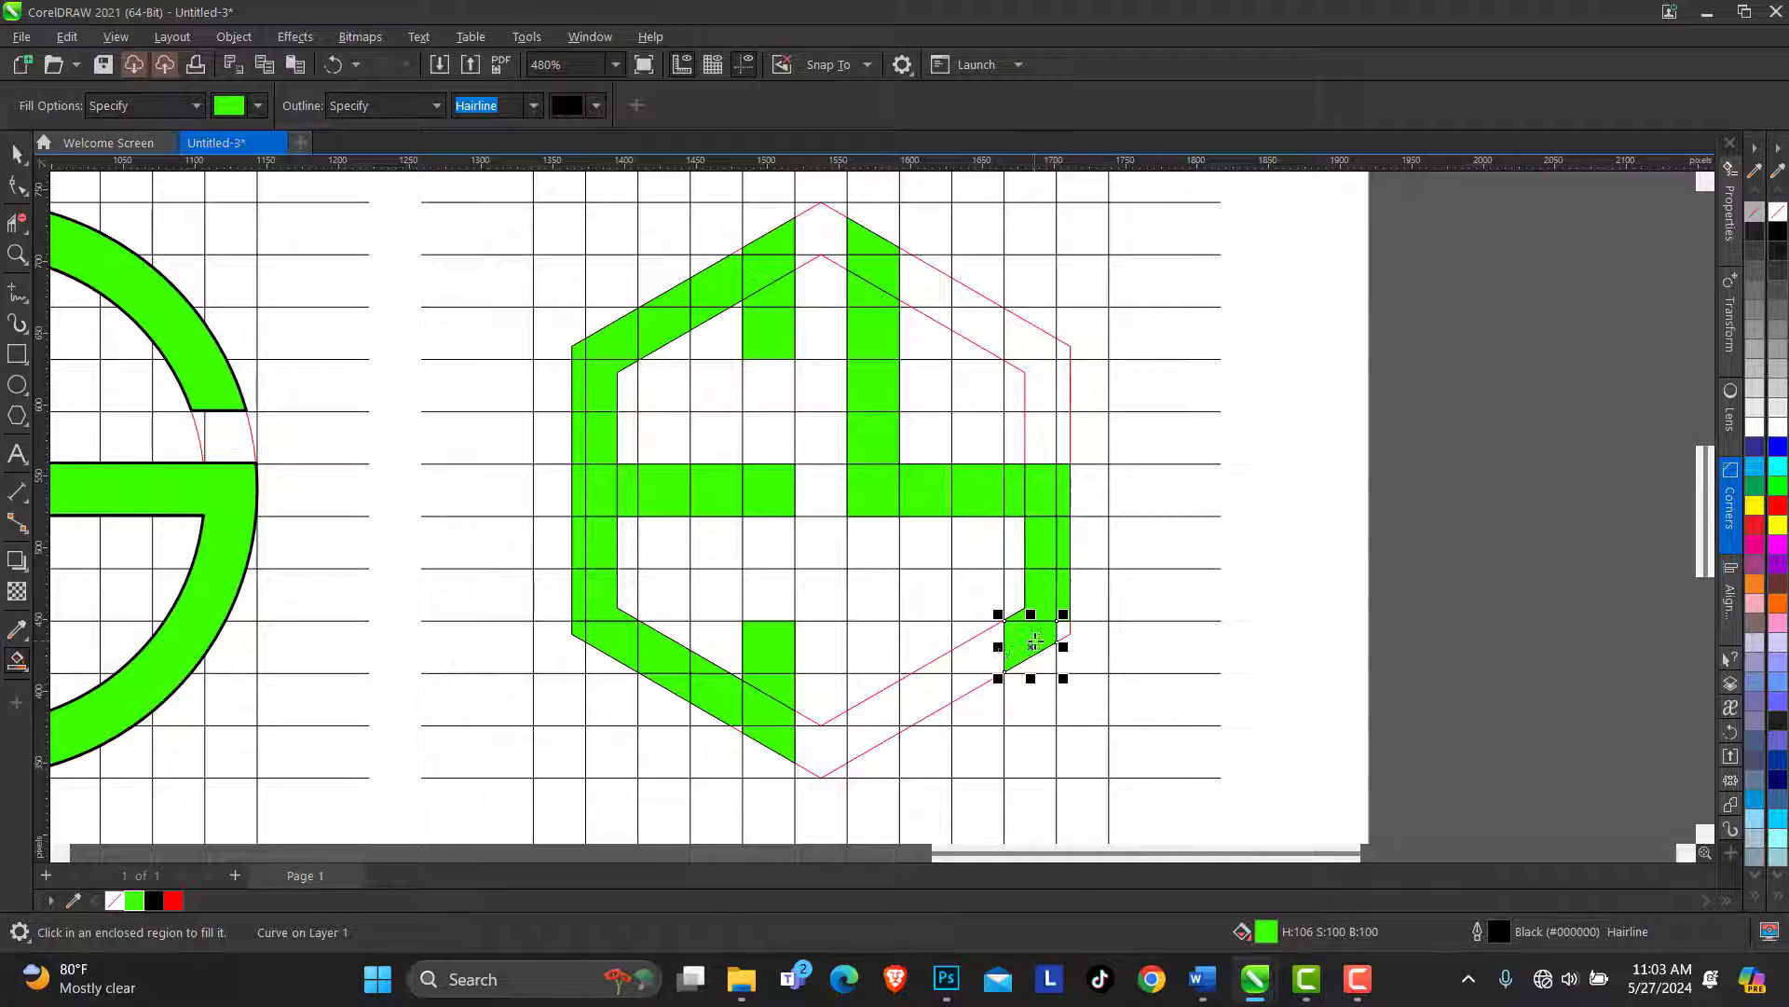
pyautogui.click(978, 653)
pyautogui.click(970, 685)
pyautogui.click(923, 708)
pyautogui.click(872, 740)
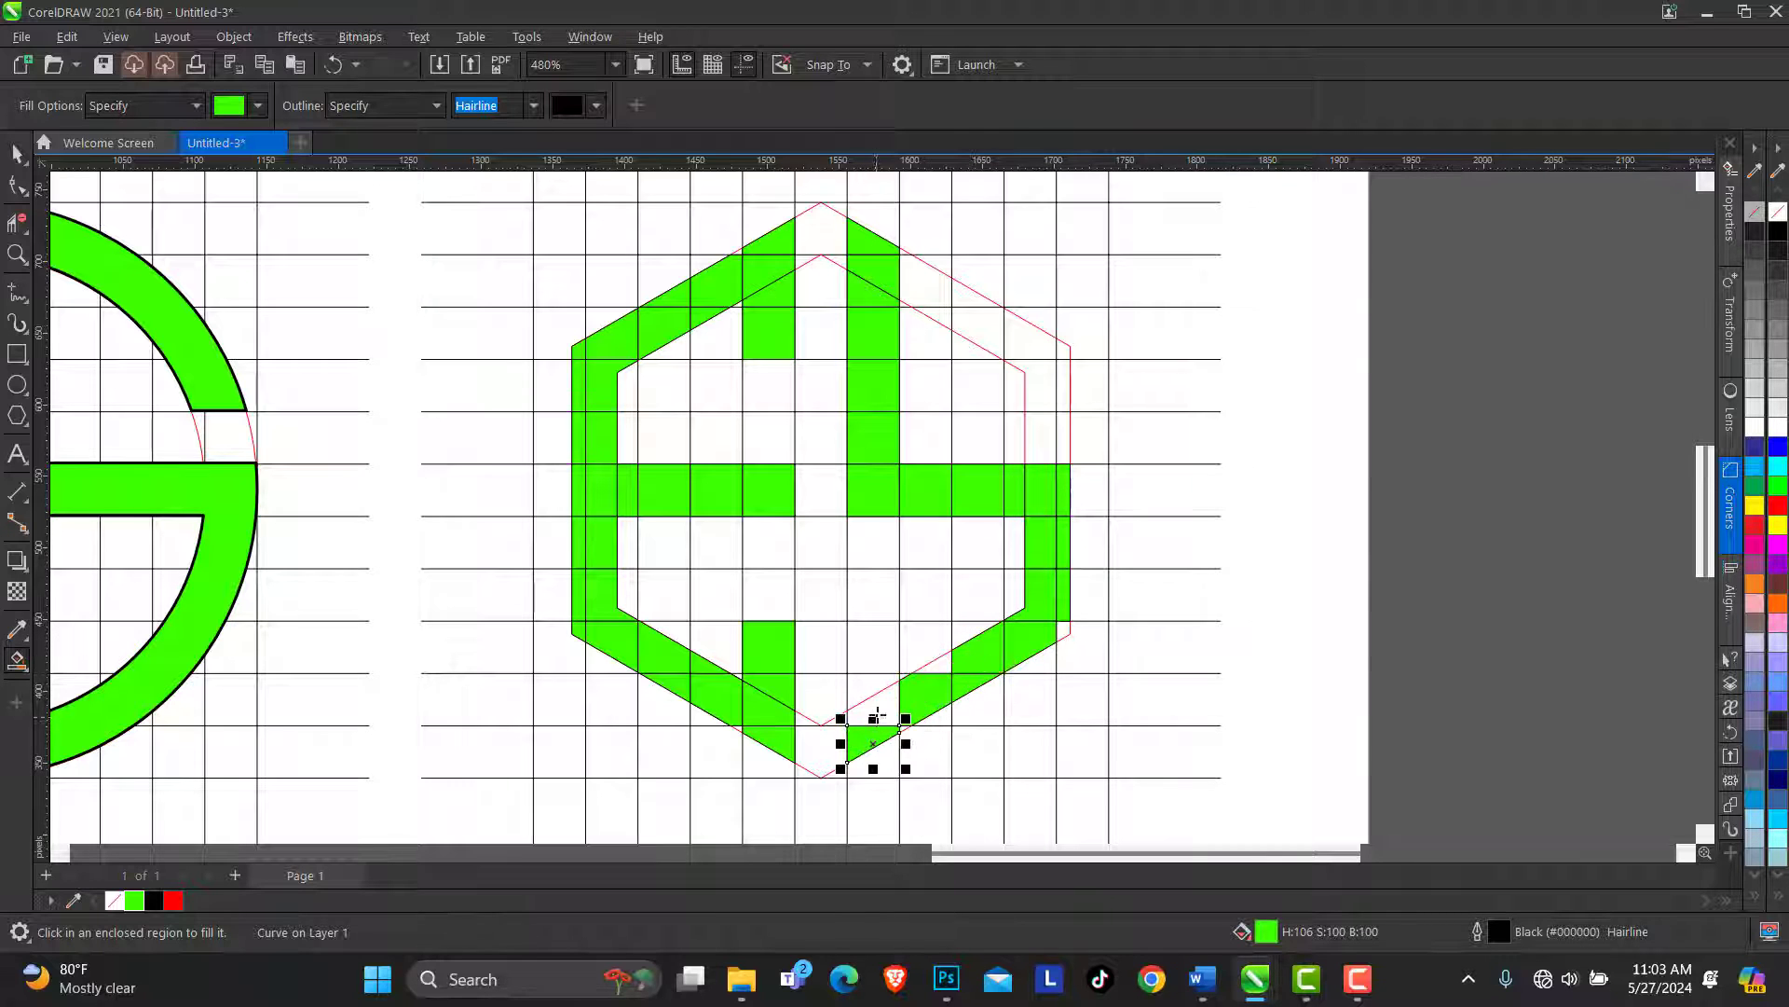
# Fill a vertical stub with green just right of the center column, from the lower-right edge up to one row below the middle bar
pyautogui.click(873, 713)
pyautogui.click(874, 688)
pyautogui.click(871, 647)
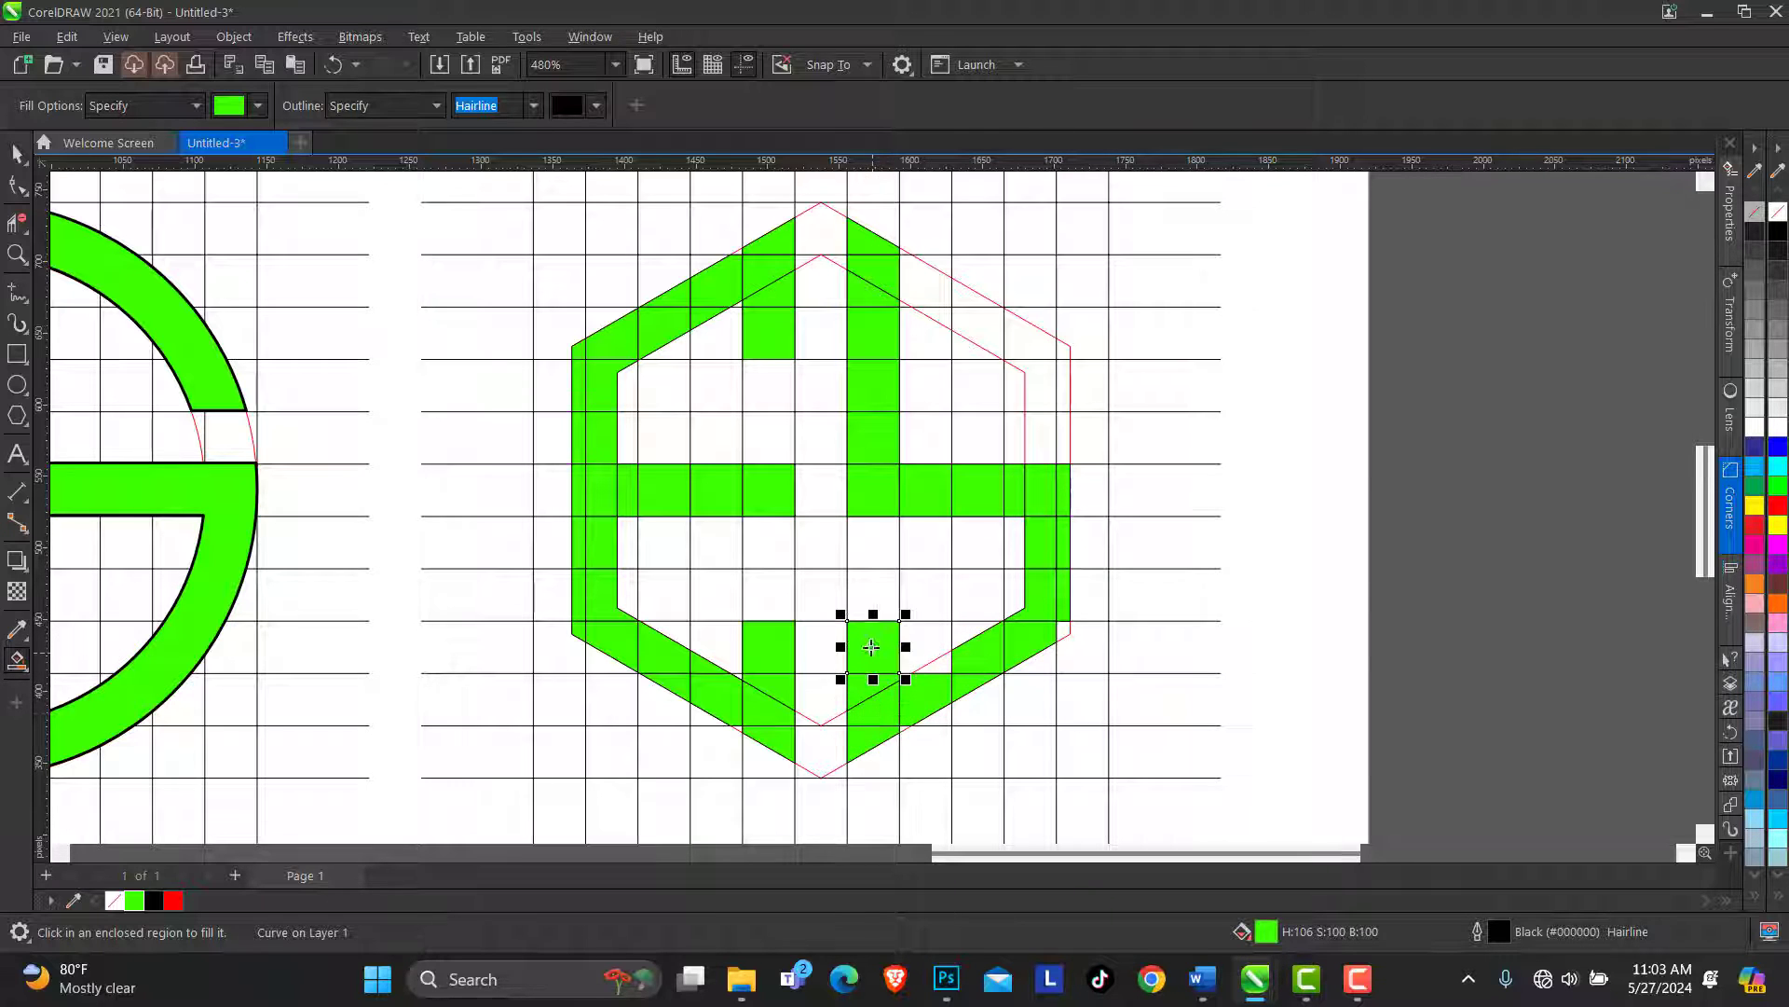
pyautogui.click(886, 585)
# Fill the hexagon band's upper-right edge and upper-right corner with green, leaving a one-cell gap above the middle bar on the right side
pyautogui.click(932, 284)
pyautogui.click(953, 324)
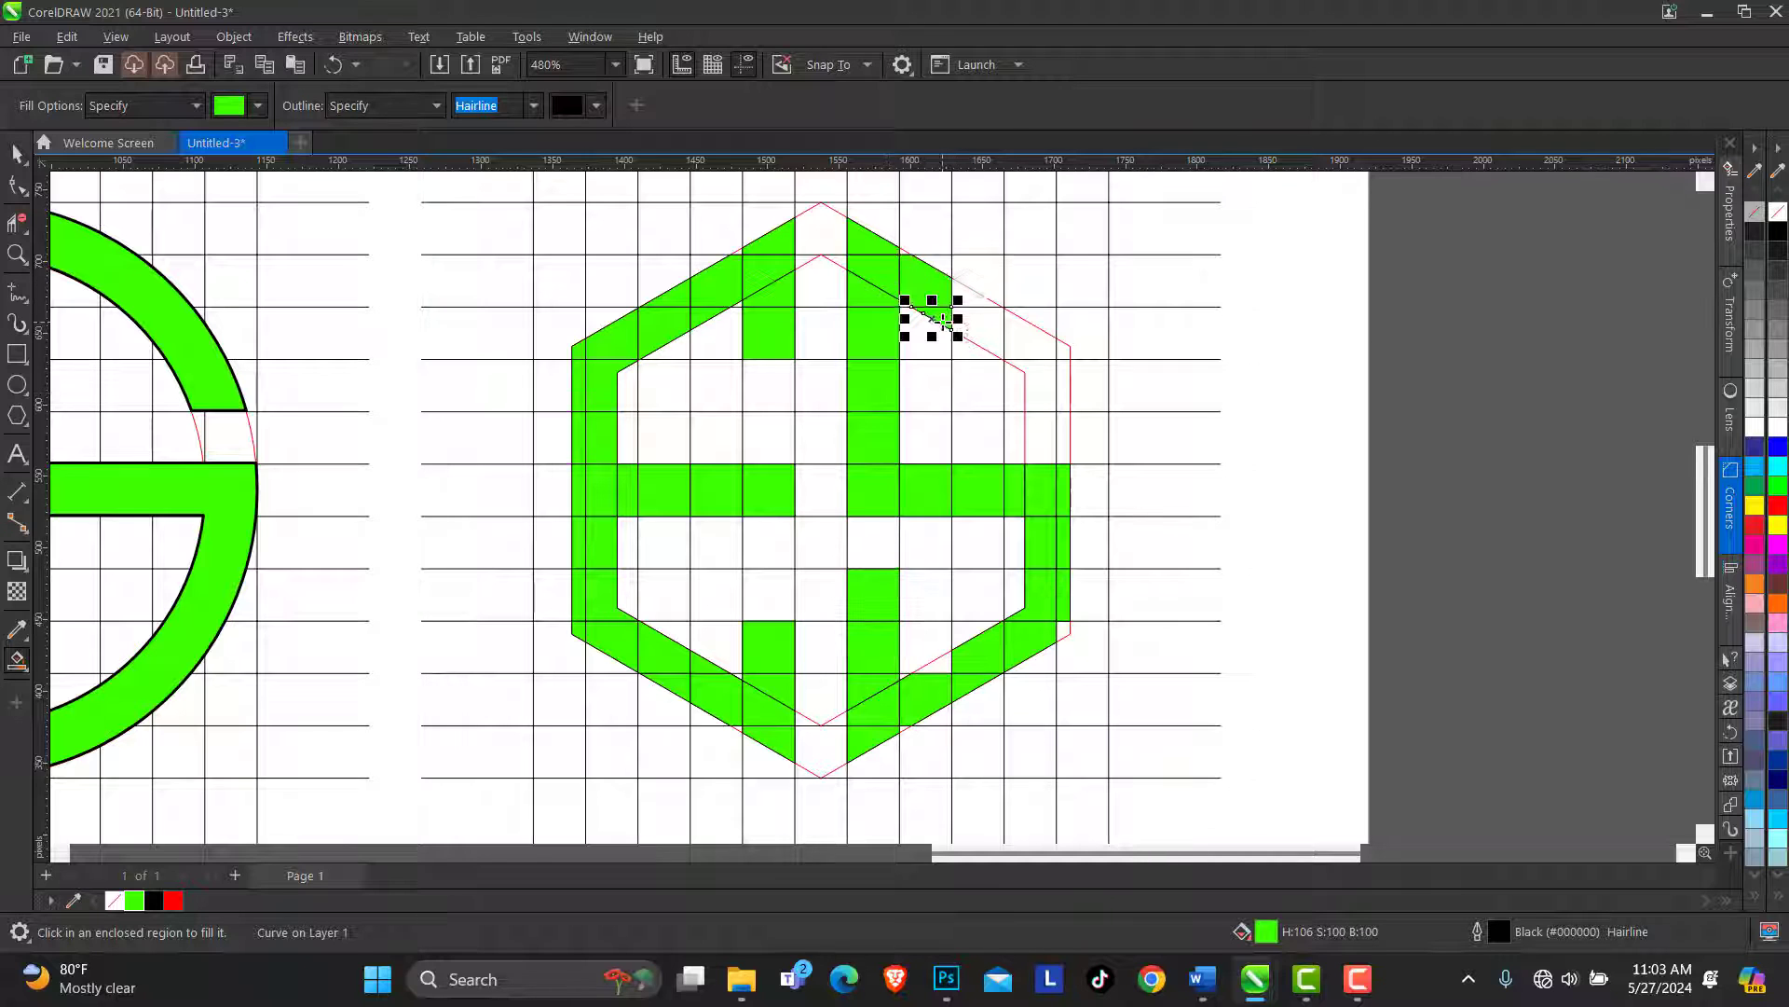
pyautogui.click(974, 289)
pyautogui.click(984, 337)
pyautogui.click(1034, 341)
pyautogui.click(1041, 384)
pyautogui.click(1076, 377)
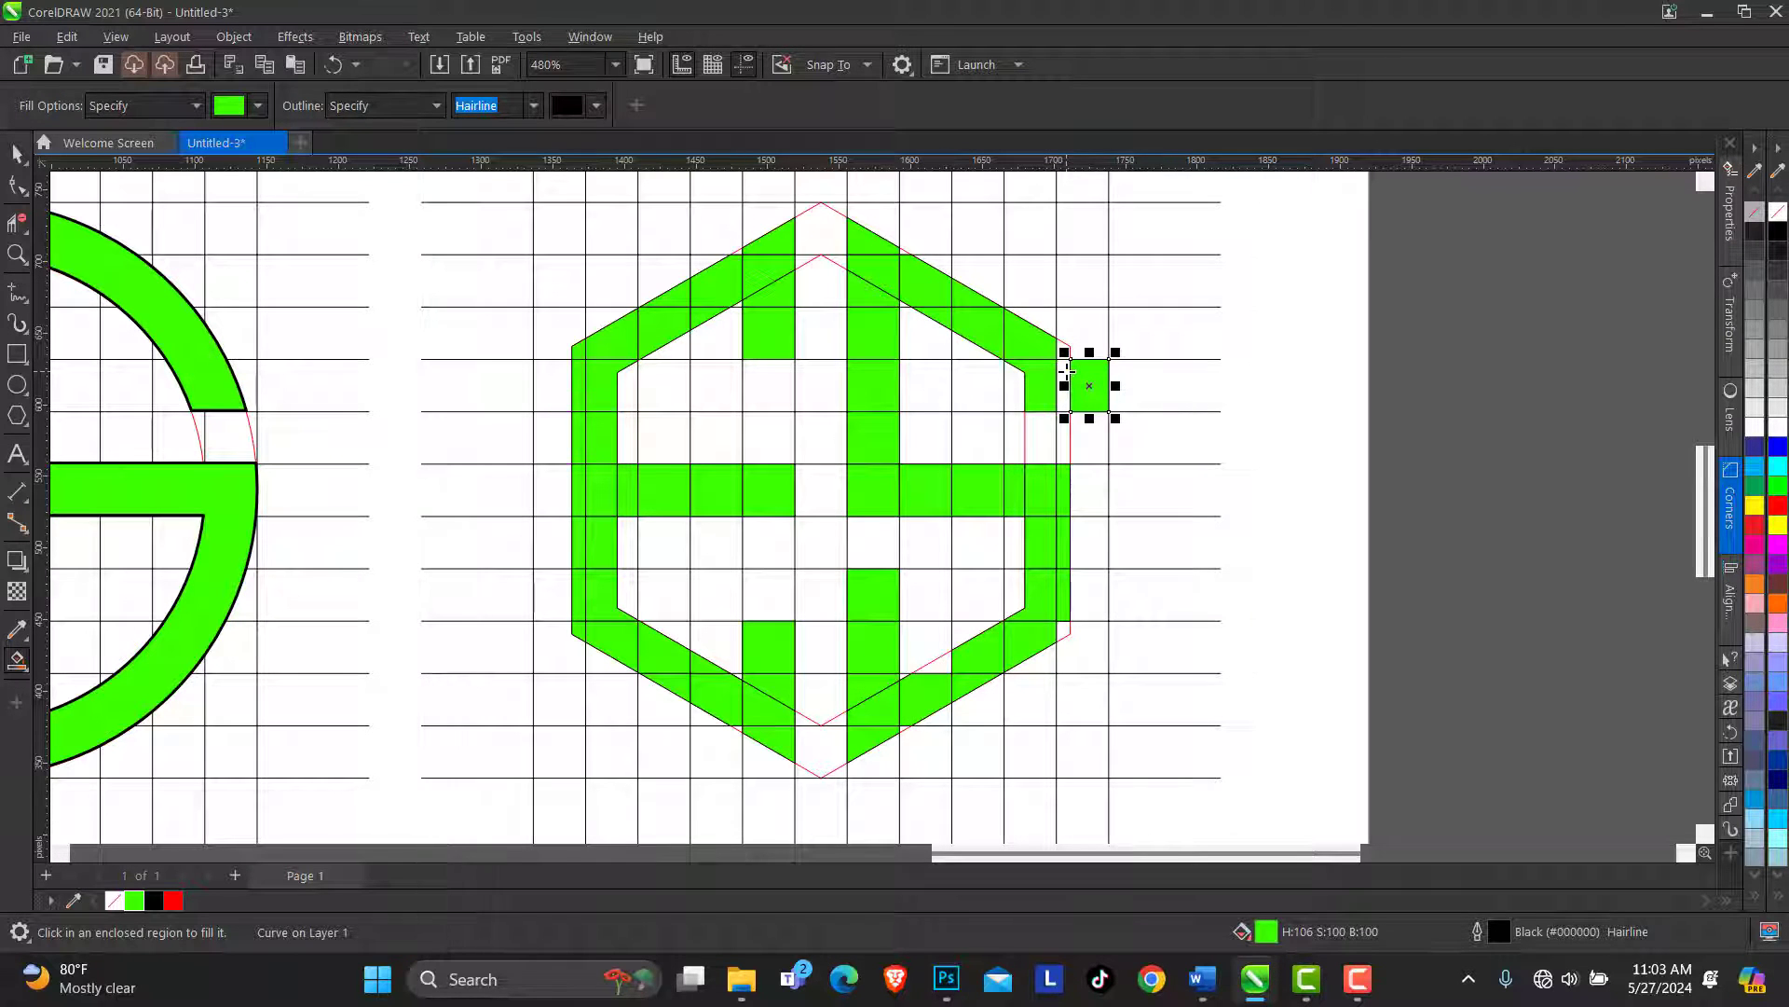
pyautogui.hotkey('ctrl', 'z')
pyautogui.click(1065, 377)
pyautogui.click(1064, 349)
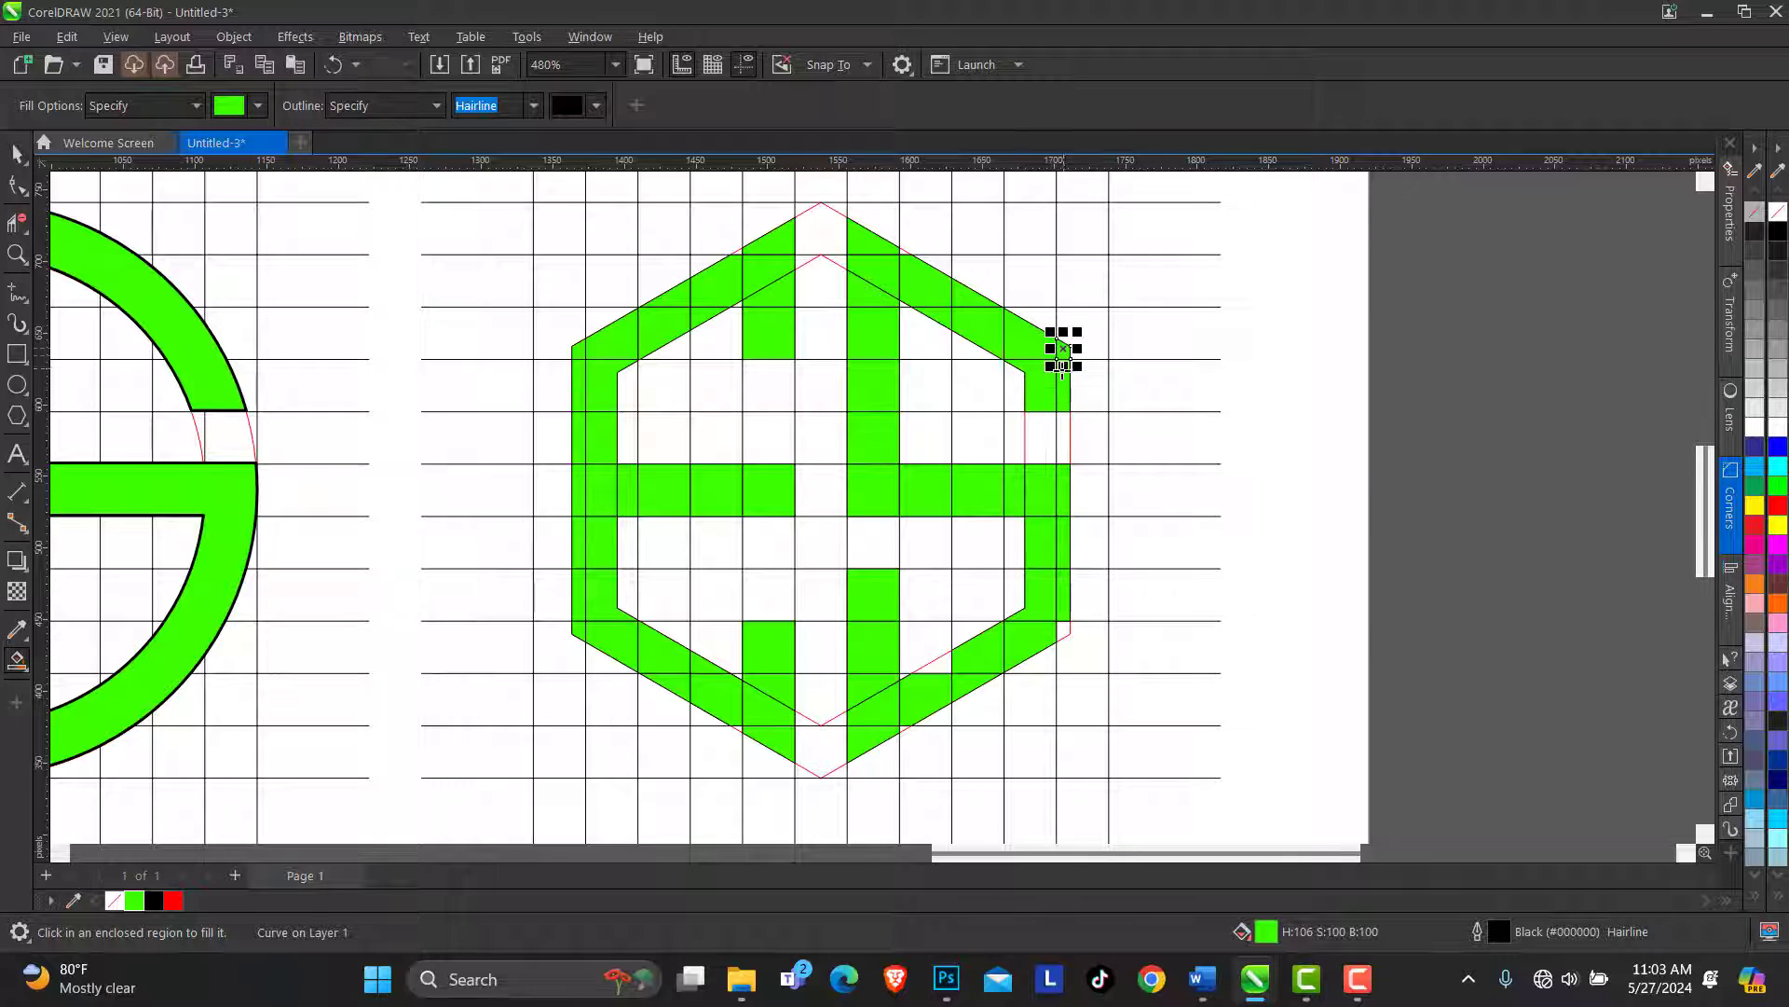
# Fill the leftover slivers along the band's upper-right edge, lower-right corner and lower-right edge with green
pyautogui.click(905, 251)
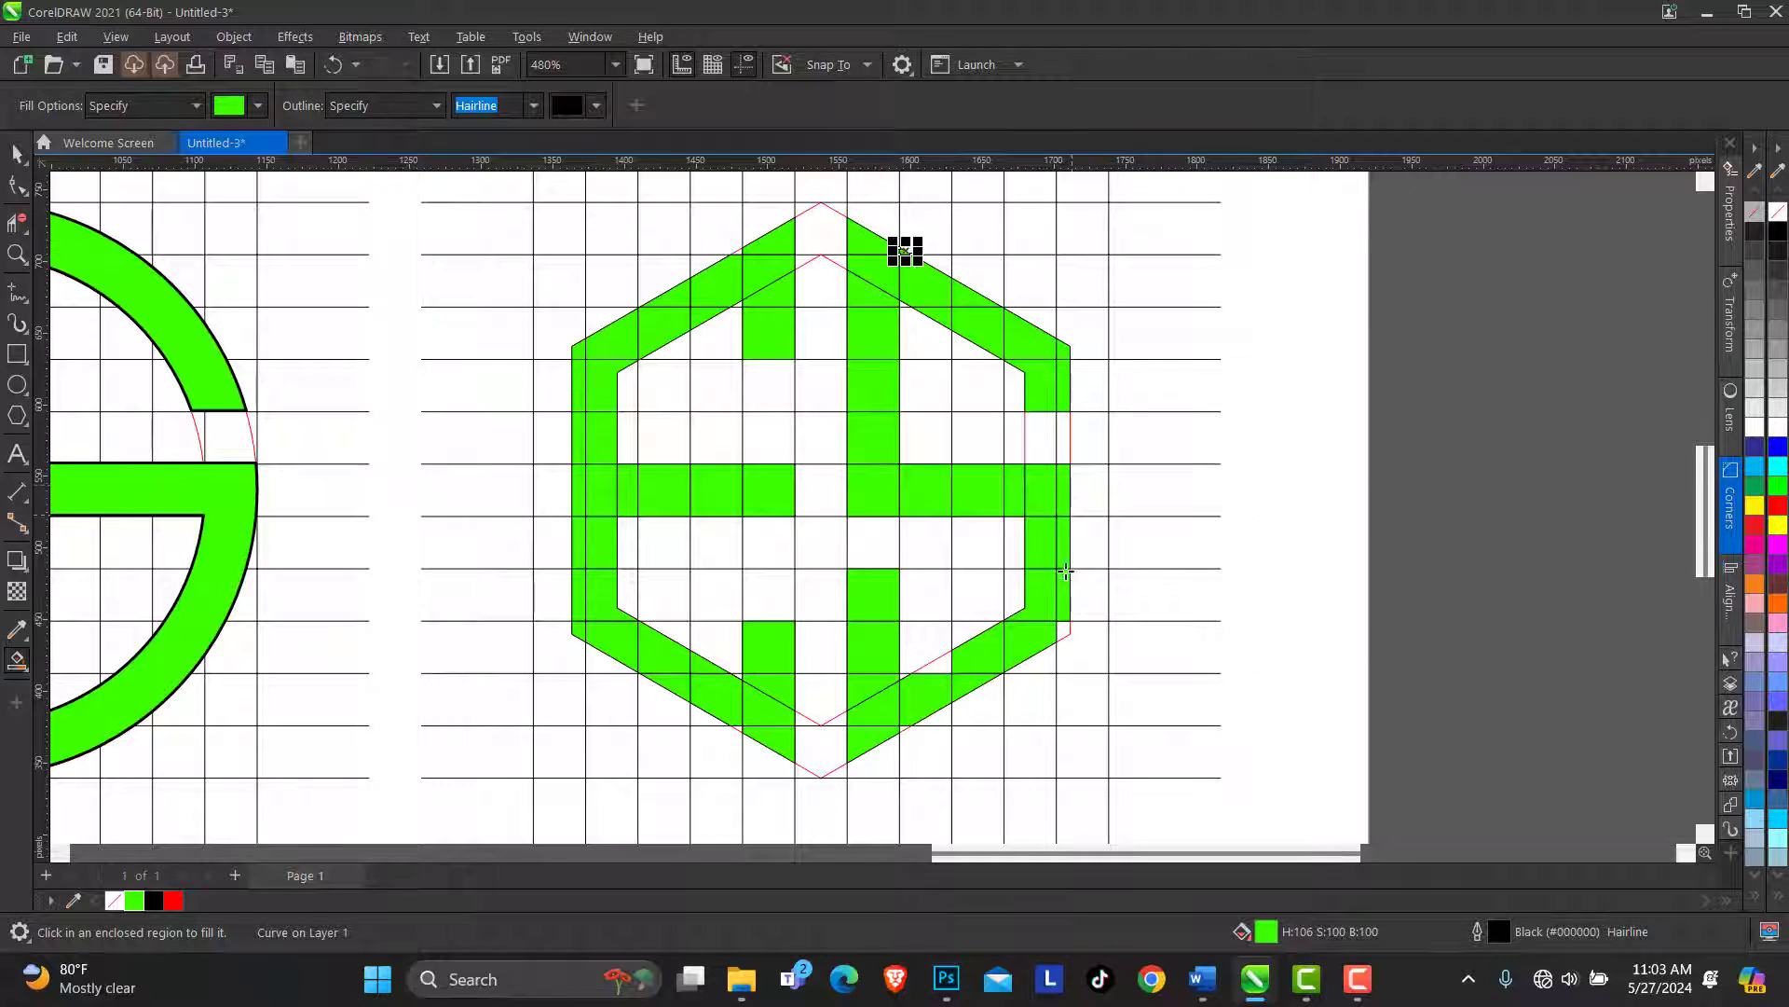
pyautogui.click(1064, 630)
pyautogui.click(932, 664)
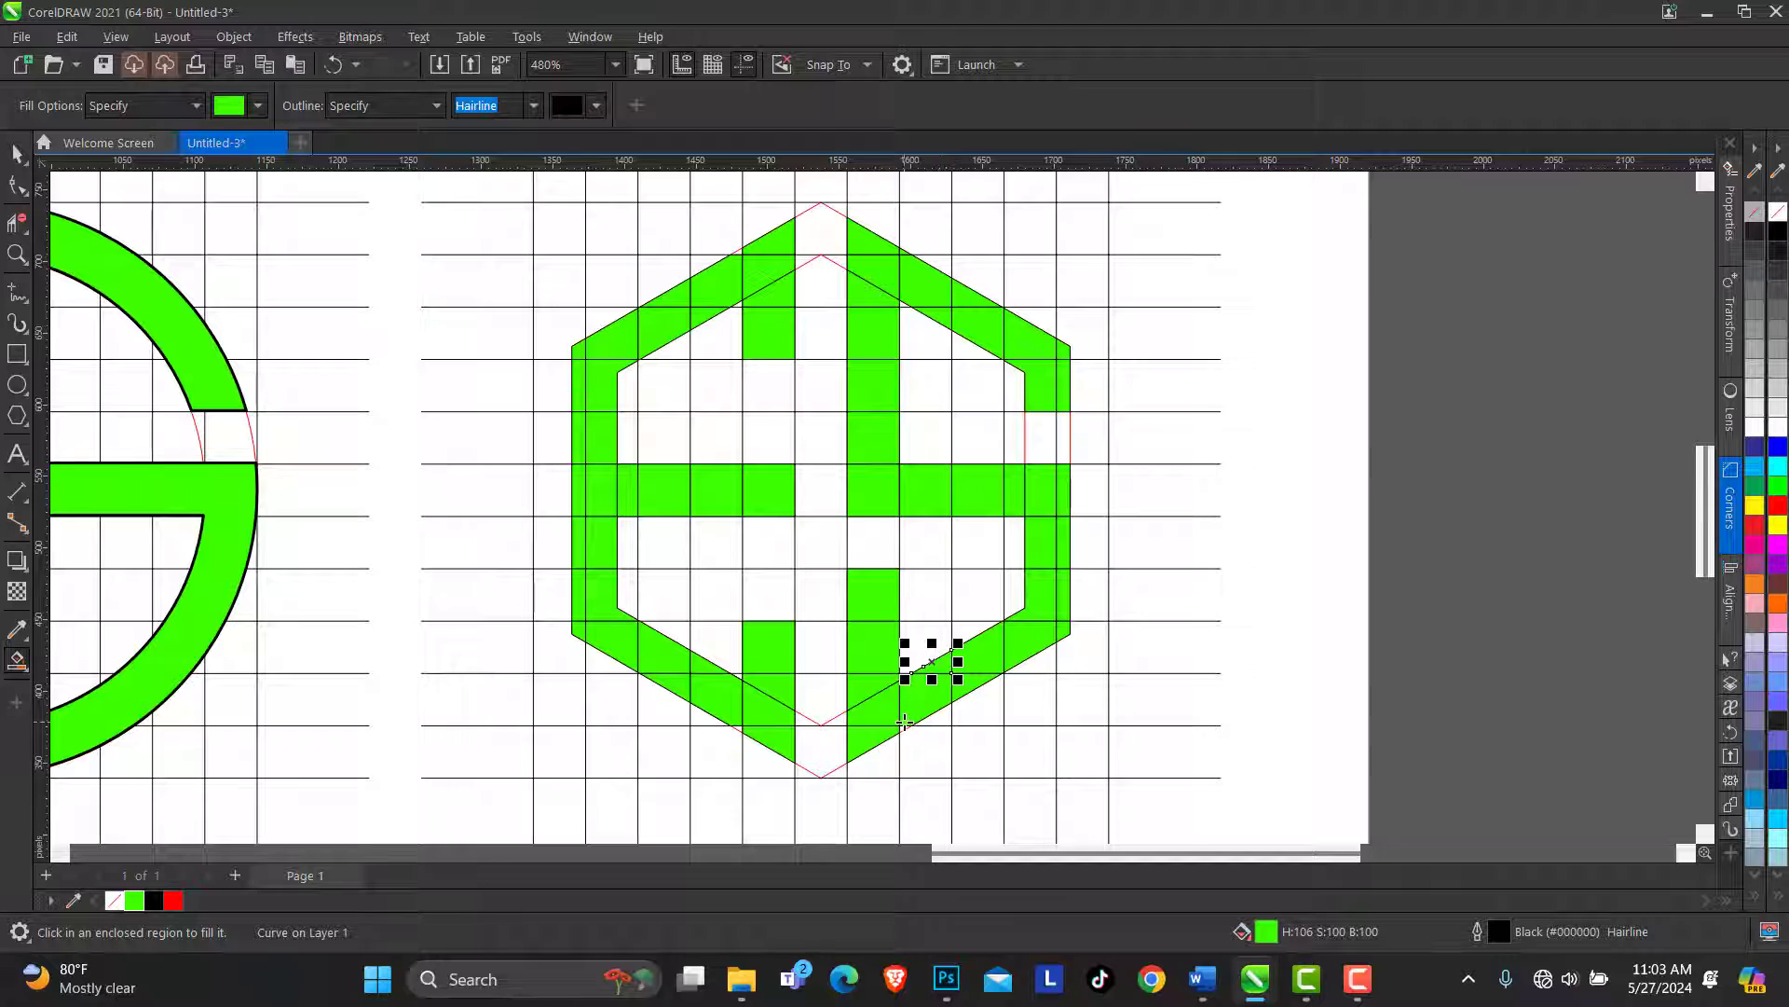
pyautogui.click(903, 725)
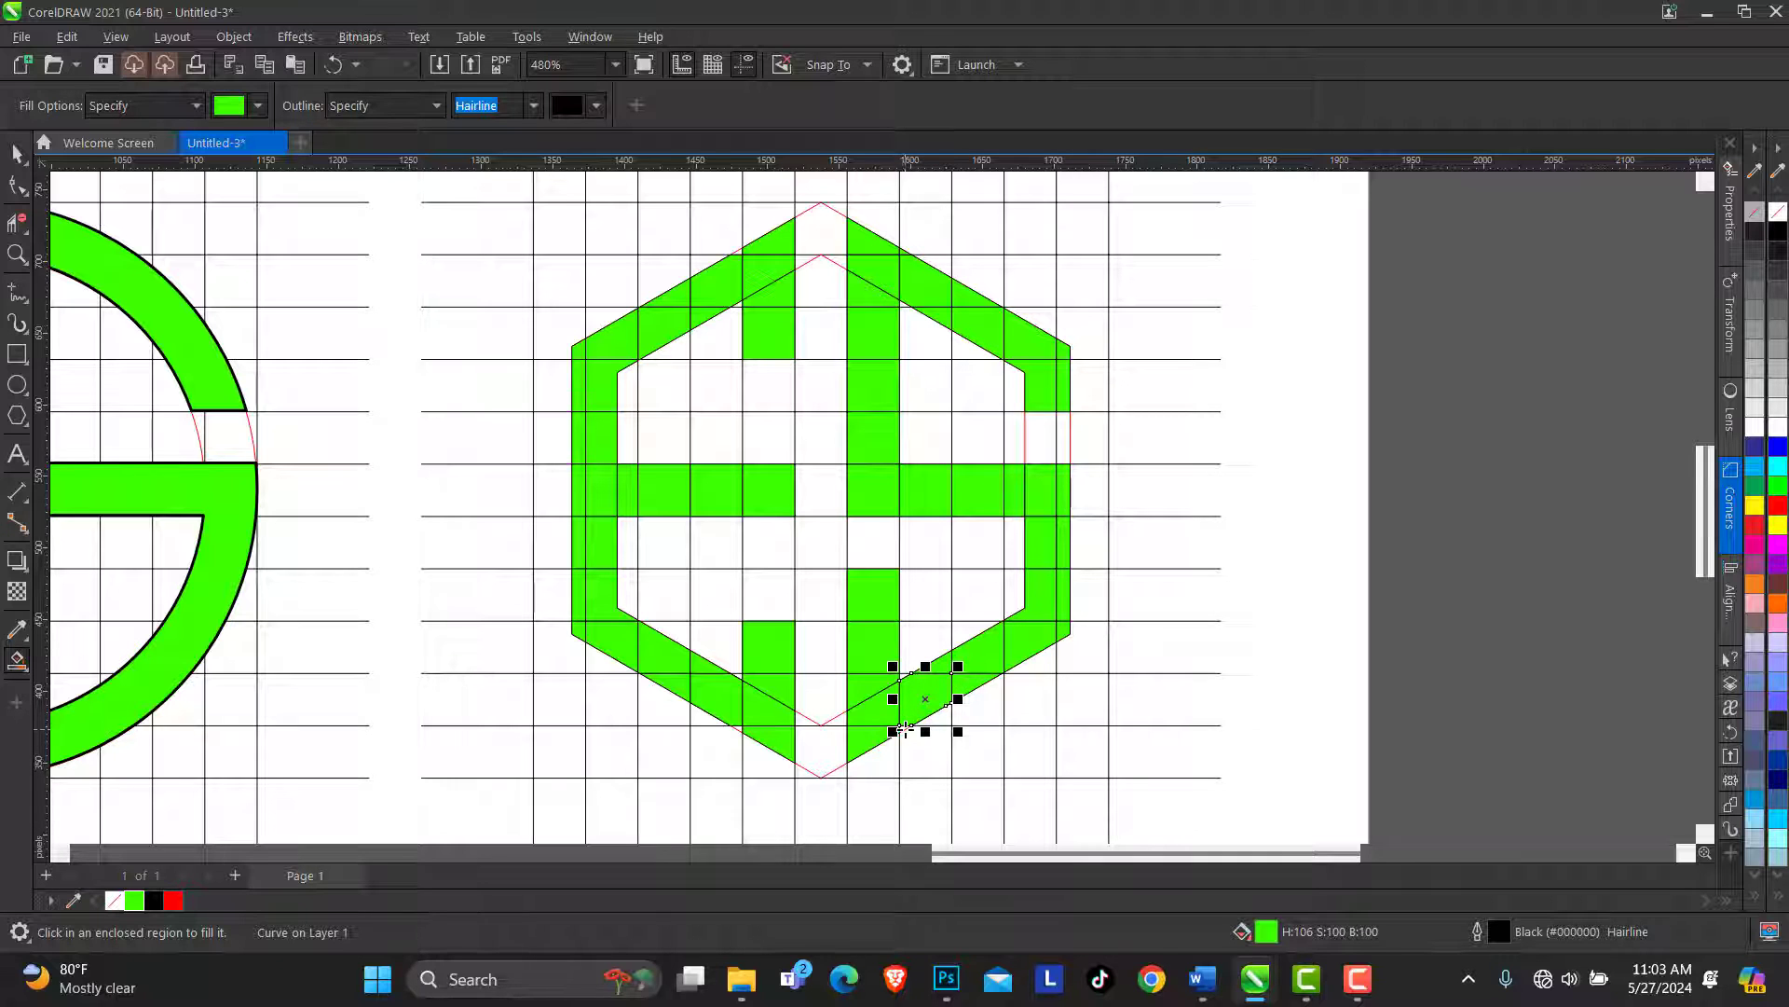
# Fill the two small slivers left on the outer side of the hexagon's lower edges, beside the vertical stubs, with green
pyautogui.click(17, 253)
pyautogui.moveTo(616, 575); pyautogui.dragTo(1024, 831)
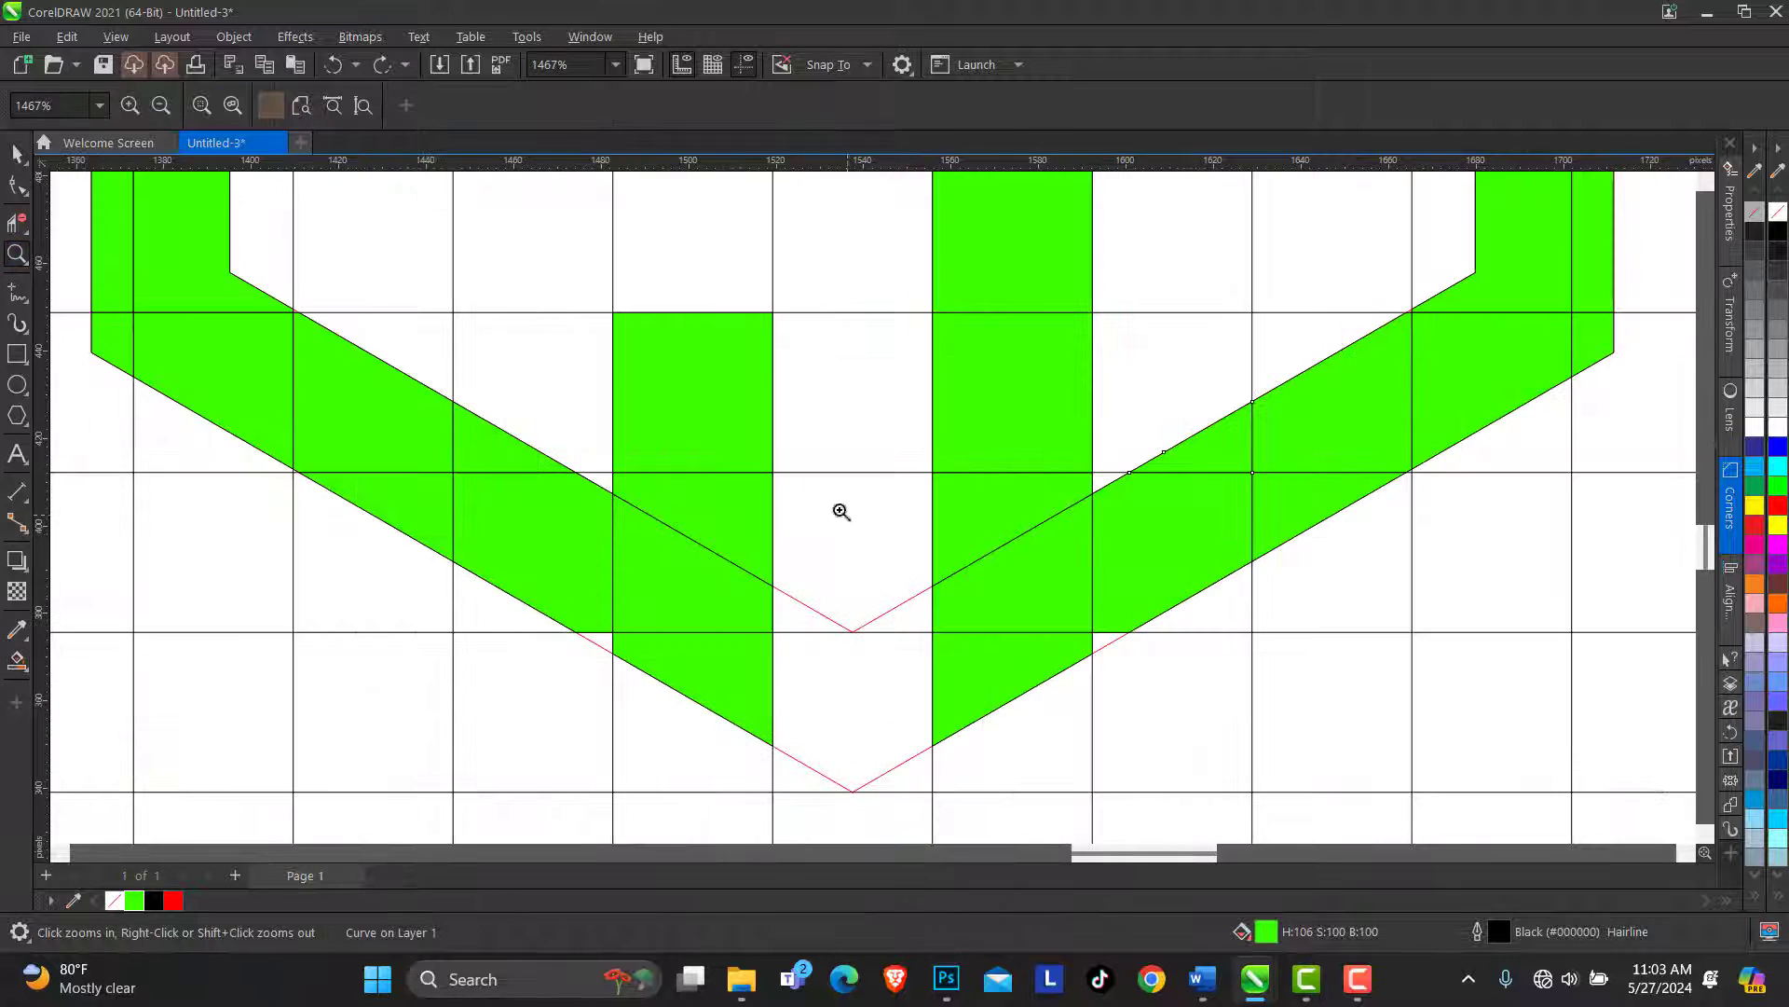
pyautogui.click(17, 662)
pyautogui.click(601, 641)
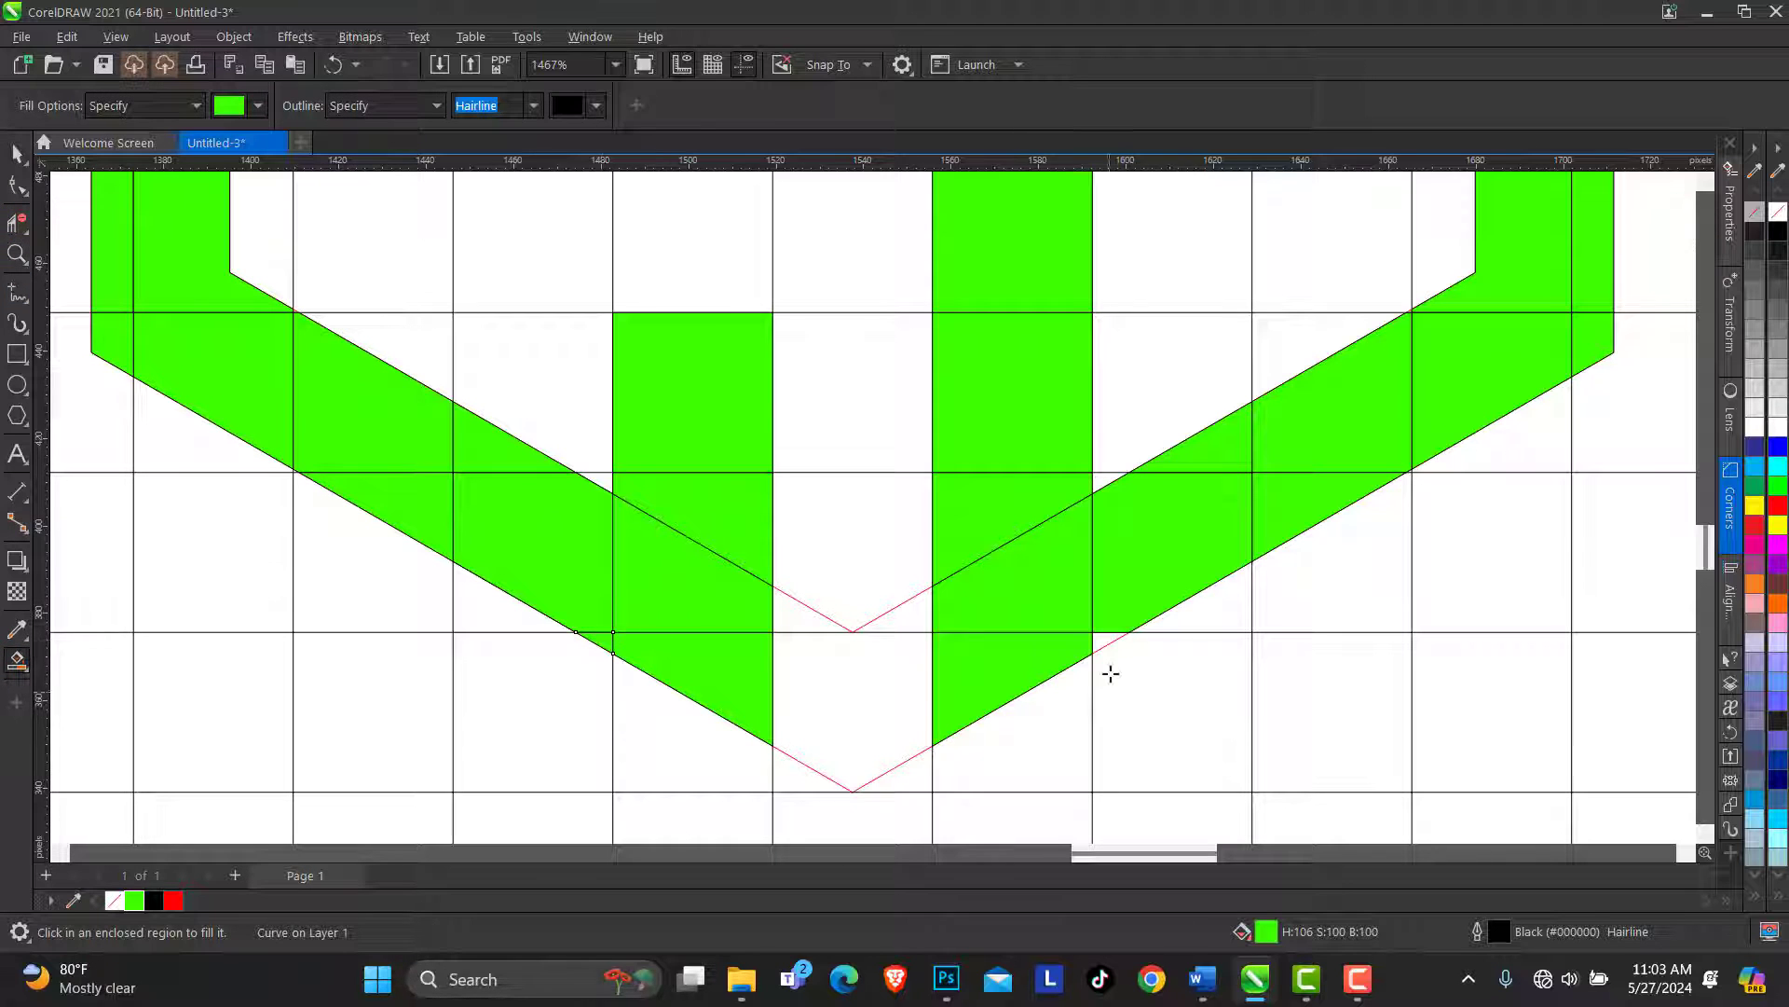
pyautogui.click(1109, 642)
# Check the rest of the hexagon for gaps and fill the sliver left on its upper-left edge with green
pyautogui.moveTo(1707, 545); pyautogui.dragTo(1706, 505)
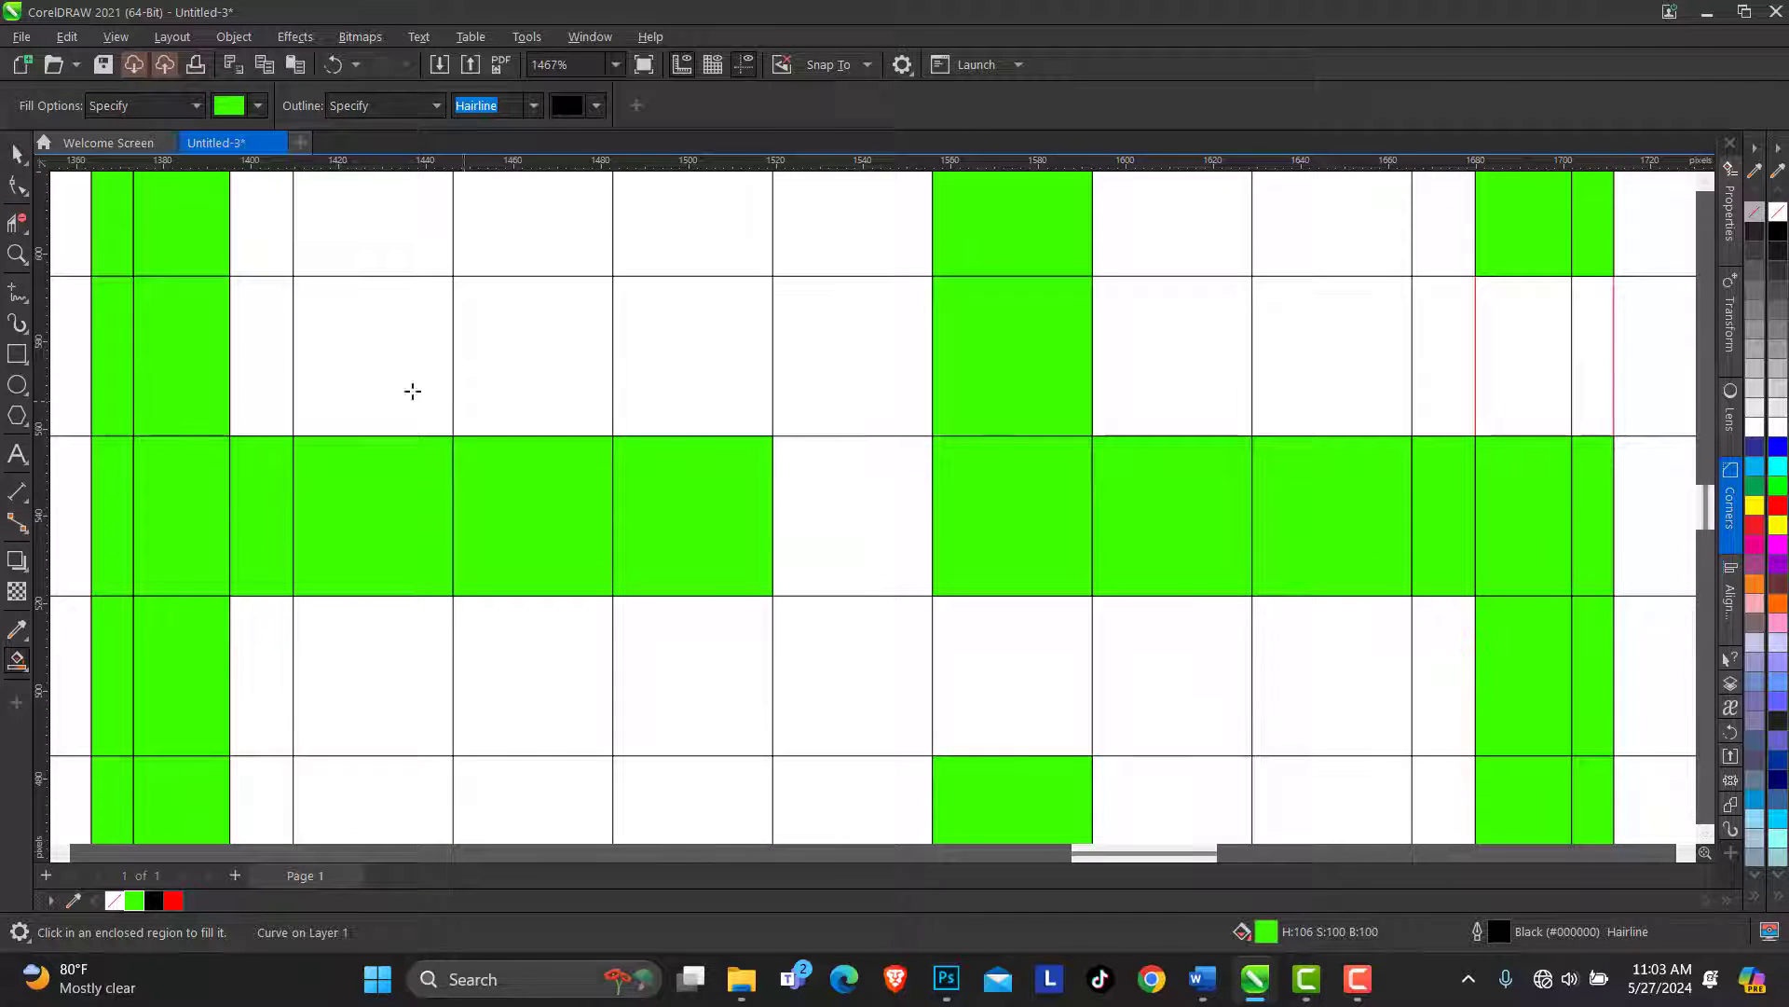
pyautogui.click(17, 253)
pyautogui.scroll(-5, 723, 332)
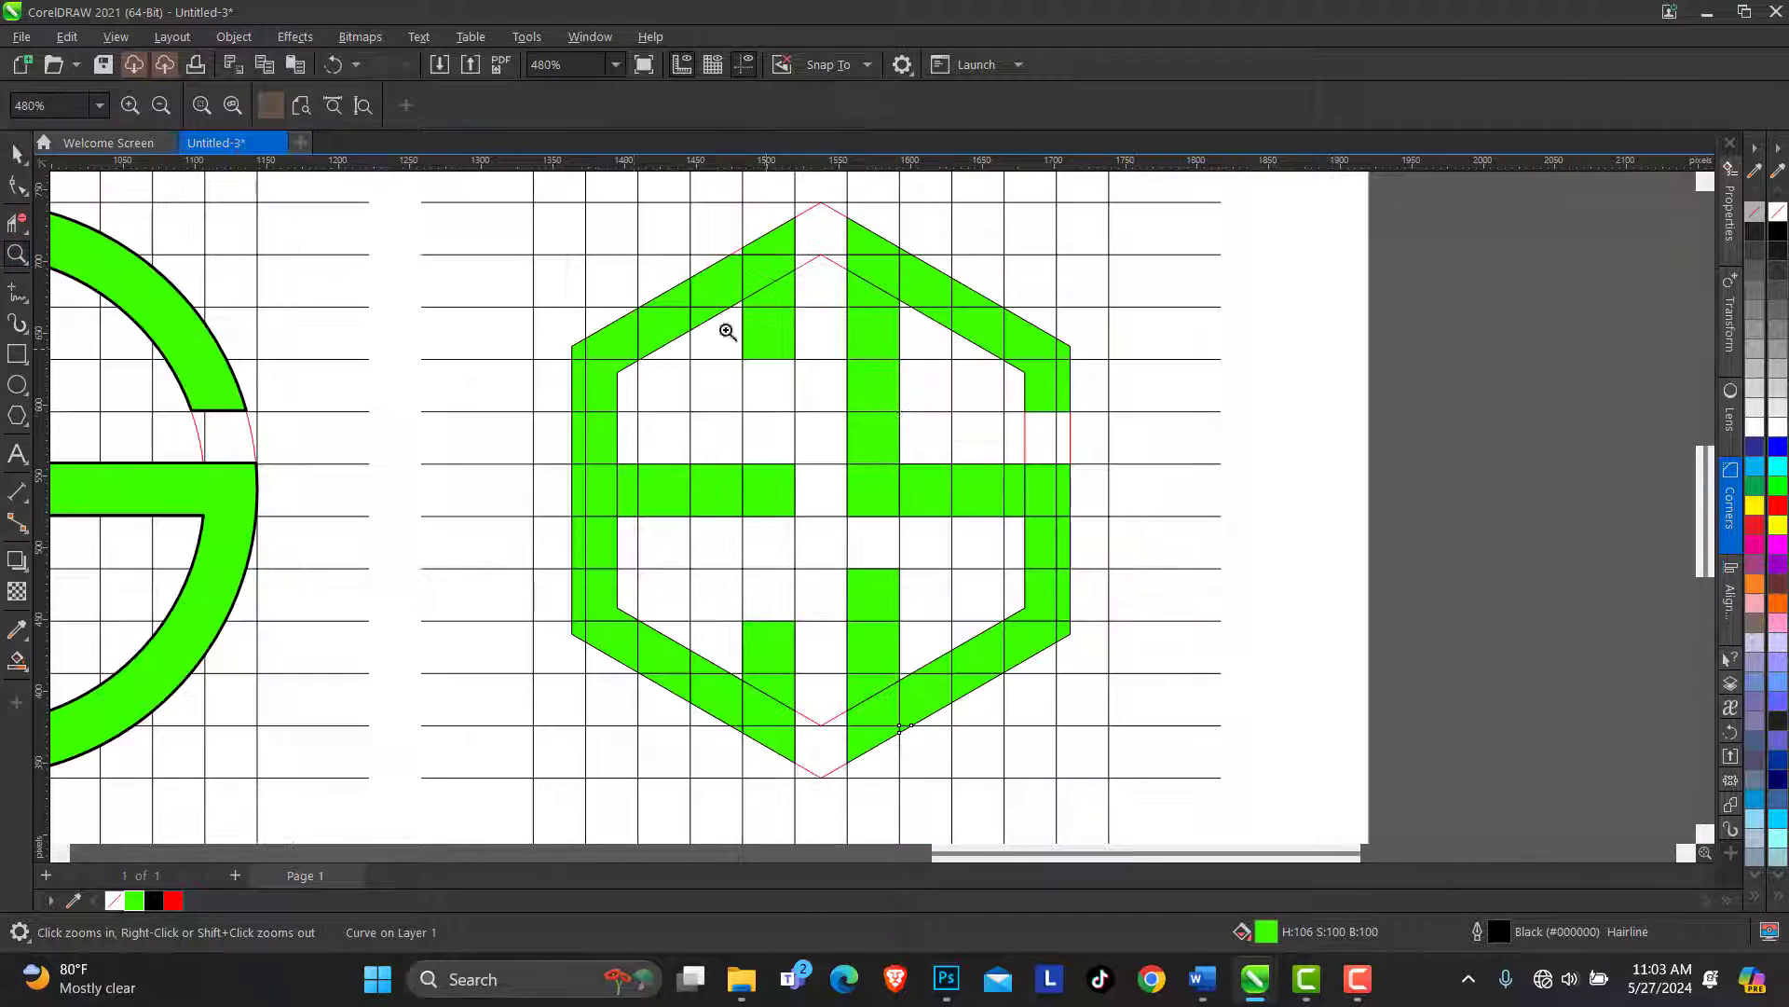
pyautogui.scroll(5, 795, 271)
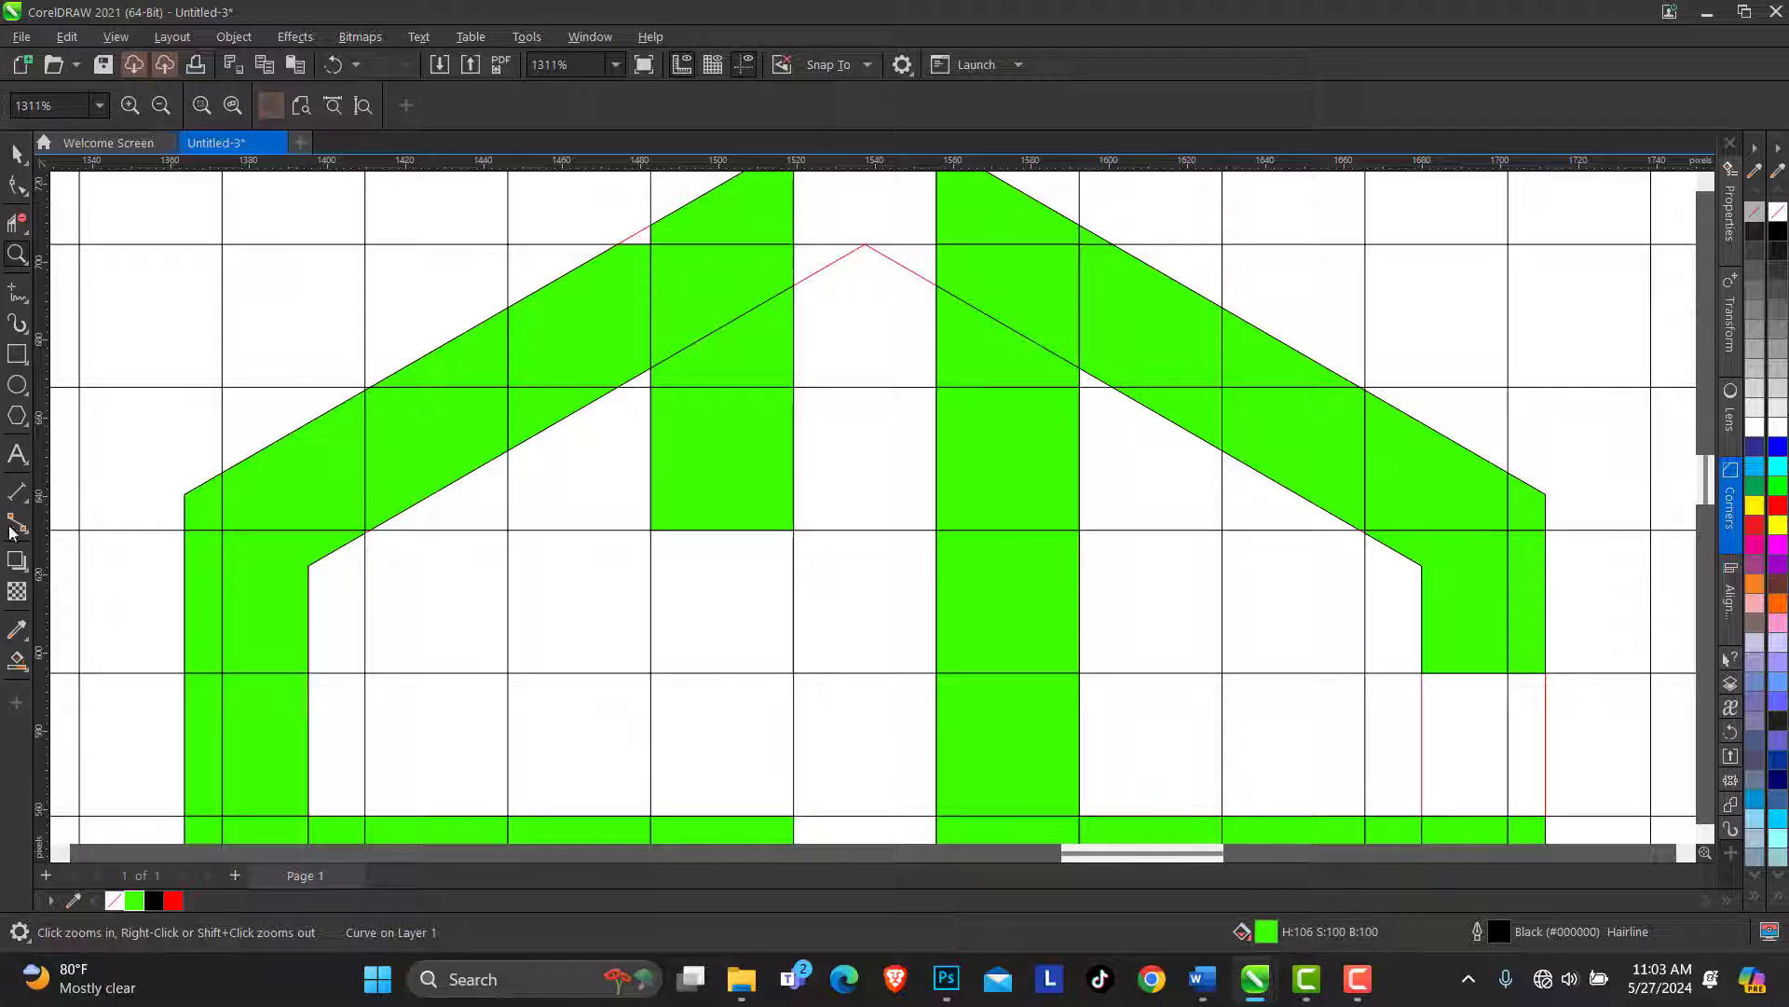
pyautogui.click(17, 660)
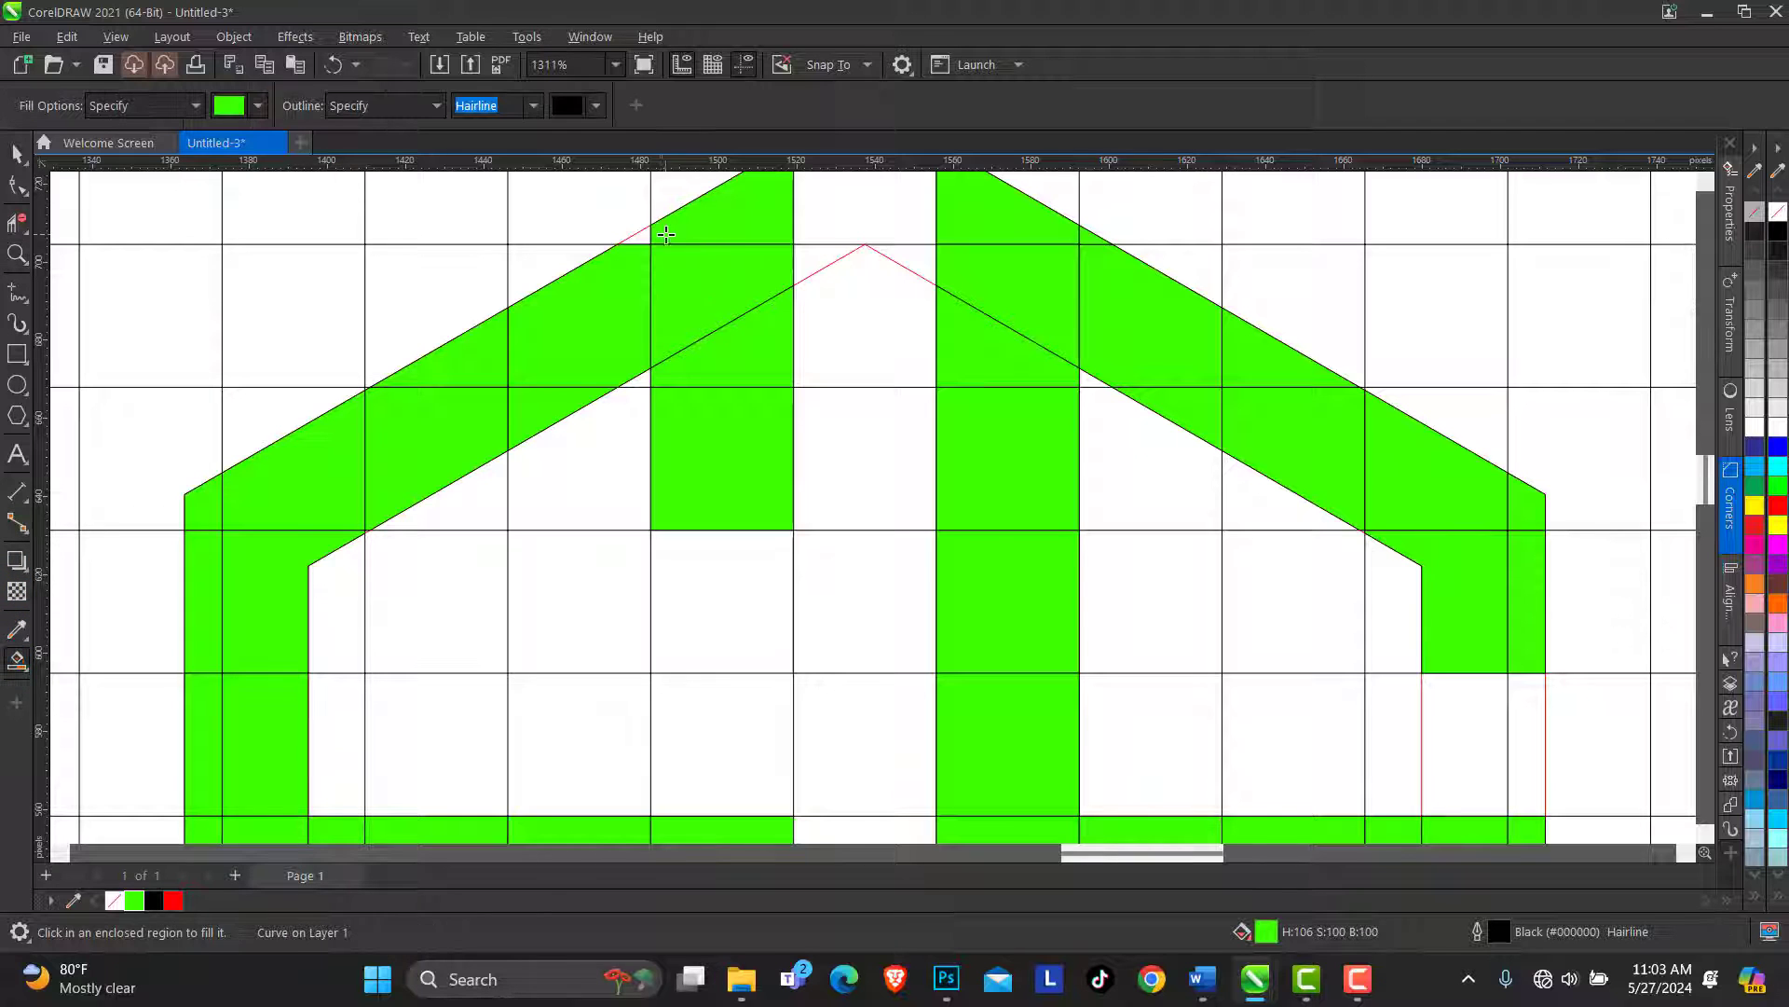
pyautogui.click(17, 253)
pyautogui.rightClick(882, 352)
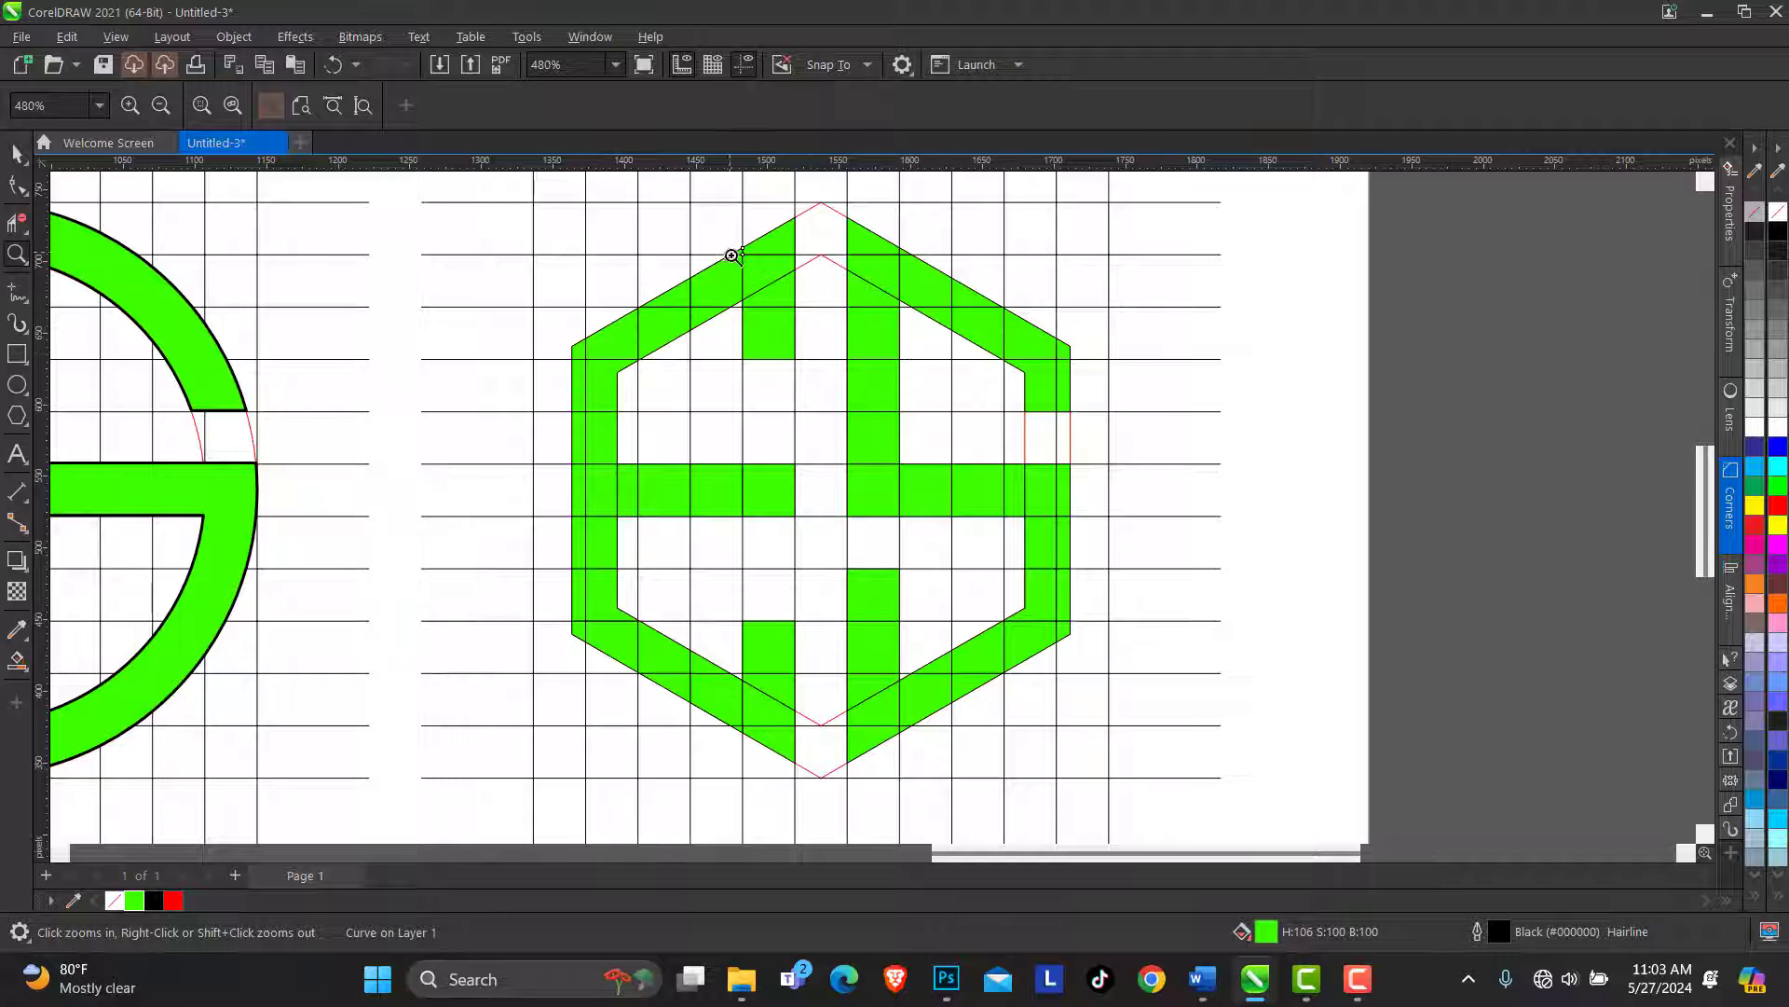
# Select all the green pieces in the hexagon, testing the selection by deleting them and undoing the deletion
pyautogui.click(17, 154)
pyautogui.moveTo(1295, 214); pyautogui.dragTo(516, 539)
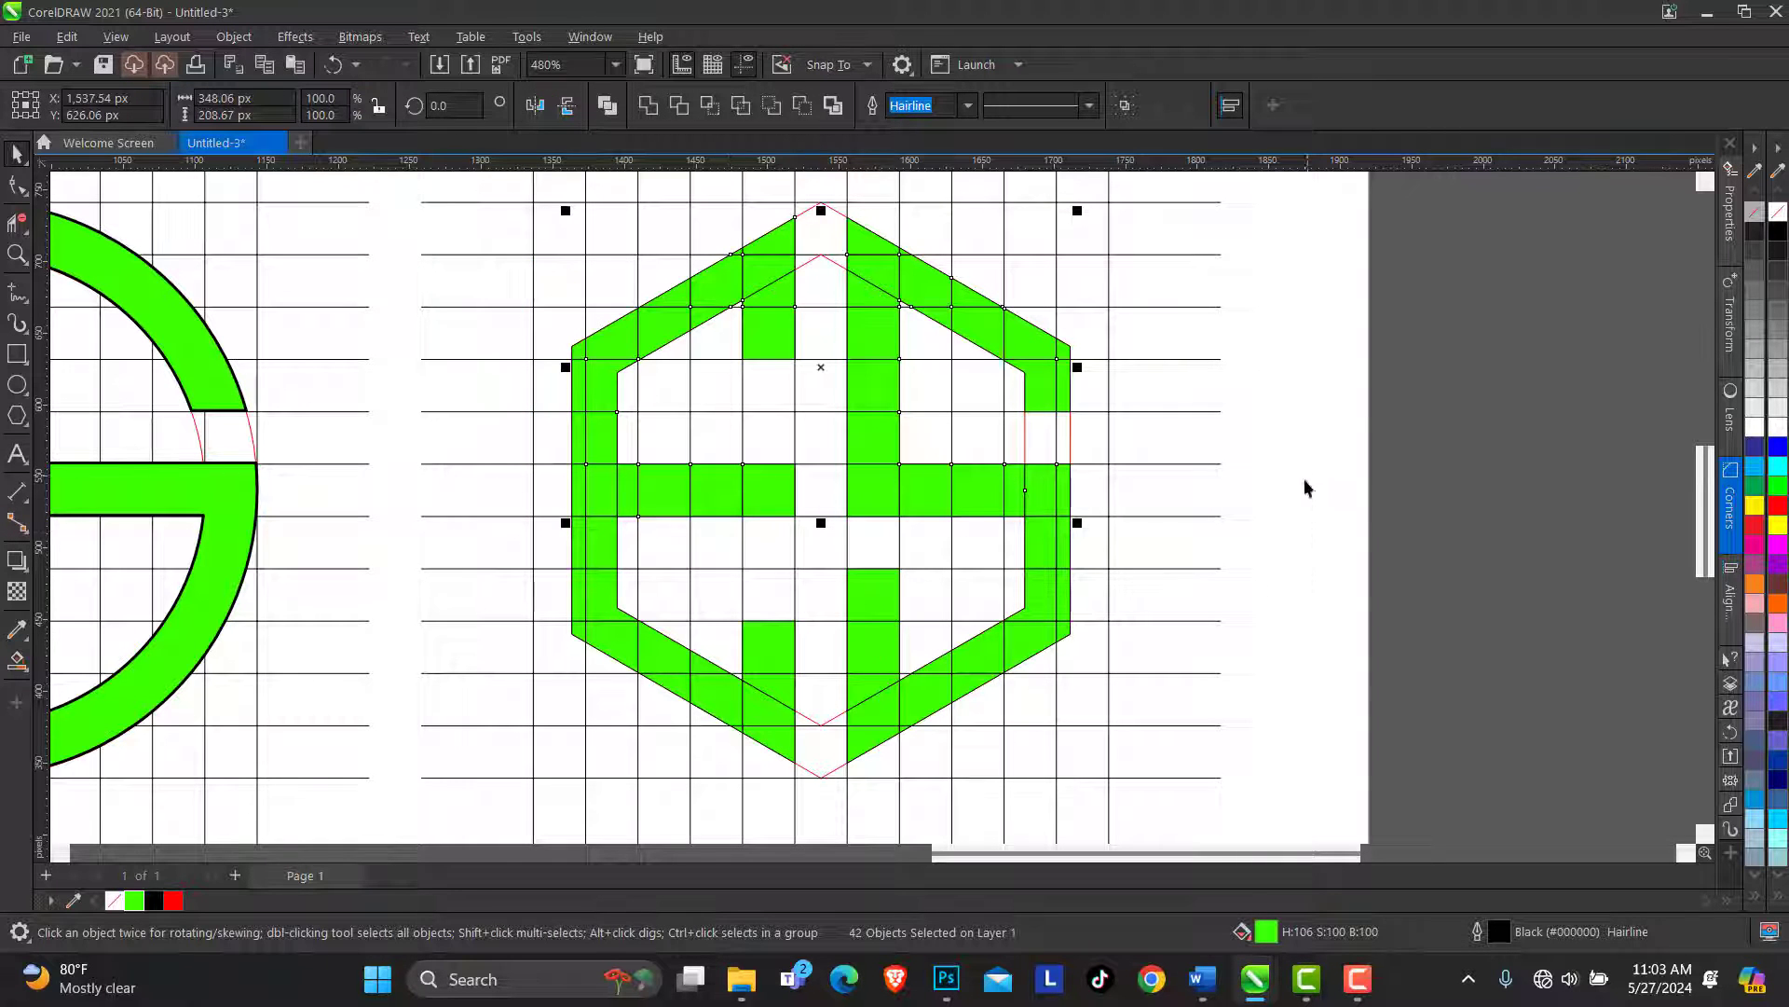
pyautogui.moveTo(1308, 475); pyautogui.dragTo(575, 781)
pyautogui.press('Delete')
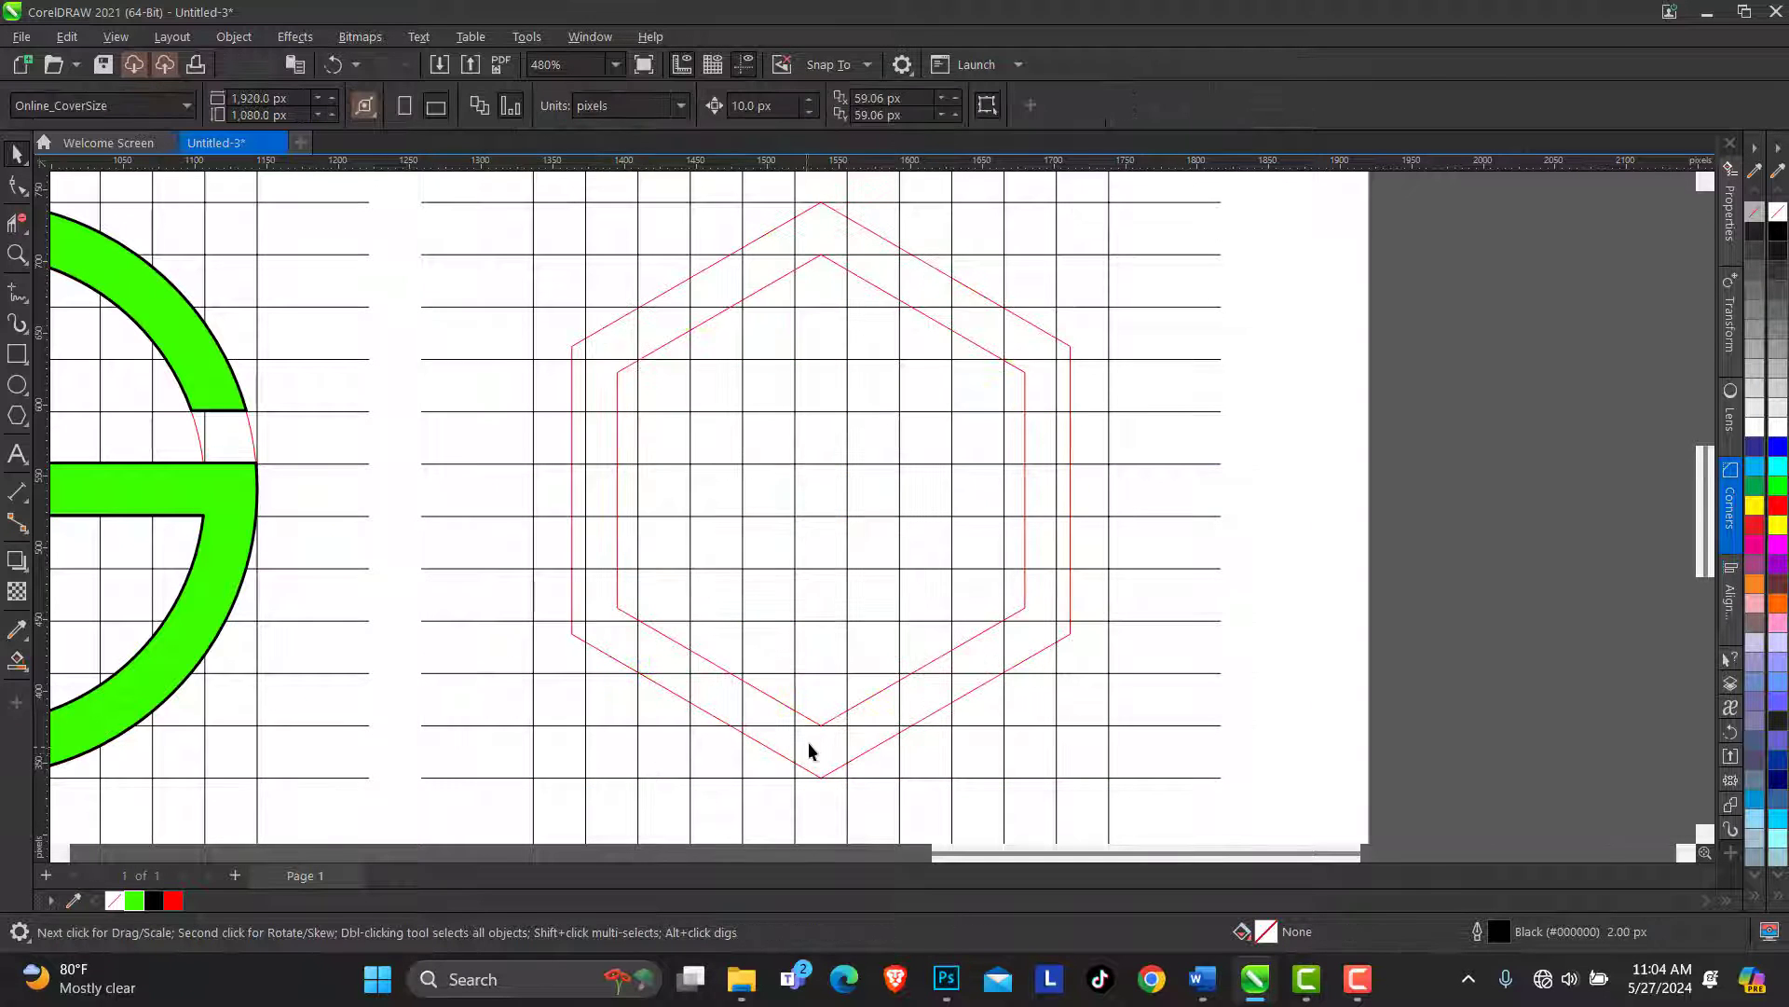
pyautogui.hotkey('ctrl', 'z')
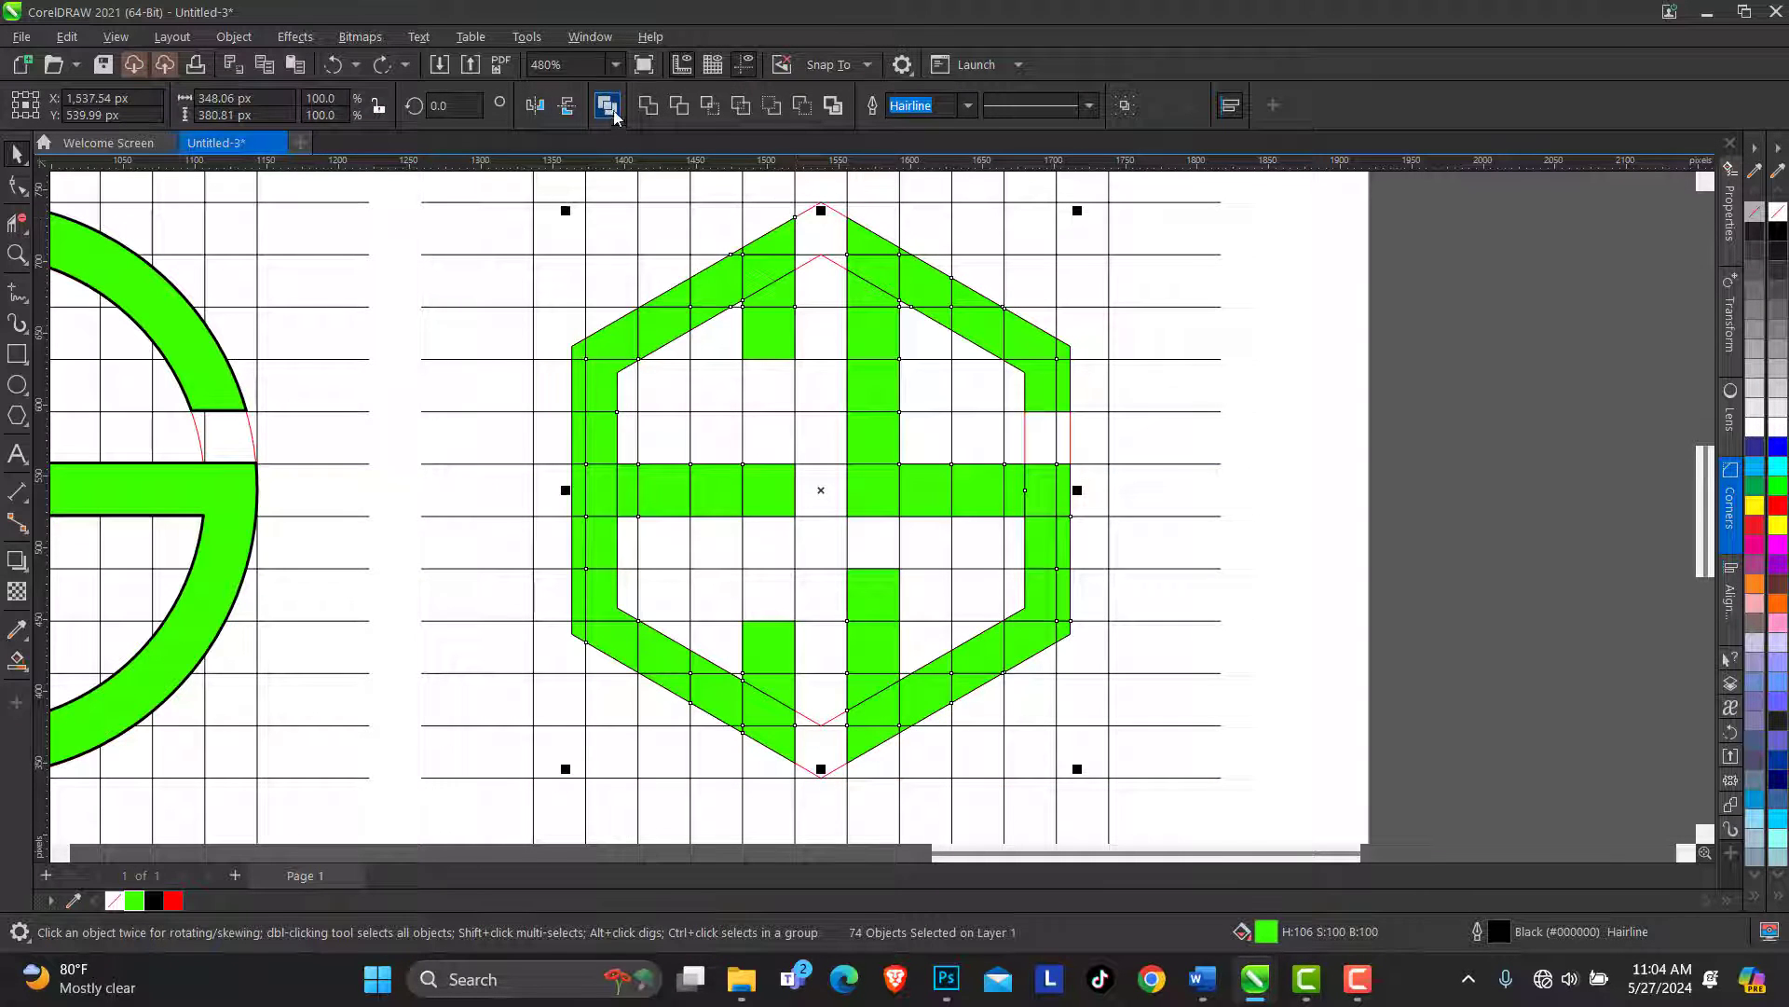
# Try welding the selected hexagon pieces, undo it, and create a boundary around them instead
pyautogui.click(648, 110)
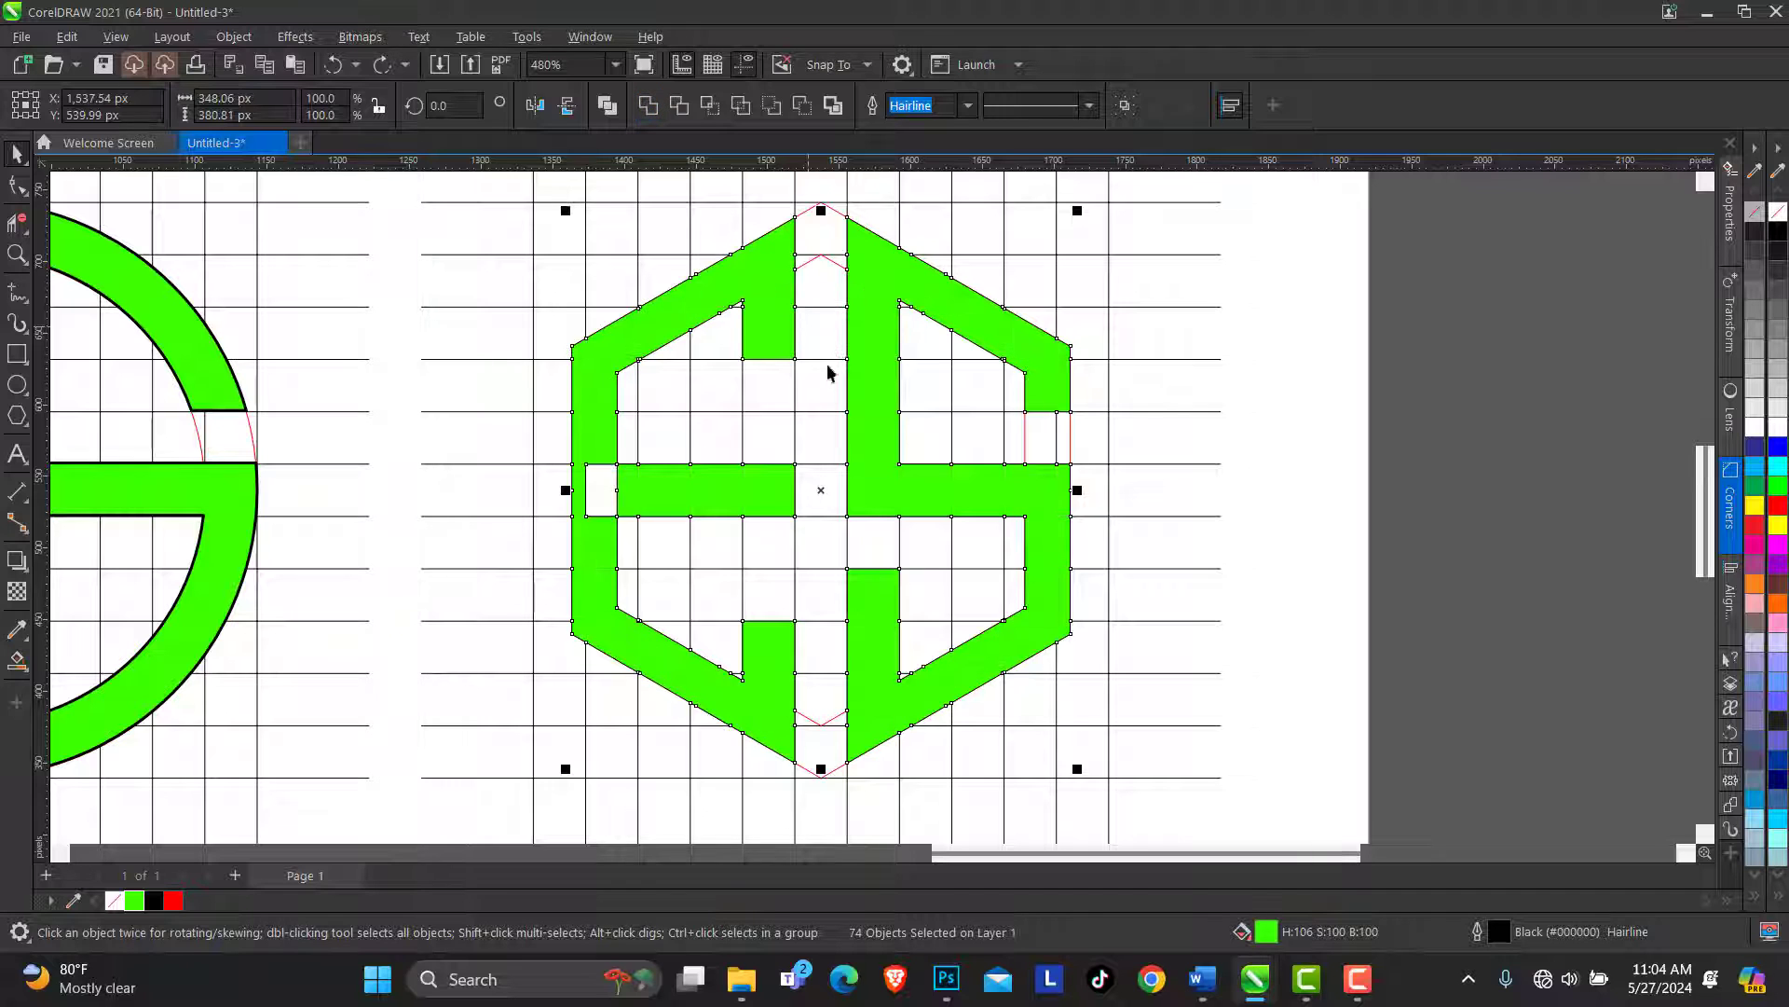
pyautogui.hotkey('ctrl', 'z')
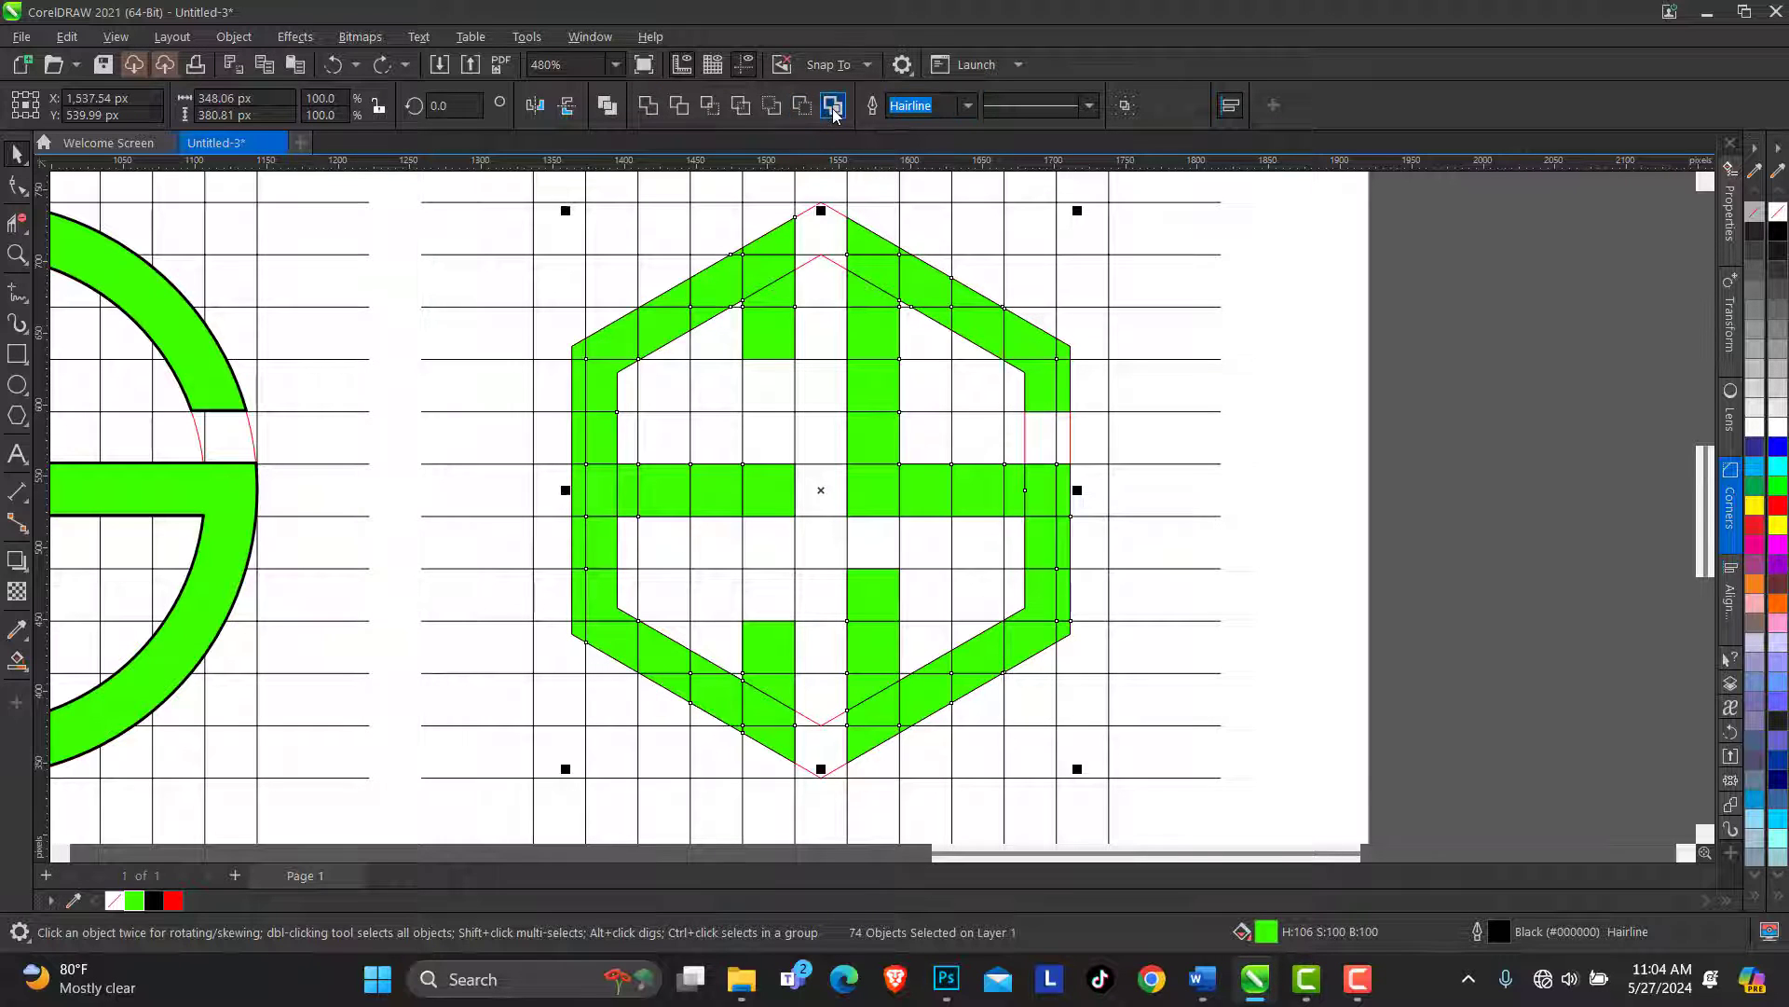
pyautogui.click(834, 105)
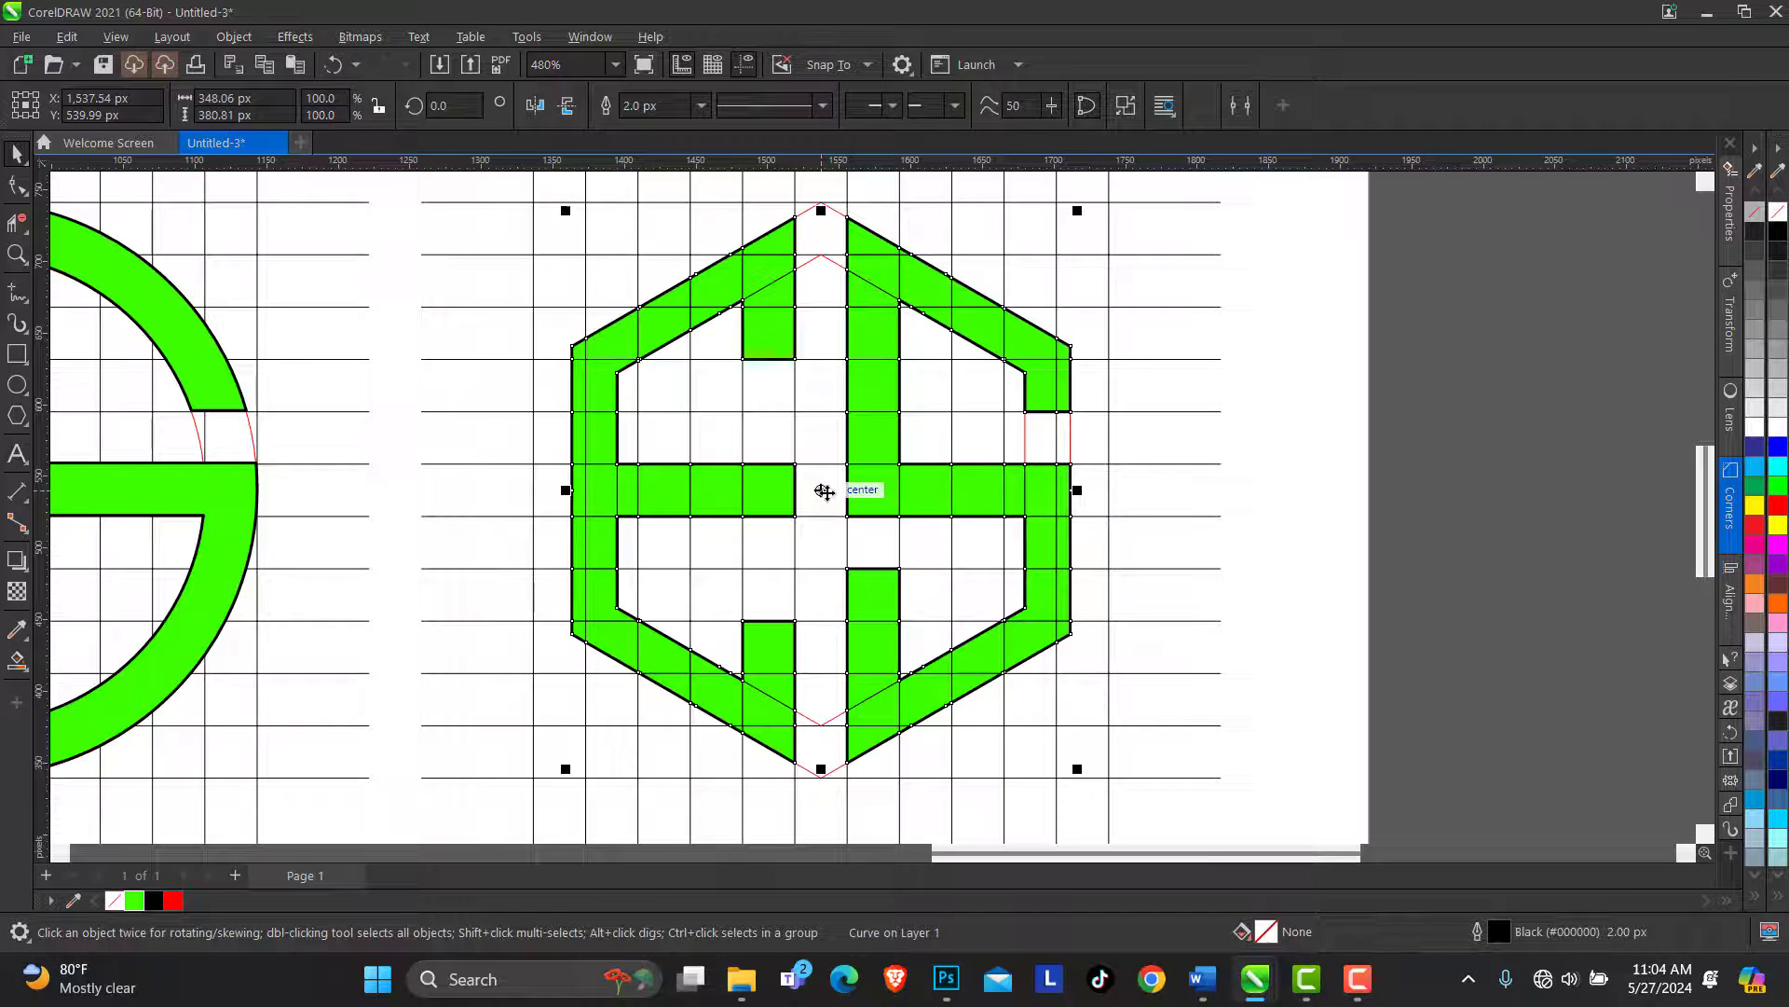
# Try moving the boundary outline off to the right of the hexagon and filling it with green, and undo both changes
pyautogui.moveTo(824, 492); pyautogui.dragTo(1254, 494)
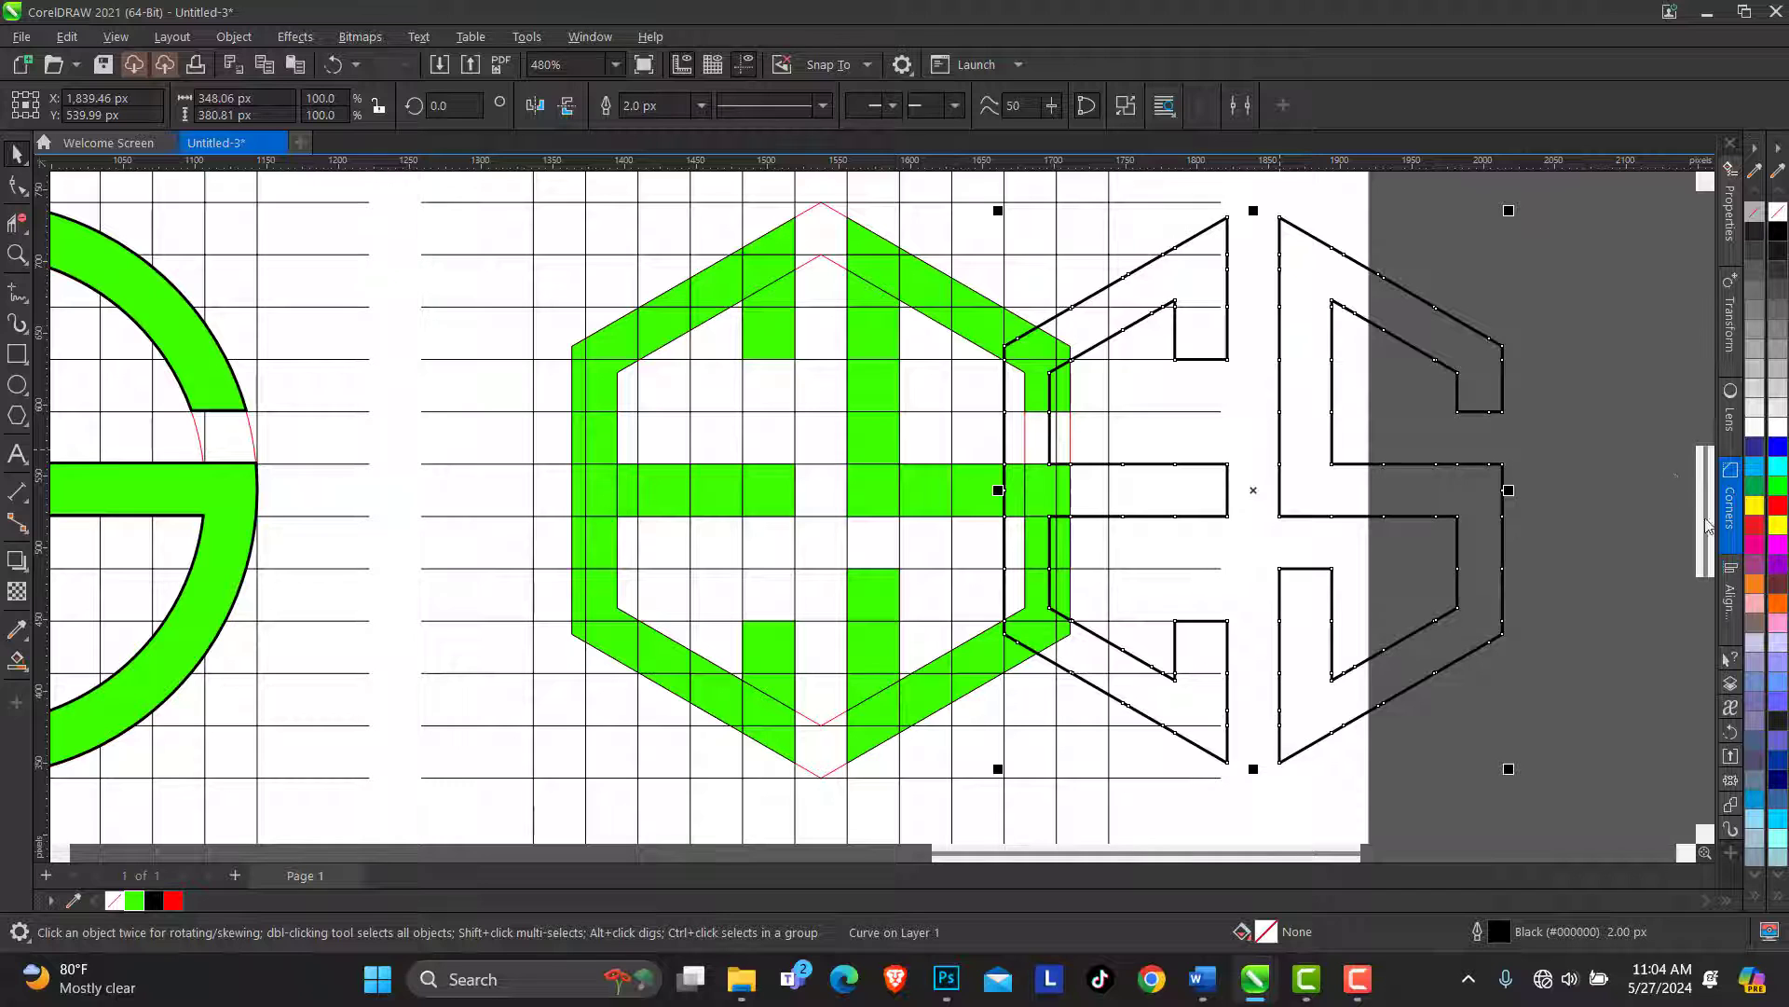
pyautogui.click(1778, 486)
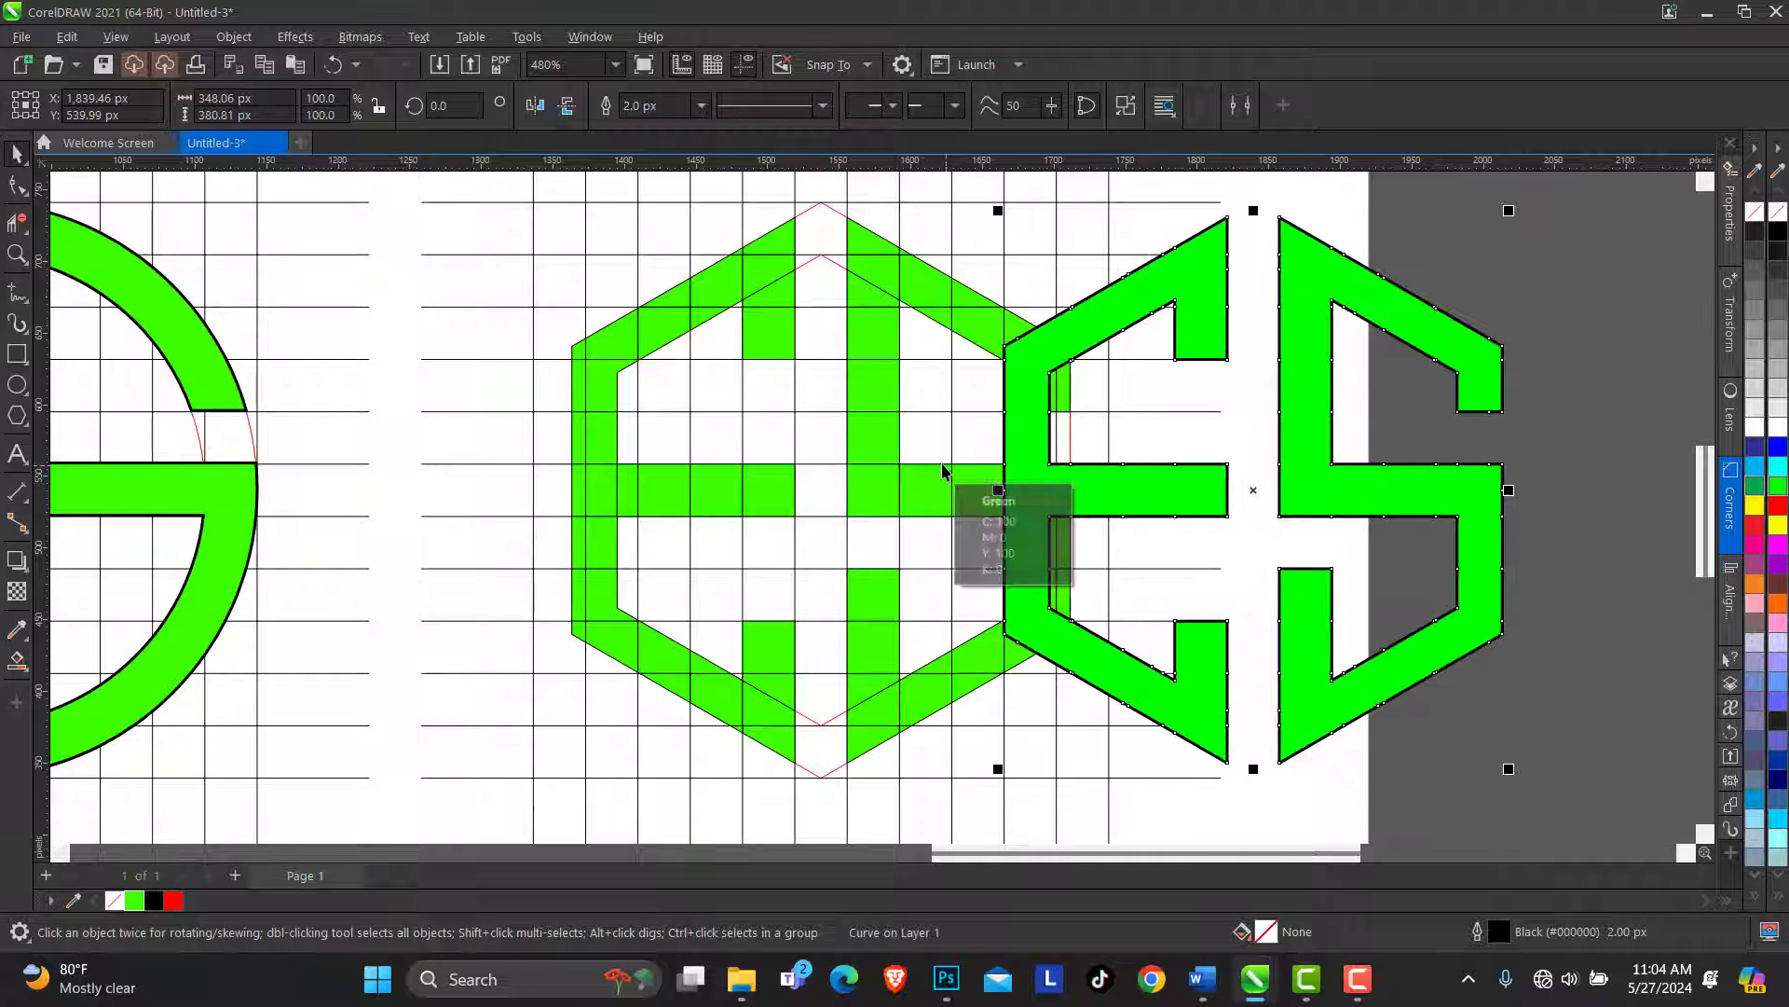
pyautogui.hotkey('ctrl', 'z')
pyautogui.hotkey('ctrl', 'z')
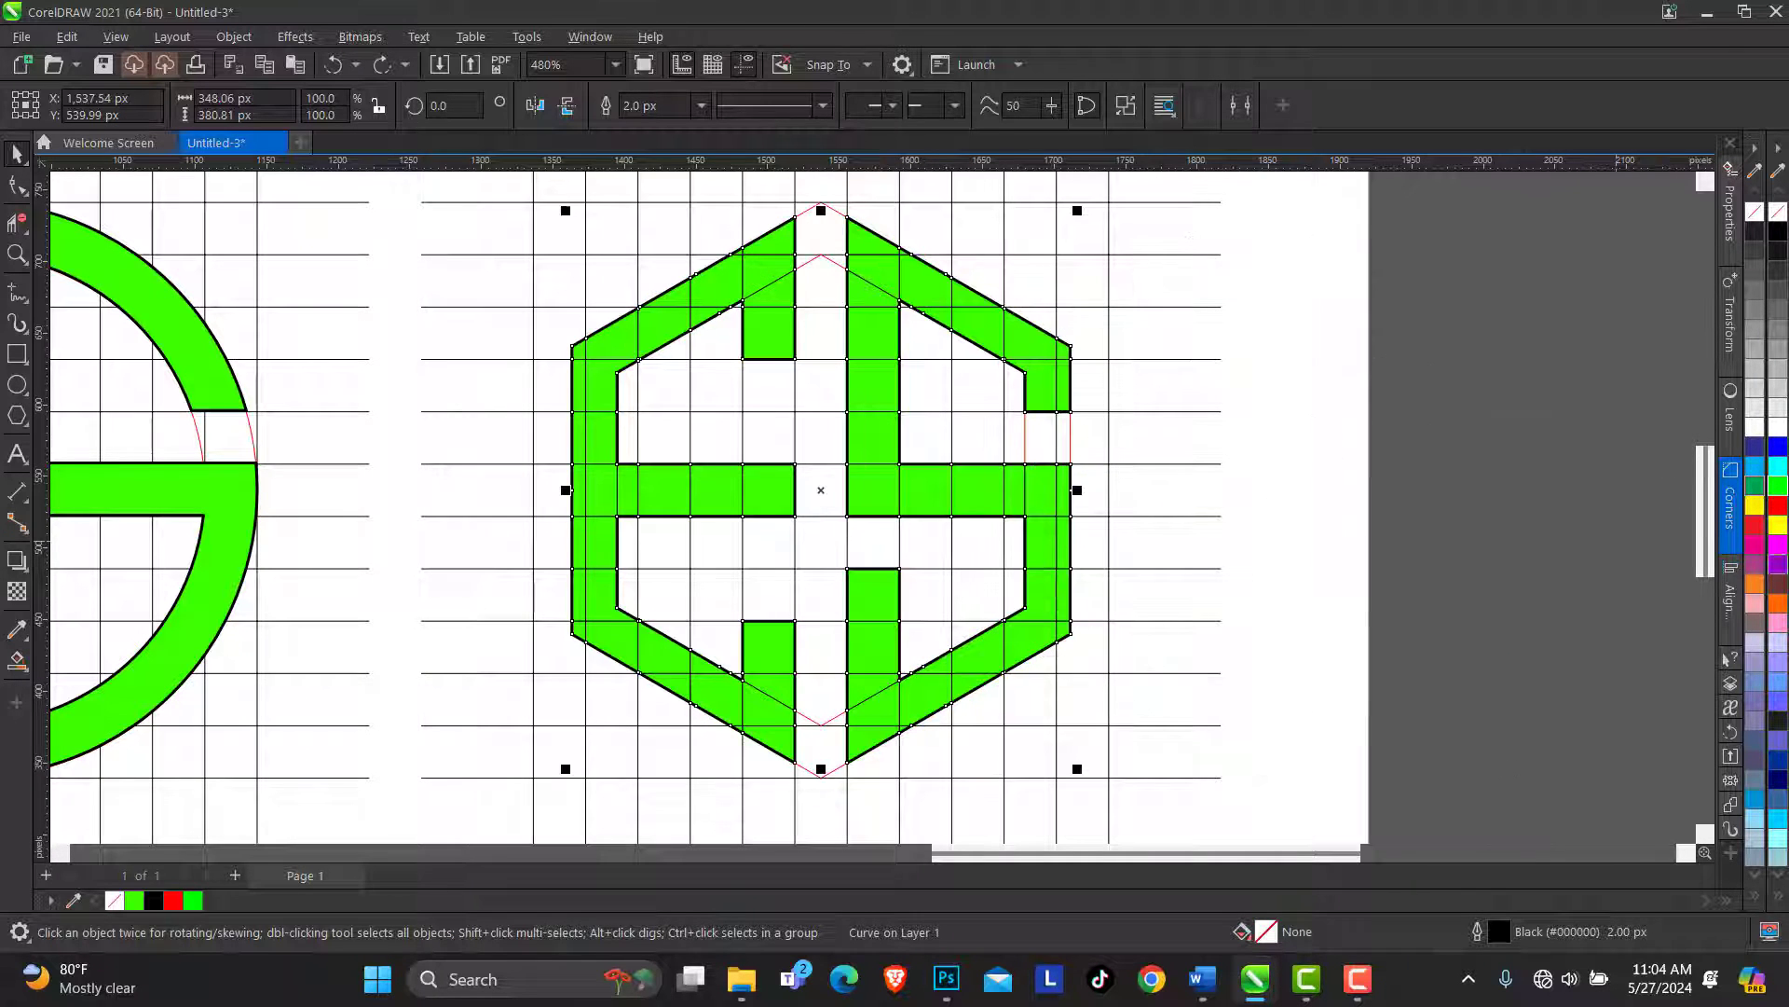
# Fill the boundary shape with green in place and delete the separate filled pieces lying within the hexagon
pyautogui.click(1778, 486)
pyautogui.moveTo(1429, 269); pyautogui.dragTo(507, 562)
pyautogui.press('Delete')
pyautogui.moveTo(1342, 443); pyautogui.dragTo(510, 759)
pyautogui.press('Delete')
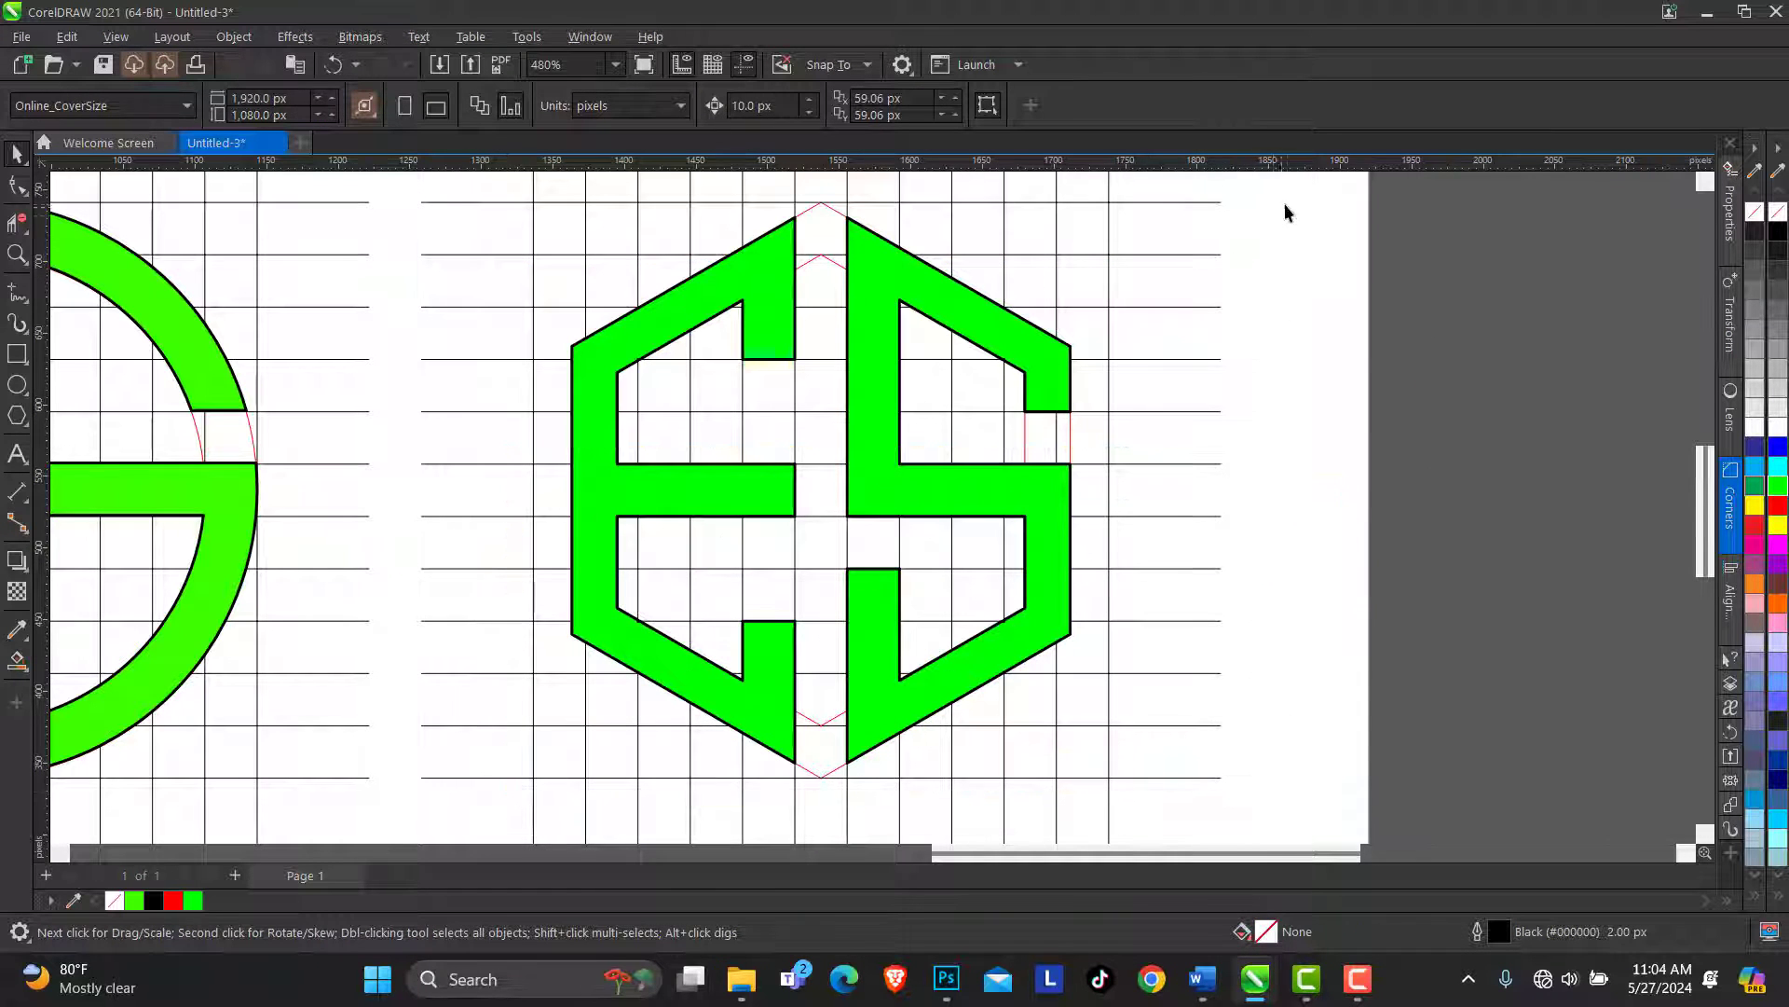
pyautogui.moveTo(1284, 212); pyautogui.dragTo(622, 432)
pyautogui.press('Delete')
# Select the shield, circle and hexagon logos together, try moving them down off their grids, and undo the move
pyautogui.click(17, 253)
pyautogui.scroll(-5, 871, 471)
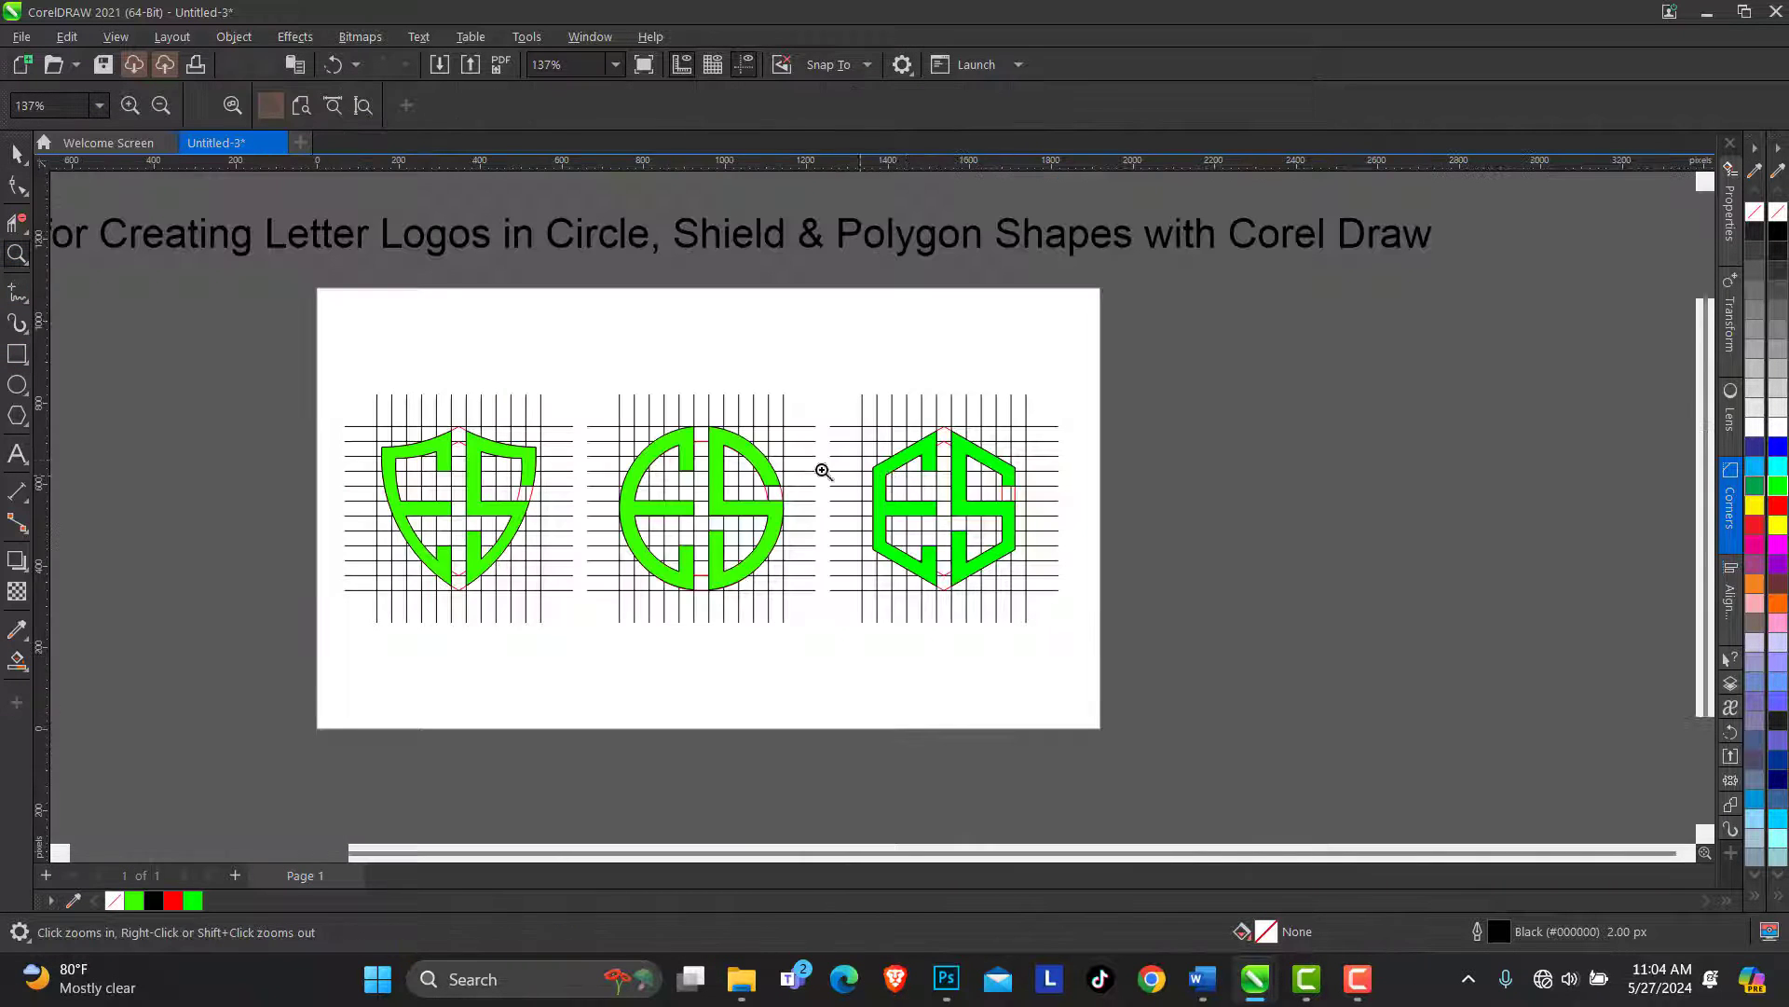
pyautogui.moveTo(326, 359); pyautogui.dragTo(1085, 747)
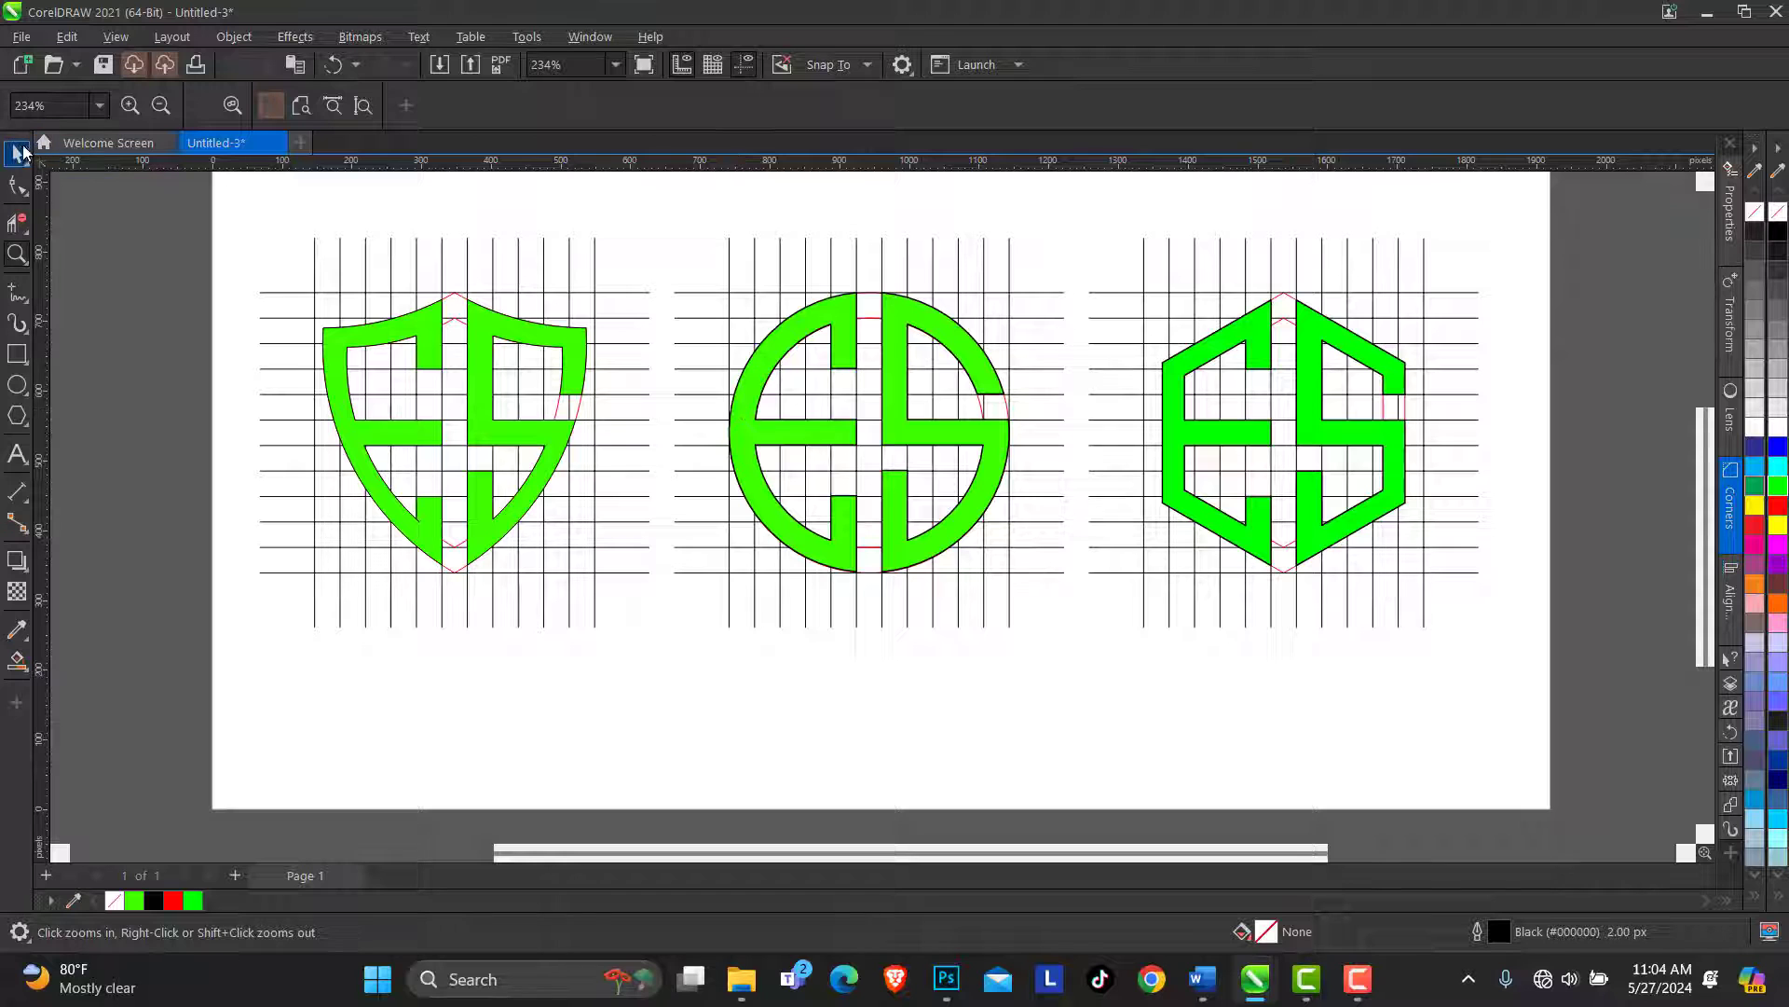
pyautogui.click(17, 155)
pyautogui.click(568, 426)
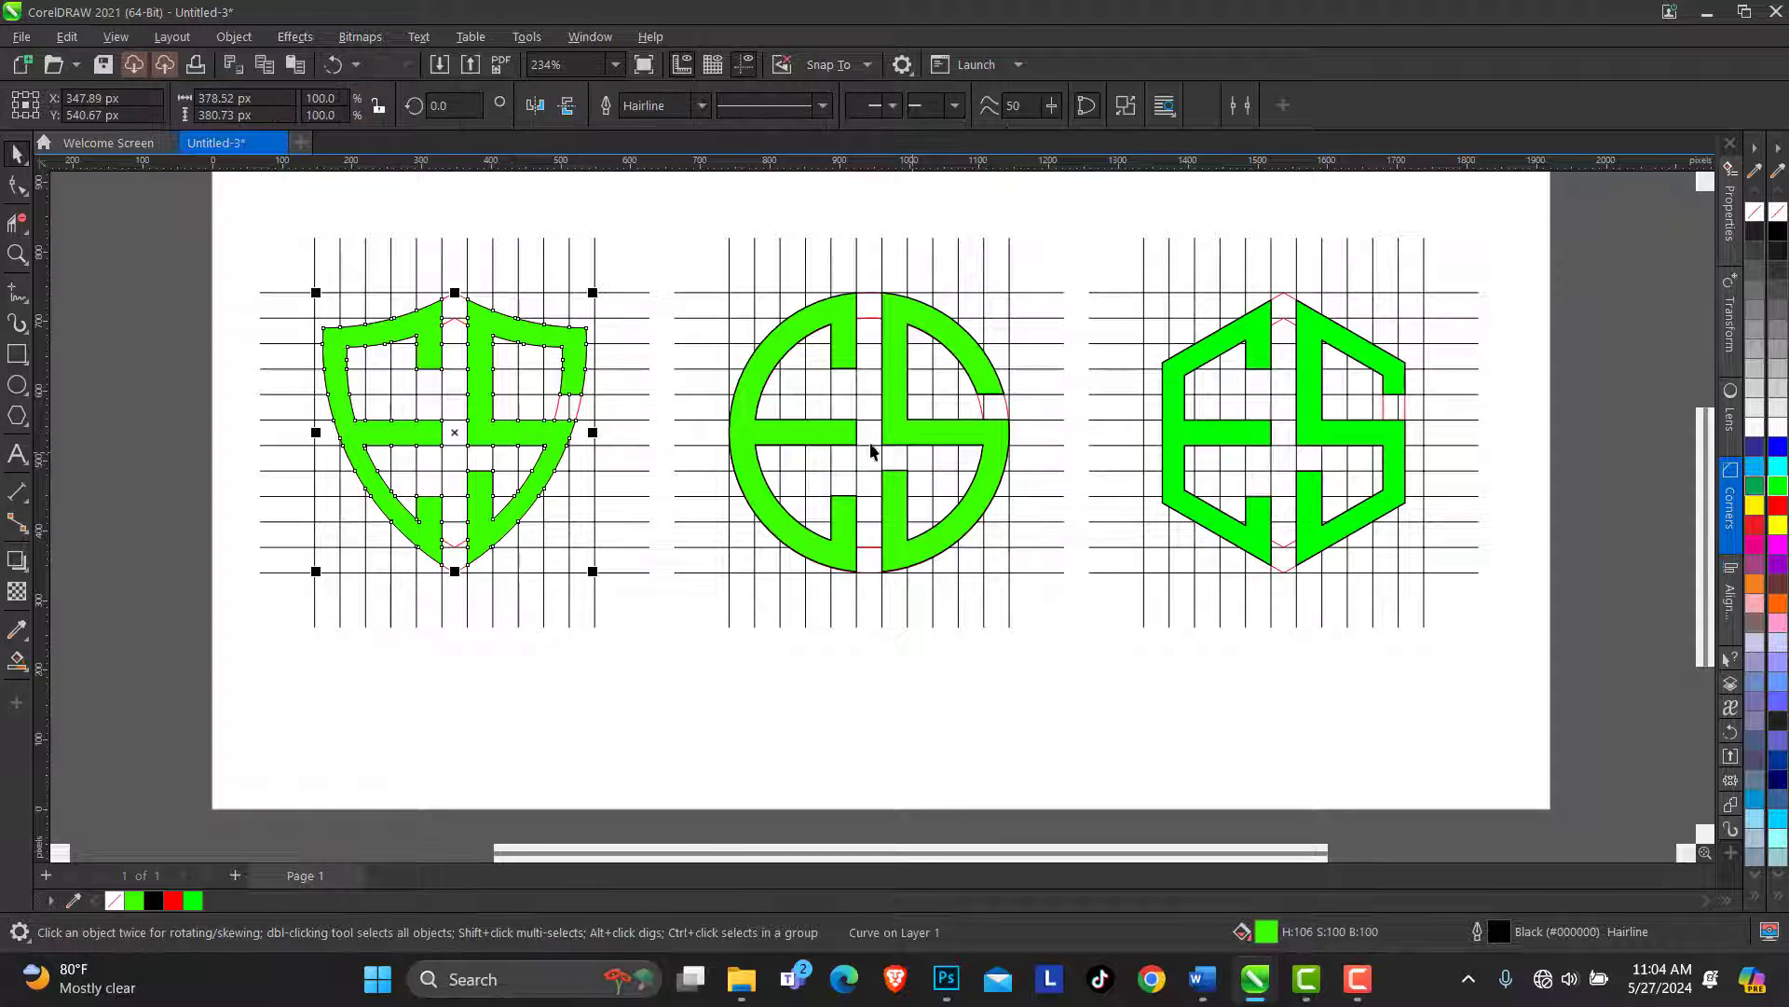
pyautogui.keyDown('shift'); pyautogui.click(928, 445); pyautogui.keyUp('shift')
pyautogui.keyDown('shift'); pyautogui.click(1202, 477); pyautogui.keyUp('shift')
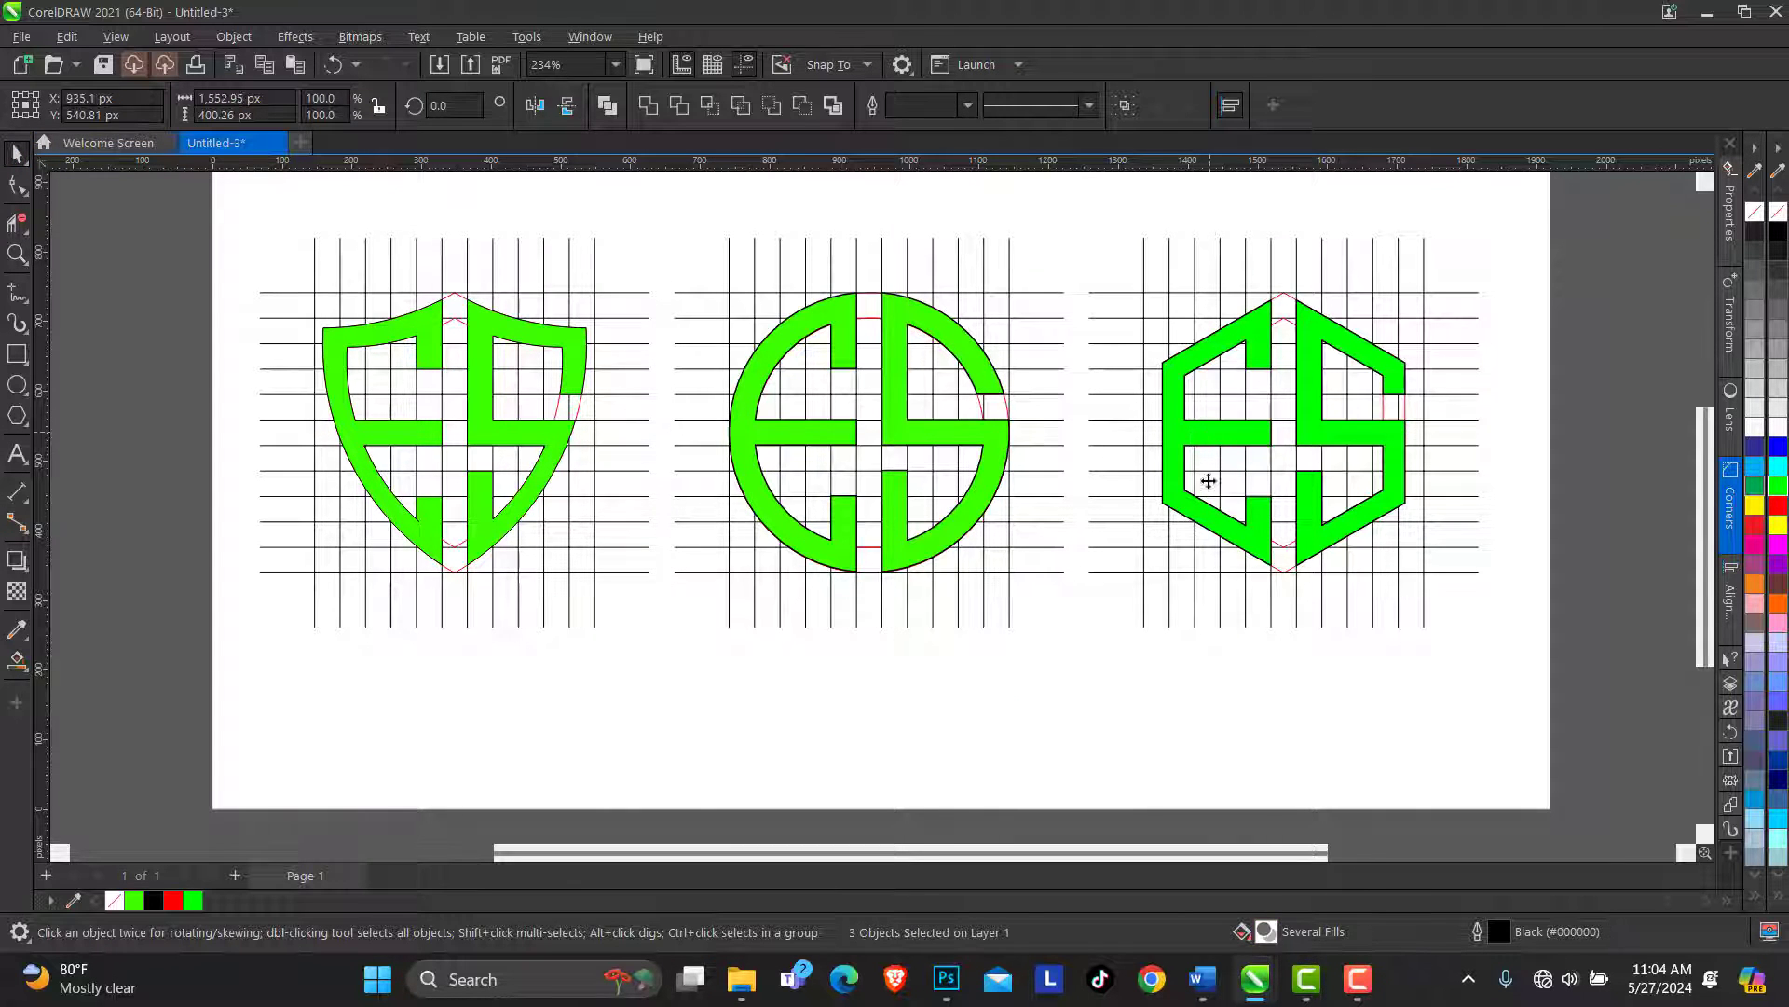
pyautogui.moveTo(1203, 477); pyautogui.dragTo(1210, 796)
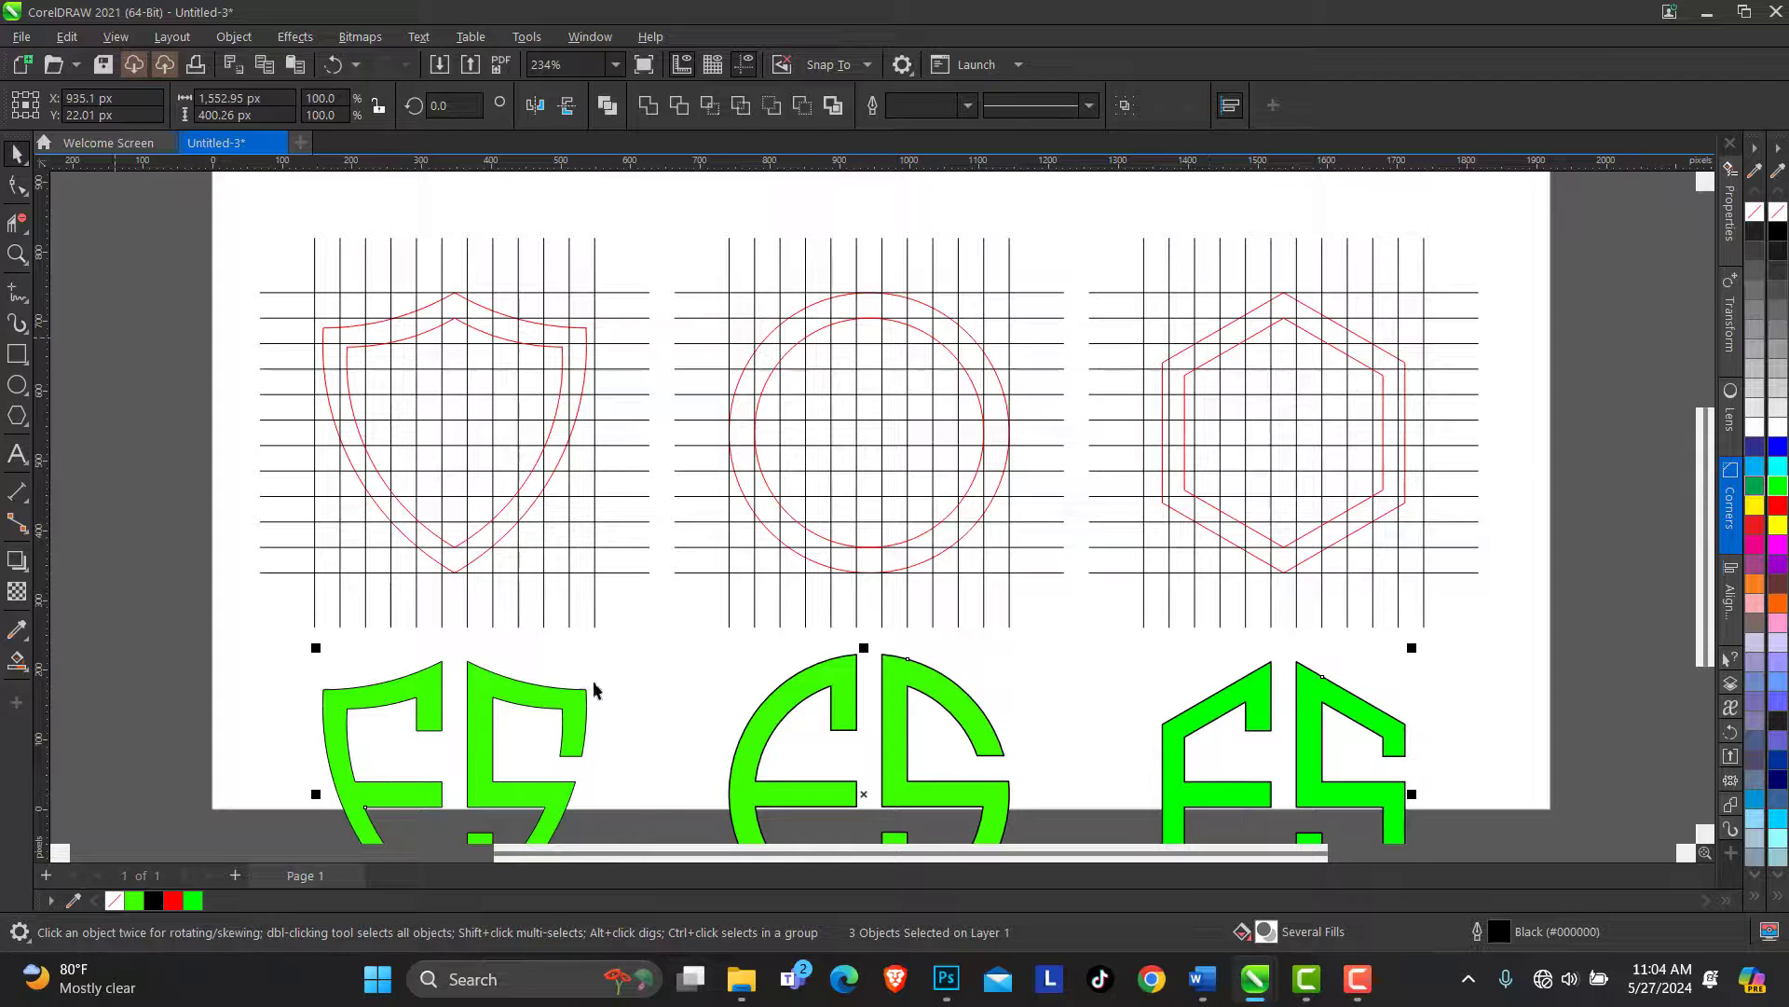
pyautogui.hotkey('ctrl', 'z')
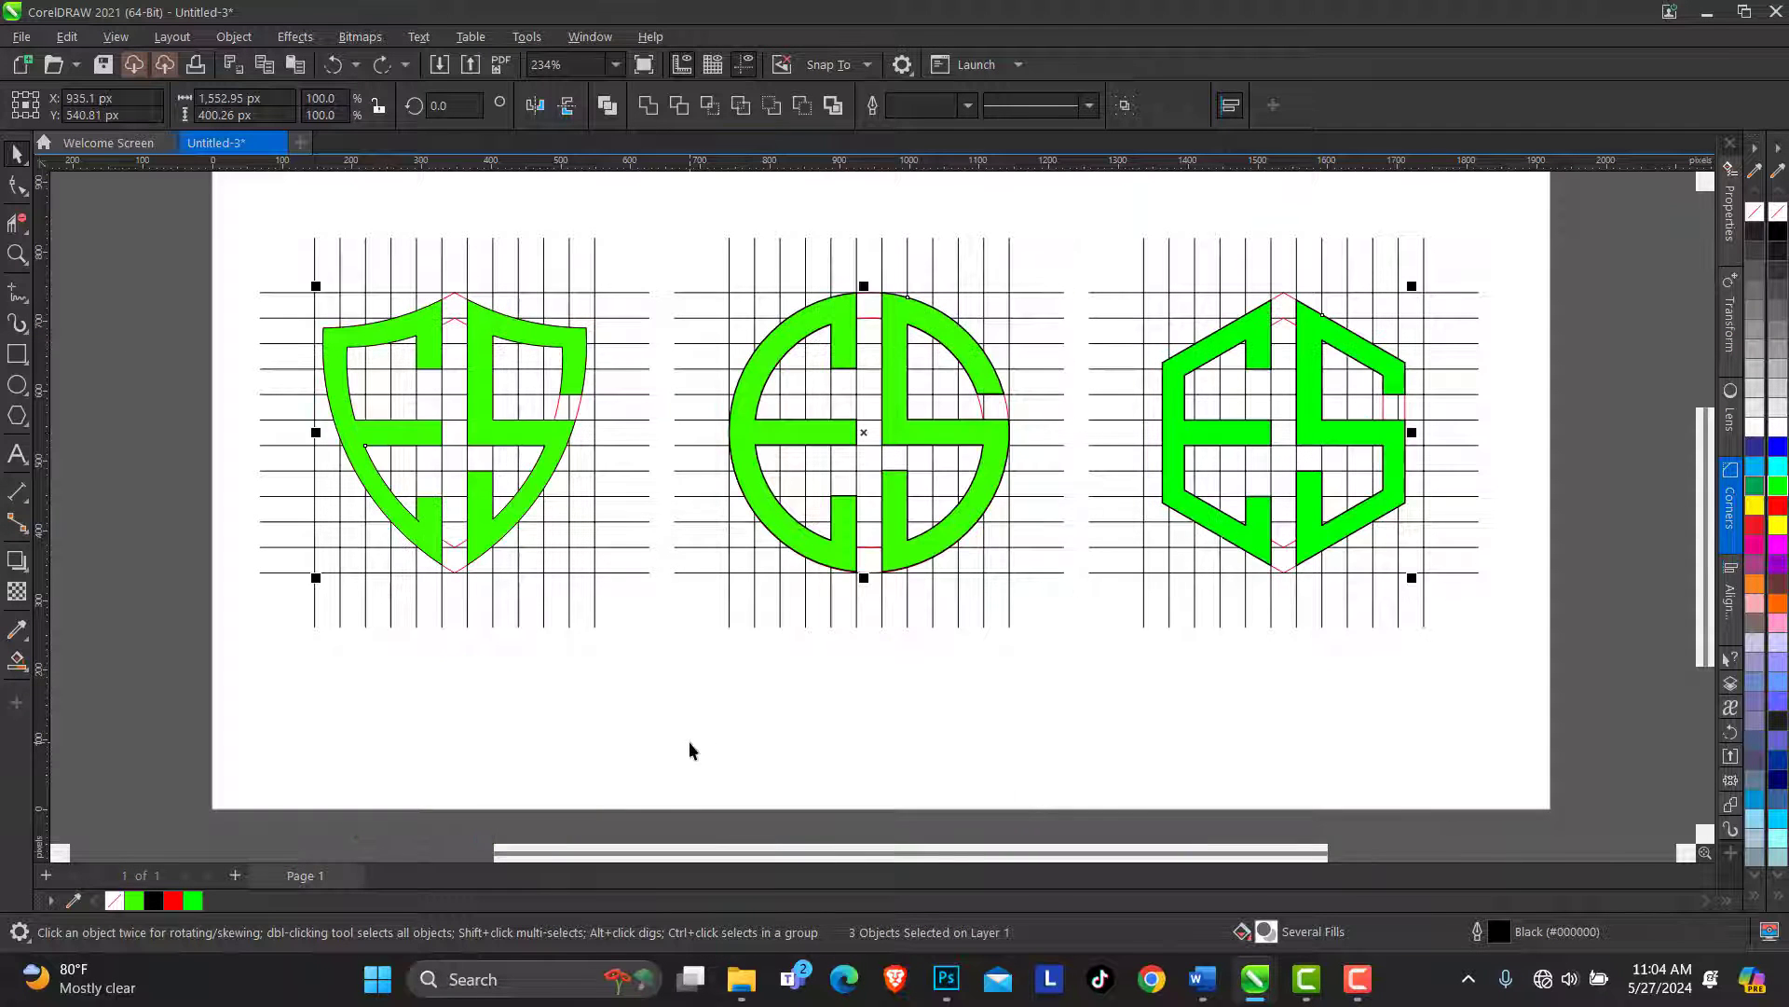
# Paste the three copied logos onto a new second page and give them a black fill with no outline
pyautogui.click(234, 875)
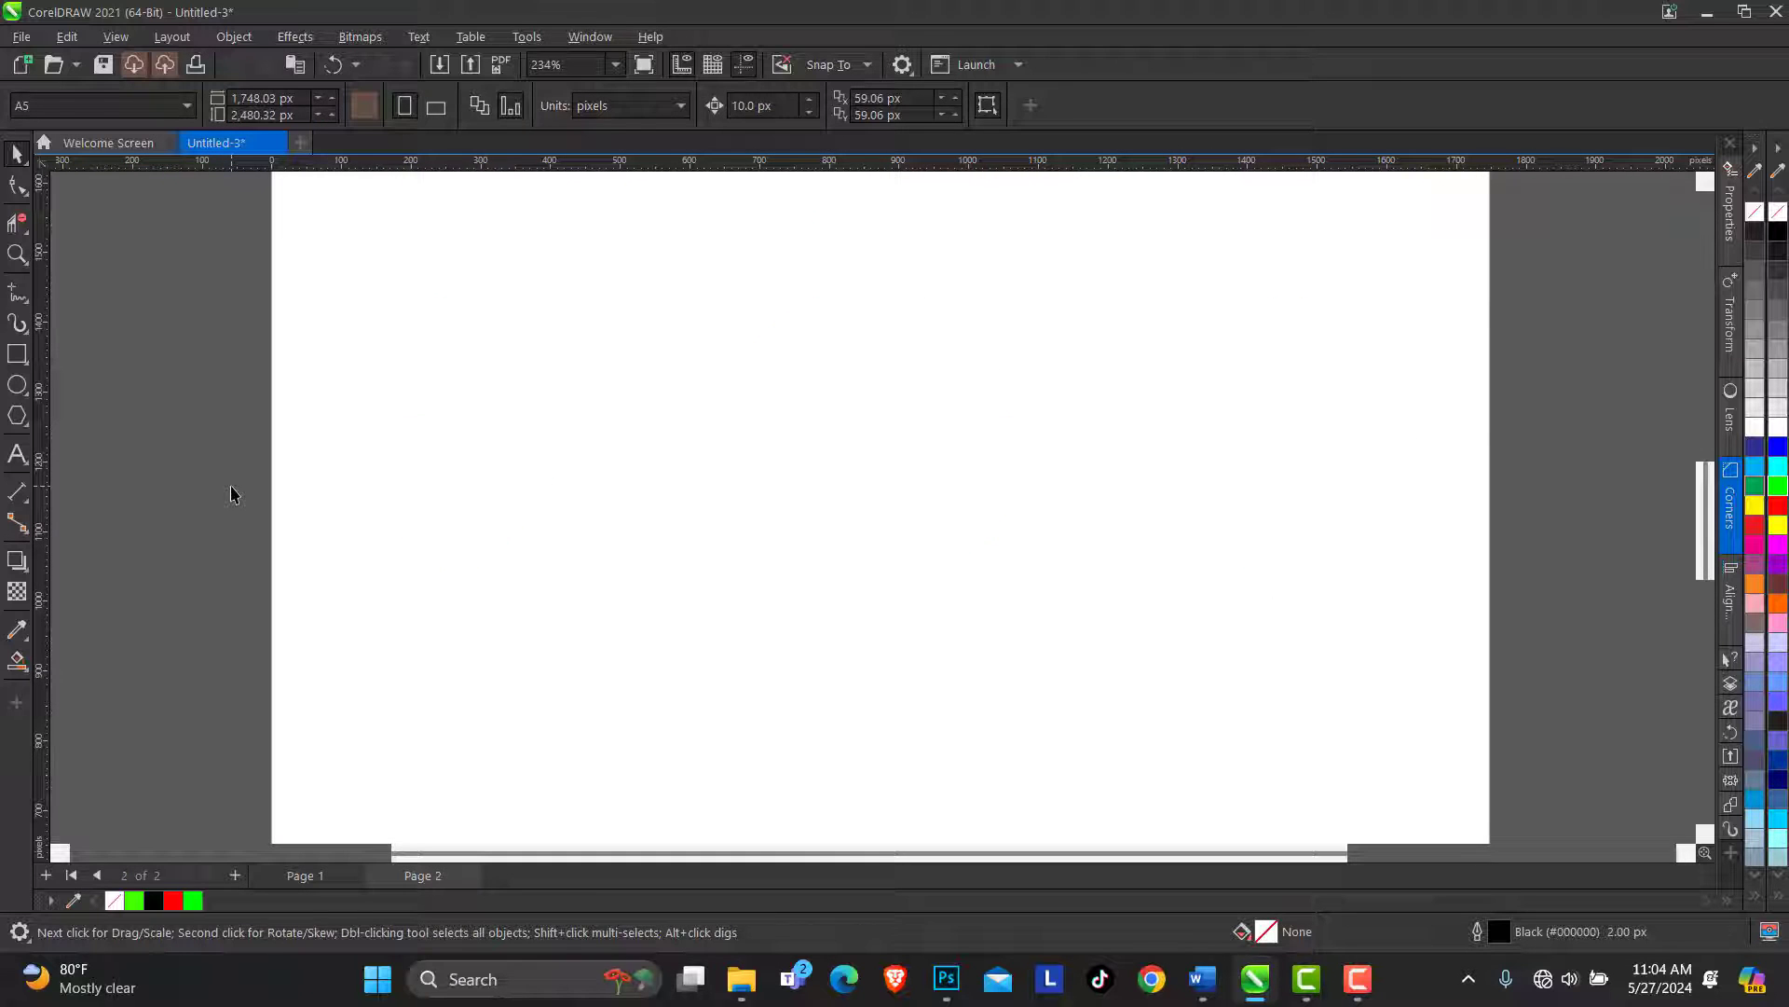
pyautogui.hotkey('ctrl', 'v')
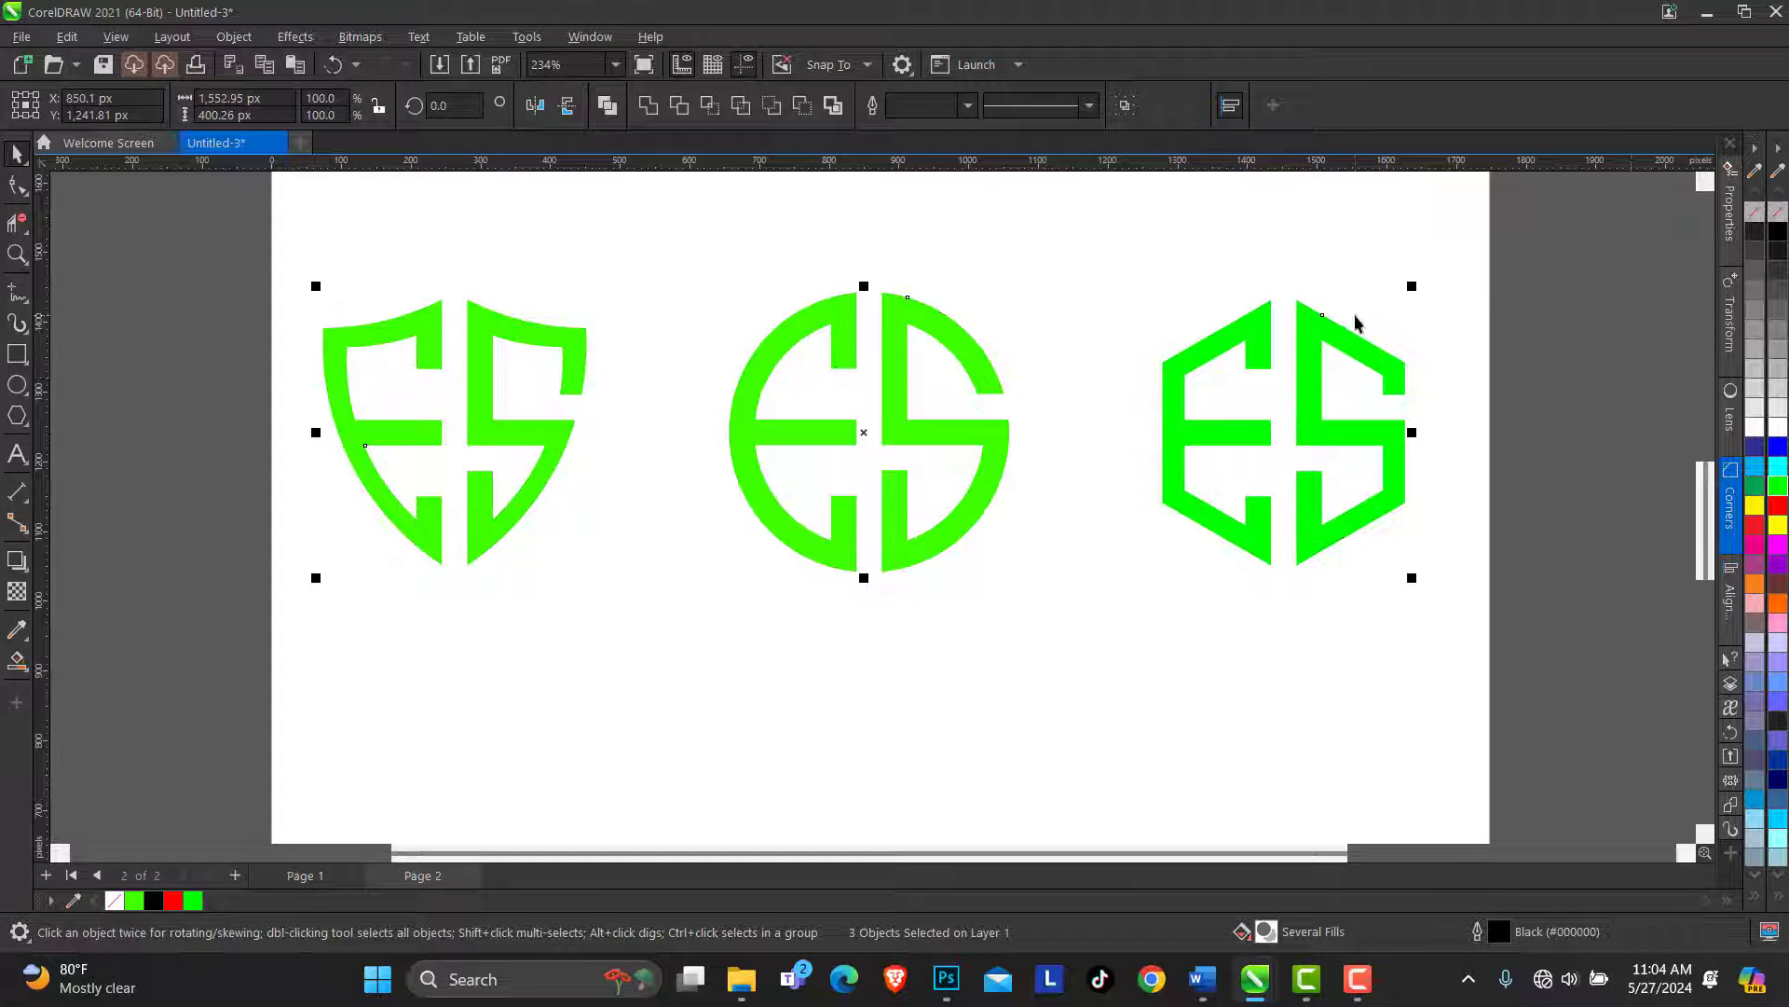
pyautogui.rightClick(1778, 213)
pyautogui.click(1778, 235)
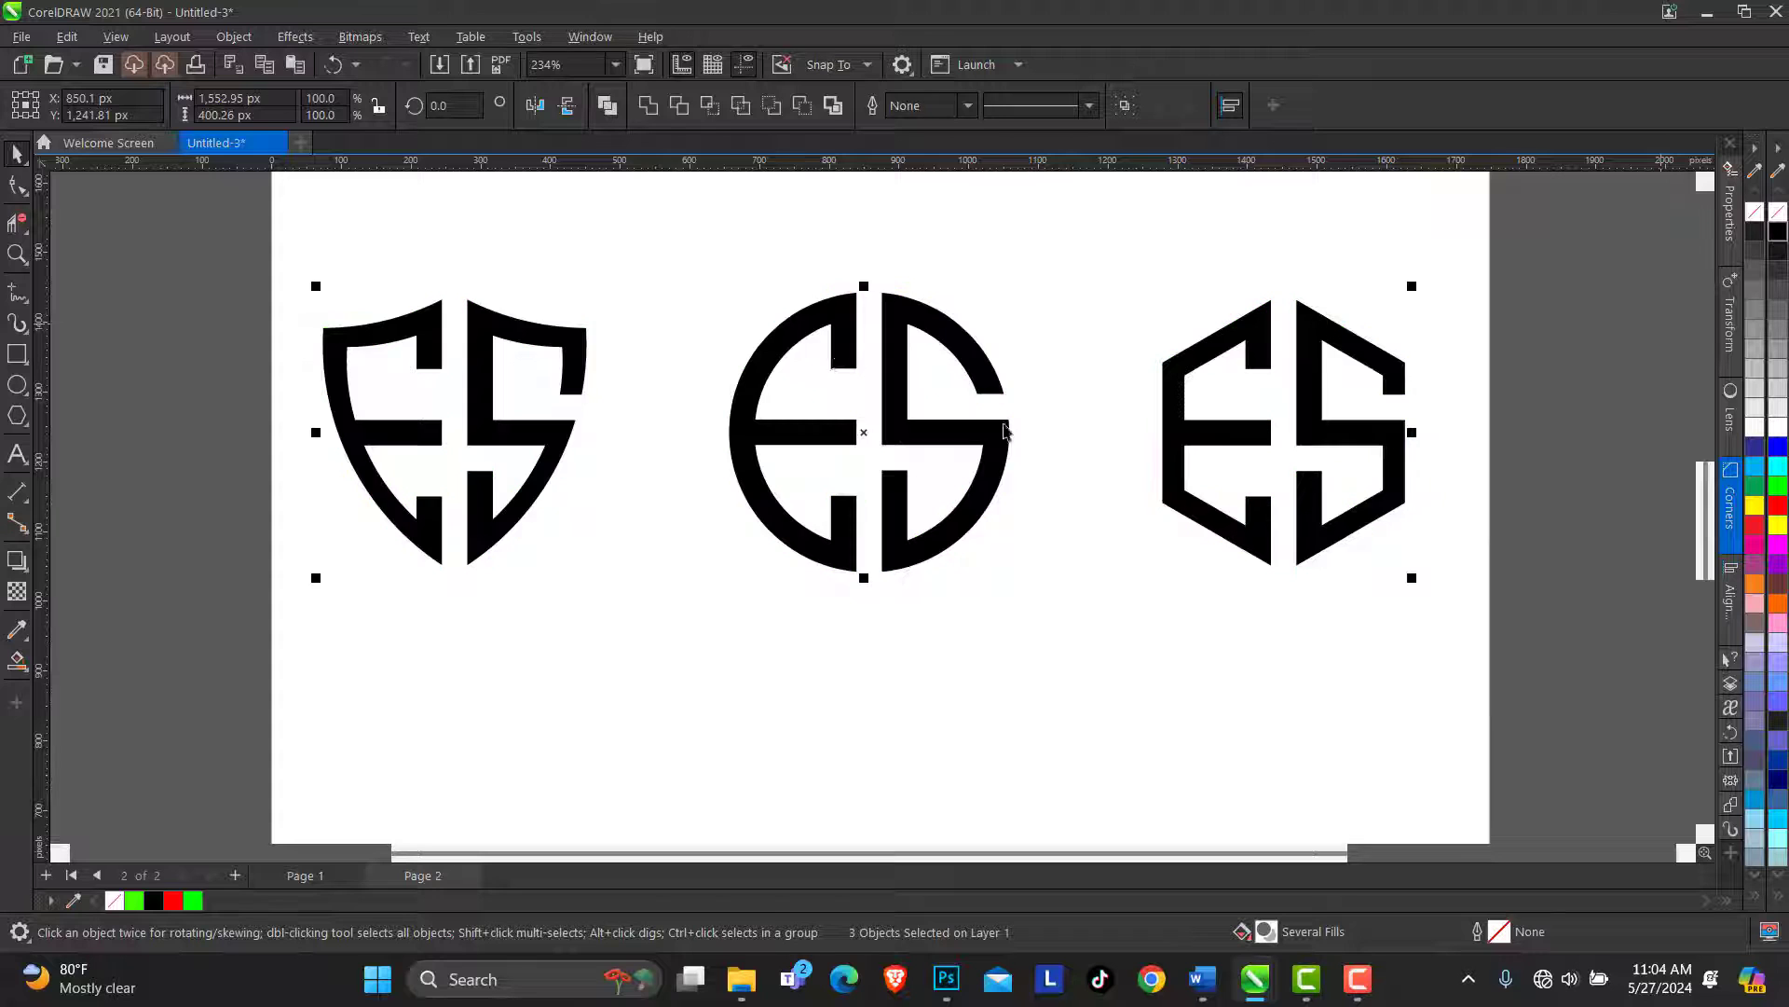
# Move the shield logo slightly right and down and the hexagon logo left, bringing both closer to the circle logo
pyautogui.click(499, 280)
pyautogui.click(523, 321)
pyautogui.moveTo(523, 322); pyautogui.dragTo(590, 339)
pyautogui.click(1183, 422)
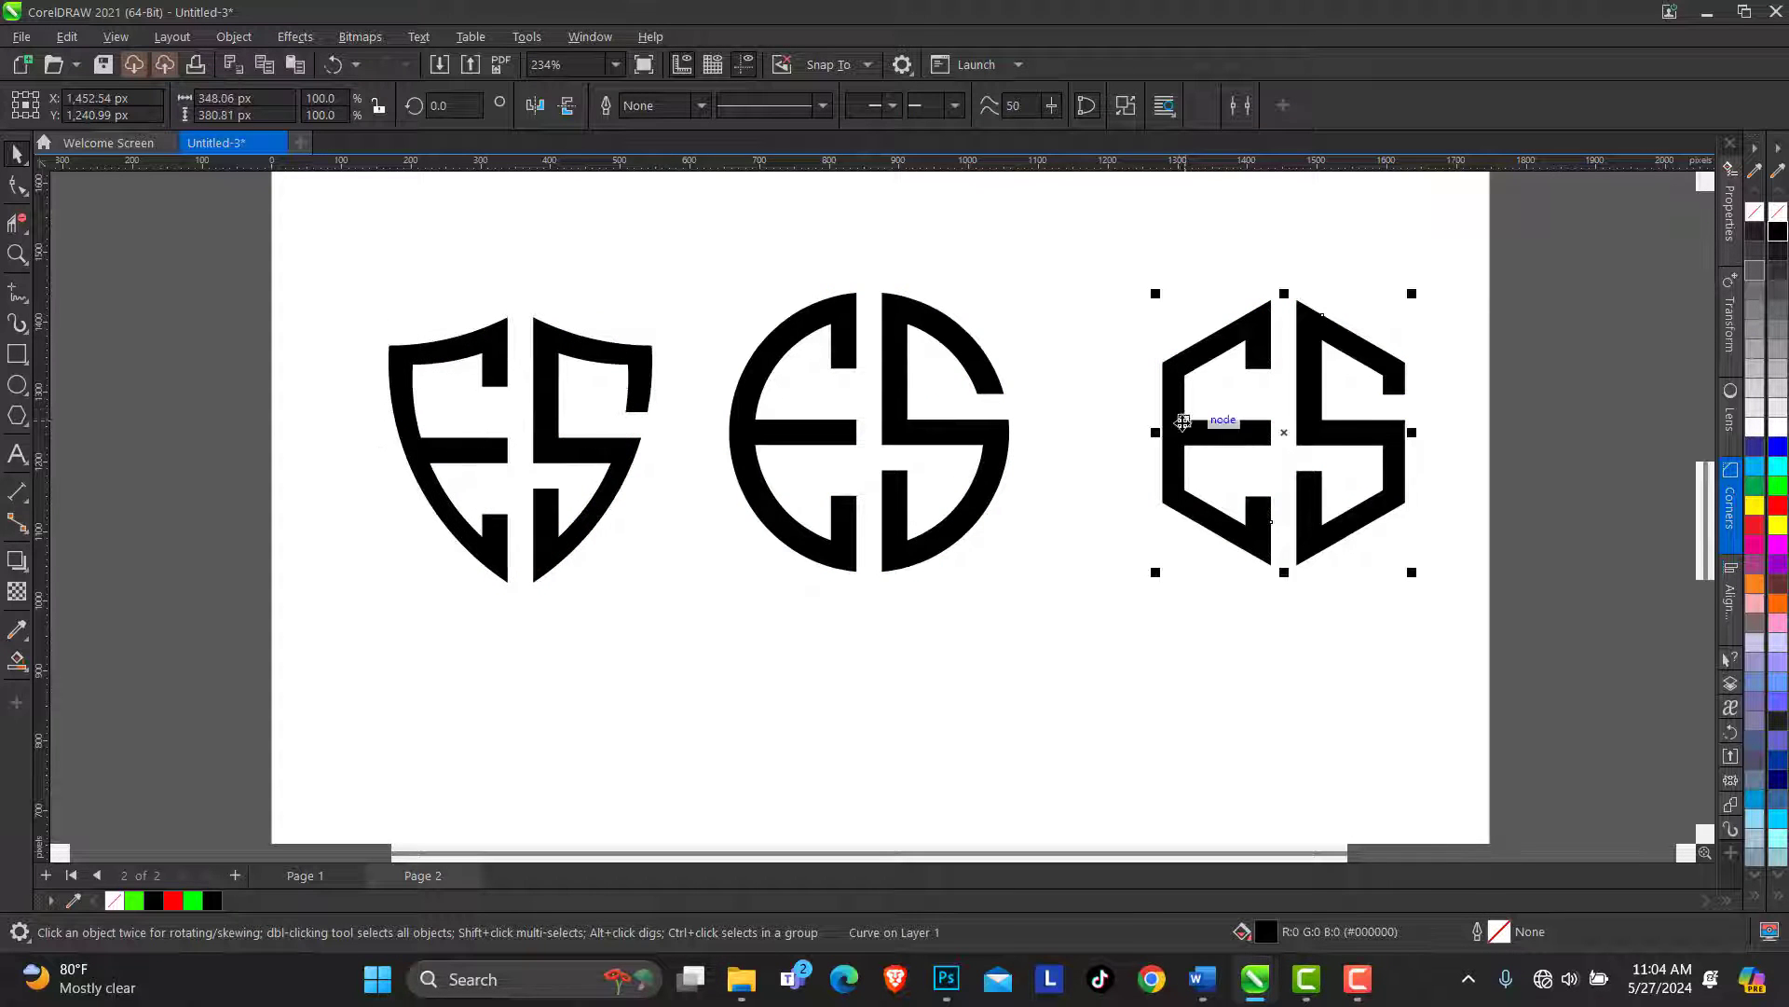
pyautogui.moveTo(1182, 421); pyautogui.dragTo(1085, 422)
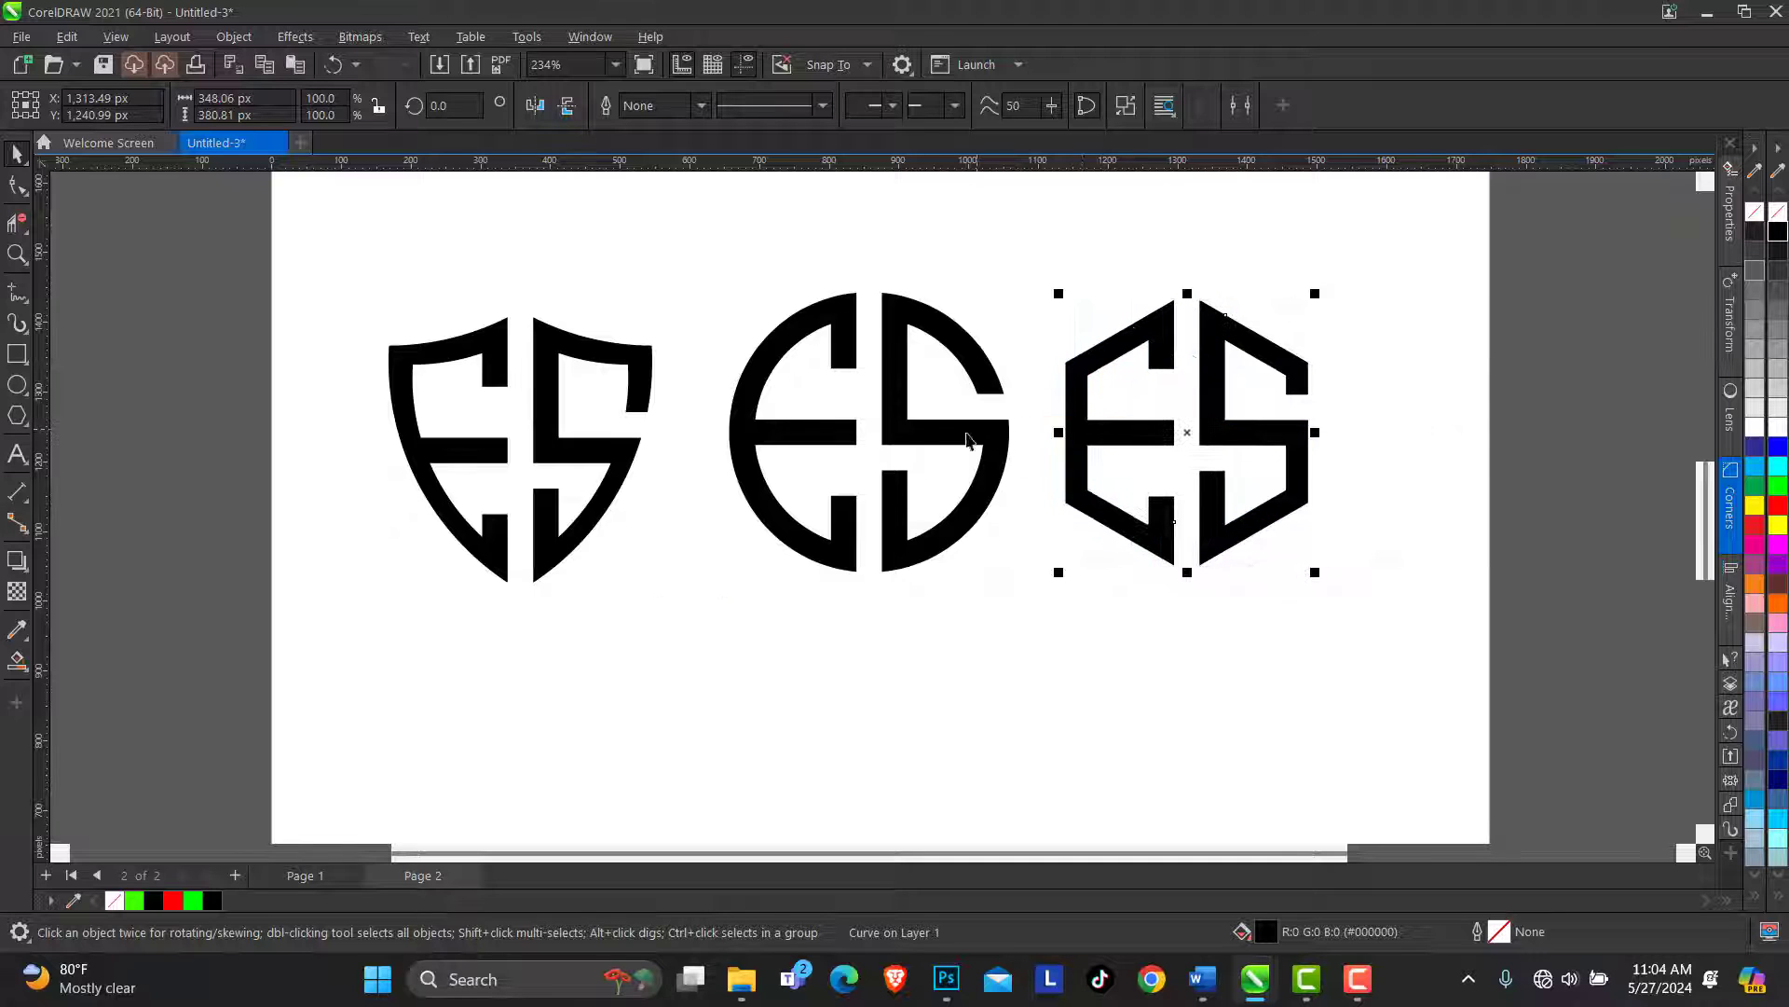
# Align the three logos along a common horizontal centre line and scale them up together to about 1,374 px wide
pyautogui.keyDown('shift'); pyautogui.click(966, 435); pyautogui.keyUp('shift')
pyautogui.keyDown('shift'); pyautogui.click(639, 403); pyautogui.keyUp('shift')
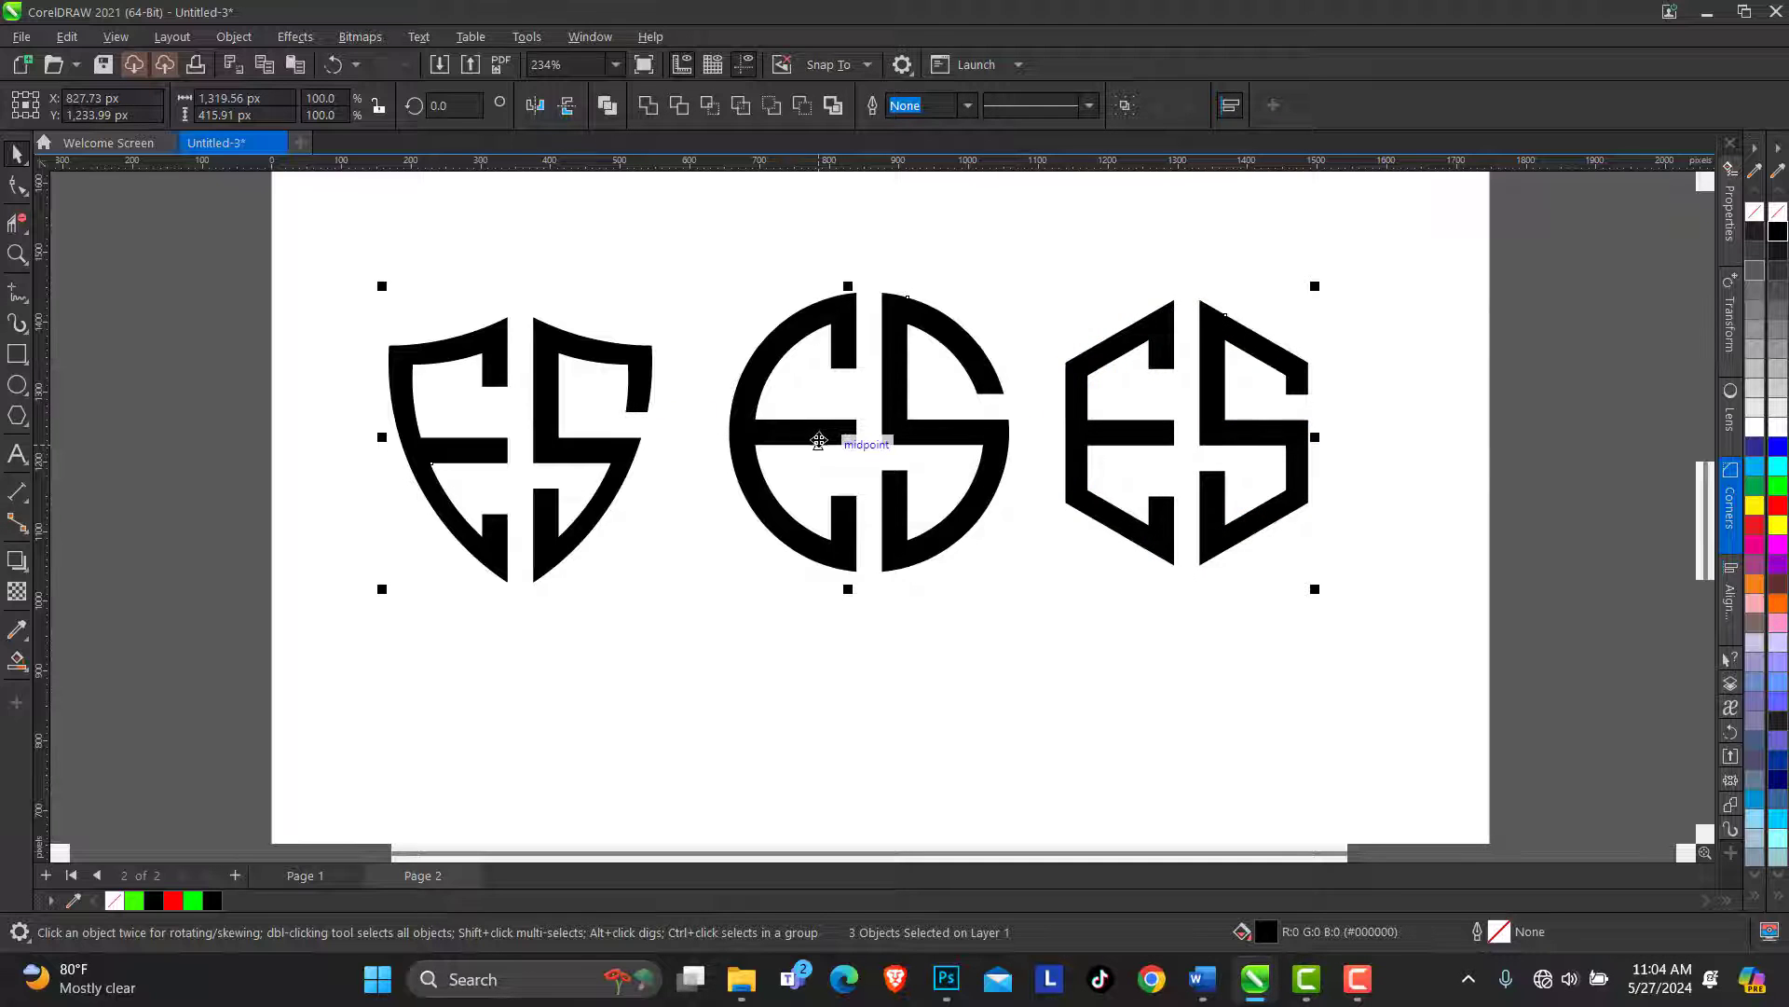
pyautogui.press('c')
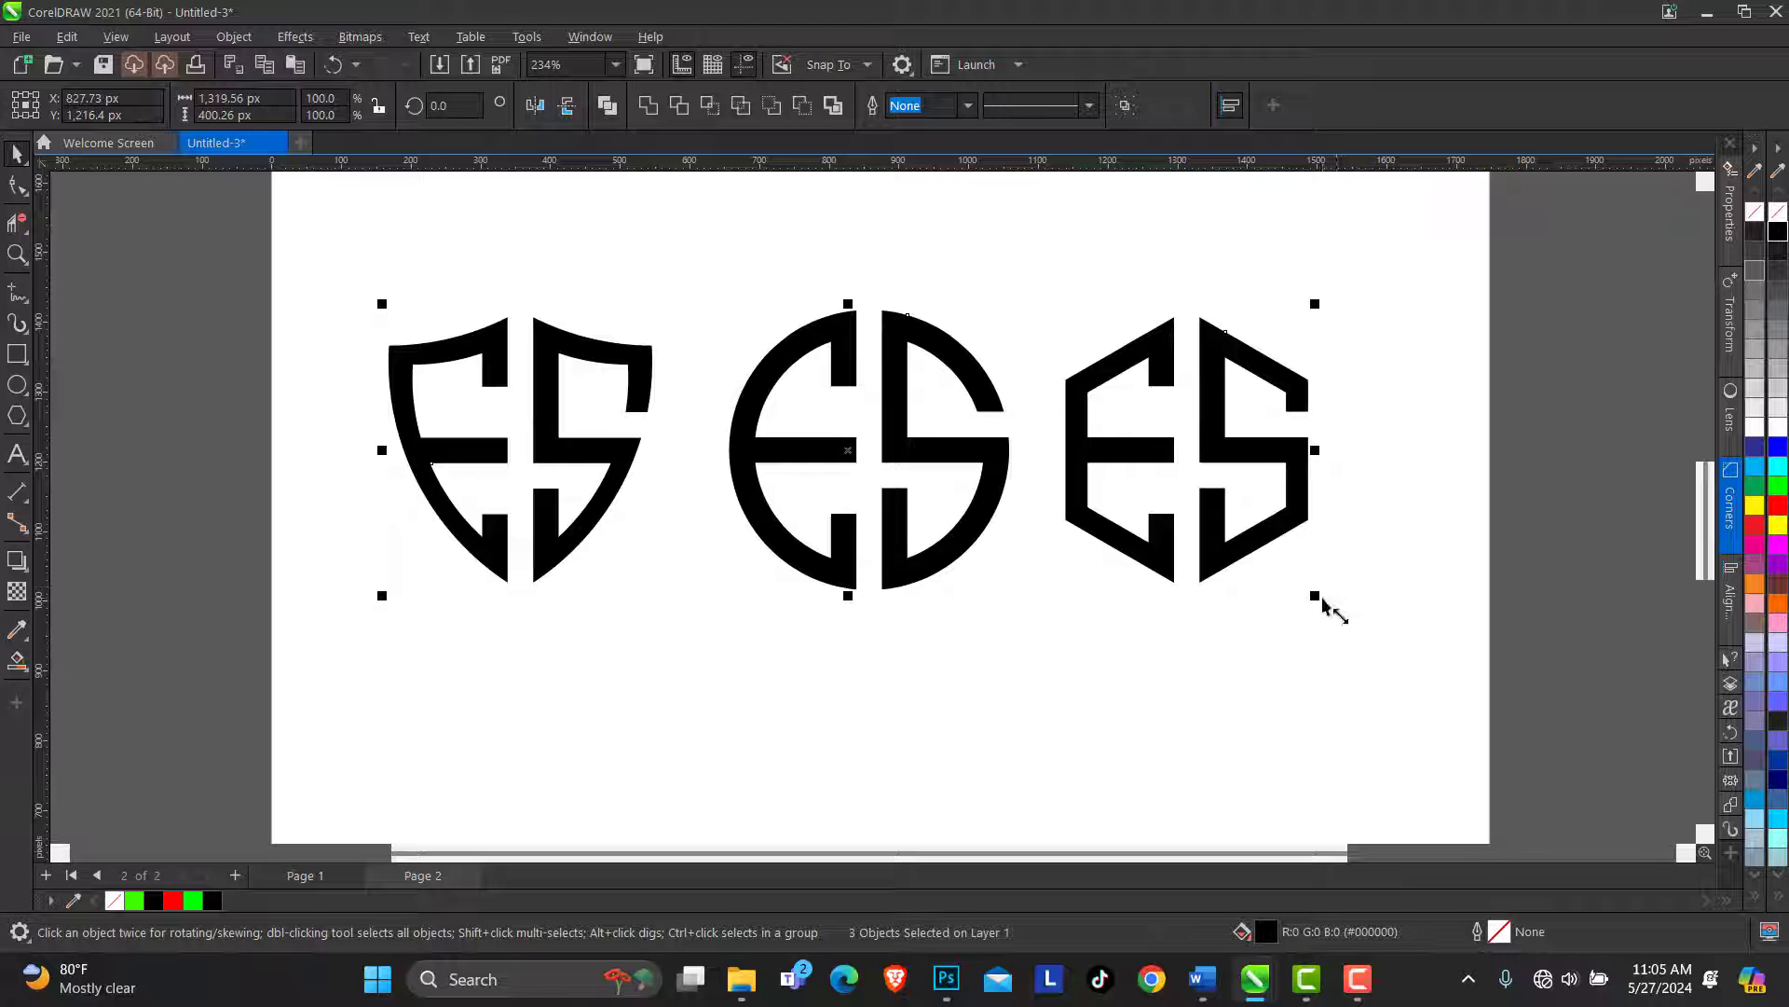
pyautogui.moveTo(1319, 597); pyautogui.dragTo(1349, 602)
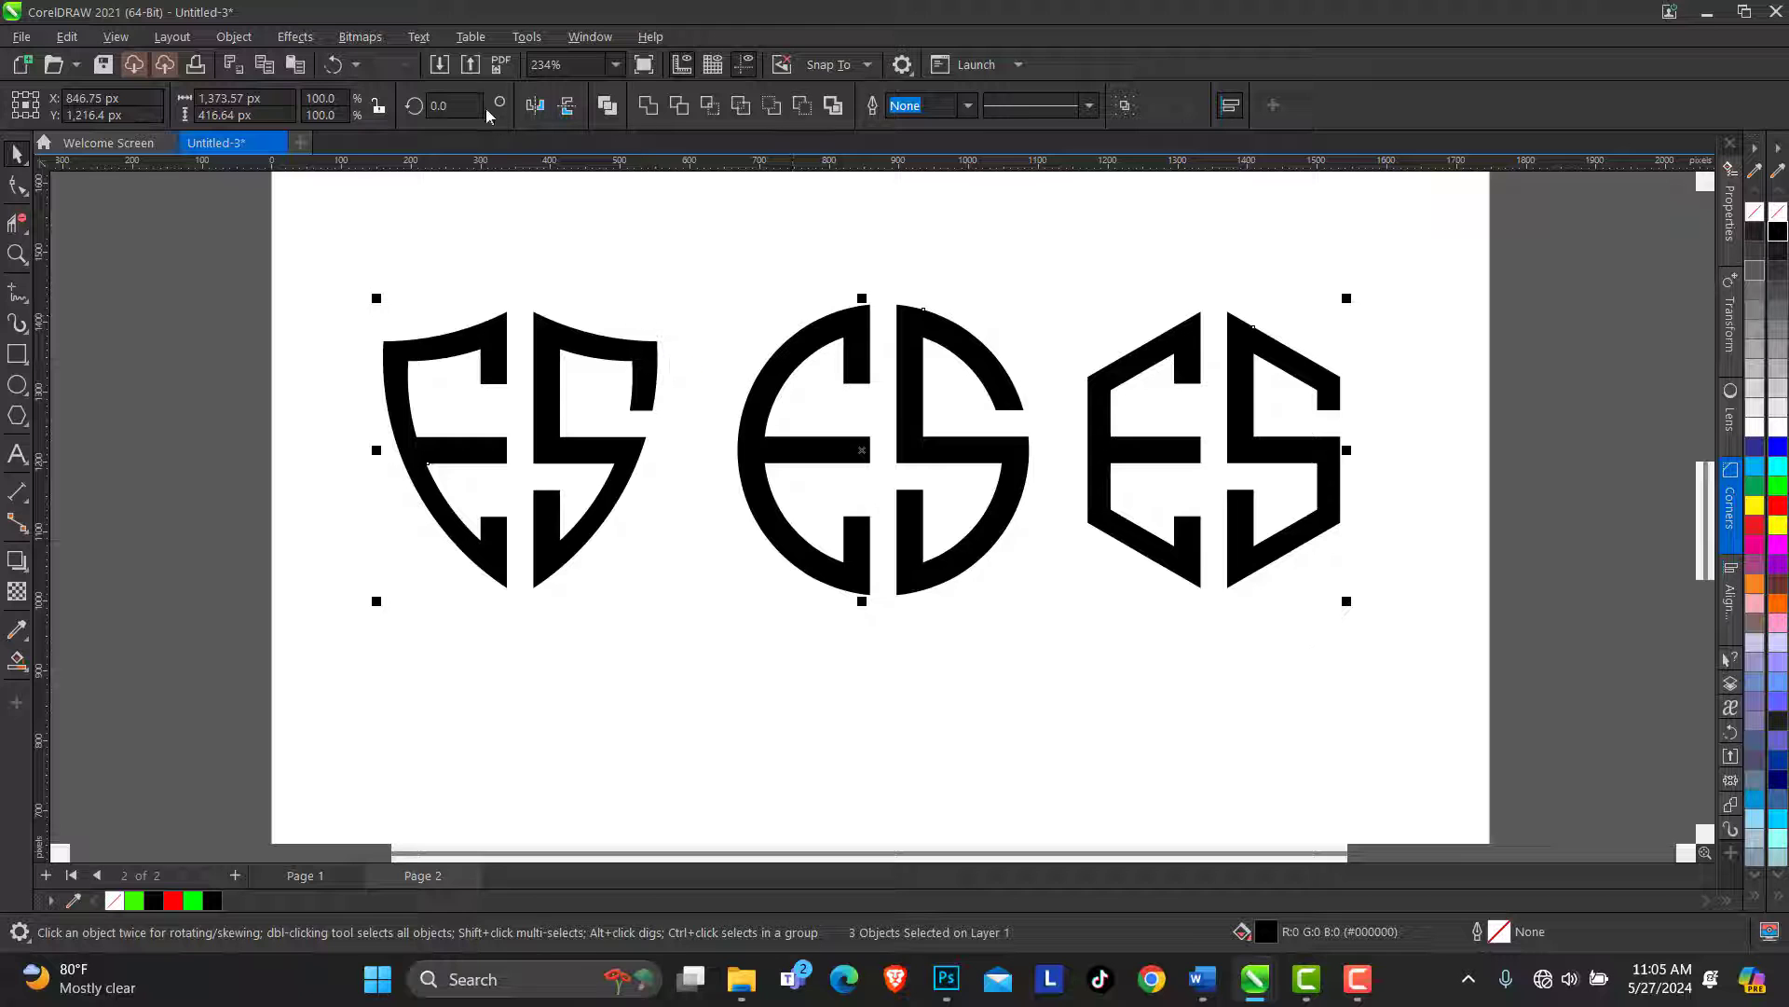
# Export only the selected logos as a transparent PNG named Cir, 1375 by 417 px at resolution 300
pyautogui.hotkey('ctrl', 'e')
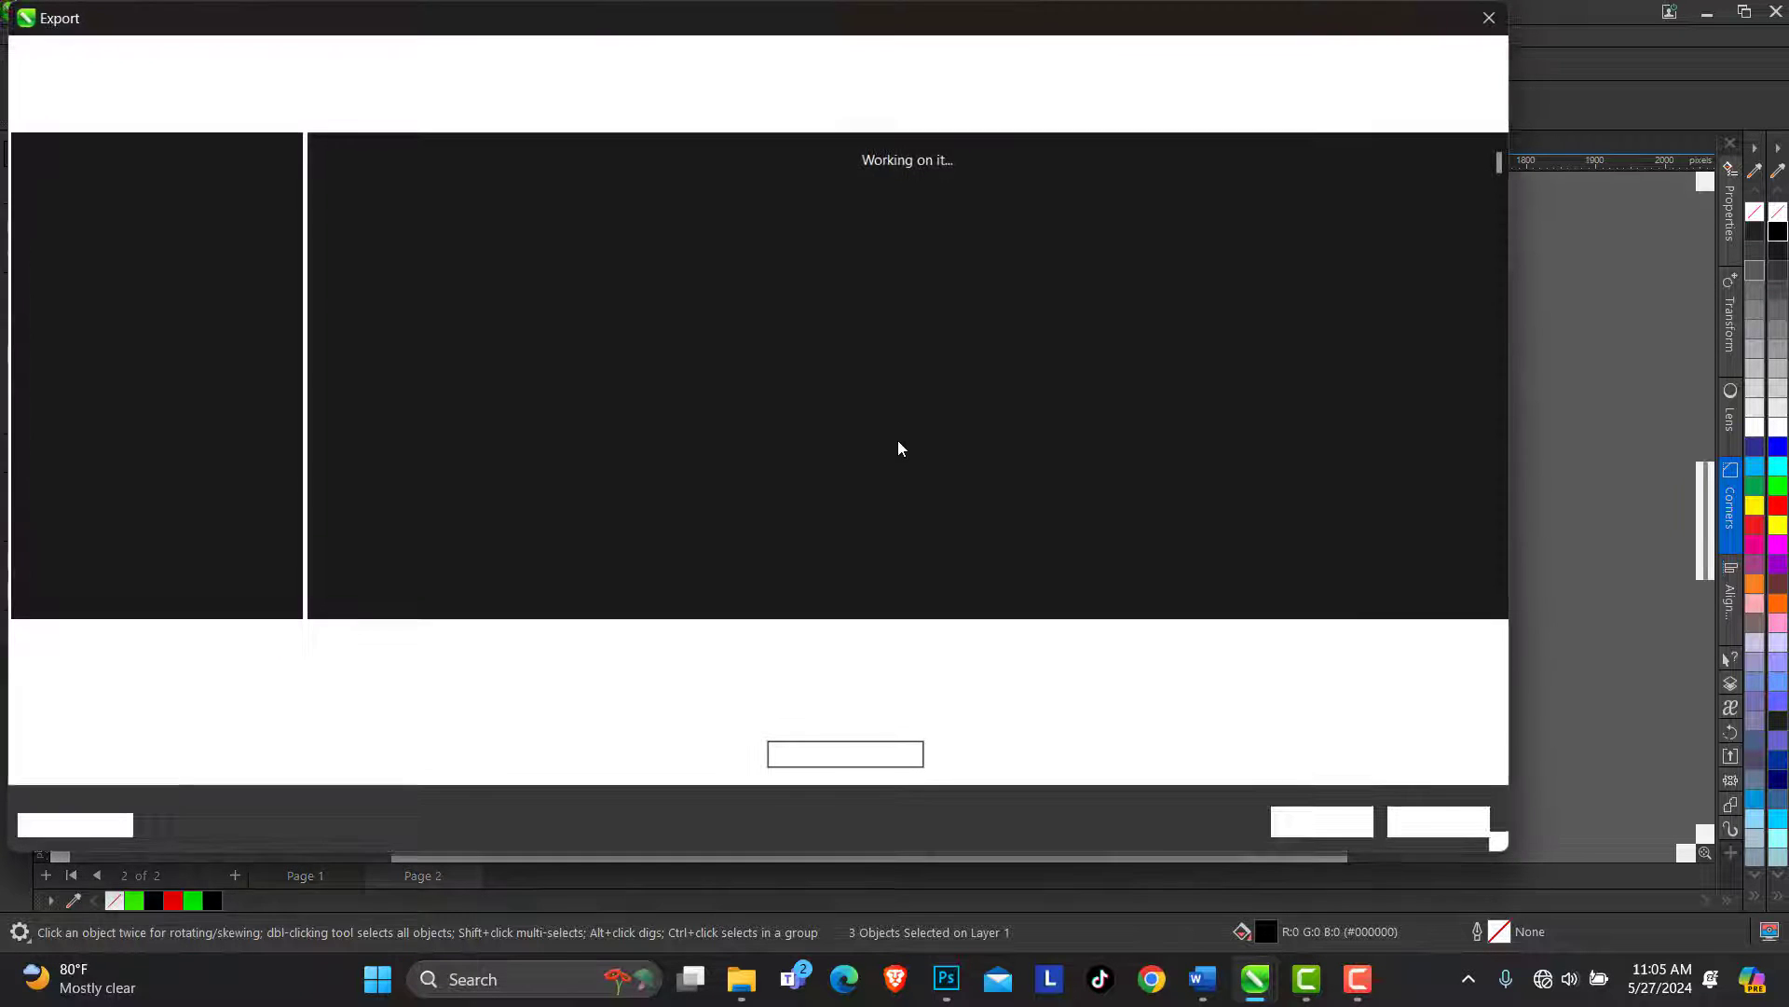
pyautogui.click(207, 643)
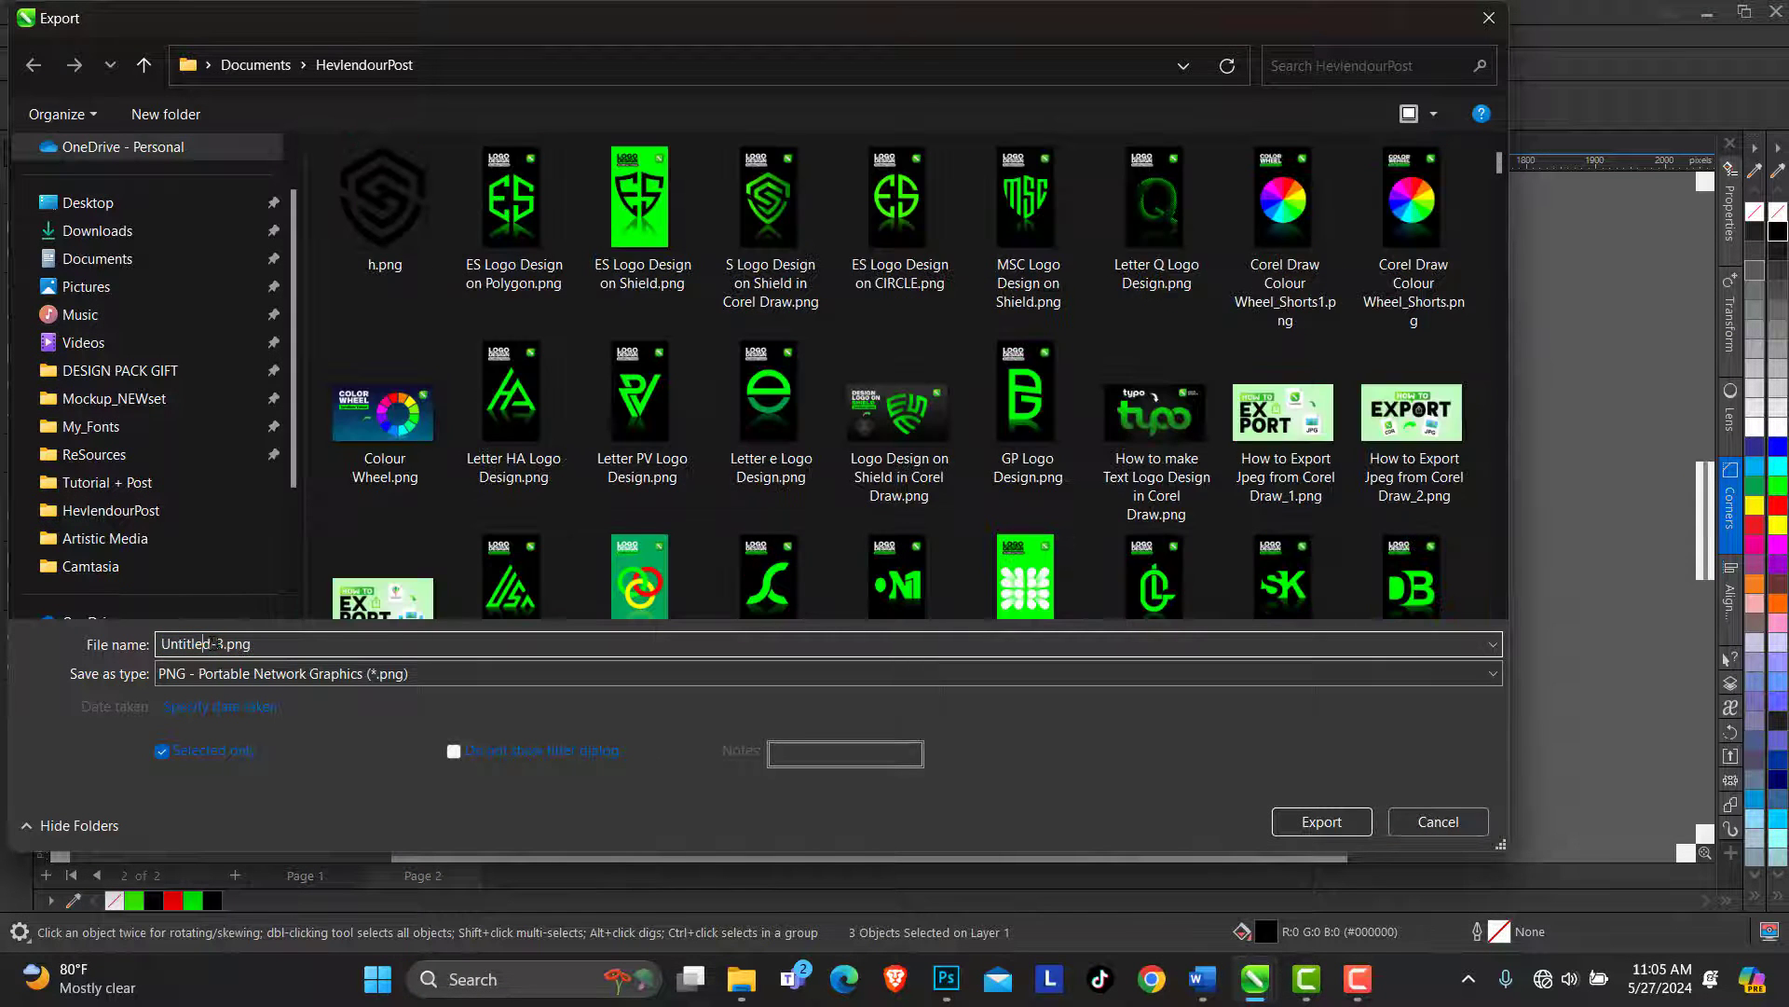
pyautogui.moveTo(222, 643); pyautogui.dragTo(131, 655)
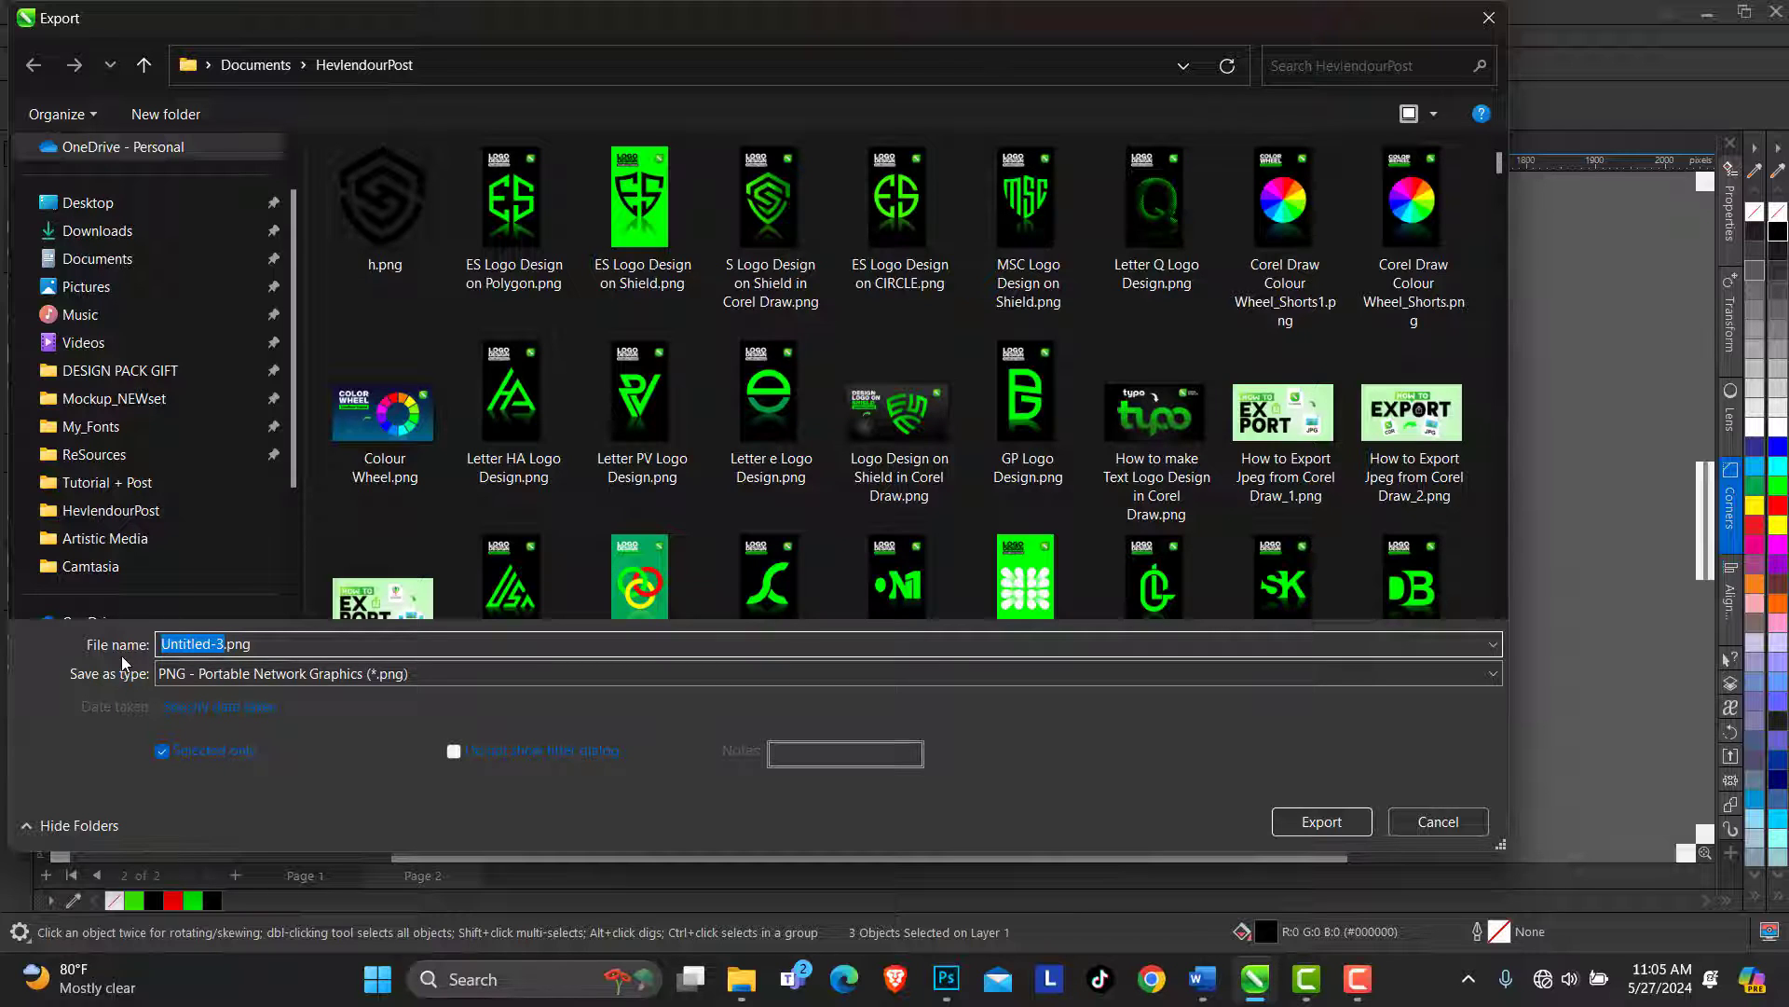
pyautogui.write('Cir')
pyautogui.click(1306, 828)
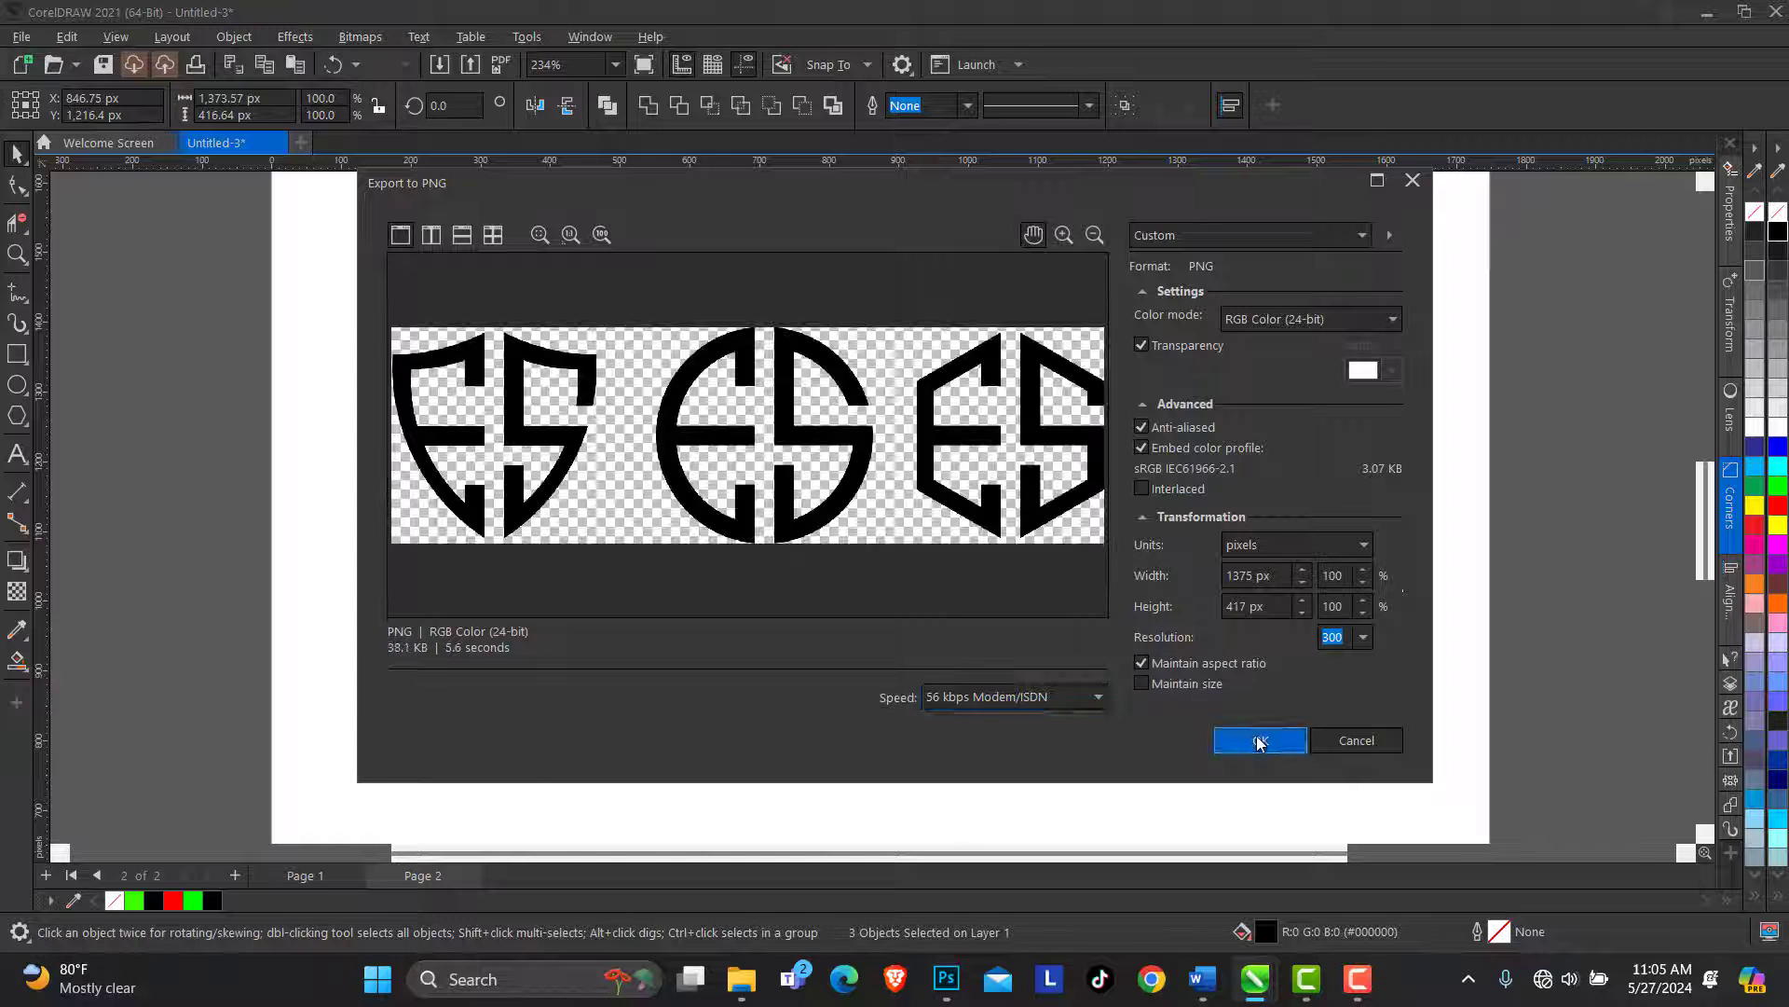
pyautogui.click(1256, 737)
# Select the shield logo, switch to Photoshop and open the recent file Logo_mockup.psd without resolving its missing fonts
pyautogui.click(530, 390)
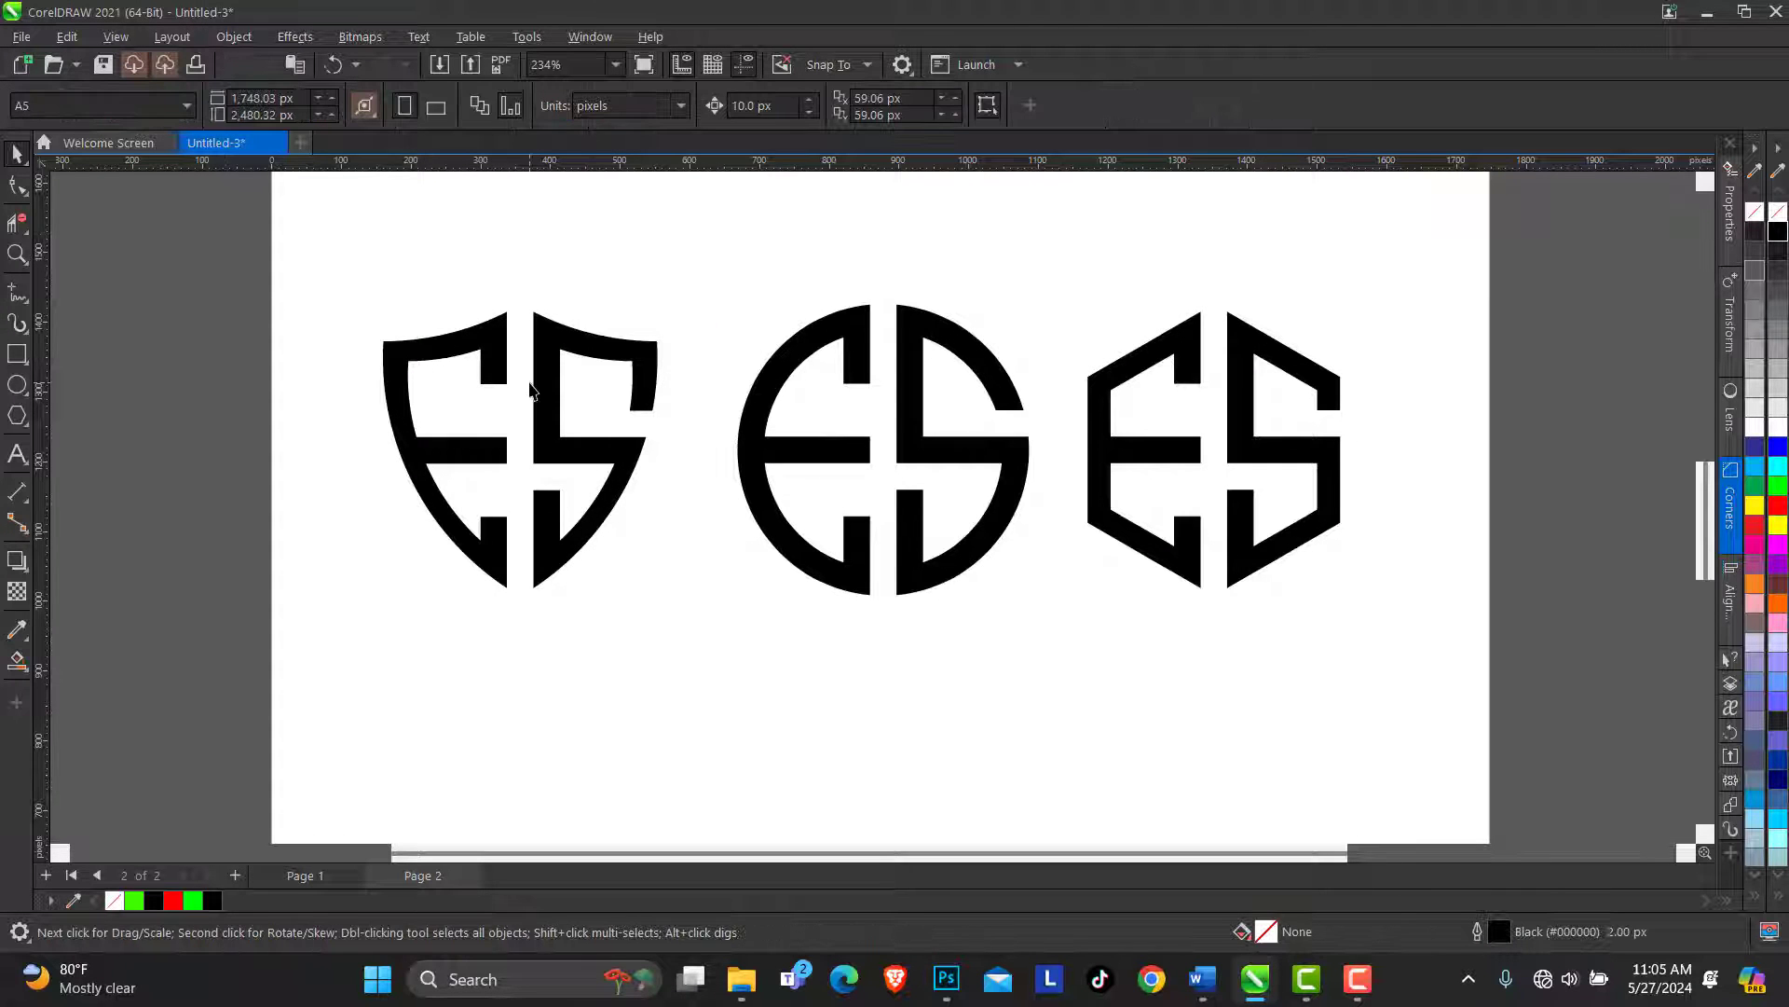
pyautogui.click(494, 373)
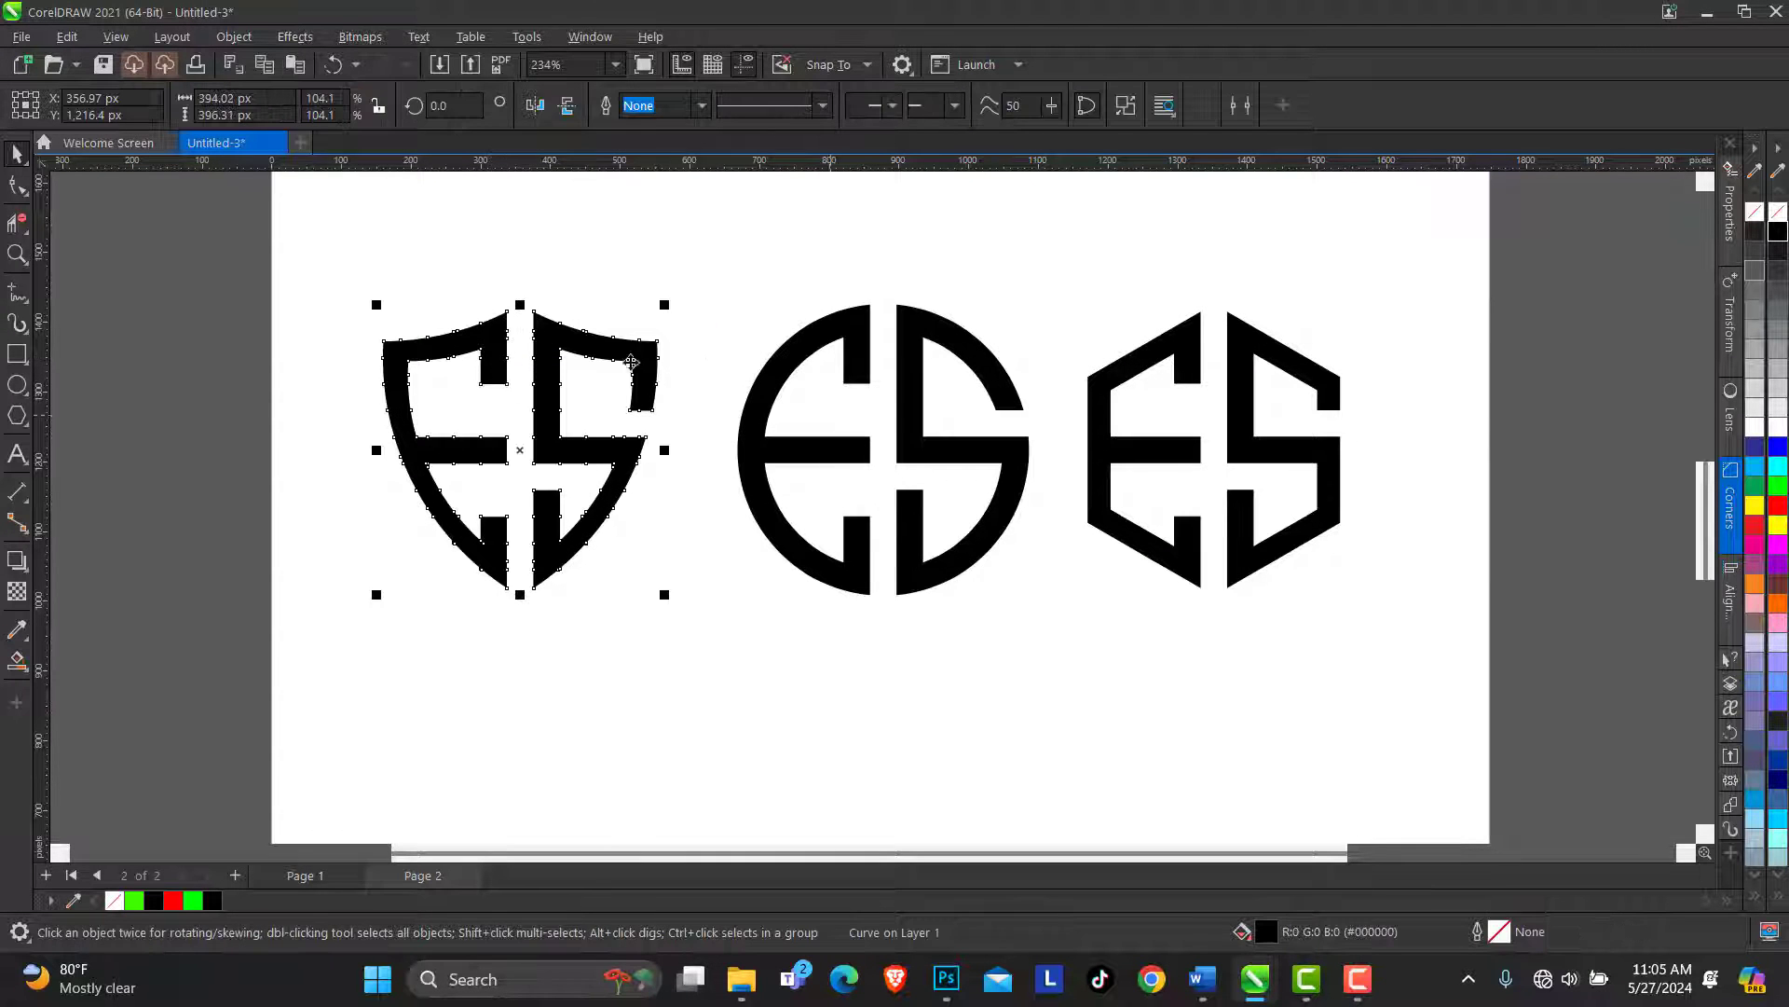
pyautogui.click(948, 976)
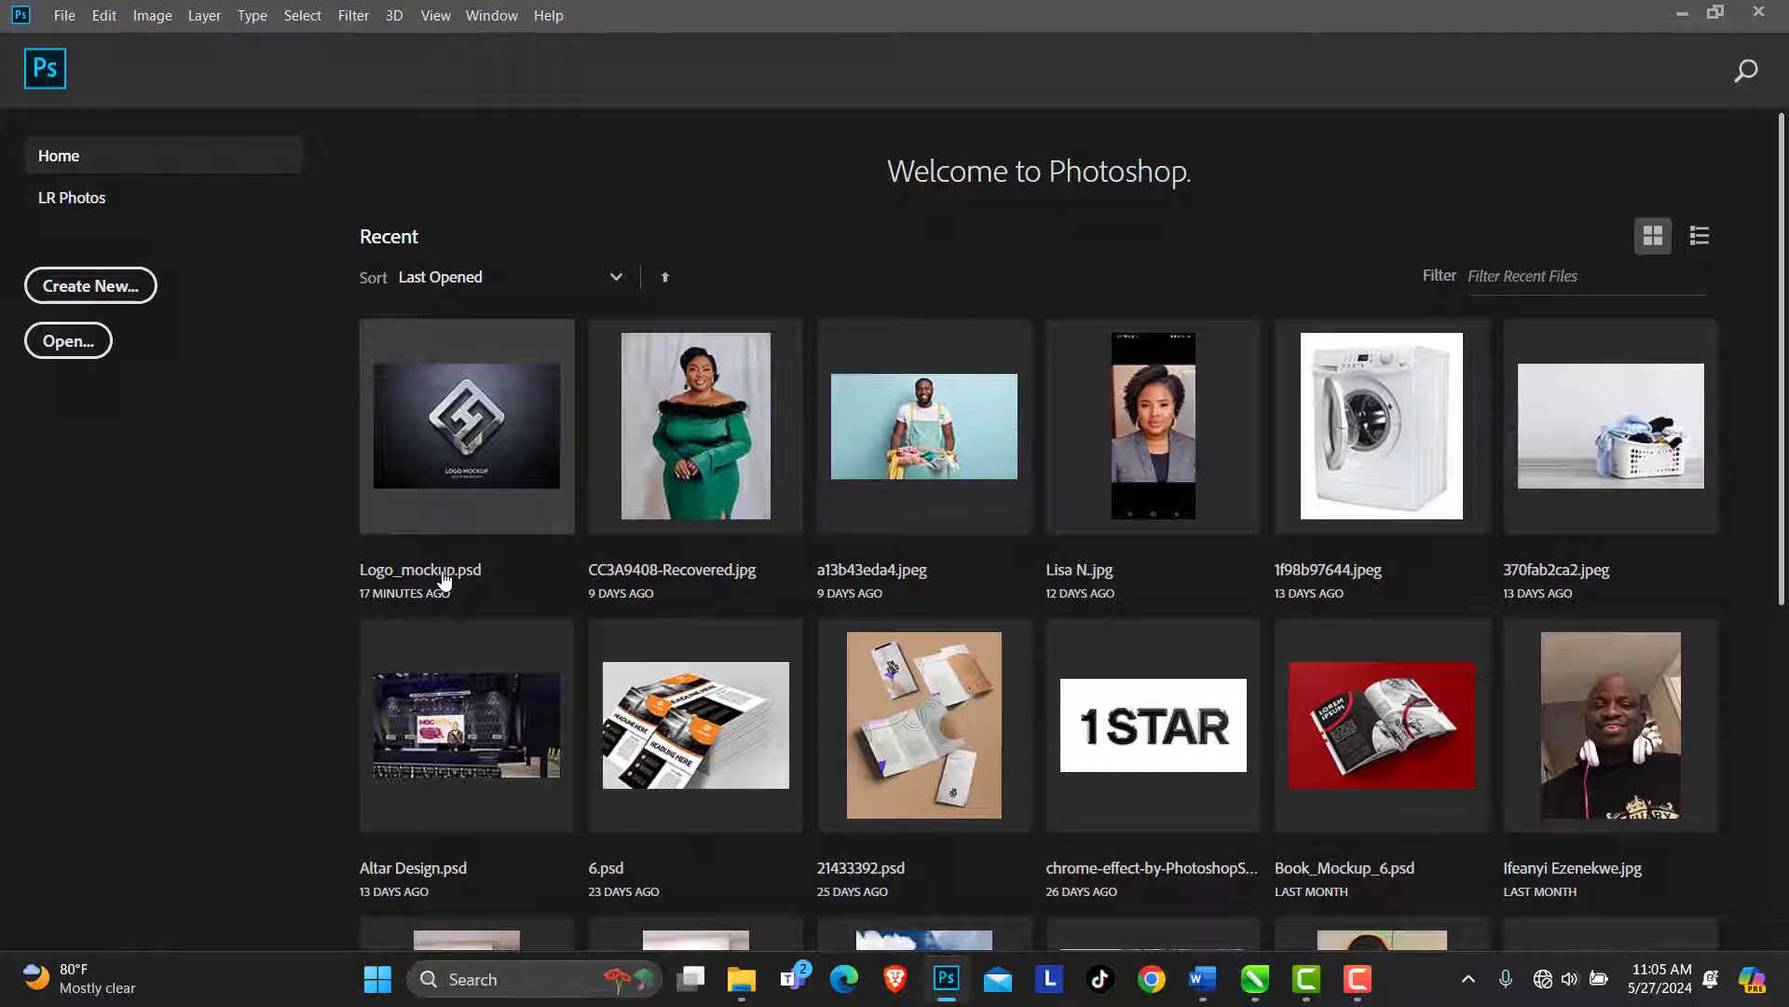
pyautogui.click(444, 579)
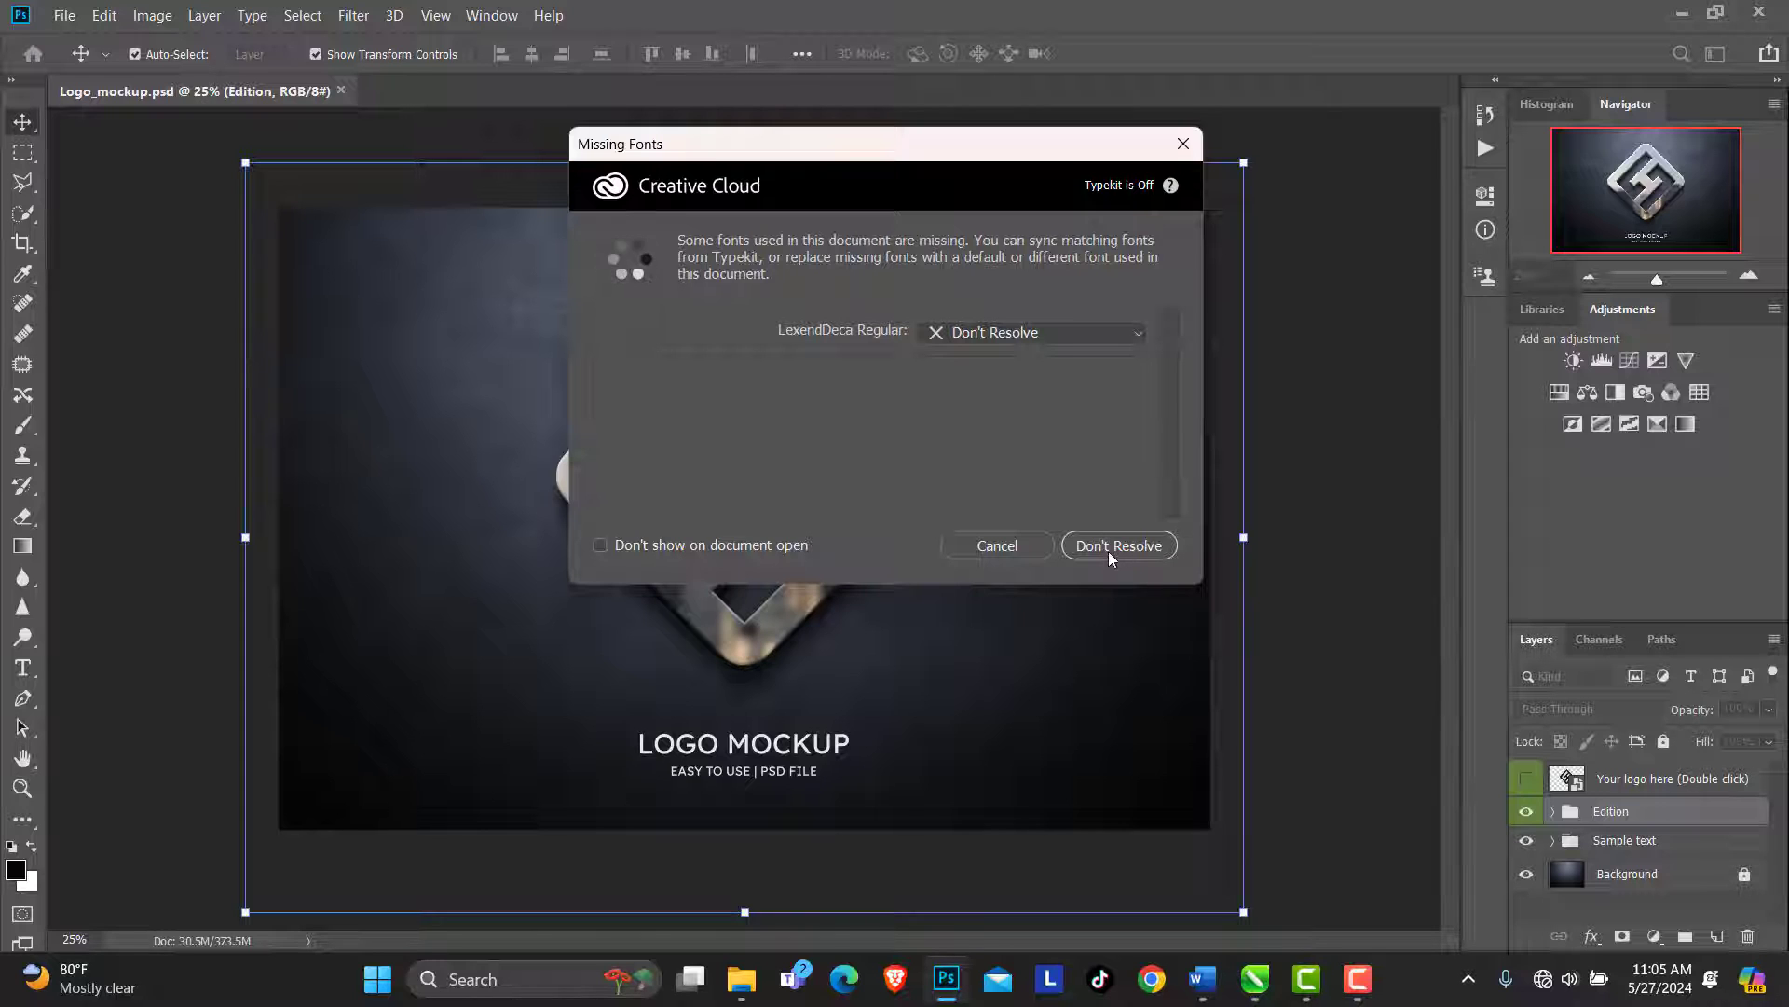
pyautogui.click(1072, 548)
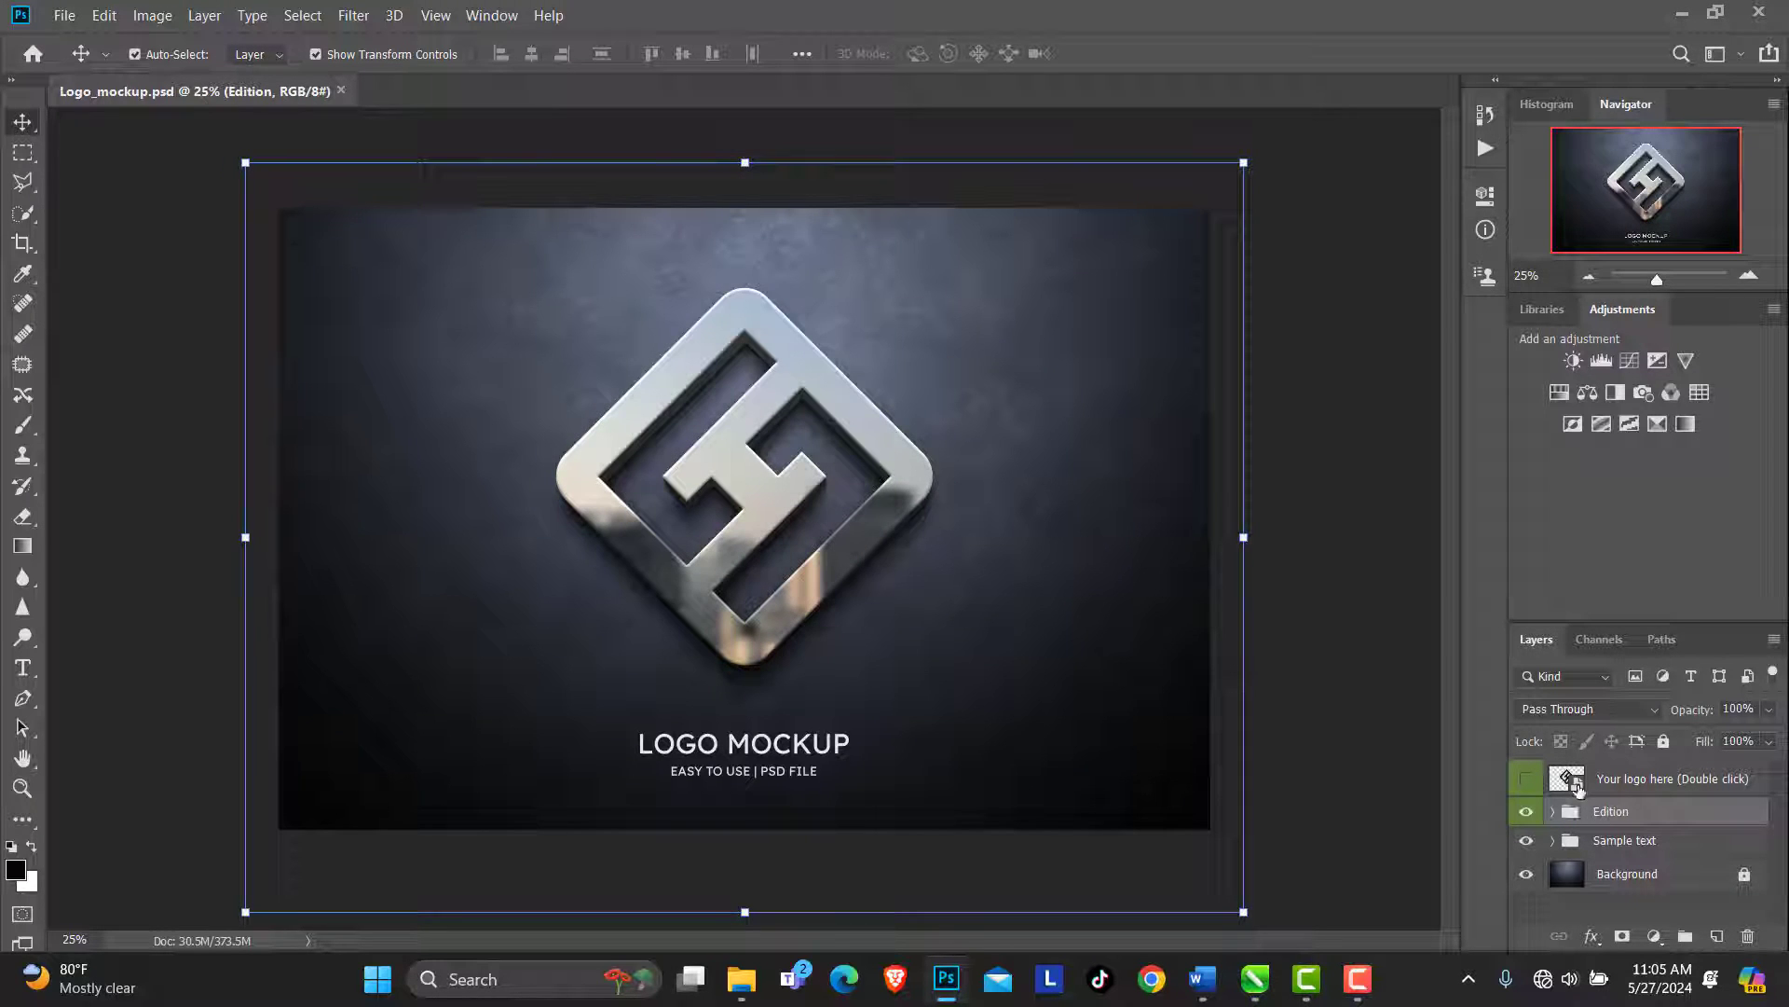
# Open the contents of the "Your logo here" smart object and hide the sample logo on Layer 1
pyautogui.doubleClick(1575, 786)
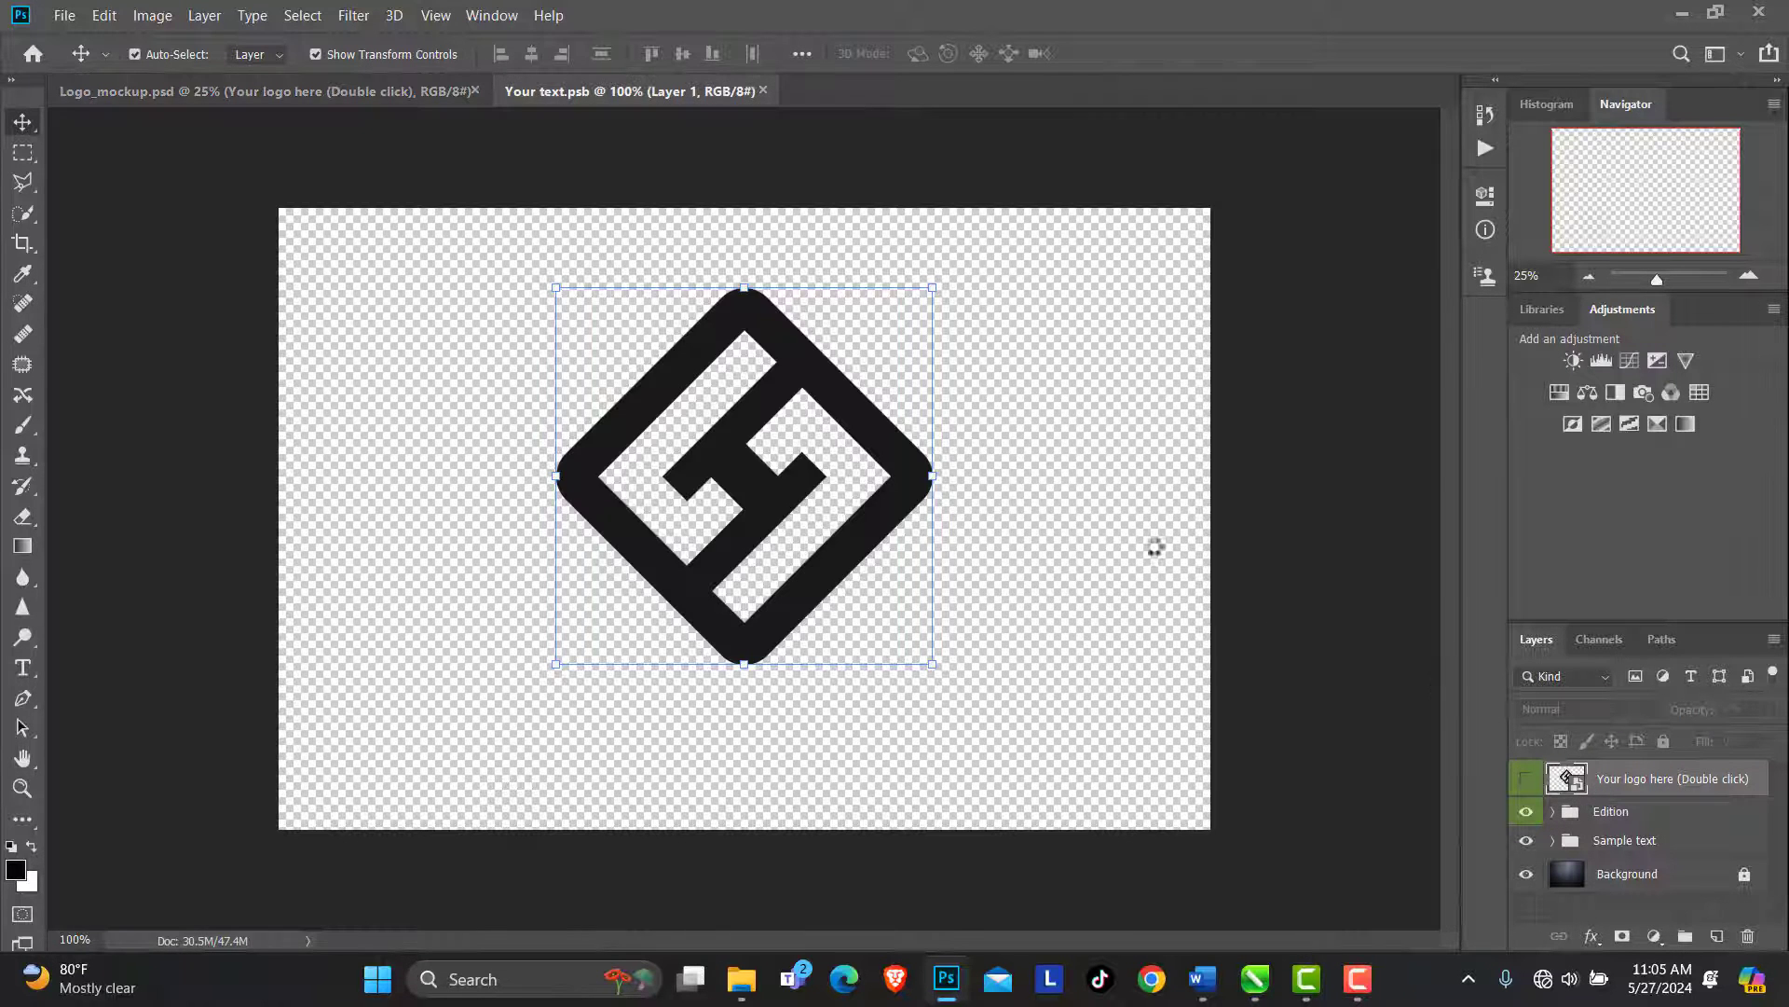
pyautogui.click(1104, 552)
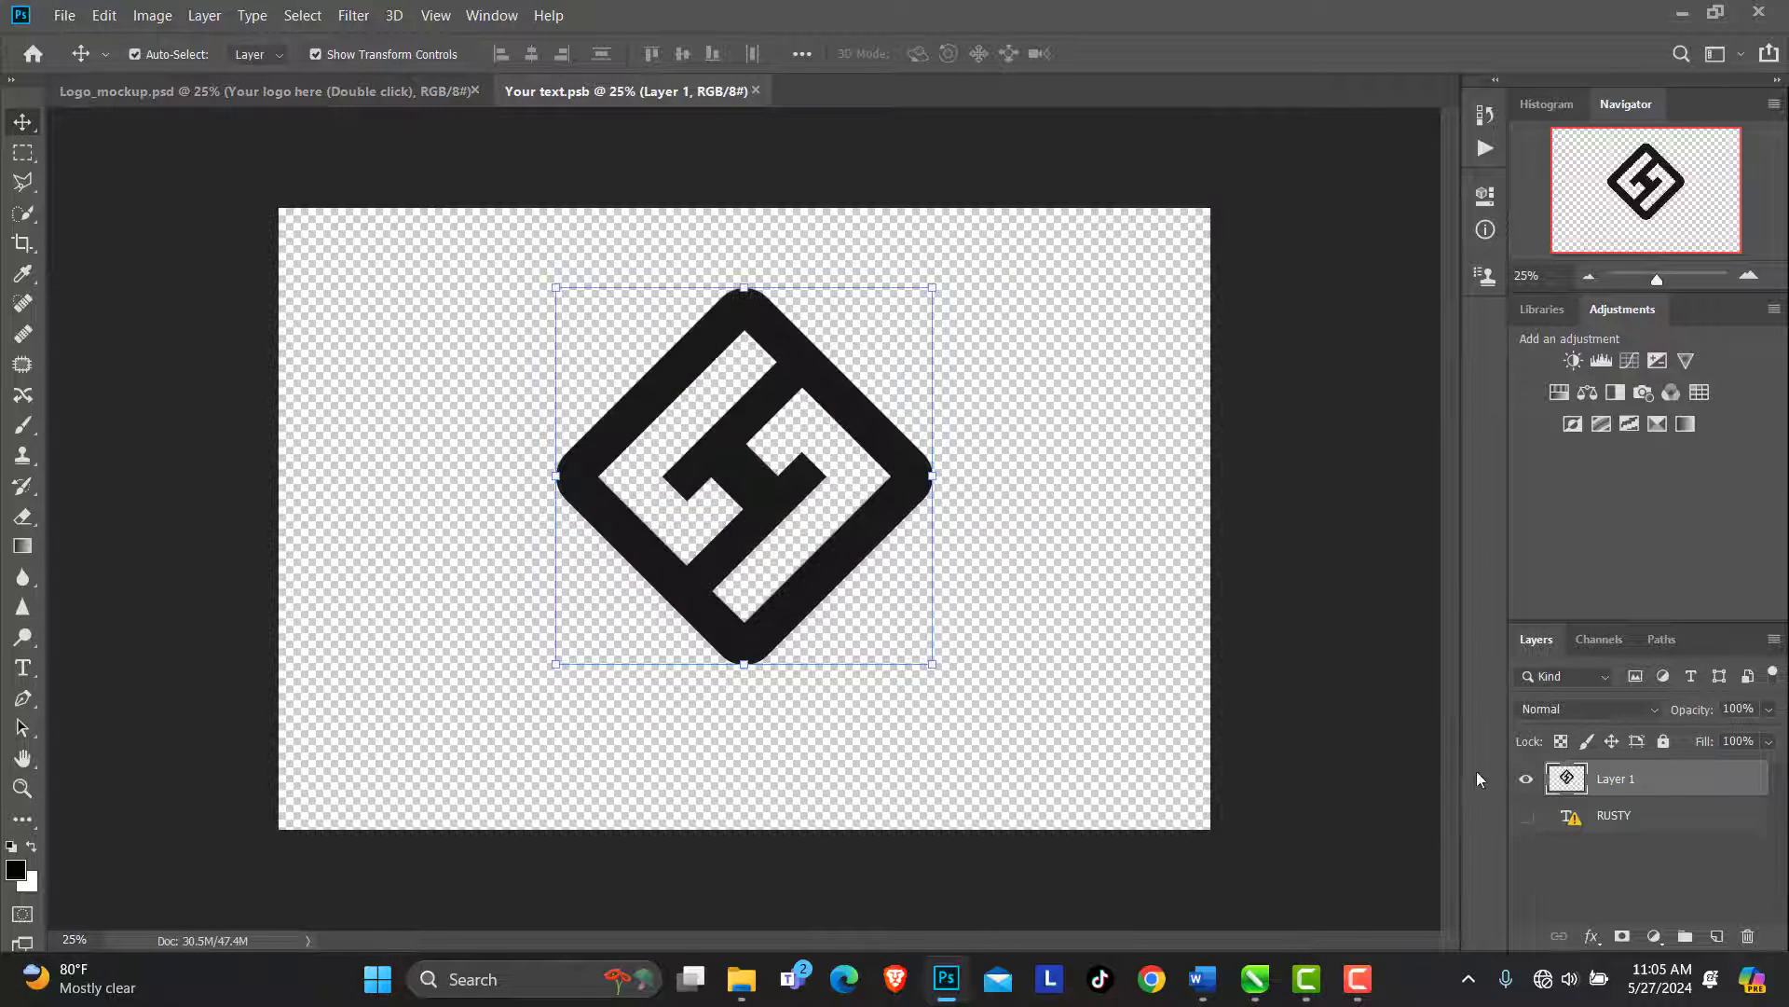
pyautogui.click(1526, 779)
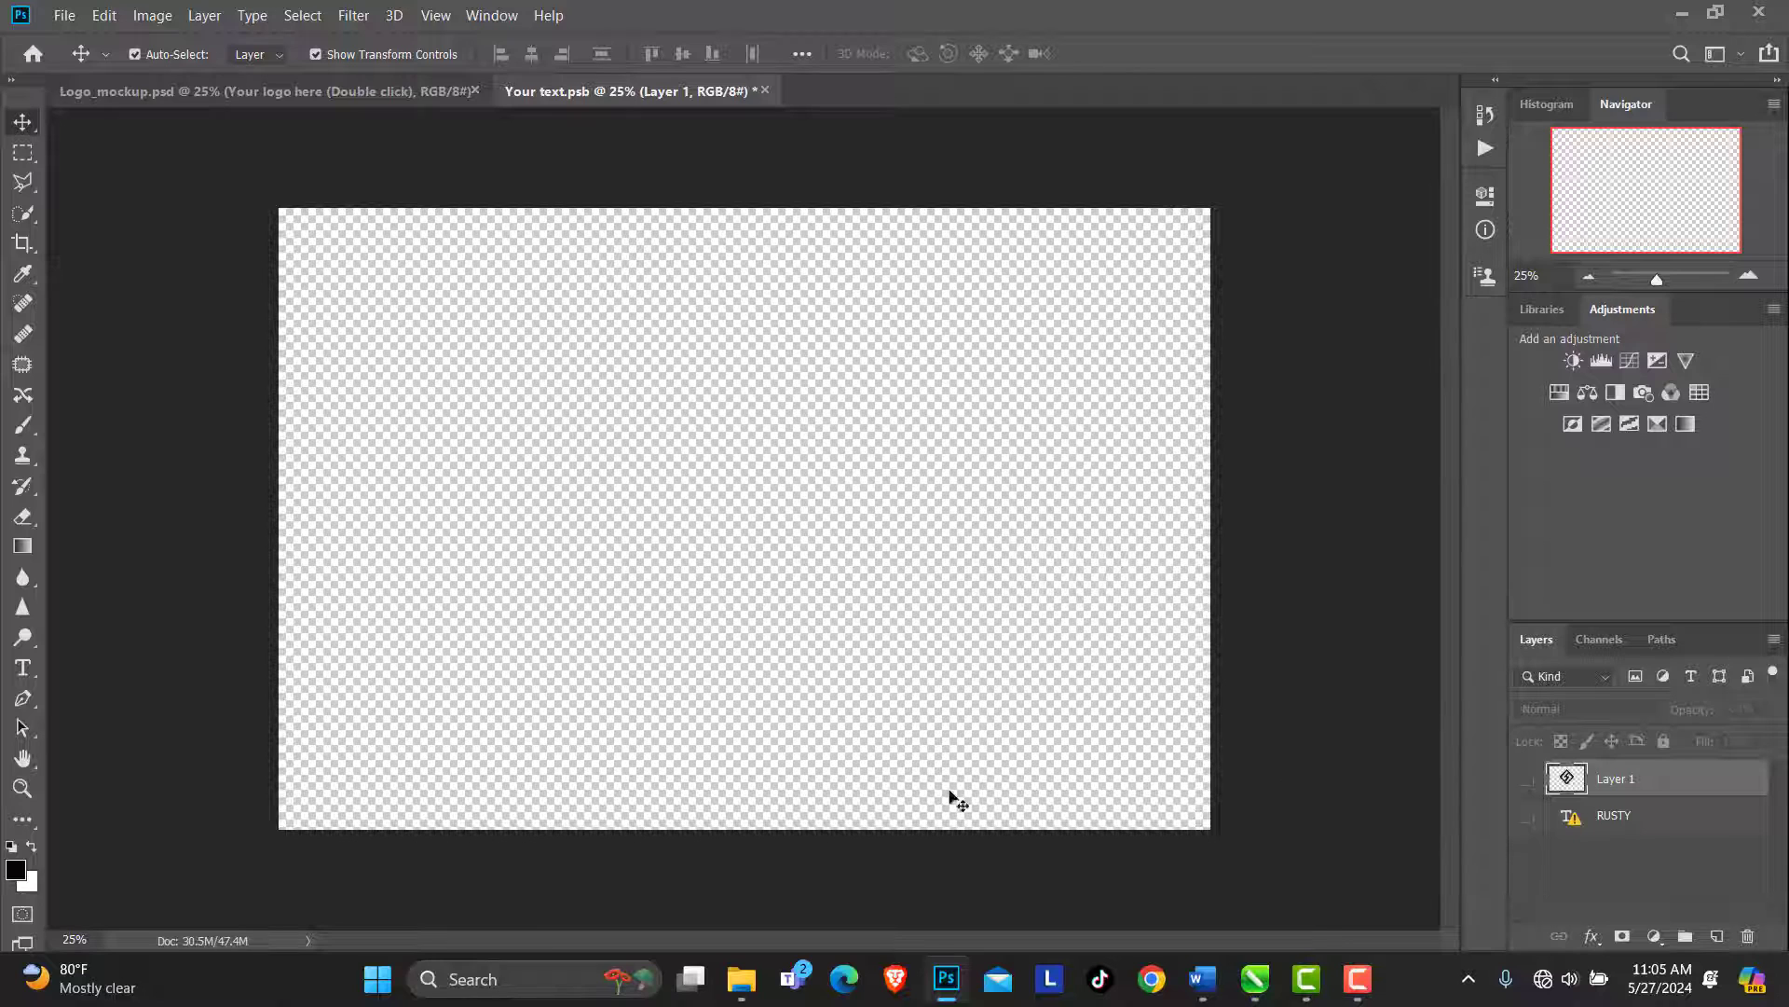
# Look through the HevlendourPost folder for the exported logo file and switch back to CorelDRAW
pyautogui.moveTo(741, 978)
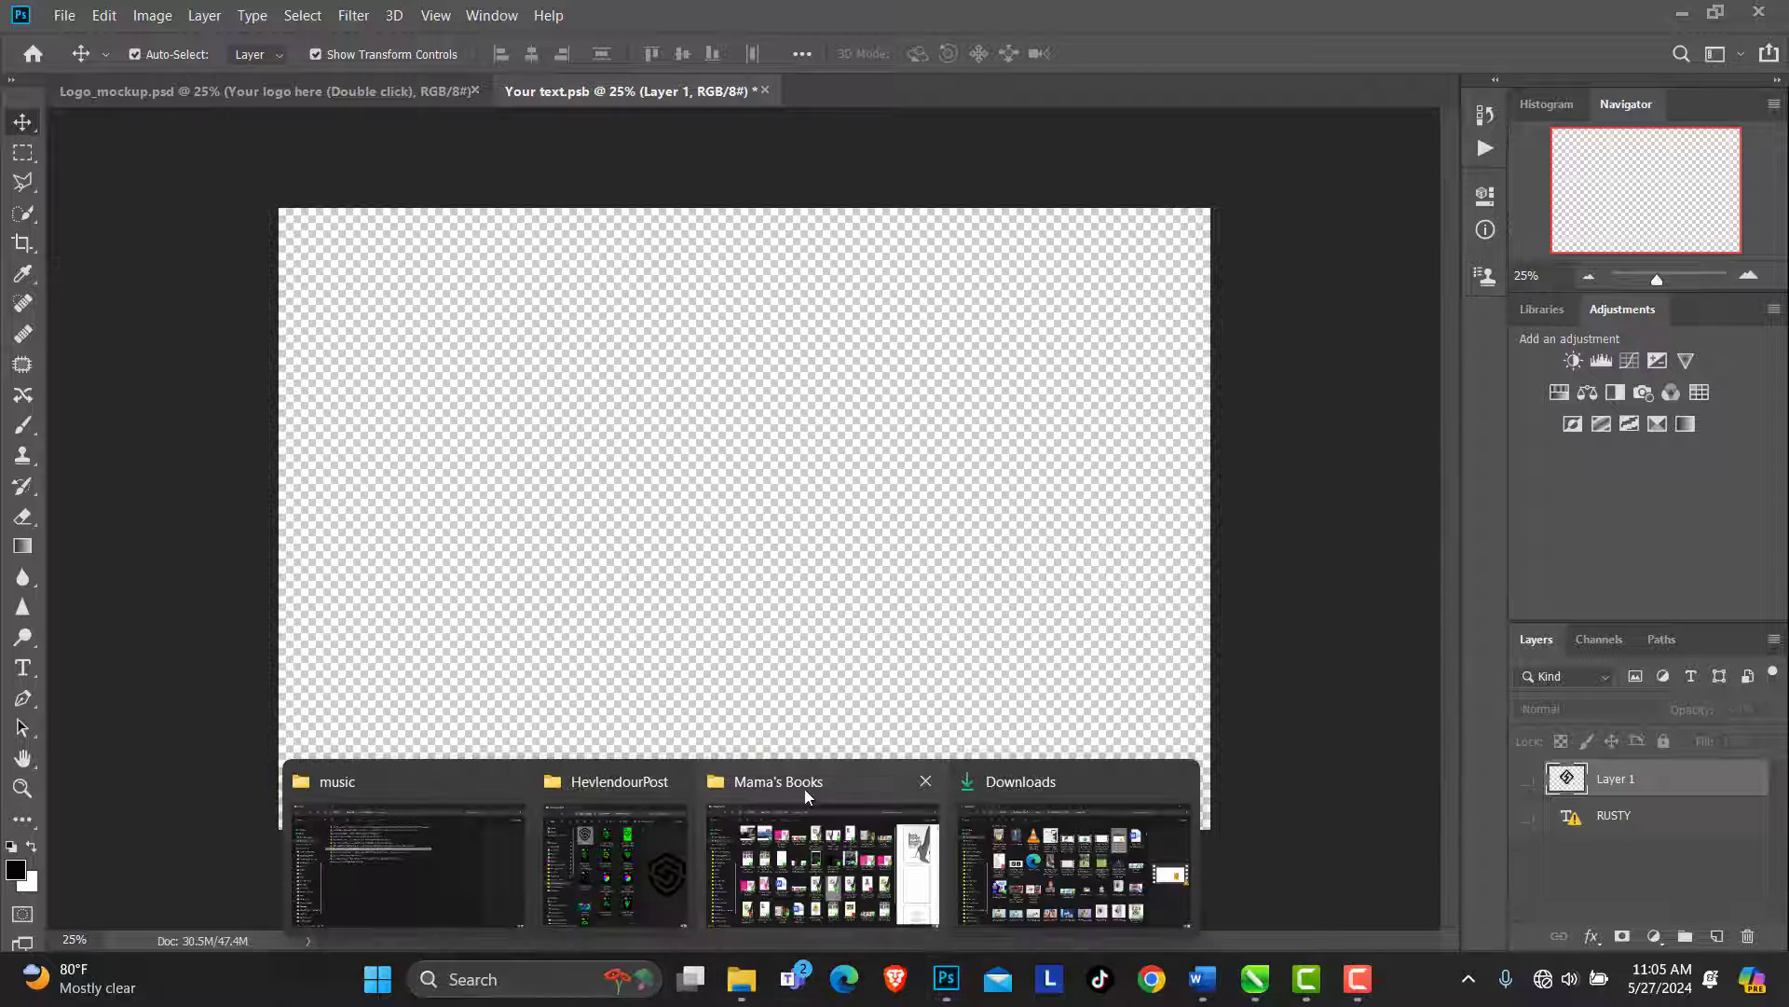
pyautogui.click(636, 861)
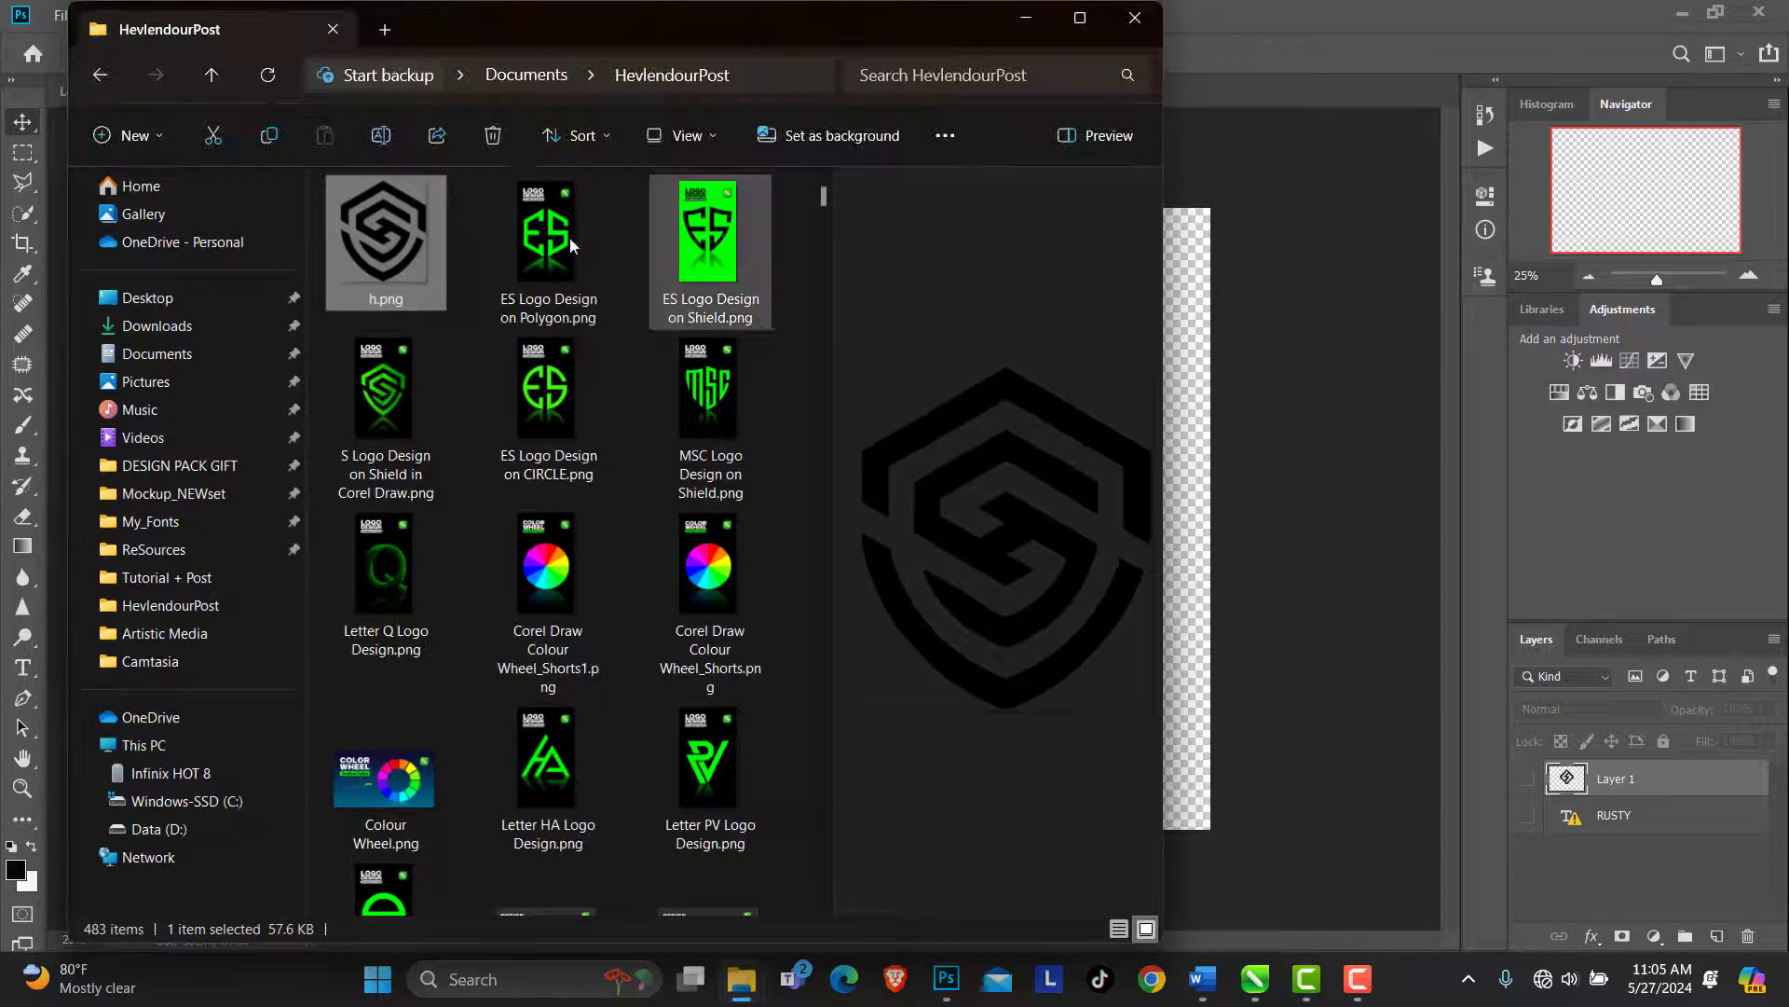
pyautogui.click(468, 354)
pyautogui.click(386, 252)
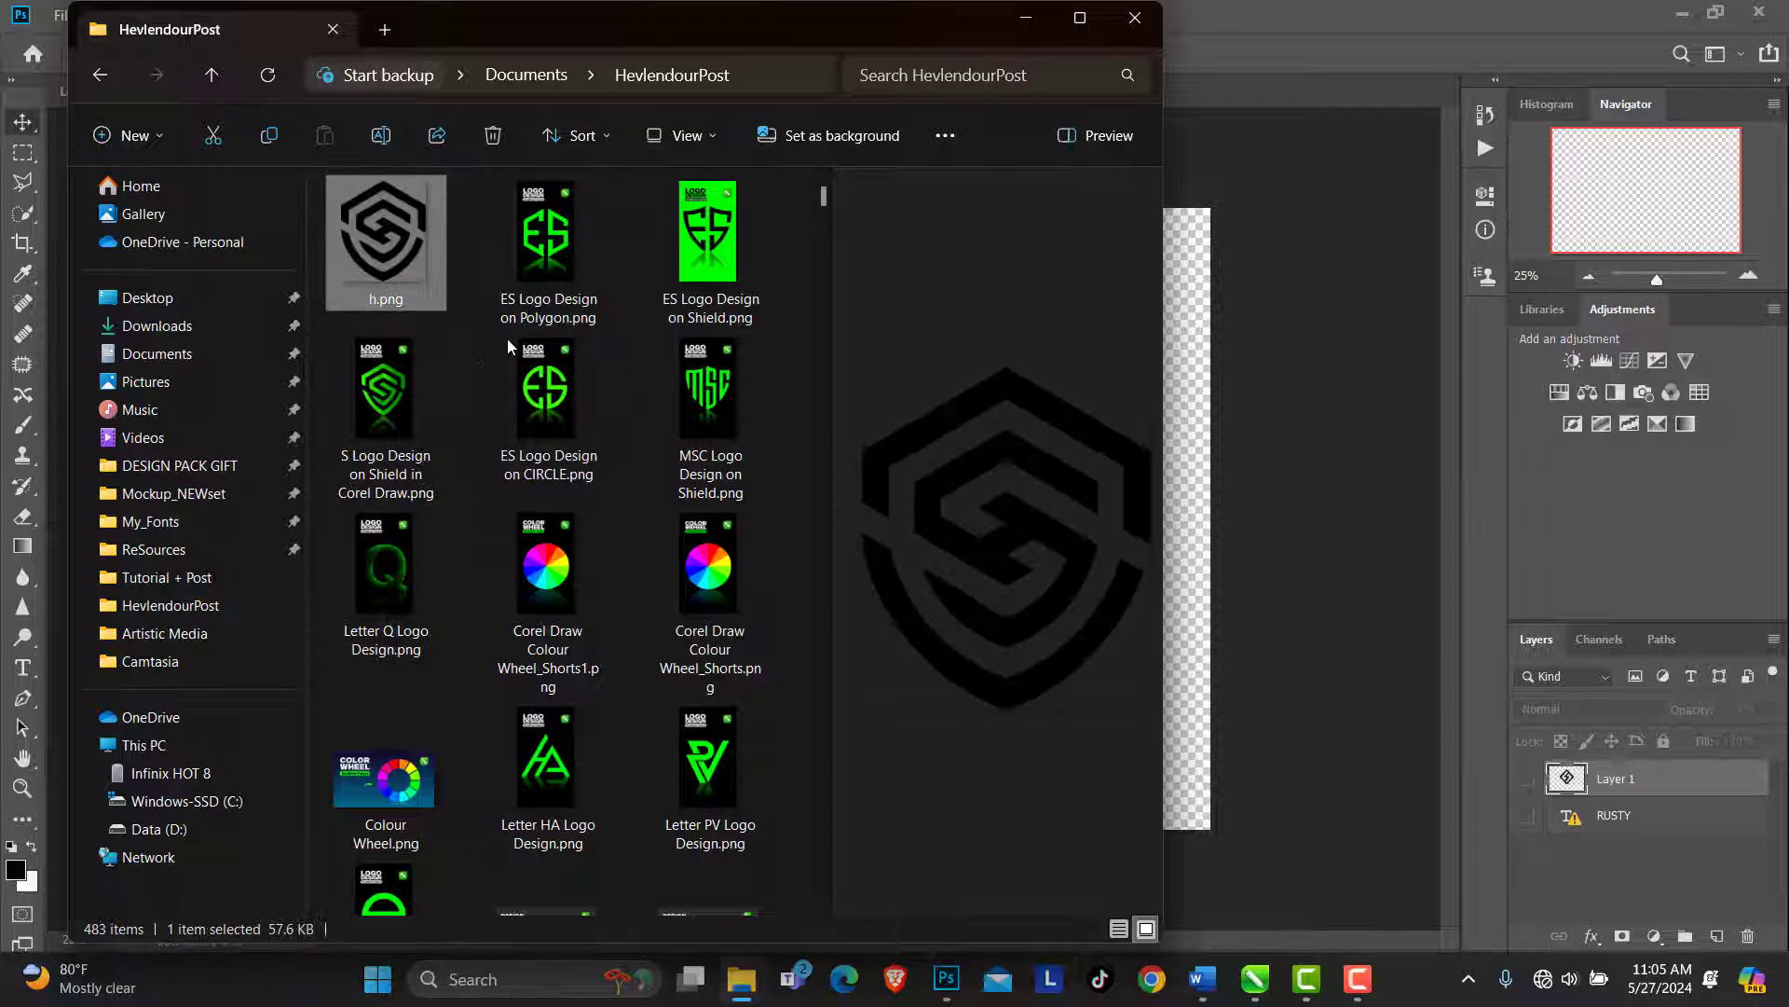
pyautogui.scroll(-5, 639, 407)
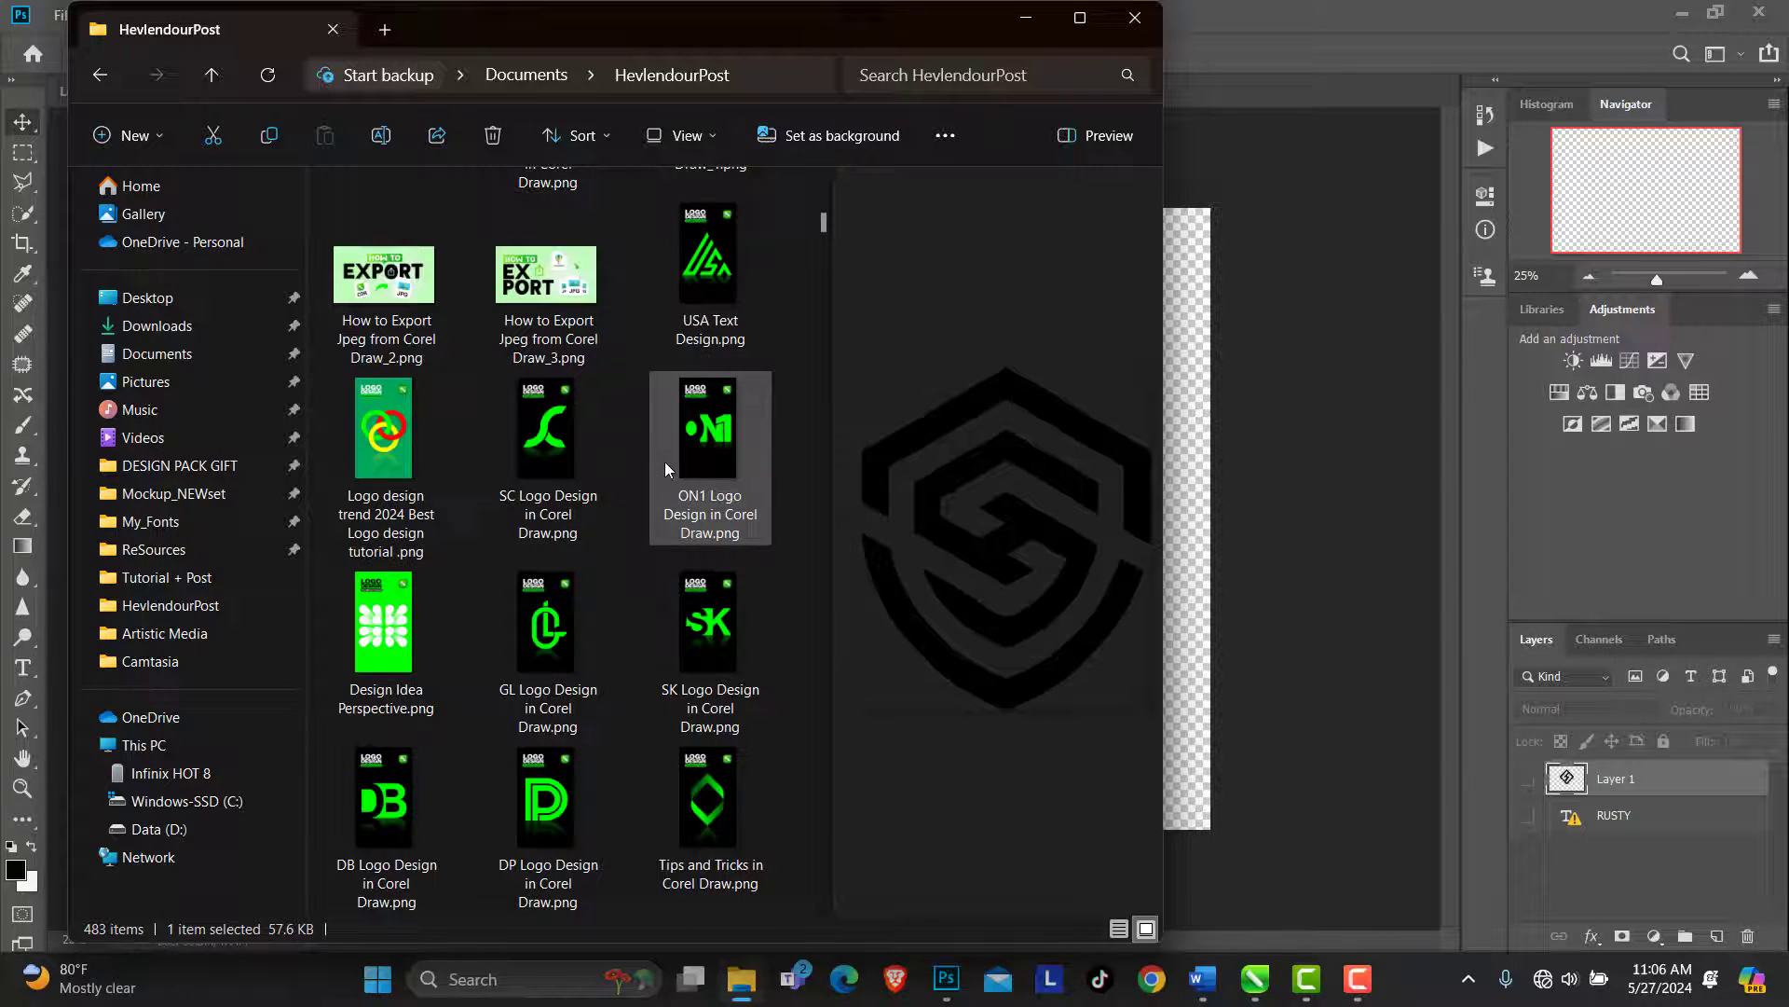
pyautogui.click(556, 453)
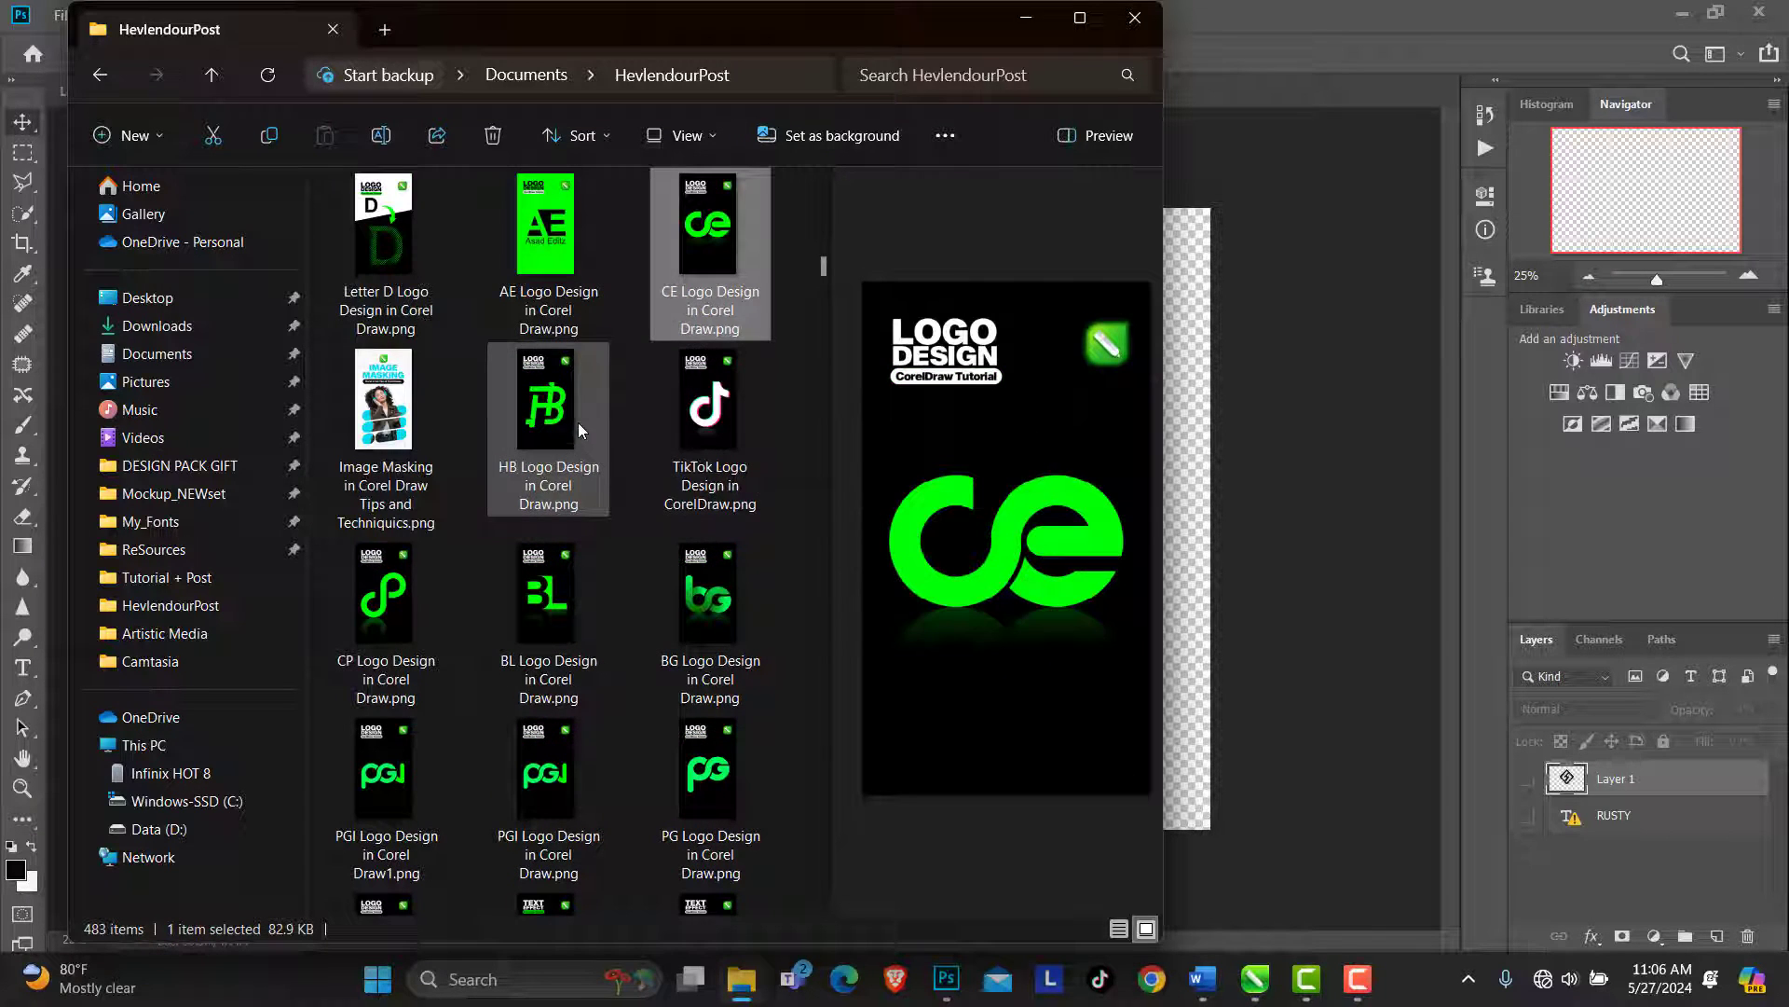
pyautogui.click(387, 601)
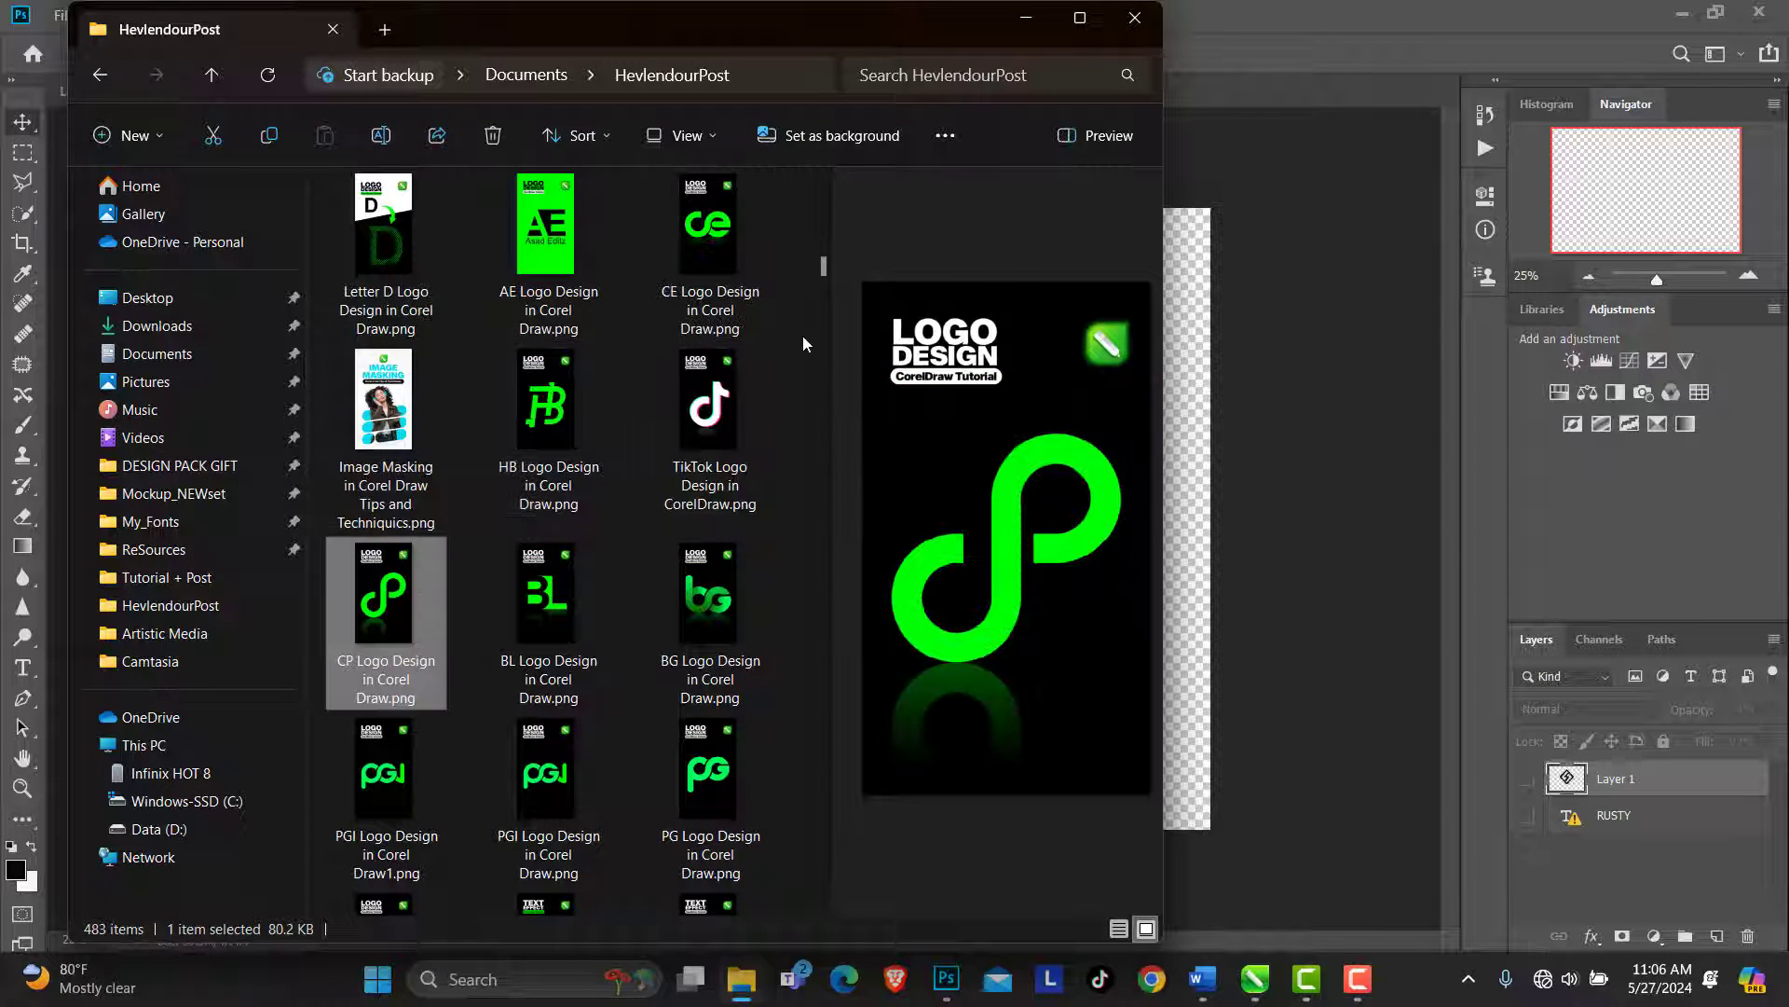
pyautogui.moveTo(822, 271); pyautogui.dragTo(825, 196)
pyautogui.click(438, 249)
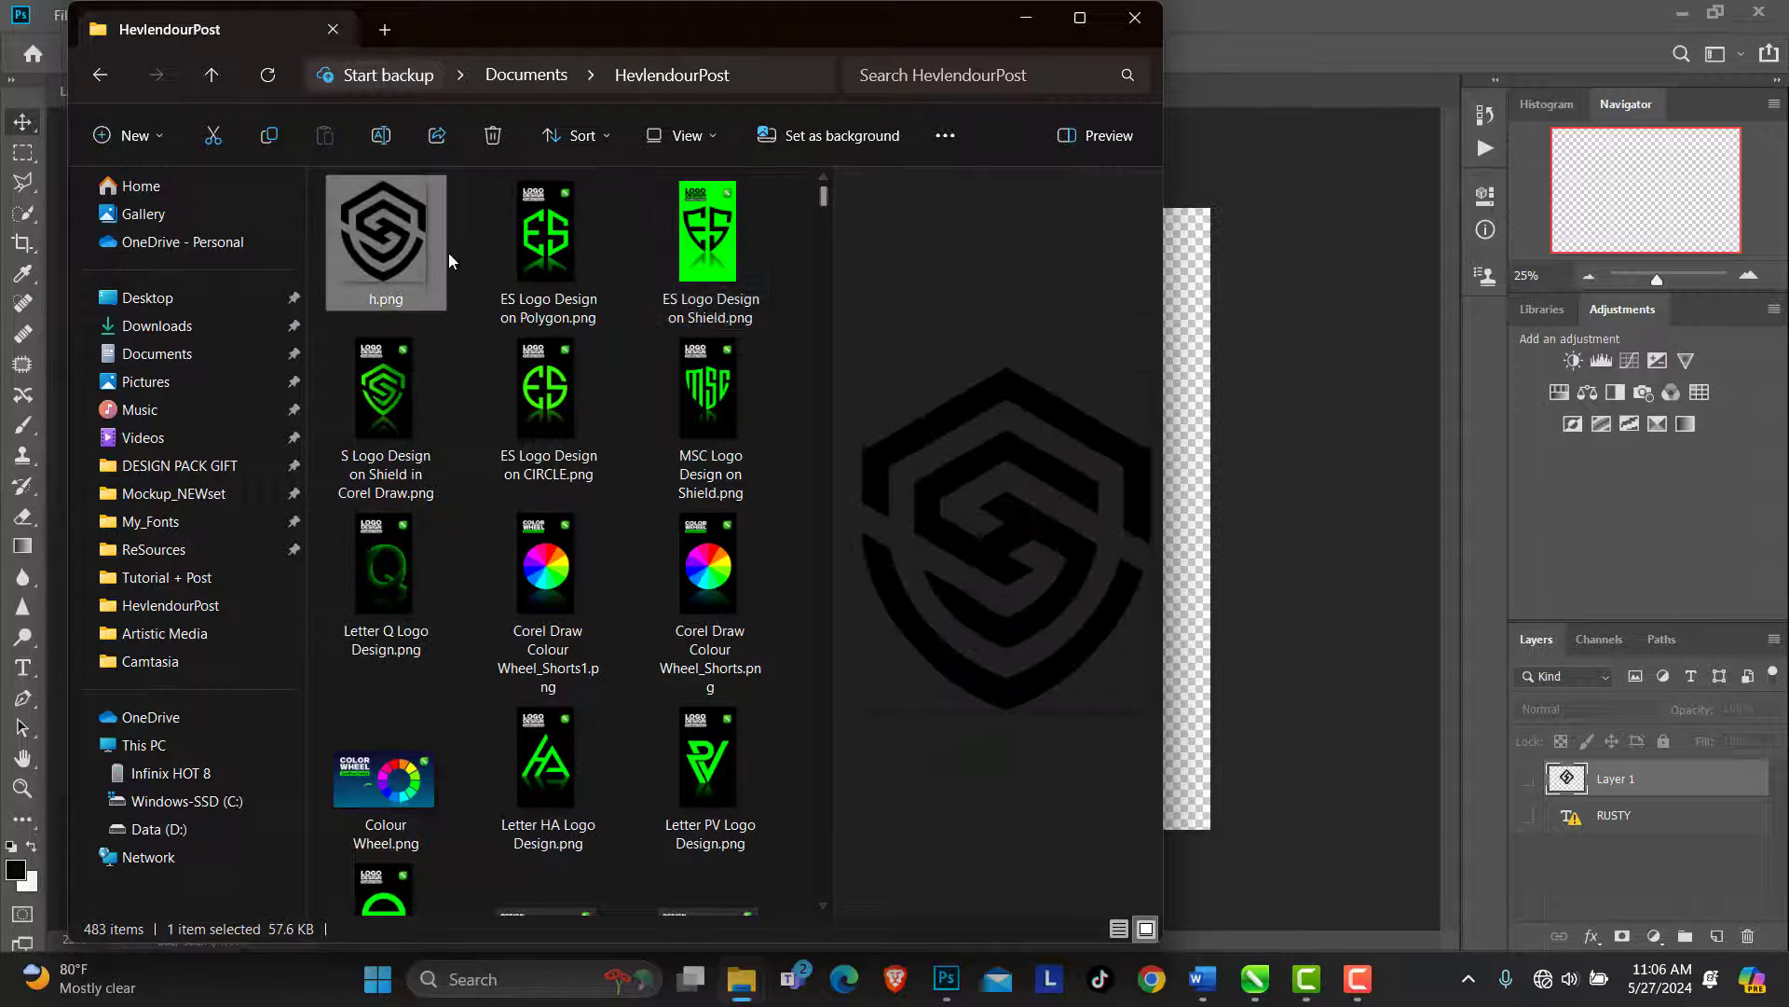
pyautogui.click(1293, 383)
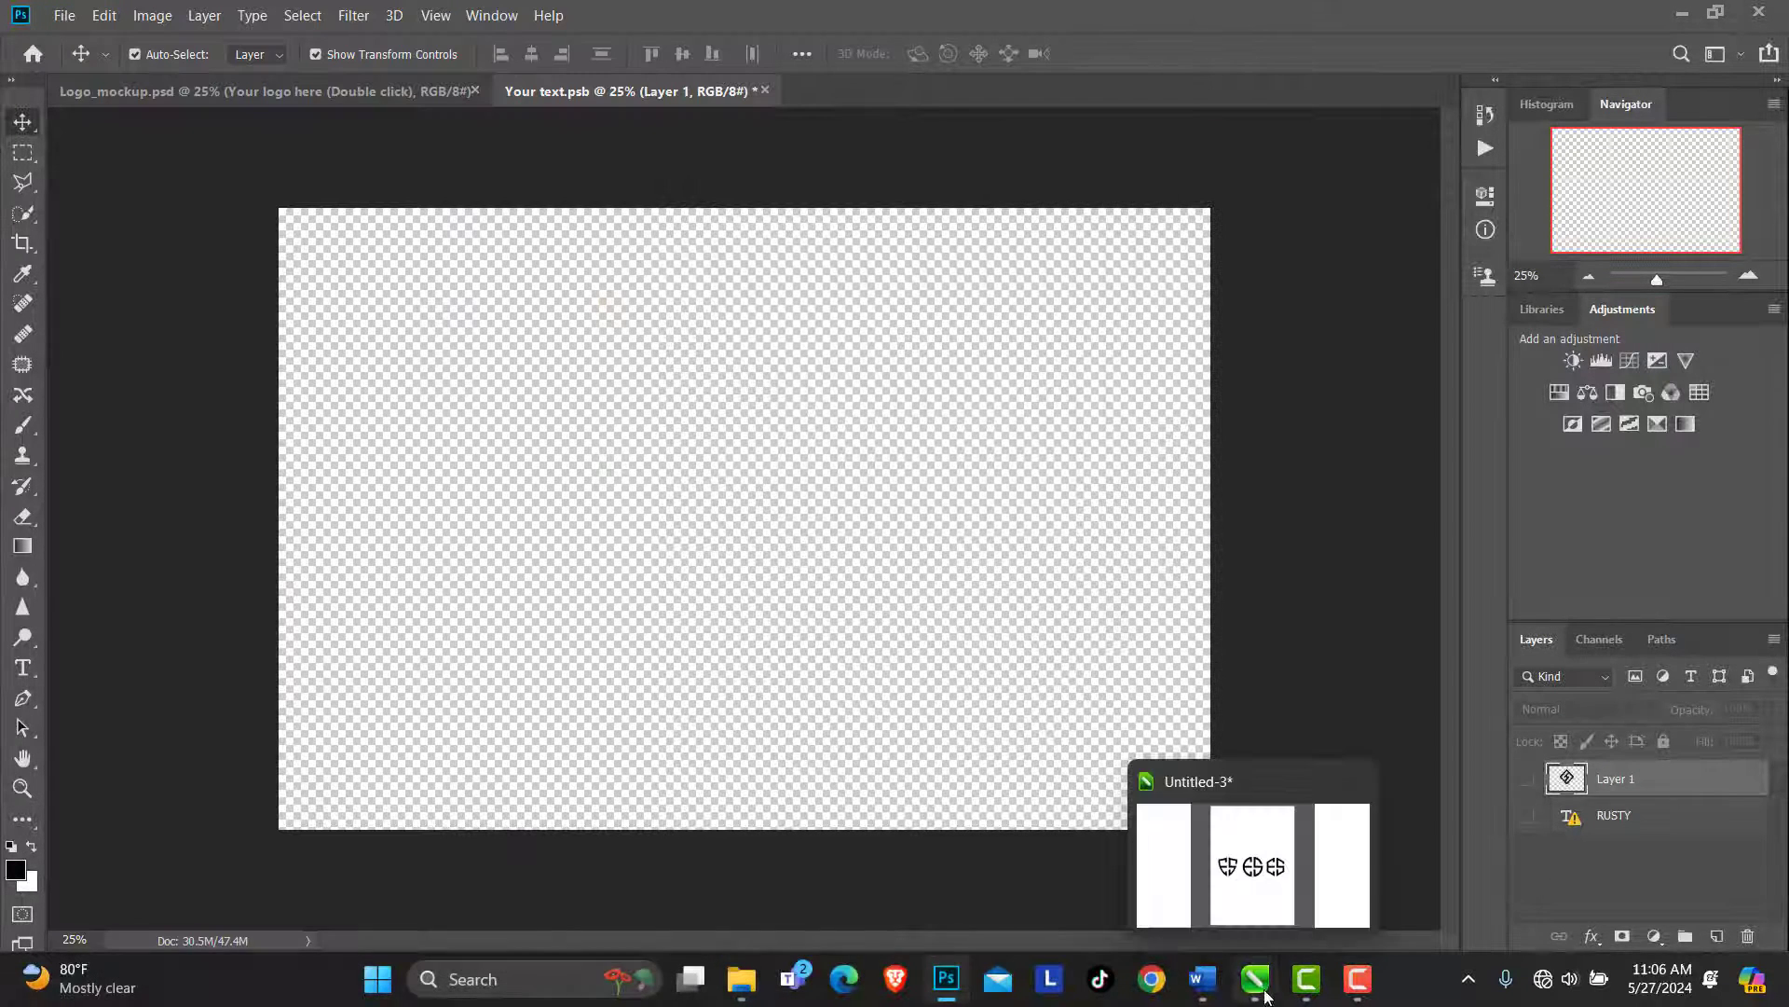
pyautogui.click(1270, 997)
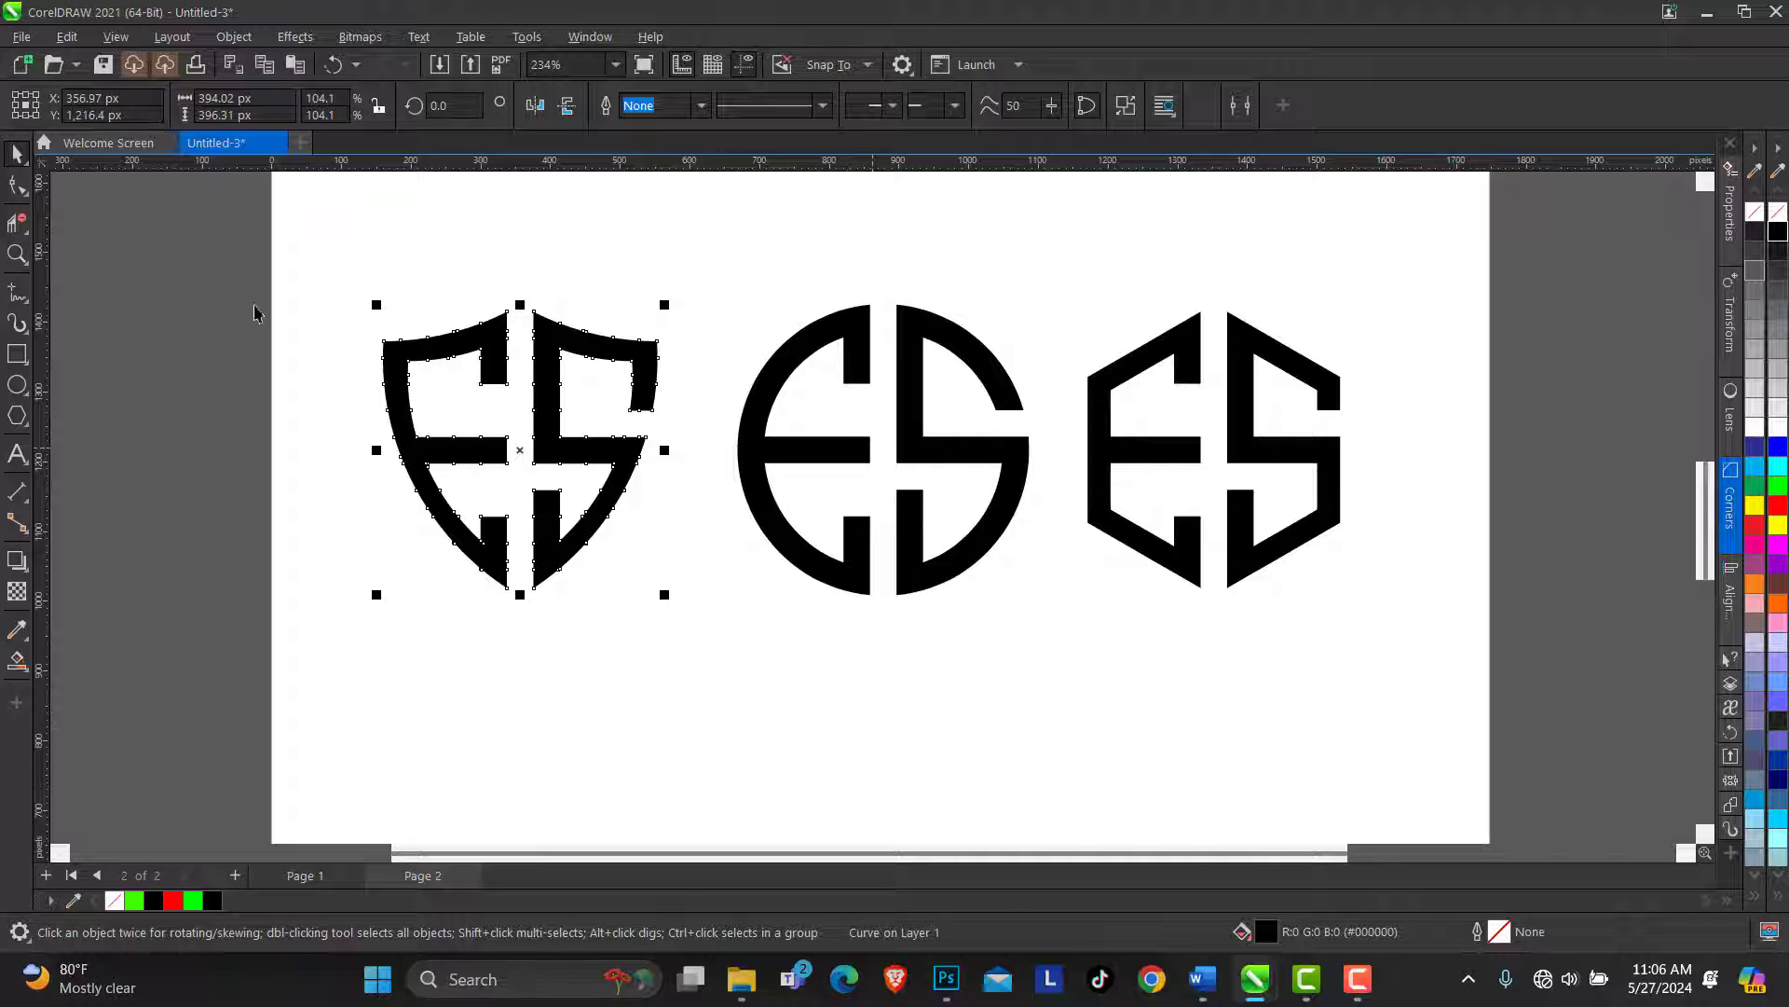
pyautogui.moveTo(267, 252); pyautogui.dragTo(1431, 681)
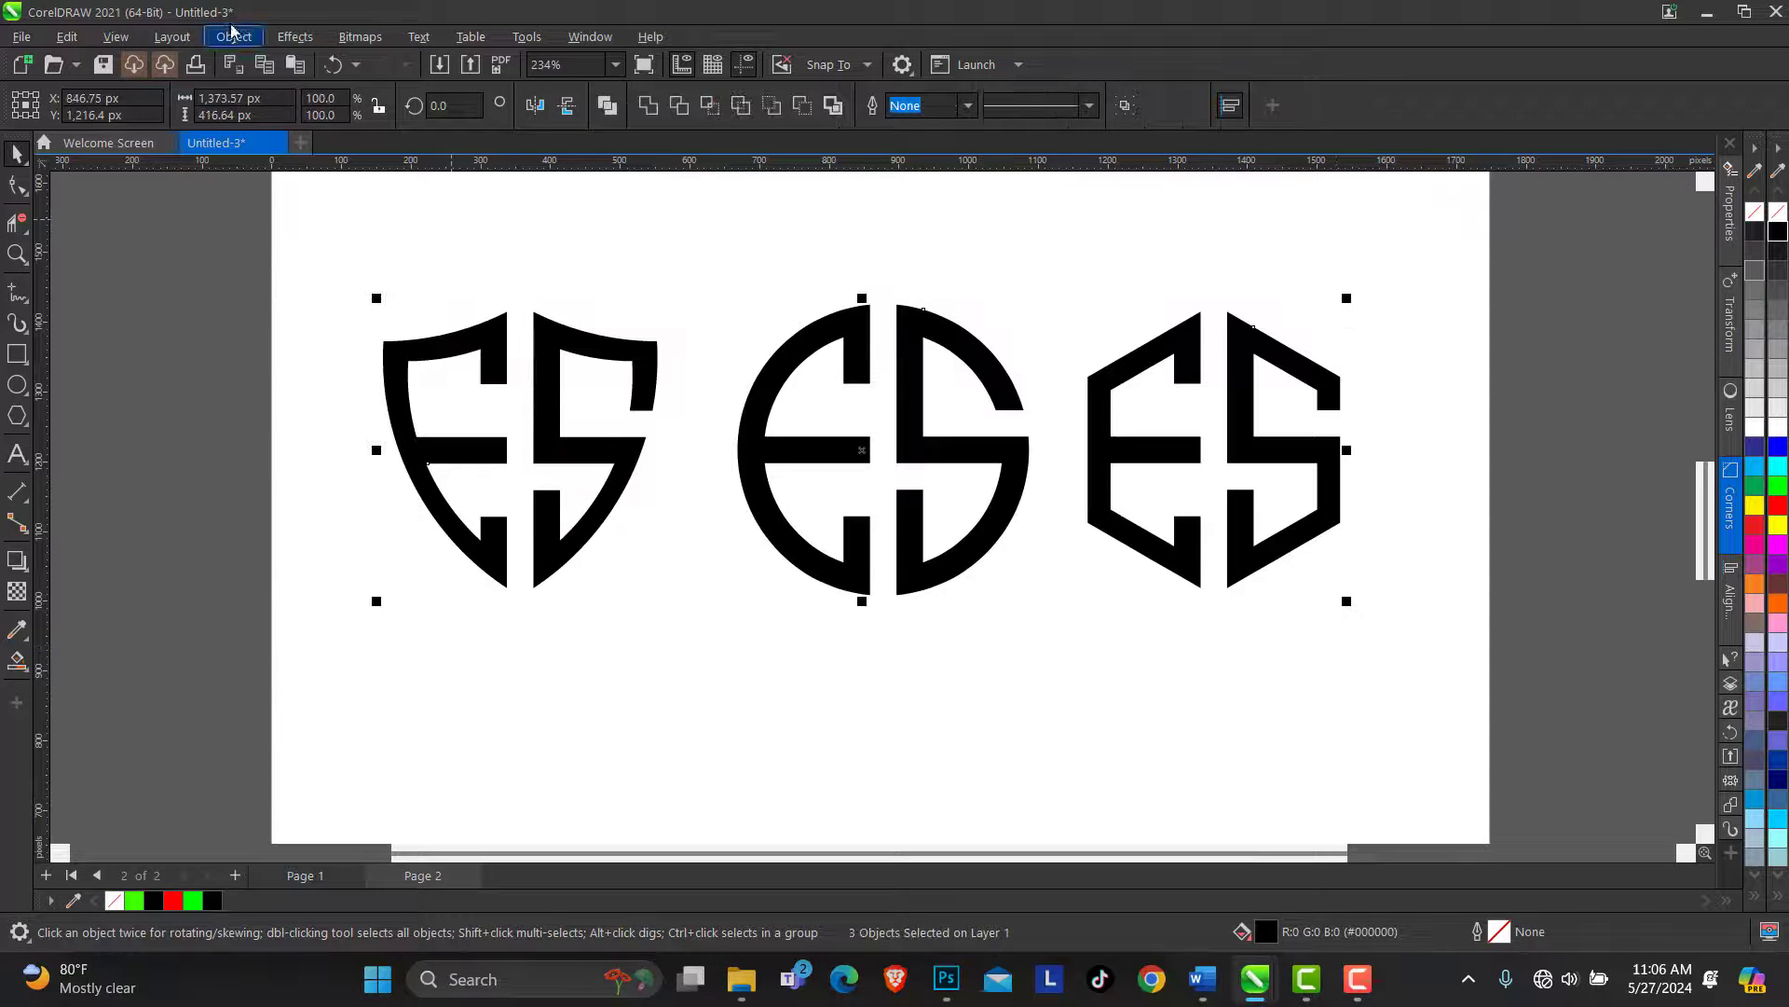
pyautogui.click(471, 64)
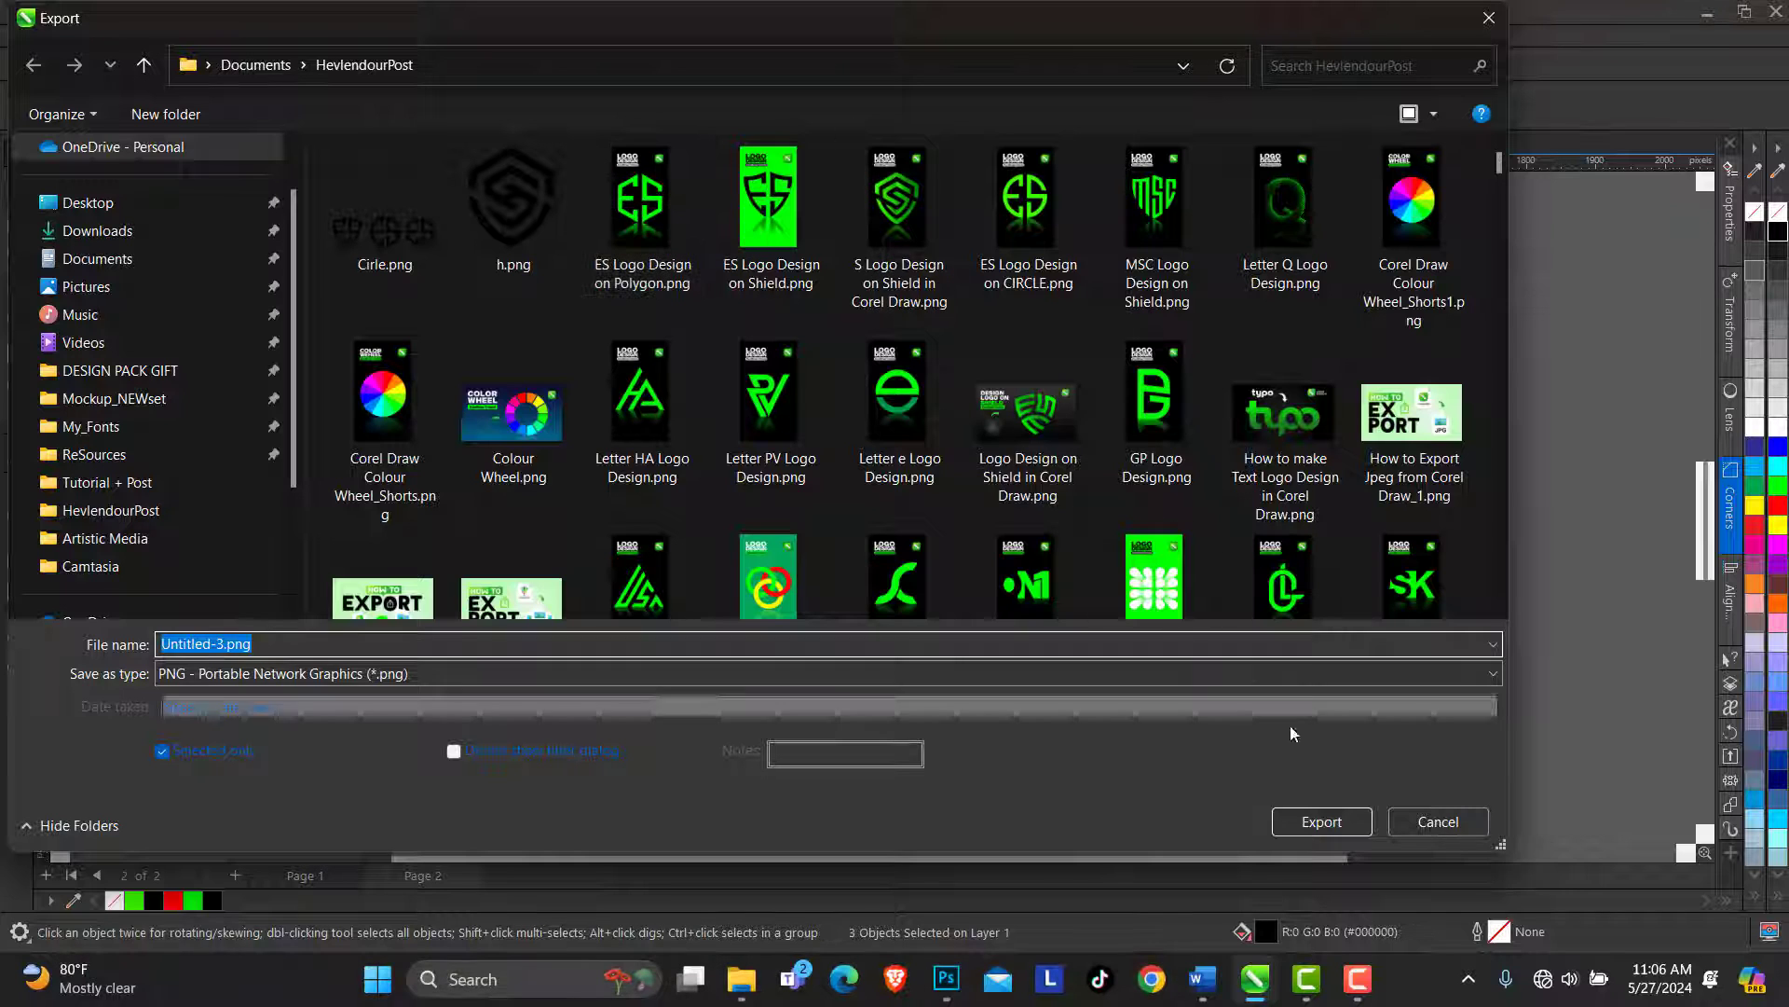
pyautogui.click(1419, 813)
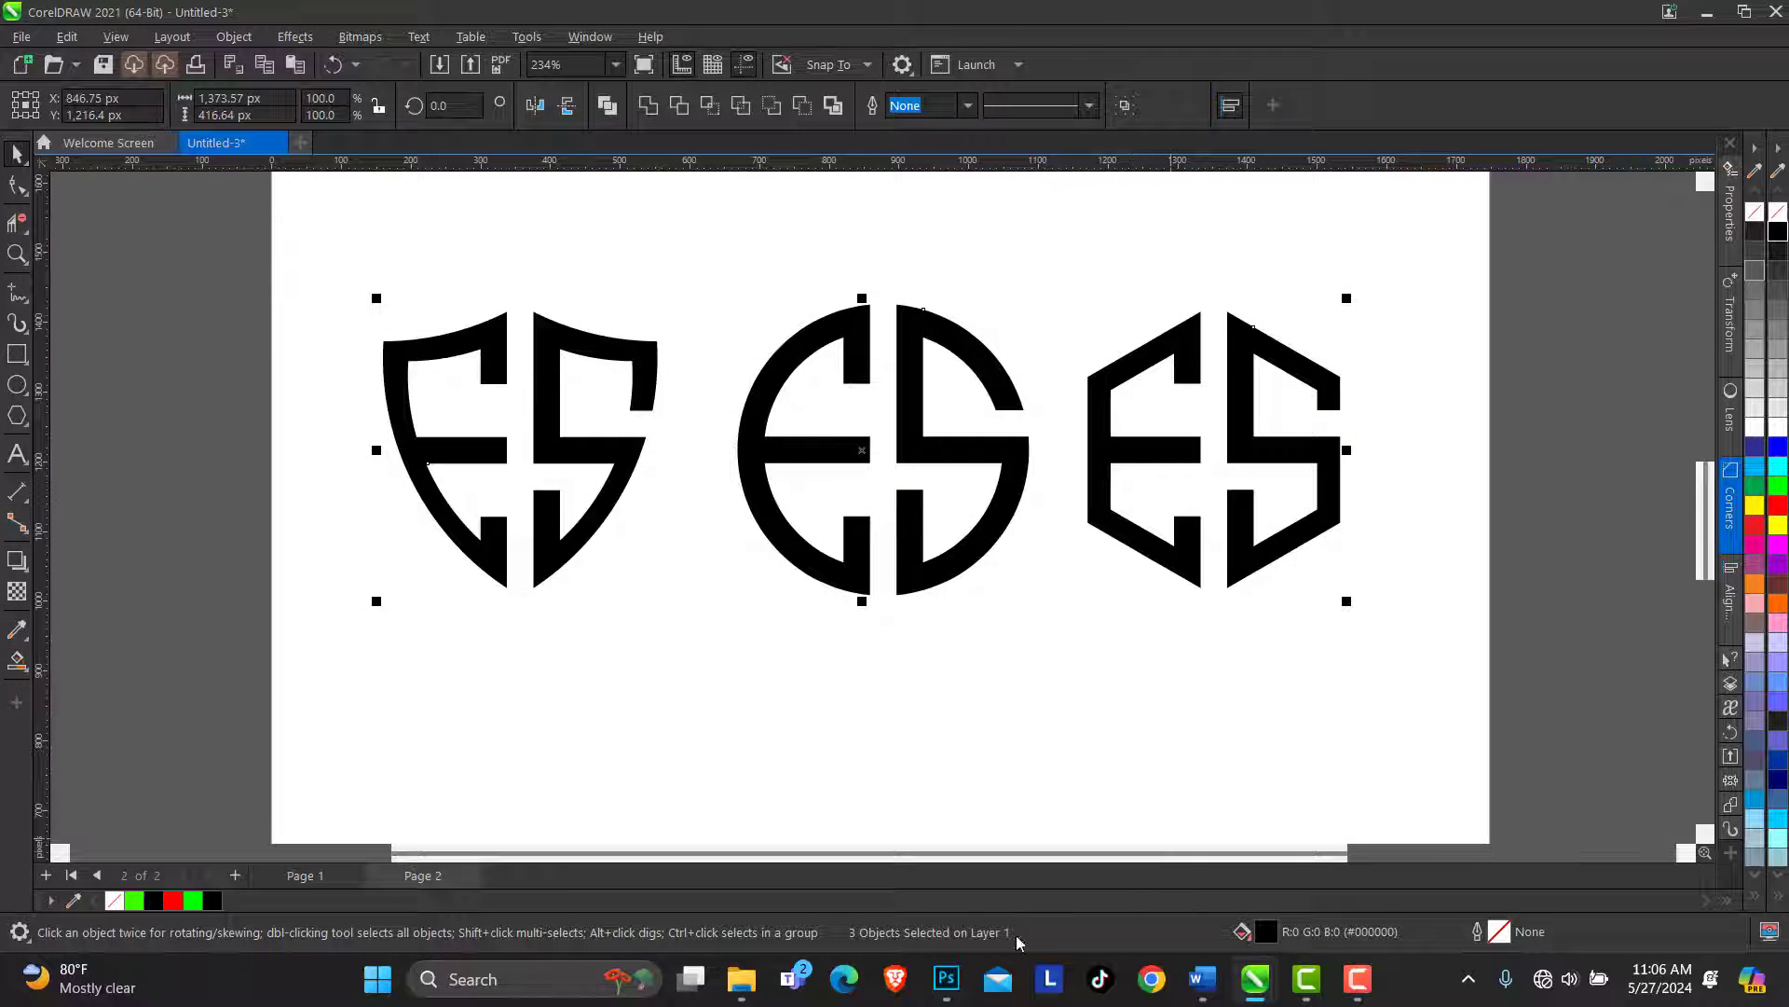
# Switch to Photoshop and place Cirle.png from the HevlendourPost folder into Your text.psb, keeping it centred on the canvas
pyautogui.click(947, 978)
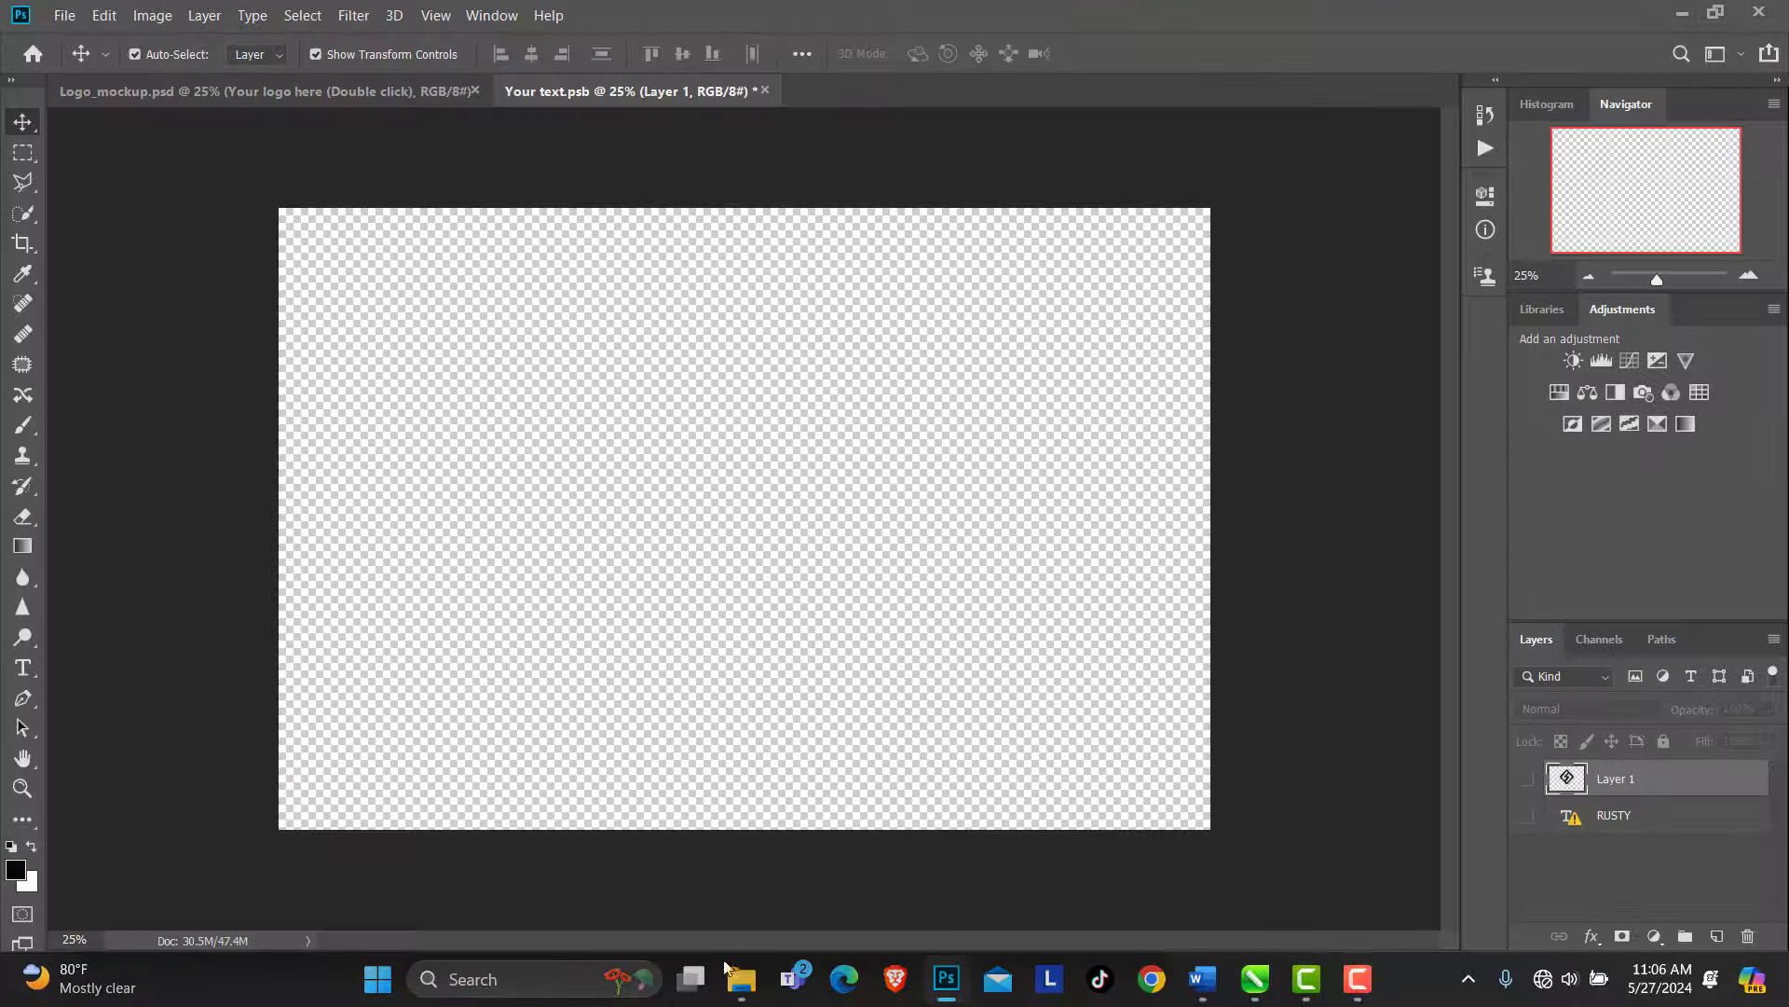
pyautogui.click(657, 869)
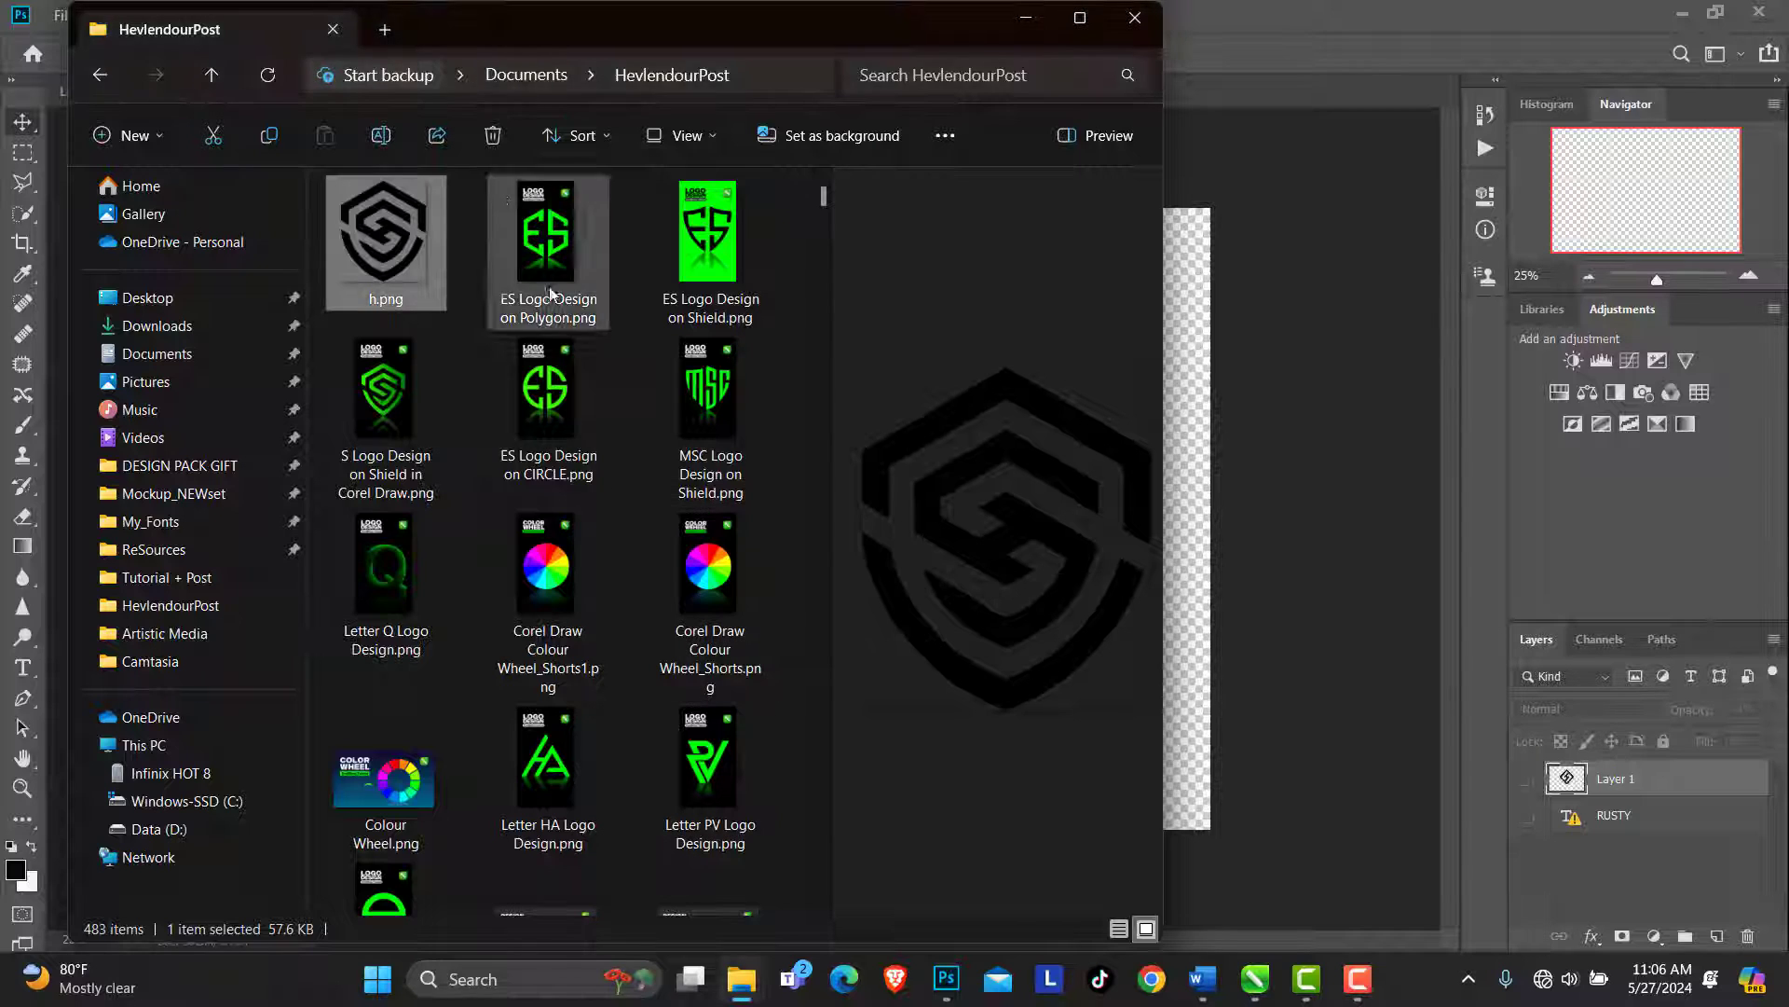
pyautogui.moveTo(824, 194); pyautogui.dragTo(875, 936)
pyautogui.moveTo(723, 854); pyautogui.dragTo(1215, 586)
pyautogui.moveTo(1217, 484); pyautogui.dragTo(1202, 445)
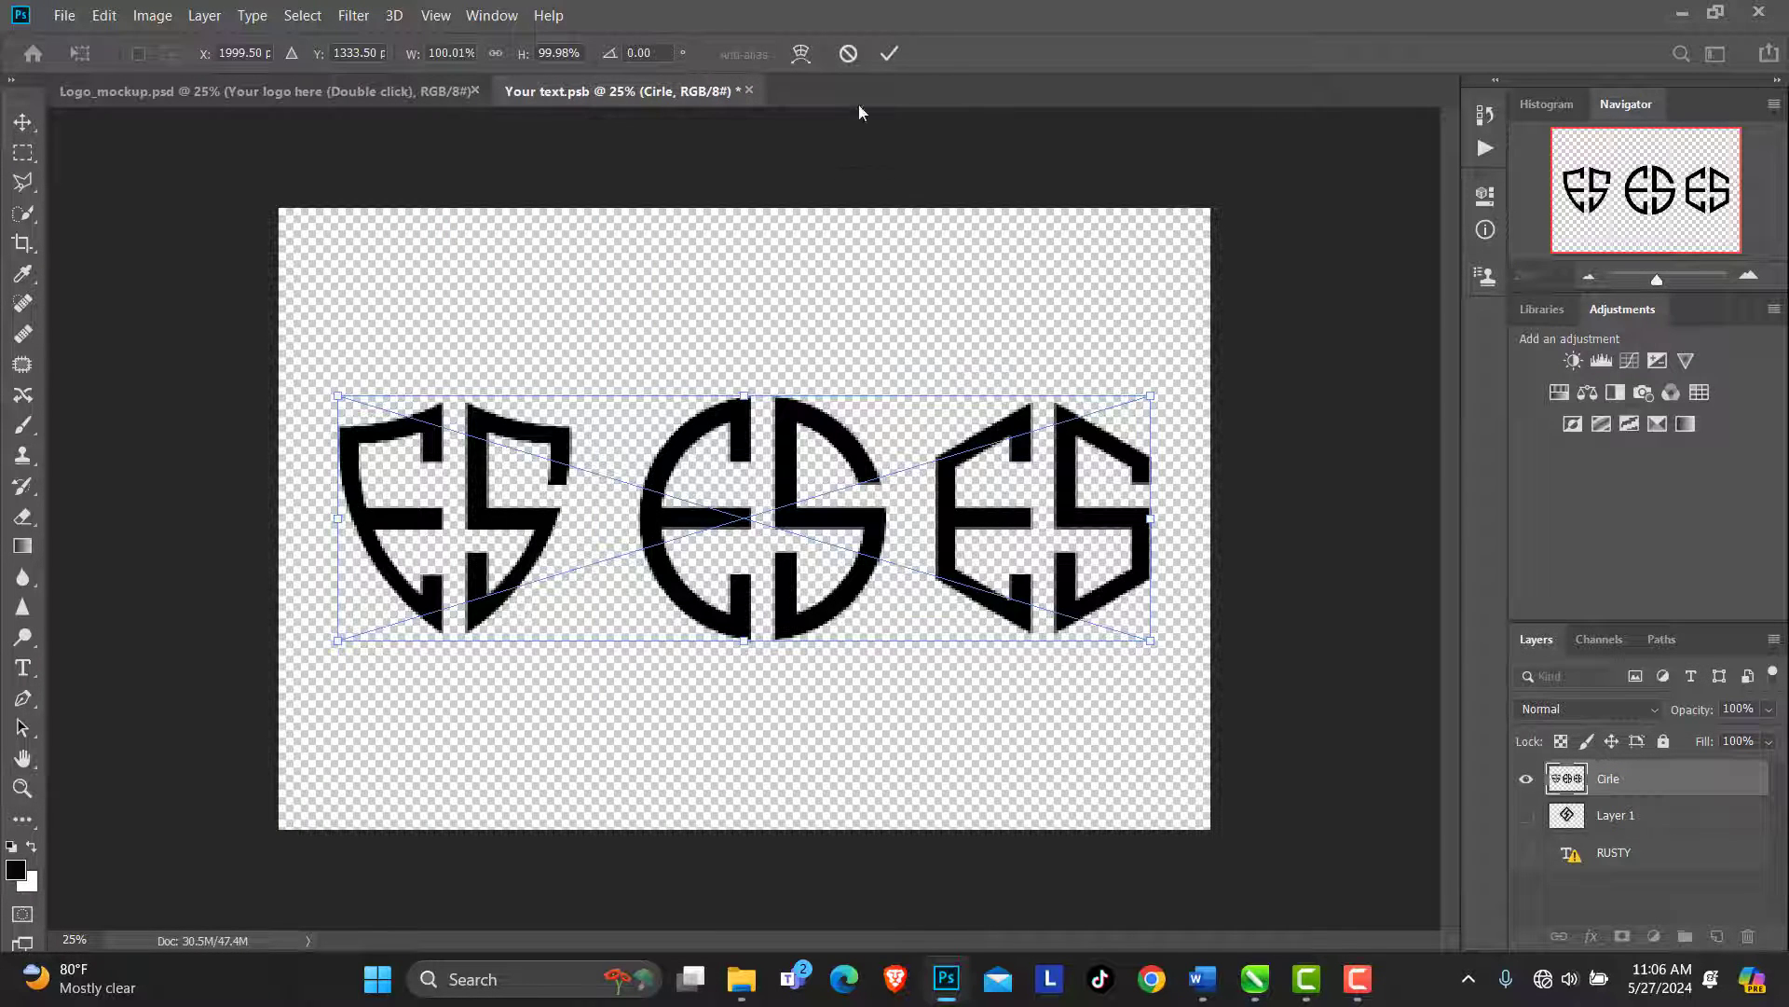
pyautogui.click(889, 54)
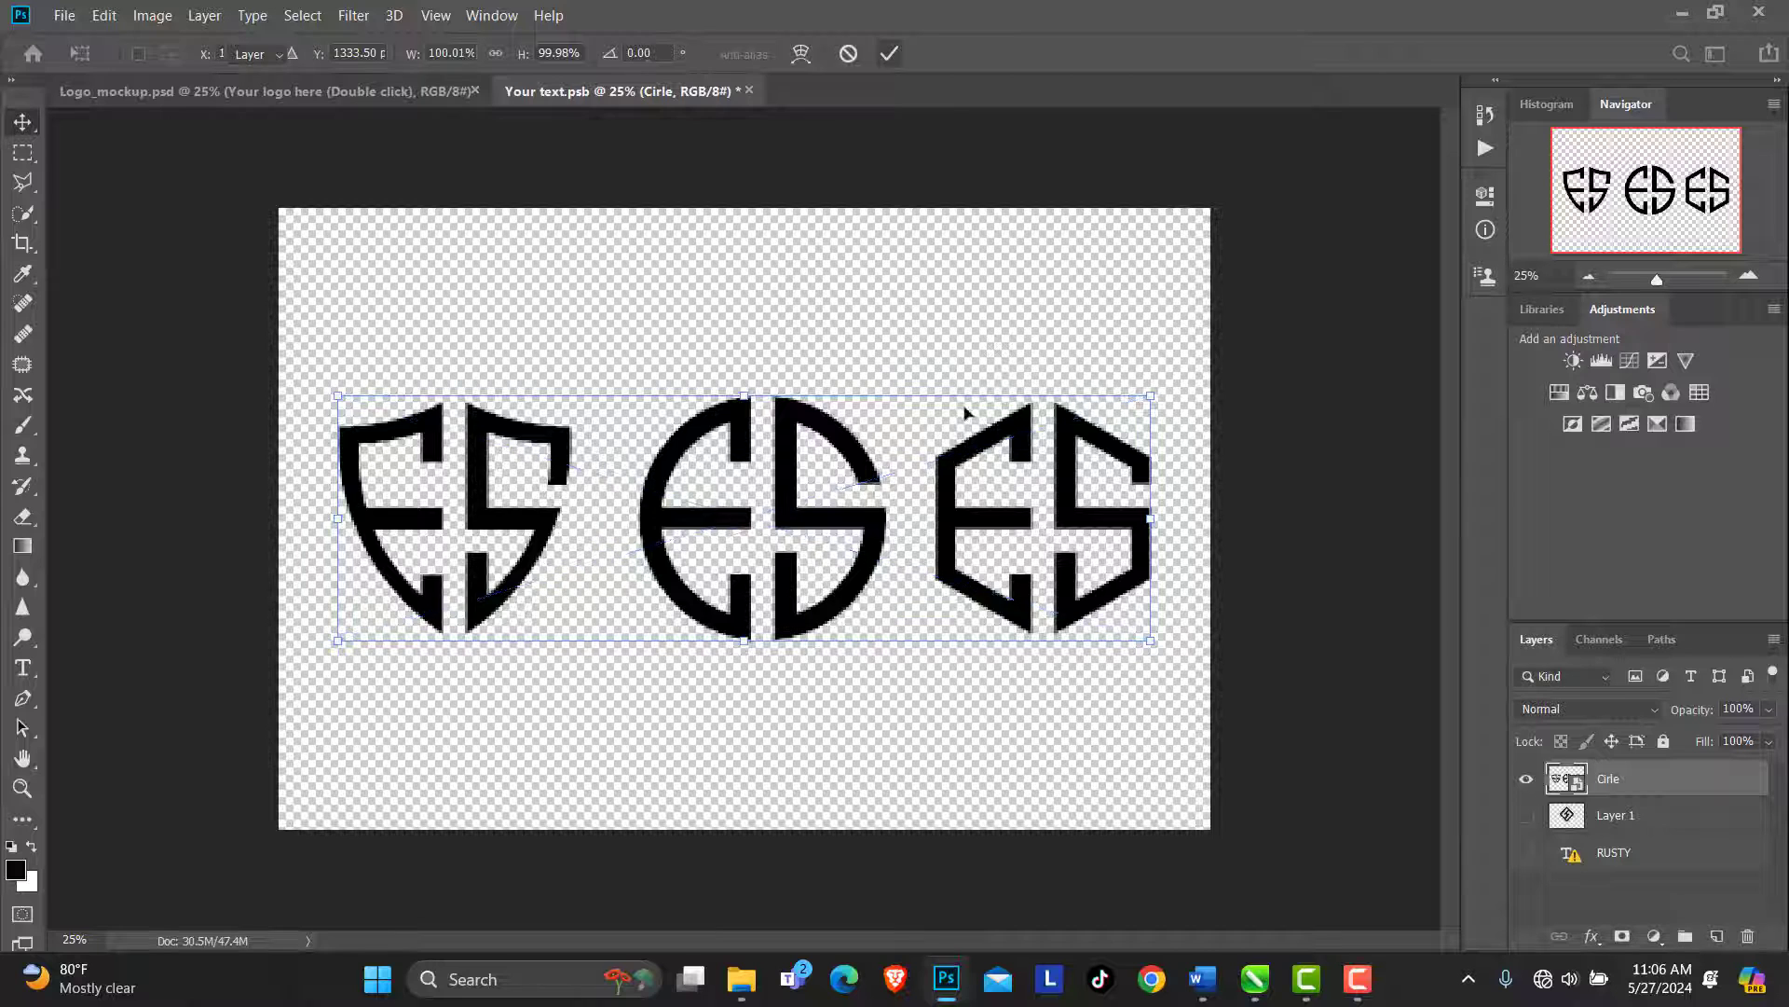
# Save and close Your text.psb, and hide the Sample text group in Logo_mockup.psd
pyautogui.click(749, 90)
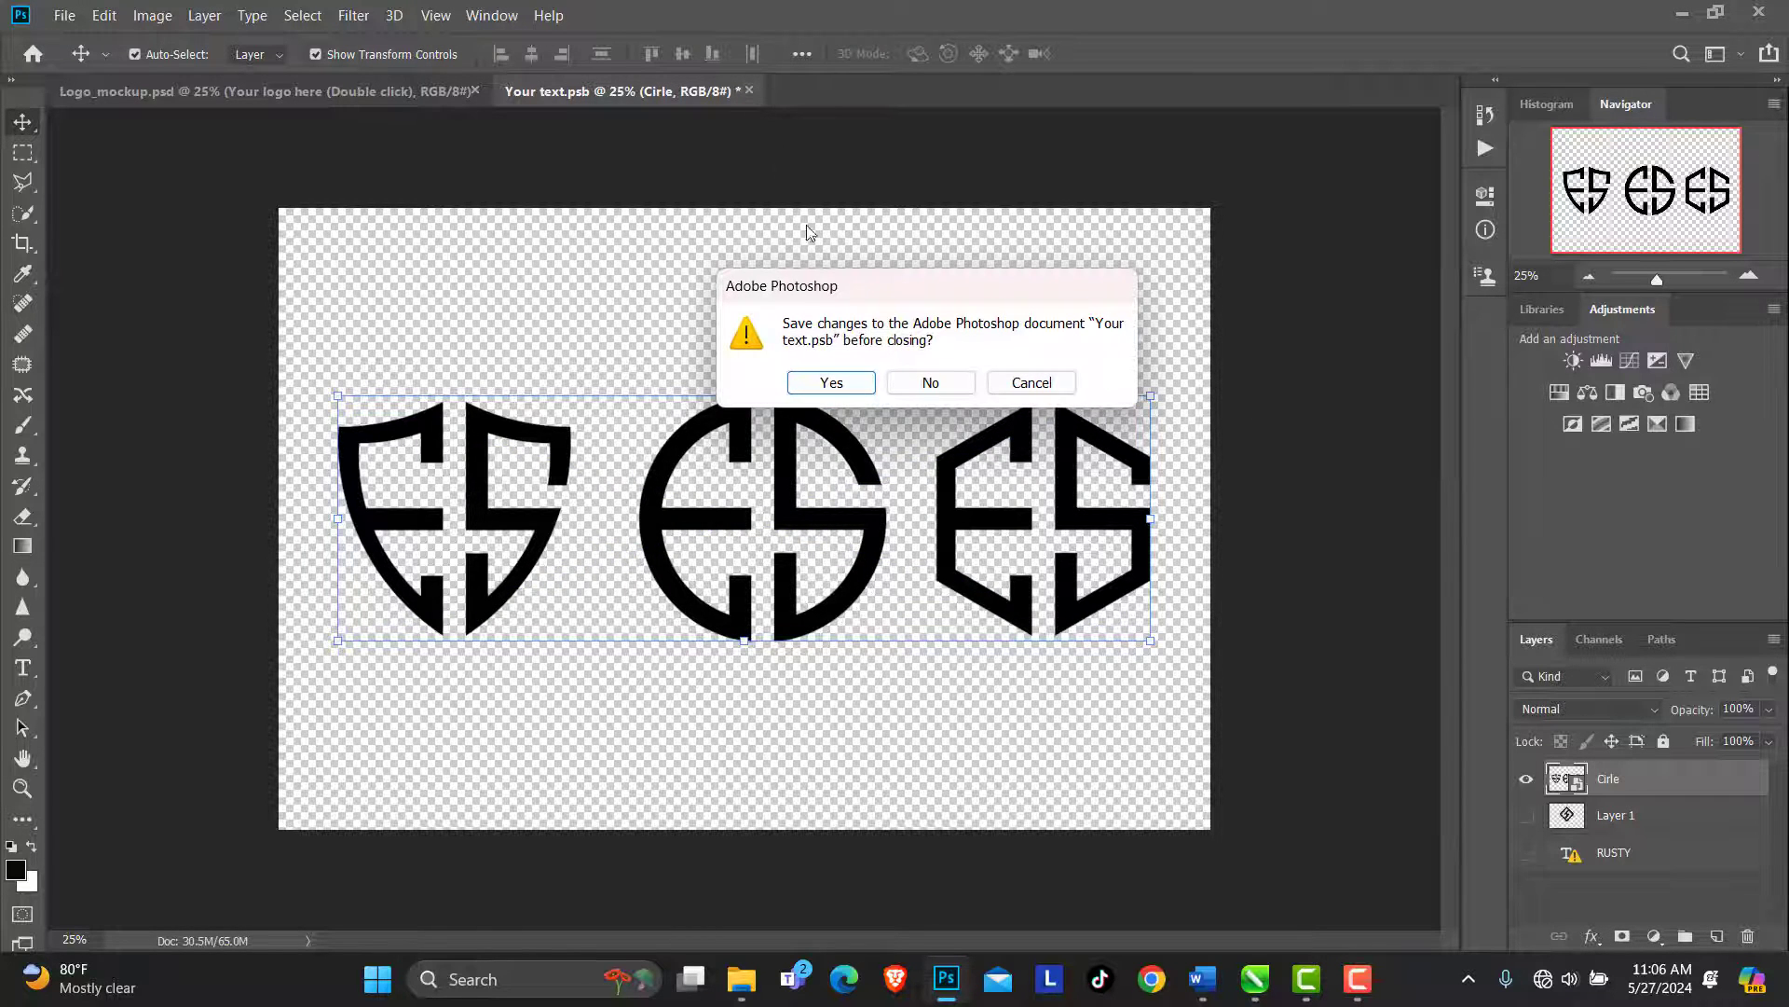
pyautogui.click(832, 383)
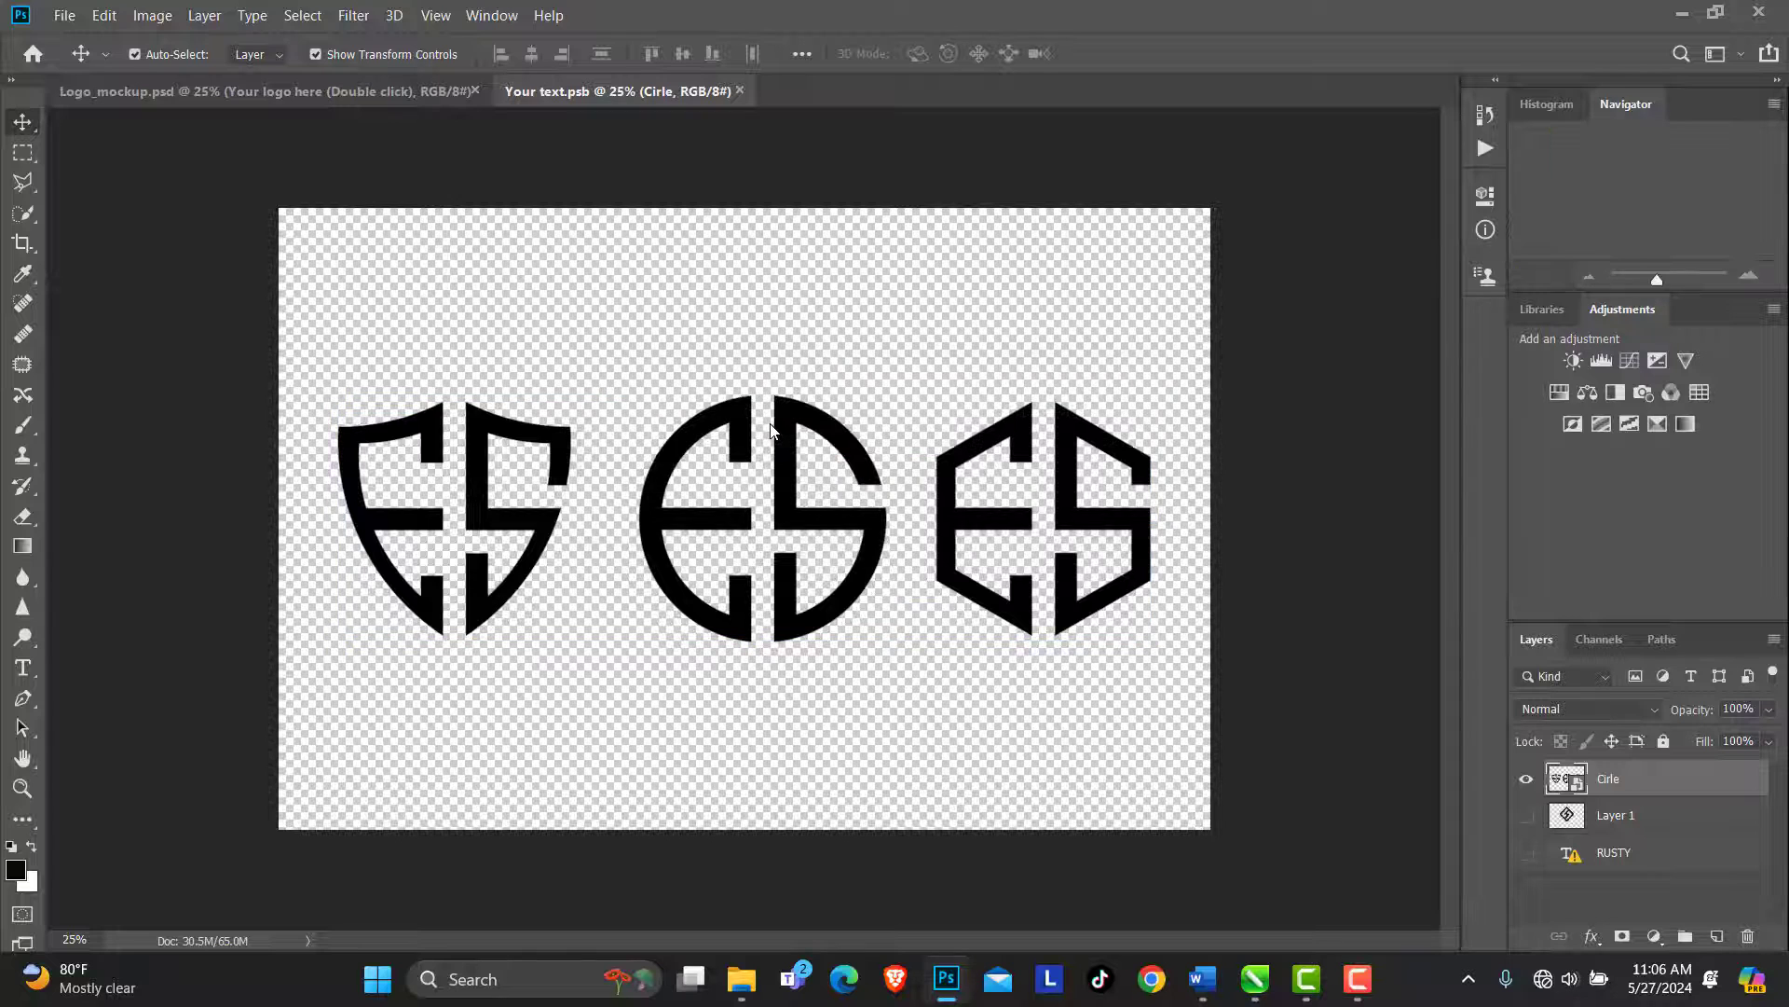
pyautogui.hotkey('ctrl', 'w')
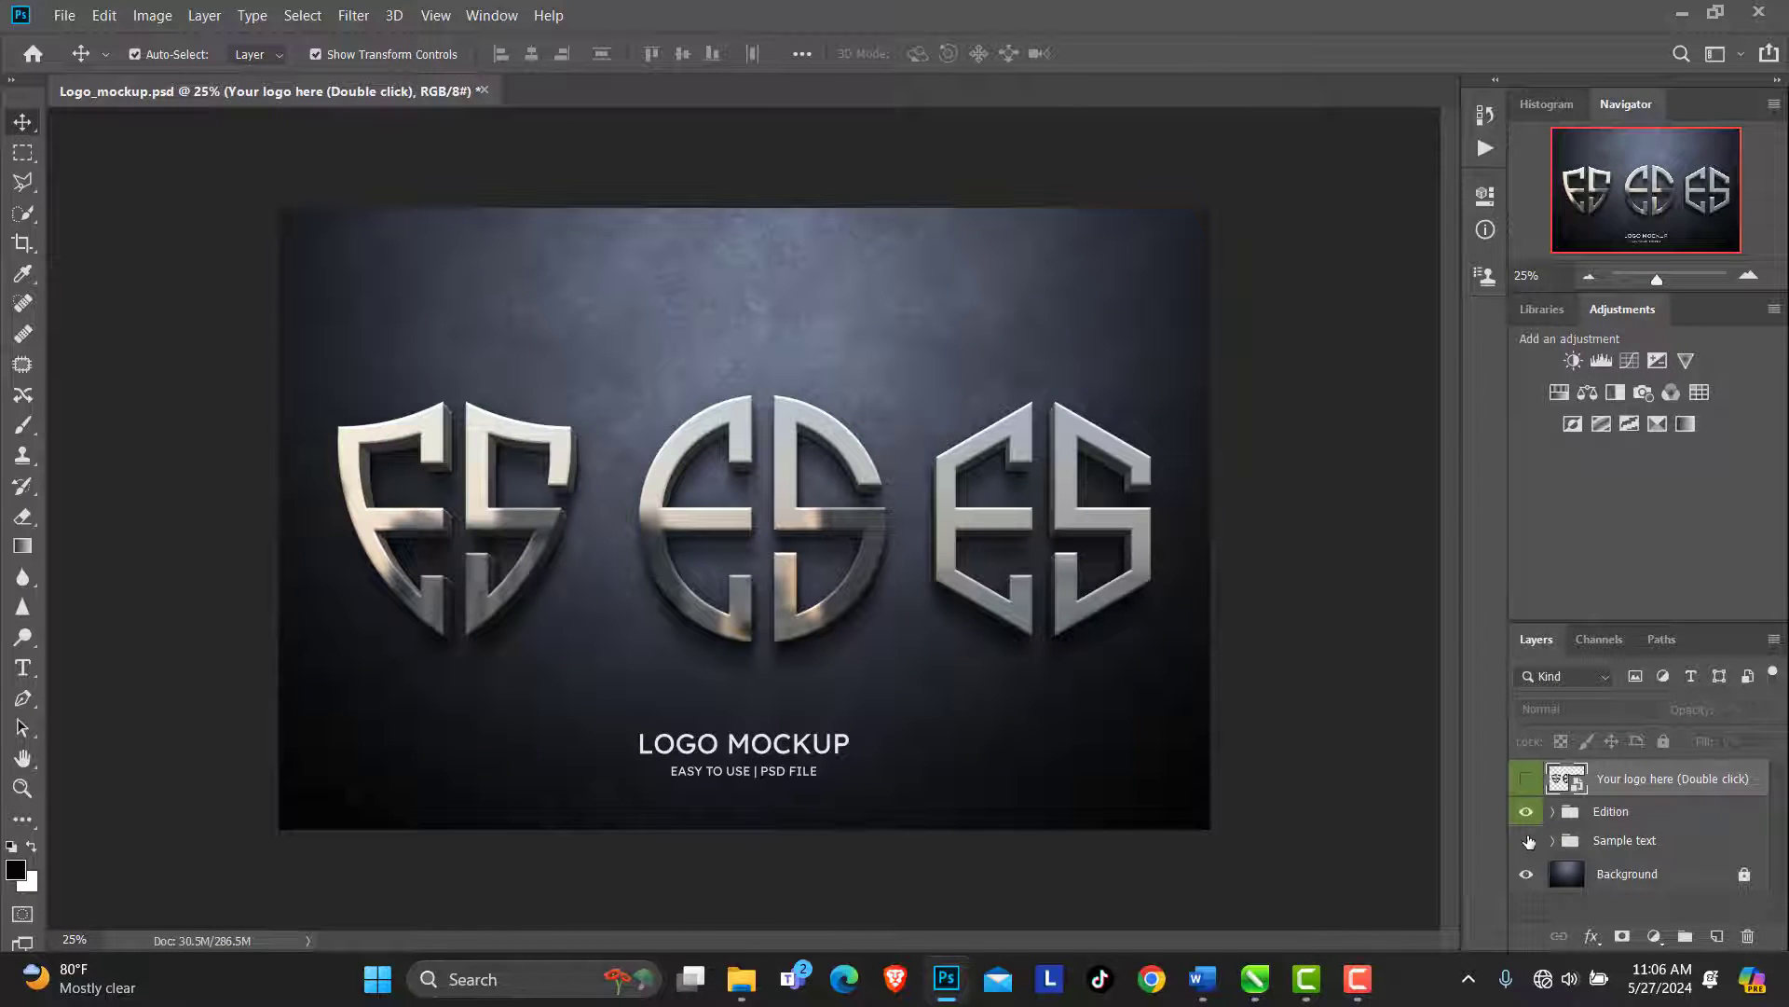
pyautogui.click(1527, 840)
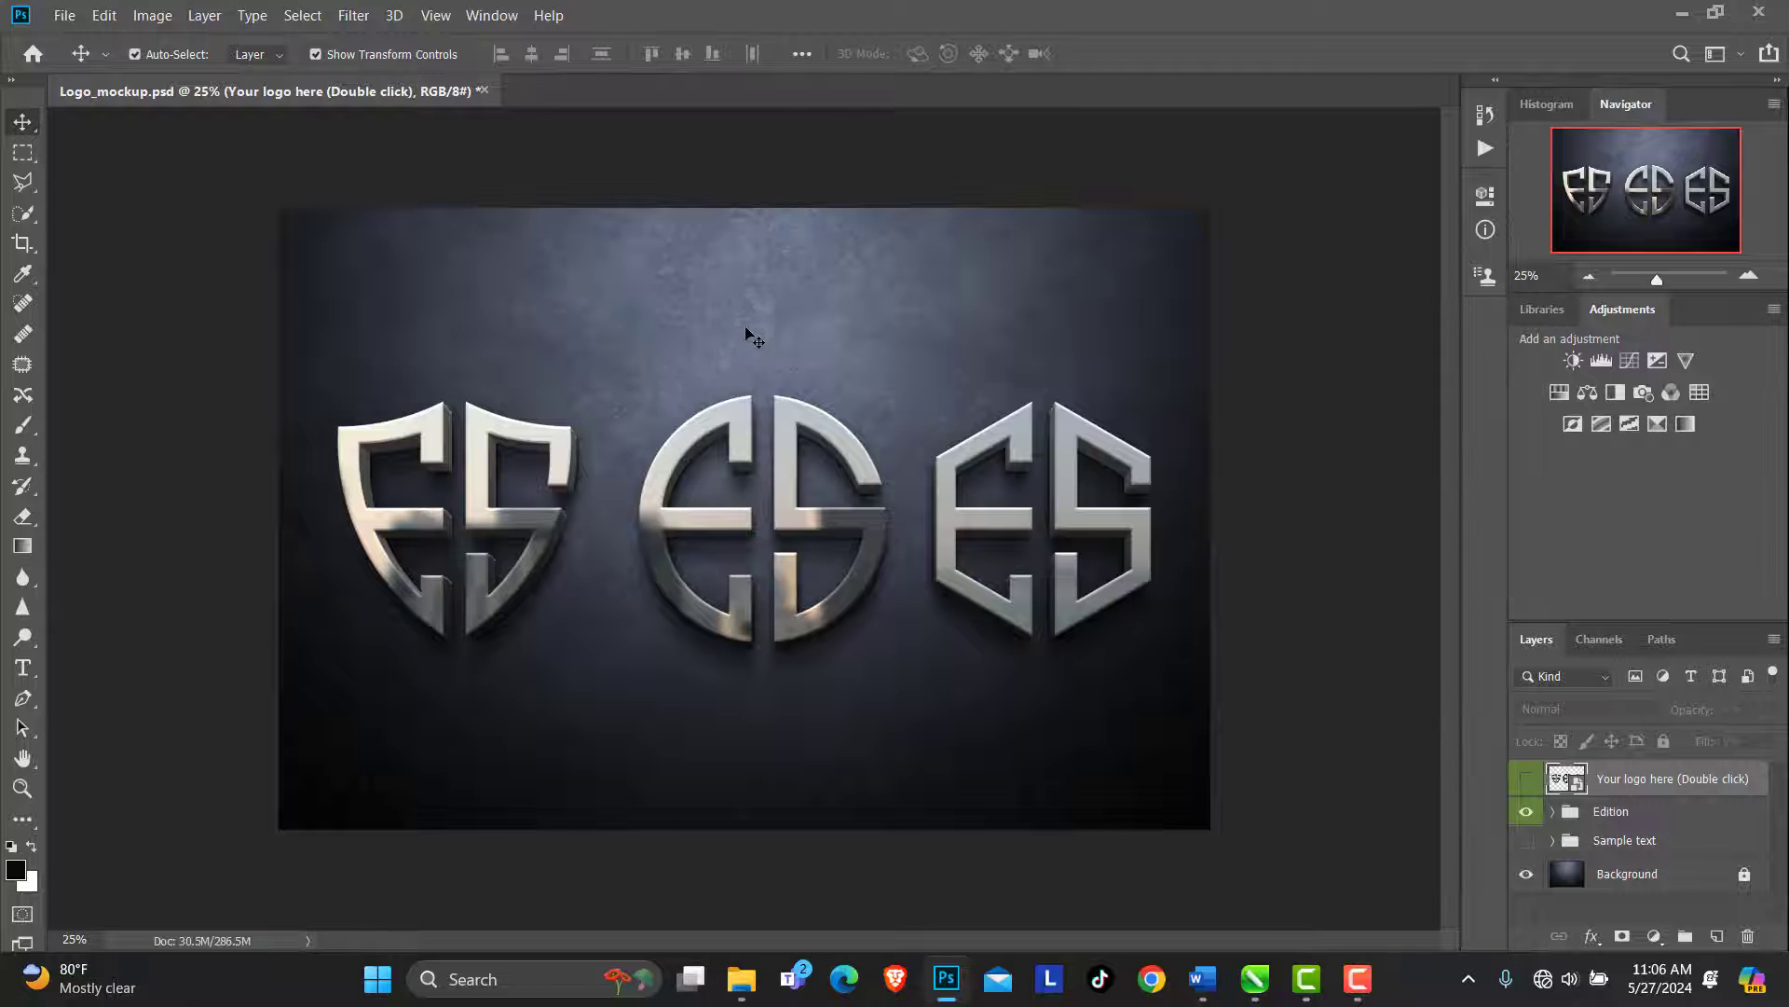
# Switch to CorelDRAW and examine the three green ES logos with their construction grids on Page 1 up close
pyautogui.click(1256, 988)
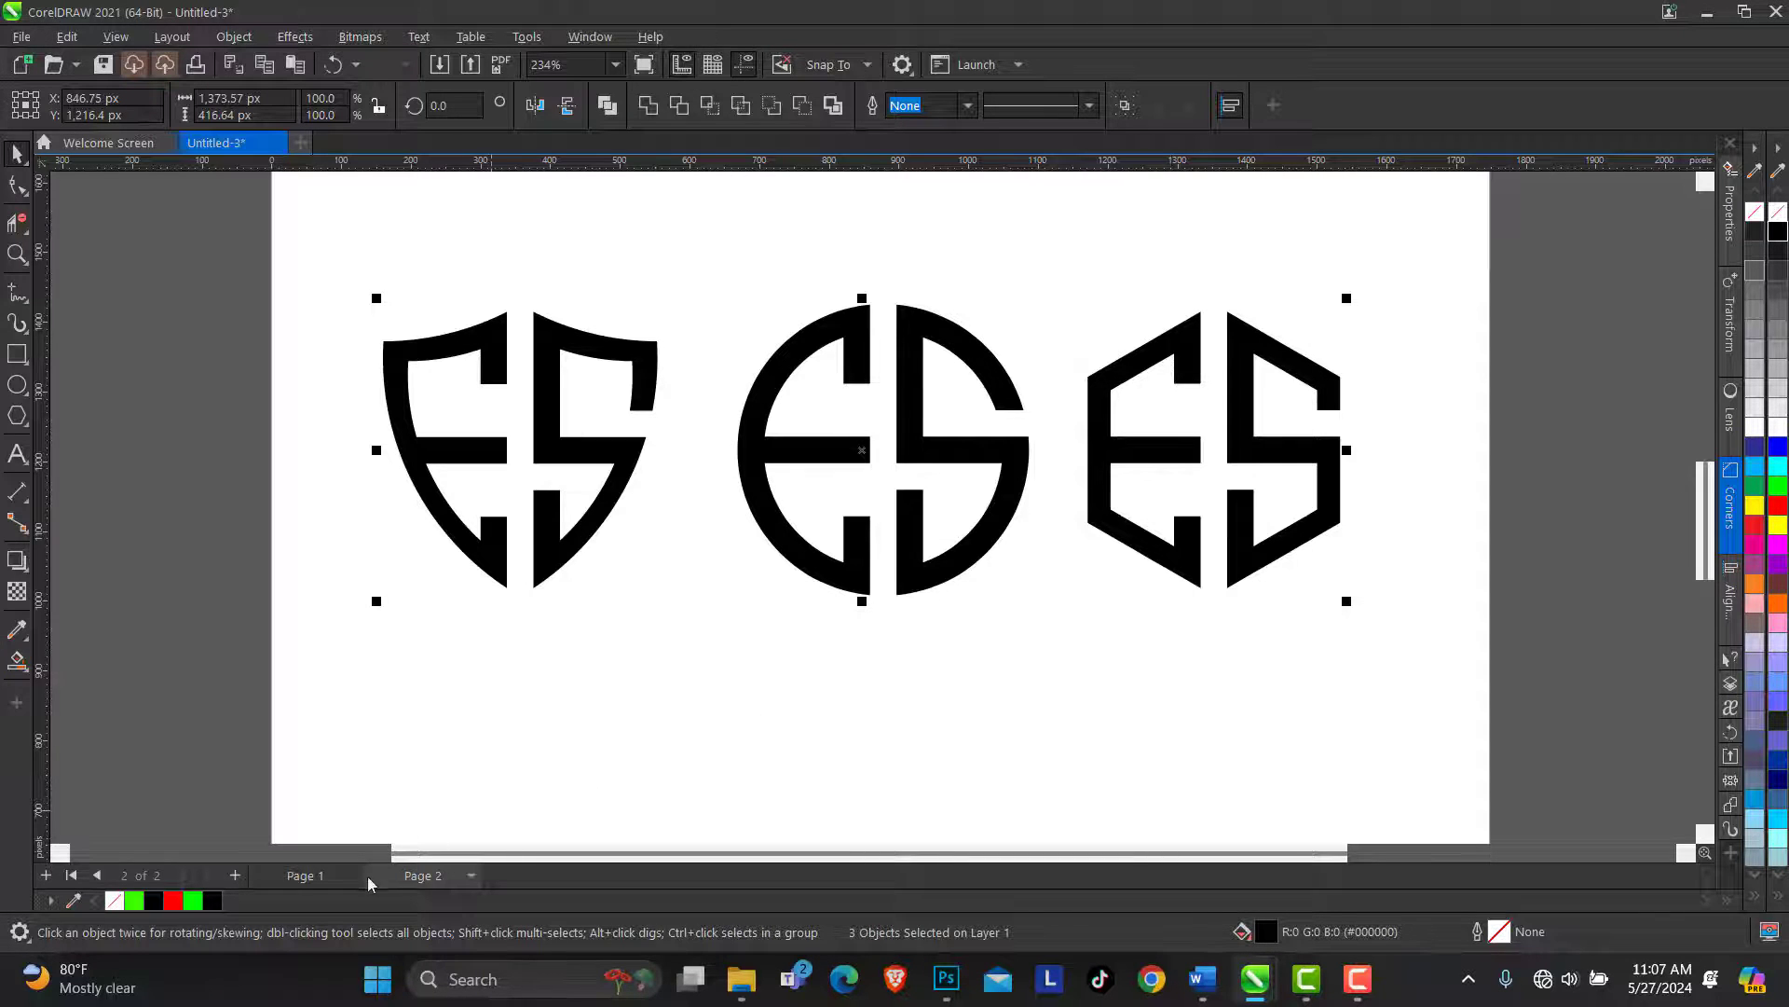
pyautogui.click(327, 873)
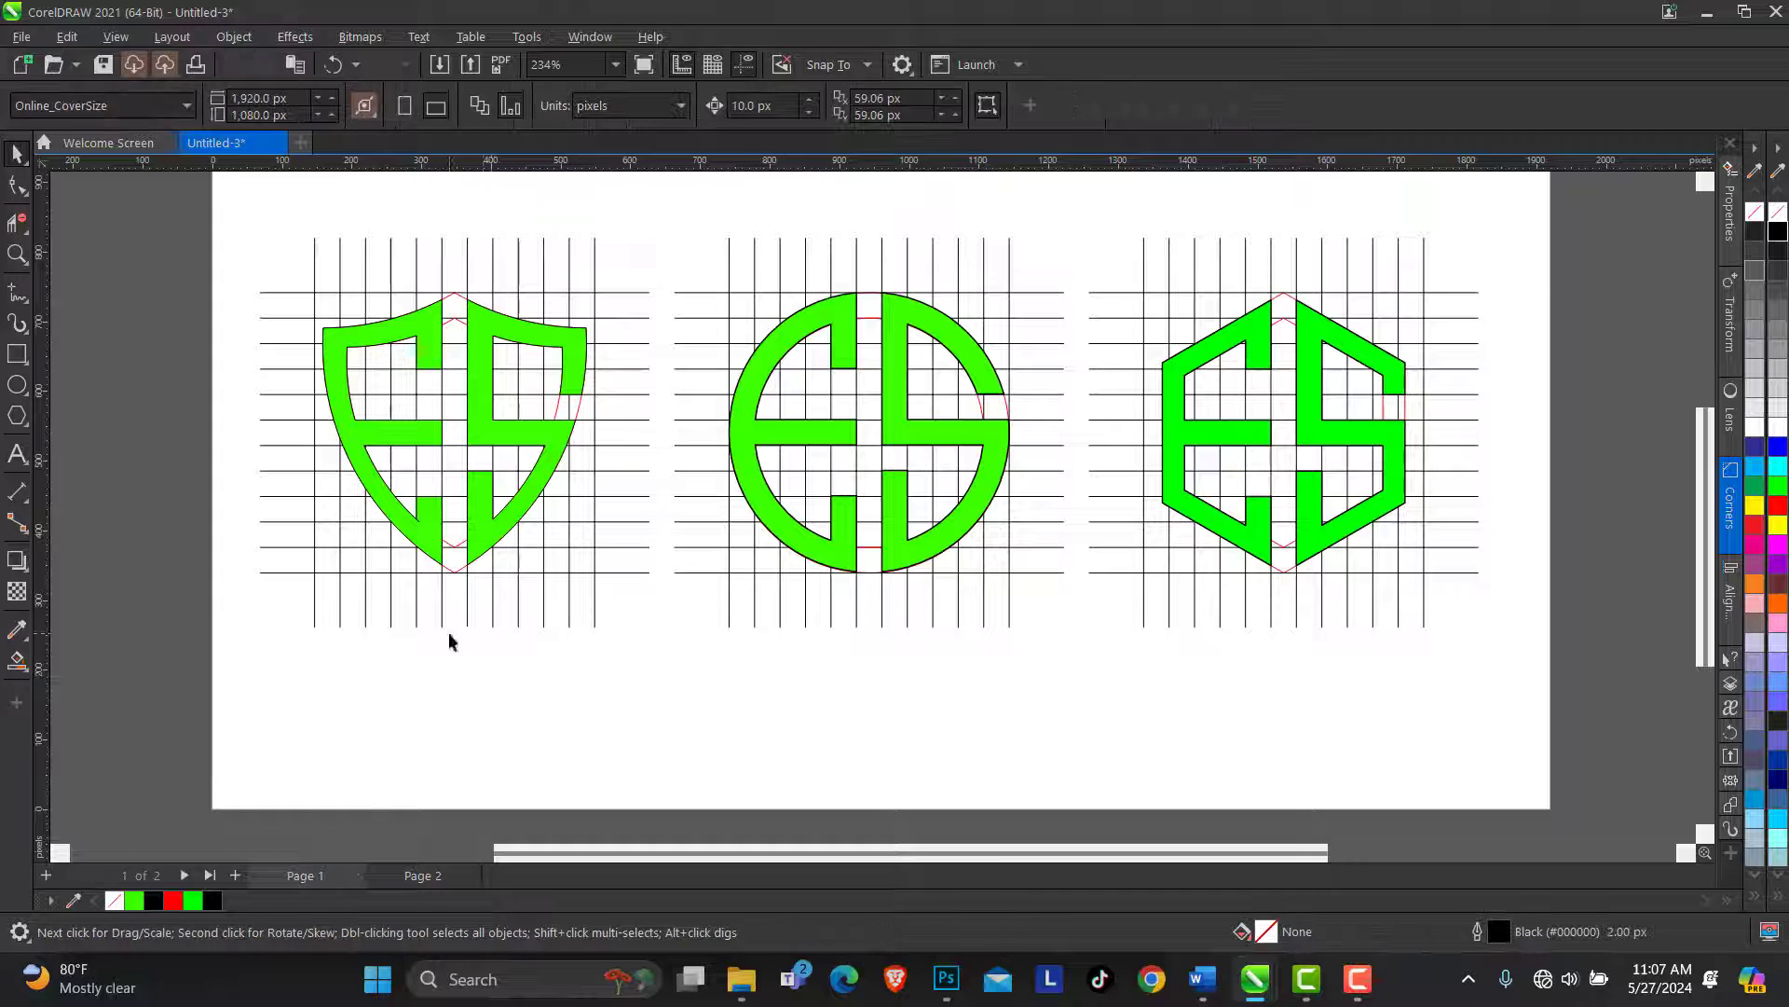
pyautogui.click(17, 253)
pyautogui.moveTo(283, 240); pyautogui.dragTo(1428, 617)
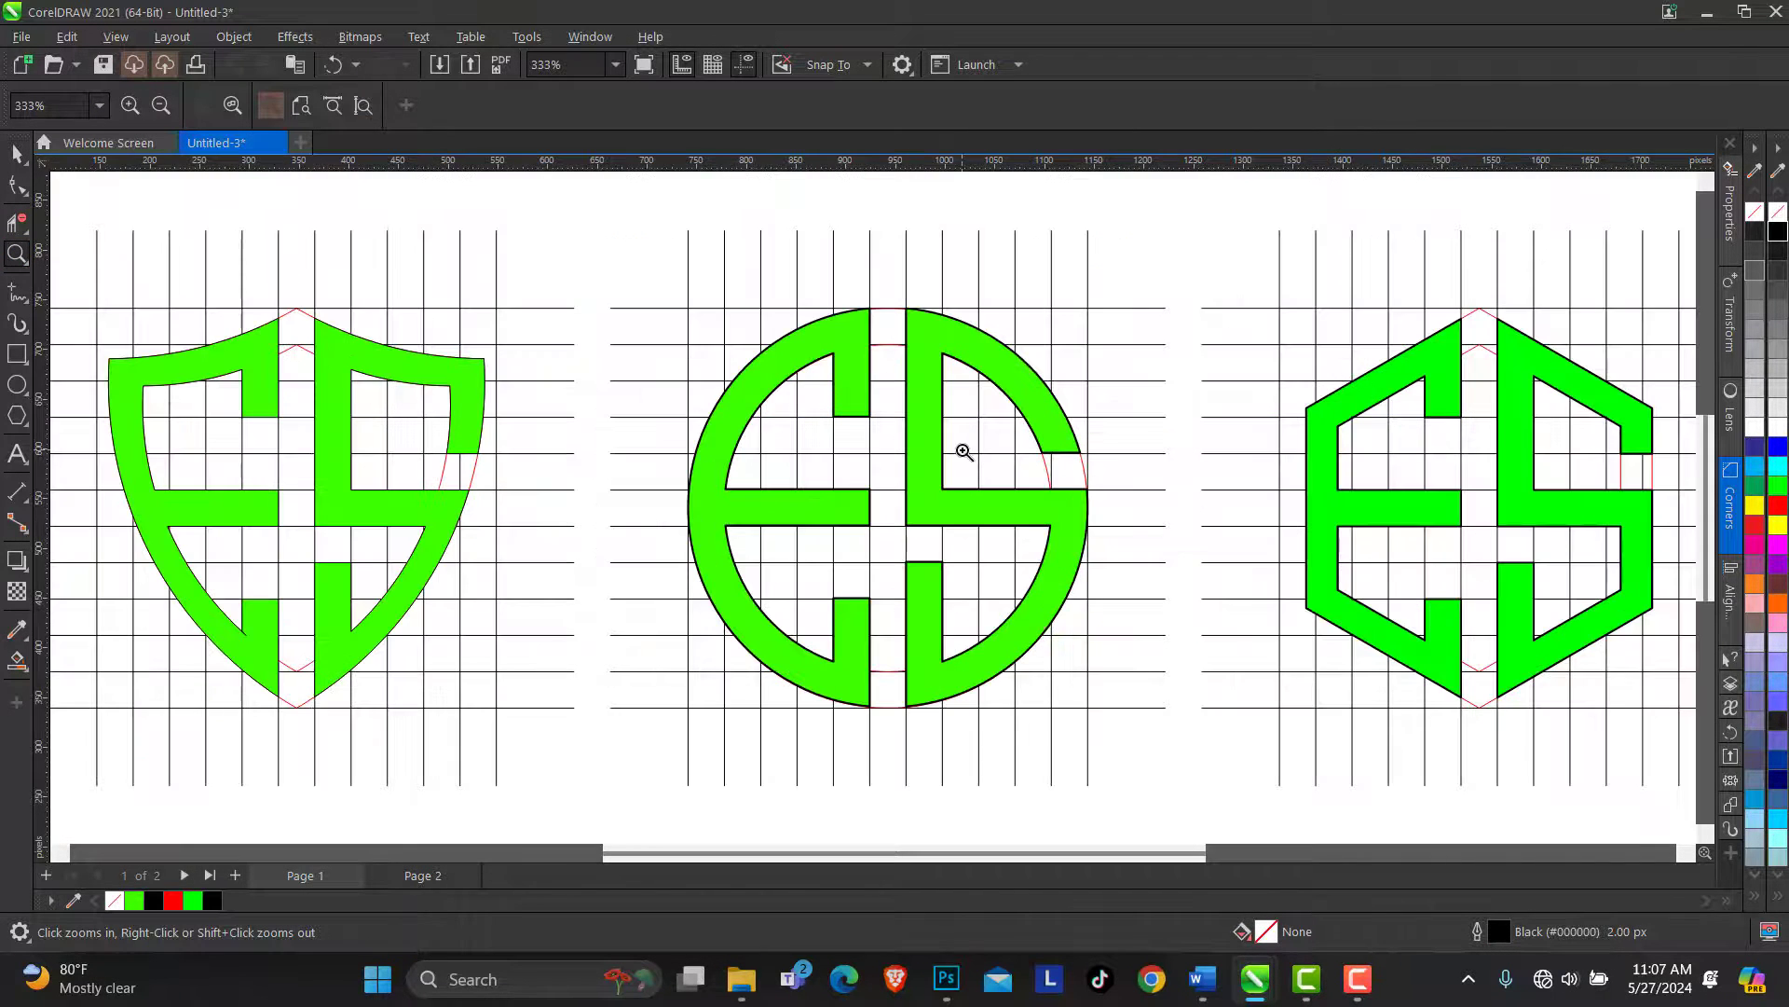